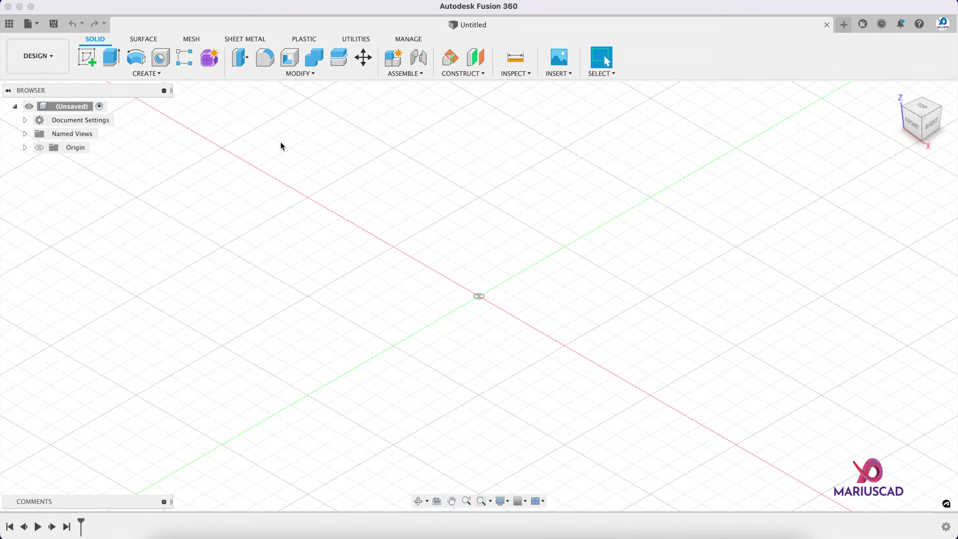
- Add a user parameter named Wall with unit cm and the expression 25
{"action": "left_click", "coordinate": [300, 74]}
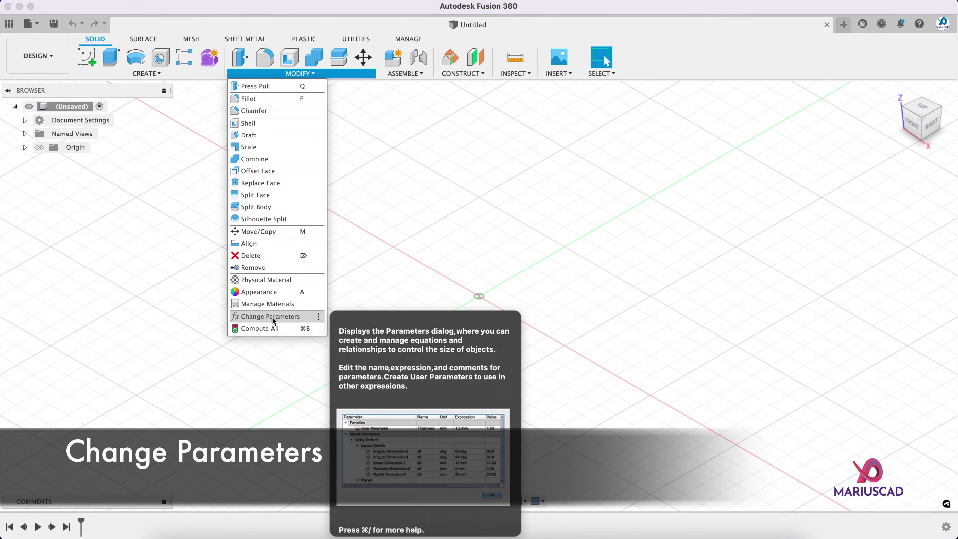
{"action": "left_click", "coordinate": [270, 316]}
{"action": "left_click_drag", "start_coordinate": [394, 129], "coordinate": [299, 148]}
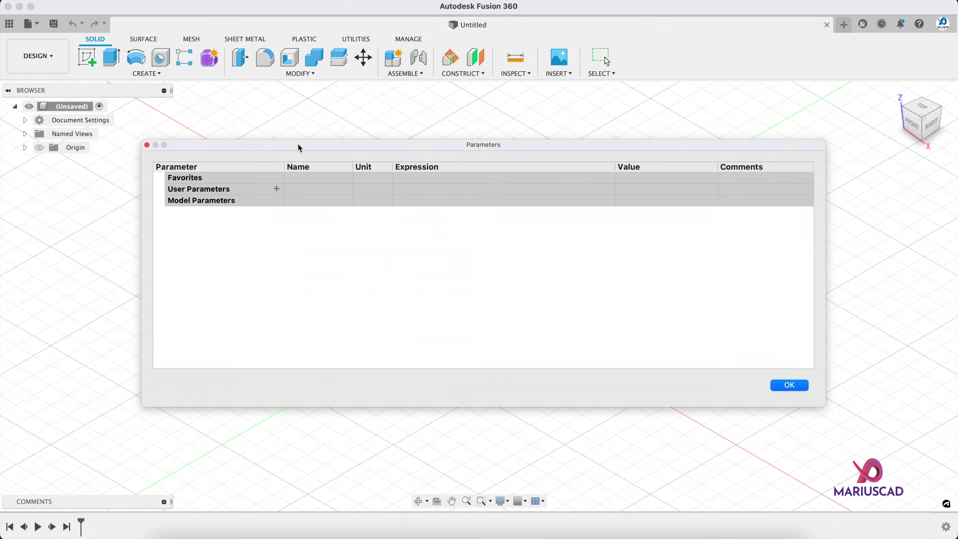
{"action": "left_click", "coordinate": [277, 188]}
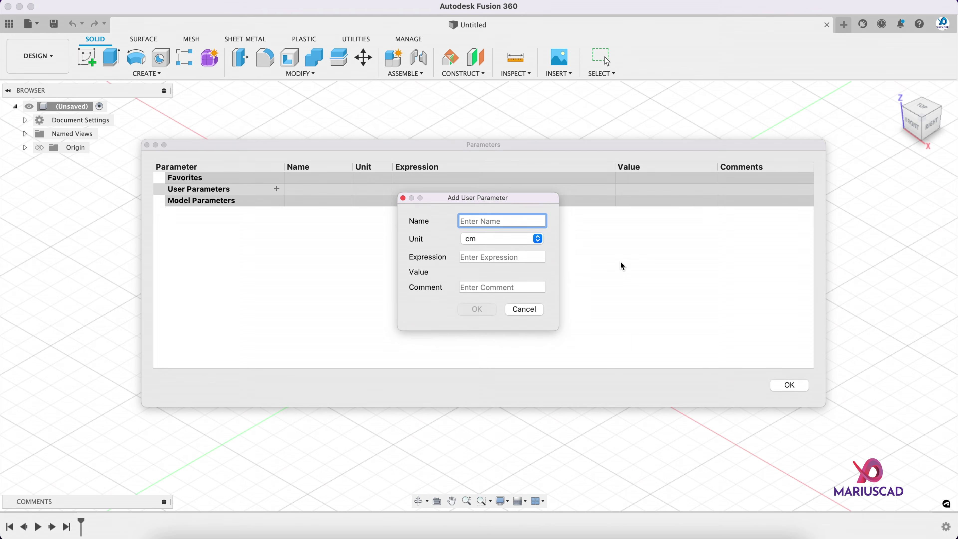
{"action": "type", "text": "Wall"}
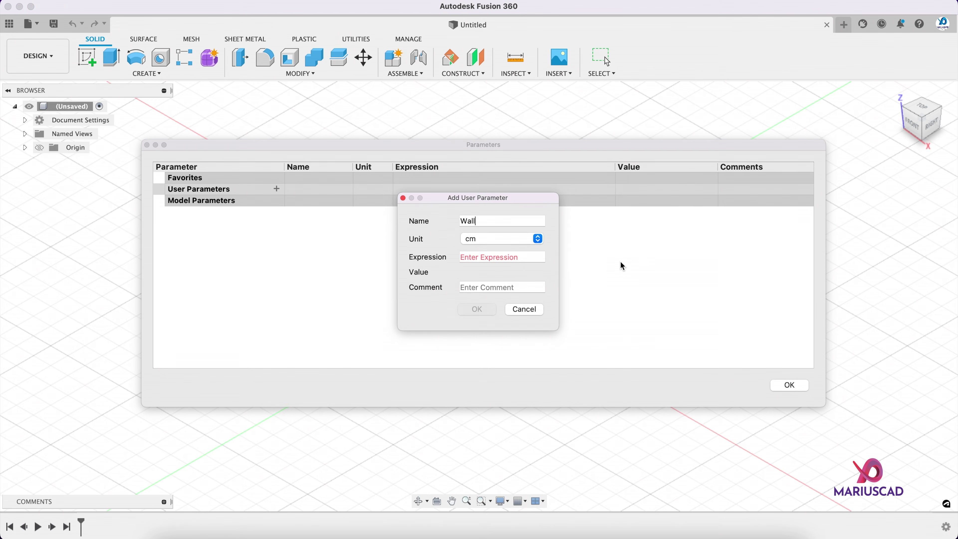
{"action": "left_click", "coordinate": [493, 260]}
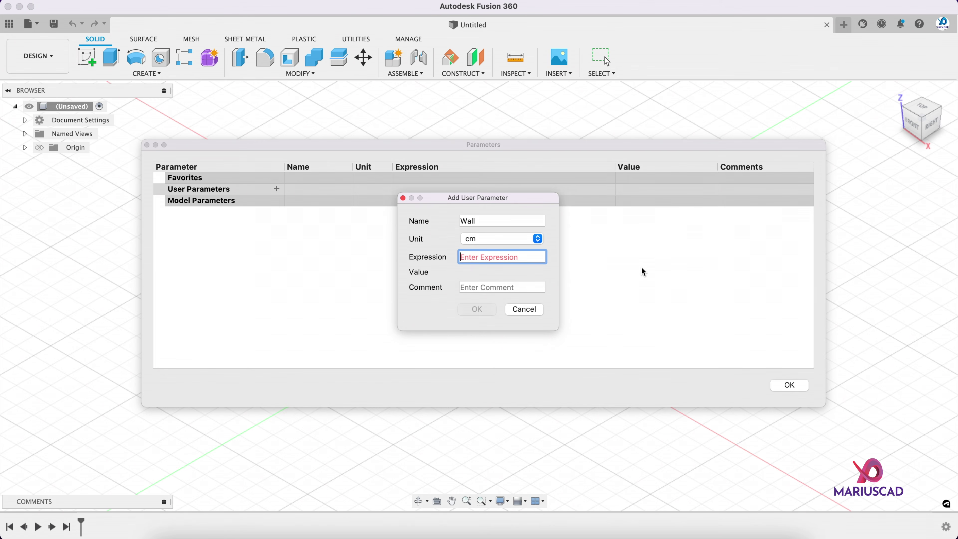
{"action": "type", "text": "25"}
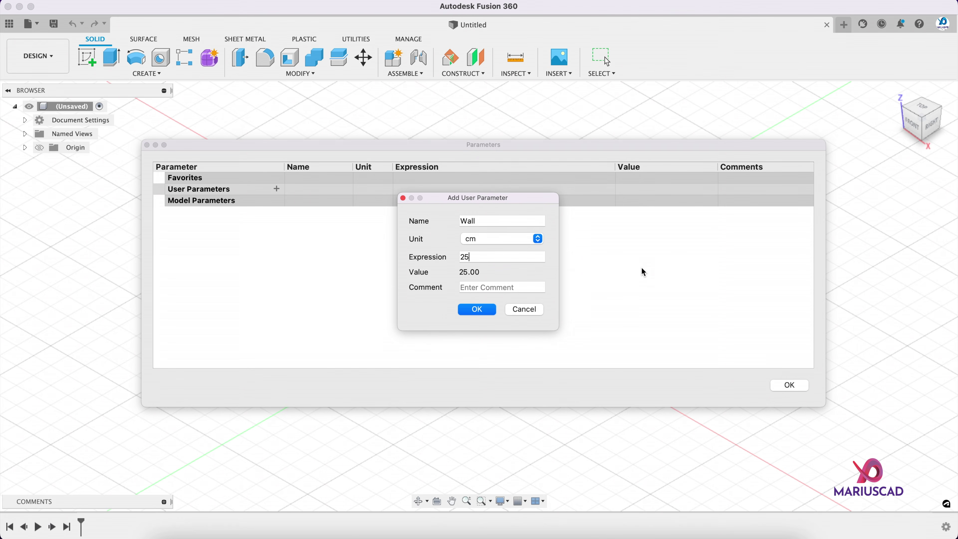
{"action": "left_click", "coordinate": [480, 312]}
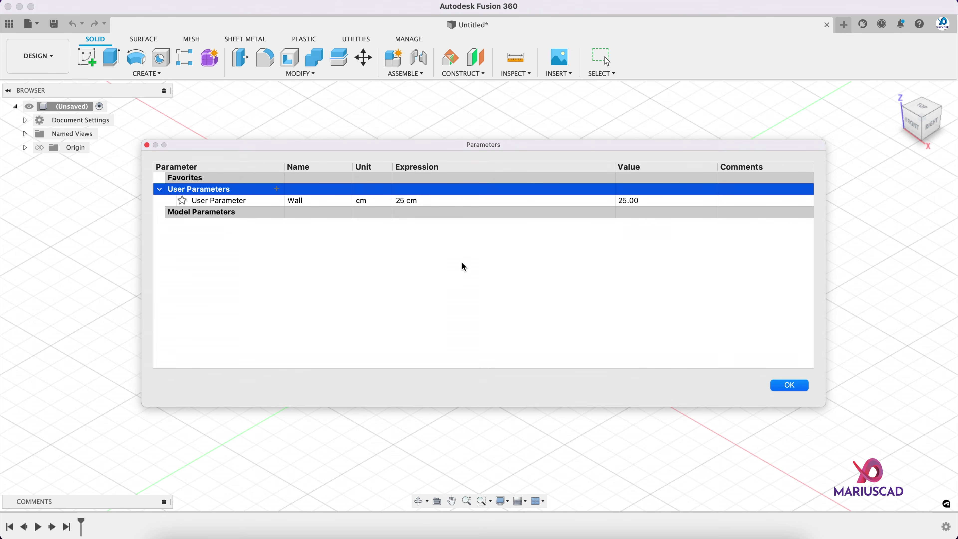
{"action": "left_click", "coordinate": [788, 385]}
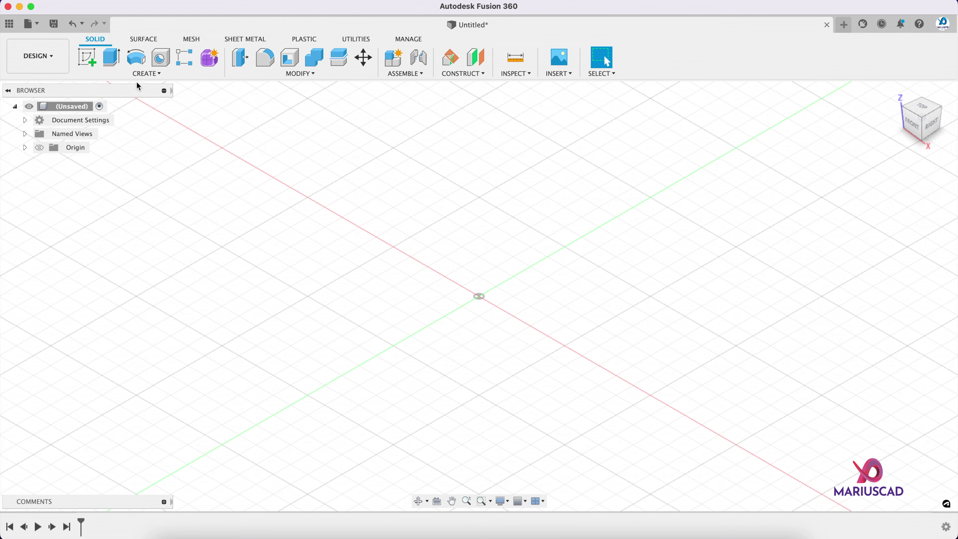
- Create an internal, activated standard component named Ground Floor and expand it in the browser tree
{"action": "left_click", "coordinate": [137, 74]}
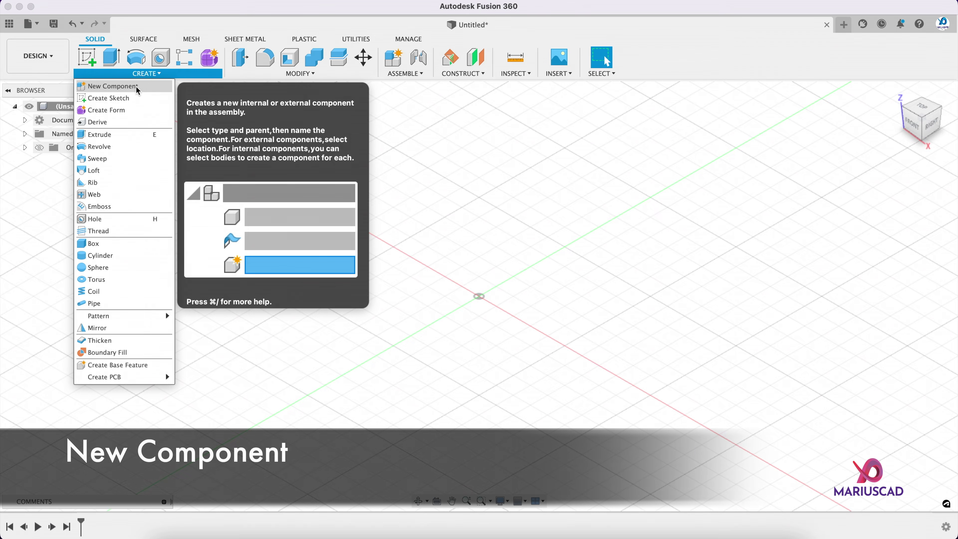
{"action": "left_click", "coordinate": [137, 87]}
{"action": "double_click", "coordinate": [821, 226]}
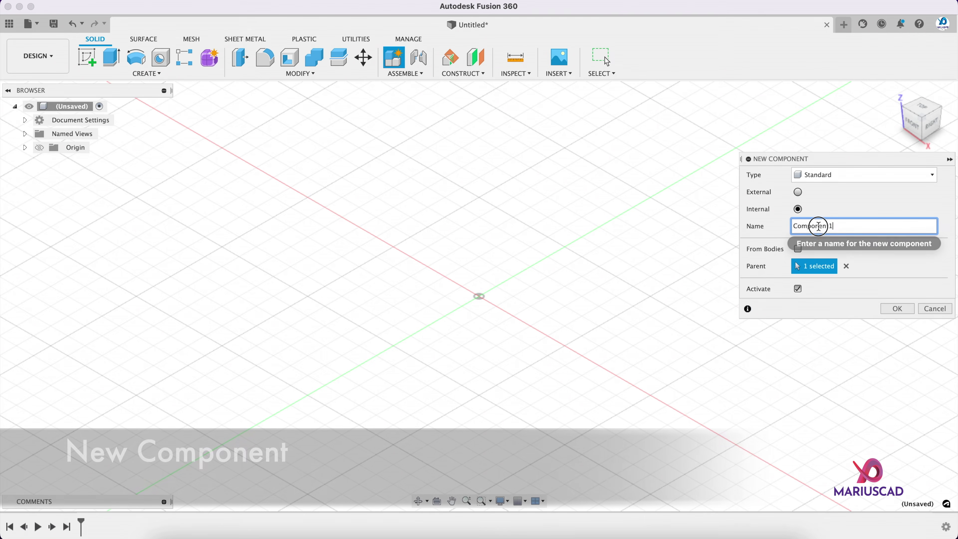
{"action": "type", "text": "C"}
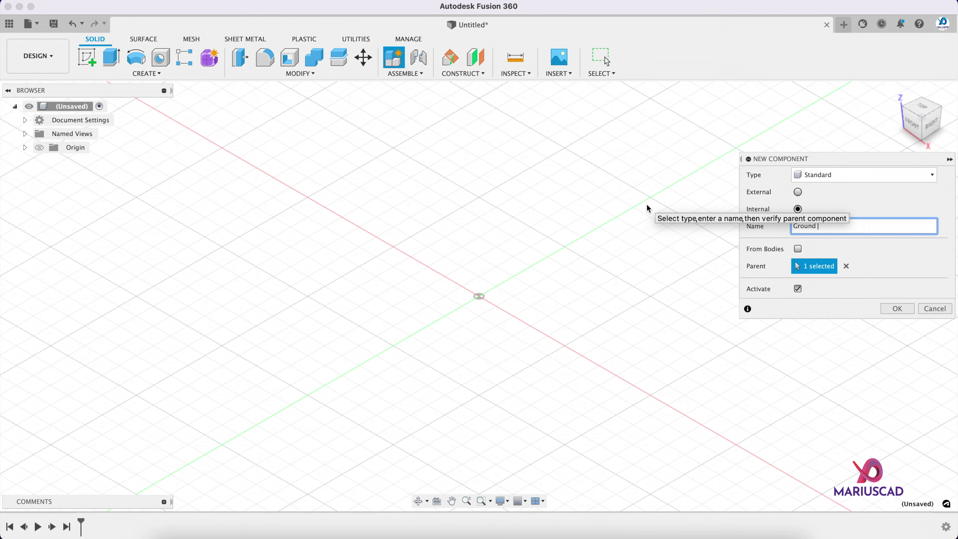
{"action": "left_click", "coordinate": [898, 308]}
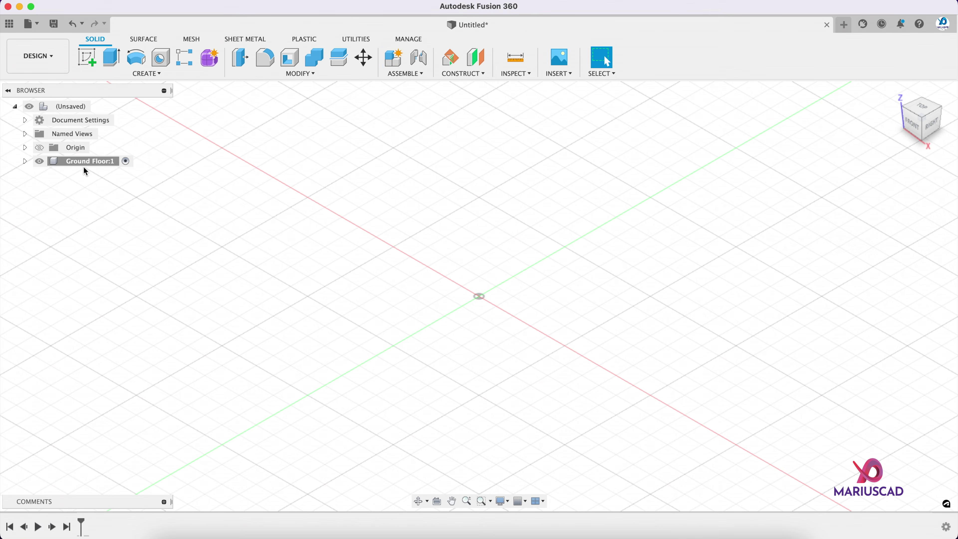
{"action": "left_click", "coordinate": [125, 166]}
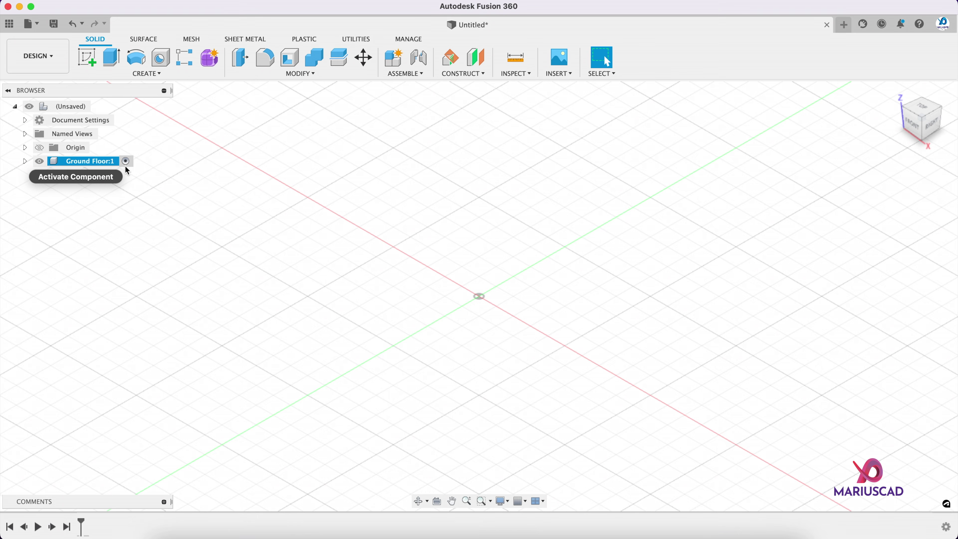
{"action": "left_click", "coordinate": [25, 162]}
- Start a sketch on the horizontal XY origin plane in the Ground Floor component
{"action": "left_click", "coordinate": [94, 57]}
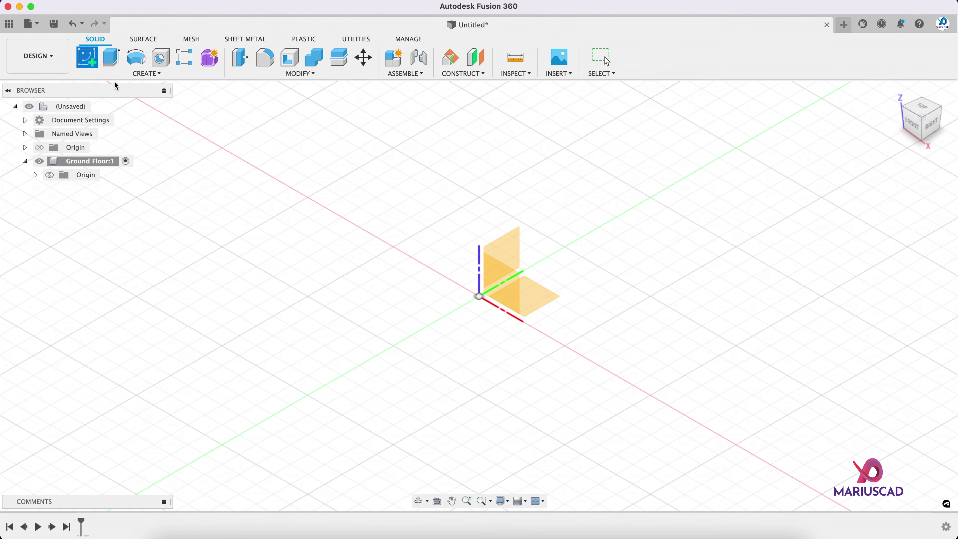
{"action": "left_click", "coordinate": [538, 306]}
{"action": "left_click", "coordinate": [922, 109]}
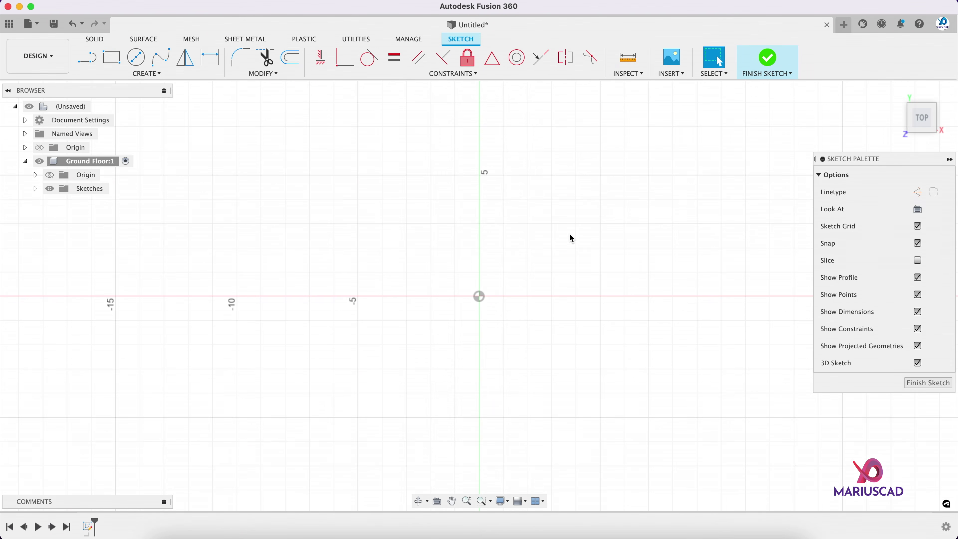
- Sketch a center rectangle of 1600 by 1600 cm centred on the origin
{"action": "left_click", "coordinate": [161, 74]}
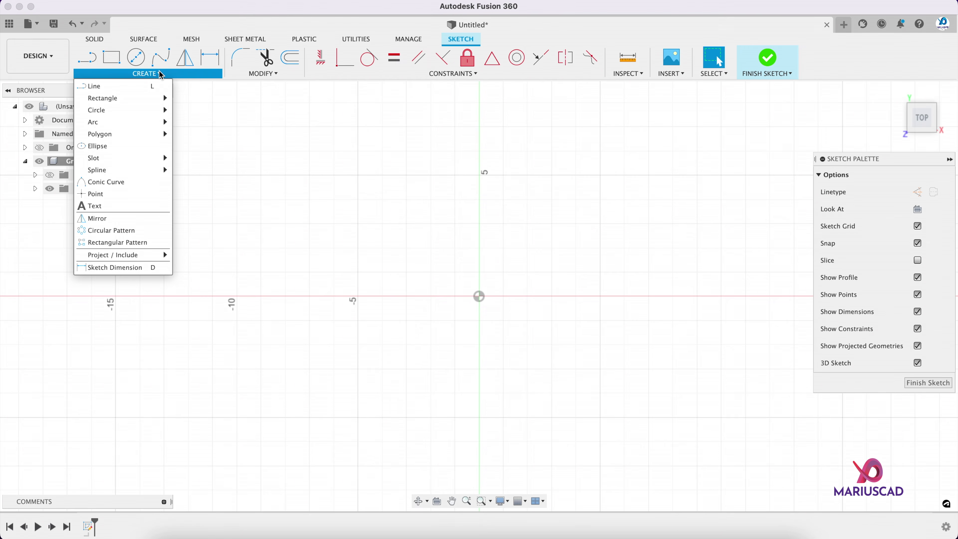
{"action": "mouse_move", "coordinate": [162, 98]}
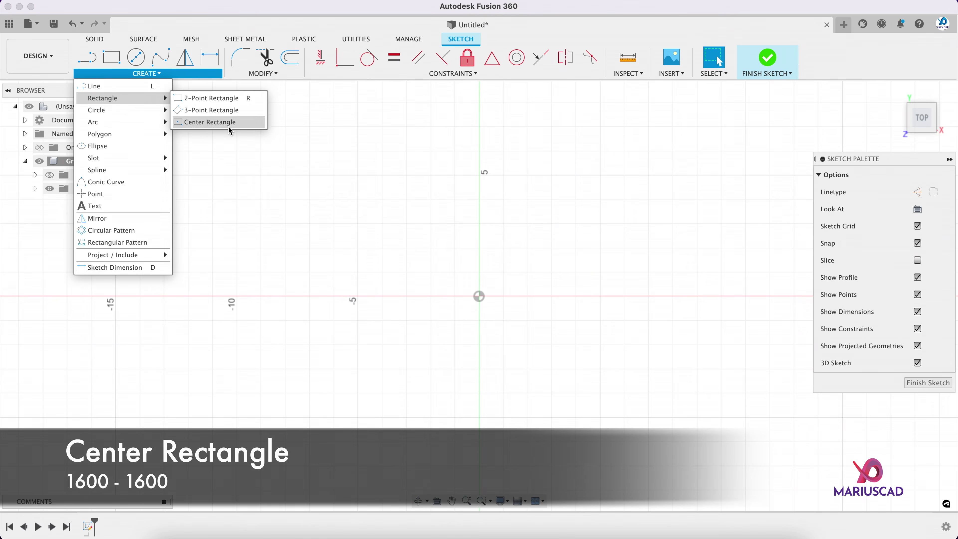
{"action": "left_click", "coordinate": [479, 296]}
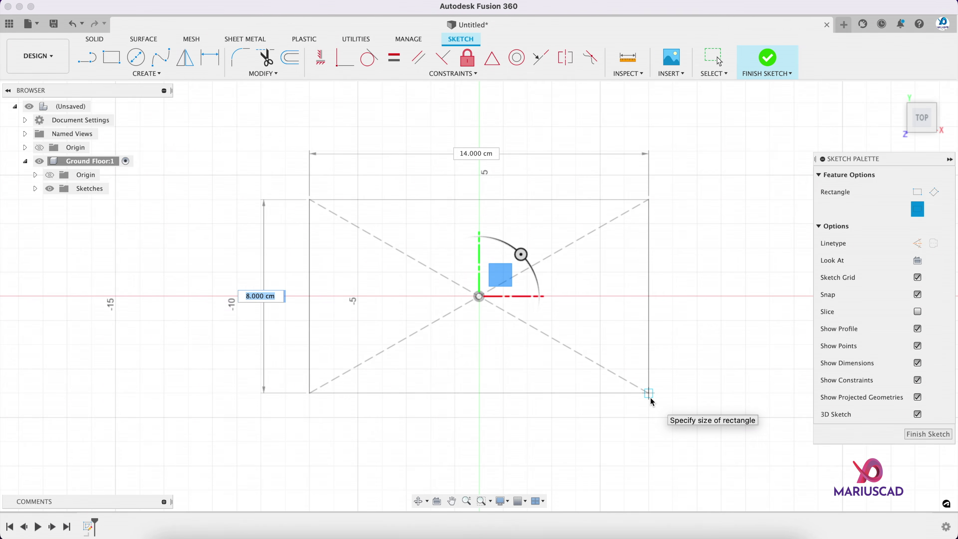
{"action": "type", "text": "1600"}
{"action": "key", "text": "Tab"}
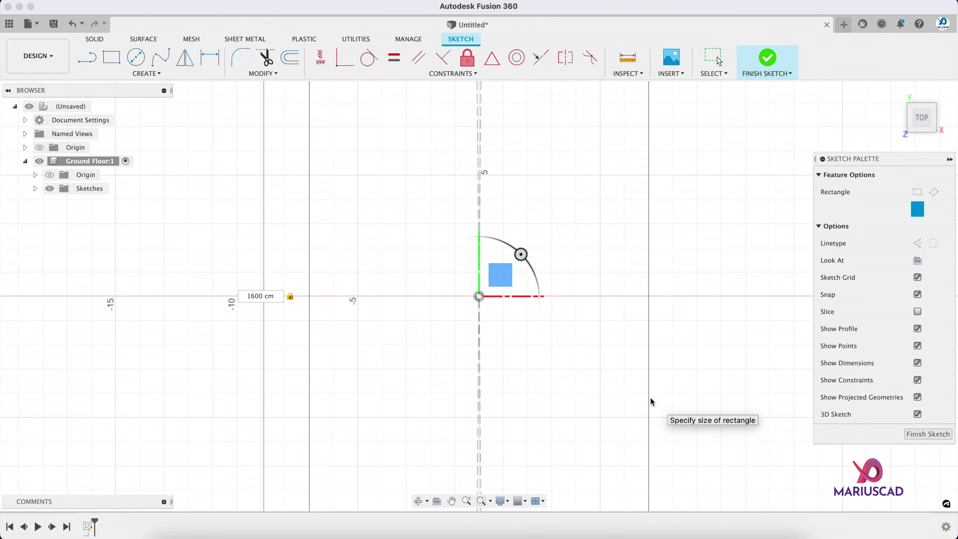
{"action": "type", "text": "1600"}
{"action": "key", "text": "Return"}
{"action": "scroll", "coordinate": [674, 353], "scroll_direction": "down", "scroll_amount": 2}
{"action": "scroll", "coordinate": [673, 355], "scroll_direction": "down", "scroll_amount": 5}
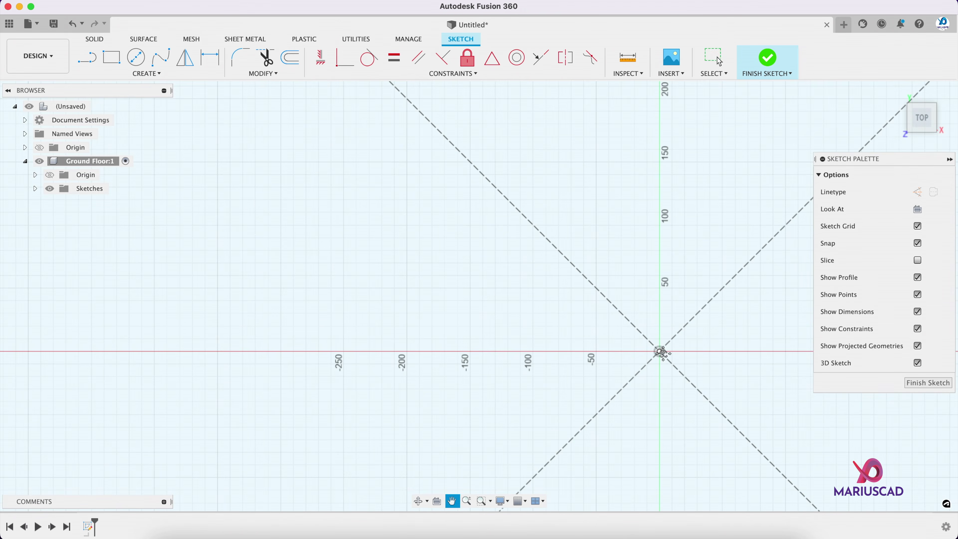
{"action": "scroll", "coordinate": [665, 354], "scroll_direction": "down", "scroll_amount": 3}
{"action": "middle_click_drag", "start_coordinate": [783, 340], "coordinate": [719, 340]}
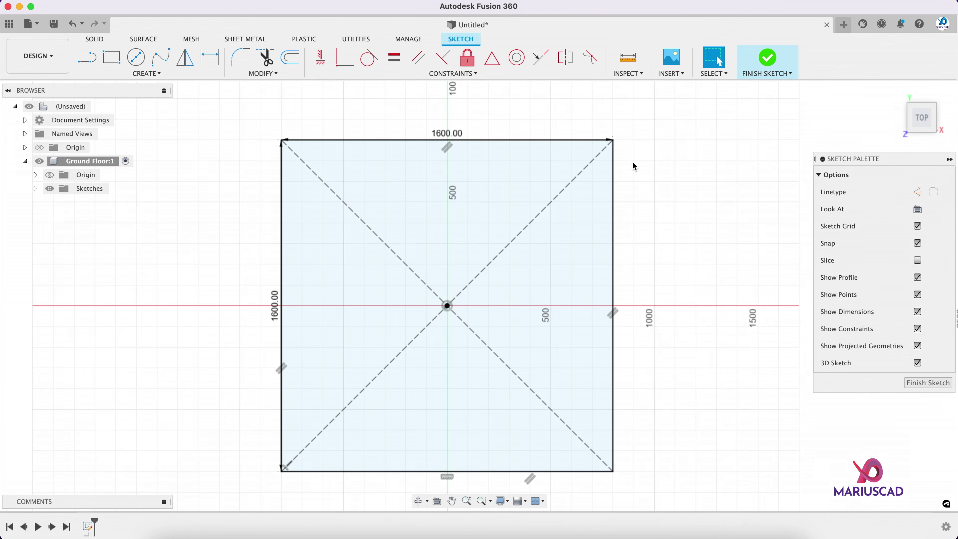
- Offset the outline of the 1600 cm square inward by 100 cm
{"action": "left_click", "coordinate": [291, 58]}
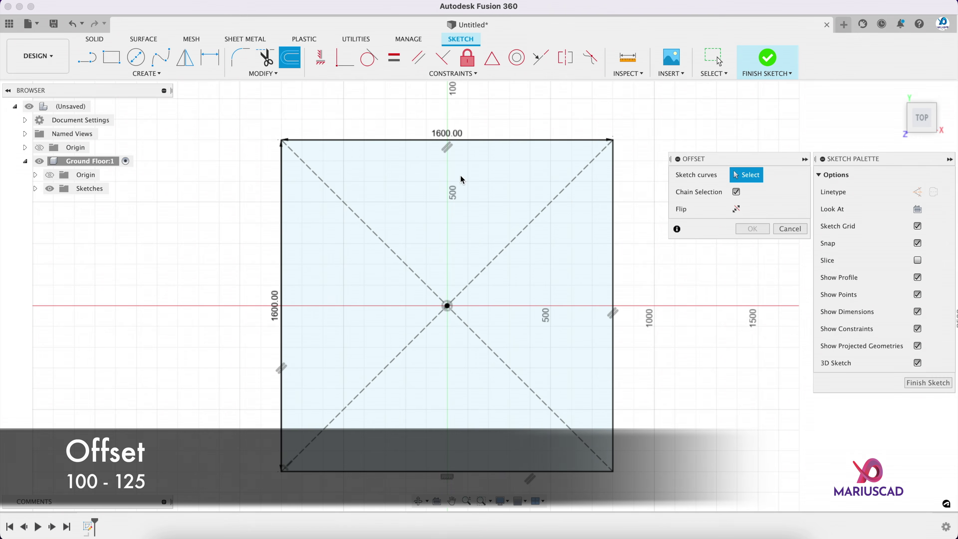
{"action": "left_click", "coordinate": [411, 140]}
{"action": "left_click_drag", "start_coordinate": [418, 143], "coordinate": [414, 158]}
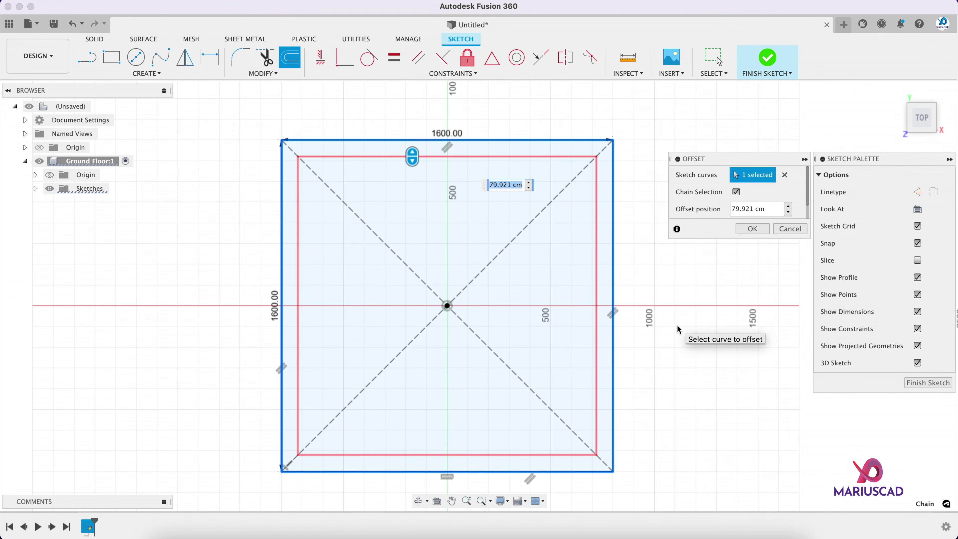
{"action": "type", "text": "100"}
{"action": "key", "text": "Return"}
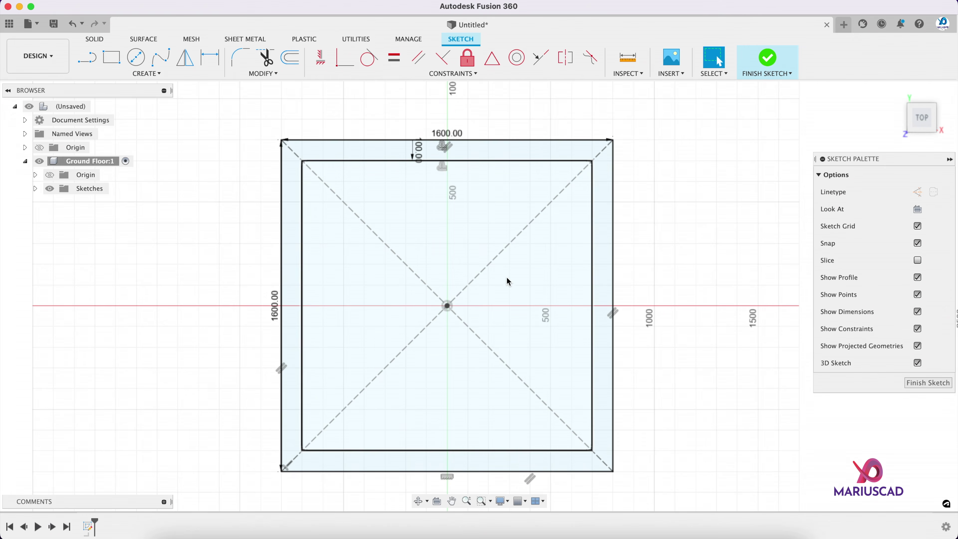
- Delete the two diagonal construction lines of the square
{"action": "left_click_drag", "start_coordinate": [476, 360], "coordinate": [431, 272]}
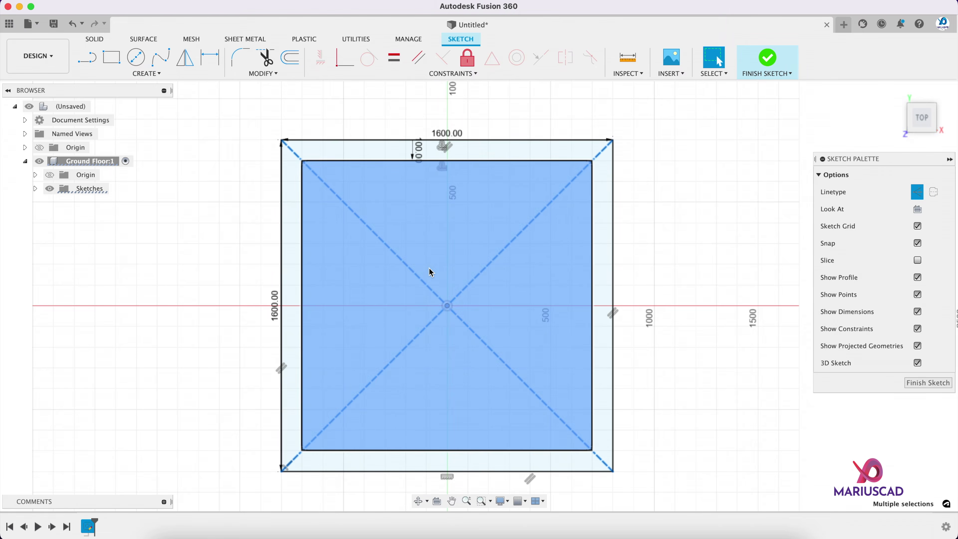
{"action": "left_click", "coordinate": [466, 285]}
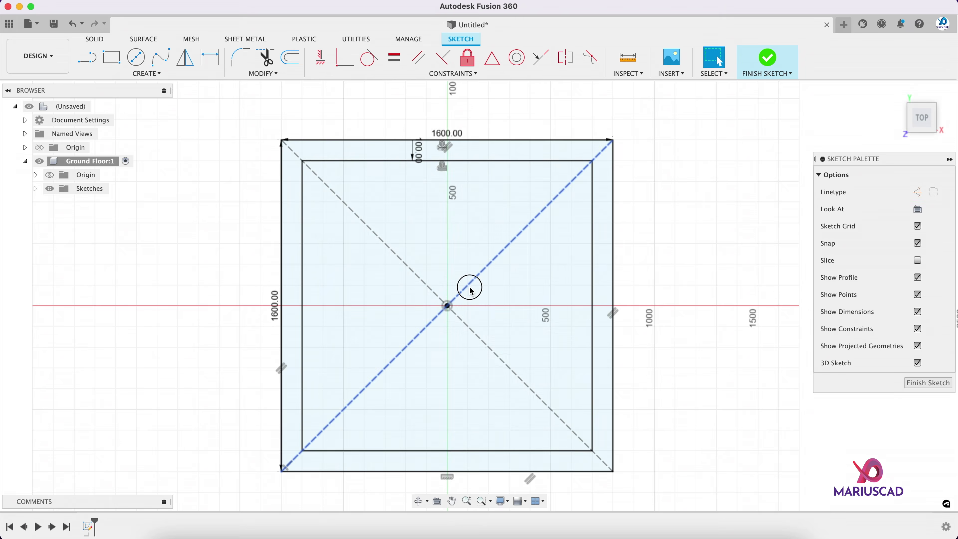
{"action": "left_click", "coordinate": [428, 288], "text": "shift"}
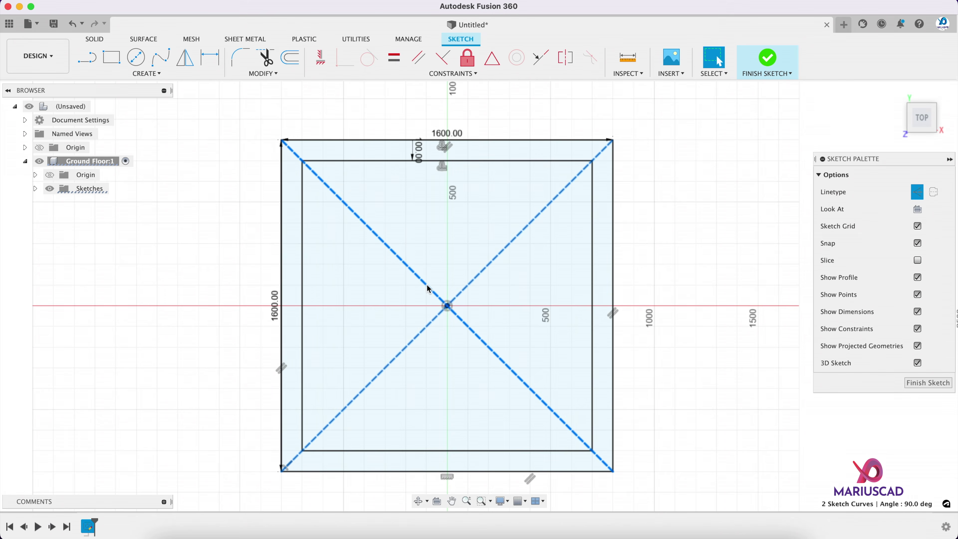
{"action": "right_click", "coordinate": [415, 273]}
{"action": "left_click", "coordinate": [375, 253]}
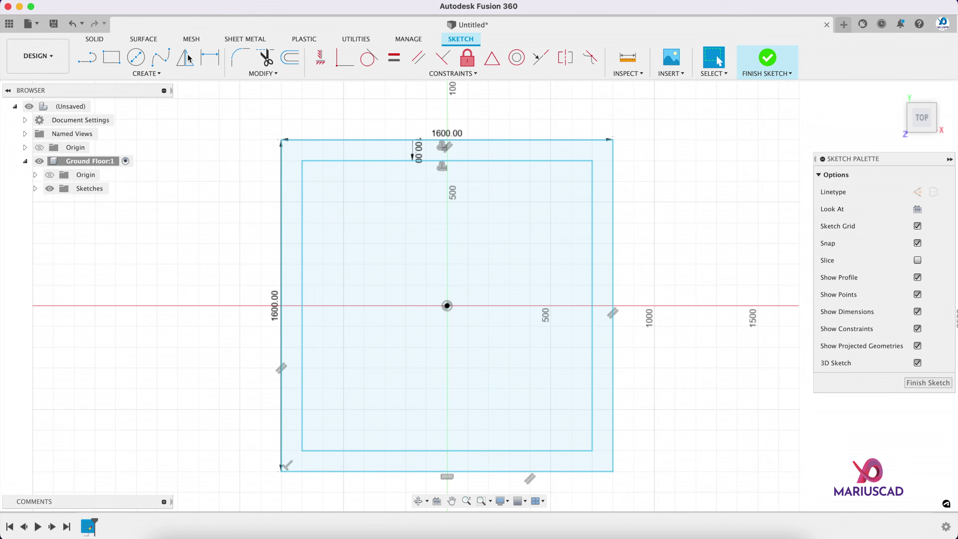
- Offset the outermost square's outline inward by 125 cm to form the inner wall line
{"action": "left_click", "coordinate": [291, 58]}
{"action": "left_click", "coordinate": [363, 140]}
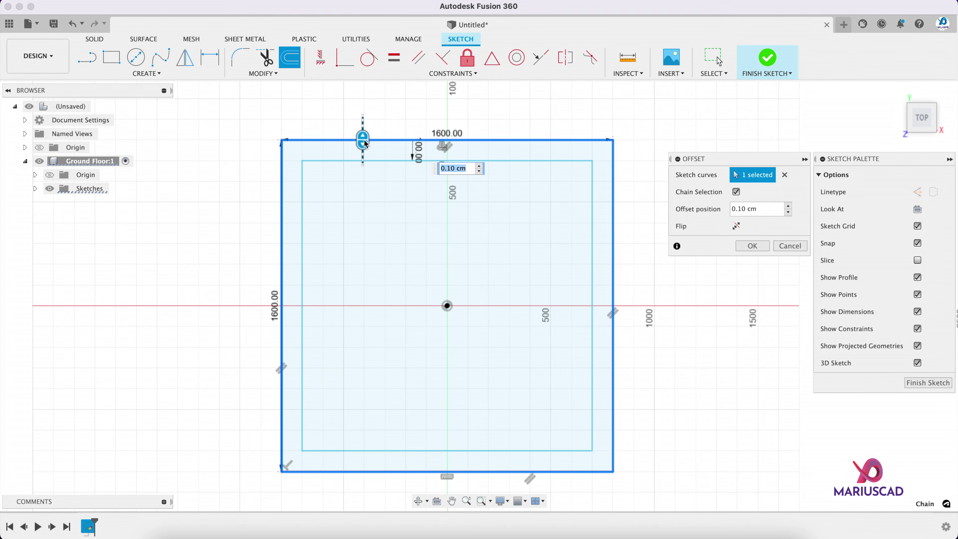
{"action": "type", "text": "125"}
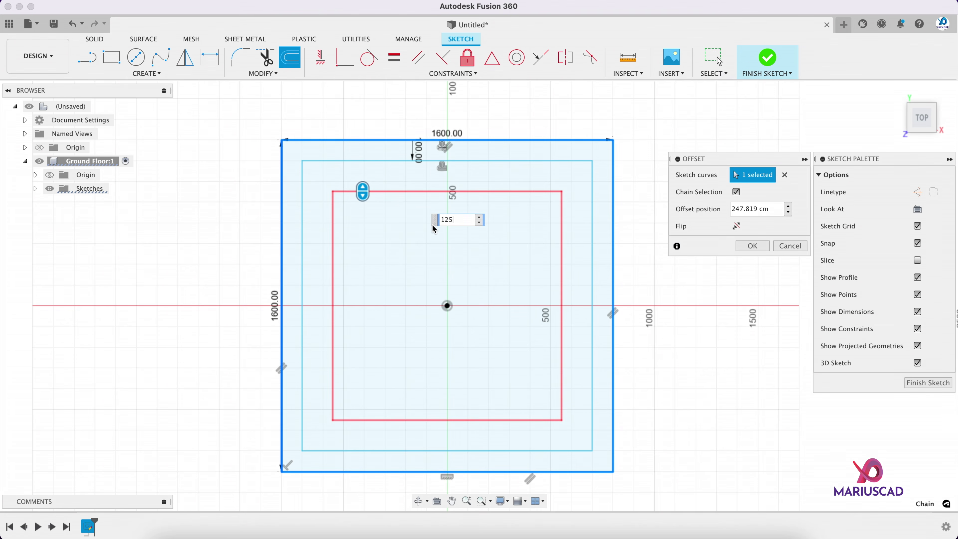
{"action": "key", "text": "Return"}
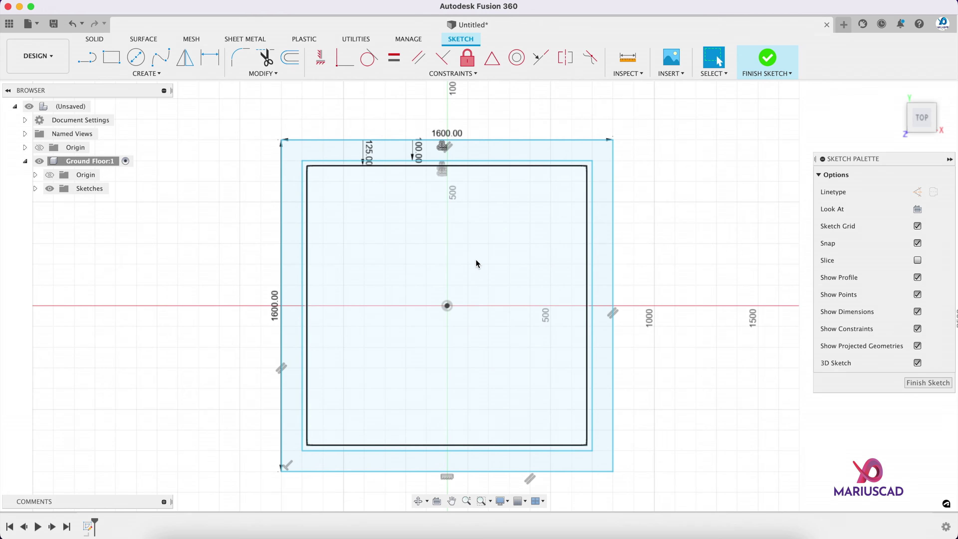
- Sketch a 2-point rectangle 500 cm wide and 400 cm high from the upper-right corner of the inner wall line
{"action": "key", "text": "r"}
{"action": "scroll", "coordinate": [577, 190], "scroll_direction": "up", "scroll_amount": 3}
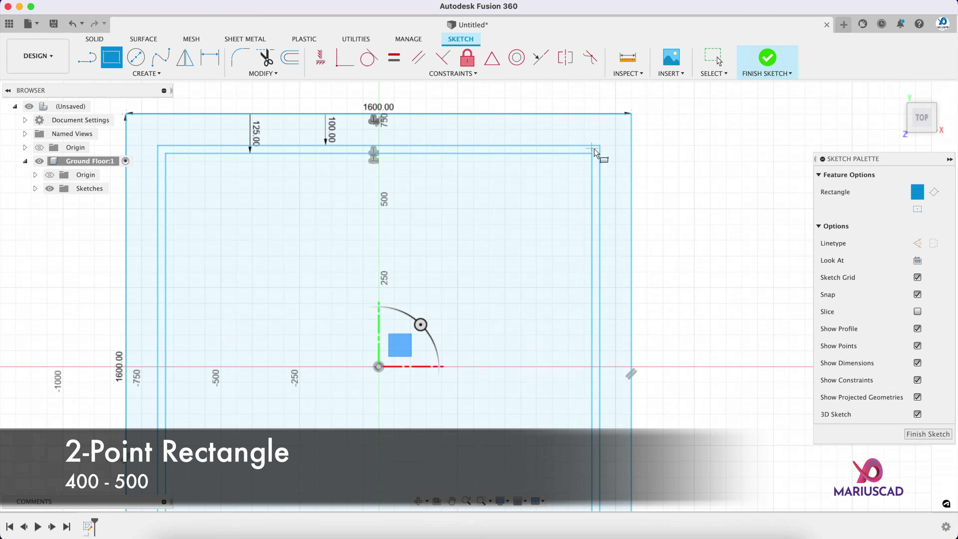
{"action": "left_click", "coordinate": [592, 154]}
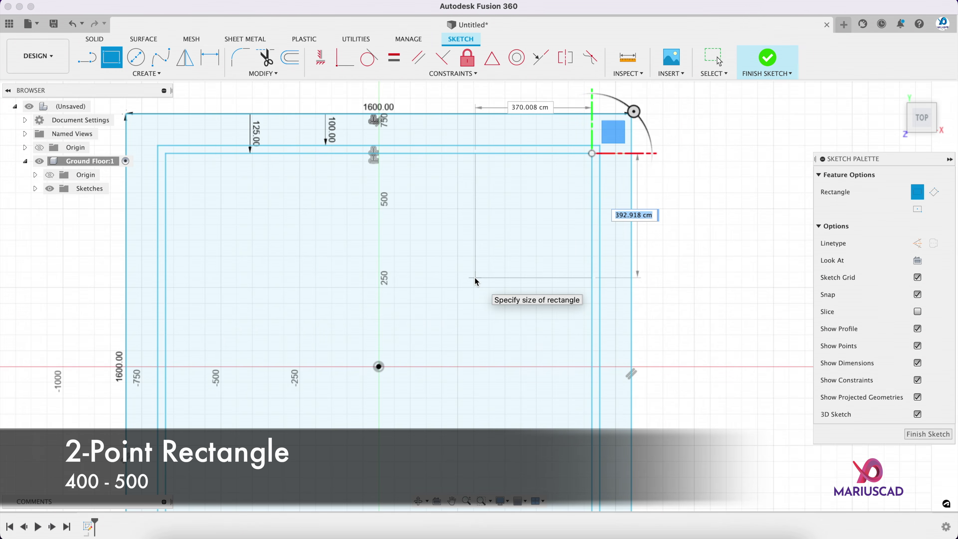
{"action": "type", "text": "400"}
{"action": "key", "text": "Tab"}
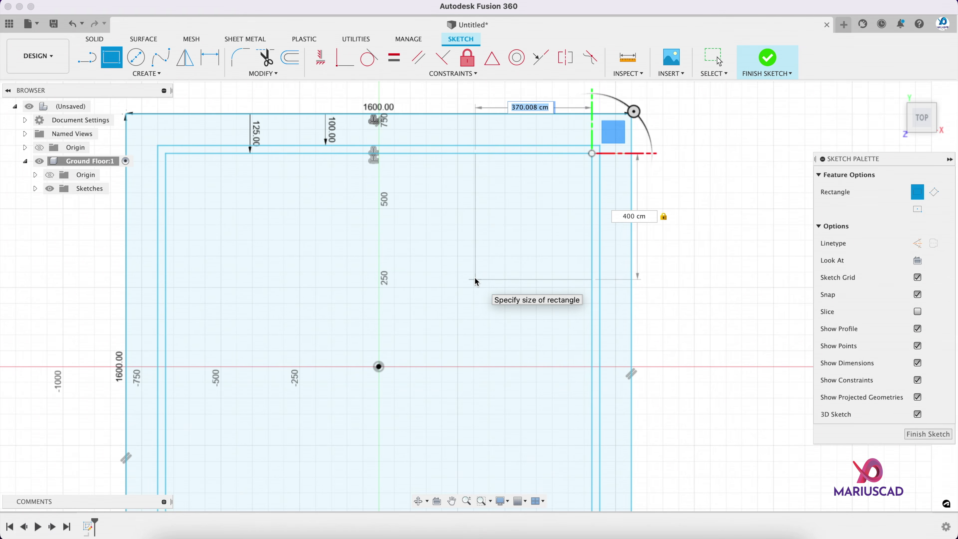
{"action": "type", "text": "500"}
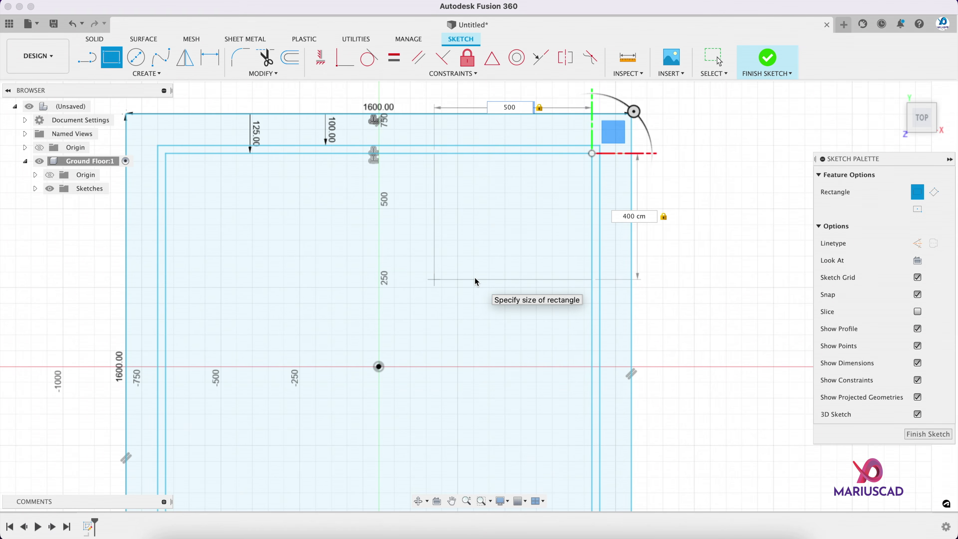
{"action": "key", "text": "Return"}
- Sketch a second rectangle 500 cm wide and 400 cm high on the right inner wall line, slightly below the first room
{"action": "left_click", "coordinate": [592, 291]}
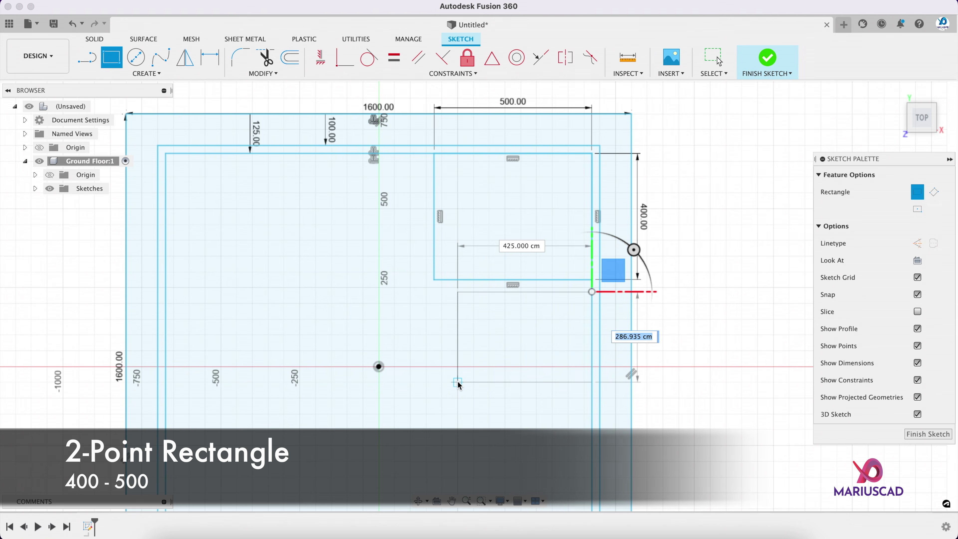
{"action": "type", "text": "400"}
{"action": "key", "text": "Tab"}
{"action": "type", "text": "500"}
{"action": "key", "text": "Return"}
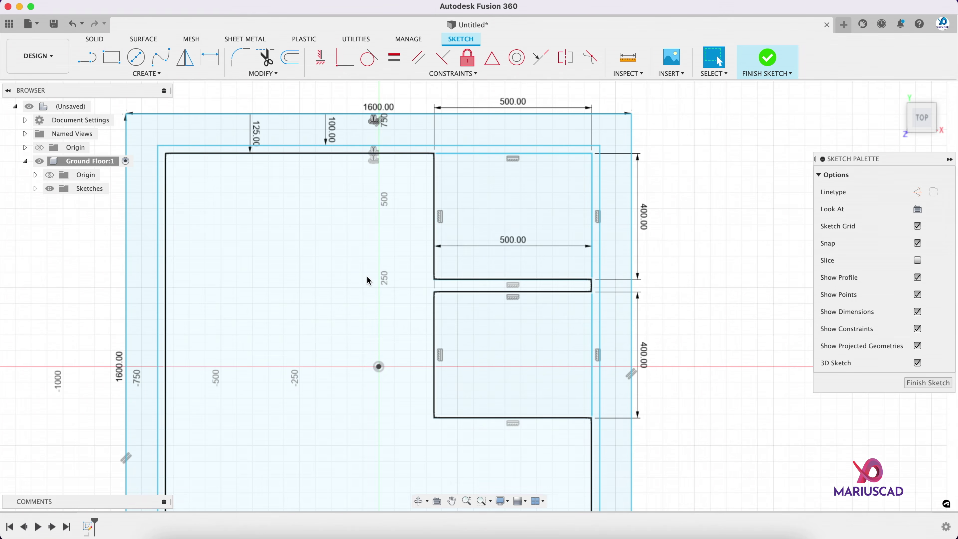
- Dimension the gap between the two right-hand rooms and set it to the Wall parameter
{"action": "left_click", "coordinate": [207, 65]}
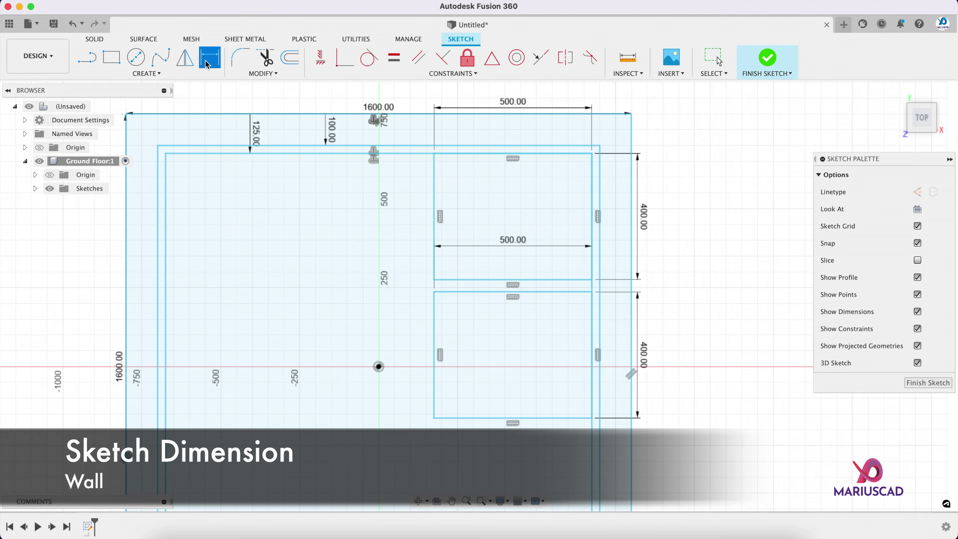
{"action": "left_click", "coordinate": [496, 291]}
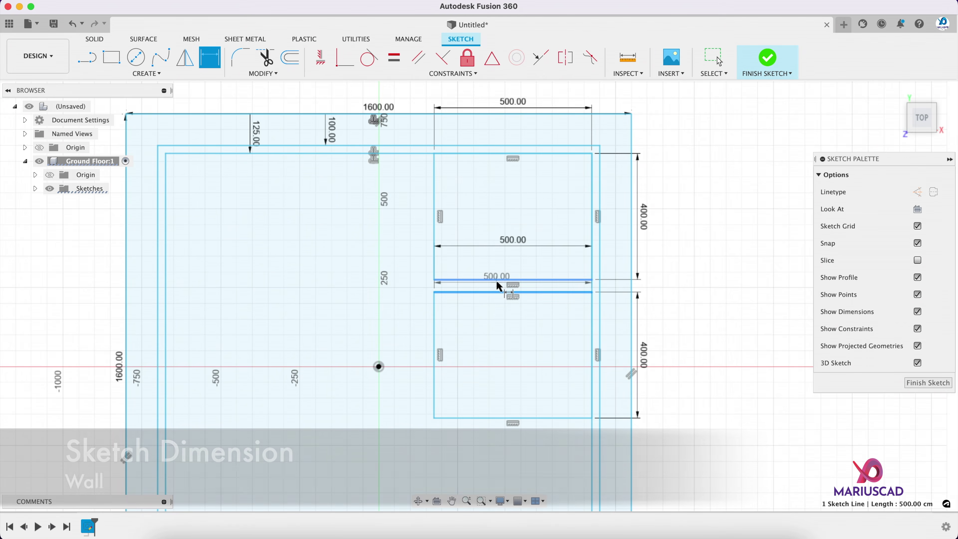
{"action": "left_click", "coordinate": [493, 279]}
{"action": "left_click", "coordinate": [410, 285]}
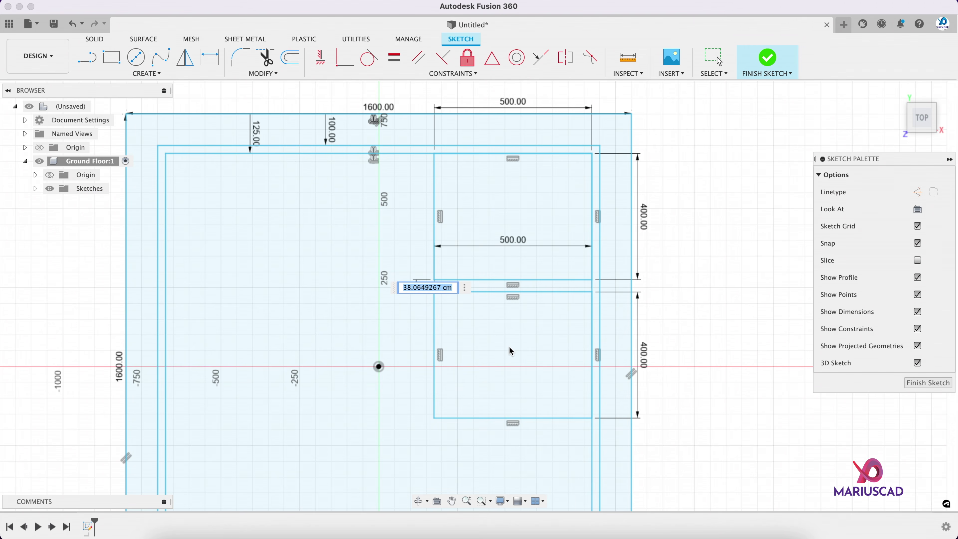
{"action": "type", "text": "Wall"}
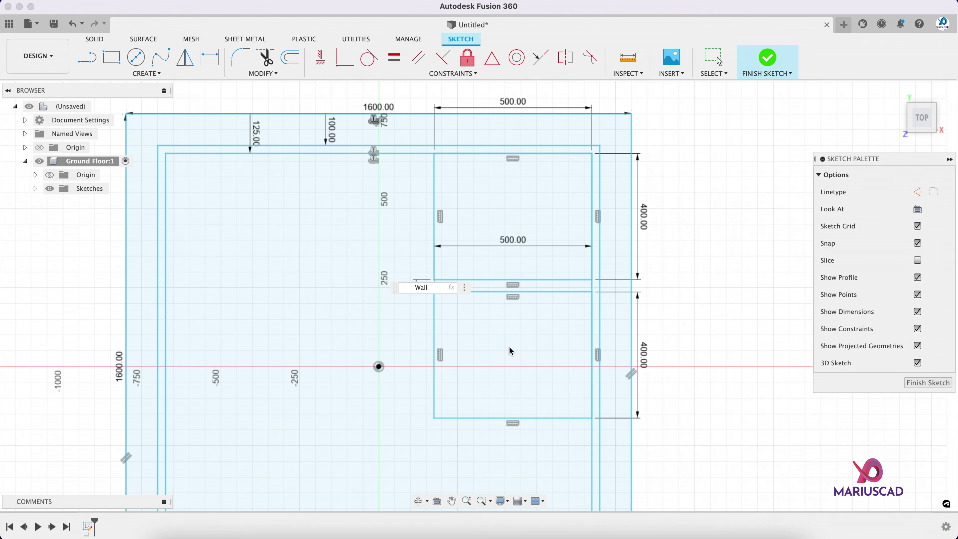
{"action": "key", "text": "Return"}
{"action": "key", "text": "d"}
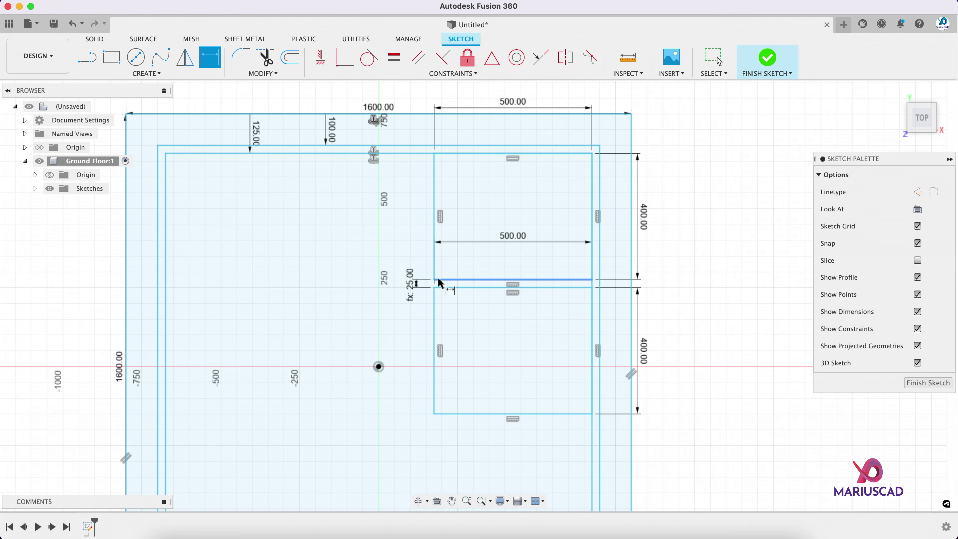
{"action": "key", "text": "Escape"}
- Sketch a rectangle 300 cm wide and 200 cm high on the upper inner wall line, just left of the upper-right room
{"action": "scroll", "coordinate": [404, 177], "scroll_direction": "up", "scroll_amount": 1}
{"action": "middle_click_drag", "start_coordinate": [404, 178], "coordinate": [426, 227]}
{"action": "scroll", "coordinate": [425, 227], "scroll_direction": "up", "scroll_amount": 3}
{"action": "key", "text": "r"}
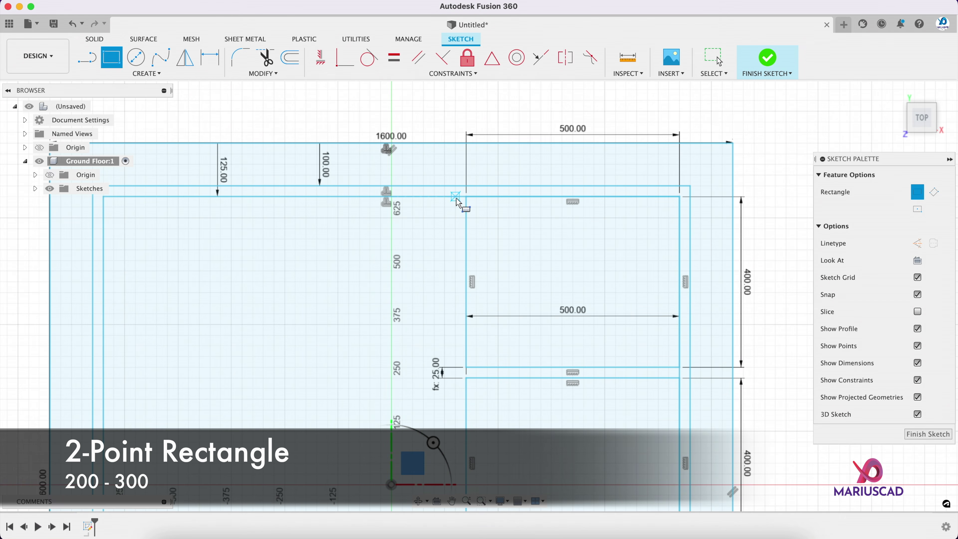
{"action": "left_click", "coordinate": [456, 196]}
{"action": "key", "text": "Tab"}
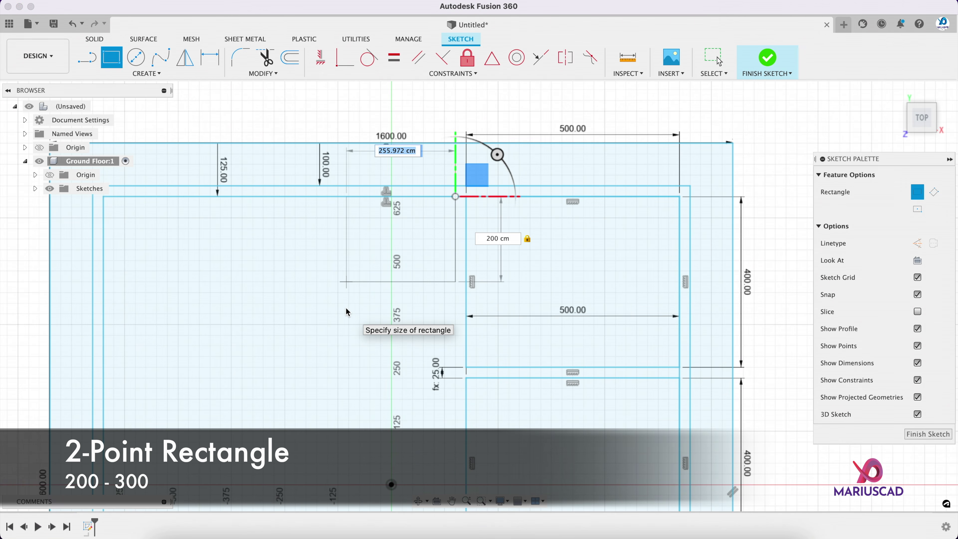
{"action": "type", "text": "300"}
{"action": "key", "text": "Return"}
{"action": "key", "text": "Escape"}
- Dimension the gap between the 300 by 200 cm room and the upper-right room at 25 cm
{"action": "key", "text": "d"}
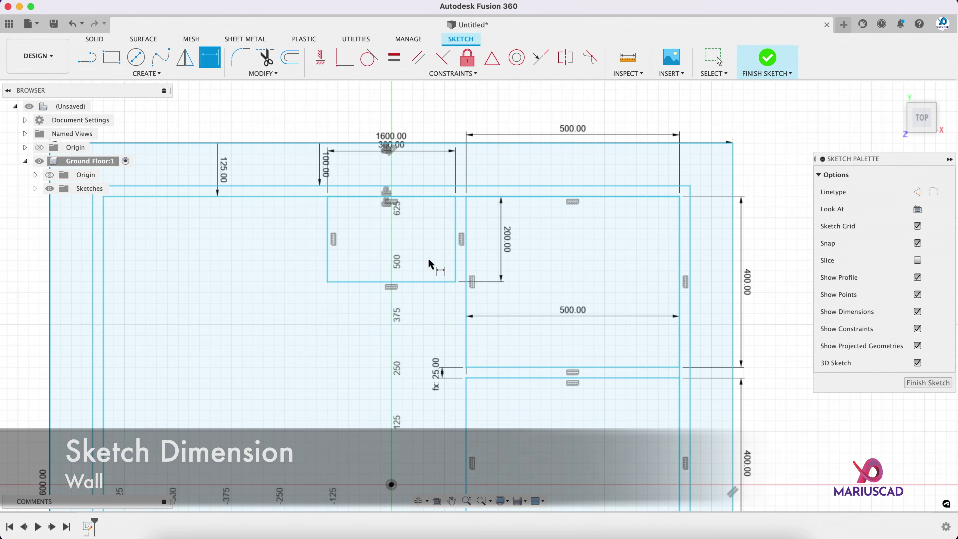
{"action": "left_click", "coordinate": [455, 255]}
{"action": "left_click", "coordinate": [466, 263]}
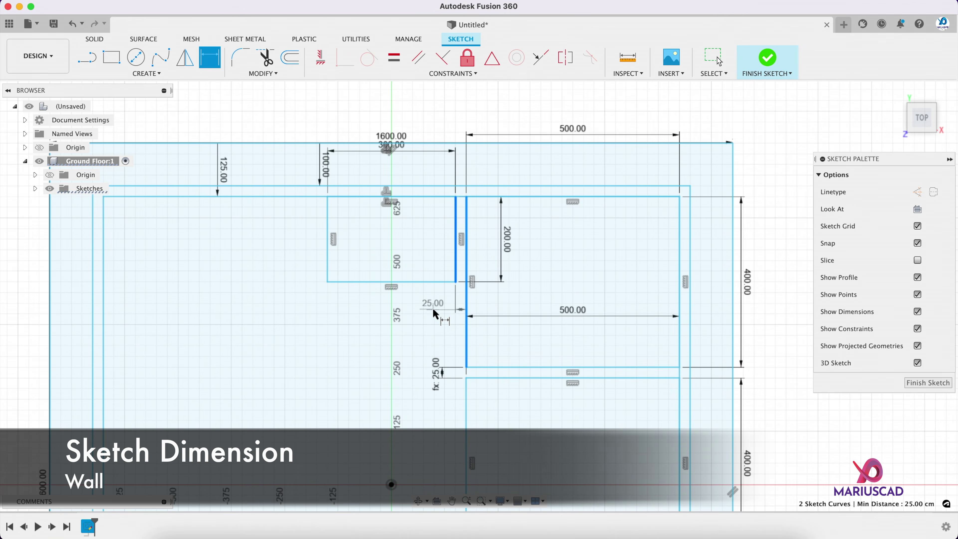
{"action": "left_click", "coordinate": [434, 310]}
{"action": "key", "text": "Return"}
- Sketch a rectangle 500 cm wide and 400 cm high from the upper-left corner of the inner wall line
{"action": "key", "text": "r"}
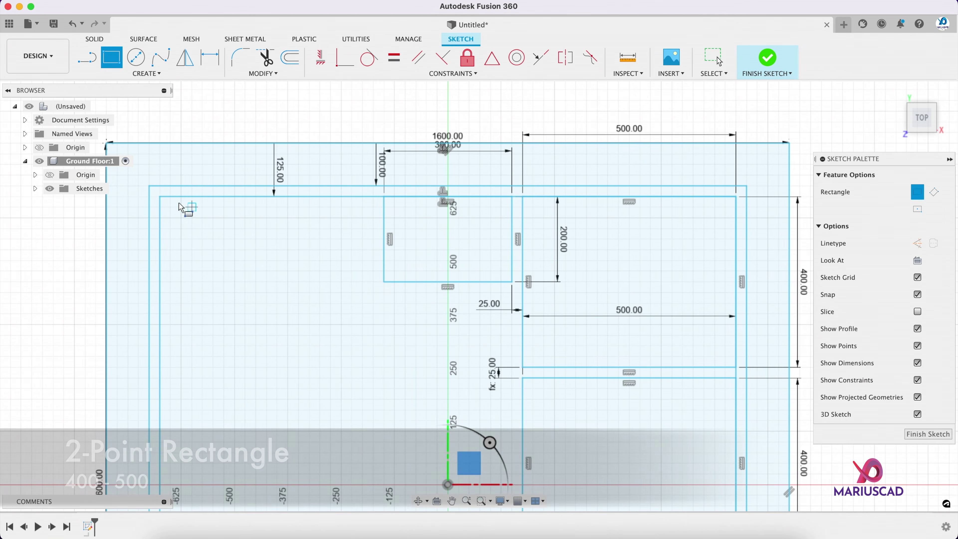
{"action": "left_click", "coordinate": [160, 196]}
{"action": "type", "text": "400"}
{"action": "key", "text": "Tab"}
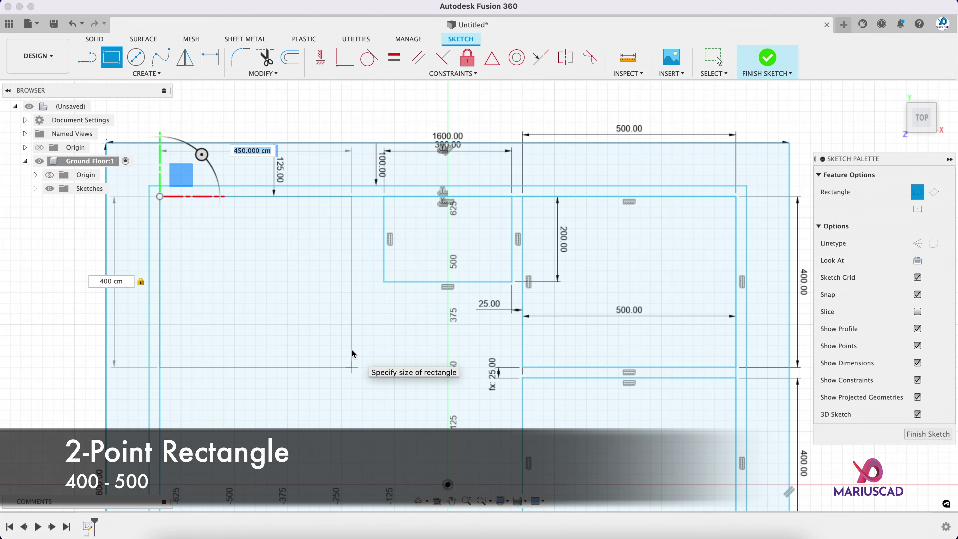
{"action": "type", "text": "500"}
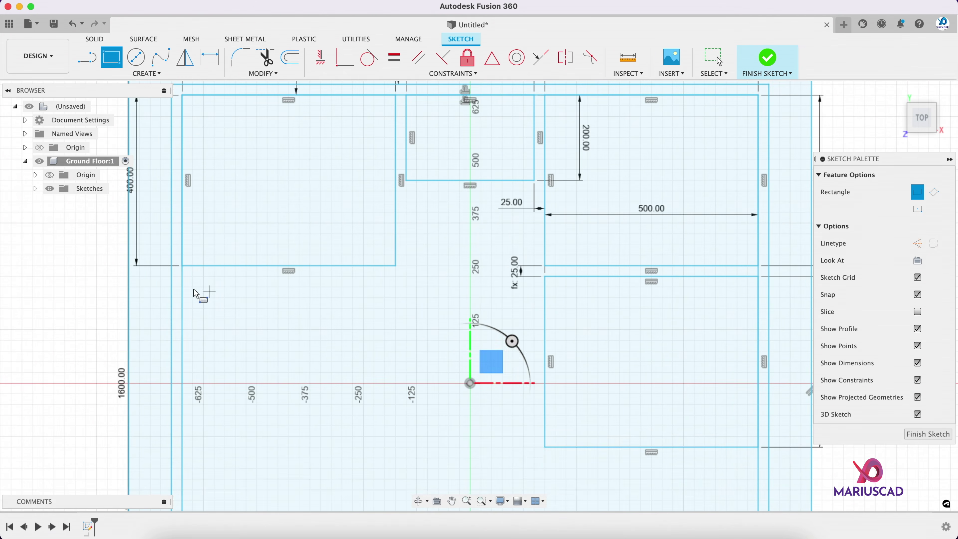
- Sketch another rectangle 500 cm wide and 400 cm high on the left inner wall line, slightly below the upper-left room
{"action": "type", "text": "400"}
{"action": "key", "text": "Tab"}
{"action": "type", "text": "500"}
{"action": "key", "text": "Tab"}
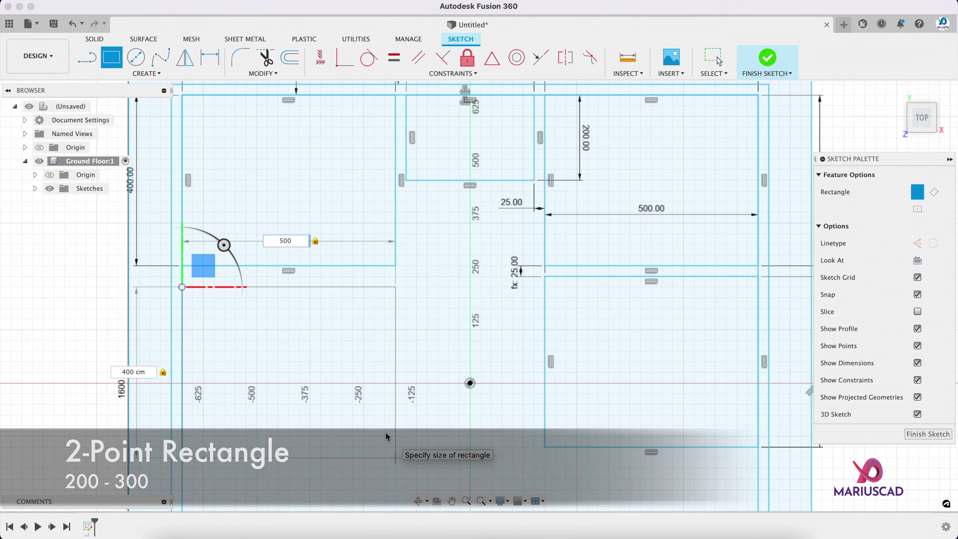
{"action": "key", "text": "Return"}
- Dimension the gap between the two left-hand rooms and set it to the Wall parameter
{"action": "key", "text": "d"}
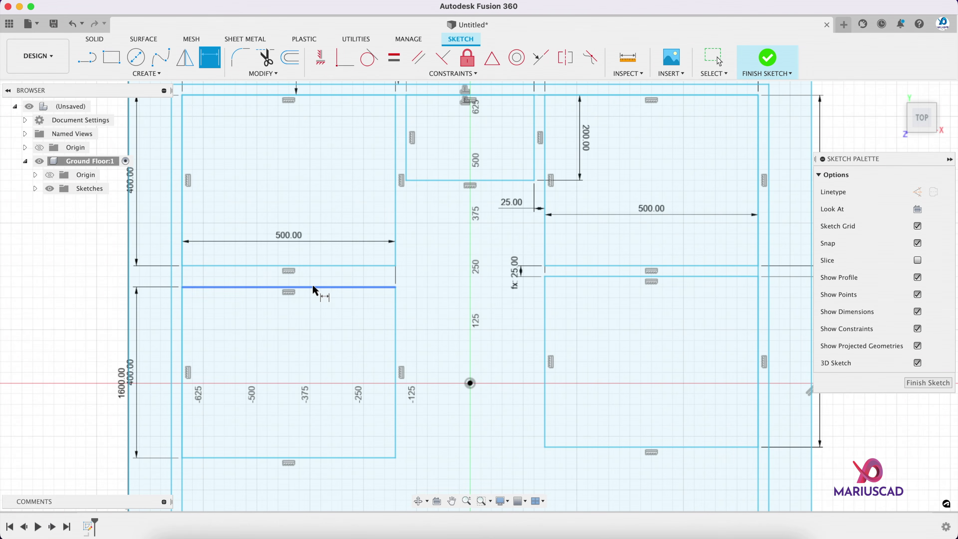
{"action": "left_click", "coordinate": [311, 288]}
{"action": "left_click", "coordinate": [318, 265]}
{"action": "left_click", "coordinate": [419, 273]}
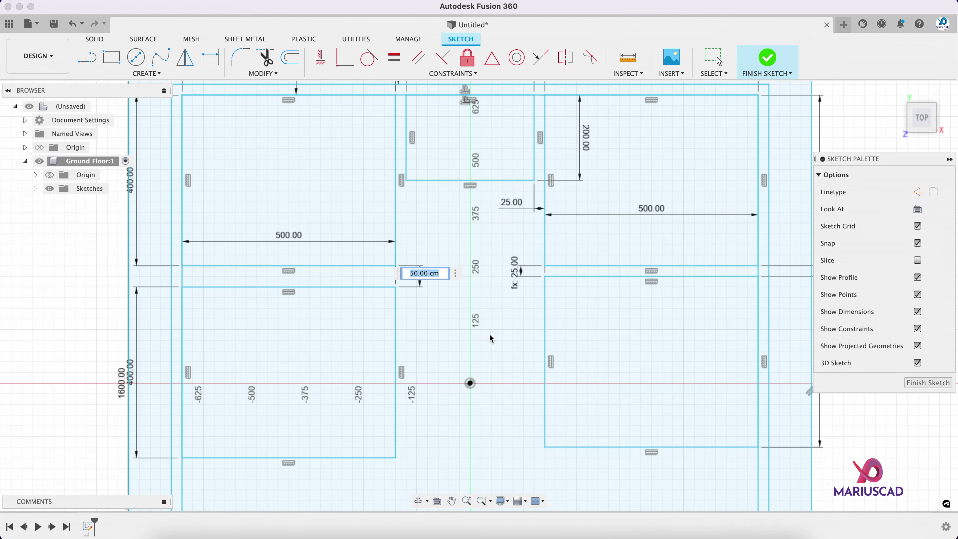
{"action": "type", "text": "Wall"}
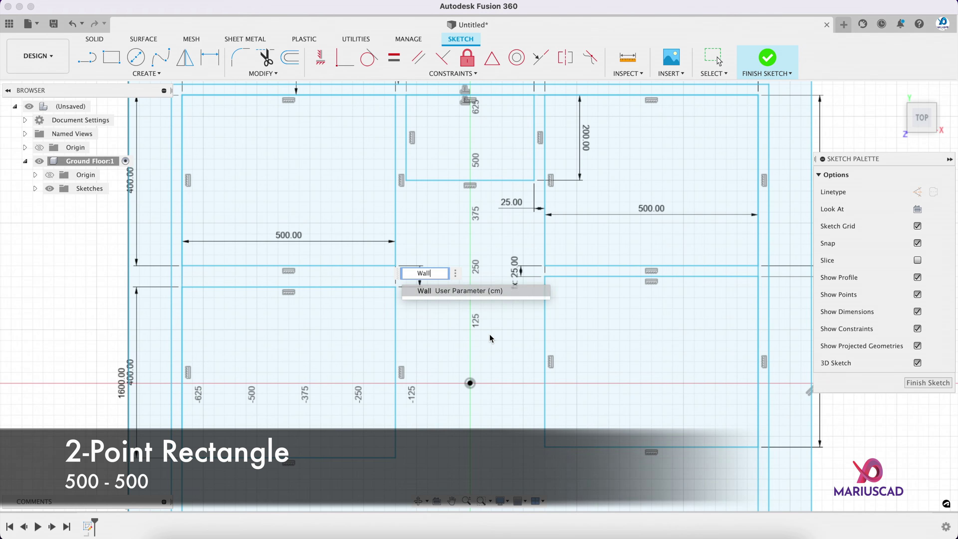
{"action": "key", "text": "Return"}
{"action": "key", "text": "Return"}
- Sketch a 500 by 500 cm rectangle from the lower-left corner of the inner wall line
{"action": "scroll", "coordinate": [490, 335], "scroll_direction": "down", "scroll_amount": 6}
{"action": "key", "text": "r"}
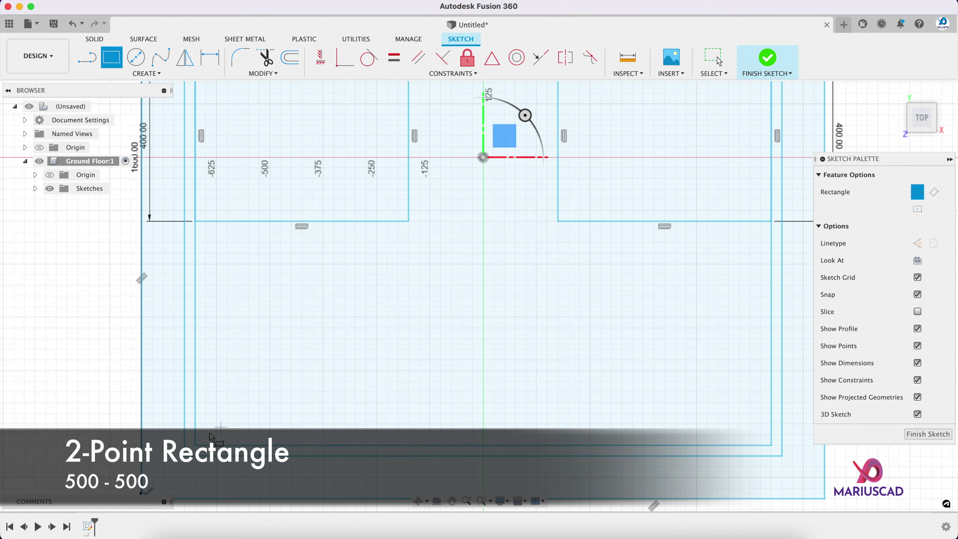
{"action": "left_click", "coordinate": [195, 446]}
{"action": "type", "text": "500"}
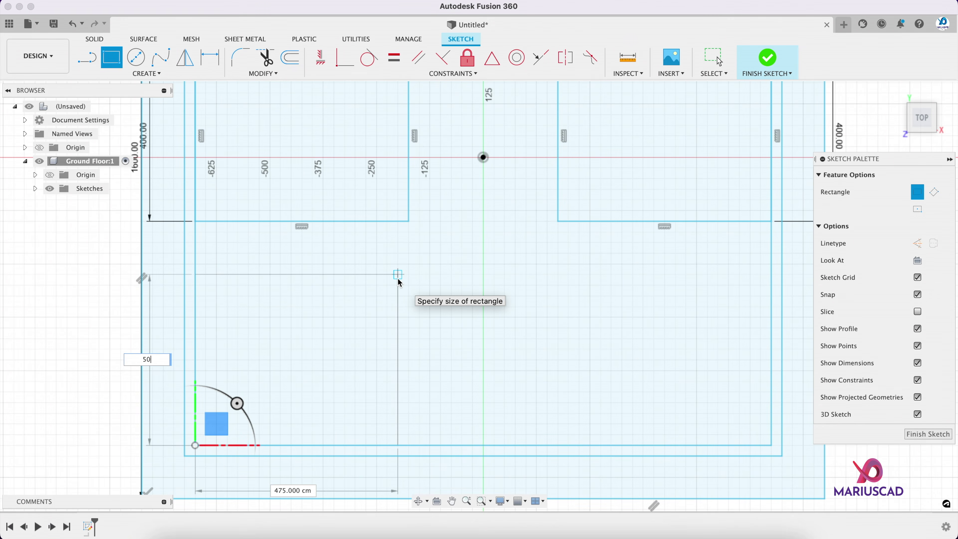
{"action": "key", "text": "Tab"}
{"action": "key", "text": "Return"}
- Draw a horizontal line about 611 cm long leftward from the right inner wall line, just below the lower right-hand room
{"action": "mouse_move", "coordinate": [511, 212]}
{"action": "middle_mouse_down"}
{"action": "mouse_move", "coordinate": [482, 360]}
{"action": "mouse_move", "coordinate": [466, 293]}
{"action": "mouse_move", "coordinate": [474, 219]}
{"action": "middle_mouse_up"}
{"action": "scroll", "coordinate": [483, 353], "scroll_direction": "down", "scroll_amount": 5}
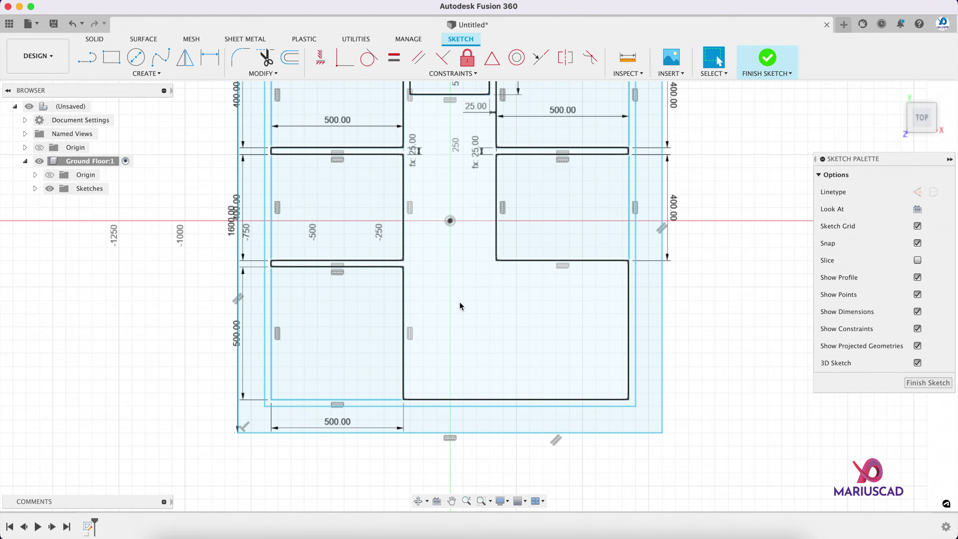
{"action": "key", "text": "l"}
{"action": "scroll", "coordinate": [625, 257], "scroll_direction": "up", "scroll_amount": 3}
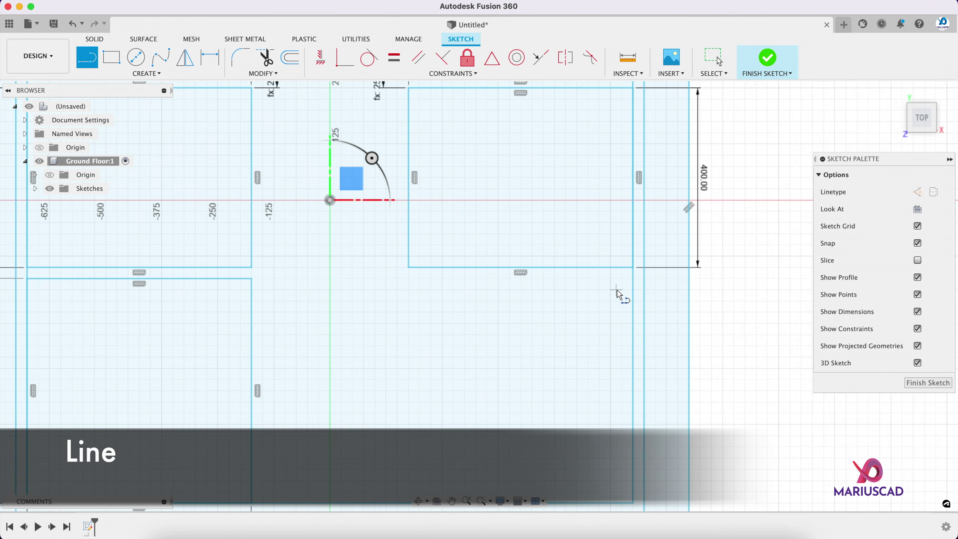
{"action": "left_click", "coordinate": [633, 279]}
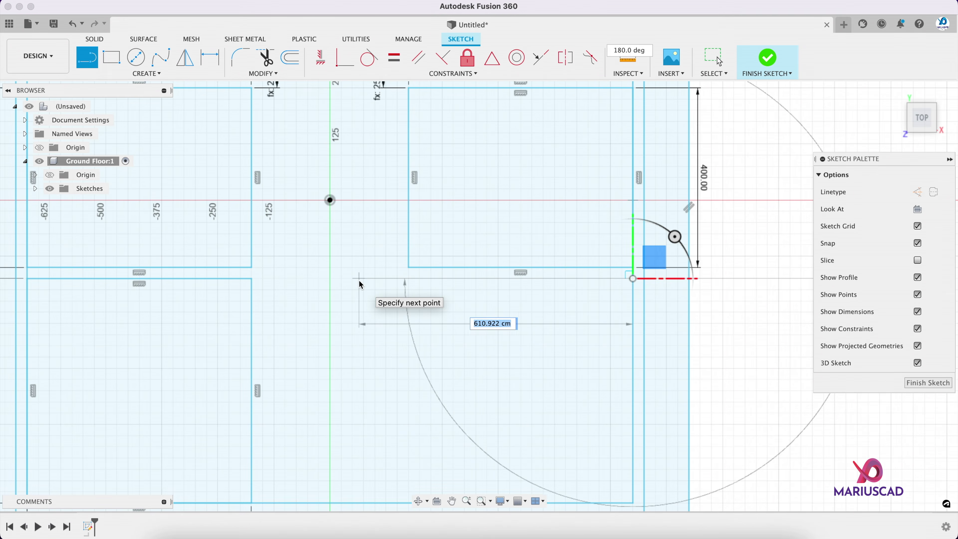
{"action": "left_click", "coordinate": [358, 278]}
{"action": "scroll", "coordinate": [306, 375], "scroll_direction": "down", "scroll_amount": 3}
{"action": "scroll", "coordinate": [353, 324], "scroll_direction": "up", "scroll_amount": 3}
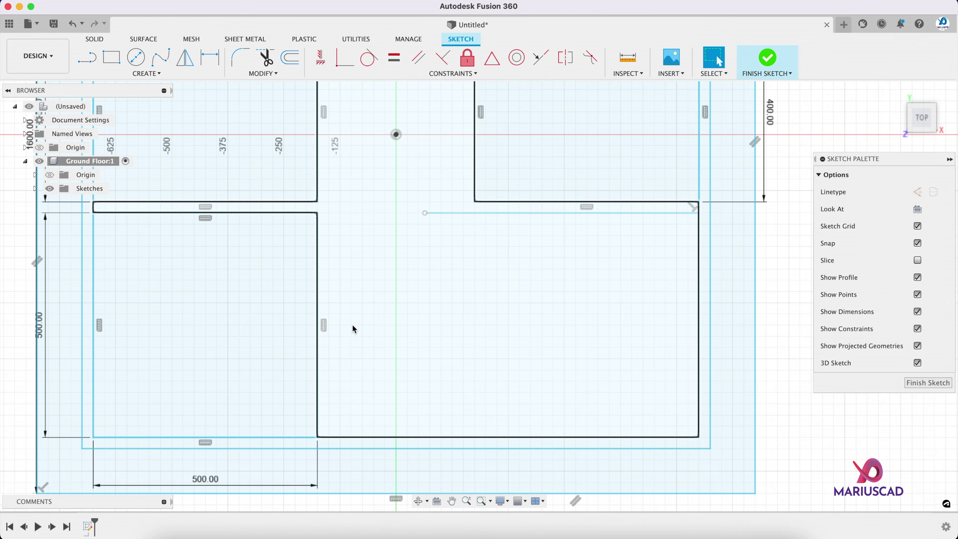
{"action": "key", "text": "Escape"}
- Draw a vertical line from the lower-left corner of the 300 by 200 cm room down to the bottom inner wall line
{"action": "scroll", "coordinate": [353, 324], "scroll_direction": "up", "scroll_amount": 10}
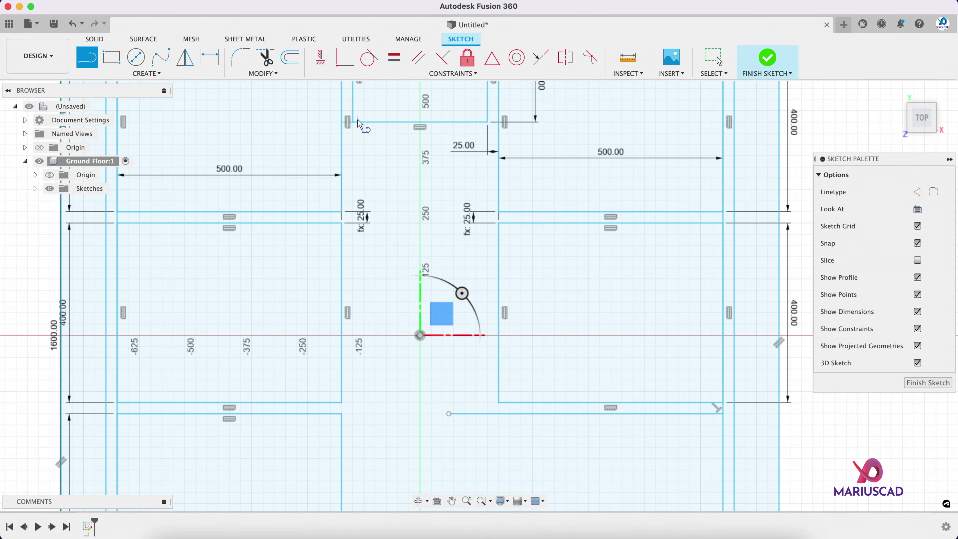
{"action": "left_click", "coordinate": [355, 121]}
{"action": "scroll", "coordinate": [352, 381], "scroll_direction": "down", "scroll_amount": 10}
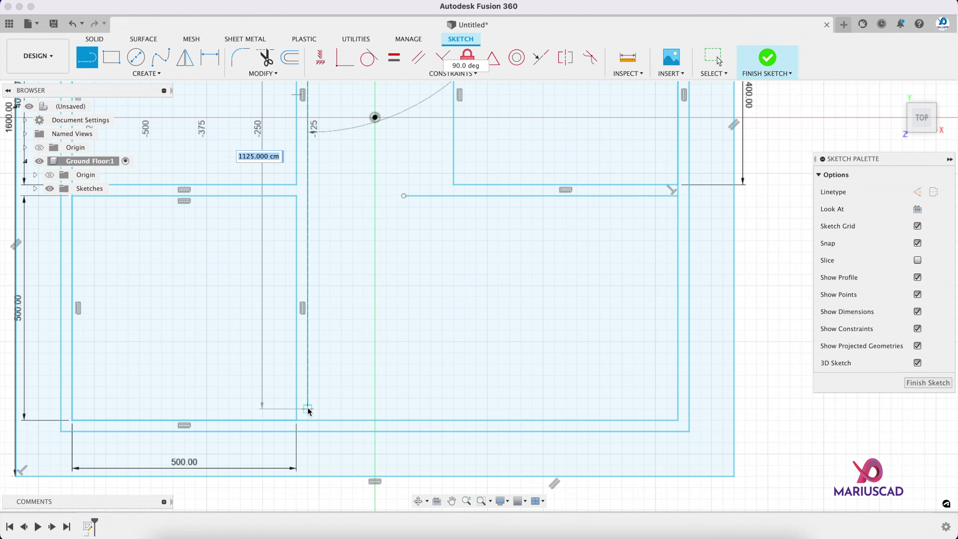
{"action": "left_click", "coordinate": [308, 420]}
{"action": "key", "text": "Escape"}
- Draw a vertical line from the lower-right corner of the 300 by 200 cm room down past the horizontal wall line
{"action": "middle_click_drag", "start_coordinate": [404, 235], "coordinate": [420, 429]}
{"action": "scroll", "coordinate": [421, 429], "scroll_direction": "down", "scroll_amount": 3}
{"action": "scroll", "coordinate": [421, 429], "scroll_direction": "down", "scroll_amount": 5}
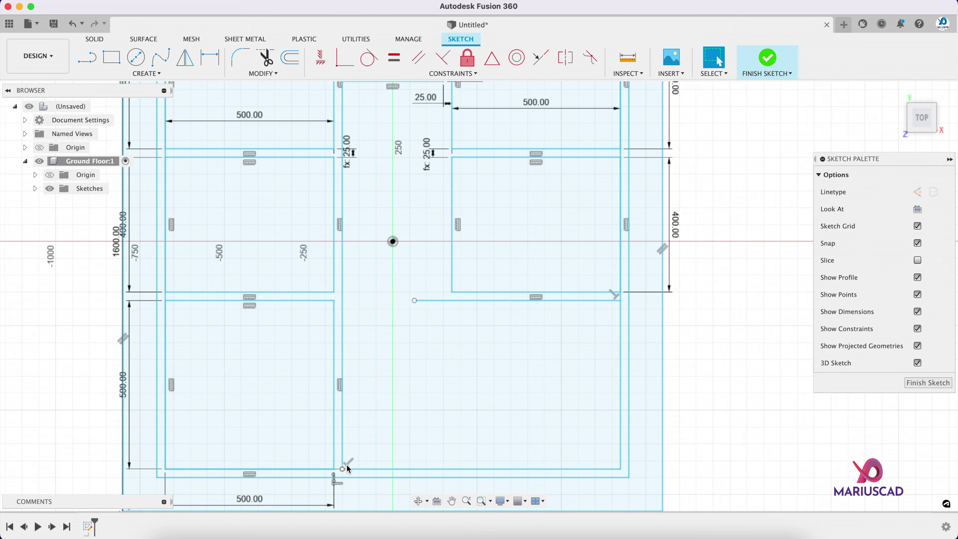
{"action": "scroll", "coordinate": [347, 467], "scroll_direction": "up", "scroll_amount": 4}
{"action": "scroll", "coordinate": [347, 466], "scroll_direction": "down", "scroll_amount": 4}
{"action": "scroll", "coordinate": [449, 387], "scroll_direction": "down", "scroll_amount": 2}
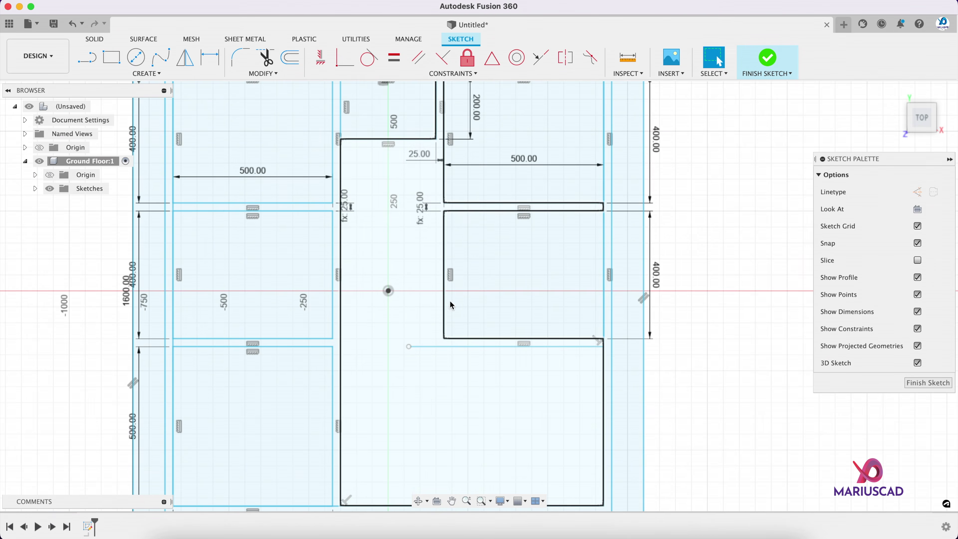
{"action": "key", "text": "l"}
{"action": "left_click", "coordinate": [436, 139]}
{"action": "left_click", "coordinate": [438, 396]}
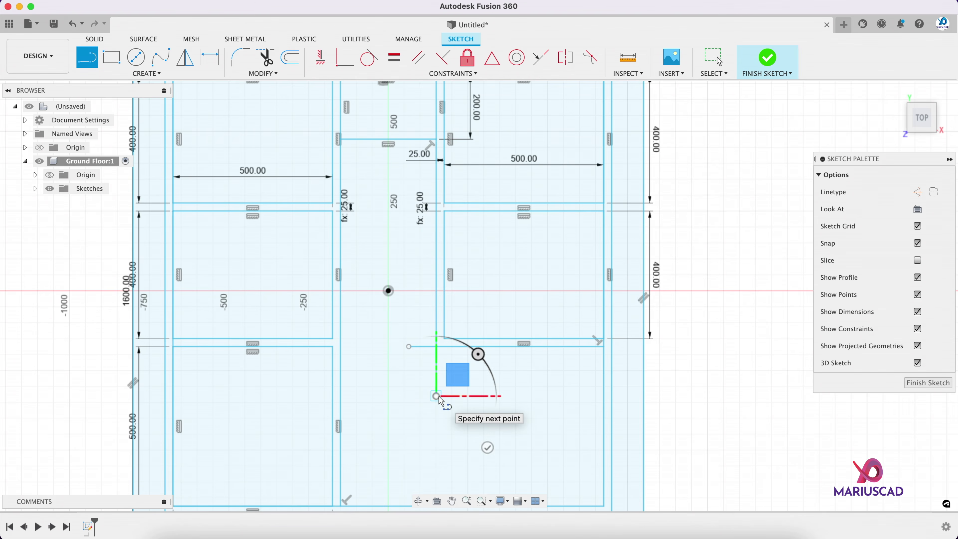
{"action": "key", "text": "Escape"}
- Draw a horizontal line between the two corridor wall lines, just below the 300 by 200 cm room
{"action": "scroll", "coordinate": [381, 138], "scroll_direction": "up", "scroll_amount": 8}
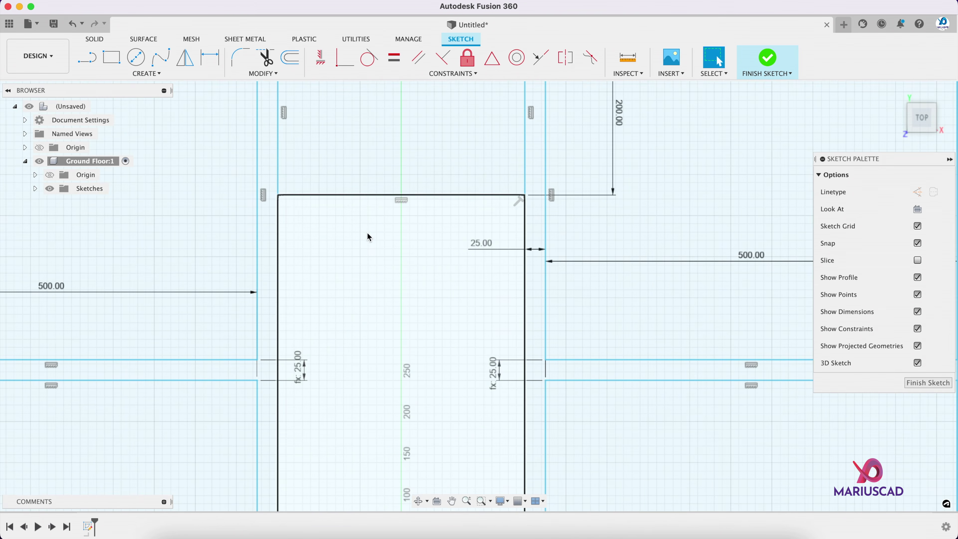
{"action": "key", "text": "l"}
{"action": "left_click", "coordinate": [279, 225]}
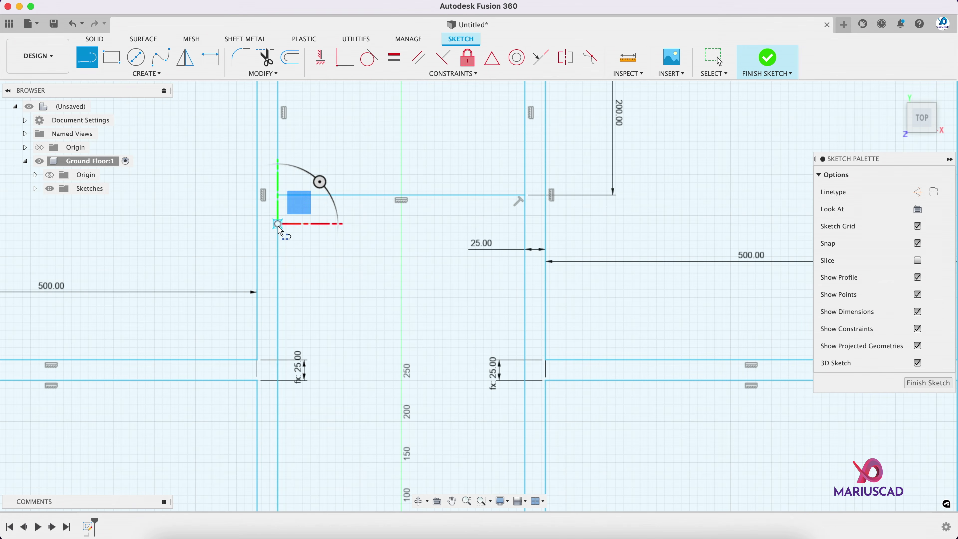
{"action": "left_click", "coordinate": [525, 225]}
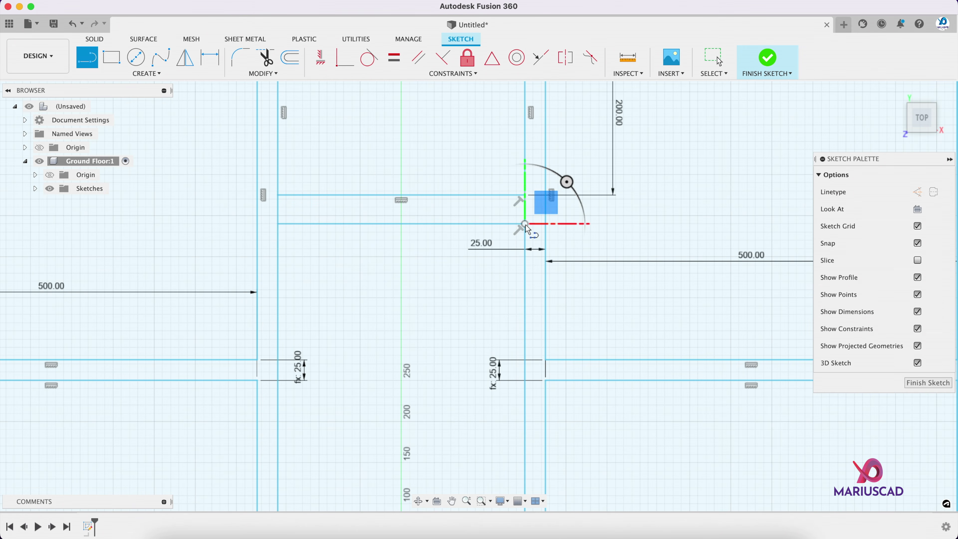
- Dimension the gap between the new line and the small room's lower edge with the Wall parameter
{"action": "key", "text": "d"}
{"action": "left_click", "coordinate": [415, 224]}
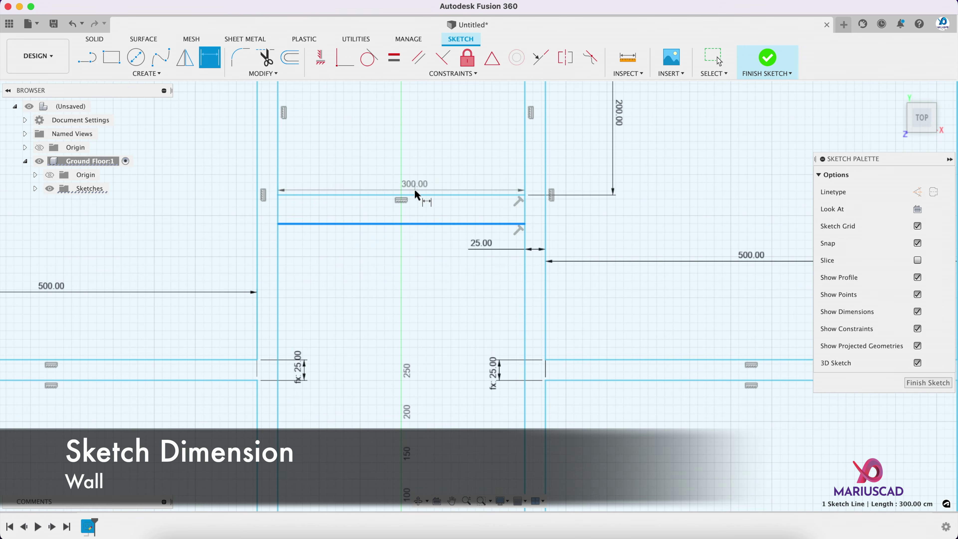
{"action": "left_click", "coordinate": [426, 208]}
{"action": "type", "text": "wall"}
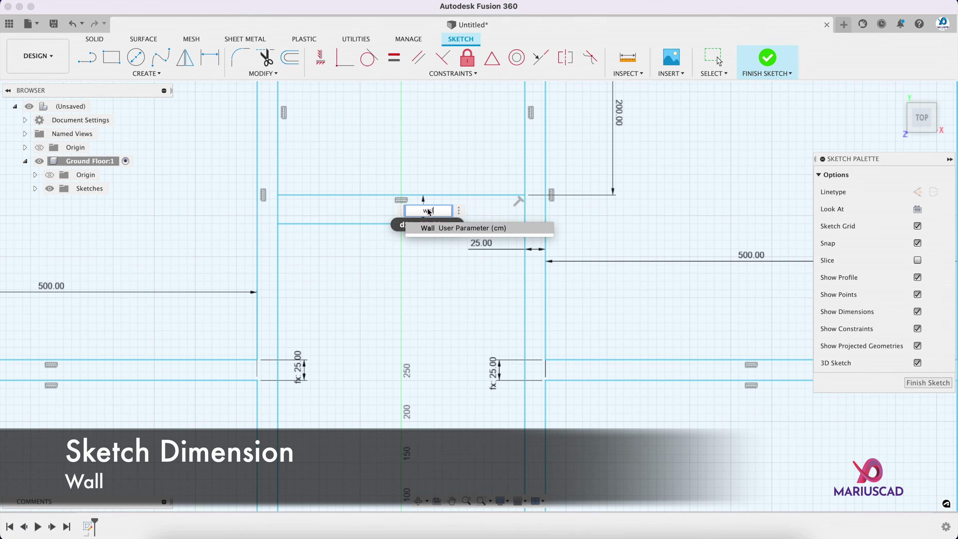
{"action": "key", "text": "Return"}
- Trim both overshooting line ends at the corner below the middle right-hand room and the short wall-line piece at that wall's right end
{"action": "scroll", "coordinate": [535, 433], "scroll_direction": "down", "scroll_amount": 4}
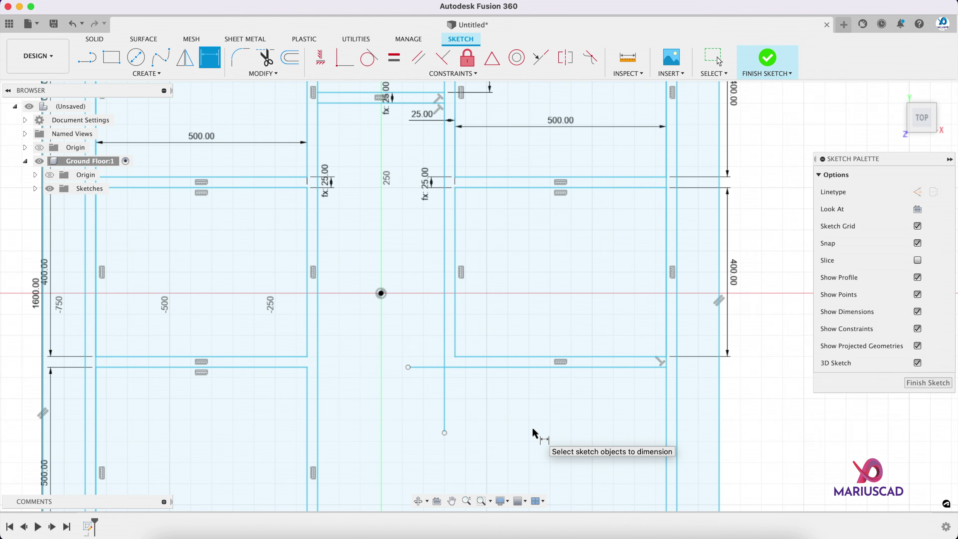
{"action": "key", "text": "t"}
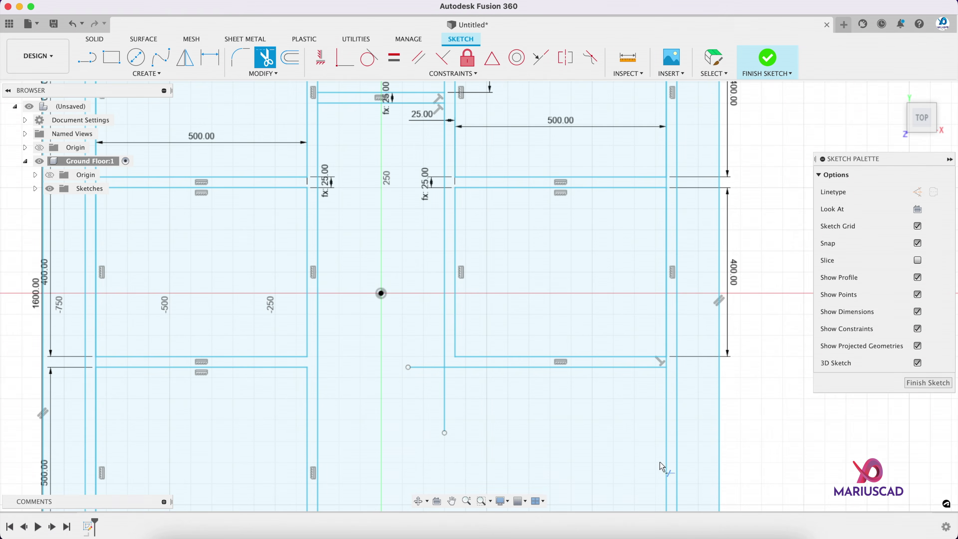
{"action": "left_click", "coordinate": [445, 408]}
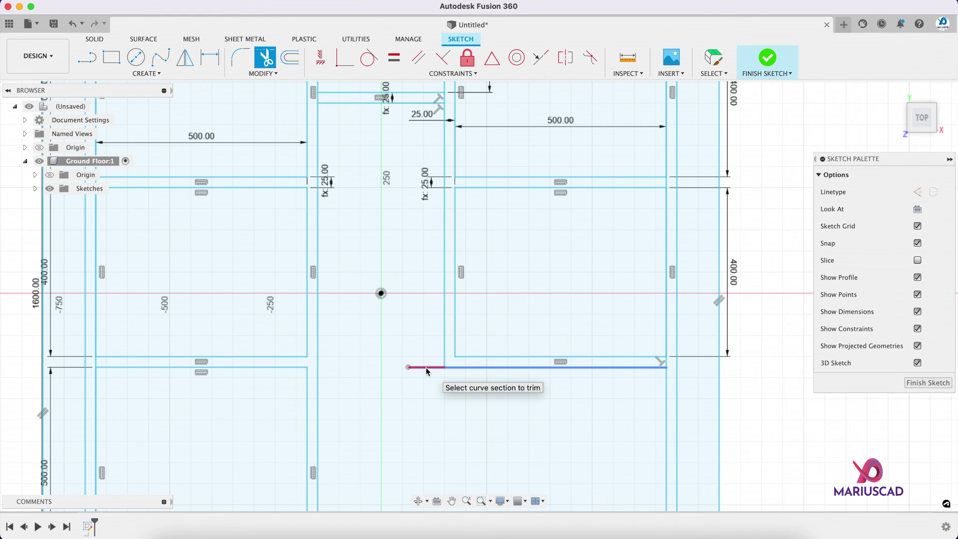
{"action": "left_click", "coordinate": [428, 367]}
{"action": "scroll", "coordinate": [673, 367], "scroll_direction": "up", "scroll_amount": 3}
{"action": "left_click", "coordinate": [665, 363]}
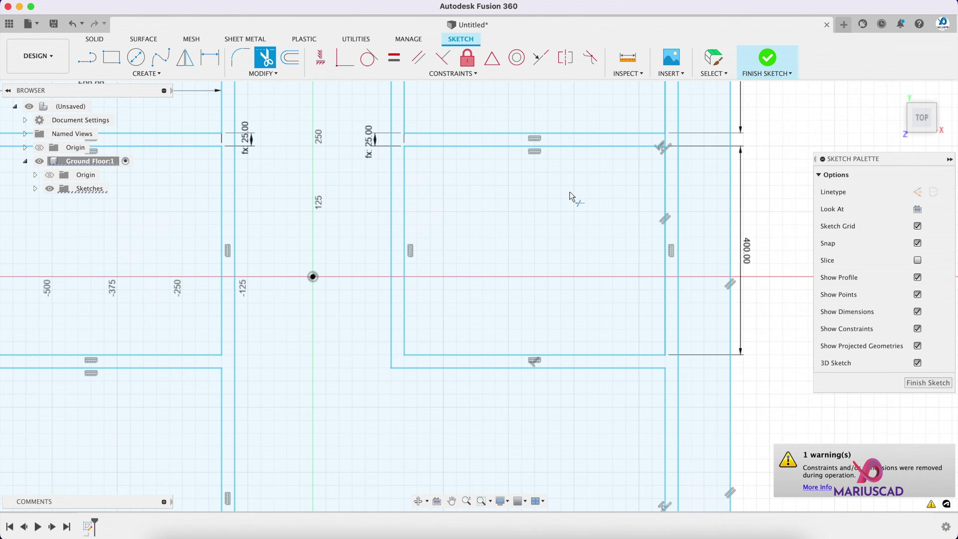
- Trim the short vertical pieces closing both ends of the wall below the 300 by 200 cm room
{"action": "middle_click_drag", "start_coordinate": [615, 173], "coordinate": [595, 385]}
{"action": "scroll", "coordinate": [624, 343], "scroll_direction": "up", "scroll_amount": 2}
{"action": "scroll", "coordinate": [553, 399], "scroll_direction": "down", "scroll_amount": 3}
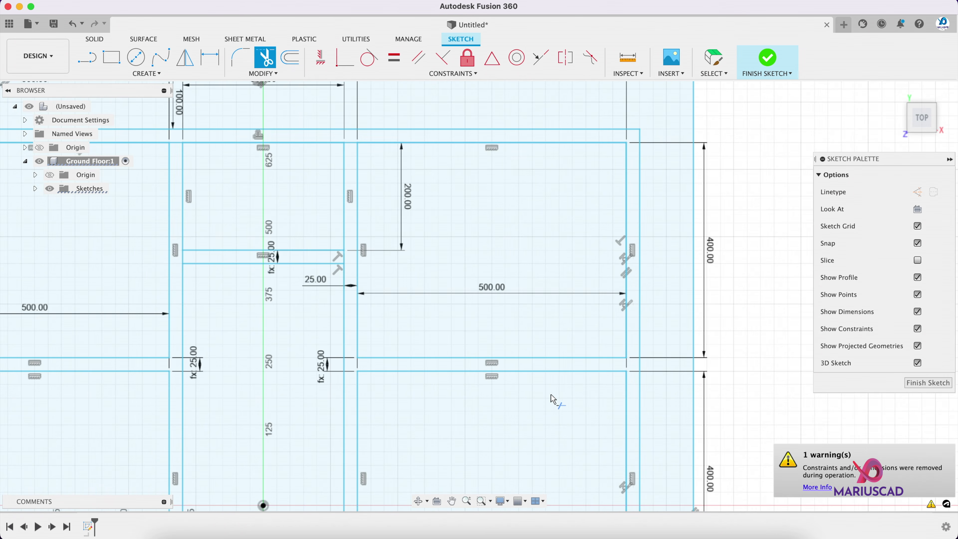
{"action": "scroll", "coordinate": [520, 280], "scroll_direction": "up", "scroll_amount": 4}
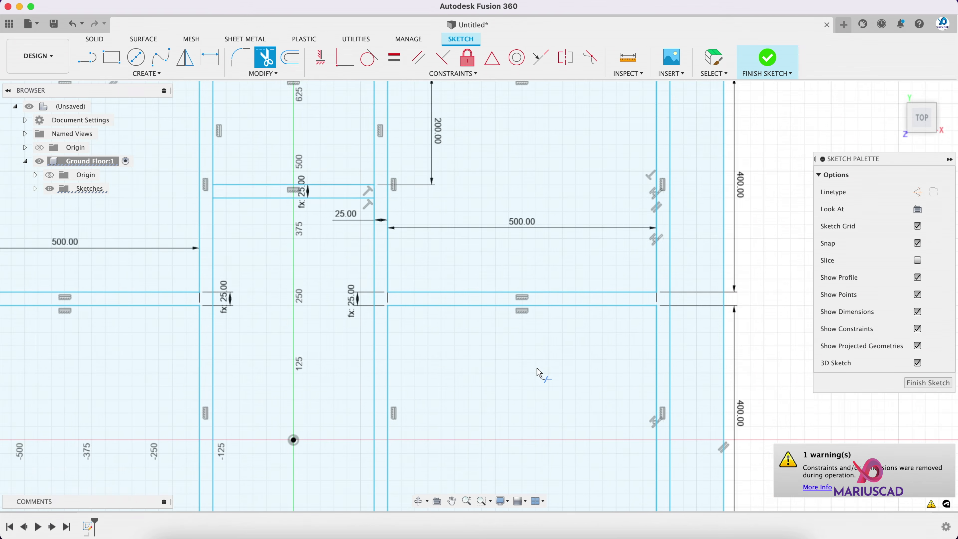
{"action": "left_click", "coordinate": [376, 198]}
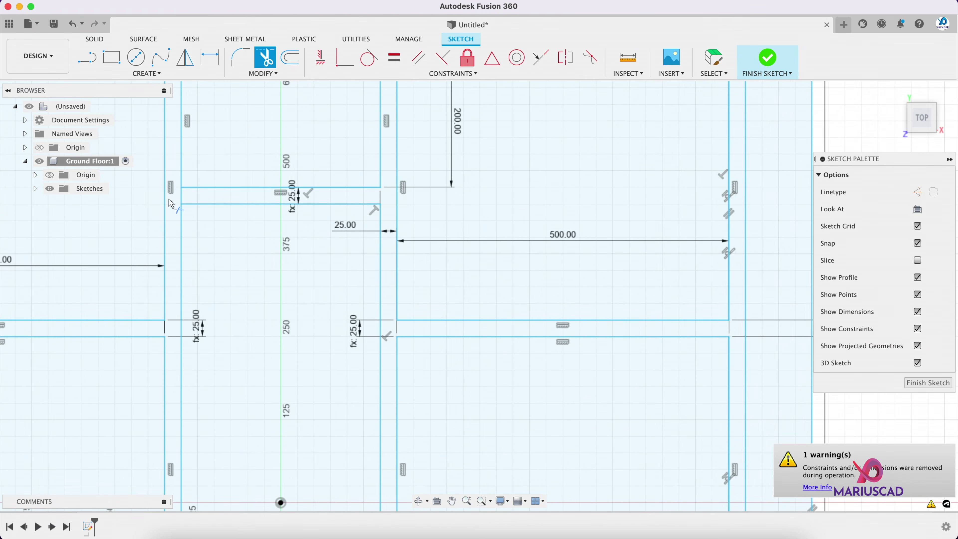
{"action": "left_click", "coordinate": [184, 203]}
- Trim the short pieces of the top inner wall line between the 300 by 200 cm room and its two neighbours
{"action": "scroll", "coordinate": [316, 182], "scroll_direction": "down", "scroll_amount": 3}
{"action": "scroll", "coordinate": [325, 224], "scroll_direction": "up", "scroll_amount": 3}
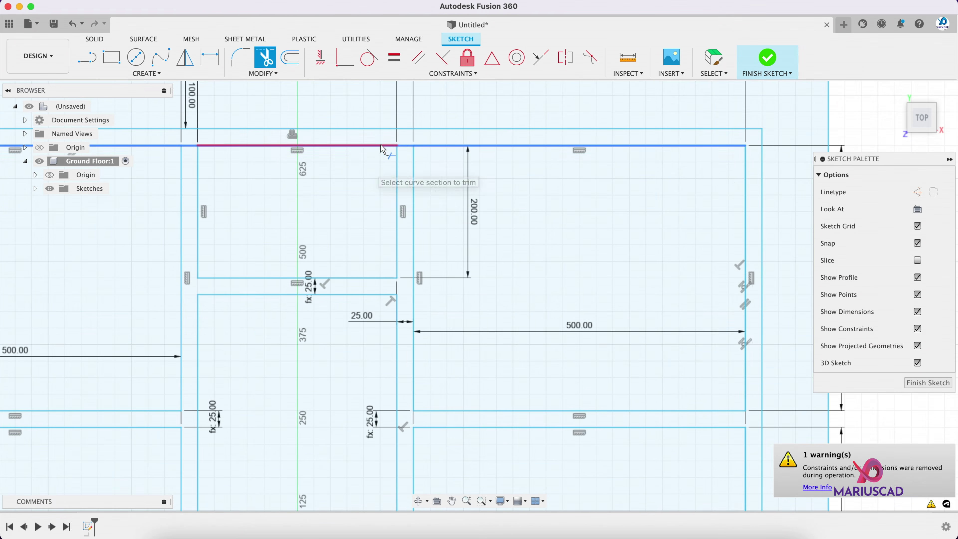
{"action": "left_click", "coordinate": [409, 148]}
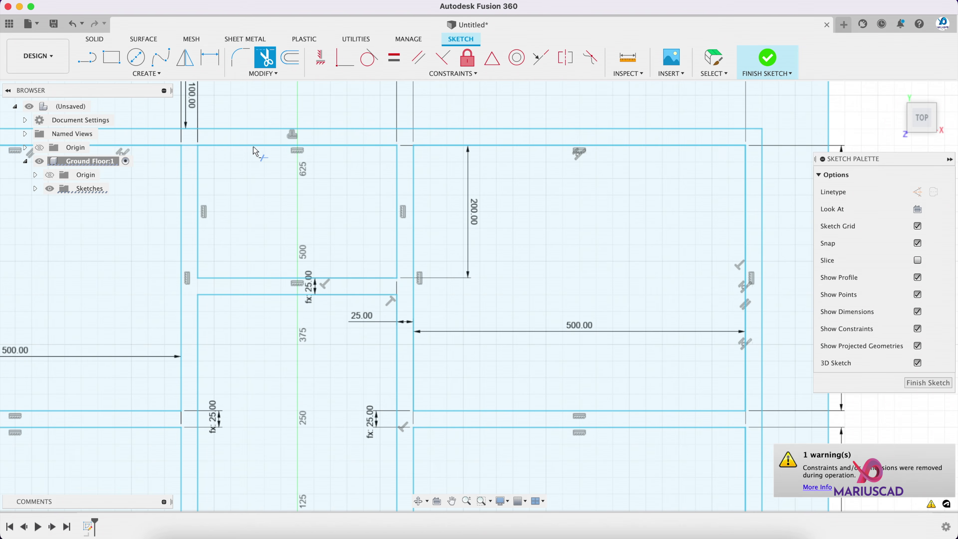
{"action": "left_click", "coordinate": [190, 147]}
{"action": "middle_click_drag", "start_coordinate": [272, 272], "coordinate": [425, 268]}
{"action": "scroll", "coordinate": [436, 267], "scroll_direction": "down", "scroll_amount": 1}
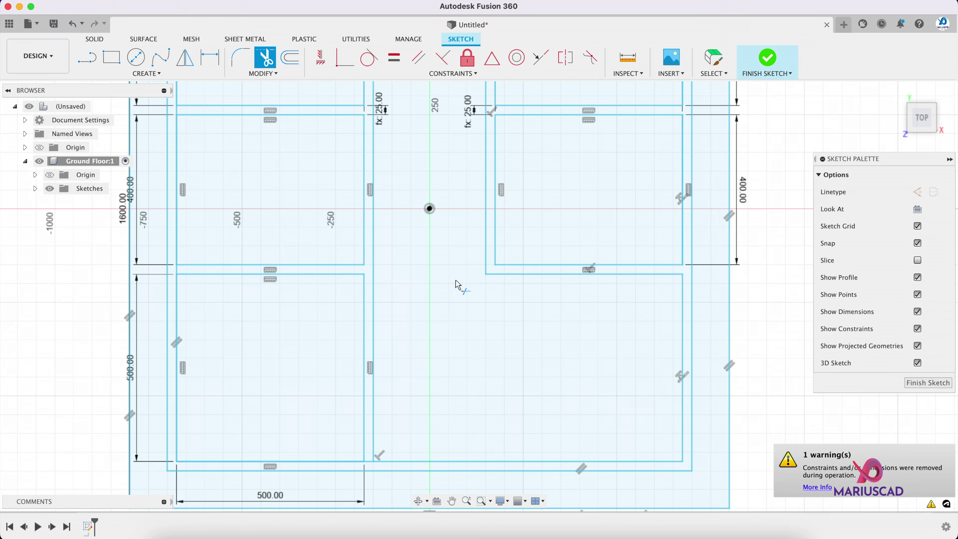
{"action": "middle_click_drag", "start_coordinate": [456, 283], "coordinate": [443, 327]}
{"action": "key", "text": "Escape"}
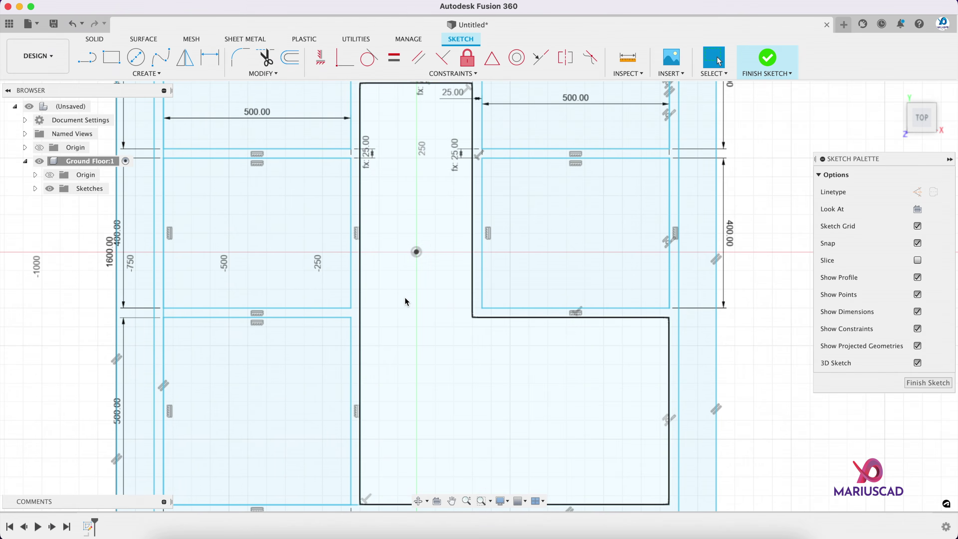
- Extend the left rooms' horizontal wall edges to the outer wall line and the middle right-hand room's edges to the corridor wall line
{"action": "left_click", "coordinate": [268, 74]}
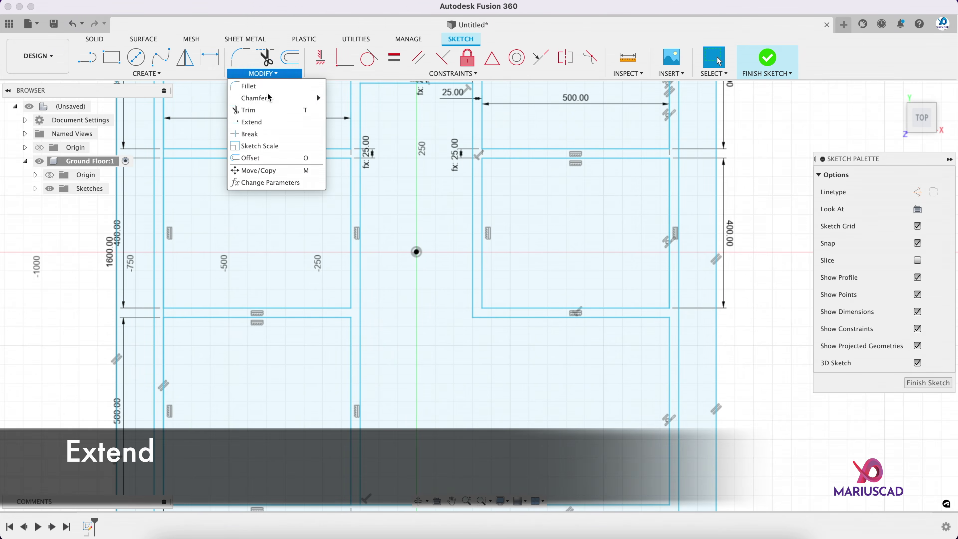
{"action": "left_click", "coordinate": [262, 125]}
{"action": "middle_click_drag", "start_coordinate": [235, 301], "coordinate": [242, 191]}
{"action": "scroll", "coordinate": [192, 212], "scroll_direction": "up", "scroll_amount": 3}
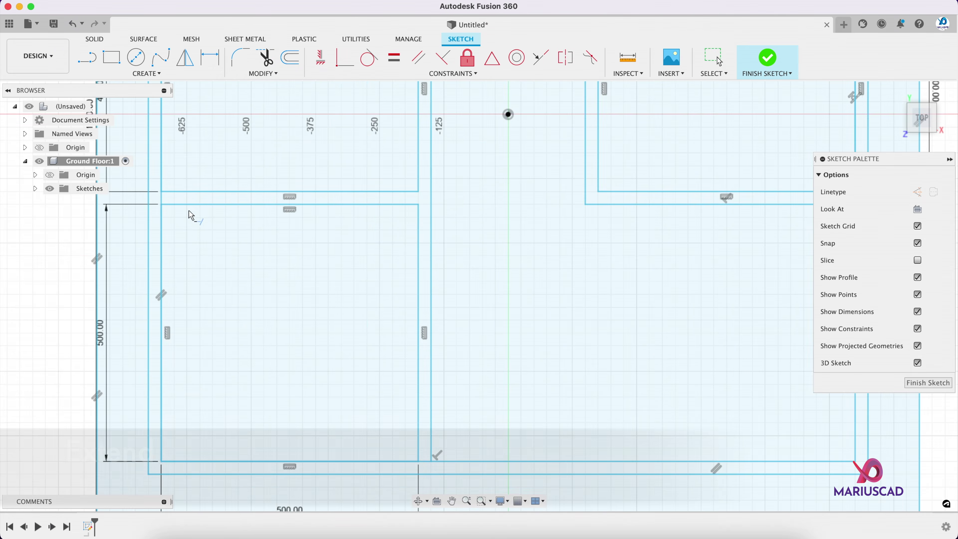
{"action": "left_click", "coordinate": [187, 205]}
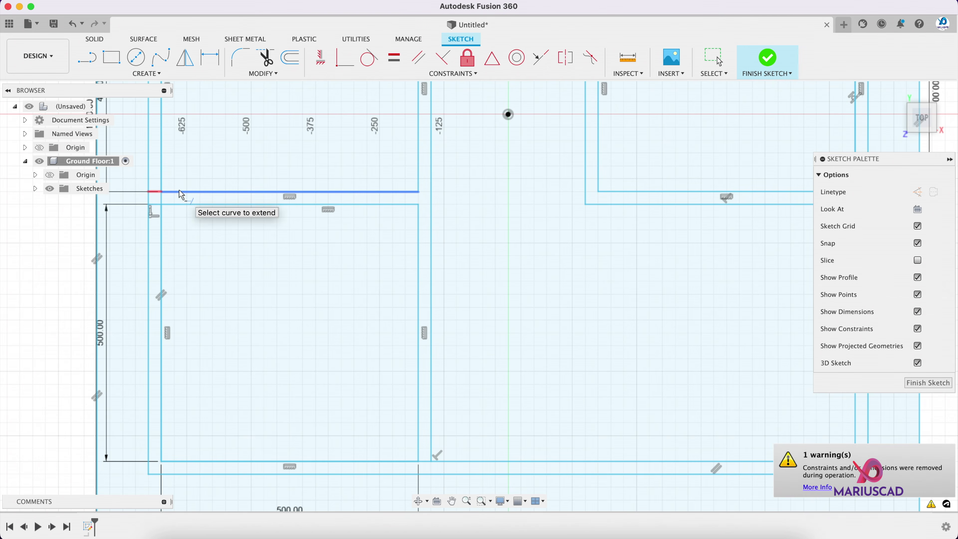
{"action": "scroll", "coordinate": [199, 146], "scroll_direction": "up", "scroll_amount": 10}
{"action": "left_click", "coordinate": [195, 213]}
{"action": "scroll", "coordinate": [571, 291], "scroll_direction": "up", "scroll_amount": 5}
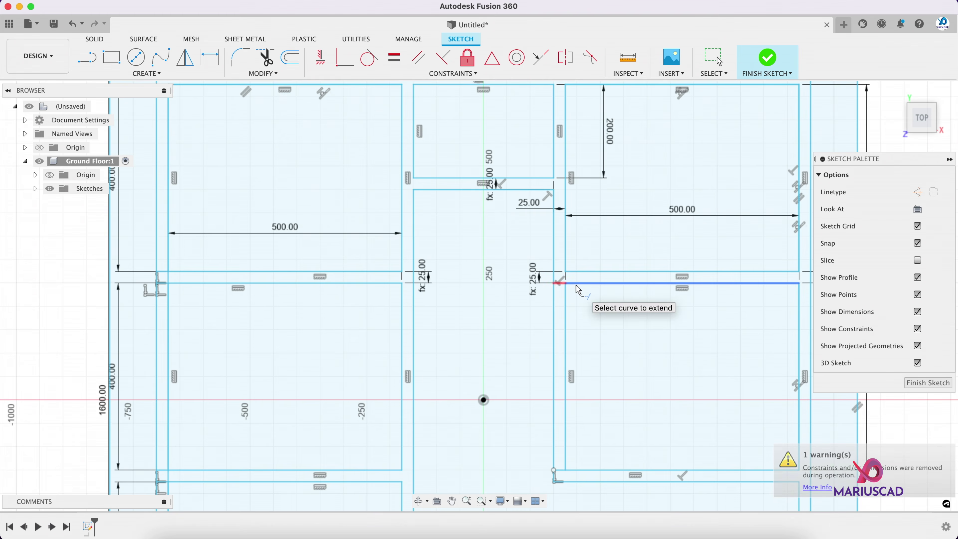
- Trim both vertical wall lines separating the middle right-hand room from the corridor
{"action": "key", "text": "t"}
{"action": "scroll", "coordinate": [553, 465], "scroll_direction": "up", "scroll_amount": 5}
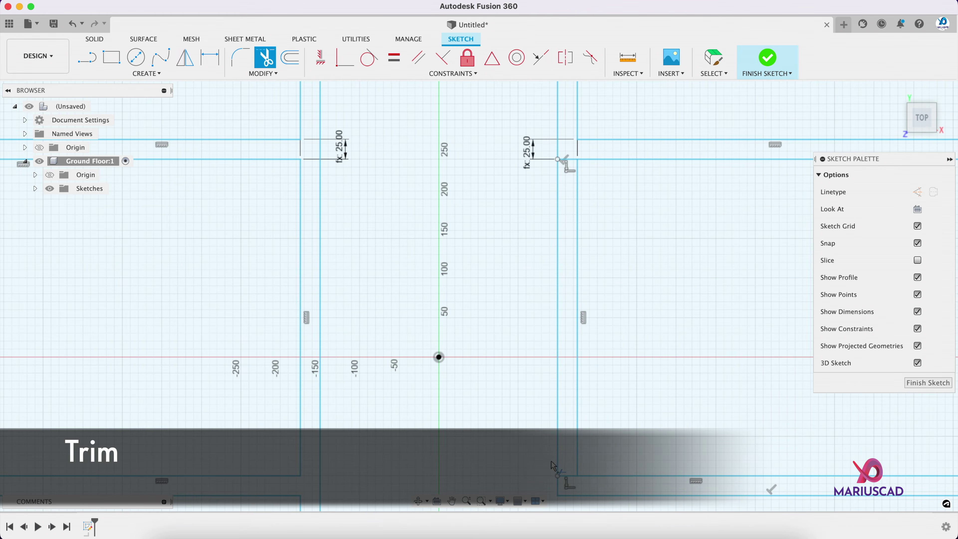
{"action": "left_click", "coordinate": [579, 424]}
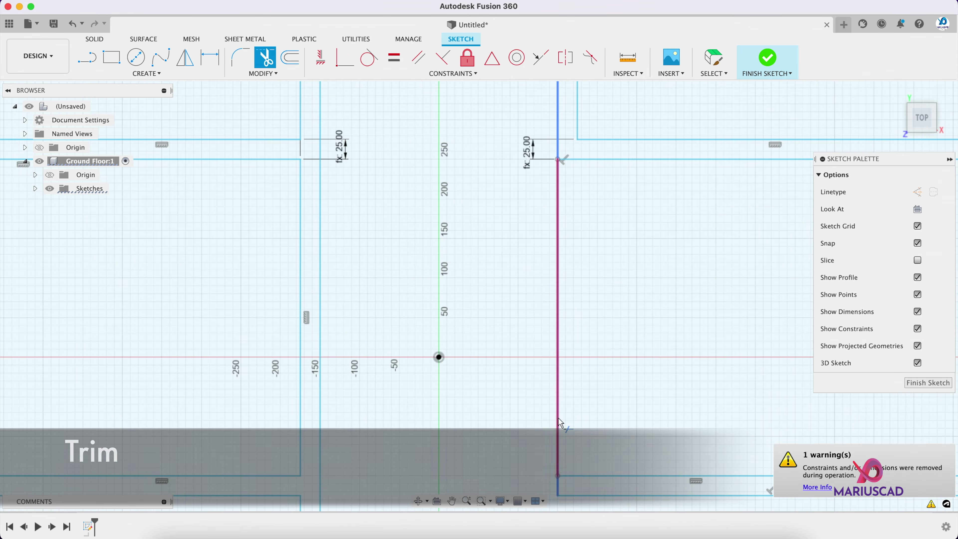
{"action": "left_click", "coordinate": [558, 419]}
- Trim the inner and outer wall lines along the left side of the middle left-hand room
{"action": "middle_click_drag", "start_coordinate": [586, 286], "coordinate": [520, 374]}
{"action": "scroll", "coordinate": [519, 374], "scroll_direction": "down", "scroll_amount": 3}
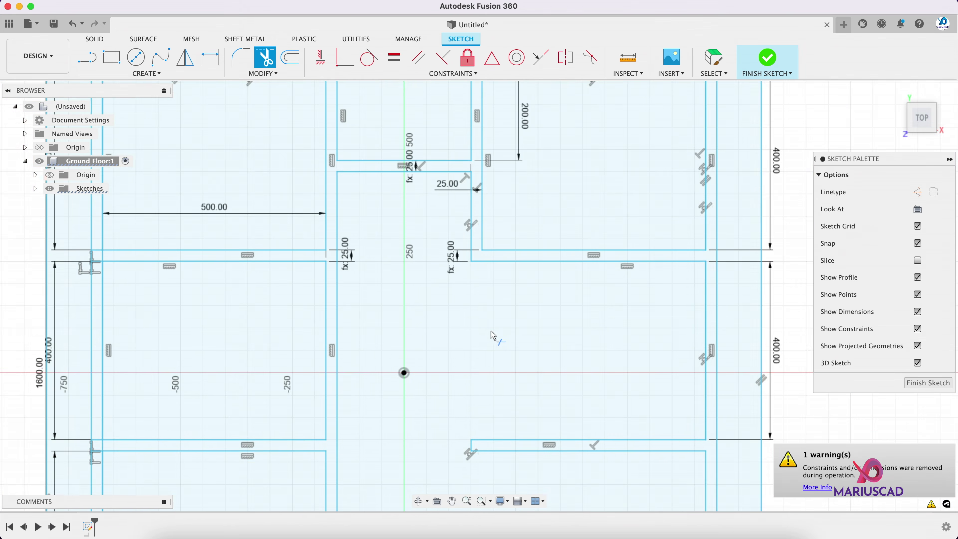
{"action": "middle_click_drag", "start_coordinate": [468, 256], "coordinate": [598, 118]}
{"action": "scroll", "coordinate": [195, 195], "scroll_direction": "up", "scroll_amount": 1}
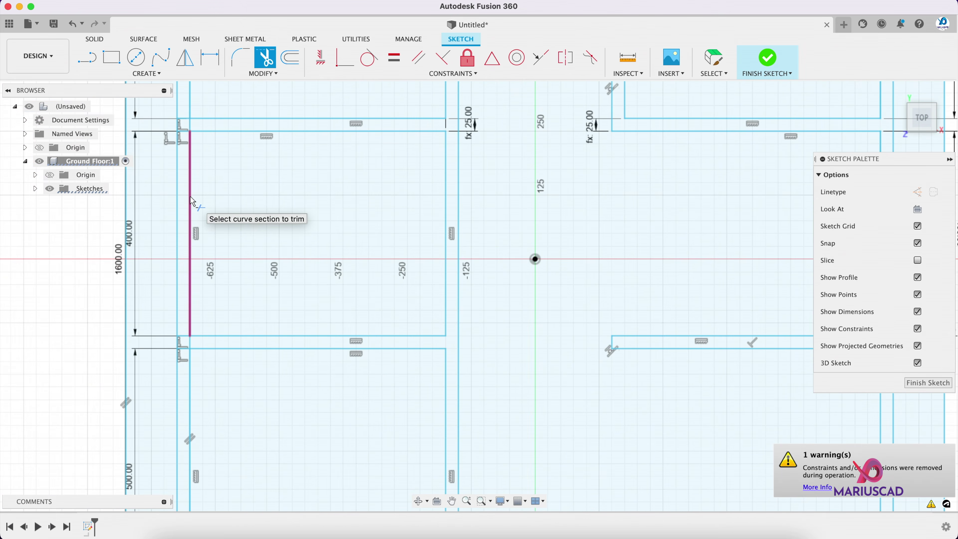
{"action": "left_click", "coordinate": [191, 198]}
{"action": "left_click", "coordinate": [178, 197]}
{"action": "left_click", "coordinate": [191, 200]}
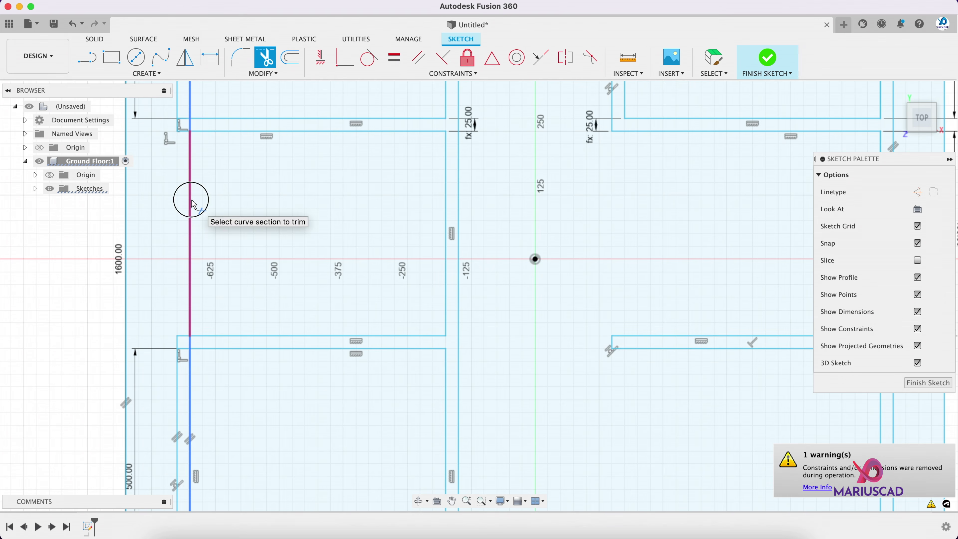
- Trim the leftover short segments where the middle left-hand room's upper and lower walls meet the left outer wall
{"action": "middle_click_drag", "start_coordinate": [207, 162], "coordinate": [235, 275]}
{"action": "scroll", "coordinate": [227, 247], "scroll_direction": "up", "scroll_amount": 3}
{"action": "left_click", "coordinate": [216, 238]}
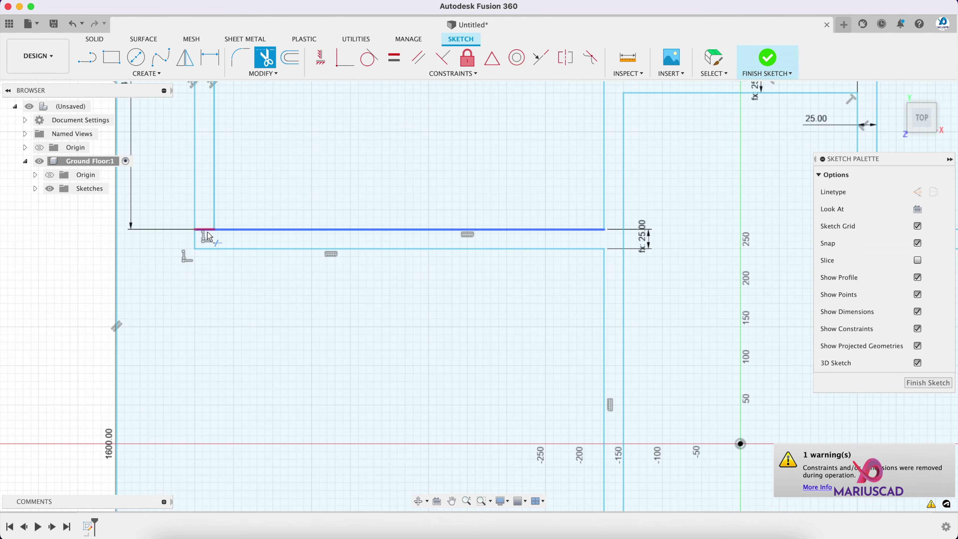
{"action": "left_click", "coordinate": [205, 230]}
{"action": "scroll", "coordinate": [204, 245], "scroll_direction": "down", "scroll_amount": 3}
{"action": "middle_click_drag", "start_coordinate": [178, 431], "coordinate": [172, 312]}
{"action": "scroll", "coordinate": [175, 317], "scroll_direction": "up", "scroll_amount": 3}
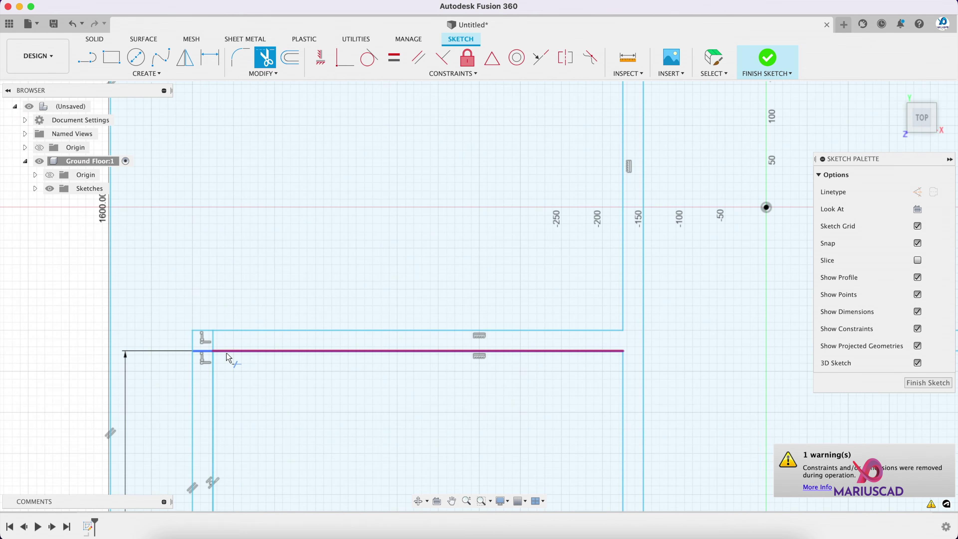
{"action": "left_click", "coordinate": [206, 354]}
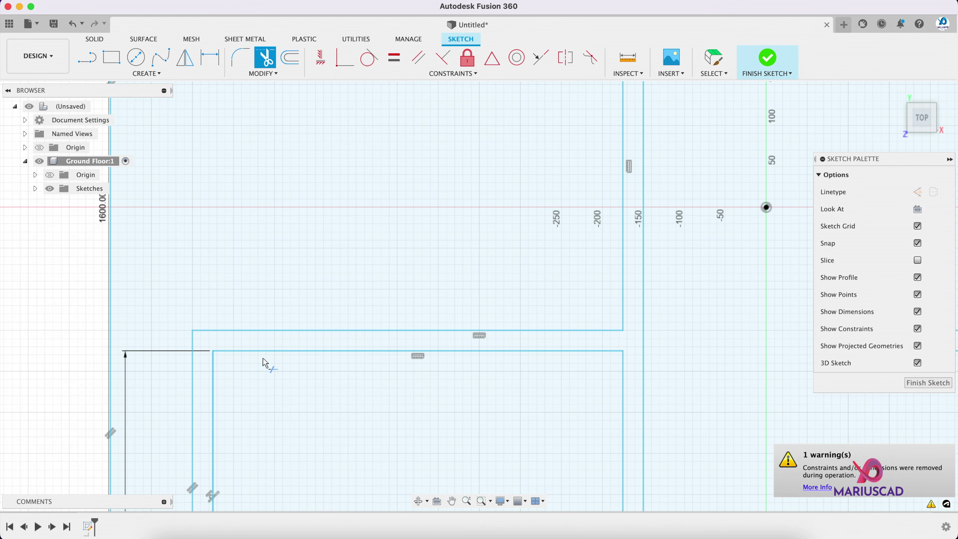
- Trim the short piece of the bottom inner wall line between the lower left-hand room and the corridor wall line
{"action": "scroll", "coordinate": [265, 359], "scroll_direction": "down", "scroll_amount": 5}
{"action": "mouse_move", "coordinate": [449, 330]}
{"action": "middle_mouse_down"}
{"action": "mouse_move", "coordinate": [412, 242]}
{"action": "mouse_move", "coordinate": [414, 301]}
{"action": "middle_mouse_up"}
{"action": "scroll", "coordinate": [361, 417], "scroll_direction": "up", "scroll_amount": 3}
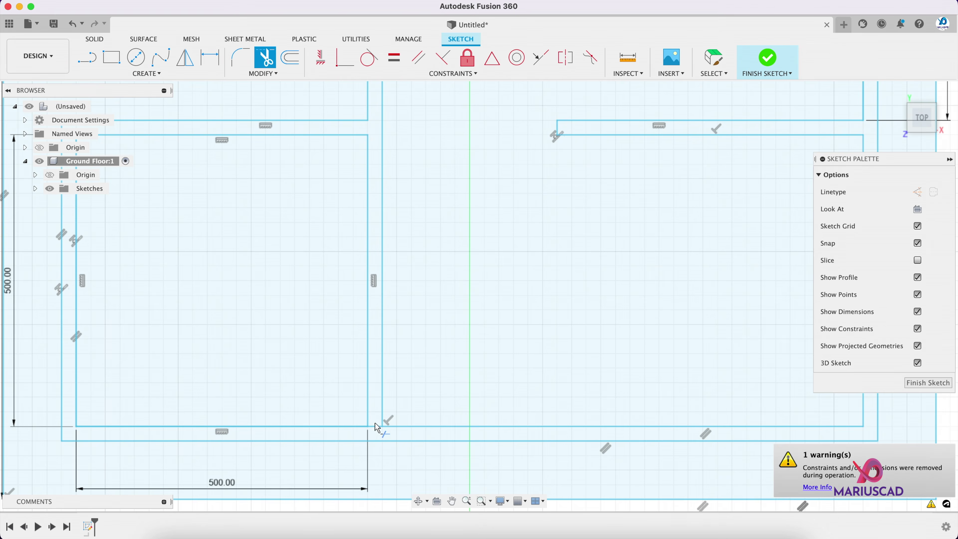
{"action": "left_click", "coordinate": [376, 426]}
{"action": "scroll", "coordinate": [432, 251], "scroll_direction": "down", "scroll_amount": 4}
{"action": "middle_click_drag", "start_coordinate": [438, 127], "coordinate": [408, 253]}
{"action": "scroll", "coordinate": [433, 362], "scroll_direction": "down", "scroll_amount": 1}
{"action": "key", "text": "Escape"}
{"action": "scroll", "coordinate": [438, 307], "scroll_direction": "down", "scroll_amount": 3}
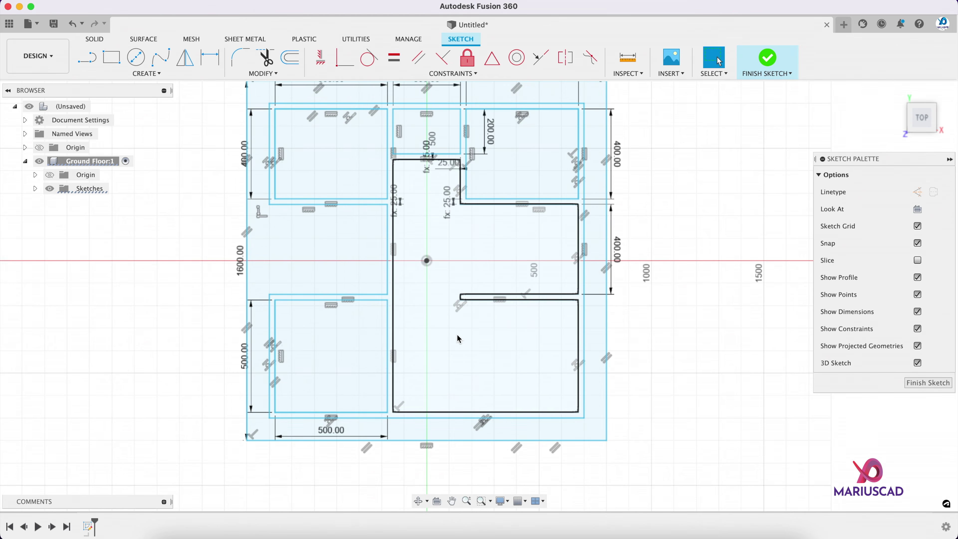
{"action": "scroll", "coordinate": [458, 339], "scroll_direction": "down", "scroll_amount": 1}
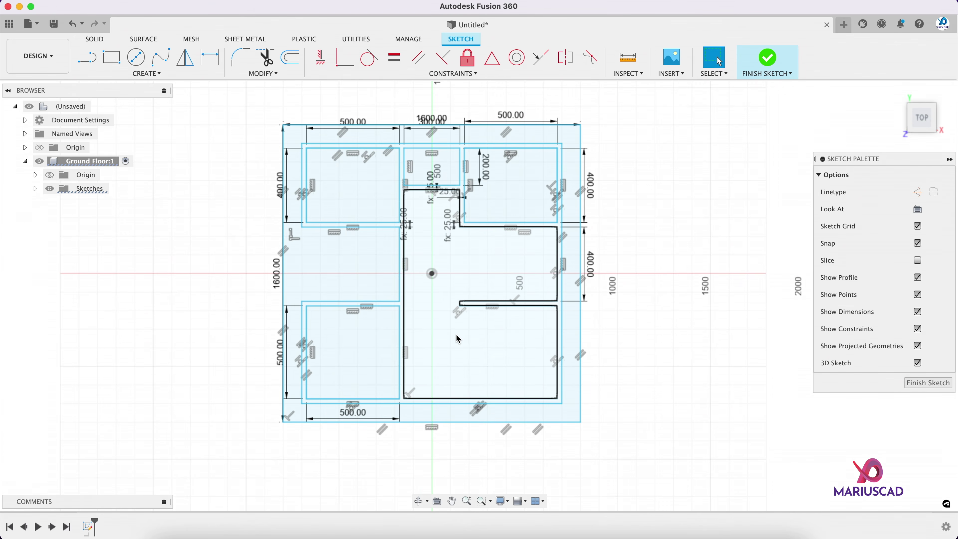
- Draw a 120 by 25 cm rectangle across the left outer wall of the upper left-hand room
{"action": "scroll", "coordinate": [458, 339], "scroll_direction": "up", "scroll_amount": 2}
{"action": "key", "text": "r"}
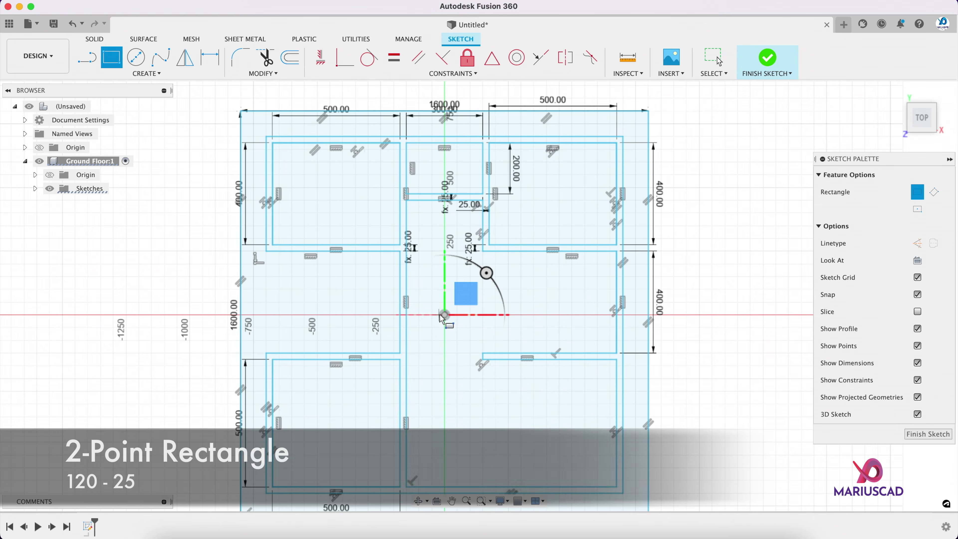
{"action": "scroll", "coordinate": [274, 179], "scroll_direction": "up", "scroll_amount": 2}
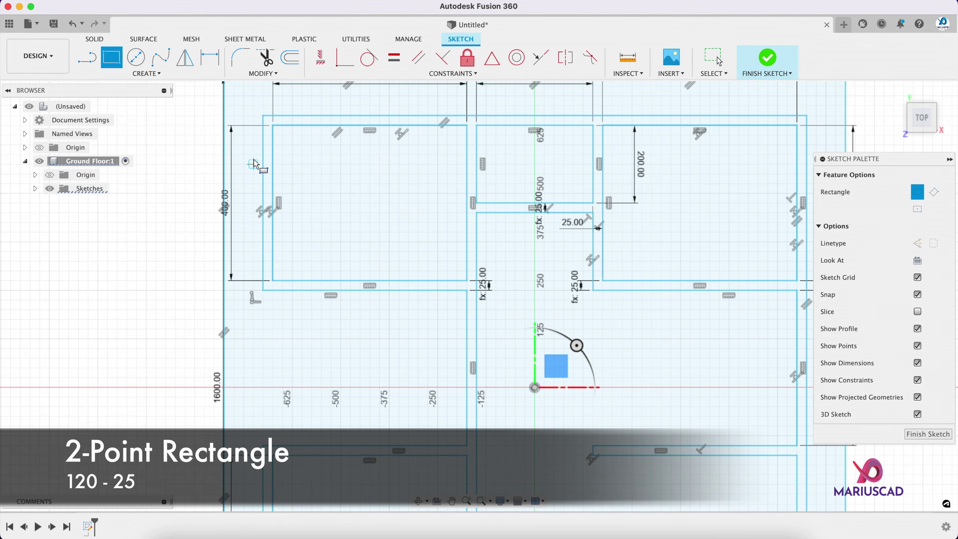
{"action": "left_click", "coordinate": [263, 164]}
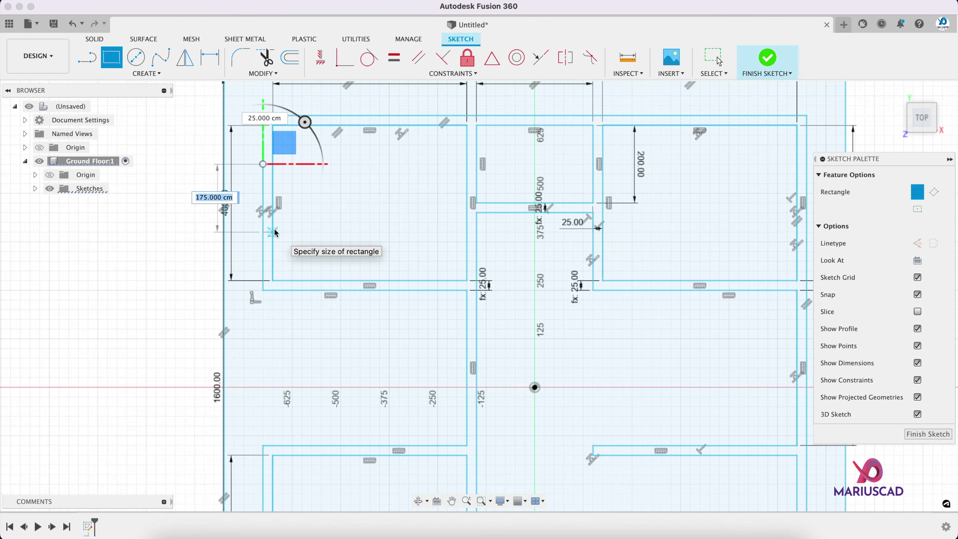
{"action": "type", "text": "120"}
{"action": "key", "text": "Tab"}
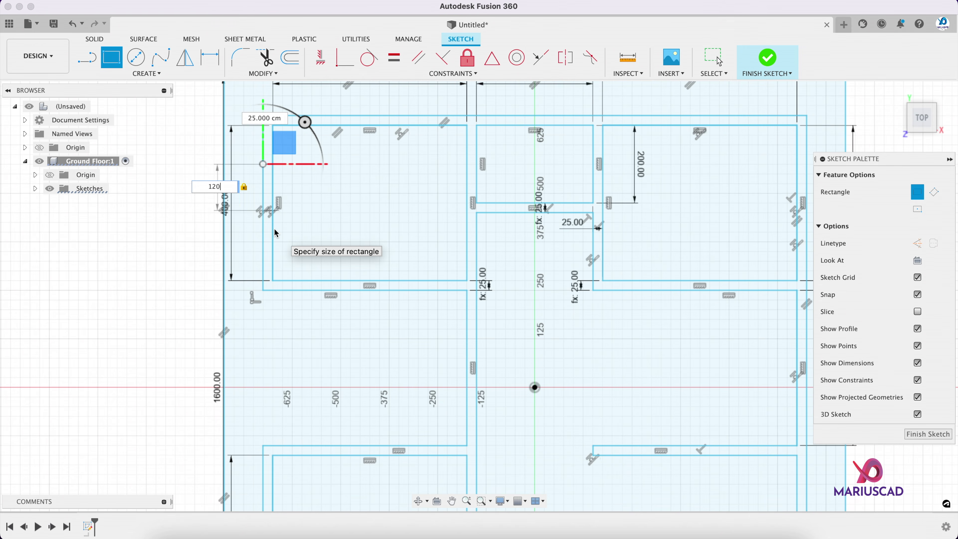
{"action": "key", "text": "Return"}
{"action": "key", "text": "Escape"}
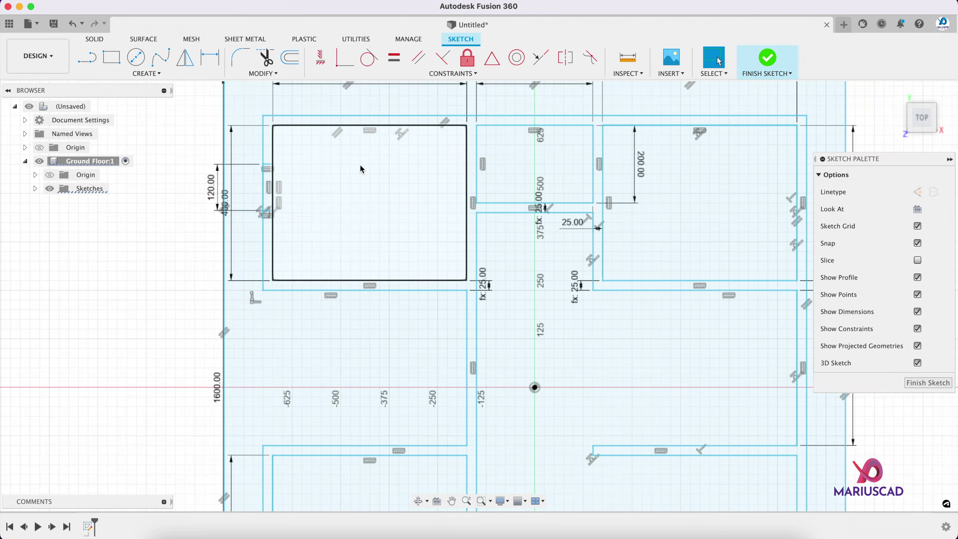
- Draw a 120 by 25 cm rectangle across the left outer wall of the lower left-hand room
{"action": "scroll", "coordinate": [361, 173], "scroll_direction": "up", "scroll_amount": 5}
{"action": "scroll", "coordinate": [209, 240], "scroll_direction": "down", "scroll_amount": 5}
{"action": "scroll", "coordinate": [209, 241], "scroll_direction": "down", "scroll_amount": 1}
{"action": "middle_click_drag", "start_coordinate": [277, 347], "coordinate": [281, 224]}
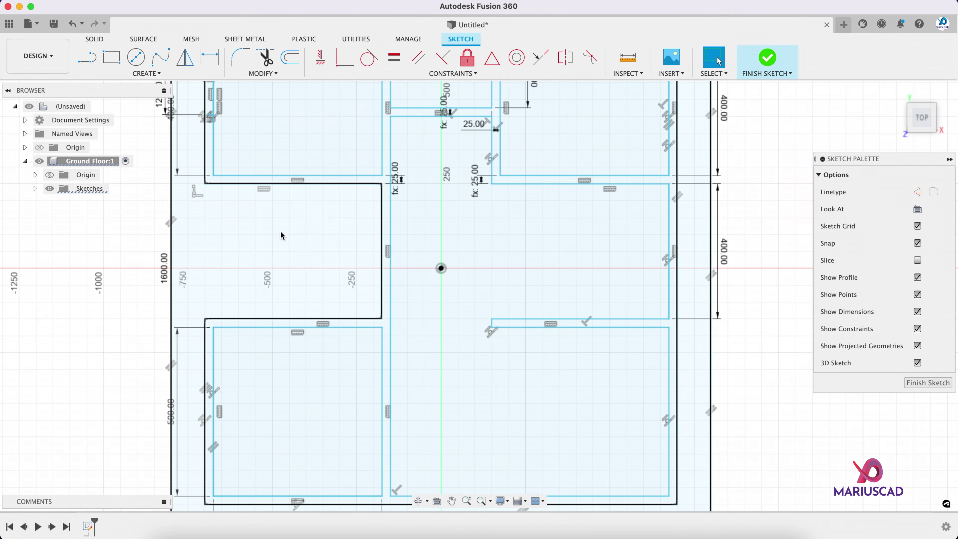
{"action": "middle_click_drag", "start_coordinate": [331, 396], "coordinate": [325, 332]}
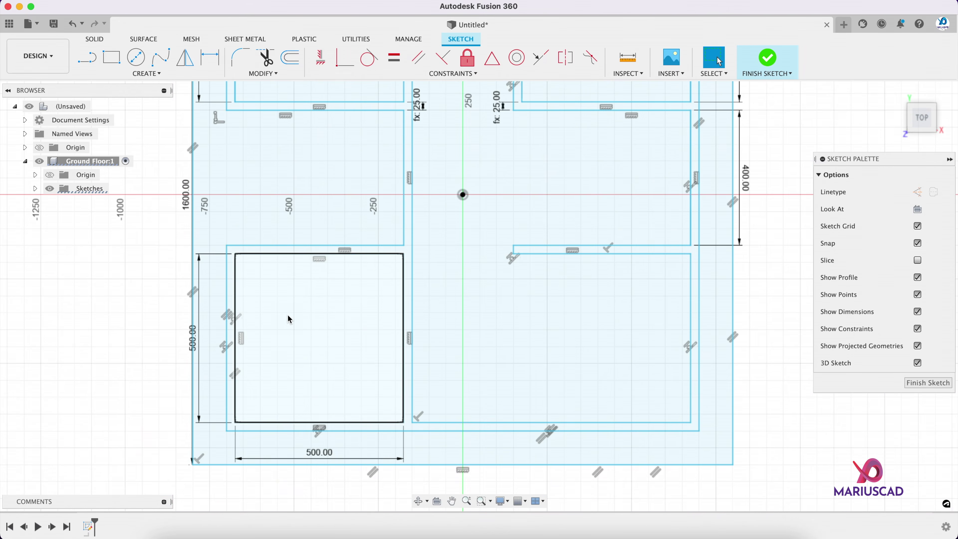
{"action": "key", "text": "r"}
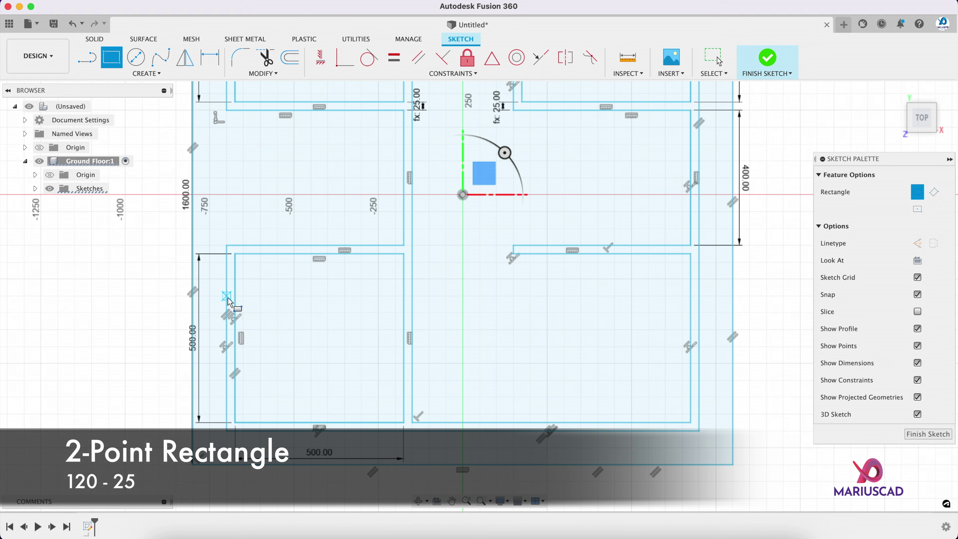
{"action": "left_click", "coordinate": [234, 386]}
{"action": "key", "text": "Tab"}
{"action": "key", "text": "Tab"}
{"action": "key", "text": "Return"}
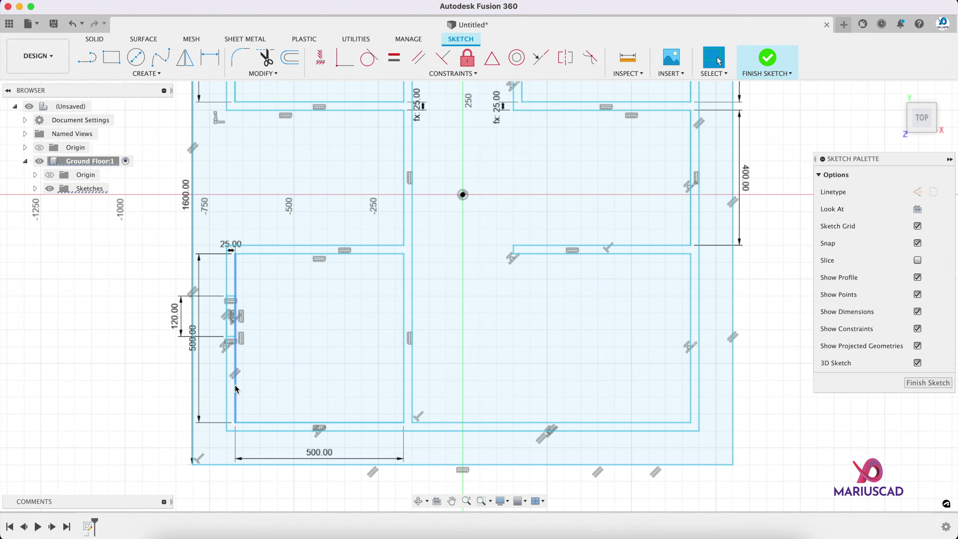
- Draw a 120 by 25 cm rectangle across the bottom outer wall of the lower left-hand room
{"action": "key", "text": "r"}
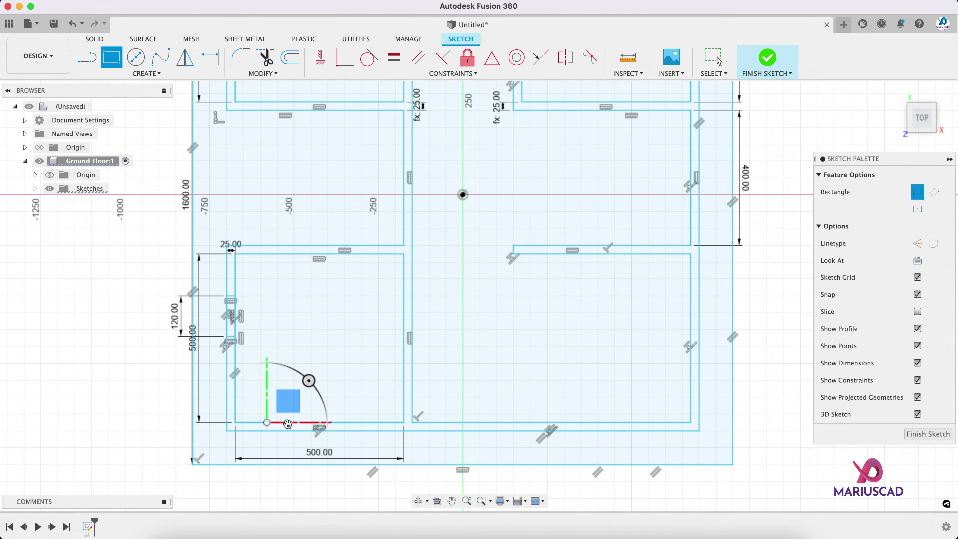
{"action": "left_click", "coordinate": [267, 423]}
{"action": "key", "text": "Tab"}
{"action": "type", "text": "120"}
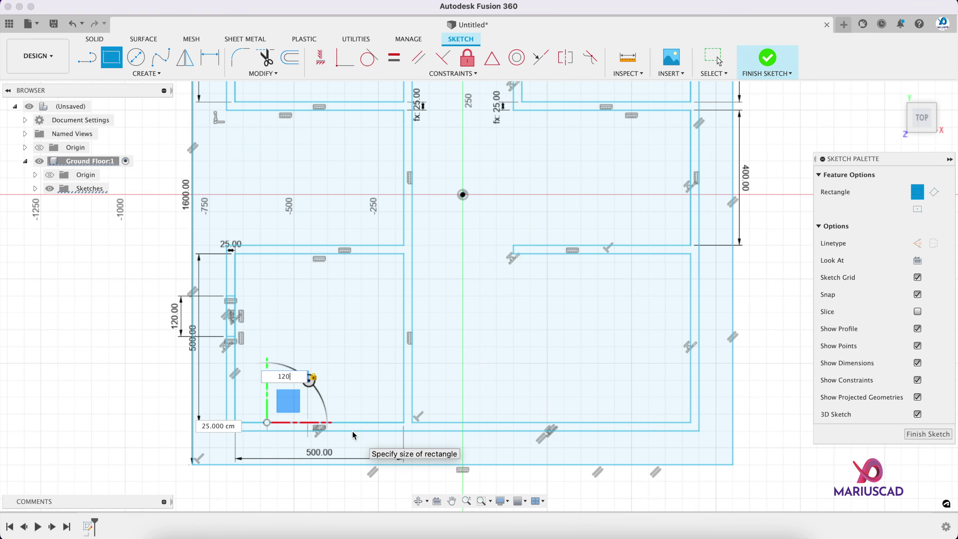
{"action": "key", "text": "Return"}
- Draw a 120 by 25 cm rectangle in the bottom outer wall, just right of the lower left-hand room's corridor wall
{"action": "scroll", "coordinate": [457, 433], "scroll_direction": "up", "scroll_amount": 3}
{"action": "left_click", "coordinate": [442, 417]}
{"action": "type", "text": "120"}
{"action": "key", "text": "Tab"}
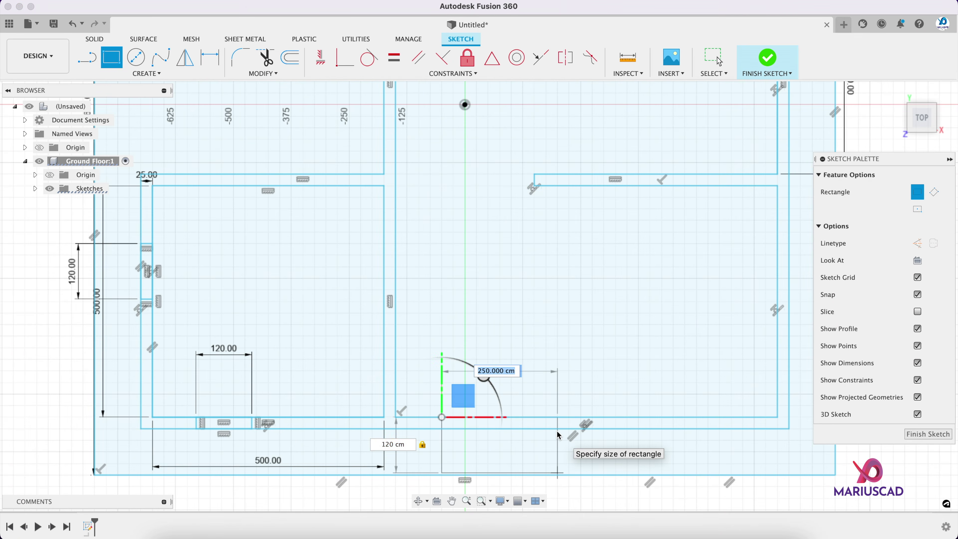
{"action": "type", "text": "25"}
{"action": "key", "text": "Return"}
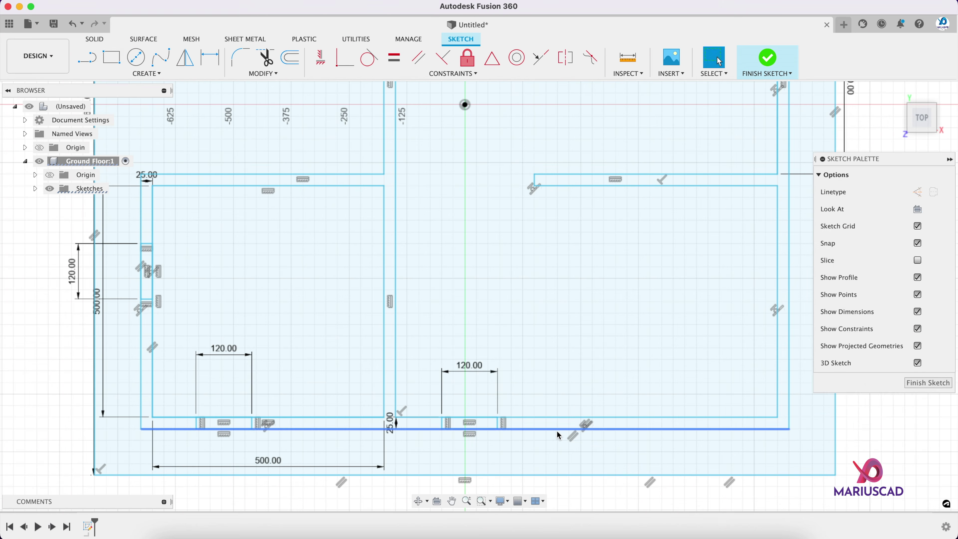
- Draw another 120 by 25 cm rectangle farther right along the bottom outer wall of the large lower room
{"action": "left_click", "coordinate": [616, 417]}
{"action": "type", "text": "120"}
{"action": "key", "text": "Tab"}
{"action": "type", "text": "25"}
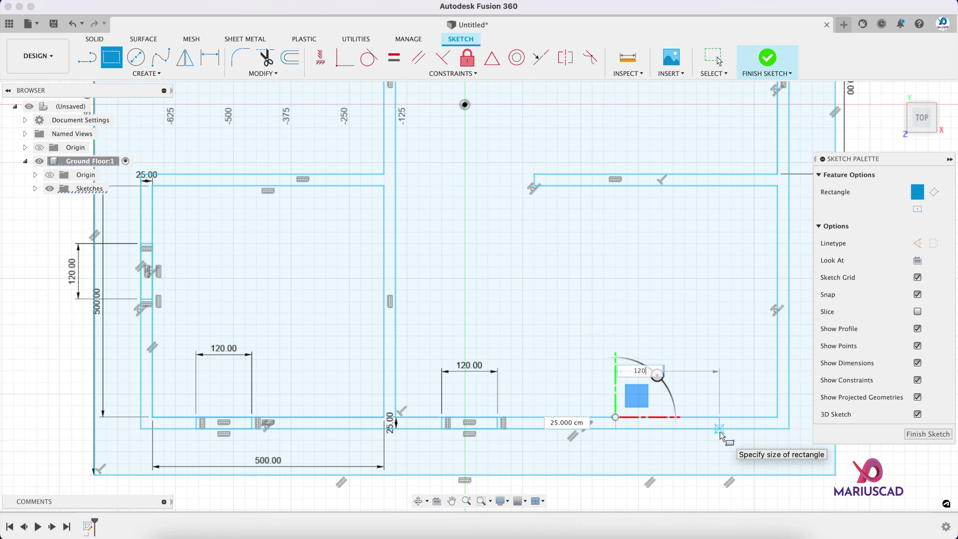
{"action": "key", "text": "Return"}
- Draw a 120 cm long rectangle across the thickness of the right outer wall of the large lower room
{"action": "middle_click_drag", "start_coordinate": [746, 282], "coordinate": [581, 334]}
{"action": "left_click", "coordinate": [612, 309]}
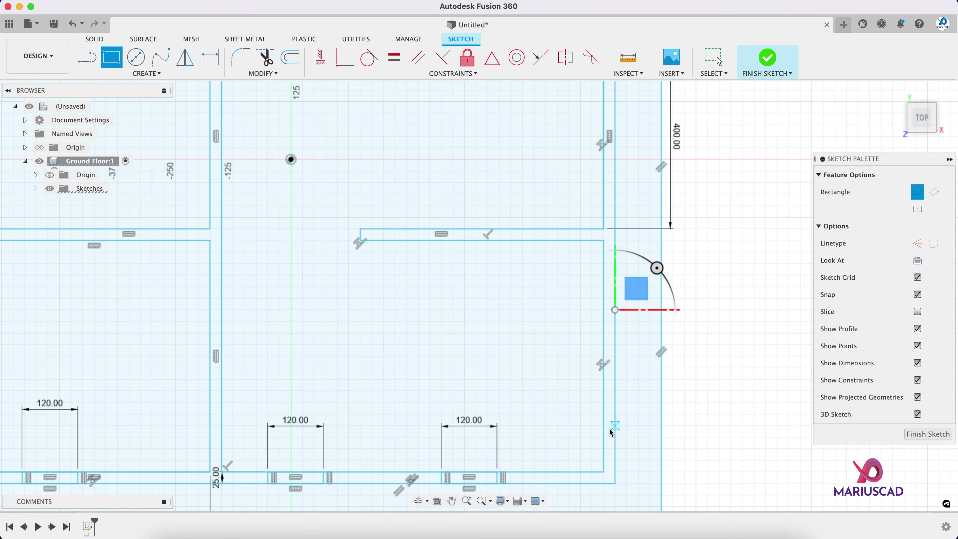
{"action": "key", "text": "Tab"}
{"action": "key", "text": "Tab"}
{"action": "type", "text": "120"}
{"action": "key", "text": "Return"}
- Draw a 120 by 25 cm rectangle across the right outer wall of the upper right-hand room
{"action": "middle_click_drag", "start_coordinate": [694, 92], "coordinate": [598, 279]}
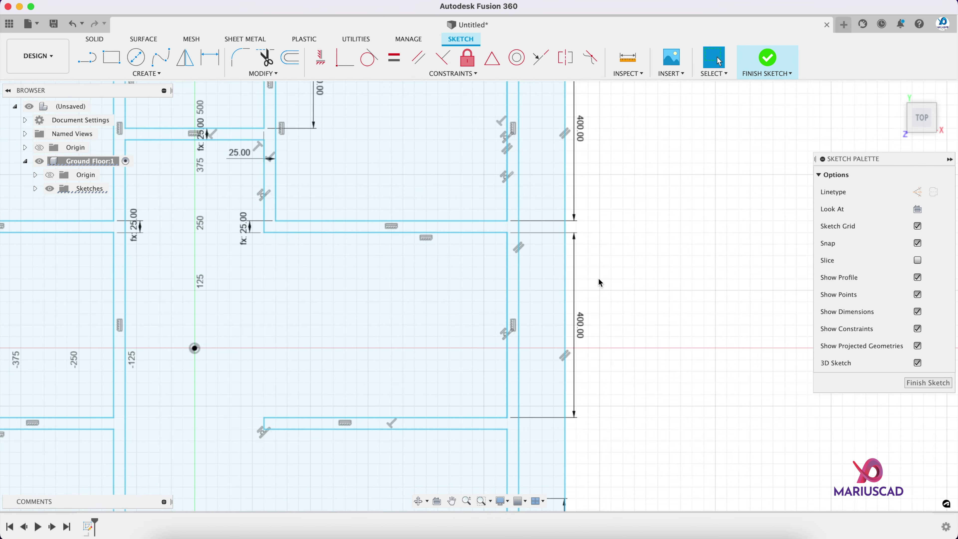
{"action": "middle_click_drag", "start_coordinate": [601, 134], "coordinate": [580, 321]}
{"action": "scroll", "coordinate": [485, 270], "scroll_direction": "up", "scroll_amount": 4}
{"action": "left_click", "coordinate": [485, 263]}
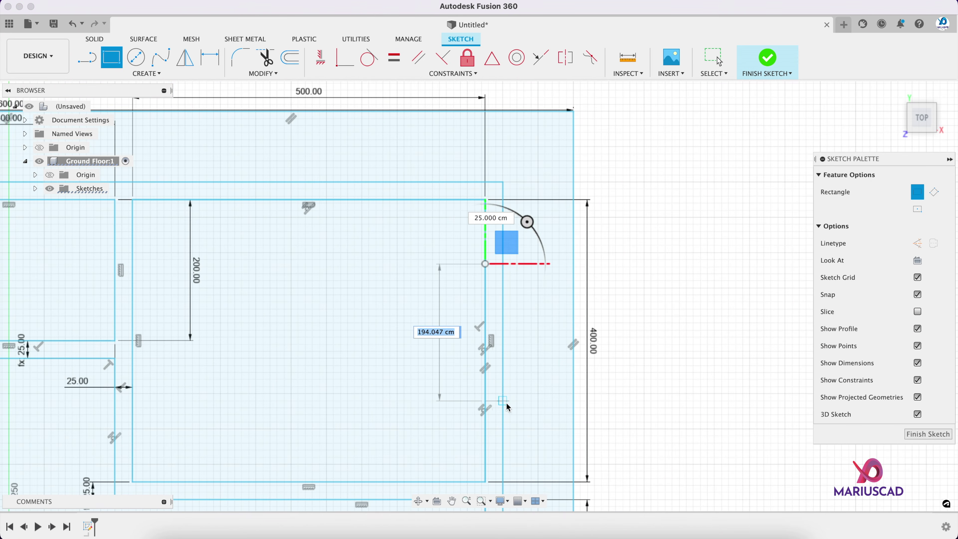
{"action": "type", "text": "120"}
{"action": "key", "text": "Return"}
- Draw a 40 cm wide rectangle across the top outer wall above the small middle room
{"action": "middle_click_drag", "start_coordinate": [277, 308], "coordinate": [539, 293]}
{"action": "middle_click_drag", "start_coordinate": [368, 275], "coordinate": [511, 254]}
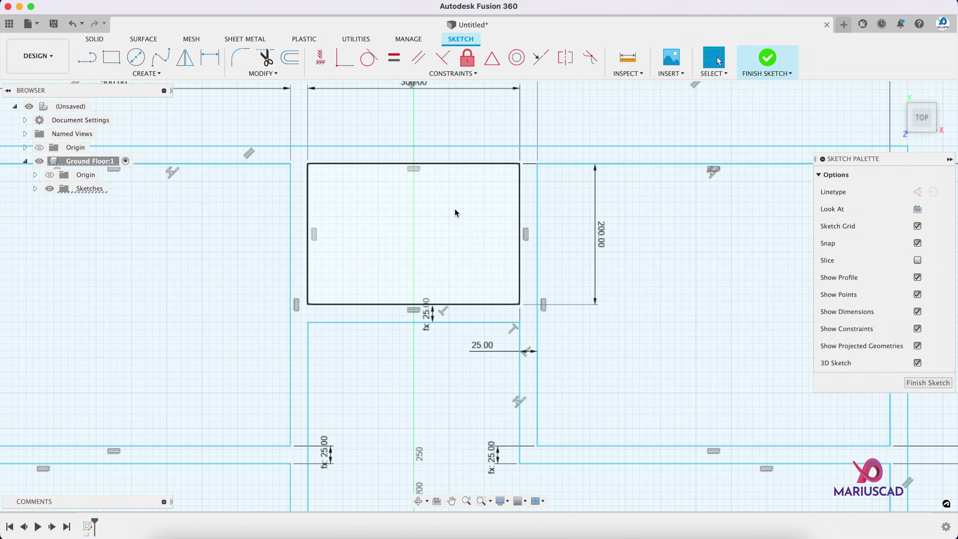
{"action": "middle_click_drag", "start_coordinate": [454, 209], "coordinate": [493, 247]}
{"action": "scroll", "coordinate": [494, 247], "scroll_direction": "down", "scroll_amount": 1}
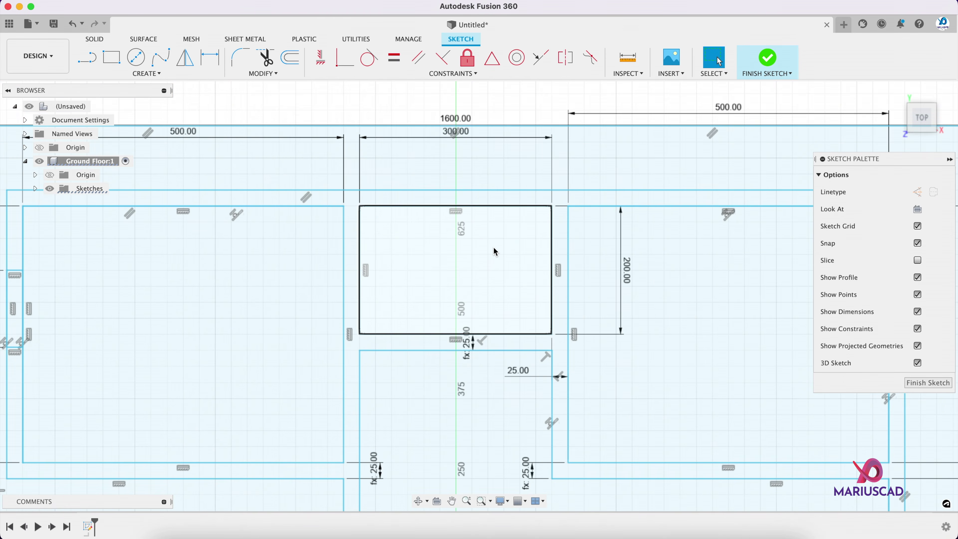
{"action": "key", "text": "r"}
{"action": "scroll", "coordinate": [494, 249], "scroll_direction": "up", "scroll_amount": 2}
{"action": "left_click", "coordinate": [407, 176]}
{"action": "key", "text": "Tab"}
{"action": "key", "text": "Return"}
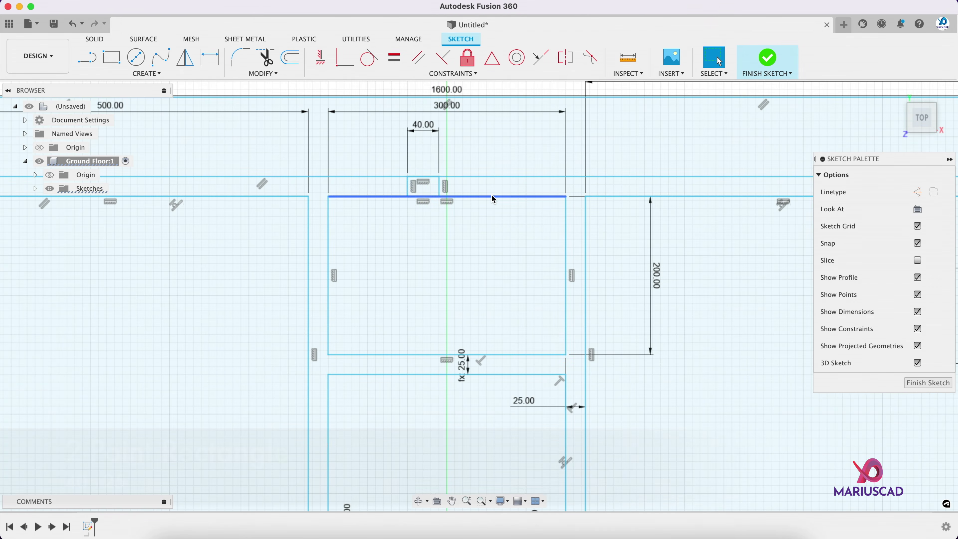
- Draw an 80 by 25 cm rectangle in the wall between the upper left-hand room and the corridor
{"action": "scroll", "coordinate": [534, 288], "scroll_direction": "down", "scroll_amount": 2}
{"action": "scroll", "coordinate": [533, 288], "scroll_direction": "down", "scroll_amount": 1}
{"action": "middle_click_drag", "start_coordinate": [637, 360], "coordinate": [619, 244]}
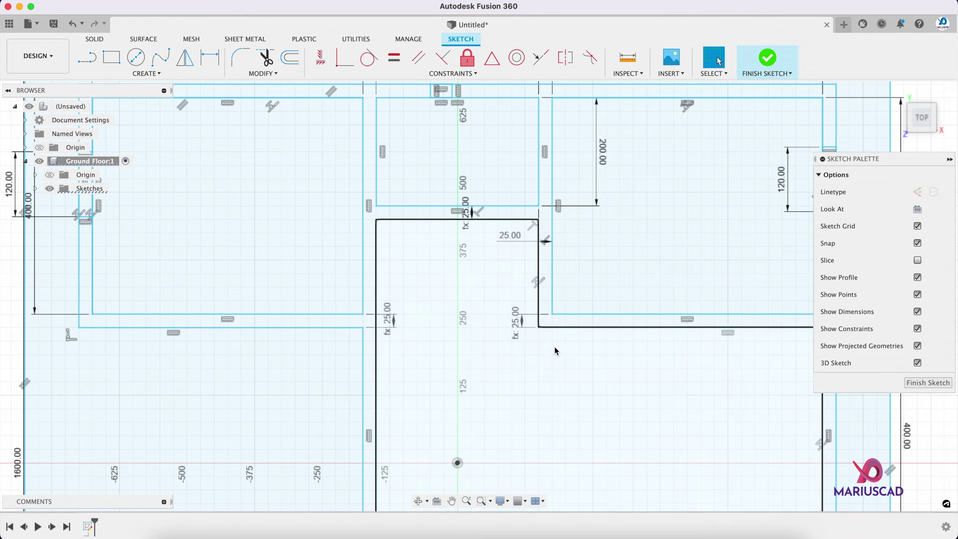
{"action": "middle_click_drag", "start_coordinate": [530, 391], "coordinate": [507, 313]}
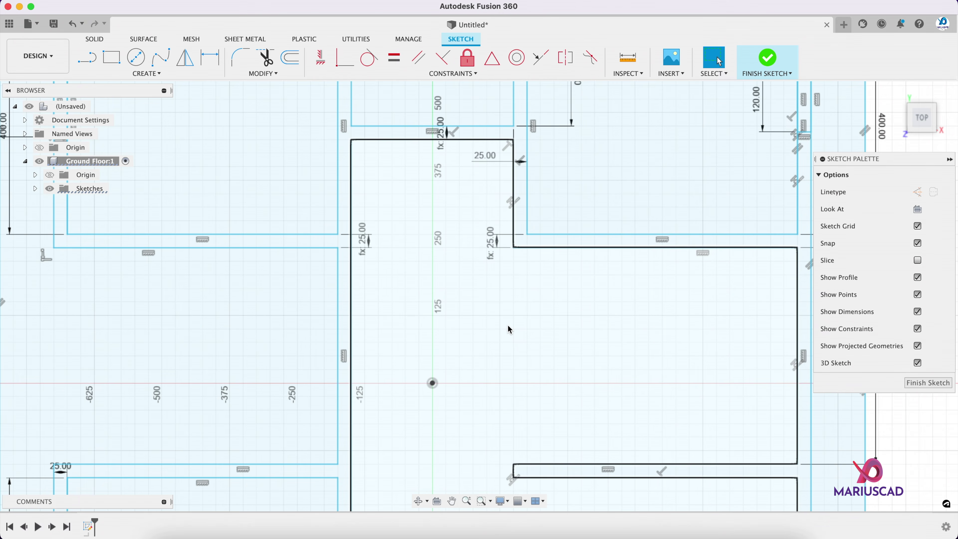
{"action": "key", "text": "r"}
{"action": "left_click", "coordinate": [338, 151]}
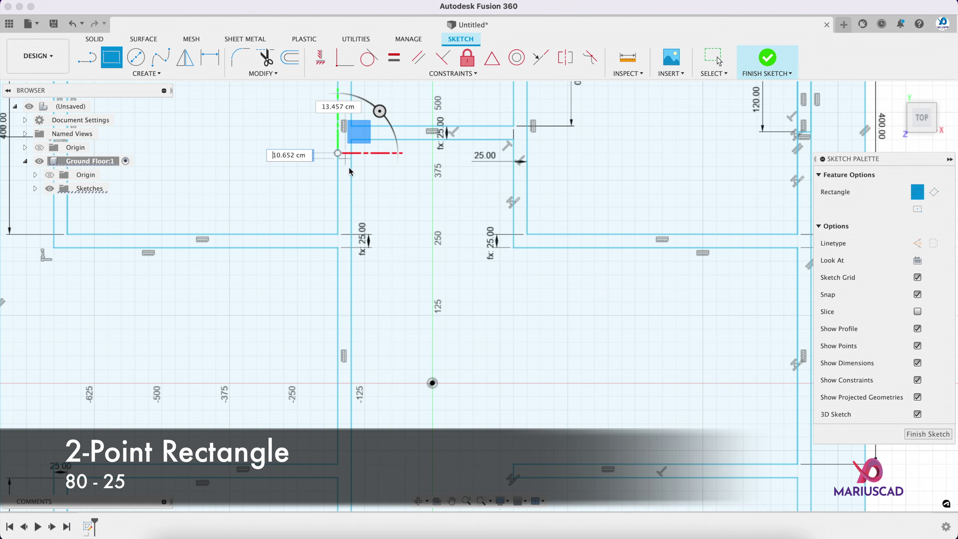
{"action": "type", "text": "80"}
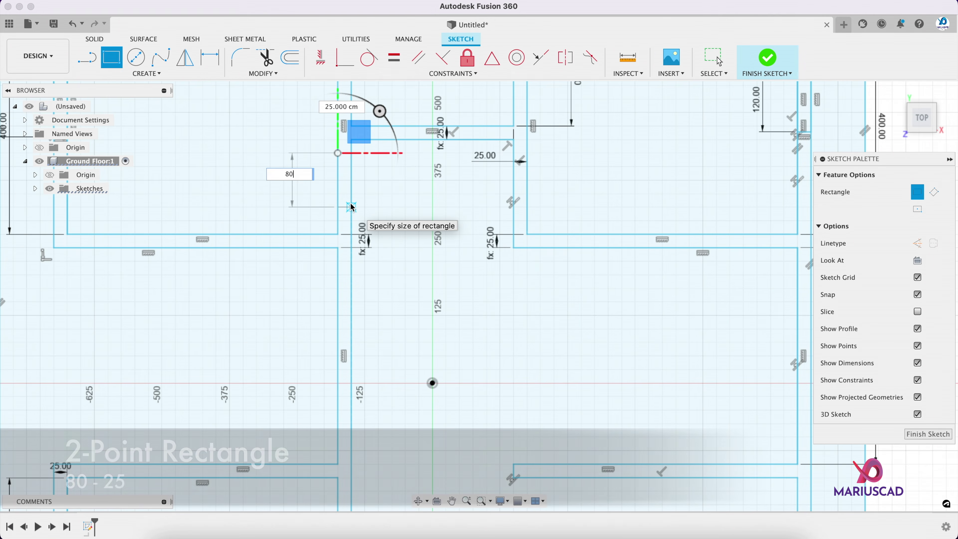
{"action": "key", "text": "Return"}
{"action": "key", "text": "Escape"}
- Draw an 80 by 25 cm rectangle in the wall between the corridor and the upper right-hand room
{"action": "key", "text": "r"}
{"action": "scroll", "coordinate": [518, 173], "scroll_direction": "up", "scroll_amount": 3}
{"action": "left_click", "coordinate": [512, 159]}
{"action": "type", "text": "80"}
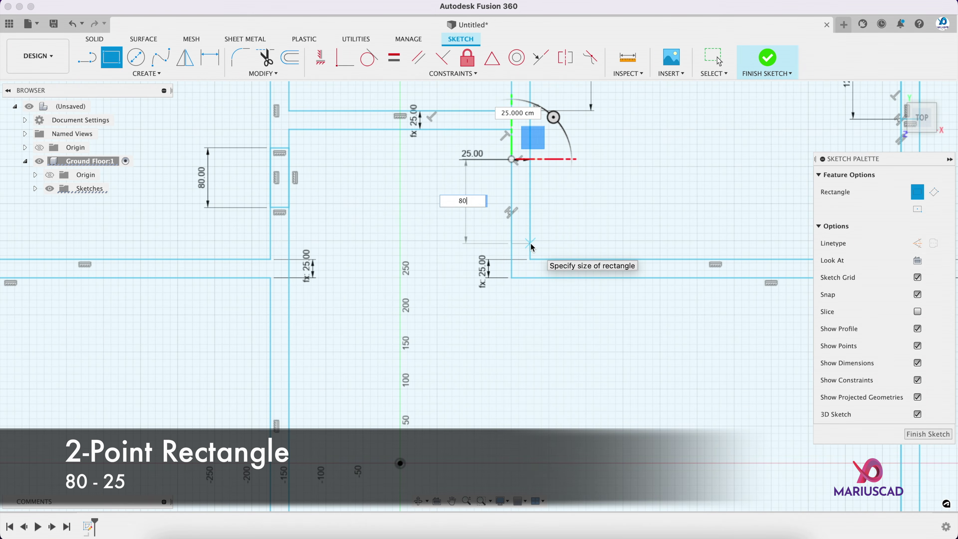
{"action": "key", "text": "Return"}
{"action": "key", "text": "Escape"}
- Draw a 180 by 25 cm rectangle in the corridor's left wall beside the middle left-hand area
{"action": "scroll", "coordinate": [479, 309], "scroll_direction": "down", "scroll_amount": 3}
{"action": "middle_click_drag", "start_coordinate": [479, 310], "coordinate": [448, 288]}
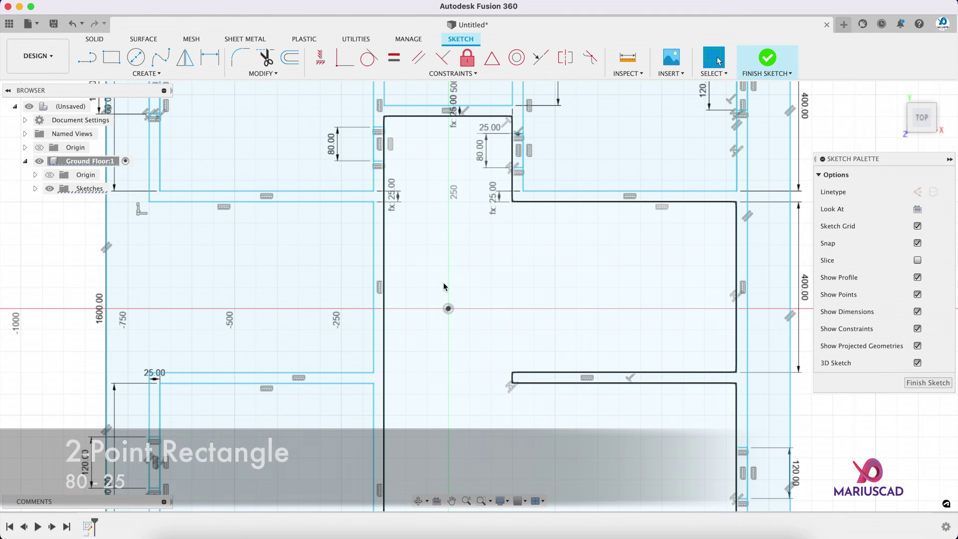
{"action": "key", "text": "r"}
{"action": "left_click", "coordinate": [373, 244]}
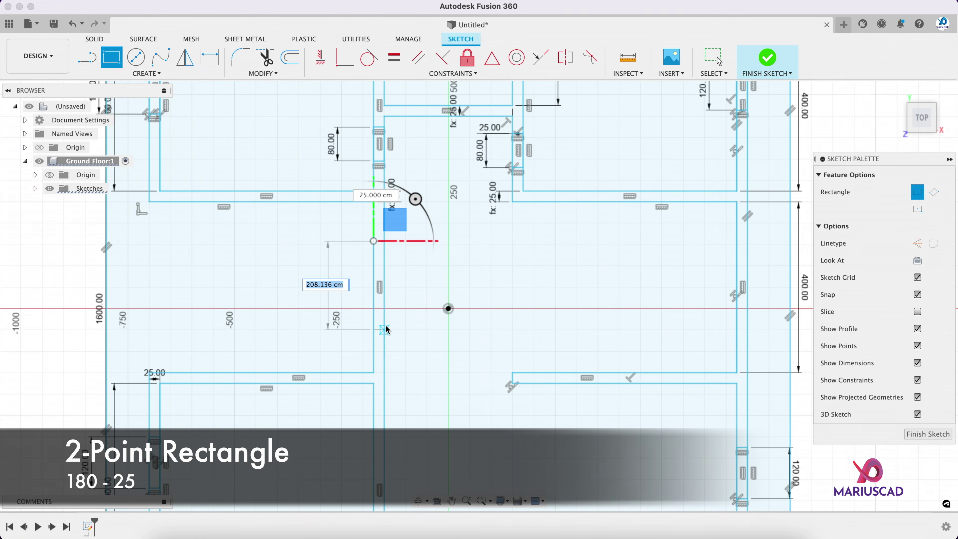
{"action": "type", "text": "180"}
{"action": "key", "text": "Tab"}
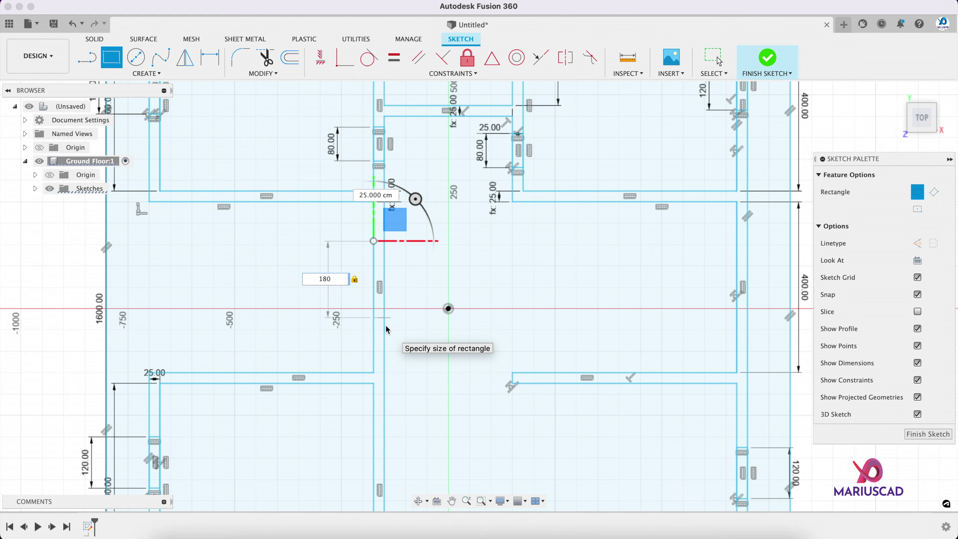
{"action": "key", "text": "Return"}
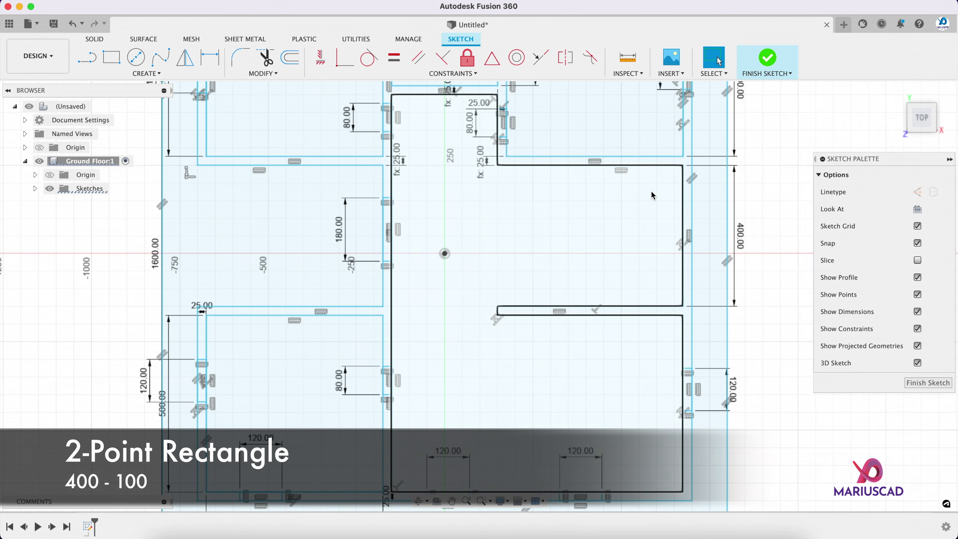
- Draw a 400 cm high, 100 cm wide rectangle inside the middle right-hand room, against its right wall from the upper corner
{"action": "key", "text": "r"}
{"action": "left_click", "coordinate": [683, 165]}
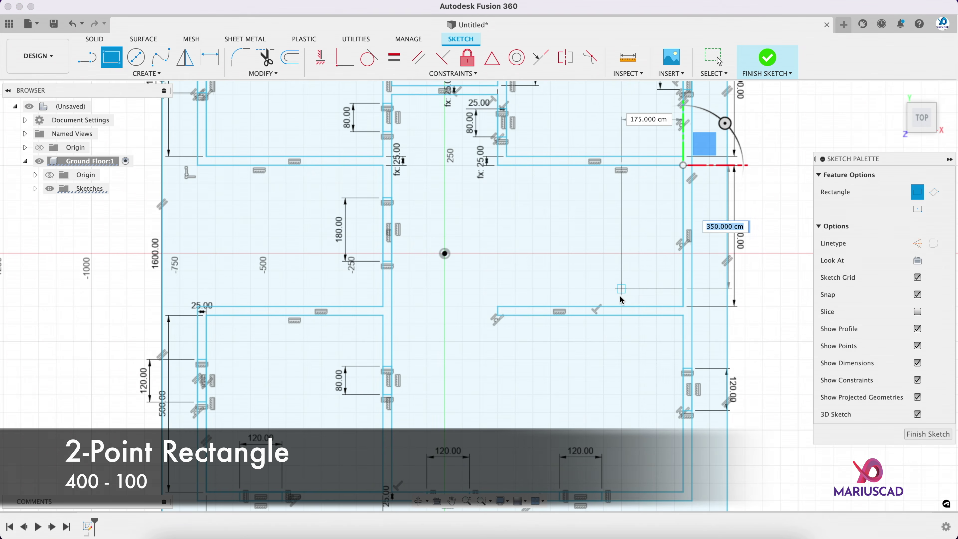
{"action": "type", "text": "400"}
{"action": "key", "text": "Tab"}
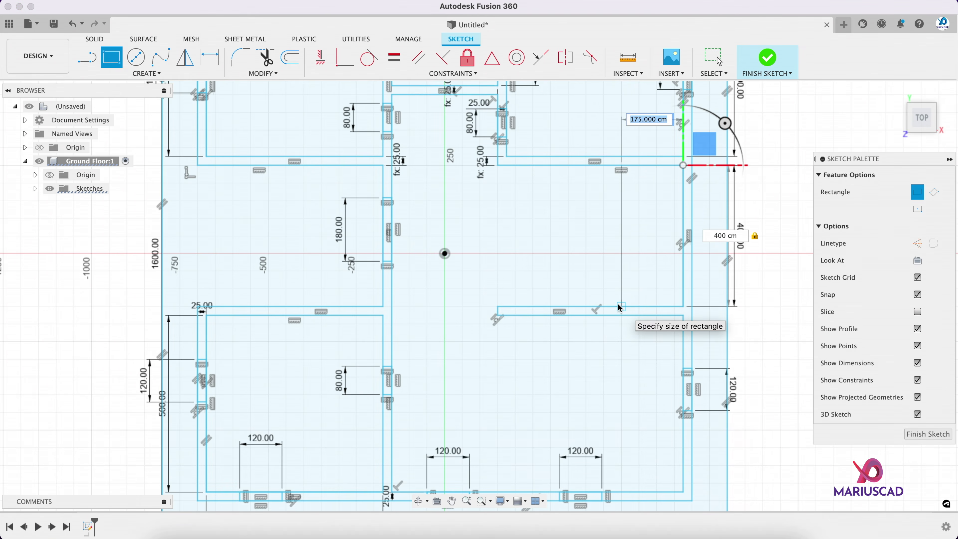
{"action": "type", "text": "100"}
{"action": "key", "text": "Return"}
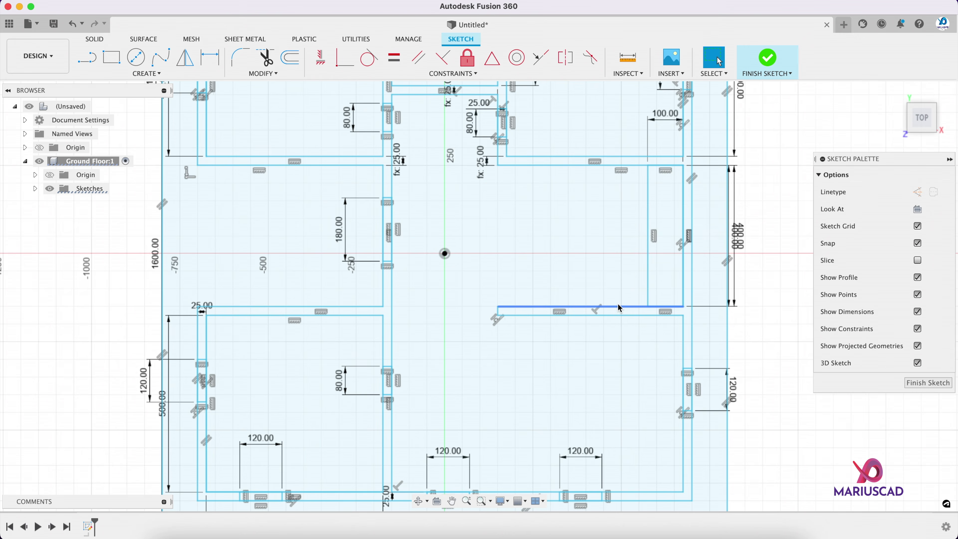
{"action": "middle_click_drag", "start_coordinate": [581, 366], "coordinate": [596, 293]}
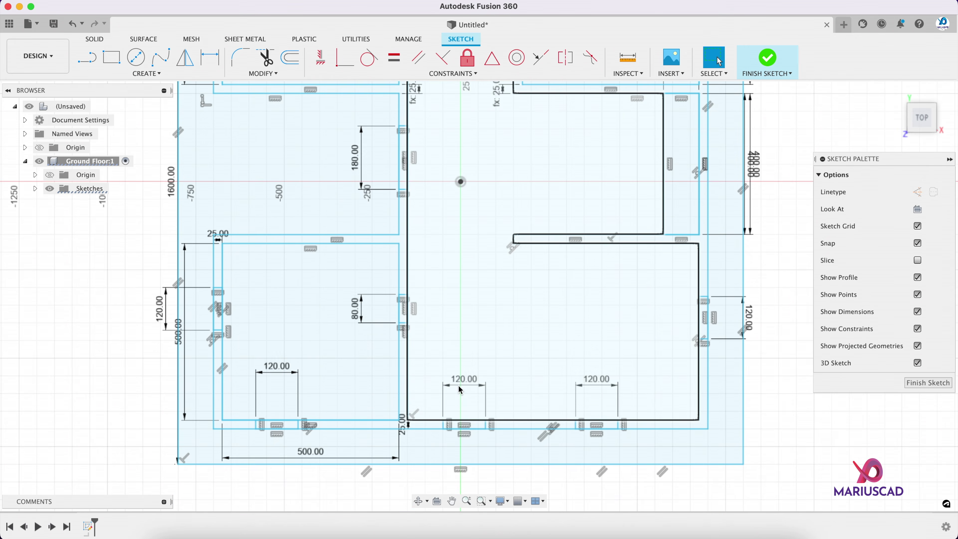
{"action": "middle_click_drag", "start_coordinate": [492, 274], "coordinate": [496, 352]}
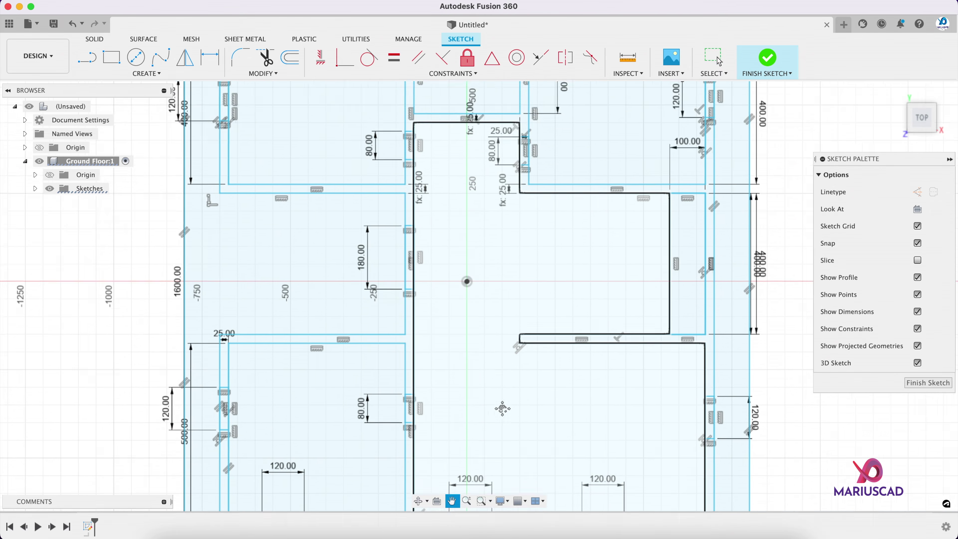
{"action": "middle_click_drag", "start_coordinate": [496, 352], "coordinate": [498, 294]}
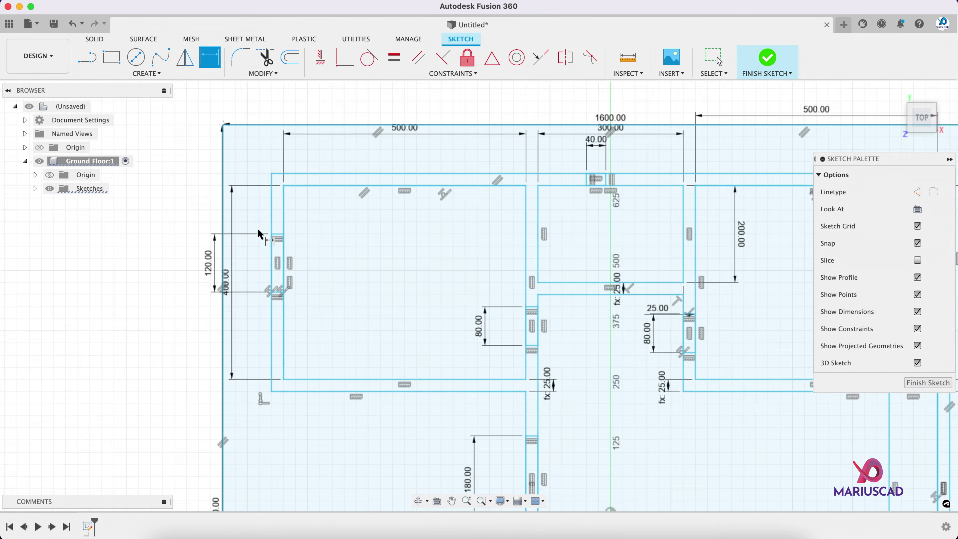
- Dimension the upper left-hand room's 120 cm window rectangle at (400-120)/2 from the room's upper wall
{"action": "scroll", "coordinate": [265, 231], "scroll_direction": "up", "scroll_amount": 4}
{"action": "left_click", "coordinate": [284, 236]}
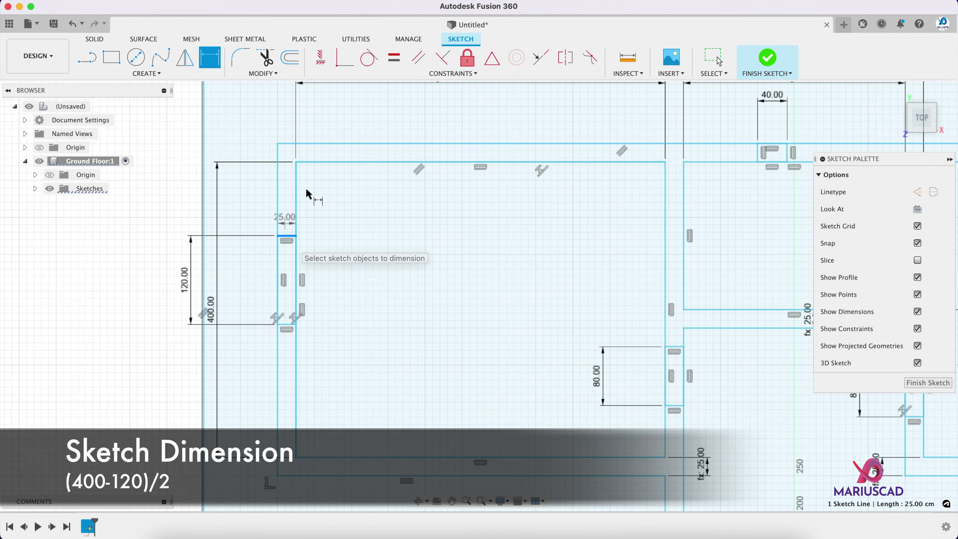
{"action": "left_click", "coordinate": [330, 163]}
{"action": "left_click", "coordinate": [327, 194]}
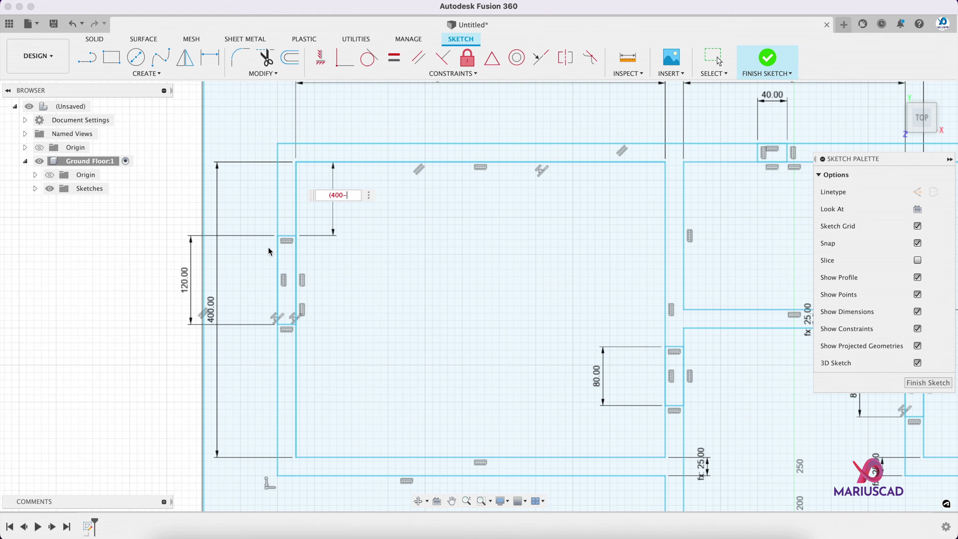
{"action": "type", "text": "120)/2"}
{"action": "key", "text": "Return"}
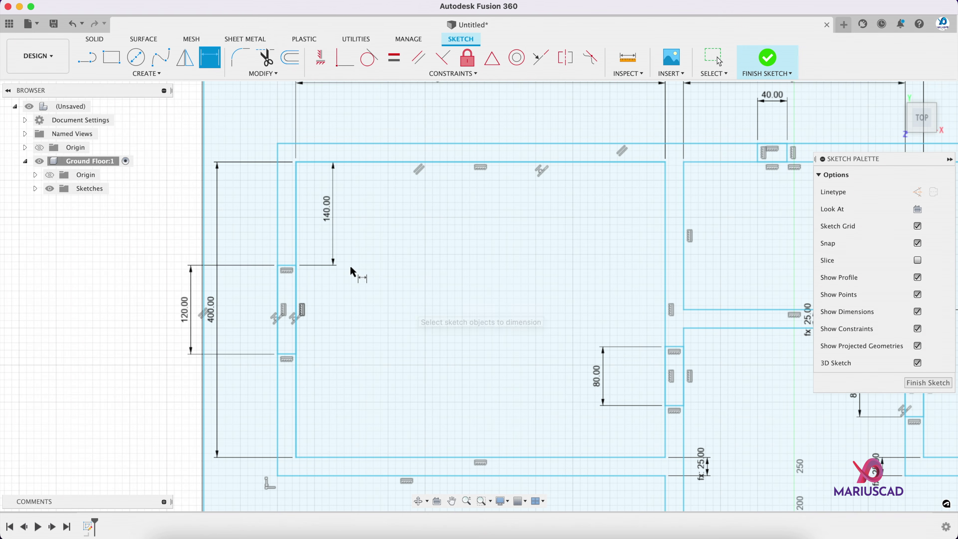
- Dimension the 180 cm opening in the corridor's left wall at (400-180)/2 from the wall above it
{"action": "scroll", "coordinate": [236, 261], "scroll_direction": "down", "scroll_amount": 3}
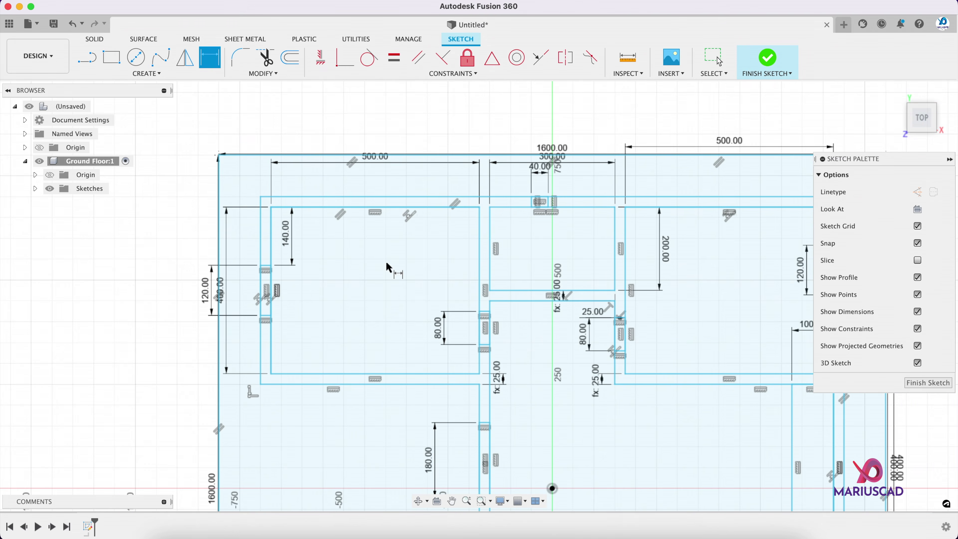
{"action": "scroll", "coordinate": [381, 266], "scroll_direction": "down", "scroll_amount": 2}
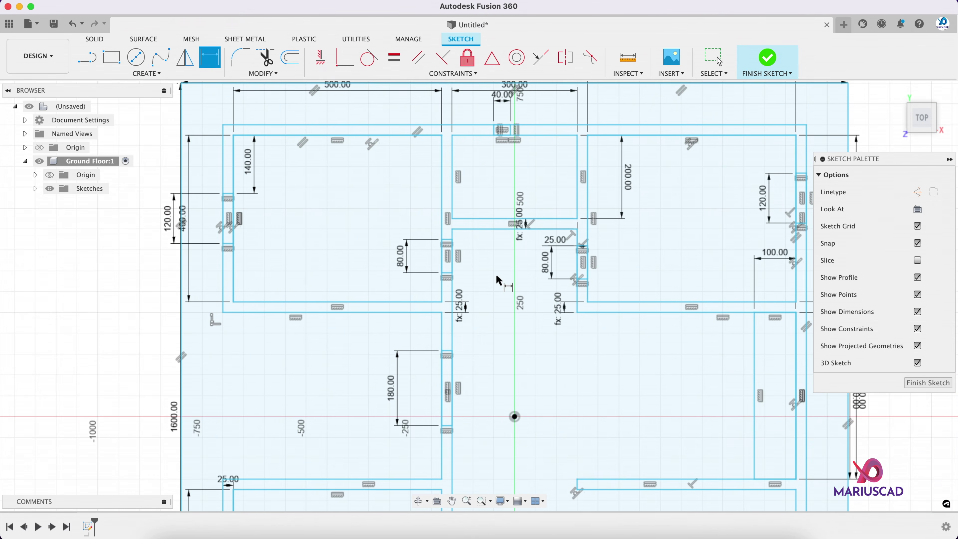
{"action": "scroll", "coordinate": [475, 375], "scroll_direction": "down", "scroll_amount": 5}
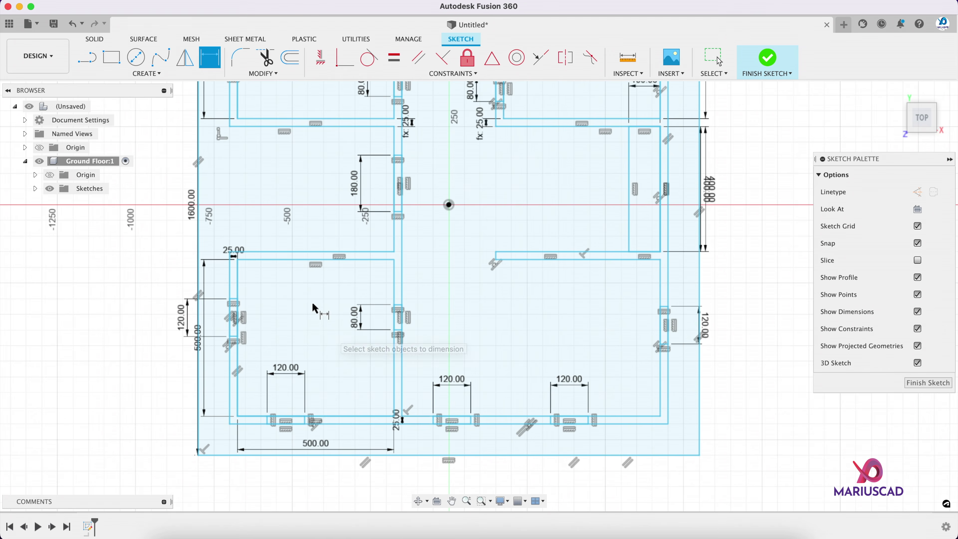
{"action": "scroll", "coordinate": [392, 219], "scroll_direction": "up", "scroll_amount": 5}
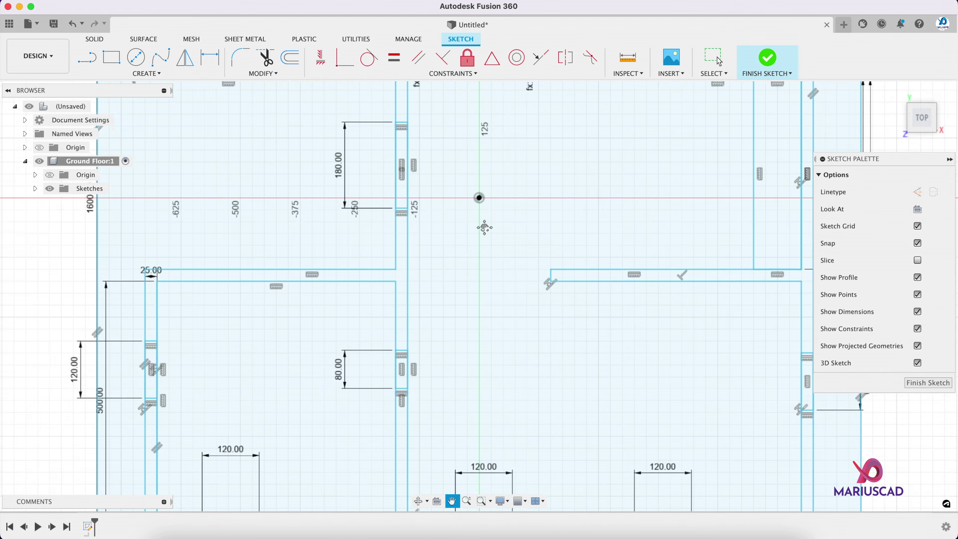
{"action": "left_click", "coordinate": [424, 269]}
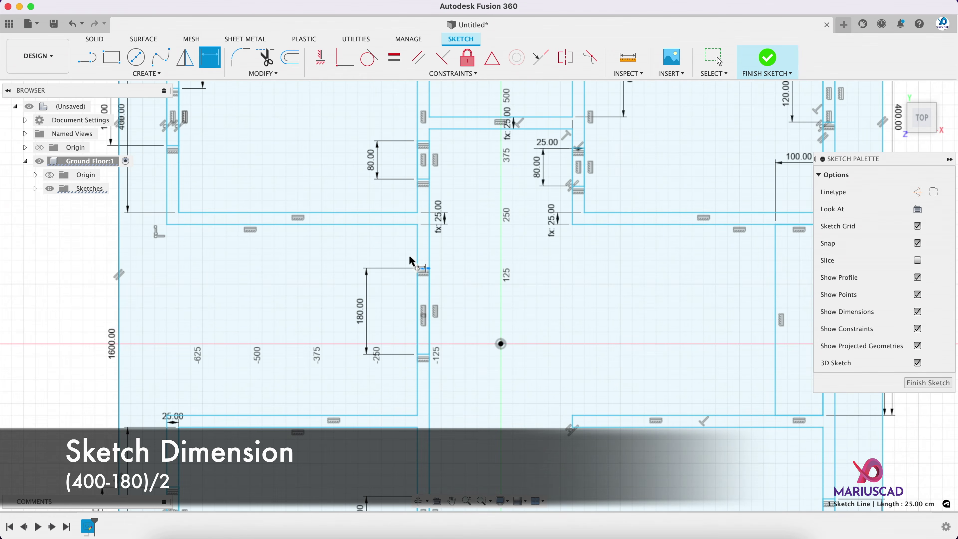
{"action": "left_click", "coordinate": [386, 226]}
{"action": "left_click", "coordinate": [376, 251]}
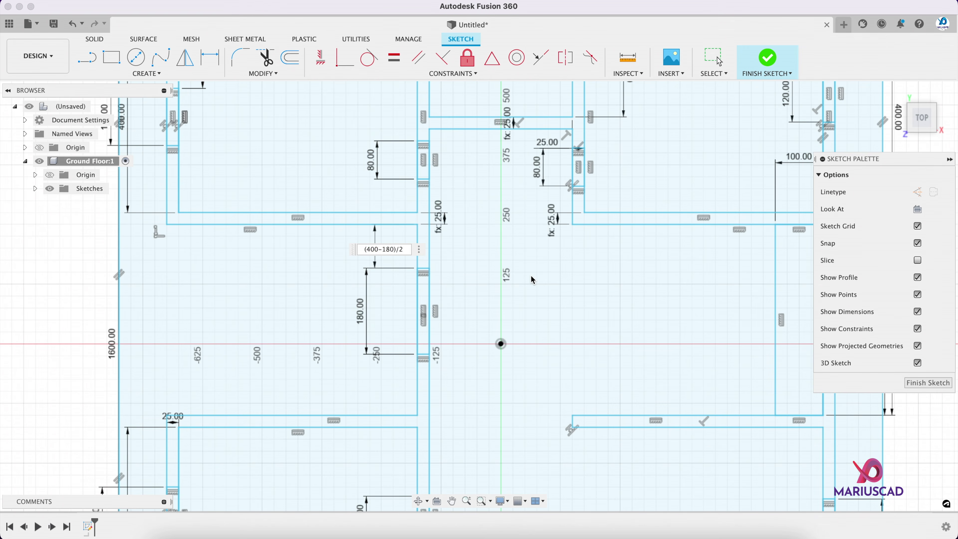
{"action": "key", "text": "Return"}
- Dimension the 120 cm window in the lower left-hand room's left wall at (500-120)/2 from the room's upper wall
{"action": "scroll", "coordinate": [511, 333], "scroll_direction": "down", "scroll_amount": 3}
{"action": "scroll", "coordinate": [466, 391], "scroll_direction": "up", "scroll_amount": 1}
{"action": "middle_click_drag", "start_coordinate": [466, 391], "coordinate": [462, 185]}
{"action": "scroll", "coordinate": [463, 185], "scroll_direction": "down", "scroll_amount": 1}
{"action": "scroll", "coordinate": [263, 254], "scroll_direction": "up", "scroll_amount": 1}
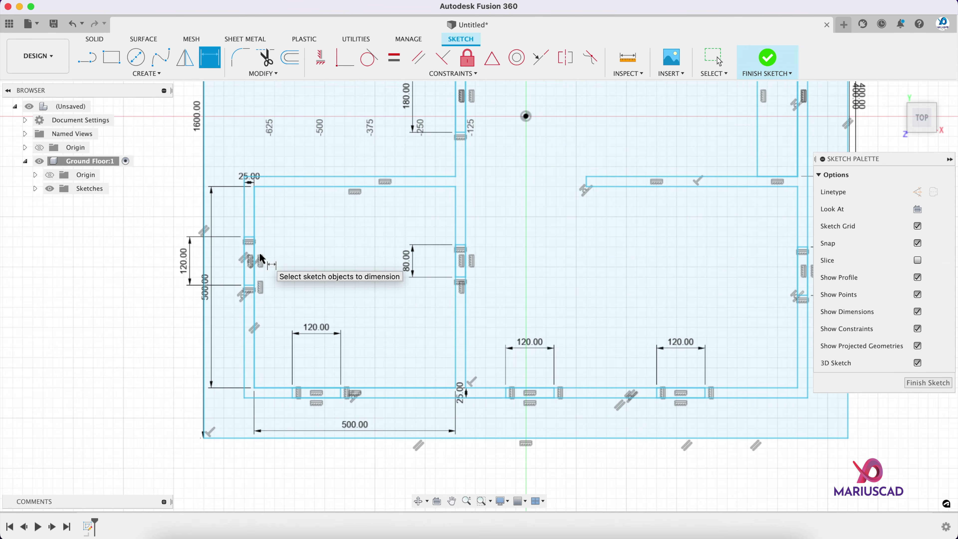
{"action": "scroll", "coordinate": [249, 236], "scroll_direction": "up", "scroll_amount": 2}
{"action": "left_click", "coordinate": [250, 237]}
{"action": "left_click", "coordinate": [294, 151]}
{"action": "left_click", "coordinate": [296, 219]}
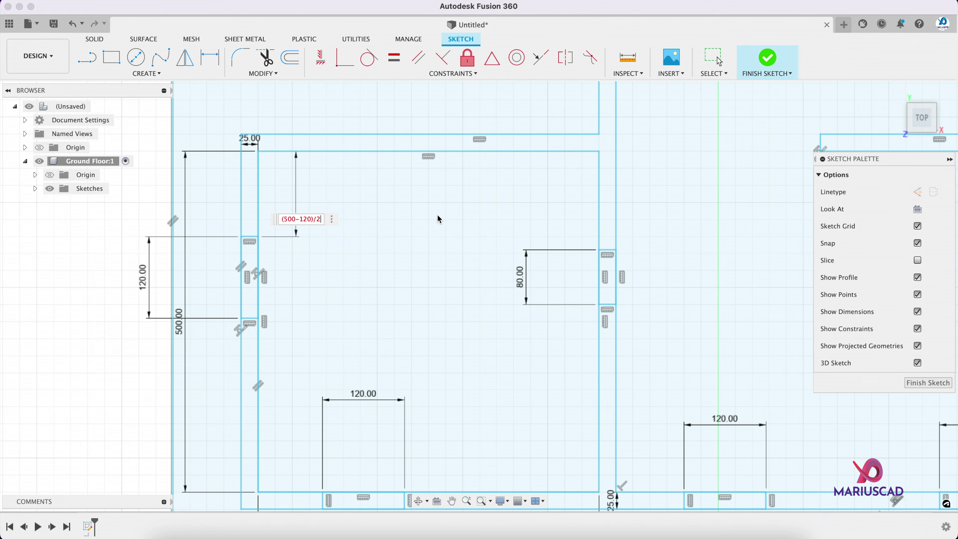
{"action": "key", "text": "Return"}
- Dimension the 120 cm rectangle at the corridor's lower end at (300-120)/2 from the corridor's left wall
{"action": "key", "text": "d"}
{"action": "scroll", "coordinate": [523, 364], "scroll_direction": "down", "scroll_amount": 3}
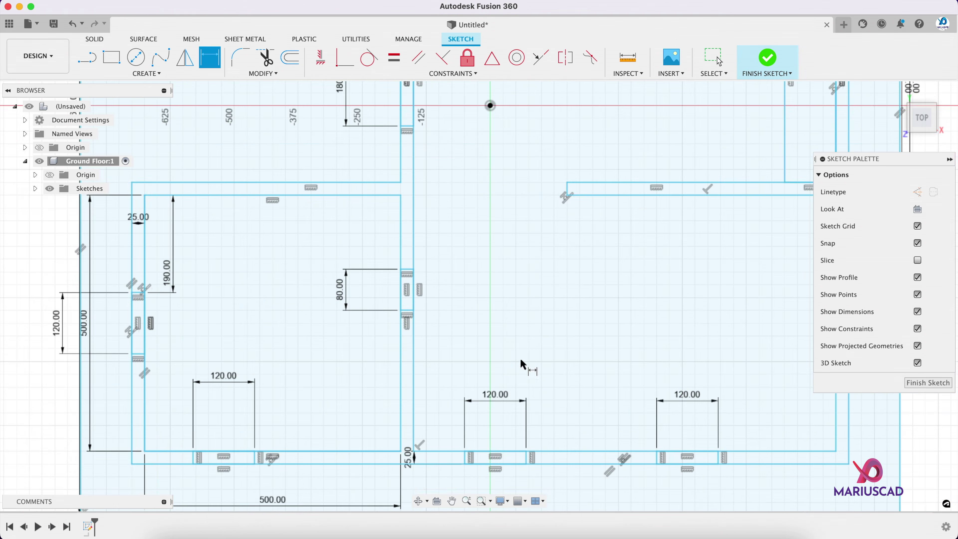
{"action": "left_click", "coordinate": [465, 457]}
{"action": "left_click", "coordinate": [413, 424]}
{"action": "left_click", "coordinate": [441, 406]}
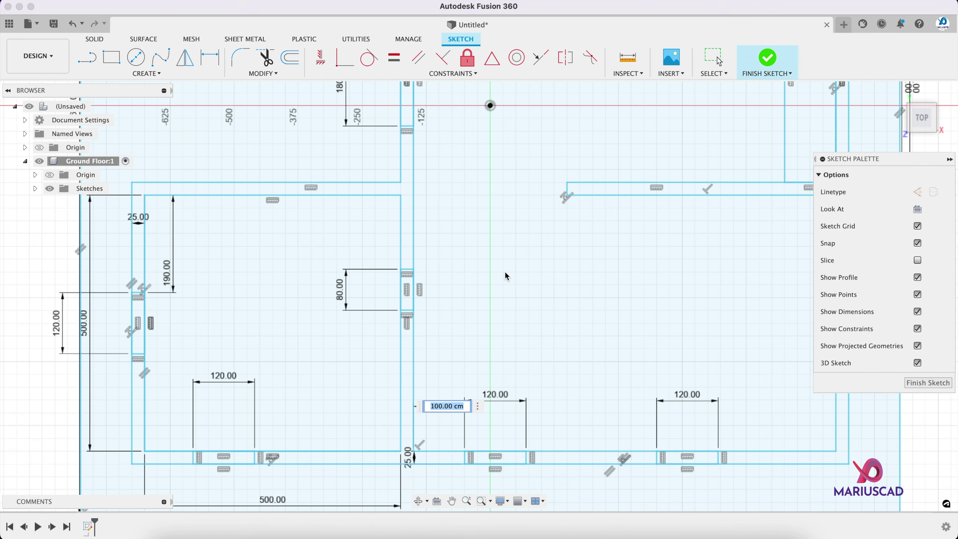
{"action": "type", "text": "(300-120)/2"}
{"action": "key", "text": "Return"}
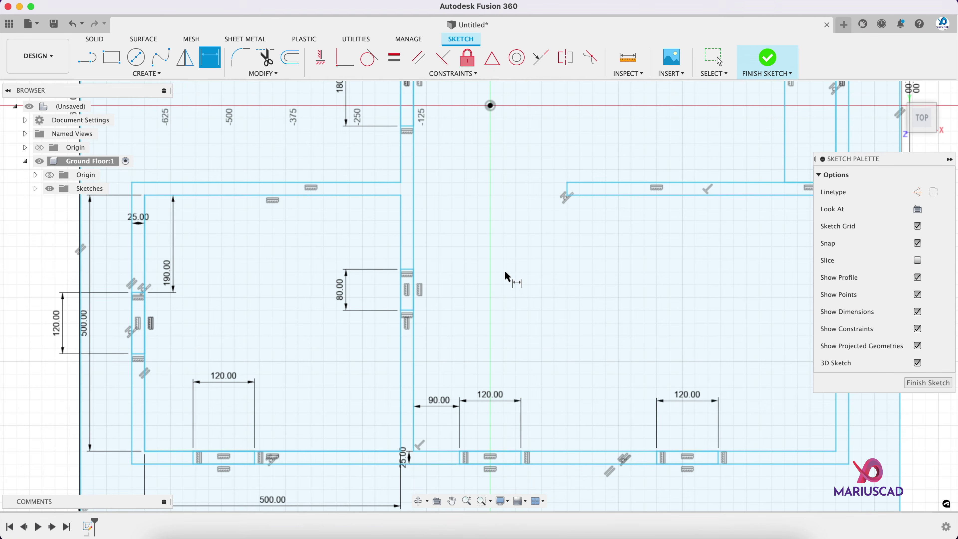
- Dimension the 120 cm window in the lower right-hand room's bottom wall at (500-120)/2 from the right wall
{"action": "left_click", "coordinate": [720, 460]}
{"action": "left_click", "coordinate": [836, 416]}
{"action": "left_click", "coordinate": [815, 411]}
{"action": "type", "text": "(500-120)/2"}
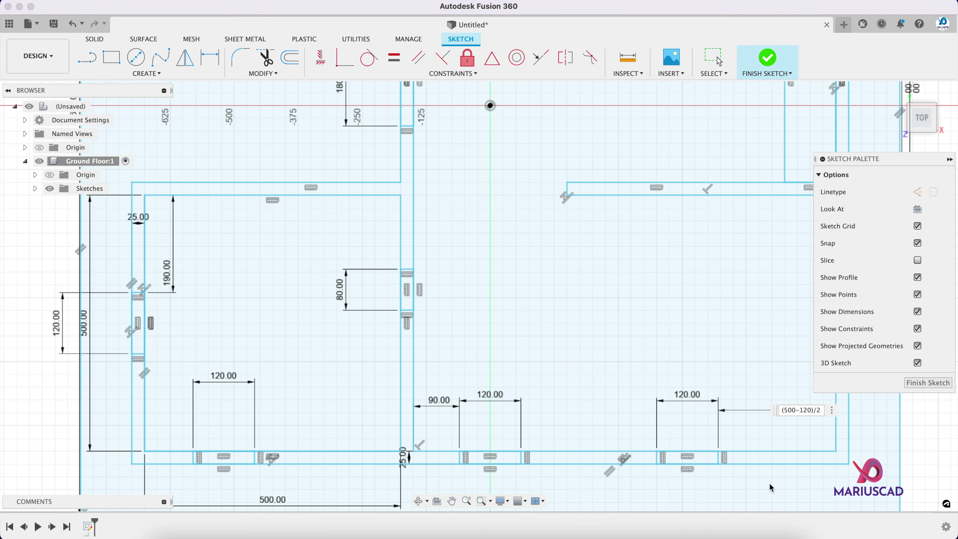
{"action": "key", "text": "Return"}
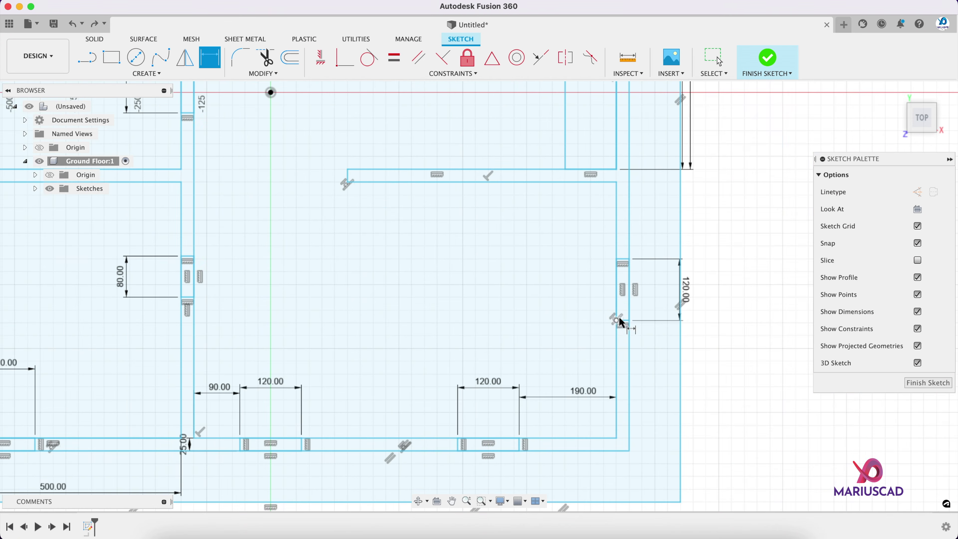
- Dimension the 120 cm window in the lower right-hand room's right wall at (500-120)/2 from the bottom wall
{"action": "left_click", "coordinate": [616, 321]}
{"action": "left_click", "coordinate": [592, 438]}
{"action": "left_click", "coordinate": [579, 373]}
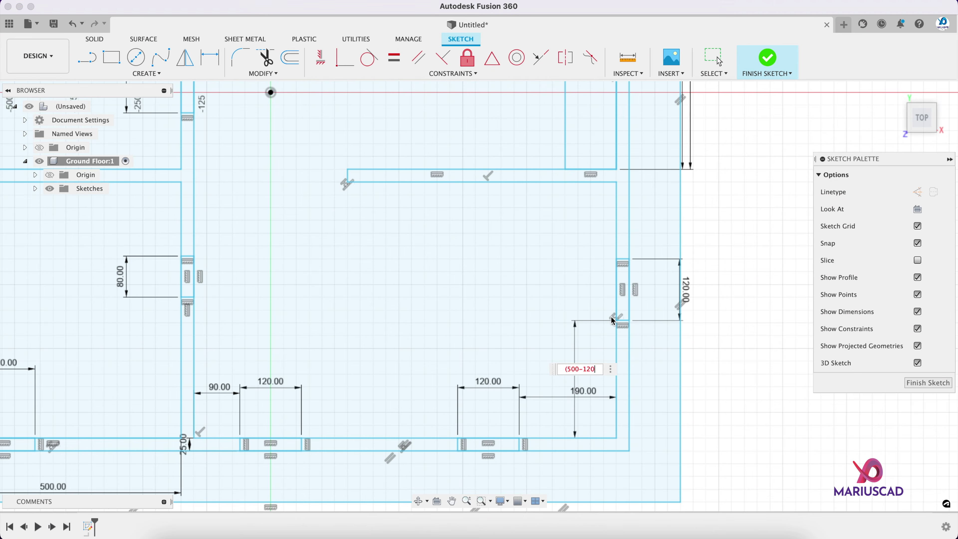
{"action": "key", "text": "Return"}
- Dimension the 120 cm window in the upper right-hand room's right wall at (400-120)/2 from the room's lower wall
{"action": "scroll", "coordinate": [614, 319], "scroll_direction": "down", "scroll_amount": 5}
{"action": "scroll", "coordinate": [471, 232], "scroll_direction": "up", "scroll_amount": 3}
{"action": "middle_click_drag", "start_coordinate": [522, 211], "coordinate": [599, 204]}
{"action": "scroll", "coordinate": [598, 204], "scroll_direction": "up", "scroll_amount": 3}
{"action": "left_click", "coordinate": [660, 263]}
{"action": "left_click", "coordinate": [620, 389]}
{"action": "left_click", "coordinate": [525, 318]}
{"action": "type", "text": "(400-120)"}
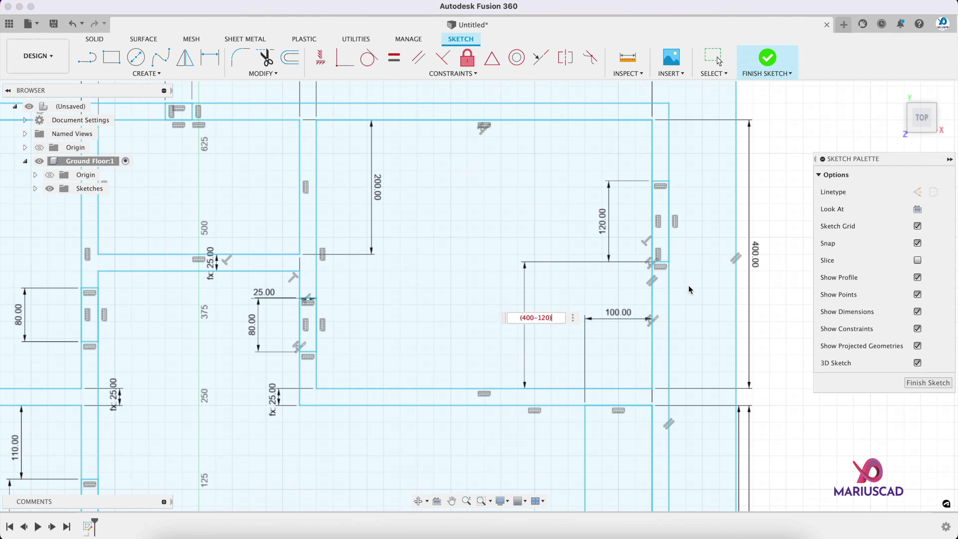
{"action": "key", "text": "Return"}
- Dimension the 40 cm window above the small upper middle room at (300-40)/2 from that room's right wall
{"action": "mouse_move", "coordinate": [442, 219]}
{"action": "middle_mouse_down"}
{"action": "mouse_move", "coordinate": [529, 268]}
{"action": "mouse_move", "coordinate": [549, 302]}
{"action": "mouse_move", "coordinate": [571, 316]}
{"action": "middle_mouse_up"}
{"action": "key", "text": "d"}
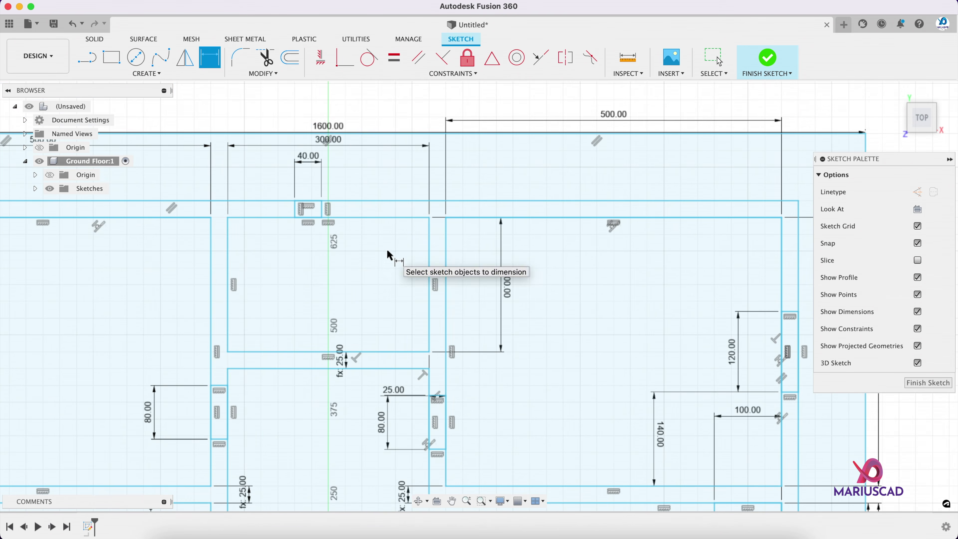
{"action": "left_click", "coordinate": [323, 208]}
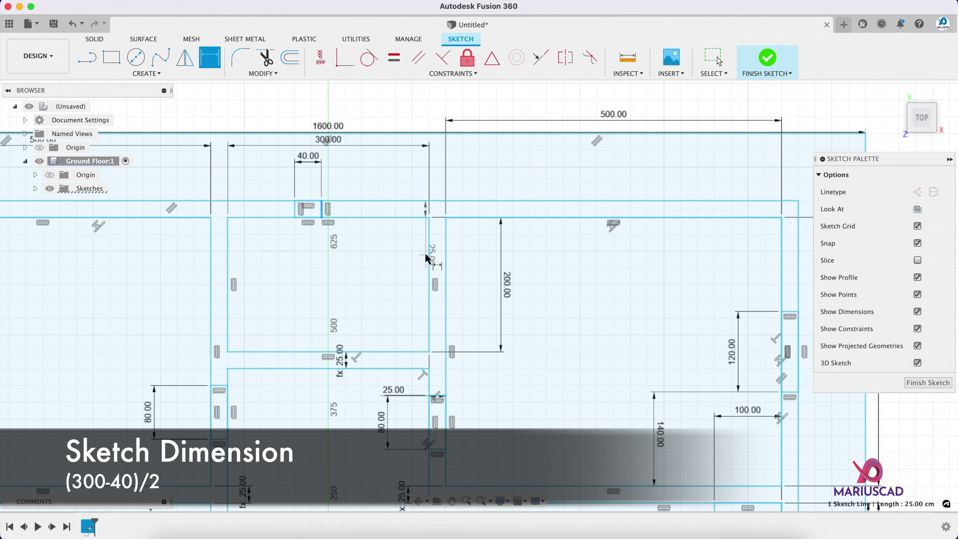
{"action": "left_click", "coordinate": [429, 260]}
{"action": "left_click", "coordinate": [393, 250]}
{"action": "type", "text": "(300"}
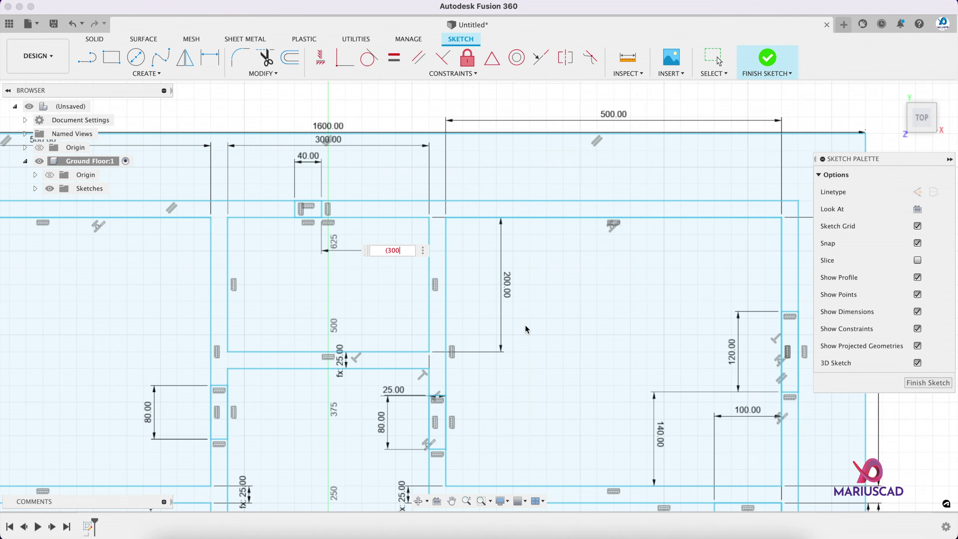
{"action": "type", "text": "-40)/2"}
{"action": "key", "text": "Return"}
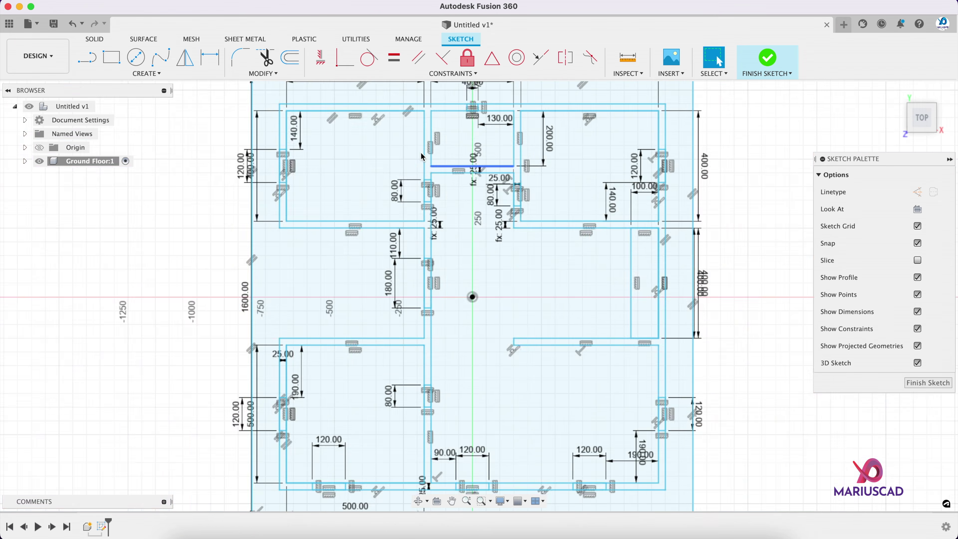
- Dimension the upper left-hand room's 80 cm door rectangle at 40 cm from the room's lower wall
{"action": "scroll", "coordinate": [420, 152], "scroll_direction": "up", "scroll_amount": 5}
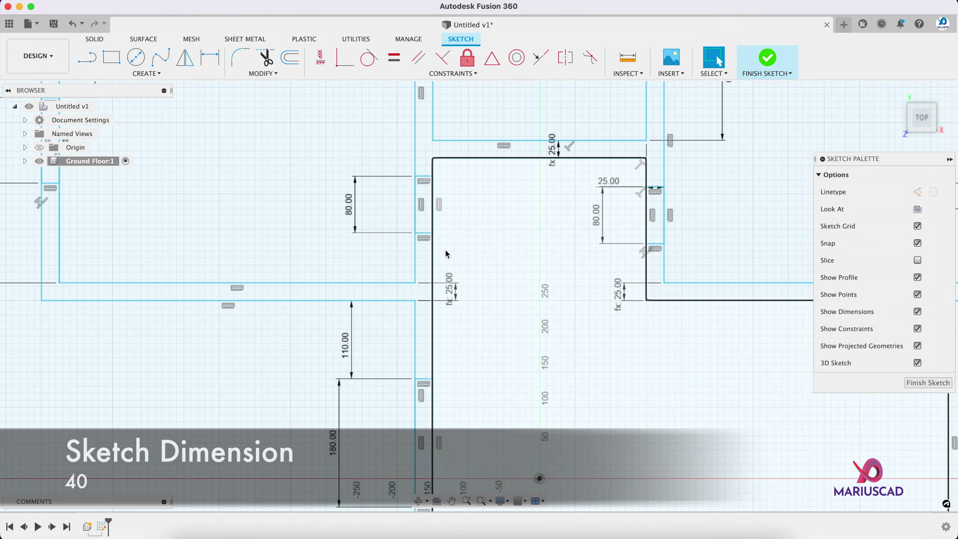
{"action": "key", "text": "d"}
{"action": "left_click", "coordinate": [380, 282]}
{"action": "left_click", "coordinate": [379, 233]}
{"action": "left_click", "coordinate": [375, 252]}
{"action": "type", "text": "40"}
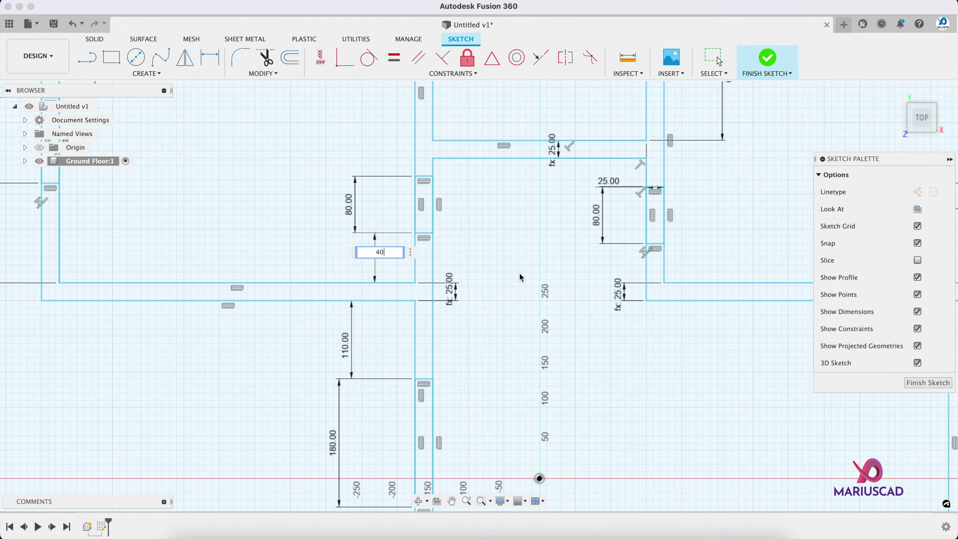
{"action": "key", "text": "Return"}
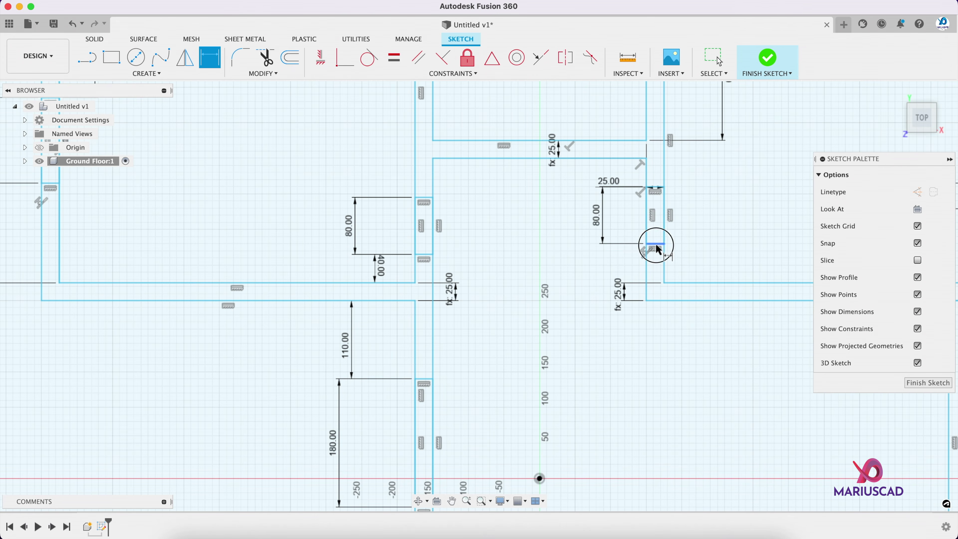
- Dimension the upper right-hand room's 80 cm door rectangle at 40 cm from the room's lower wall
{"action": "left_click", "coordinate": [657, 244]}
{"action": "left_click", "coordinate": [682, 282]}
{"action": "left_click", "coordinate": [701, 228]}
{"action": "type", "text": "40"}
{"action": "key", "text": "Return"}
- Dimension the lower left-hand room's 80 cm door rectangle at (500-80)/2 from the room's upper wall
{"action": "scroll", "coordinate": [773, 225], "scroll_direction": "down", "scroll_amount": 3}
{"action": "middle_click_drag", "start_coordinate": [684, 390], "coordinate": [451, 221]}
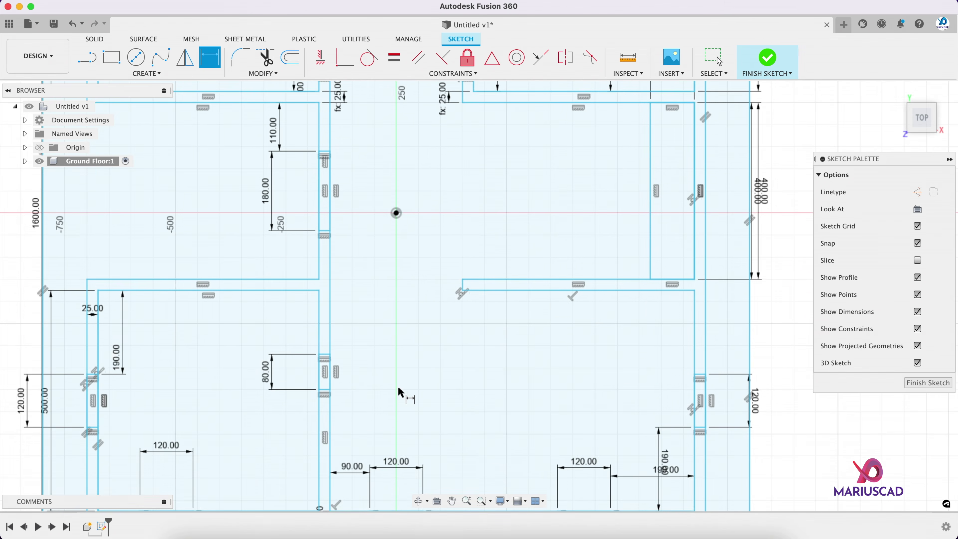
{"action": "middle_click_drag", "start_coordinate": [393, 363], "coordinate": [451, 295]}
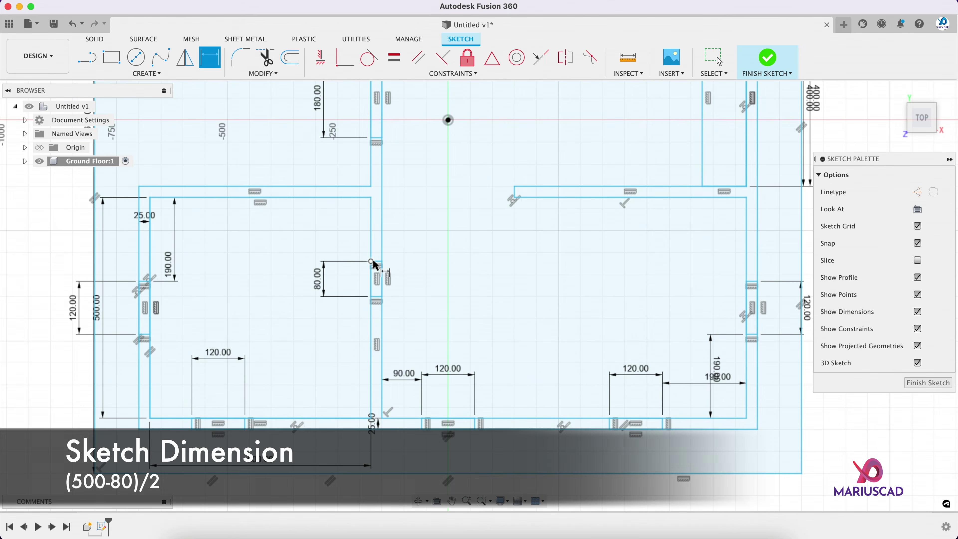
{"action": "left_click", "coordinate": [337, 198]}
{"action": "left_click", "coordinate": [341, 222]}
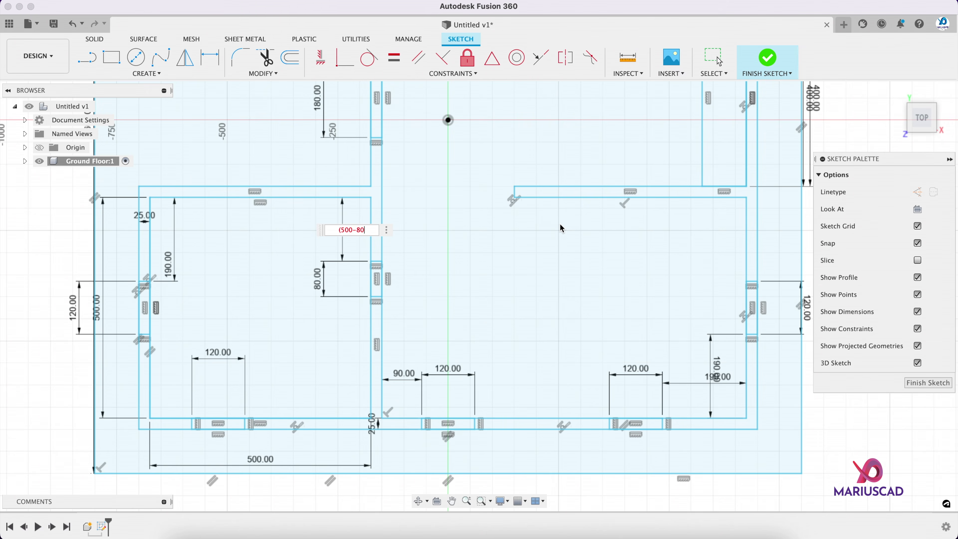
{"action": "key", "text": "Return"}
- Draw an 80 by 25 cm door rectangle in the wall between the small upper middle room and the corridor
{"action": "scroll", "coordinate": [415, 226], "scroll_direction": "up", "scroll_amount": 10}
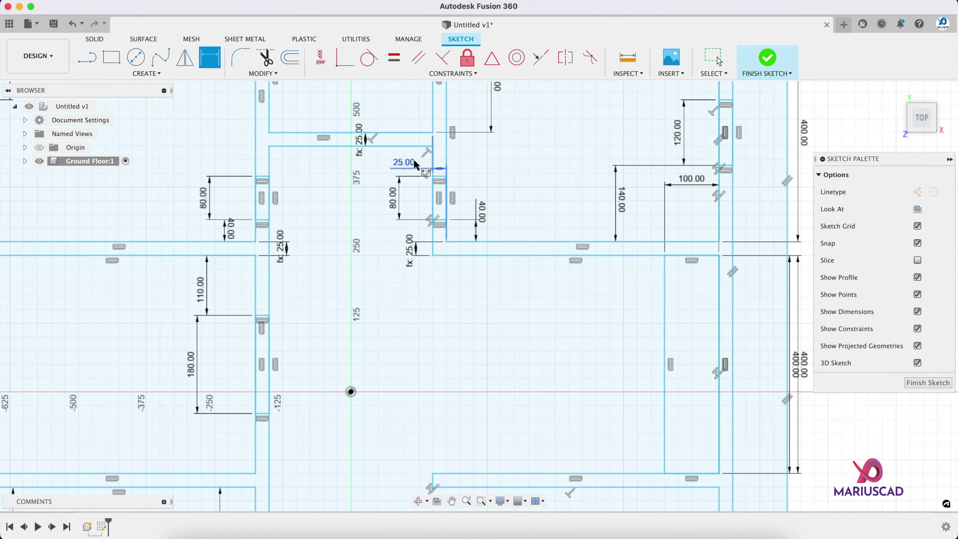
{"action": "key", "text": "r"}
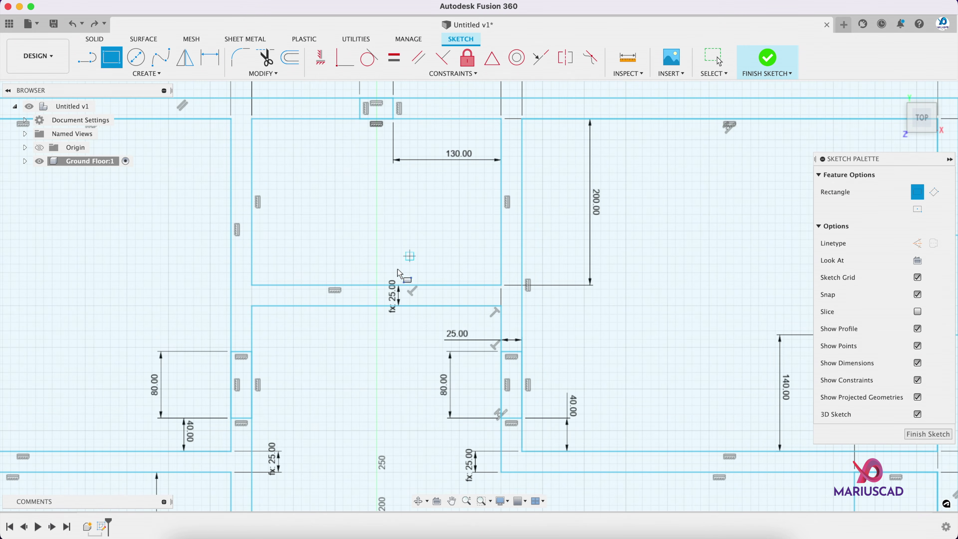
{"action": "left_click", "coordinate": [327, 286]}
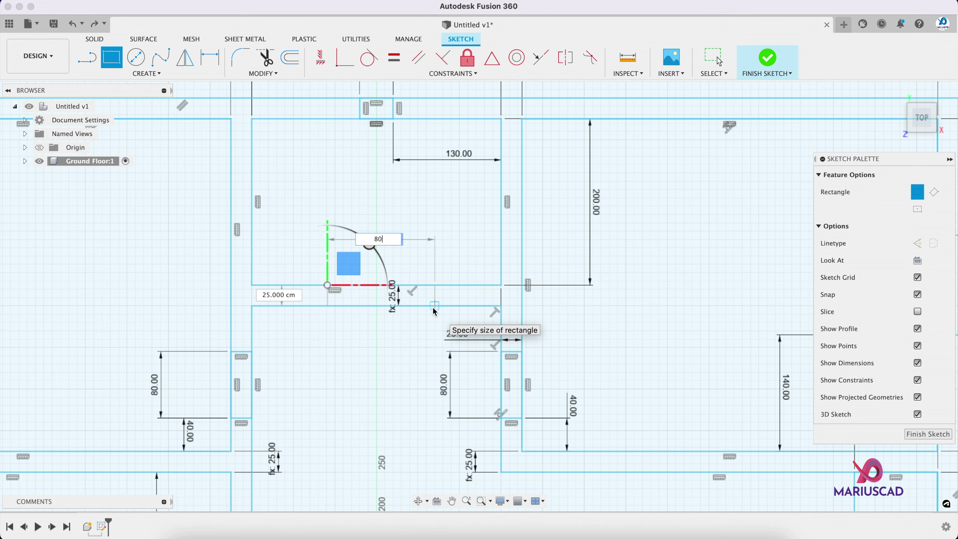
{"action": "type", "text": "80"}
{"action": "key", "text": "Return"}
- Dimension the 80 cm door rectangle of the small upper middle room at (300-80)/2 from the room's right-hand wall
{"action": "key", "text": "d"}
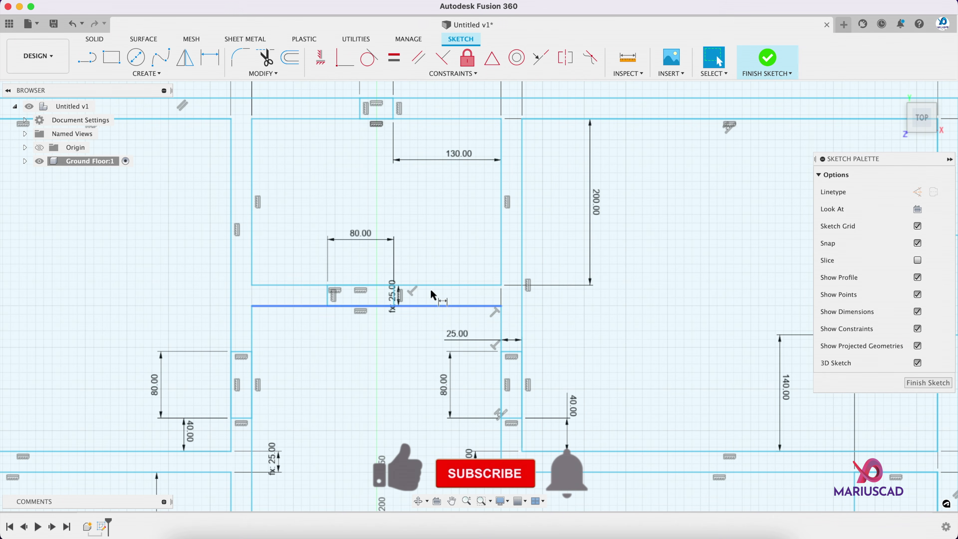
{"action": "left_click", "coordinate": [395, 298]}
{"action": "left_click", "coordinate": [502, 246]}
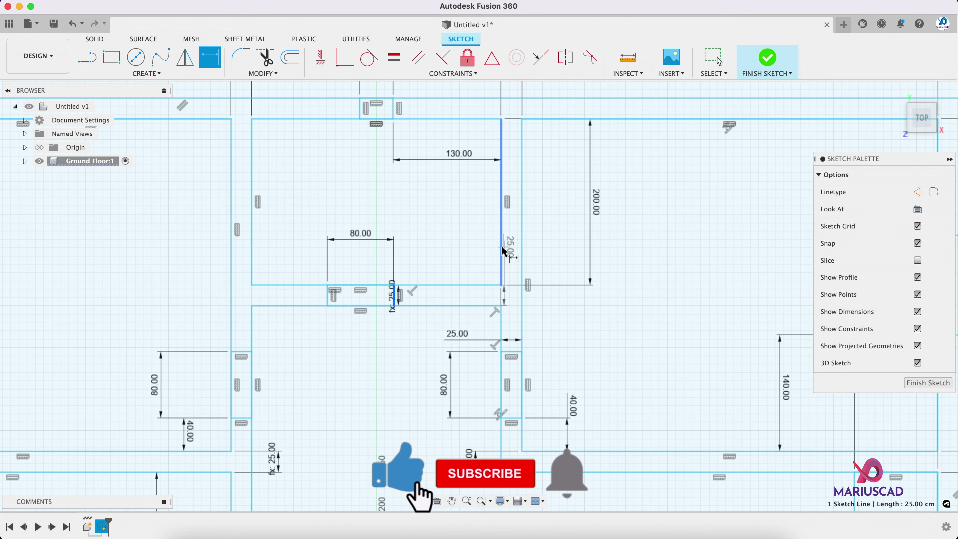
{"action": "left_click", "coordinate": [487, 245]}
{"action": "type", "text": "("}
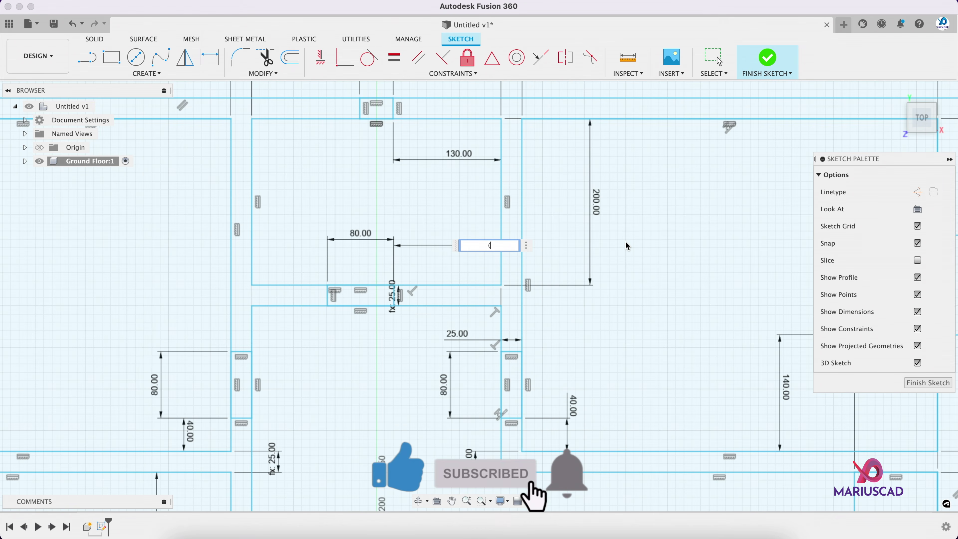
{"action": "type", "text": "300-80)/2"}
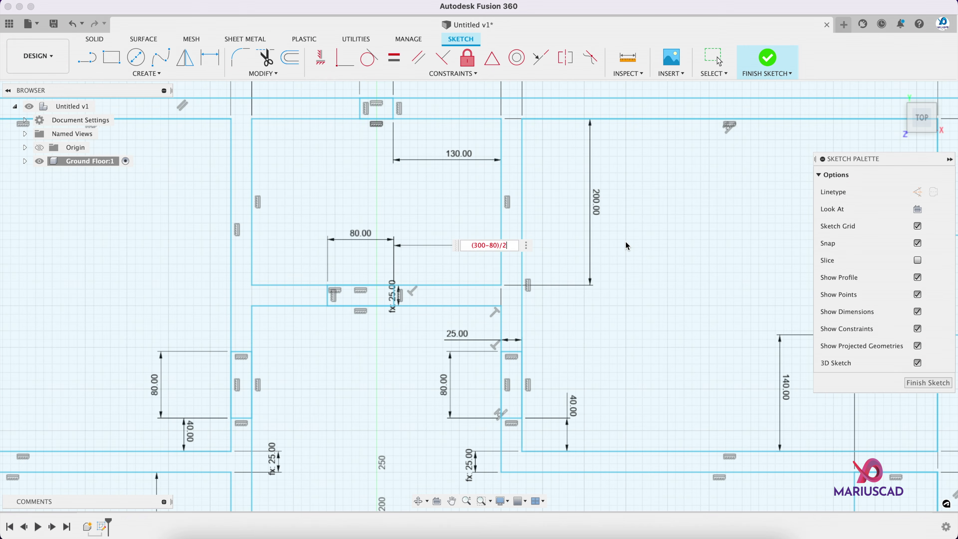
{"action": "key", "text": "Return"}
{"action": "scroll", "coordinate": [640, 347], "scroll_direction": "down", "scroll_amount": 5}
{"action": "scroll", "coordinate": [562, 291], "scroll_direction": "up", "scroll_amount": 5}
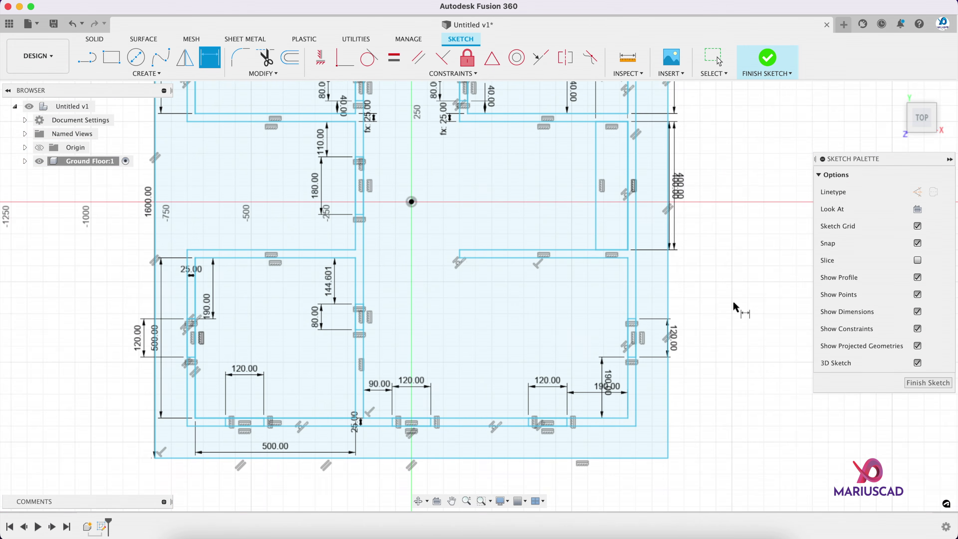
{"action": "scroll", "coordinate": [733, 304], "scroll_direction": "down", "scroll_amount": 3}
{"action": "middle_click_drag", "start_coordinate": [726, 264], "coordinate": [684, 351]}
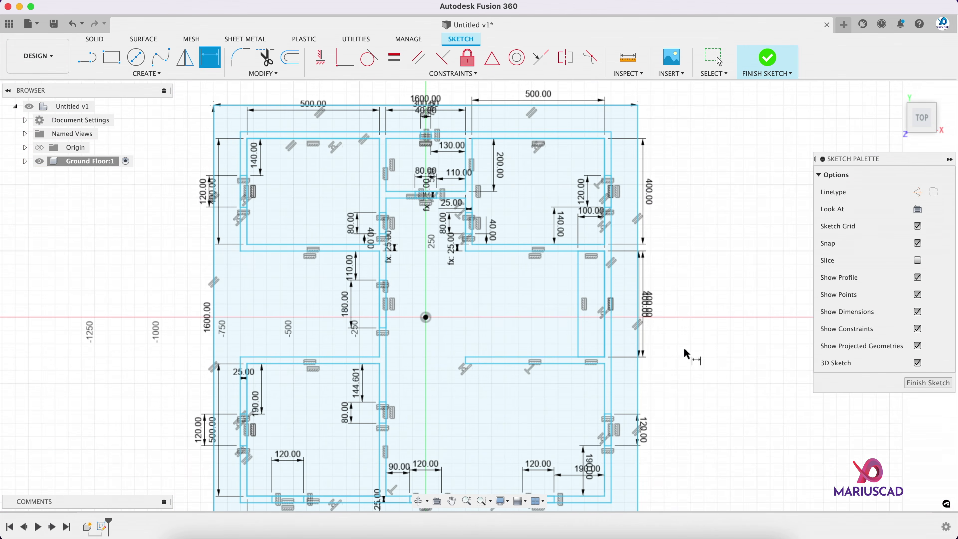
- Finish the sketch and extrude all of its profiles -20 cm as a new foundation slab body
{"action": "left_click", "coordinate": [759, 60]}
{"action": "left_click", "coordinate": [895, 96]}
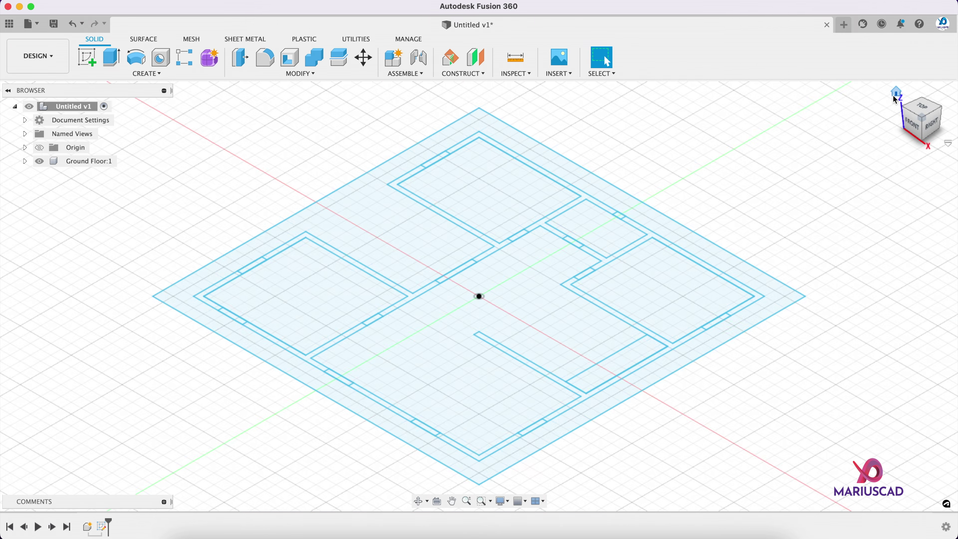
{"action": "key", "text": "e"}
{"action": "left_click_drag", "start_coordinate": [214, 166], "coordinate": [176, 106]}
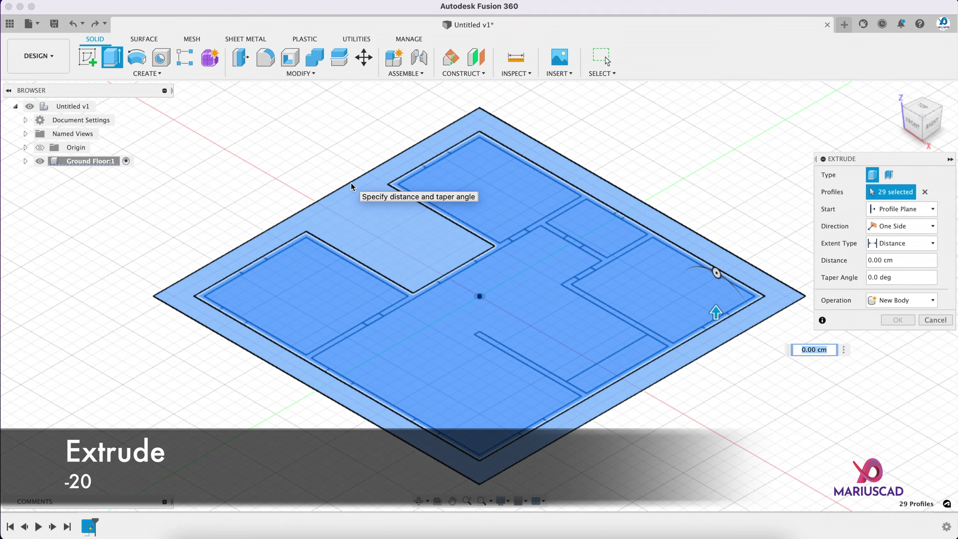
{"action": "type", "text": "-20"}
{"action": "key", "text": "Return"}
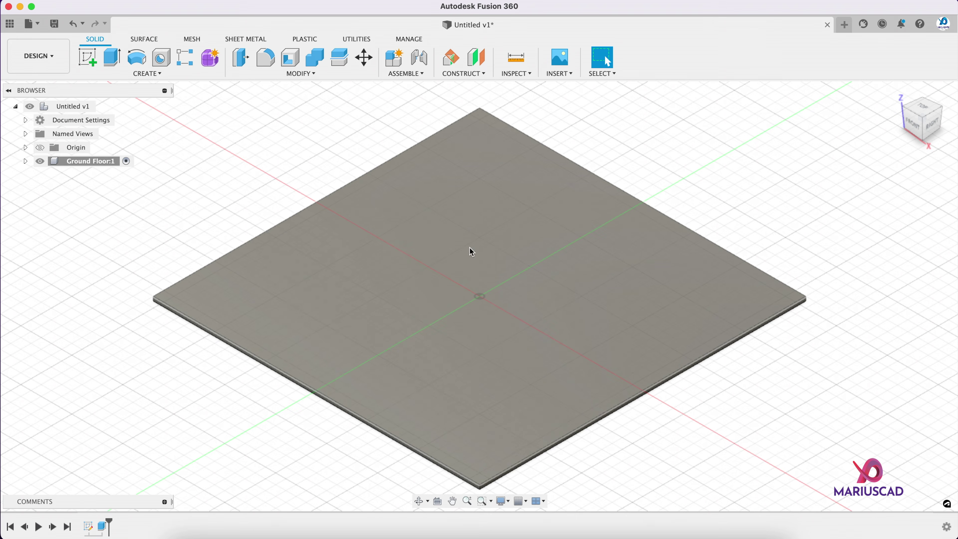
- Rename the slab body in the Ground Floor component as Foundation
{"action": "left_click", "coordinate": [24, 161]}
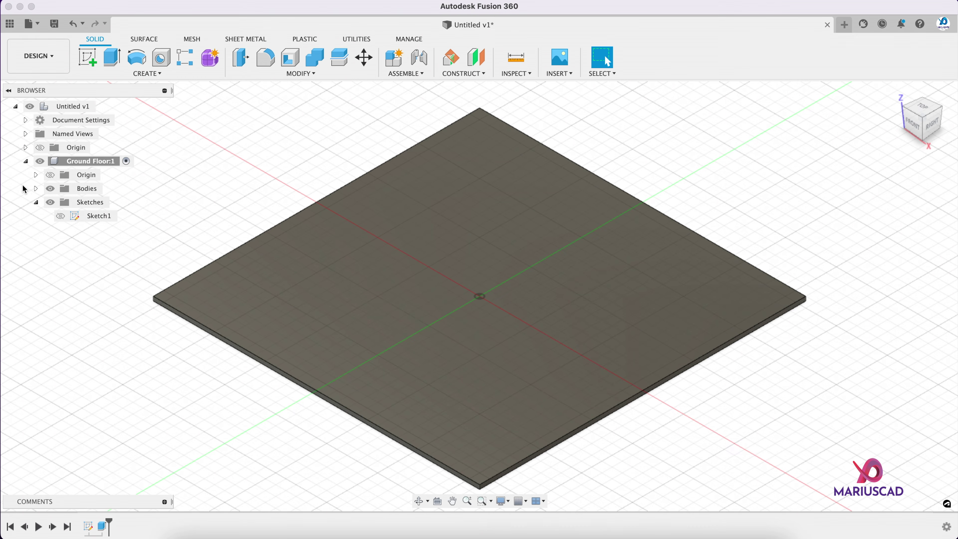
{"action": "left_click", "coordinate": [35, 190]}
{"action": "left_click", "coordinate": [96, 204]}
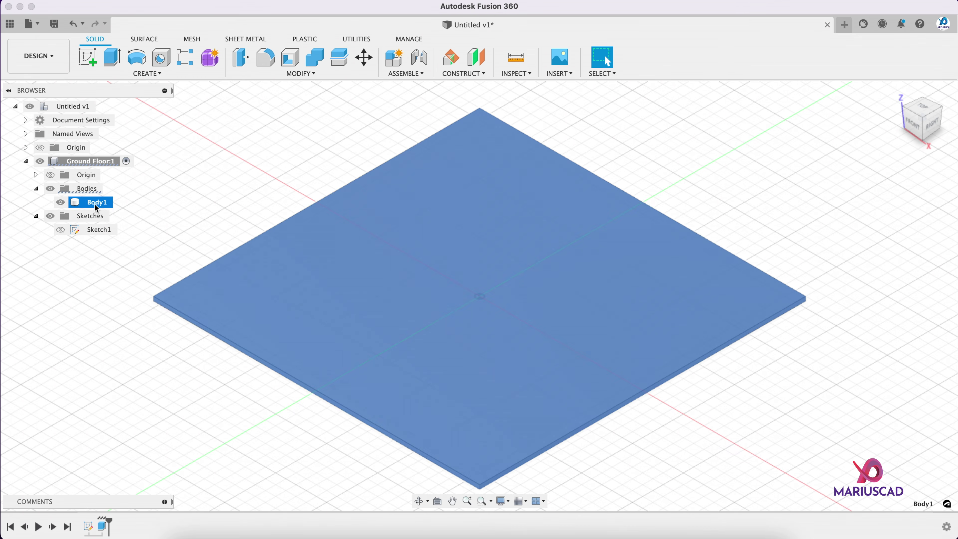
{"action": "type", "text": "Foundation"}
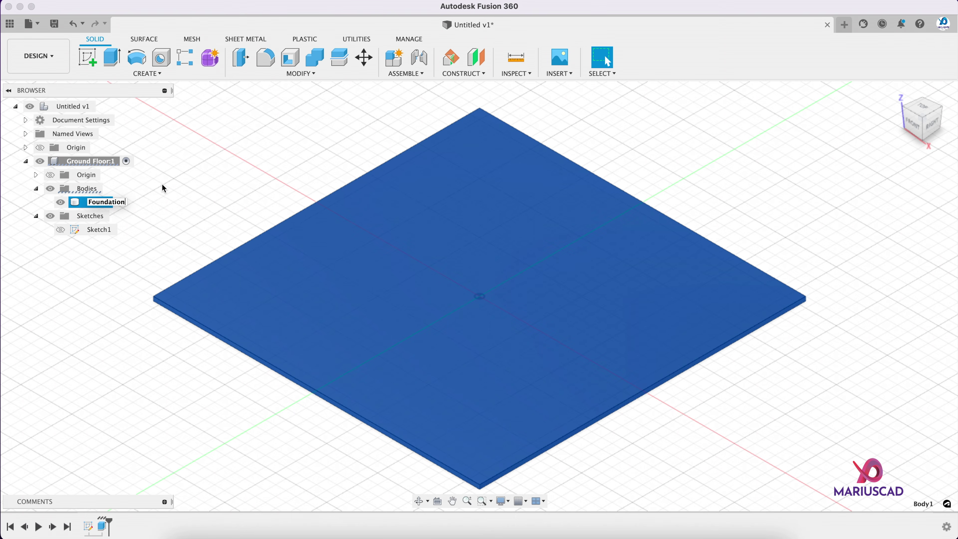
{"action": "key", "text": "Return"}
- Show Sketch1 again and extrude all wall profiles, including the window and door rectangles within them, 250 cm as a new body
{"action": "left_click", "coordinate": [60, 230]}
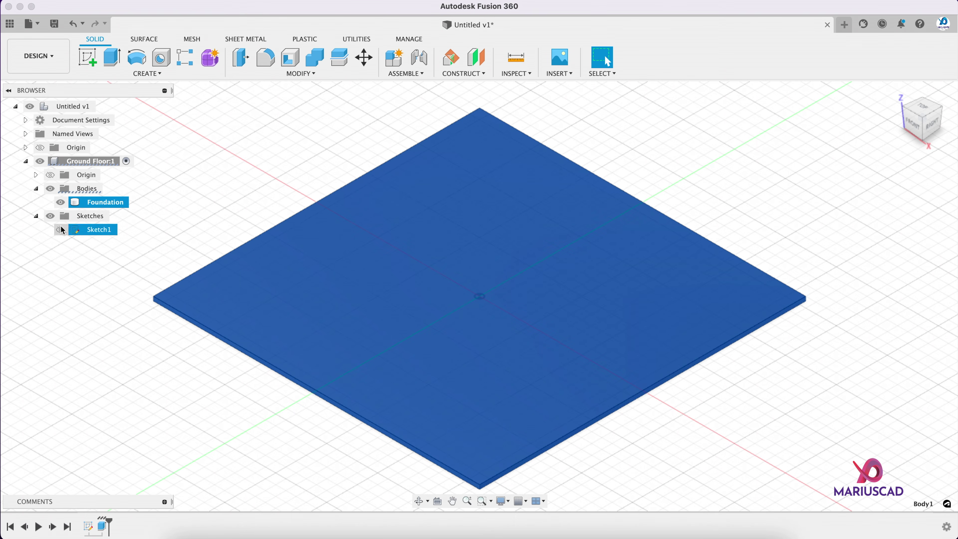
{"action": "mouse_move", "coordinate": [360, 209]}
{"action": "middle_mouse_down", "text": "shift"}
{"action": "mouse_move", "coordinate": [789, 214]}
{"action": "mouse_move", "coordinate": [753, 185]}
{"action": "mouse_move", "coordinate": [765, 195]}
{"action": "middle_mouse_up", "text": "shift"}
{"action": "key", "text": "e"}
{"action": "left_click", "coordinate": [494, 188]}
{"action": "left_click", "coordinate": [465, 202]}
{"action": "left_click", "coordinate": [445, 213]}
{"action": "left_click", "coordinate": [475, 295]}
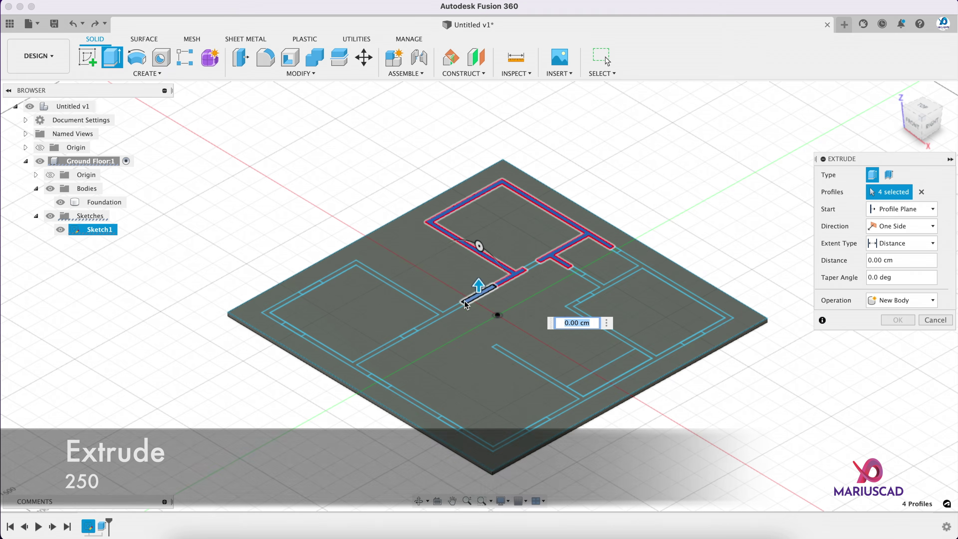
{"action": "left_click", "coordinate": [465, 298]}
{"action": "left_click", "coordinate": [406, 334]}
{"action": "left_click", "coordinate": [395, 340]}
{"action": "left_click", "coordinate": [425, 325]}
{"action": "left_click", "coordinate": [311, 287]}
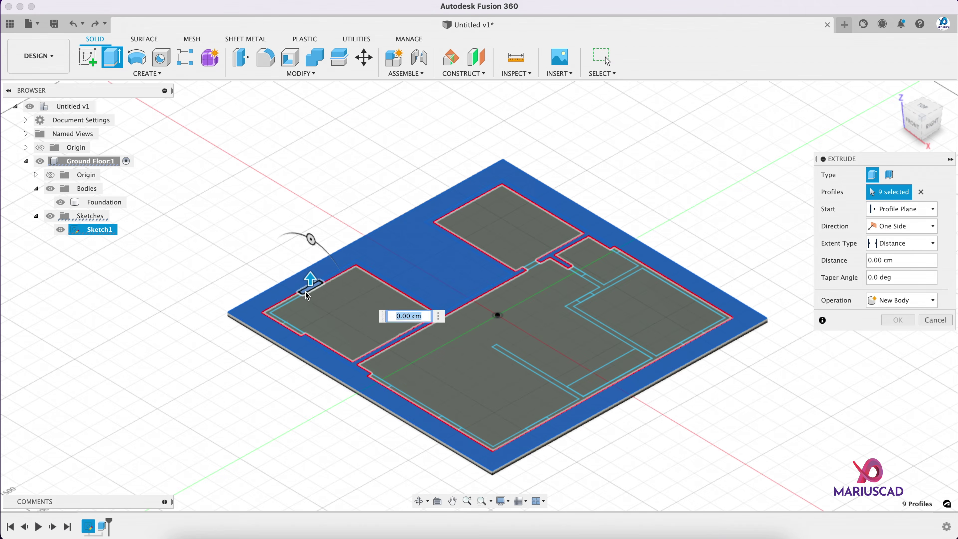
{"action": "left_click", "coordinate": [297, 295]}
{"action": "left_click", "coordinate": [285, 294]}
{"action": "left_click", "coordinate": [290, 327]}
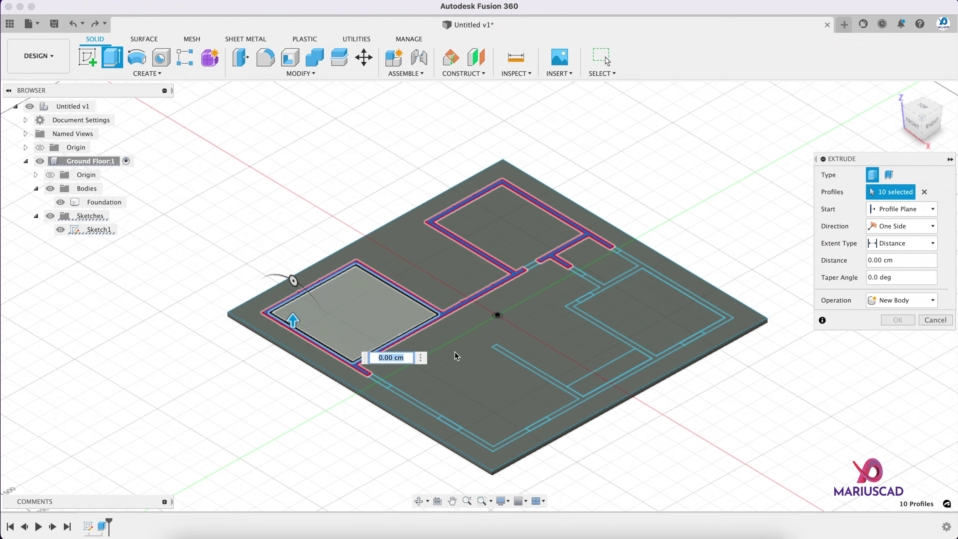
{"action": "left_click", "coordinate": [419, 406]}
{"action": "left_click", "coordinate": [376, 381]}
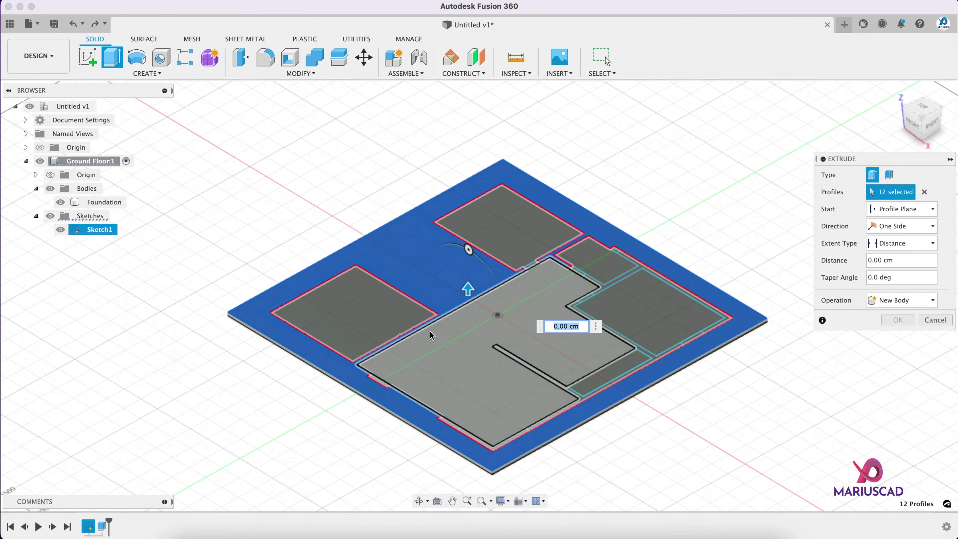
{"action": "scroll", "coordinate": [436, 349], "scroll_direction": "up", "scroll_amount": 5}
{"action": "left_click", "coordinate": [388, 451]}
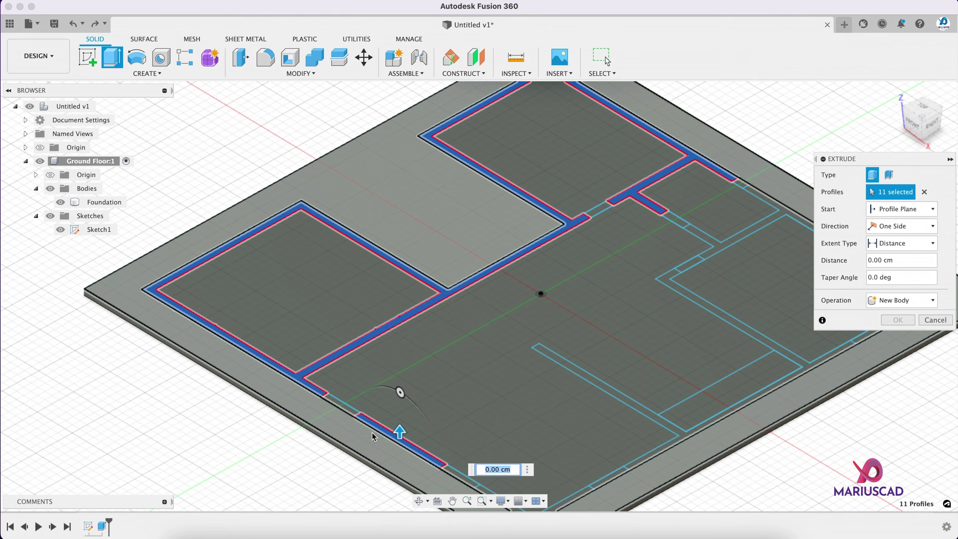
{"action": "left_click", "coordinate": [342, 407]}
{"action": "middle_click_drag", "start_coordinate": [419, 402], "coordinate": [353, 284]}
{"action": "left_click", "coordinate": [406, 365]}
{"action": "left_click", "coordinate": [449, 391]}
{"action": "left_click", "coordinate": [533, 367]}
{"action": "left_click", "coordinate": [588, 334]}
{"action": "middle_click_drag", "start_coordinate": [736, 222], "coordinate": [527, 315]}
{"action": "left_click", "coordinate": [595, 305]}
{"action": "left_click", "coordinate": [630, 287]}
{"action": "left_click", "coordinate": [401, 194]}
{"action": "left_click", "coordinate": [415, 239]}
{"action": "left_click", "coordinate": [465, 156]}
{"action": "left_click", "coordinate": [321, 184]}
{"action": "scroll", "coordinate": [488, 232], "scroll_direction": "down", "scroll_amount": 4}
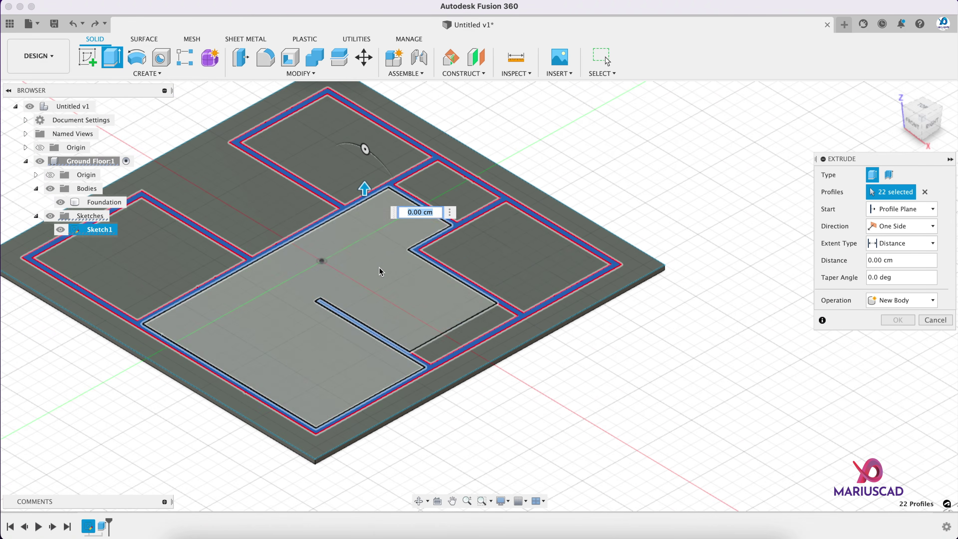
{"action": "middle_click_drag", "start_coordinate": [486, 145], "coordinate": [564, 164]}
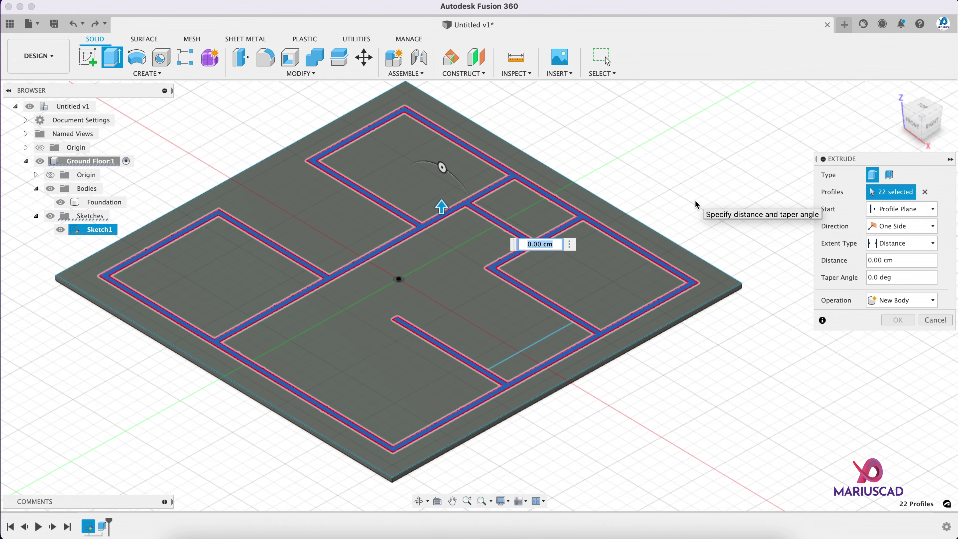
{"action": "key", "text": "Return"}
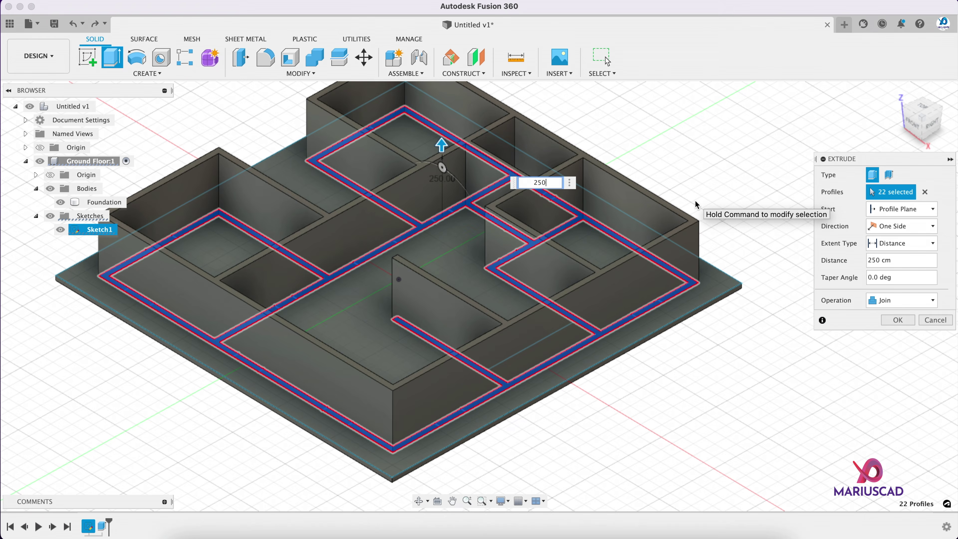
{"action": "left_click", "coordinate": [917, 301]}
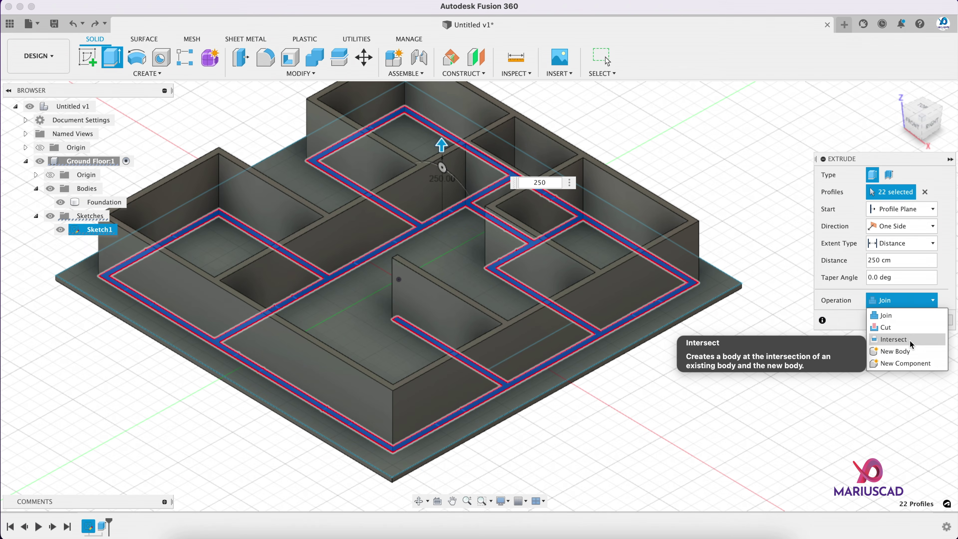
{"action": "left_click", "coordinate": [895, 351]}
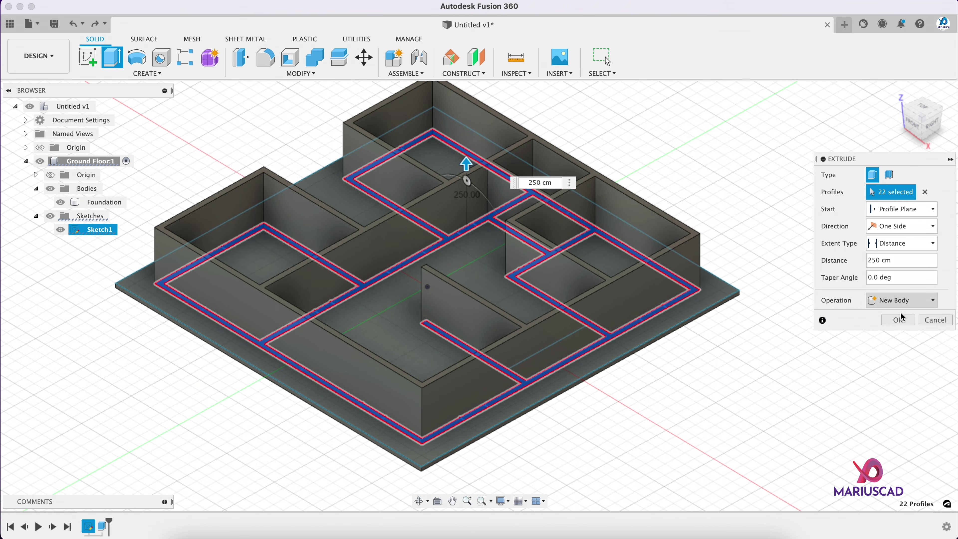
{"action": "left_click", "coordinate": [899, 321]}
{"action": "mouse_move", "coordinate": [672, 363]}
{"action": "middle_mouse_down", "text": "shift"}
{"action": "mouse_move", "coordinate": [729, 340]}
{"action": "mouse_move", "coordinate": [678, 358]}
{"action": "middle_mouse_up", "text": "shift"}
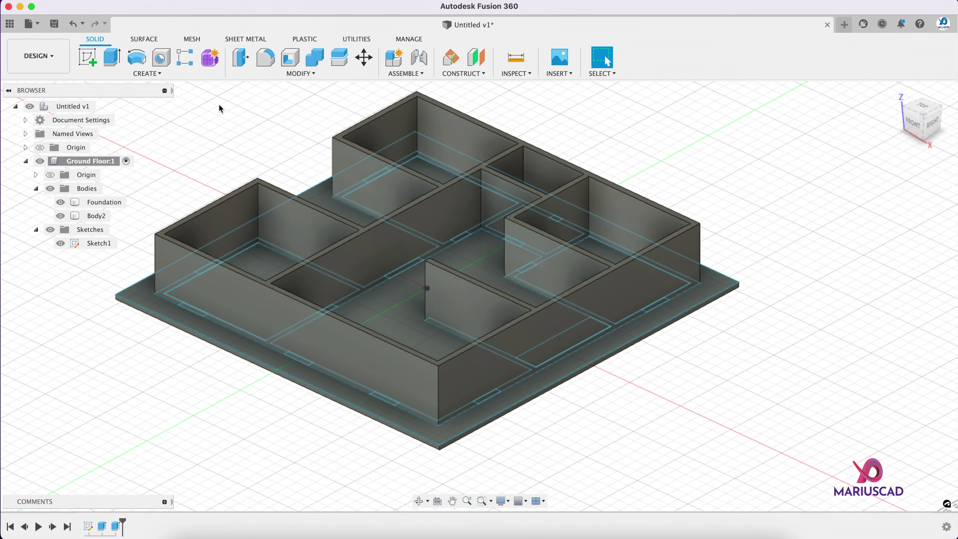
- Rename the extruded wall body as Walls
{"action": "left_click", "coordinate": [99, 217]}
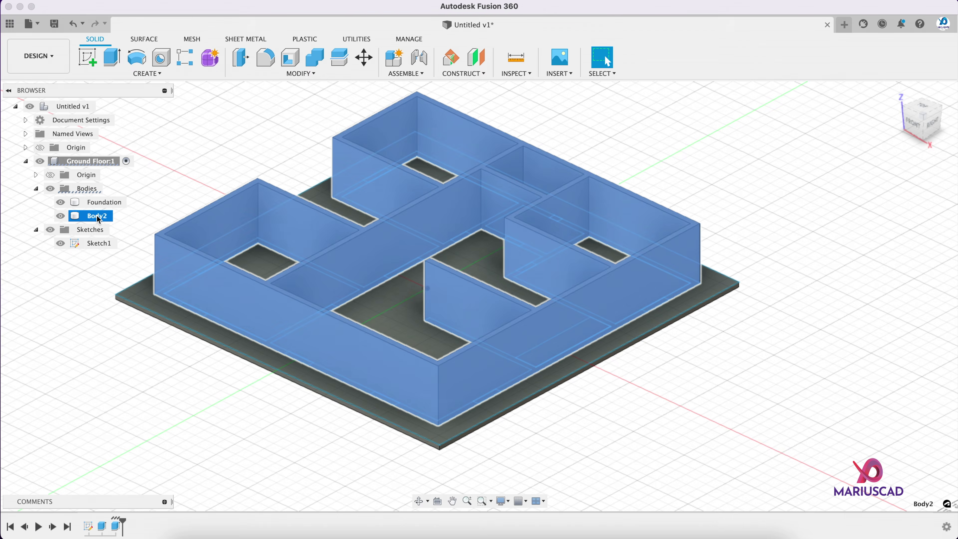
{"action": "type", "text": "Walls"}
{"action": "key", "text": "Return"}
- Hide the Walls body and select the seven 120 cm window rectangles in the outer walls as Extrude profiles
{"action": "left_click", "coordinate": [60, 216]}
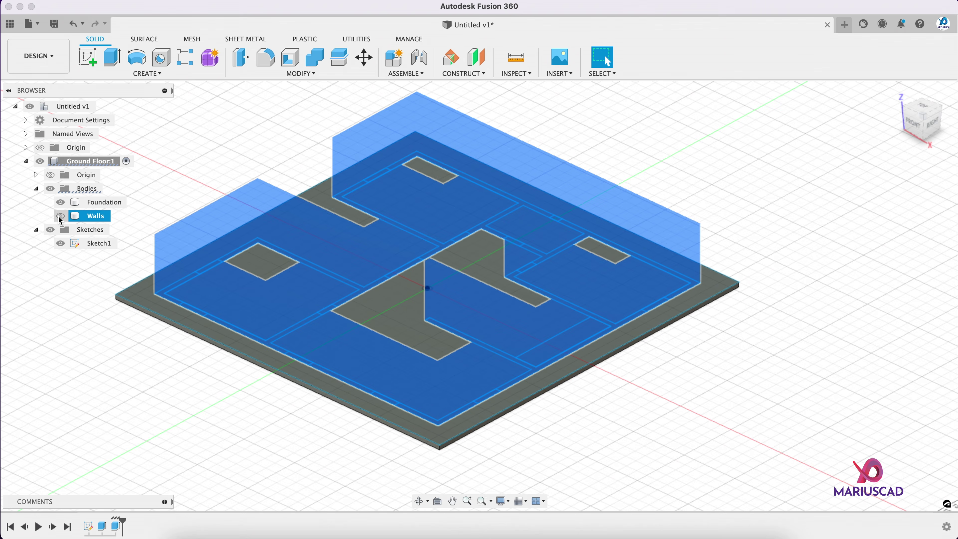
{"action": "left_click", "coordinate": [753, 188]}
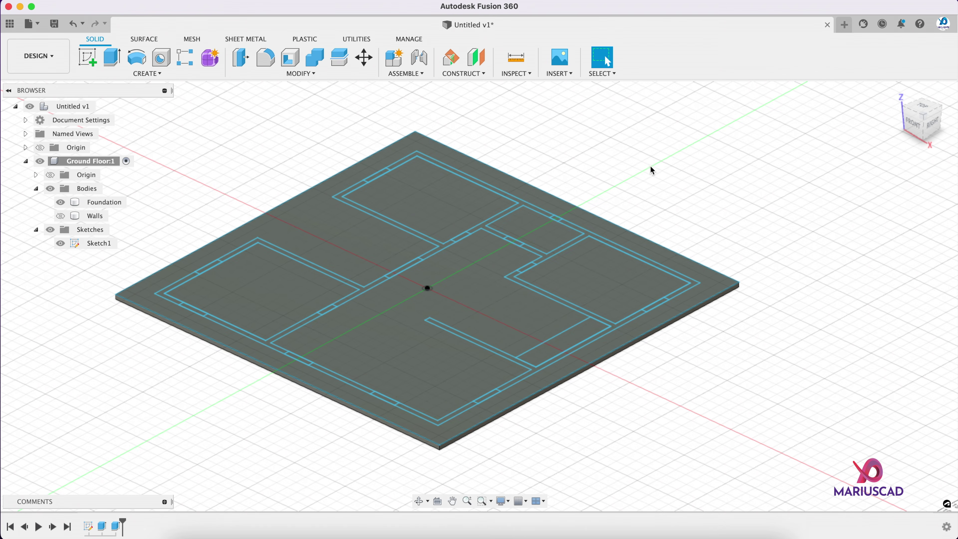
{"action": "scroll", "coordinate": [652, 171], "scroll_direction": "up", "scroll_amount": 2}
{"action": "key", "text": "e"}
{"action": "left_click", "coordinate": [355, 184]}
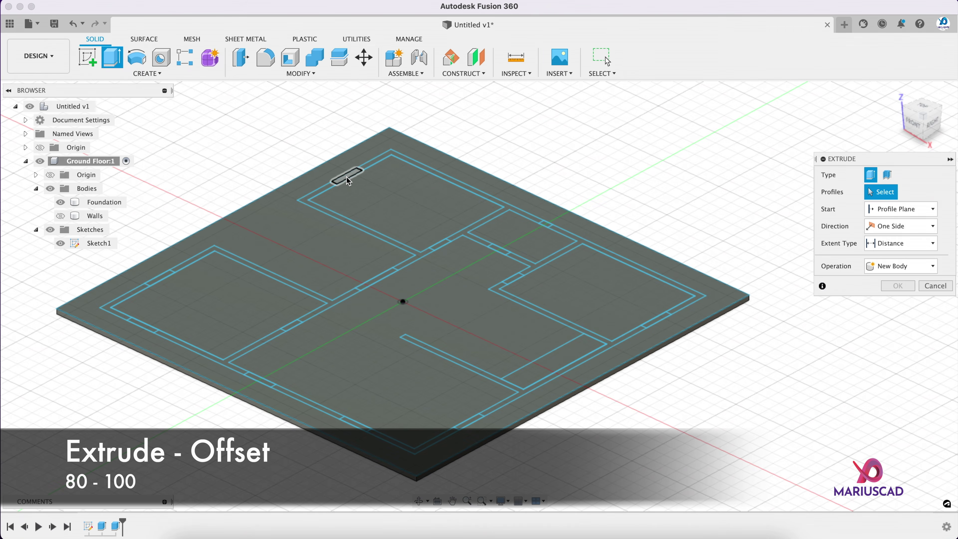
{"action": "left_click", "coordinate": [347, 181]}
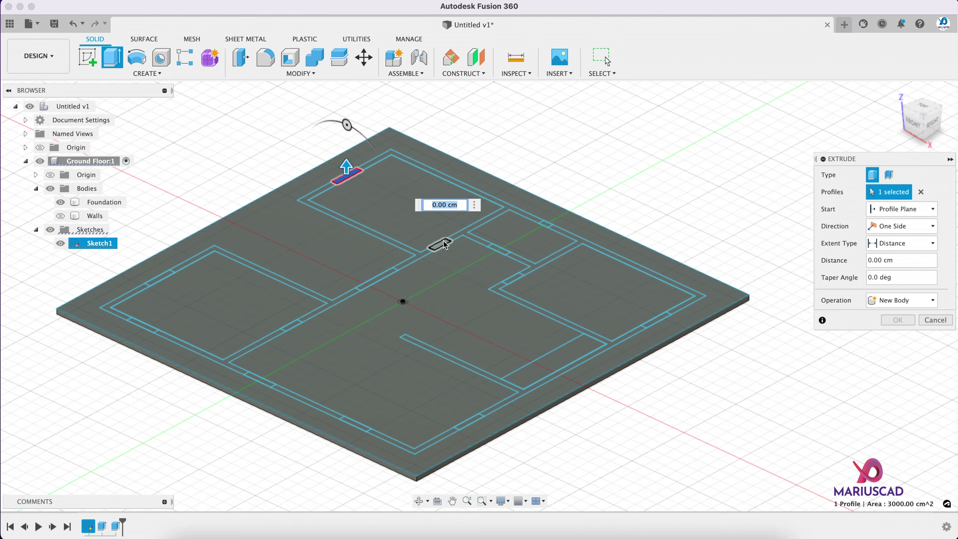
{"action": "left_click", "coordinate": [445, 245]}
{"action": "scroll", "coordinate": [443, 244], "scroll_direction": "up", "scroll_amount": 1}
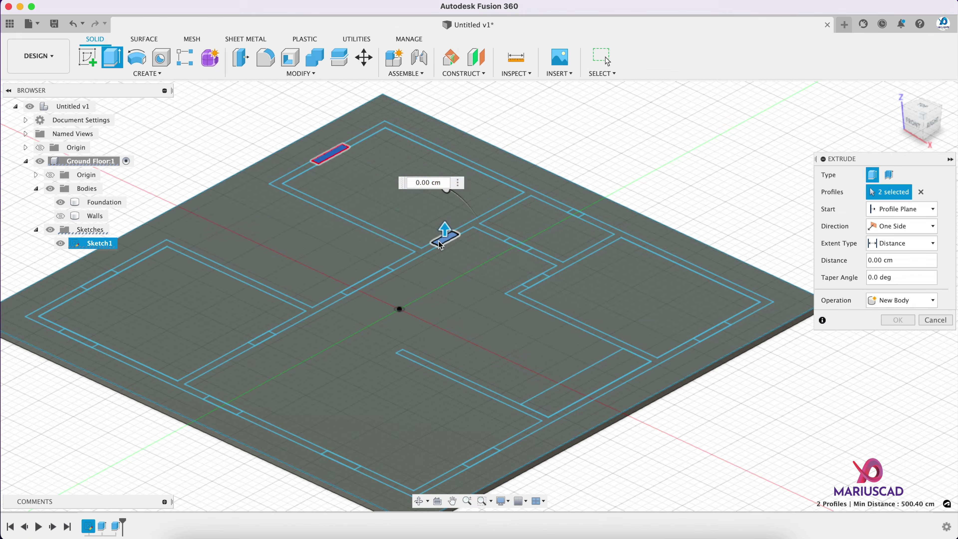
{"action": "left_click", "coordinate": [439, 245]}
{"action": "left_click", "coordinate": [97, 278]}
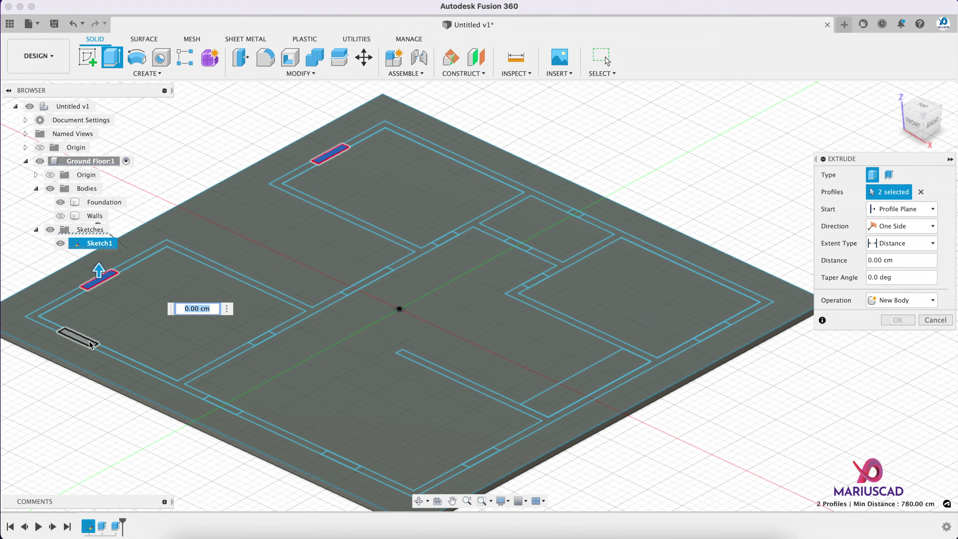
{"action": "left_click", "coordinate": [91, 345]}
{"action": "left_click", "coordinate": [231, 409]}
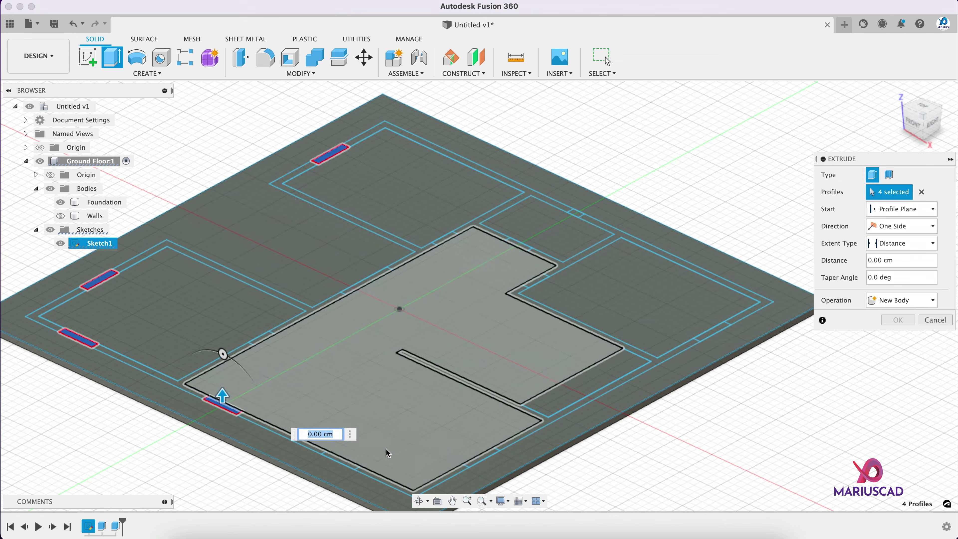
{"action": "middle_click_drag", "start_coordinate": [389, 467], "coordinate": [382, 437]}
{"action": "left_click", "coordinate": [333, 431]}
{"action": "left_click", "coordinate": [485, 428]}
{"action": "left_click", "coordinate": [705, 302]}
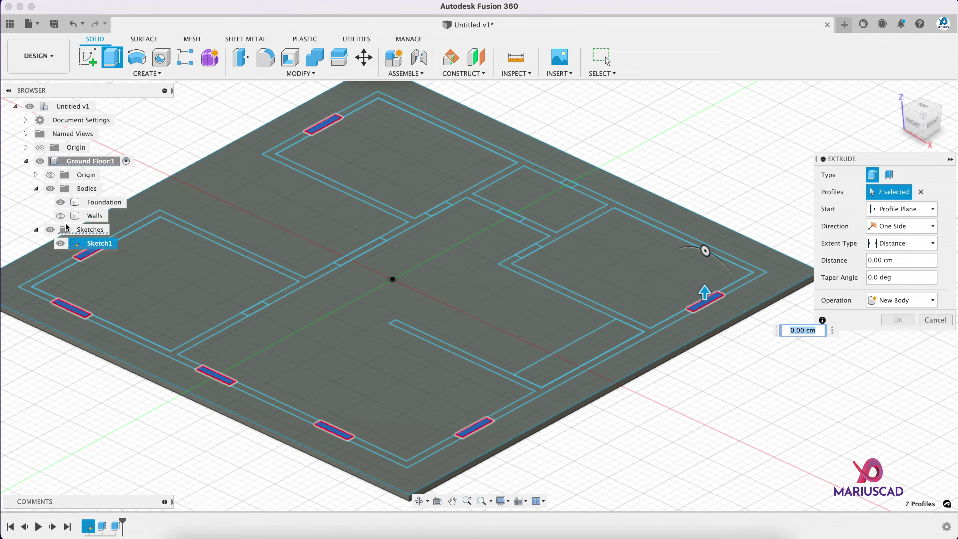
- Show the Walls body and cut the seven selected window profiles through it, 100 cm high from an 80 cm start offset
{"action": "left_click", "coordinate": [60, 218]}
{"action": "scroll", "coordinate": [754, 136], "scroll_direction": "down", "scroll_amount": 2}
{"action": "middle_click_drag", "start_coordinate": [755, 136], "coordinate": [662, 287]}
{"action": "left_click", "coordinate": [905, 227]}
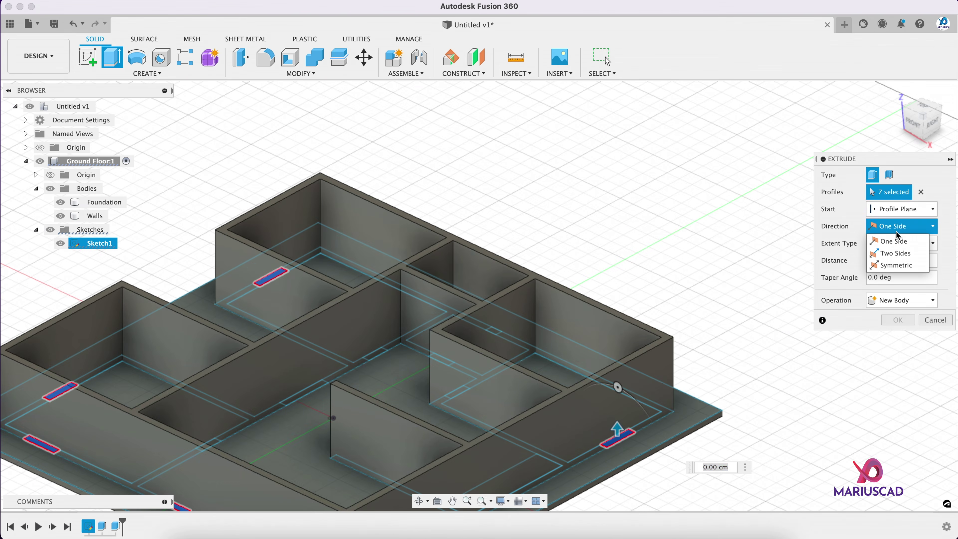
{"action": "left_click", "coordinate": [905, 209]}
{"action": "left_click", "coordinate": [909, 238]}
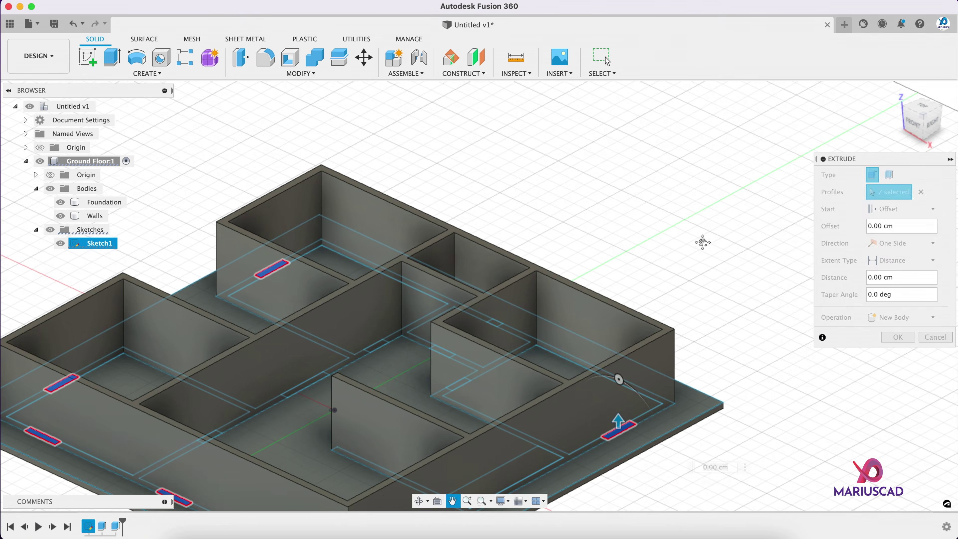
{"action": "left_click", "coordinate": [905, 226]}
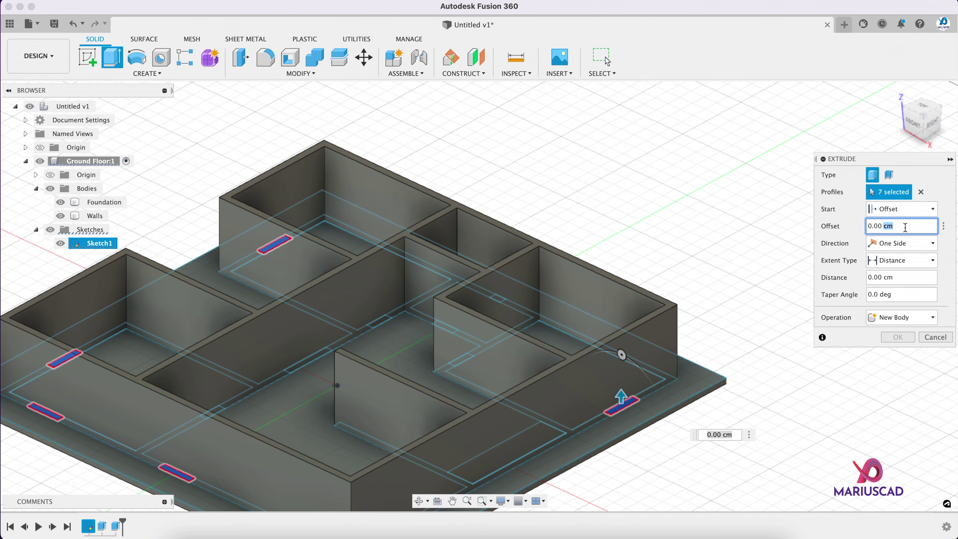
{"action": "left_click", "coordinate": [844, 222]}
{"action": "key", "text": "Tab"}
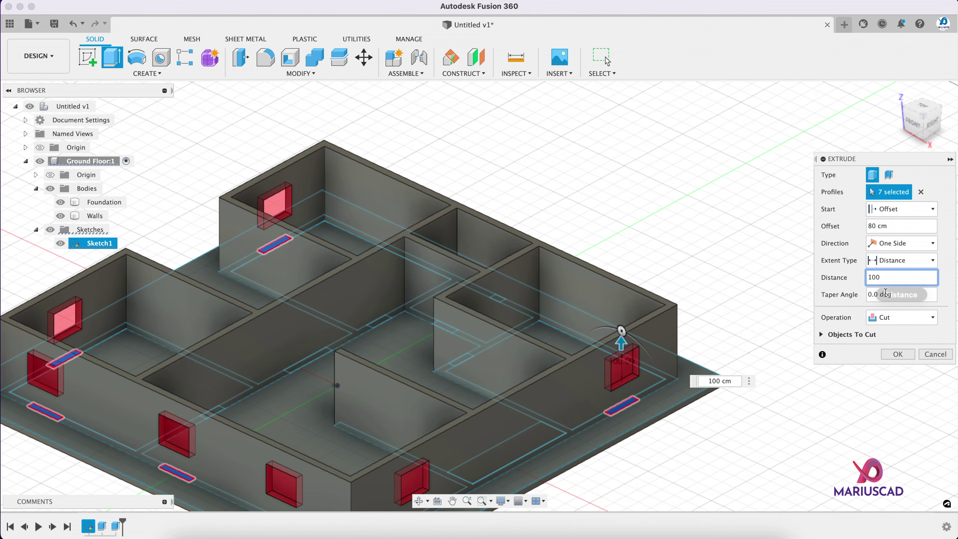
{"action": "left_click", "coordinate": [898, 355]}
{"action": "middle_click_drag", "start_coordinate": [700, 361], "coordinate": [801, 292]}
{"action": "middle_click_drag", "start_coordinate": [739, 403], "coordinate": [754, 387], "text": "shift"}
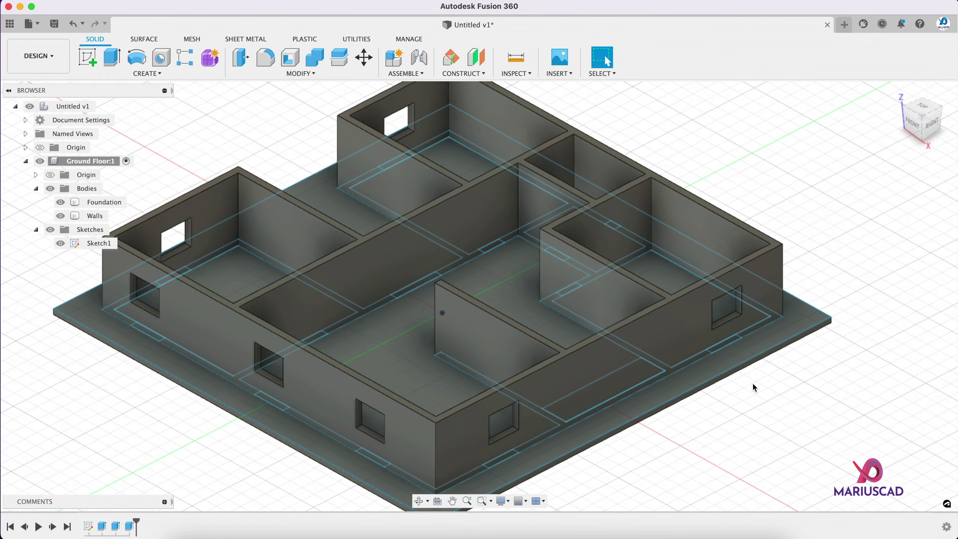
{"action": "mouse_move", "coordinate": [840, 242]}
{"action": "middle_mouse_down", "text": "shift"}
{"action": "mouse_move", "coordinate": [879, 229]}
{"action": "mouse_move", "coordinate": [847, 240]}
{"action": "middle_mouse_up", "text": "shift"}
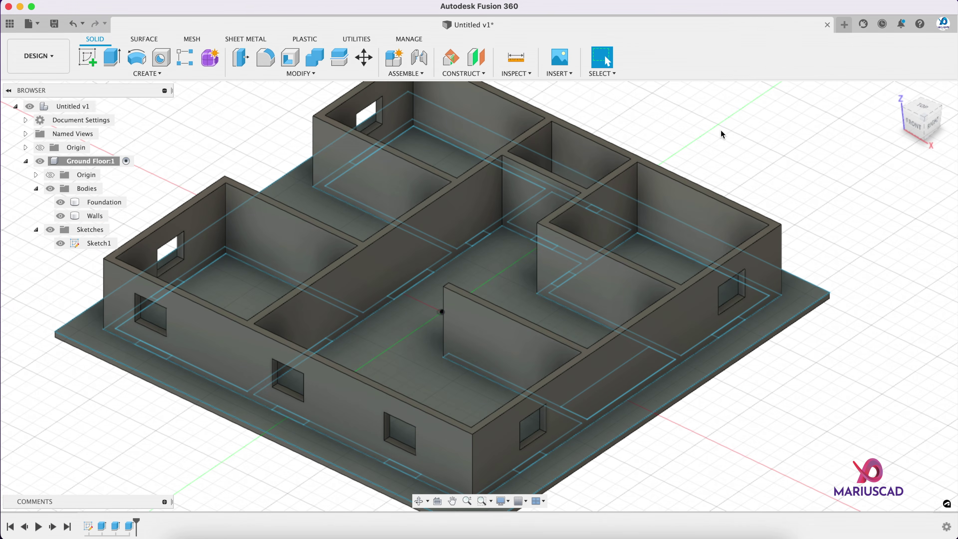
- Cut the small window rectangle in the back wall through the Walls body, 40 cm high from a 160 cm start offset
{"action": "left_click", "coordinate": [60, 216]}
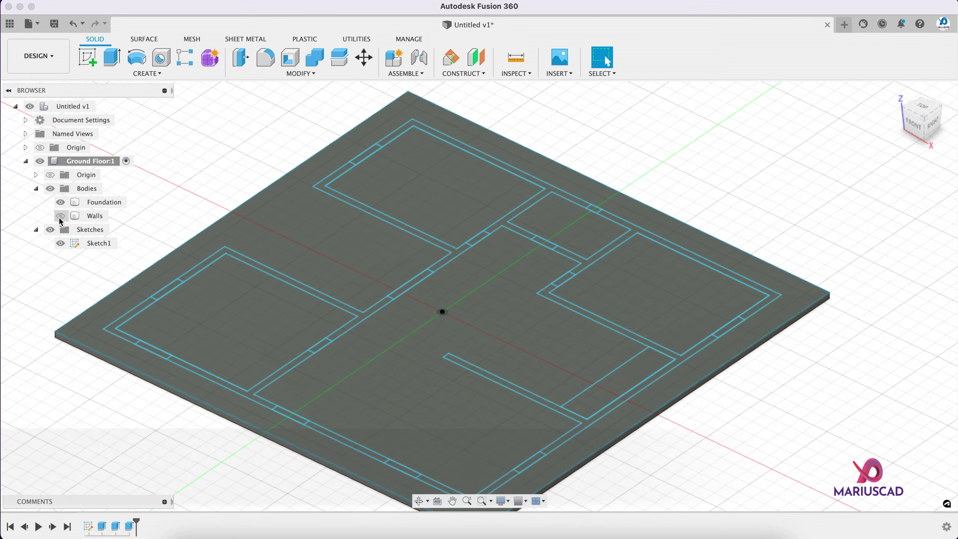
{"action": "key", "text": "e"}
{"action": "left_click", "coordinate": [595, 207]}
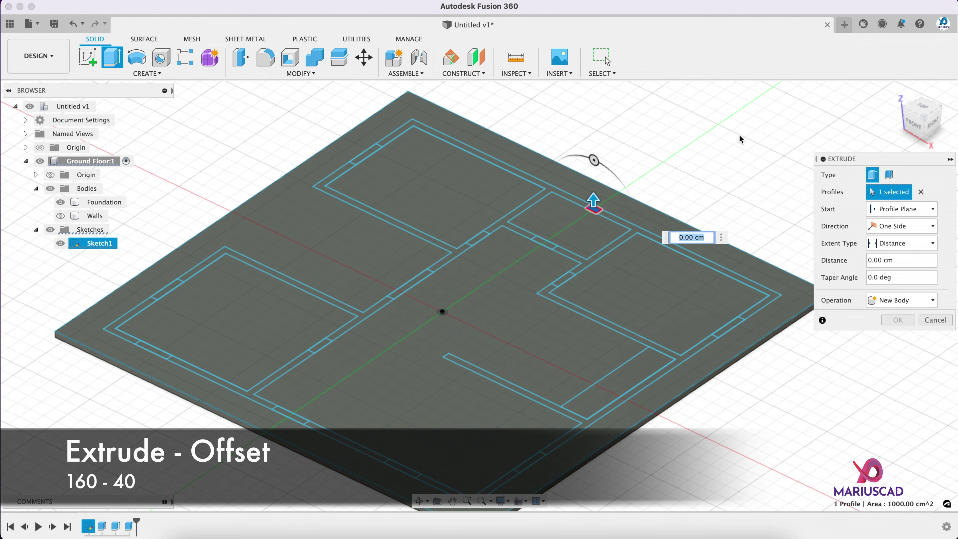
{"action": "left_click", "coordinate": [916, 209]}
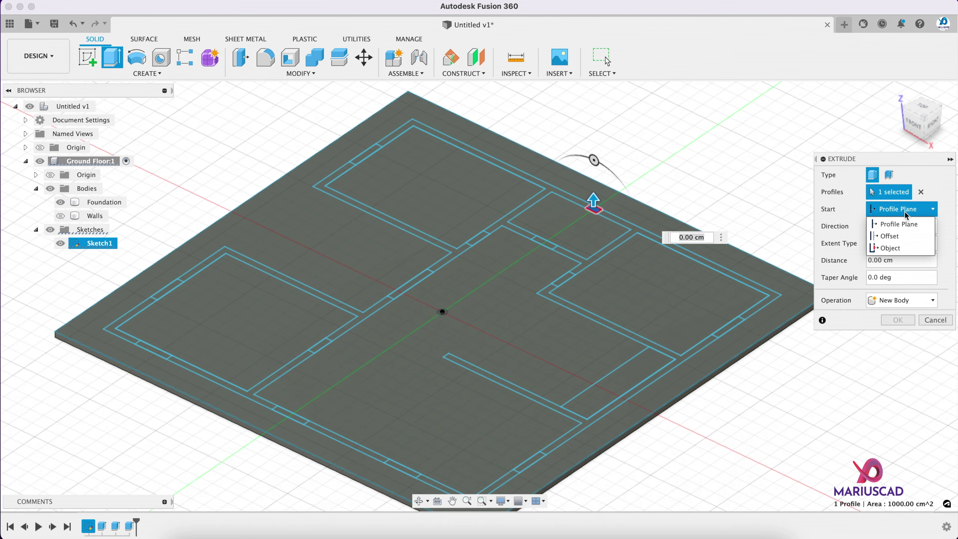
{"action": "left_click", "coordinate": [907, 236]}
{"action": "left_click", "coordinate": [60, 215]}
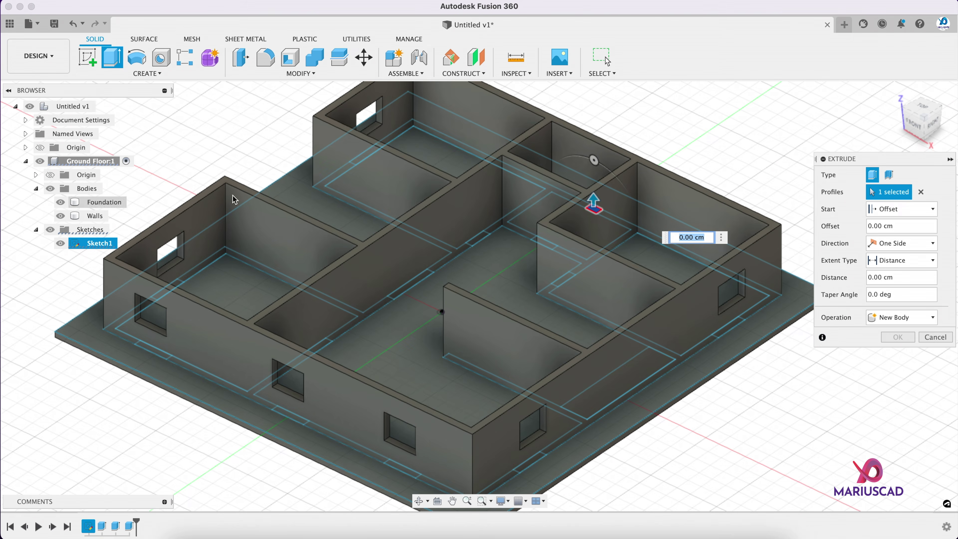
{"action": "left_click", "coordinate": [908, 226]}
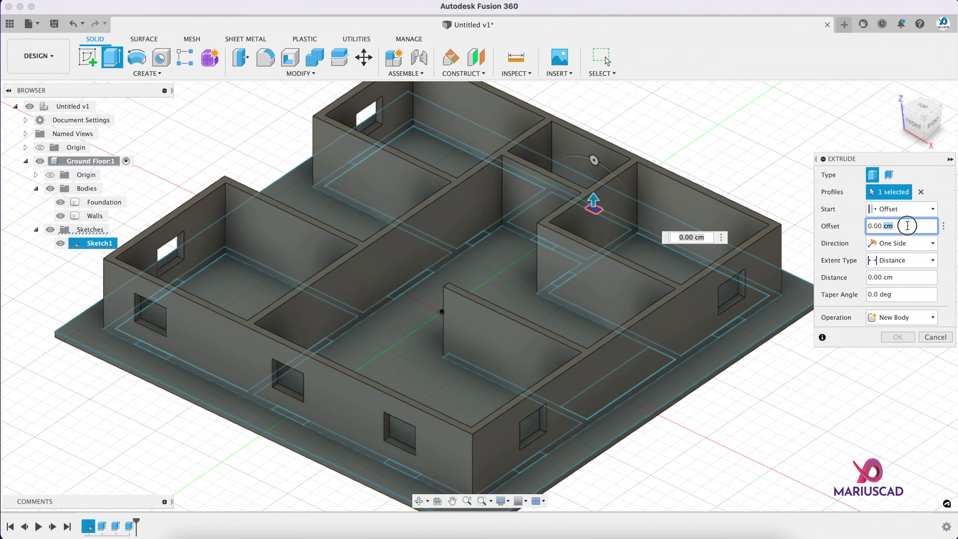
{"action": "type", "text": "160"}
{"action": "key", "text": "Tab"}
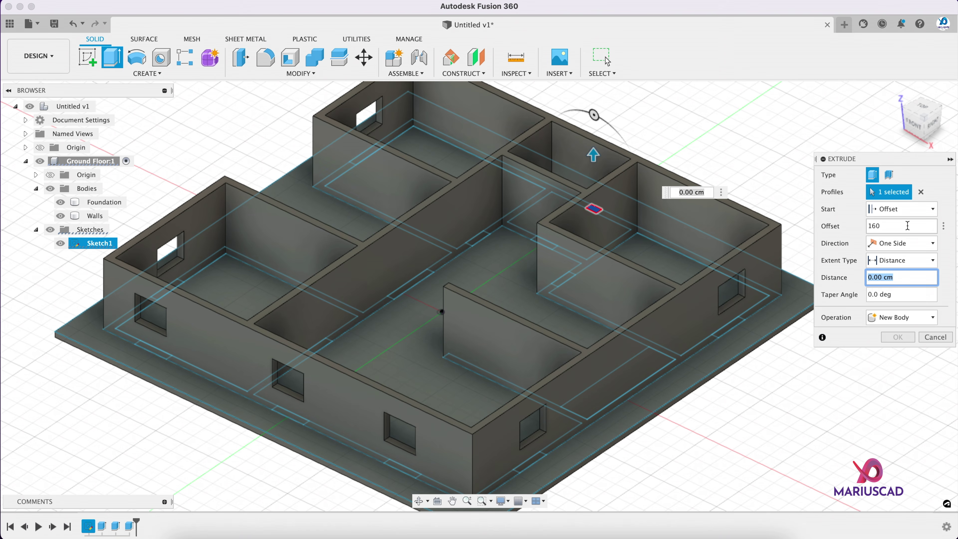
{"action": "key", "text": "Return"}
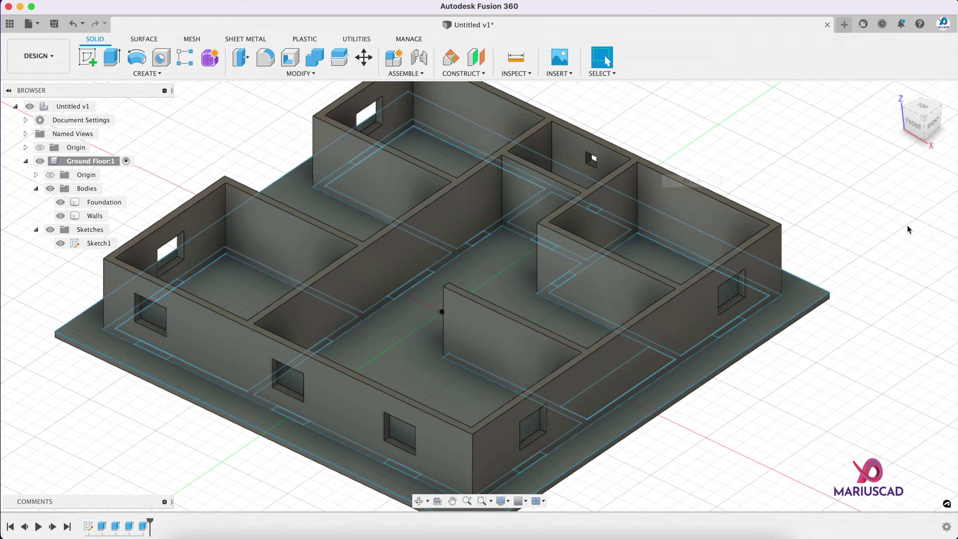
{"action": "middle_click_drag", "start_coordinate": [826, 245], "coordinate": [617, 332], "text": "shift"}
- Hide the Walls body and select the five door rectangles in the interior walls as Extrude profiles
{"action": "left_click", "coordinate": [61, 216]}
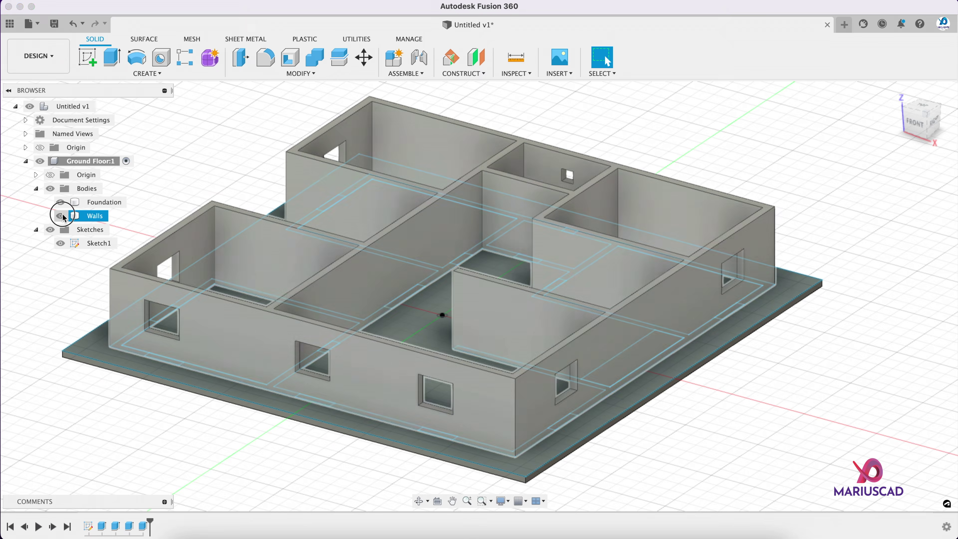
{"action": "key", "text": "e"}
{"action": "left_click", "coordinate": [462, 259]}
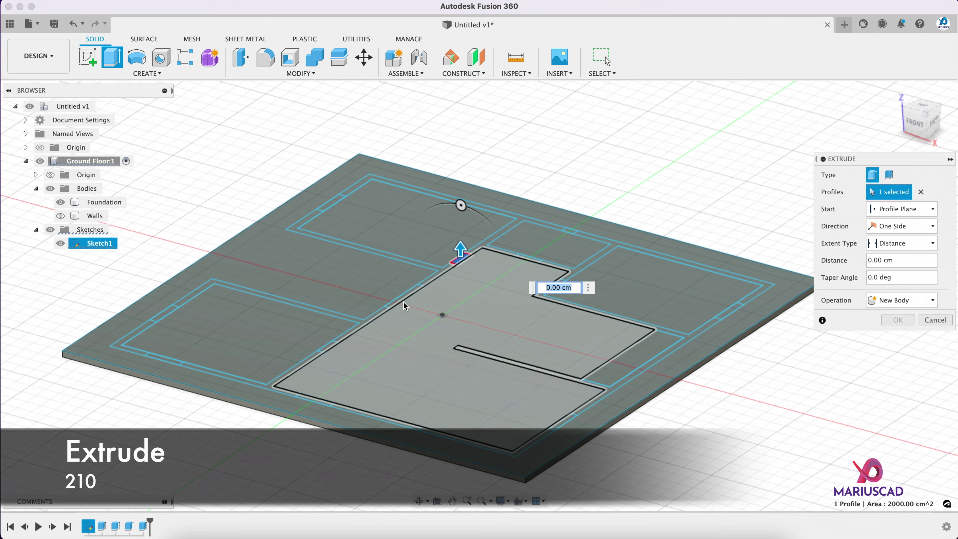
{"action": "left_click", "coordinate": [402, 296]}
{"action": "left_click", "coordinate": [332, 345]}
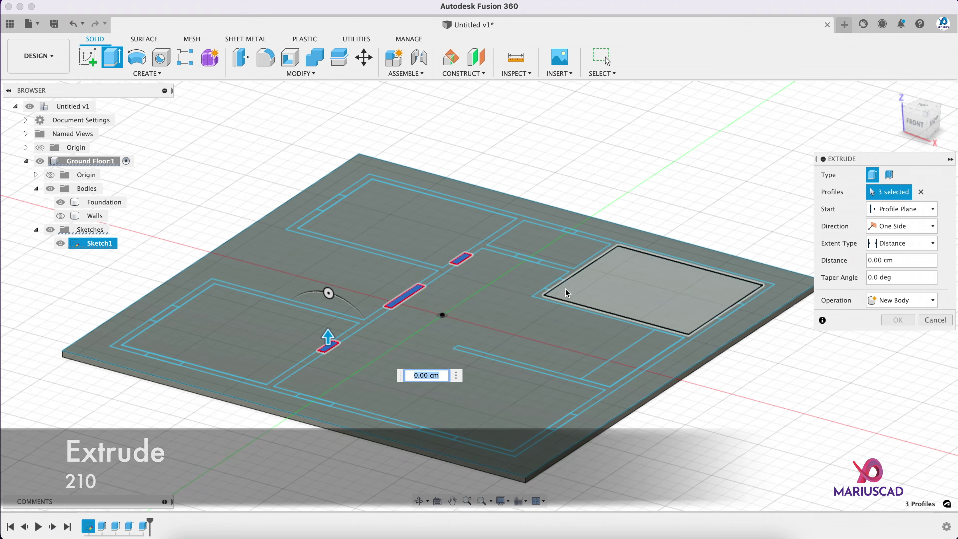
{"action": "left_click", "coordinate": [556, 282]}
{"action": "left_click", "coordinate": [524, 363]}
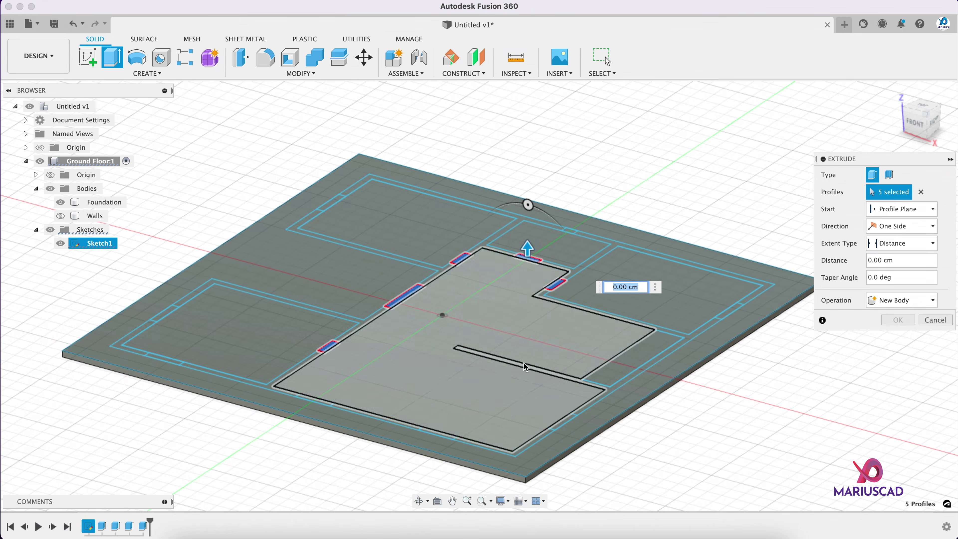
{"action": "middle_click_drag", "start_coordinate": [508, 336], "coordinate": [501, 338], "text": "shift"}
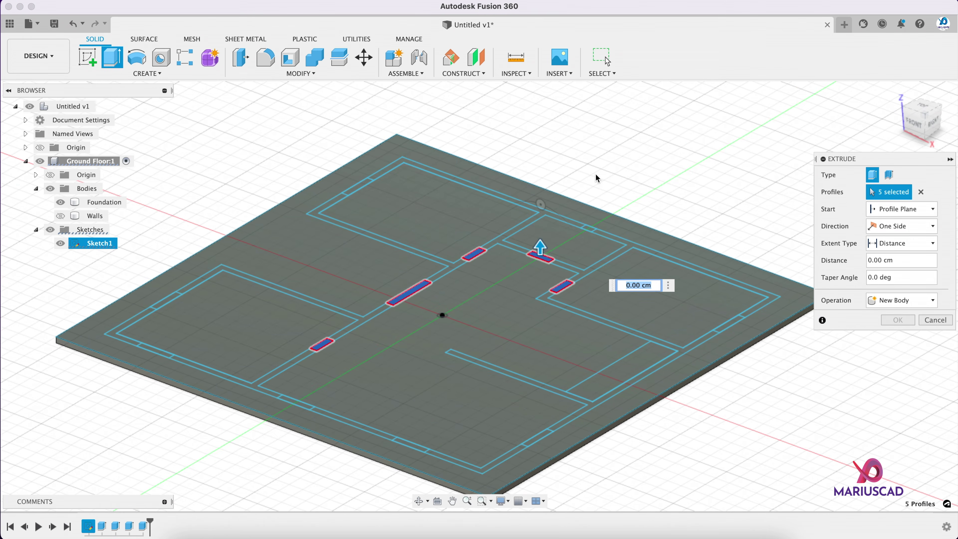
- Show the Walls body and cut the five selected door profiles through it to a height of 210 cm
{"action": "left_click", "coordinate": [60, 215]}
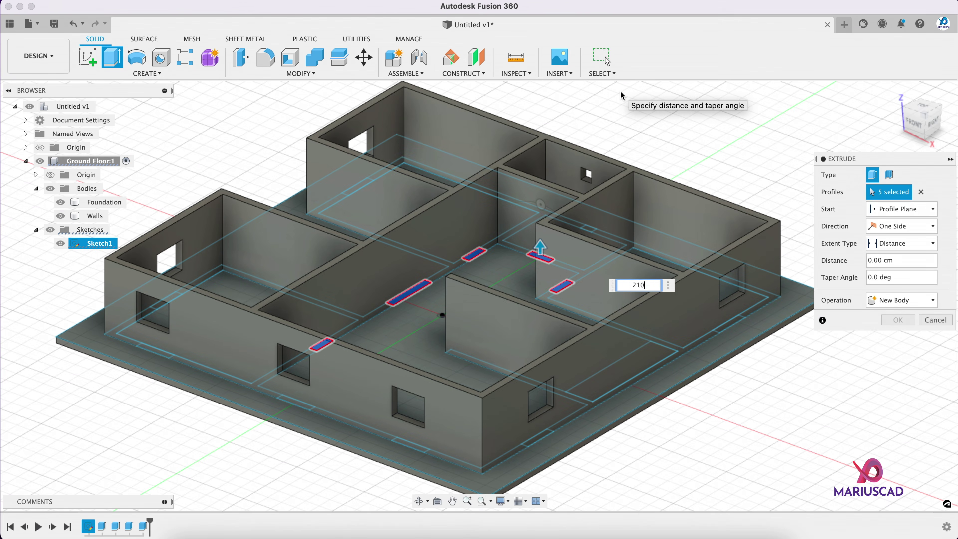
{"action": "type", "text": "210"}
{"action": "key", "text": "Return"}
{"action": "key", "text": "Return"}
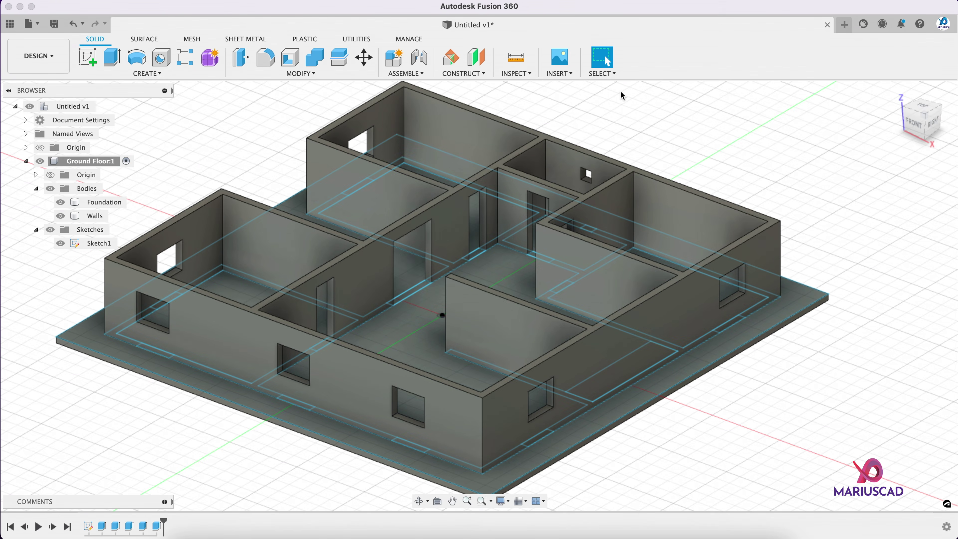
- Hide Sketch1 and examine the window and door openings in the walls from different sides
{"action": "left_click", "coordinate": [60, 243]}
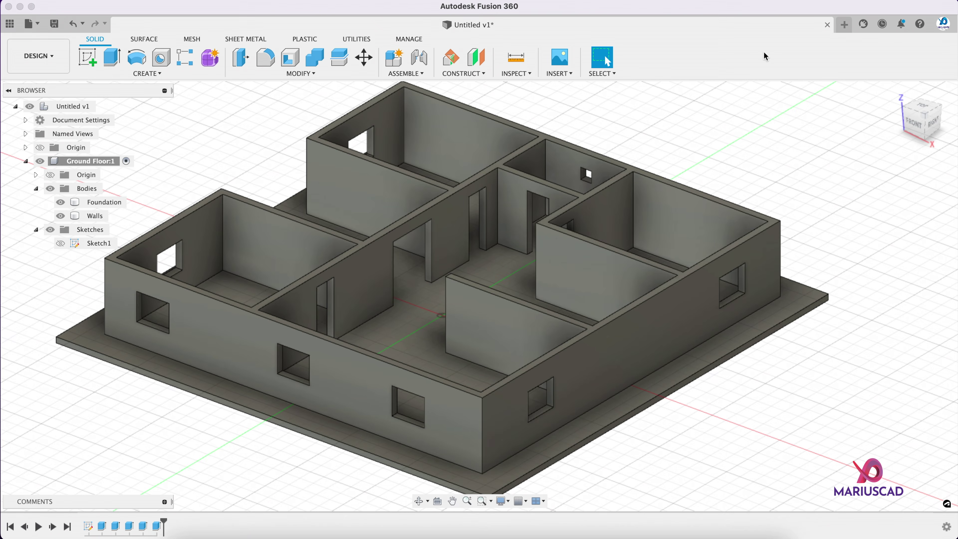
{"action": "middle_click_drag", "start_coordinate": [803, 159], "coordinate": [742, 238], "text": "shift"}
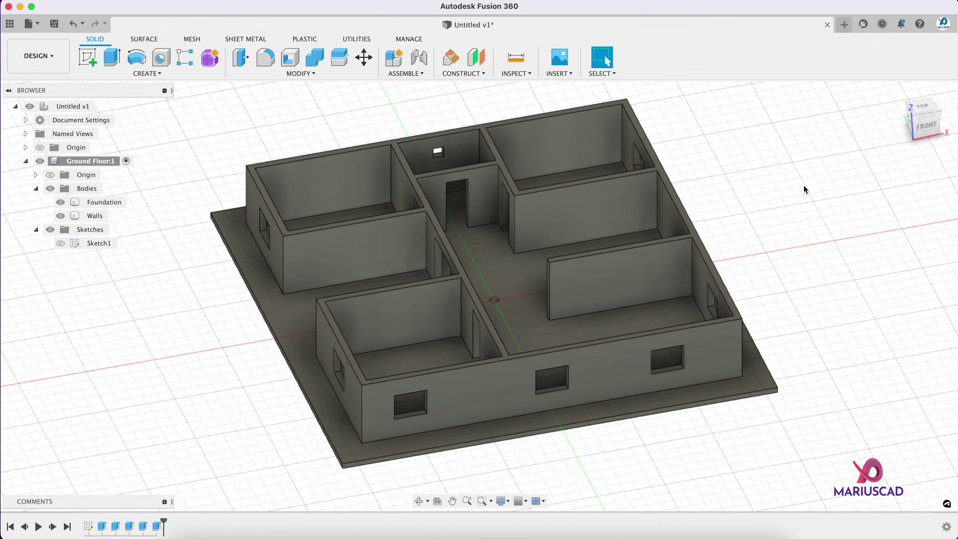
{"action": "middle_click_drag", "start_coordinate": [742, 211], "coordinate": [759, 214], "text": "shift"}
- Show Sketch1 and extrude the stair rectangle between the two interior walls 30 cm from a 110 cm start offset as a new body
{"action": "left_click", "coordinate": [60, 244]}
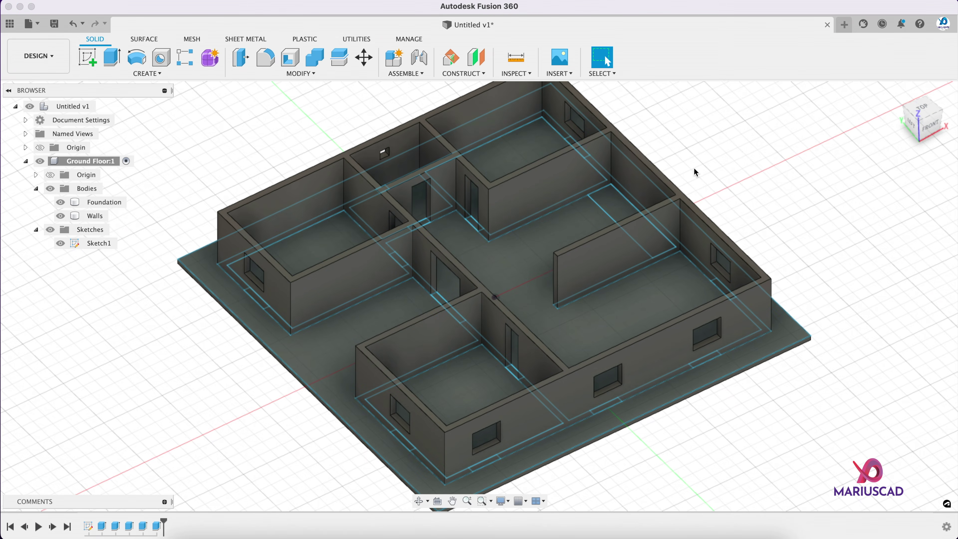
{"action": "middle_click_drag", "start_coordinate": [716, 176], "coordinate": [689, 203]}
{"action": "key", "text": "e"}
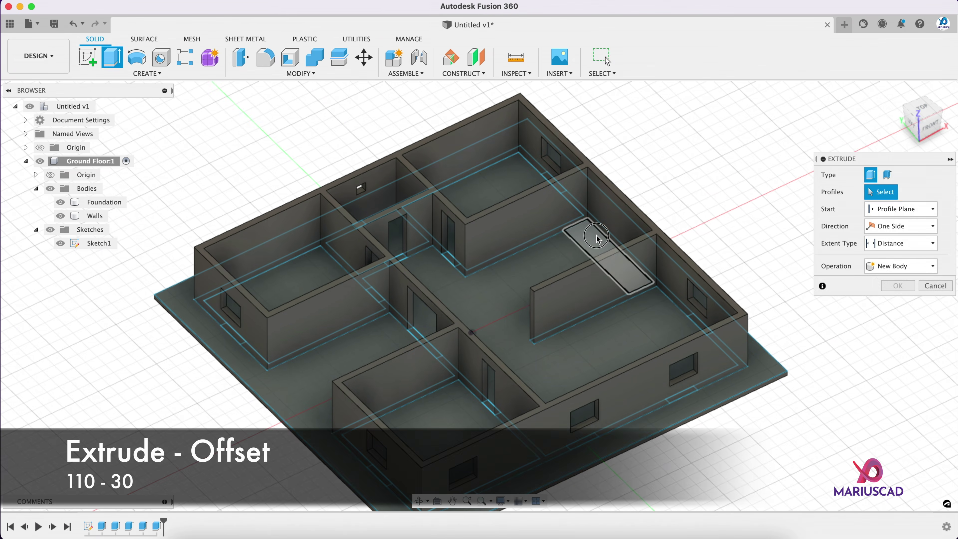
{"action": "left_click", "coordinate": [604, 252]}
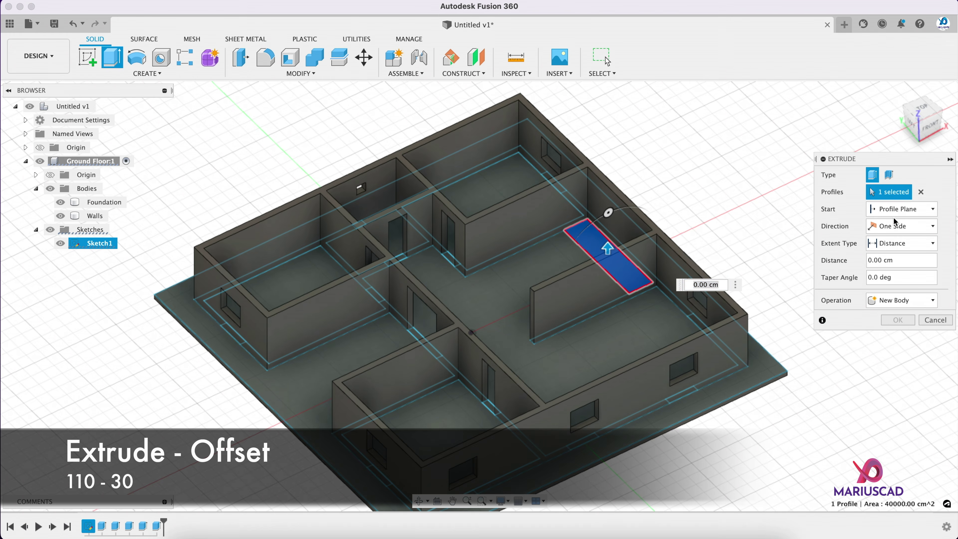
{"action": "left_click", "coordinate": [901, 209]}
{"action": "left_click", "coordinate": [890, 233]}
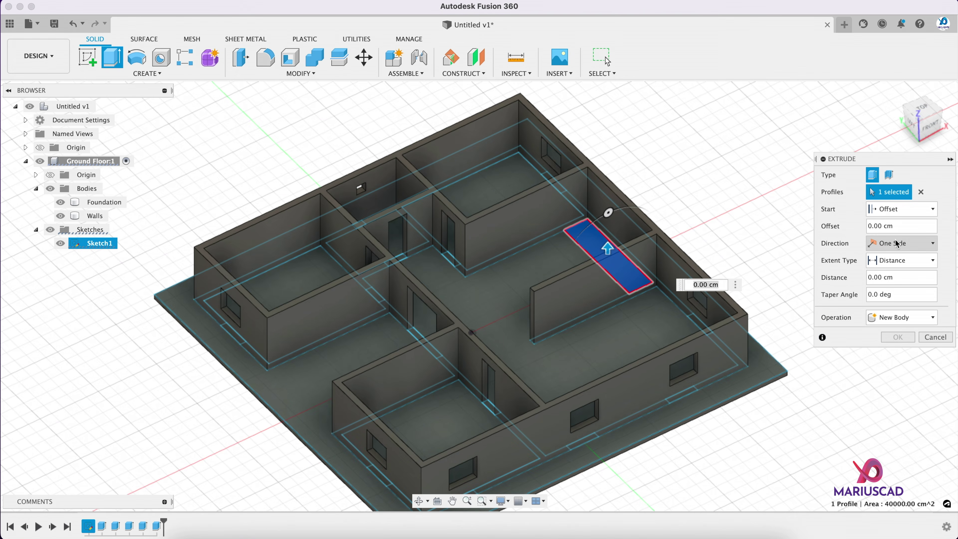
{"action": "left_click", "coordinate": [886, 226]}
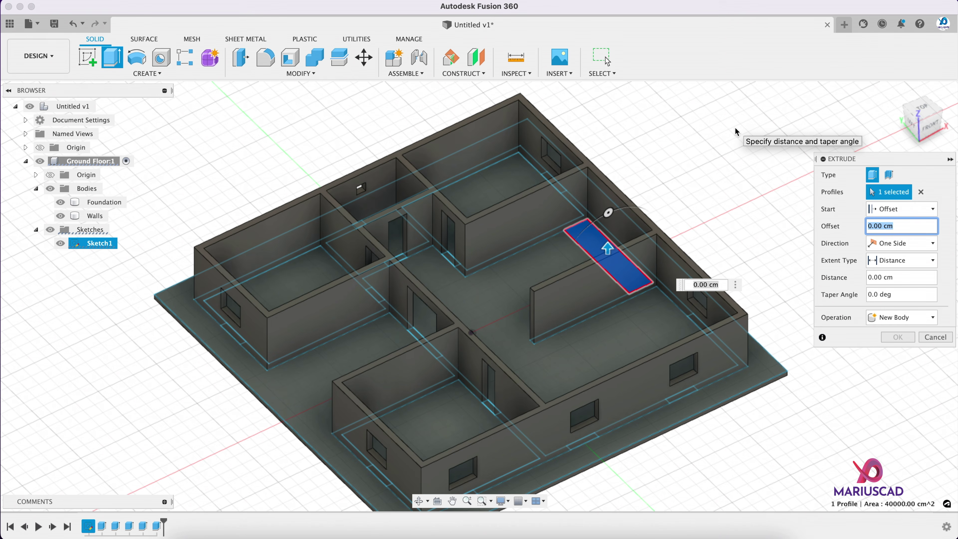
{"action": "type", "text": "110"}
{"action": "key", "text": "Tab"}
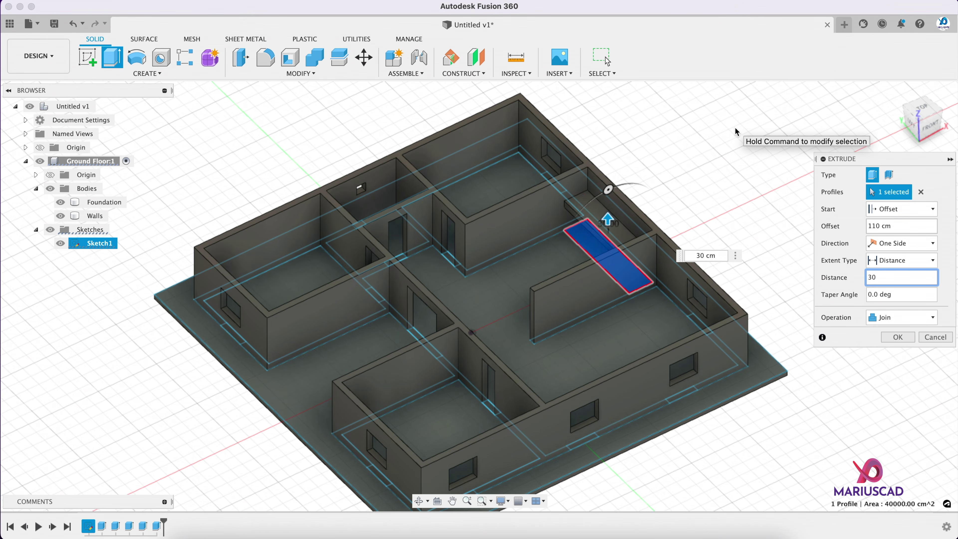
{"action": "left_click", "coordinate": [901, 317]}
{"action": "left_click", "coordinate": [898, 369]}
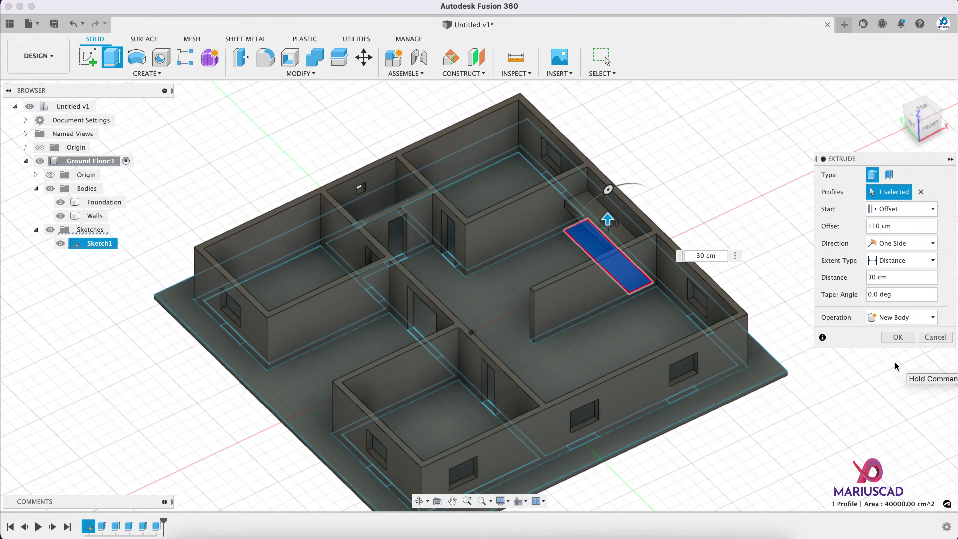
{"action": "left_click", "coordinate": [898, 337]}
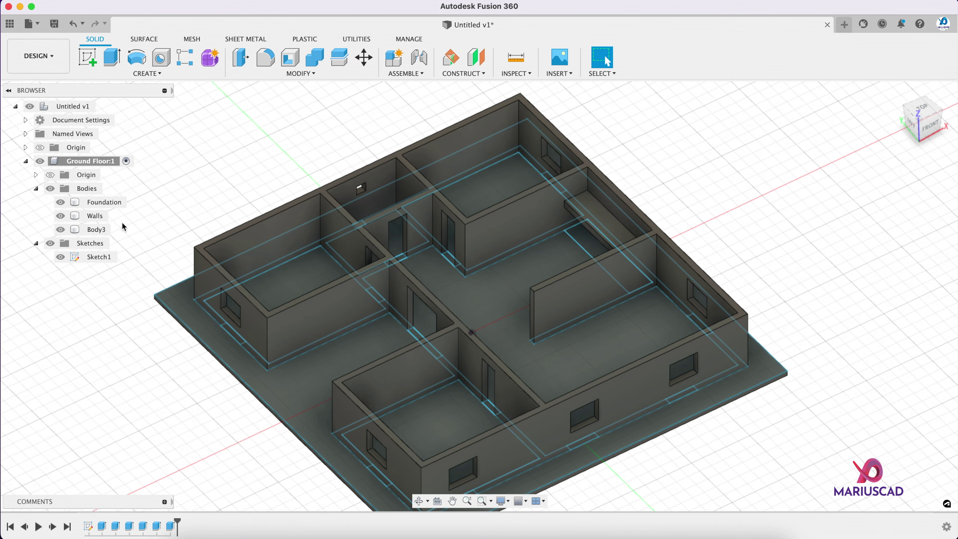
- Hide Sketch1 and rename the newly extruded body as Stairs
{"action": "left_click", "coordinate": [61, 257]}
{"action": "left_click", "coordinate": [98, 231]}
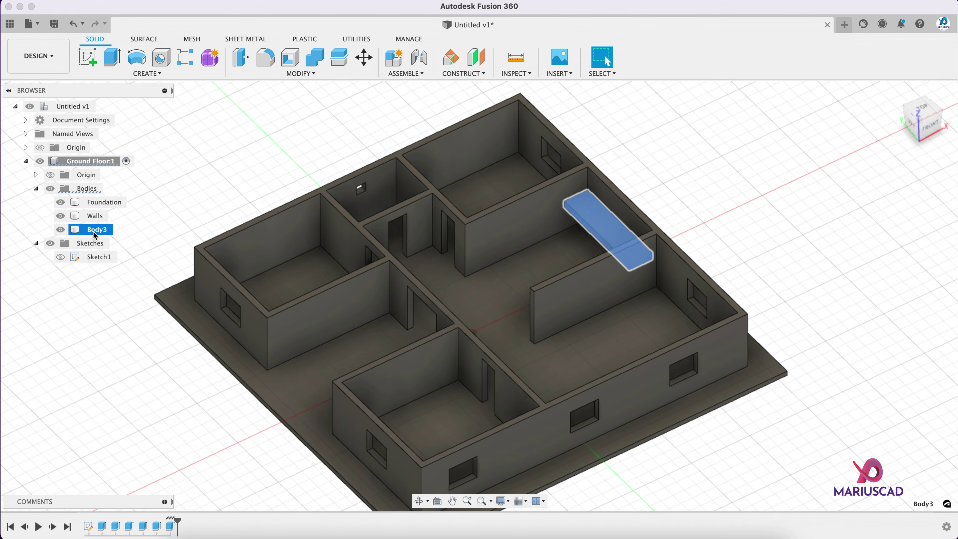
{"action": "left_click", "coordinate": [96, 231]}
{"action": "type", "text": "Stia"}
{"action": "key", "text": "BackSpace"}
{"action": "key", "text": "BackSpace"}
{"action": "type", "text": "airs"}
{"action": "key", "text": "Return"}
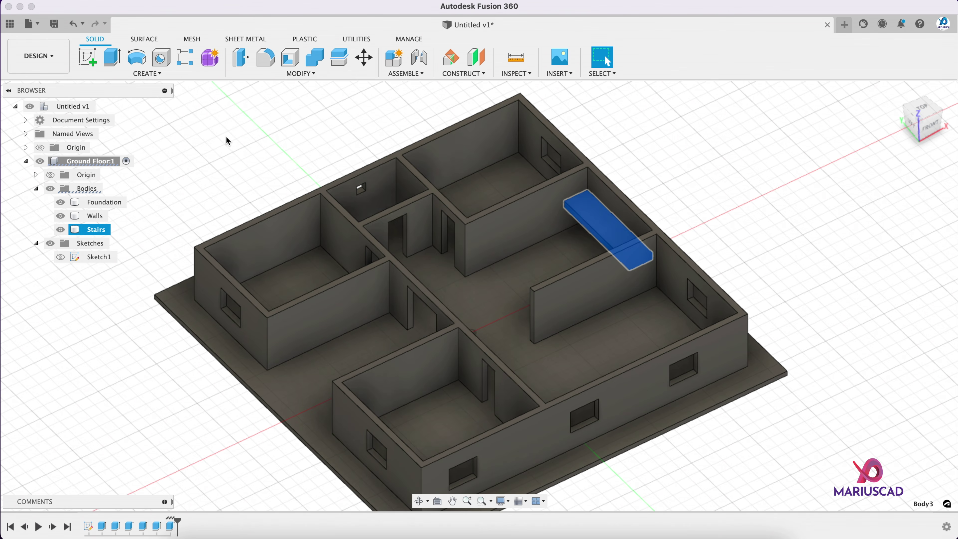
- Hide the Walls and Foundation bodies so only the Stairs body is shown
{"action": "left_click", "coordinate": [60, 216]}
{"action": "left_click", "coordinate": [60, 202]}
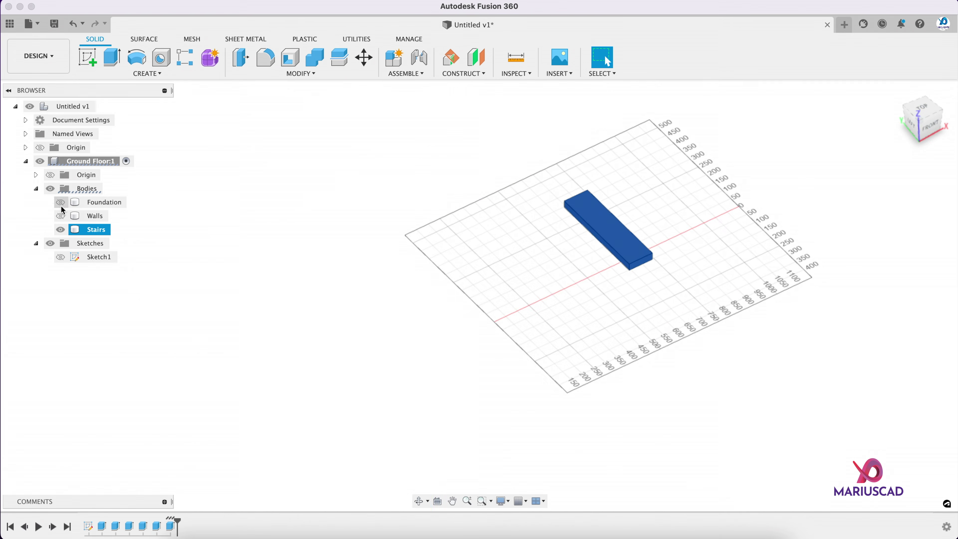
{"action": "middle_click_drag", "start_coordinate": [610, 323], "coordinate": [582, 287], "text": "shift"}
{"action": "scroll", "coordinate": [625, 248], "scroll_direction": "up", "scroll_amount": 10}
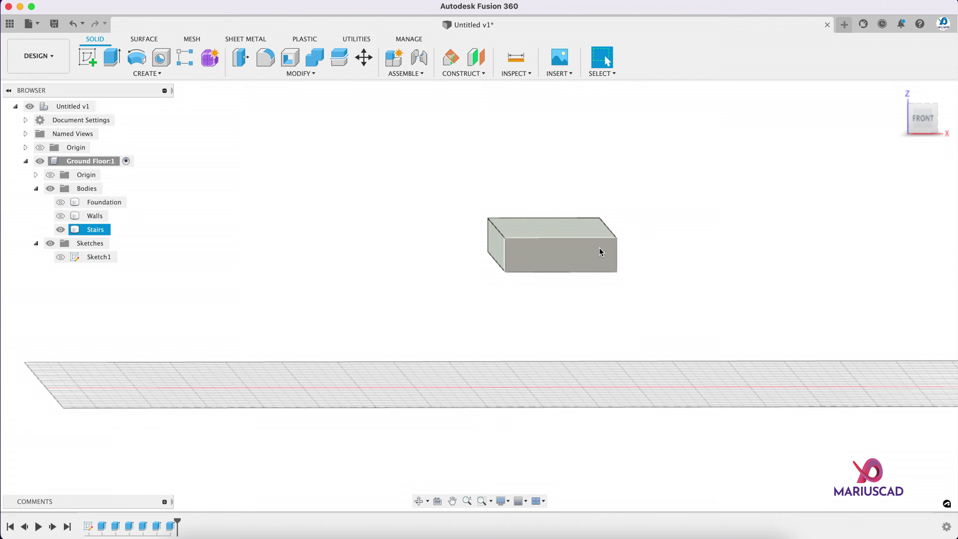
- Create a sketch on the front end face of the Stairs slab and view it straight from the front
{"action": "left_click", "coordinate": [560, 262]}
{"action": "mouse_move", "coordinate": [620, 334]}
{"action": "middle_mouse_down", "text": "shift"}
{"action": "mouse_move", "coordinate": [663, 342]}
{"action": "mouse_move", "coordinate": [625, 339]}
{"action": "middle_mouse_up", "text": "shift"}
{"action": "right_click", "coordinate": [589, 273]}
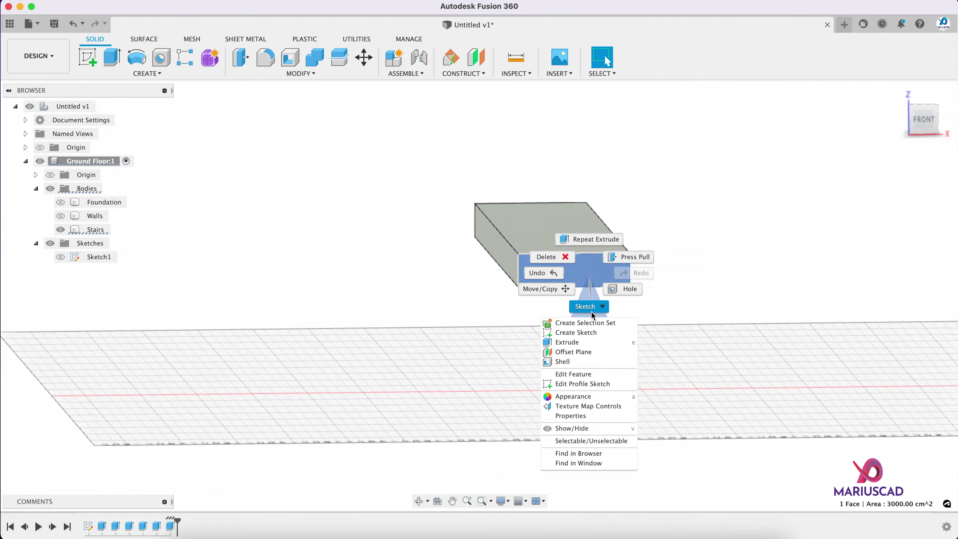
{"action": "left_click", "coordinate": [592, 334]}
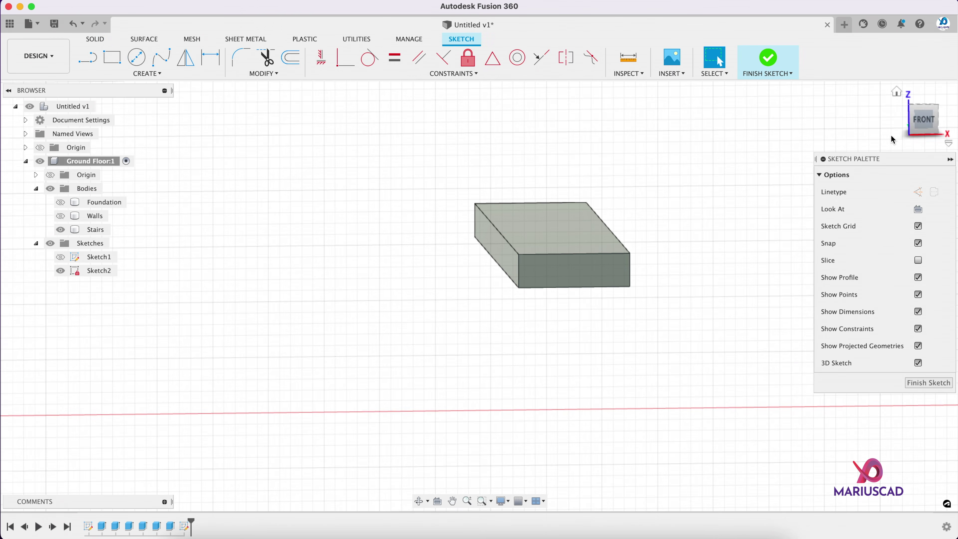
{"action": "left_click", "coordinate": [920, 129]}
{"action": "scroll", "coordinate": [516, 282], "scroll_direction": "down", "scroll_amount": 1}
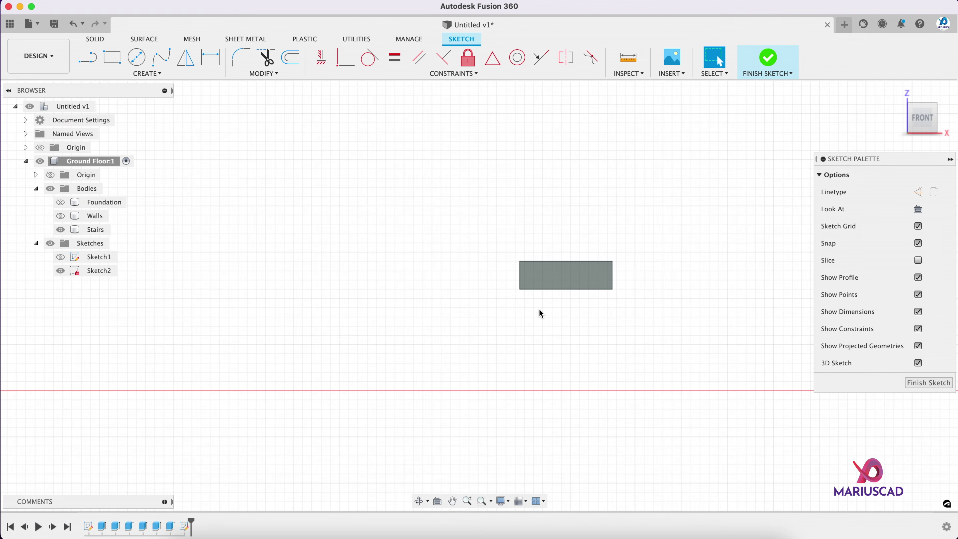
- Draw a two-point rectangle 30 cm wide and 22 cm high, extending left and down from the slab's lower-left corner
{"action": "key", "text": "r"}
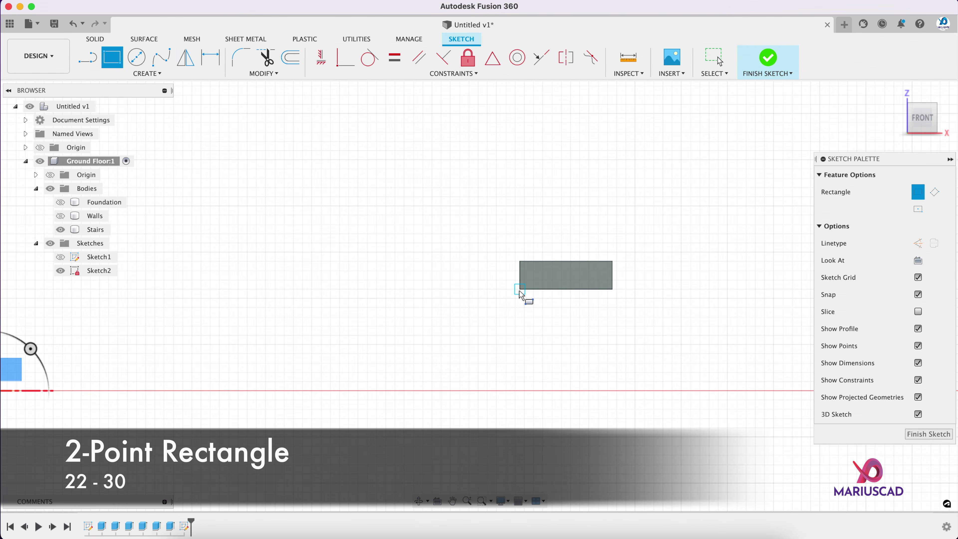
{"action": "left_click", "coordinate": [520, 290]}
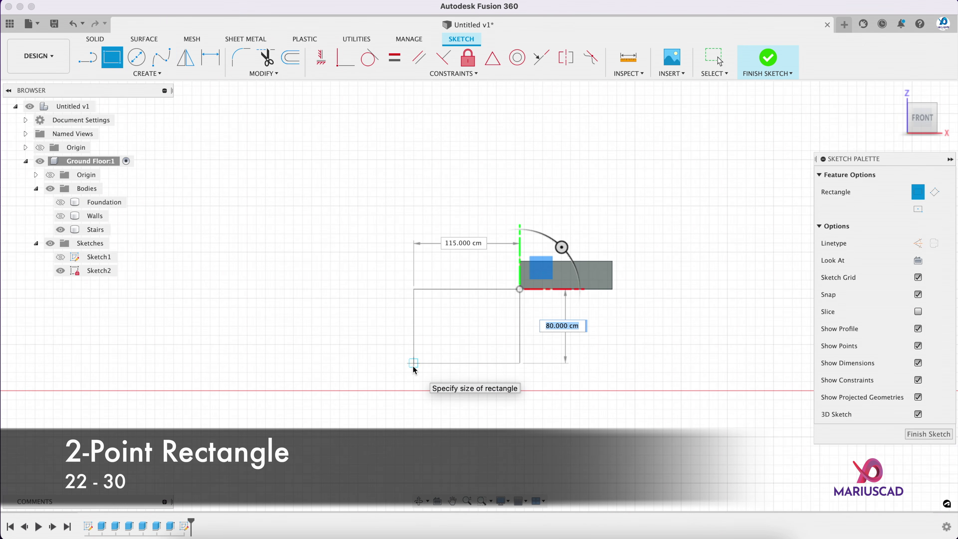
{"action": "type", "text": "22"}
{"action": "key", "text": "Tab"}
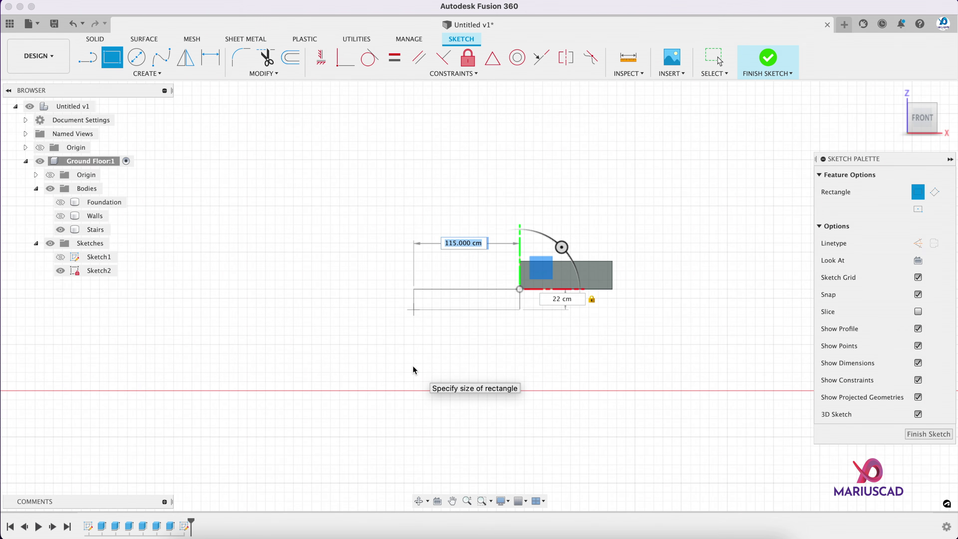
{"action": "type", "text": "30"}
{"action": "key", "text": "Return"}
{"action": "key", "text": "Escape"}
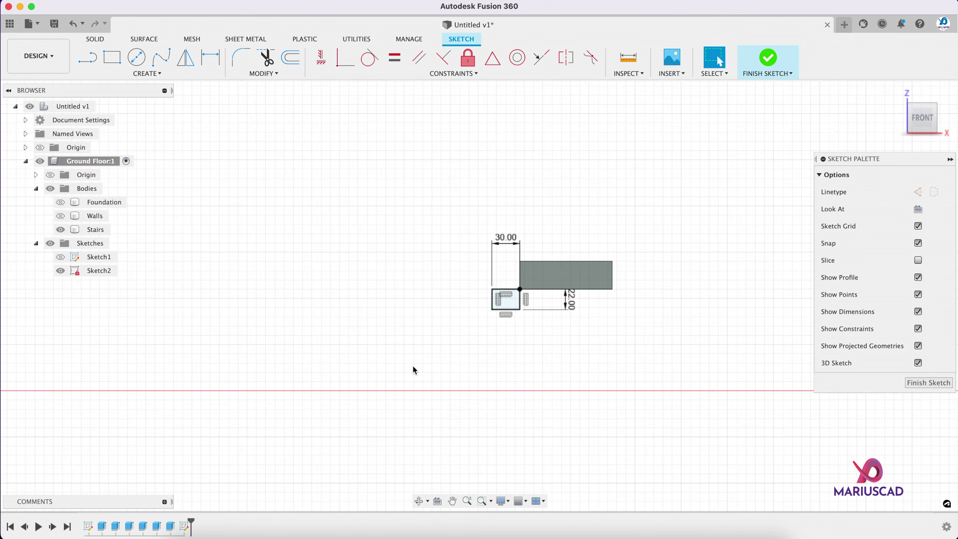
- Copy the step rectangle point to point from its upper-right corner to its lower-left corner
{"action": "scroll", "coordinate": [509, 277], "scroll_direction": "up", "scroll_amount": 5}
{"action": "mouse_move", "coordinate": [458, 288]}
{"action": "left_mouse_down"}
{"action": "mouse_move", "coordinate": [588, 378]}
{"action": "mouse_move", "coordinate": [552, 363]}
{"action": "left_mouse_up"}
{"action": "key", "text": "m"}
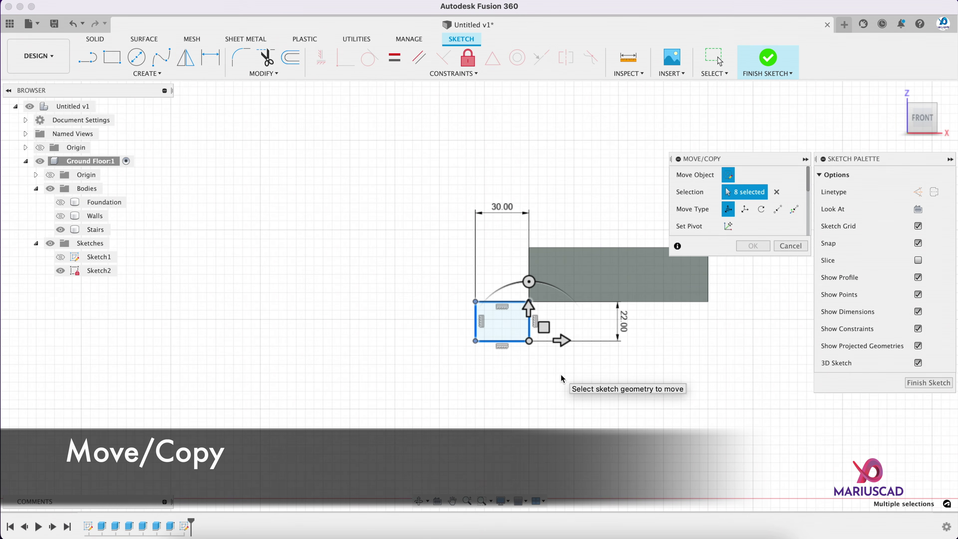
{"action": "left_click", "coordinate": [778, 210]}
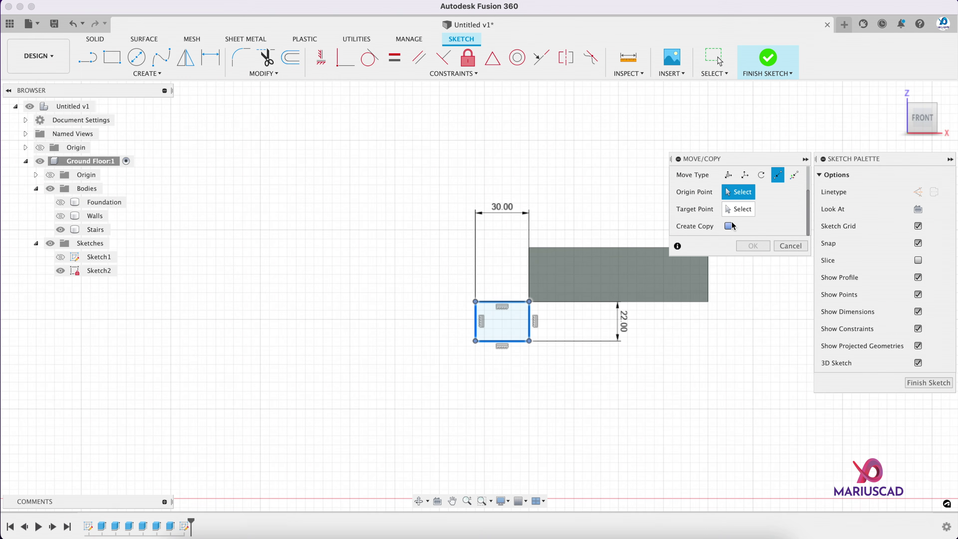
{"action": "left_click", "coordinate": [729, 226]}
{"action": "left_click", "coordinate": [746, 192]}
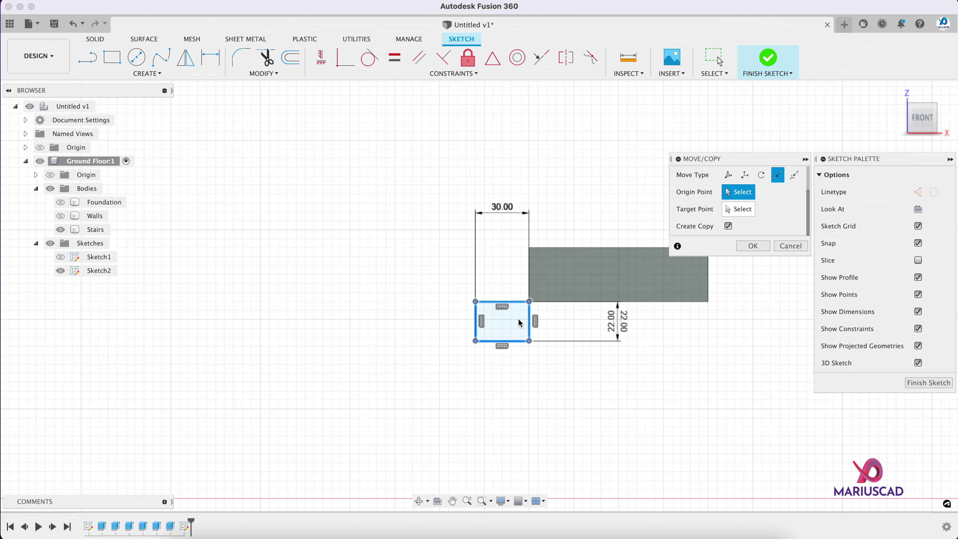
{"action": "left_click", "coordinate": [529, 301]}
{"action": "left_click", "coordinate": [474, 341]}
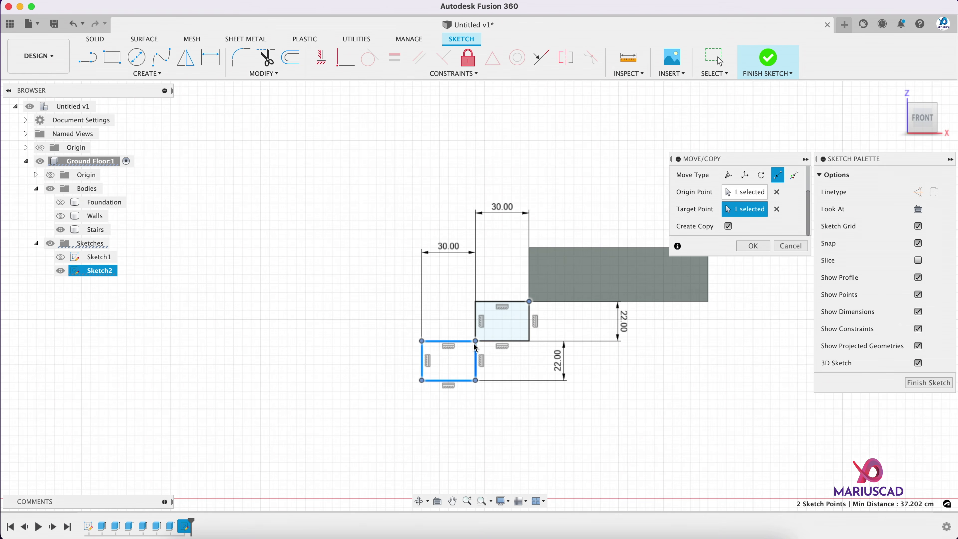
{"action": "left_click", "coordinate": [743, 249]}
- Copy both step rectangles point to point from the upper one's upper-right corner to the lower one's lower-left corner
{"action": "left_click_drag", "start_coordinate": [350, 239], "coordinate": [550, 403]}
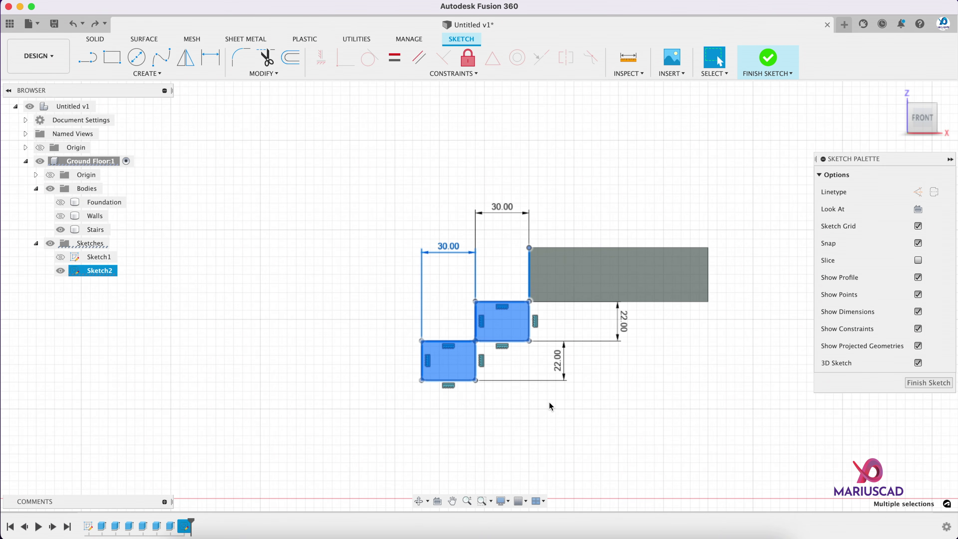
{"action": "key", "text": "m"}
{"action": "left_click", "coordinate": [778, 209]}
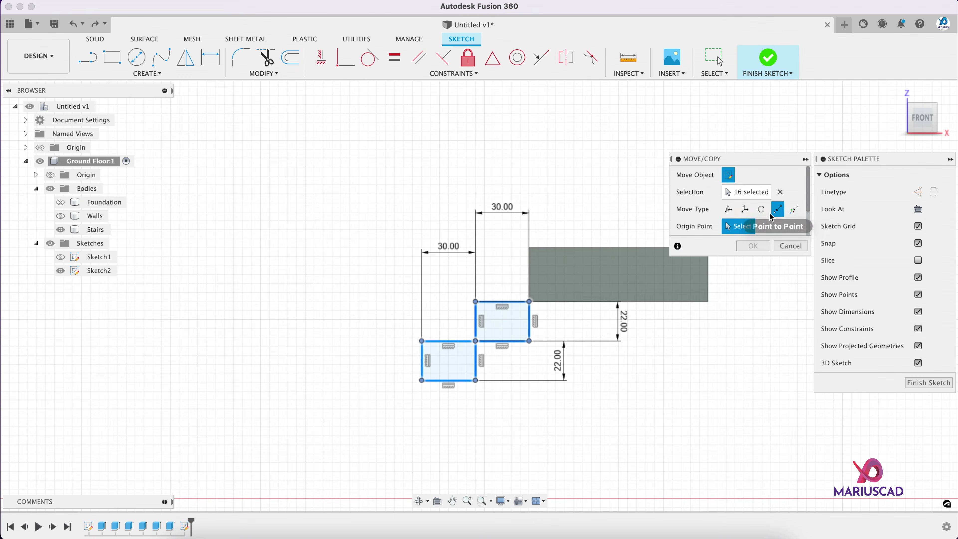
{"action": "scroll", "coordinate": [808, 223], "scroll_direction": "down", "scroll_amount": 2}
{"action": "left_click", "coordinate": [728, 226]}
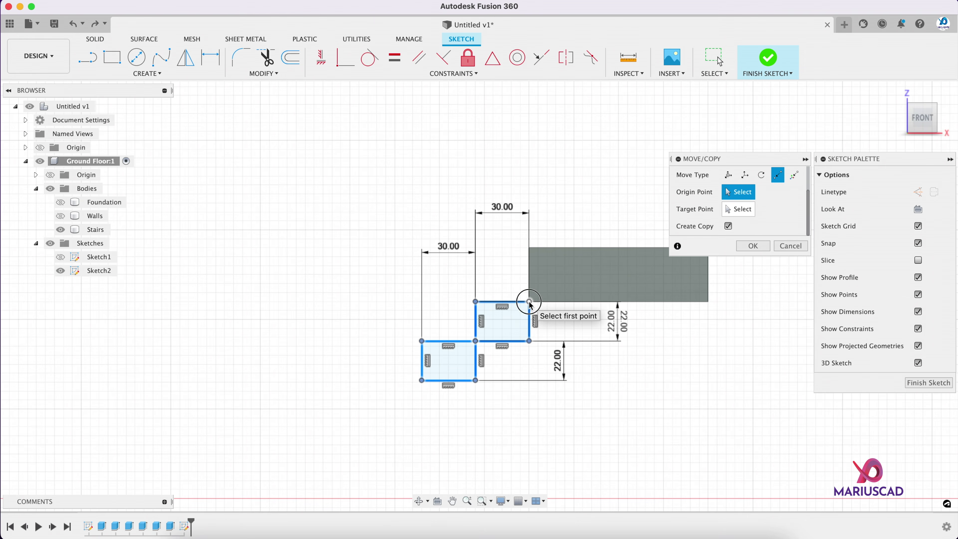
{"action": "left_click", "coordinate": [529, 302]}
{"action": "left_click", "coordinate": [422, 381]}
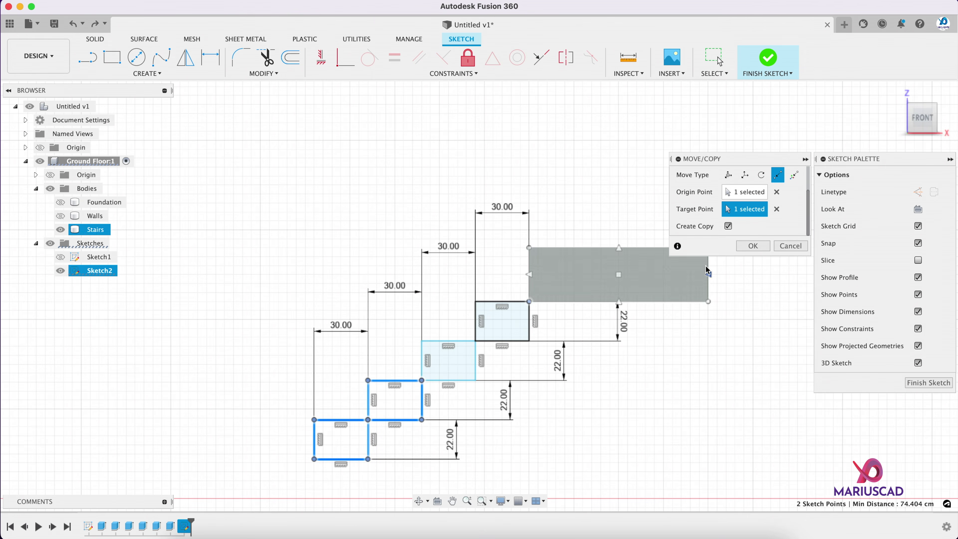
{"action": "left_click", "coordinate": [741, 249]}
- Copy the lowest step rectangle point to point from its upper-right corner to its lower-left corner, adding a fifth step
{"action": "scroll", "coordinate": [619, 374], "scroll_direction": "down", "scroll_amount": 1}
{"action": "middle_click_drag", "start_coordinate": [480, 417], "coordinate": [497, 335]}
{"action": "left_click", "coordinate": [368, 346]}
{"action": "key", "text": "m"}
{"action": "left_click_drag", "start_coordinate": [355, 326], "coordinate": [415, 388]}
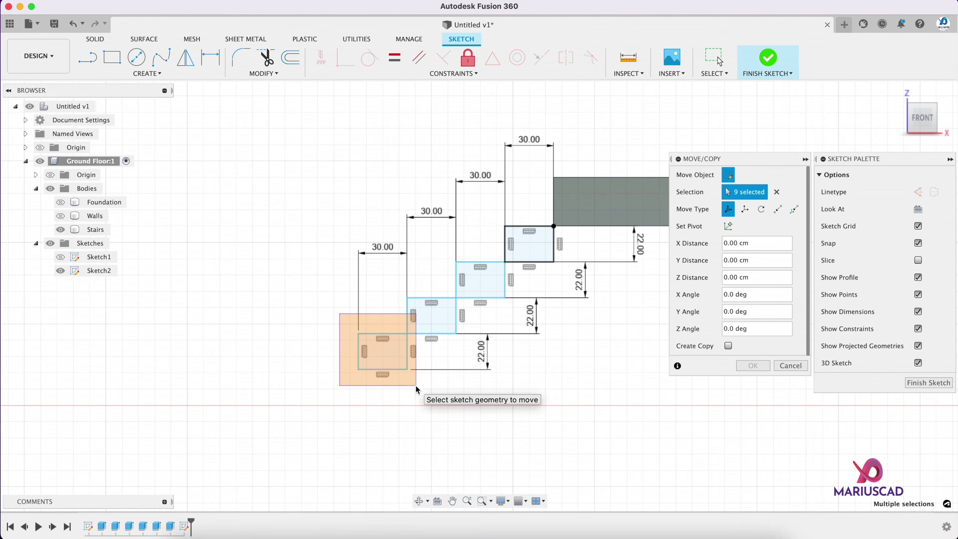
{"action": "left_click", "coordinate": [778, 208]}
{"action": "left_click", "coordinate": [735, 260]}
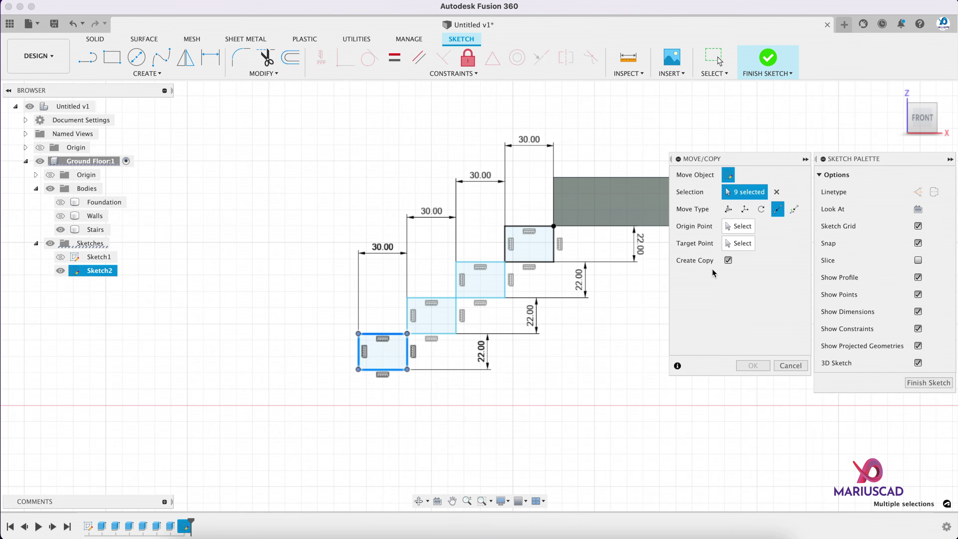
{"action": "left_click", "coordinate": [408, 335]}
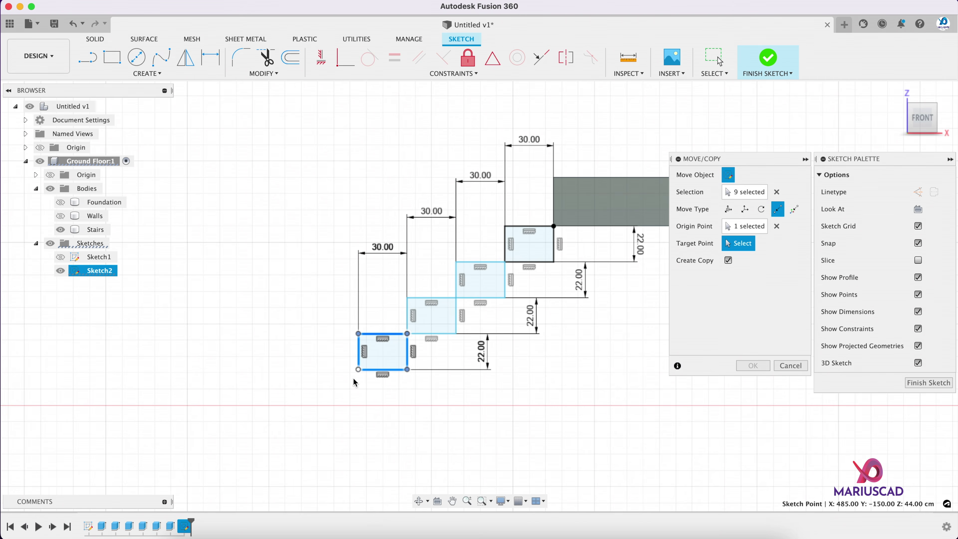
{"action": "left_click", "coordinate": [358, 370]}
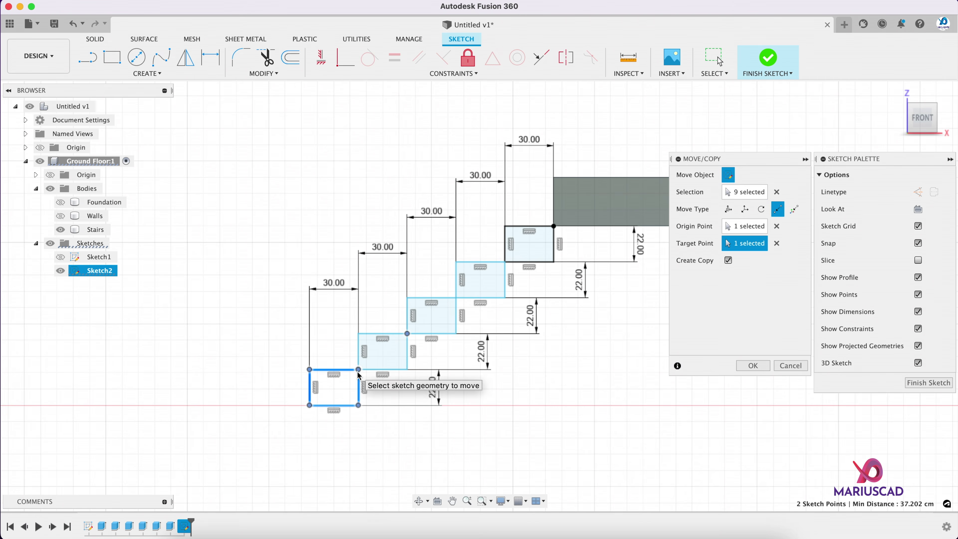
{"action": "left_click", "coordinate": [752, 365]}
{"action": "scroll", "coordinate": [614, 347], "scroll_direction": "down", "scroll_amount": 3}
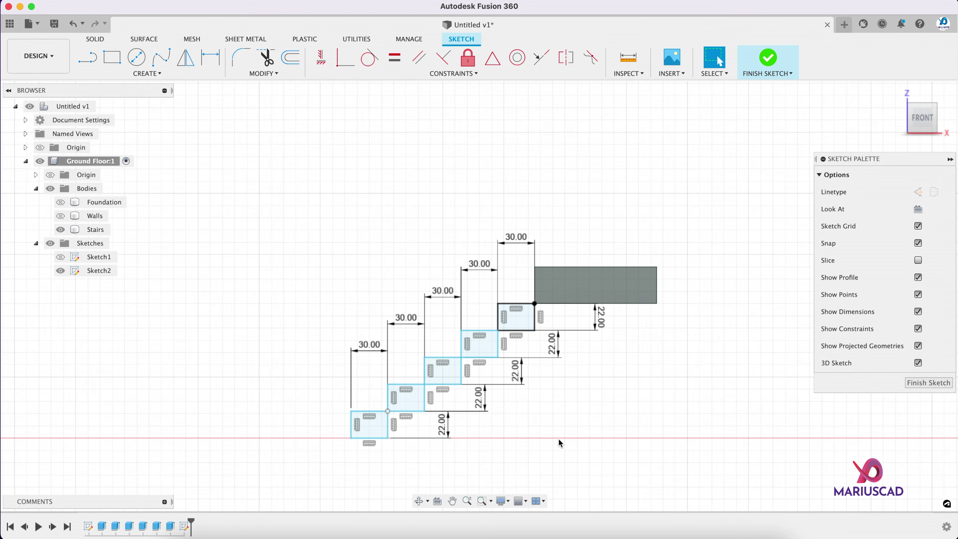
- Copy all five step rectangles point to point from the lowest one's lower-left corner to the slab's upper-left corner
{"action": "key", "text": "m"}
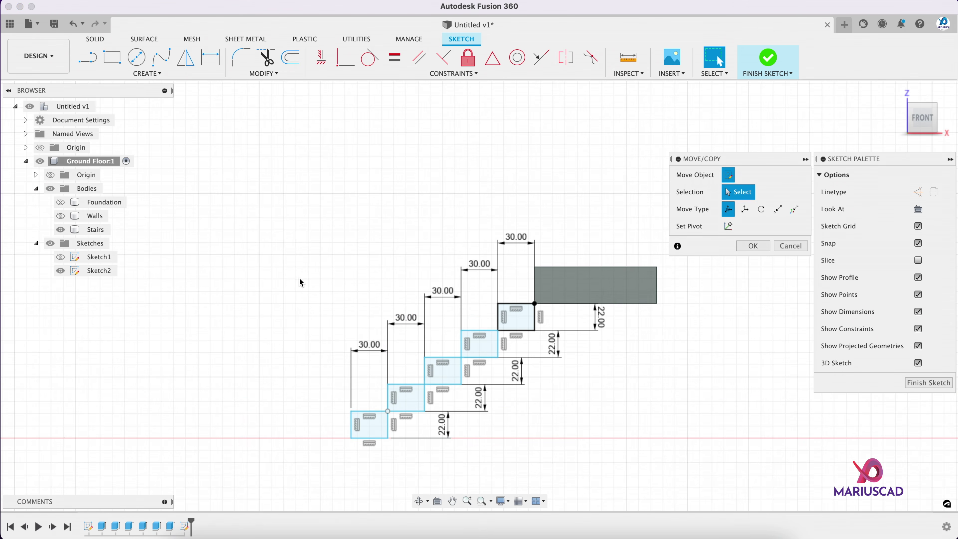
{"action": "mouse_move", "coordinate": [306, 283]}
{"action": "left_mouse_down"}
{"action": "mouse_move", "coordinate": [515, 452]}
{"action": "mouse_move", "coordinate": [560, 461]}
{"action": "left_mouse_up"}
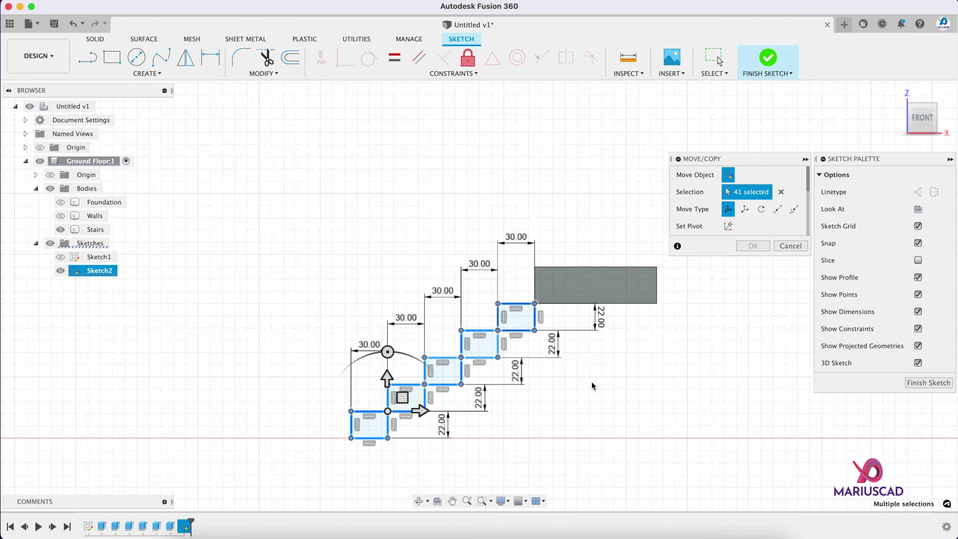
{"action": "left_click", "coordinate": [778, 210]}
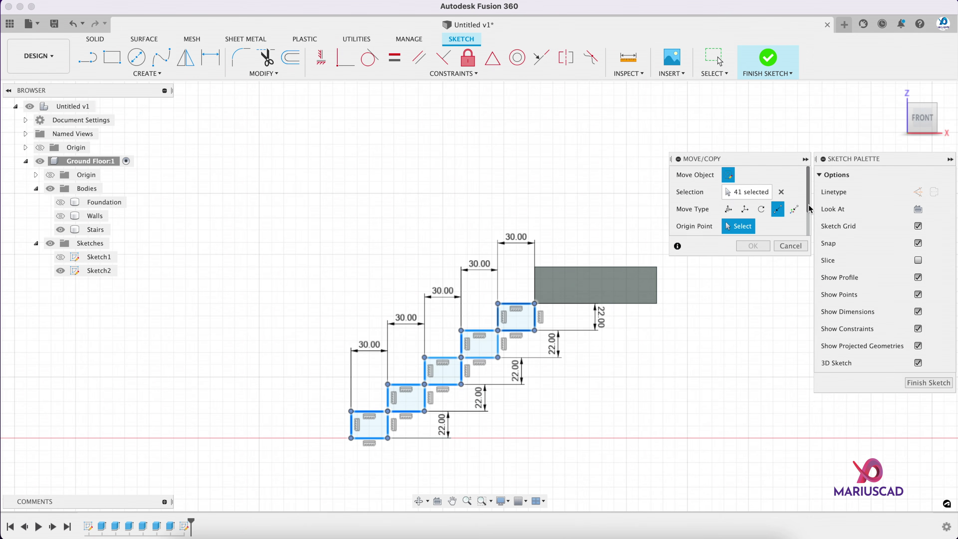
{"action": "scroll", "coordinate": [764, 228], "scroll_direction": "down", "scroll_amount": 2}
{"action": "left_click", "coordinate": [729, 226]}
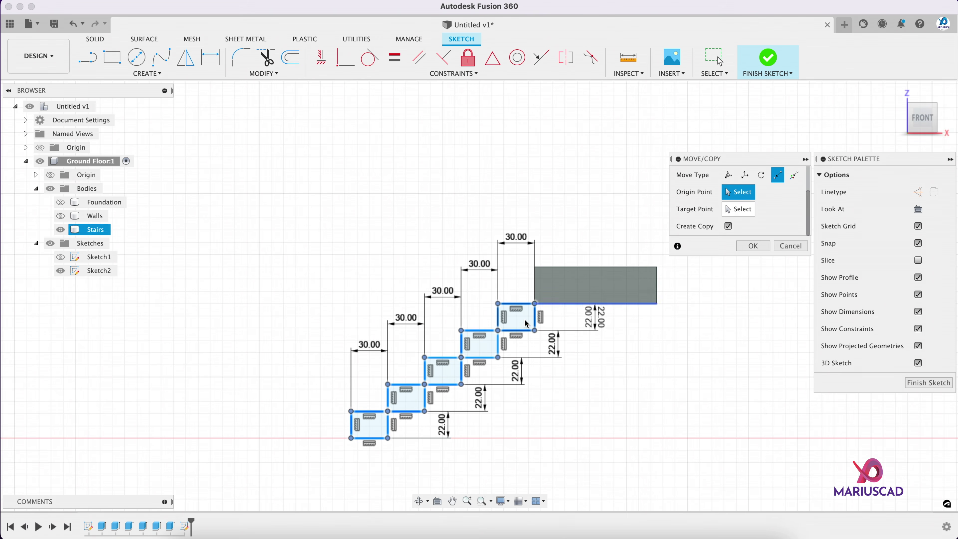
{"action": "left_click", "coordinate": [351, 438]}
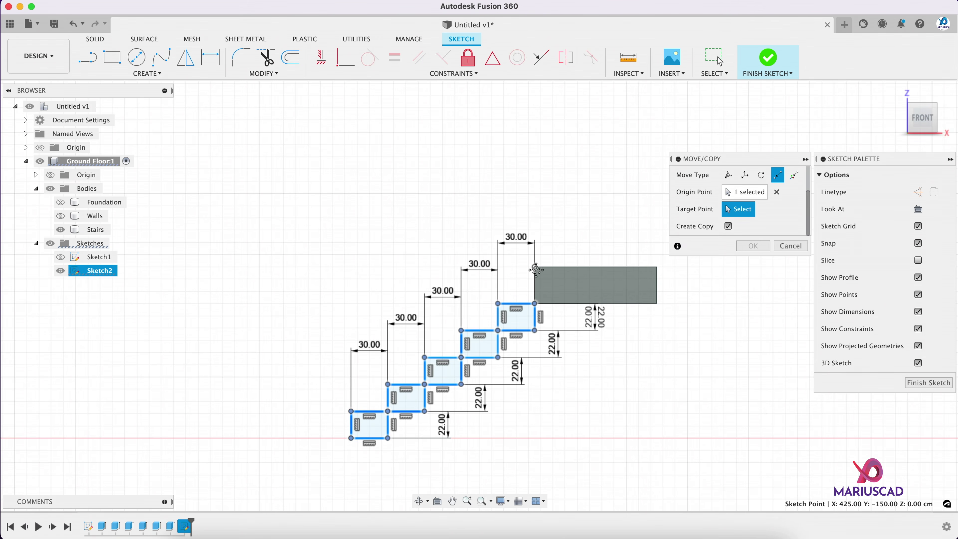
{"action": "left_click", "coordinate": [405, 307]}
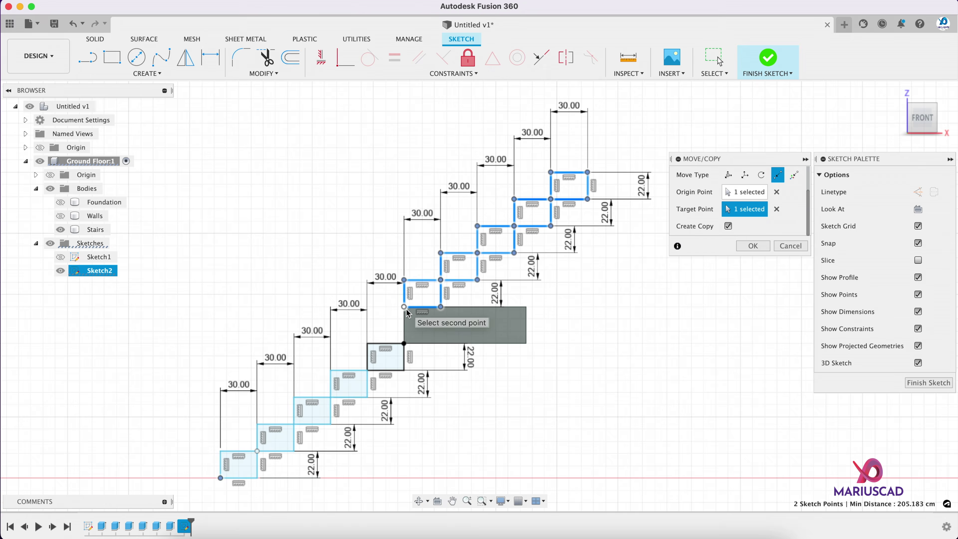
{"action": "left_click", "coordinate": [753, 246]}
{"action": "scroll", "coordinate": [420, 307], "scroll_direction": "up", "scroll_amount": 5}
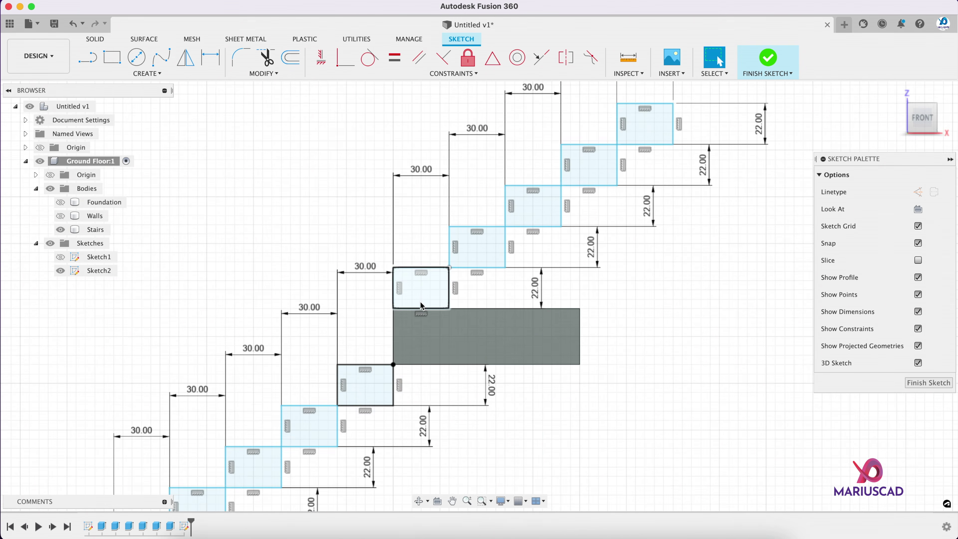
- Draw a vertical line about 120 cm long upward from the slab's upper-left corner
{"action": "left_click", "coordinate": [88, 58]}
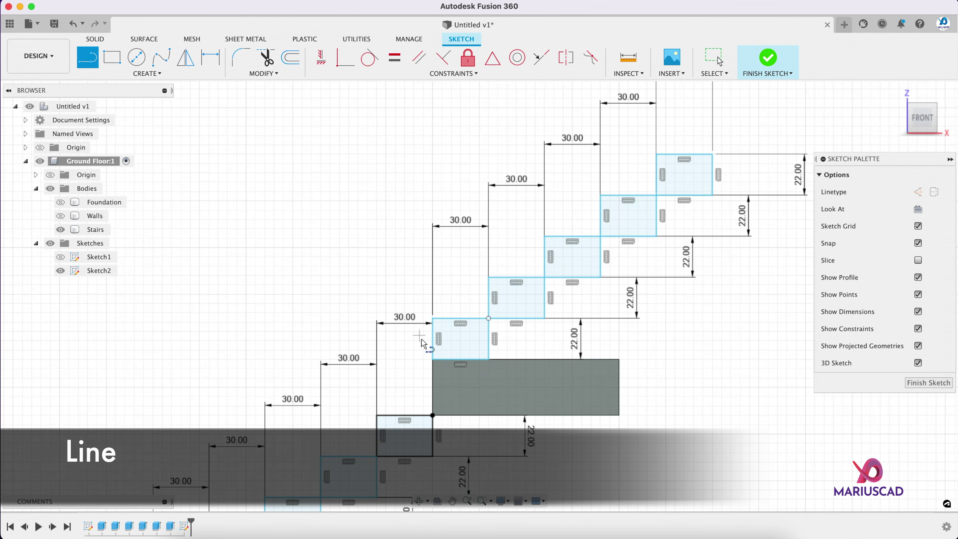
{"action": "left_click", "coordinate": [432, 358]}
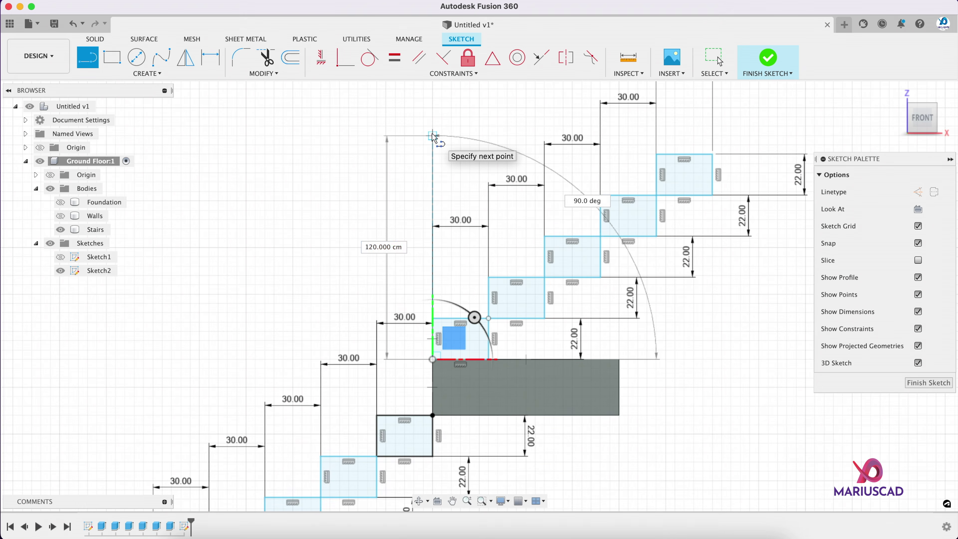
{"action": "left_click", "coordinate": [432, 136]}
{"action": "key", "text": "Escape"}
{"action": "scroll", "coordinate": [414, 182], "scroll_direction": "down", "scroll_amount": 2}
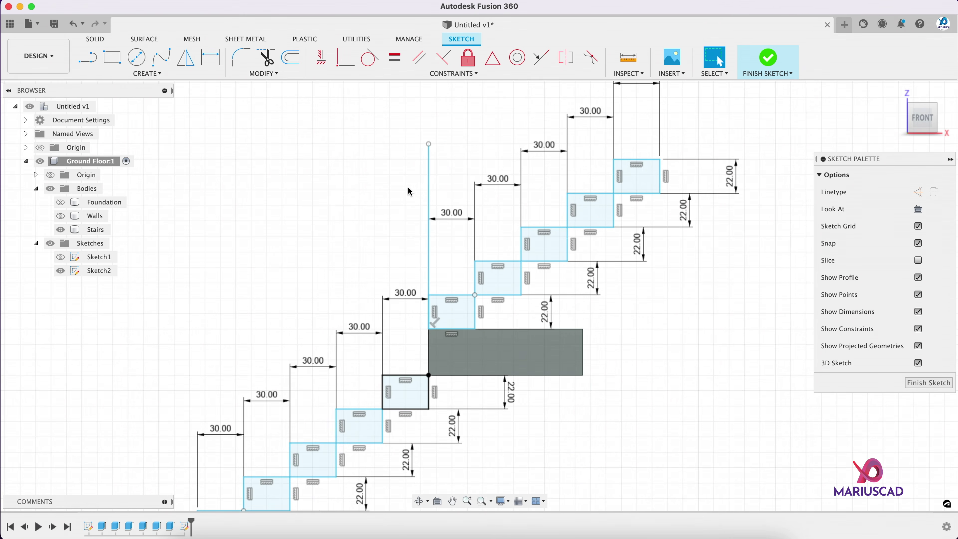
- Mirror the five step rectangles above the slab about the vertical line at the slab's upper-left corner
{"action": "left_click", "coordinate": [147, 74]}
{"action": "left_click", "coordinate": [132, 218]}
{"action": "middle_click_drag", "start_coordinate": [509, 263], "coordinate": [389, 331]}
{"action": "scroll", "coordinate": [297, 250], "scroll_direction": "down", "scroll_amount": 1}
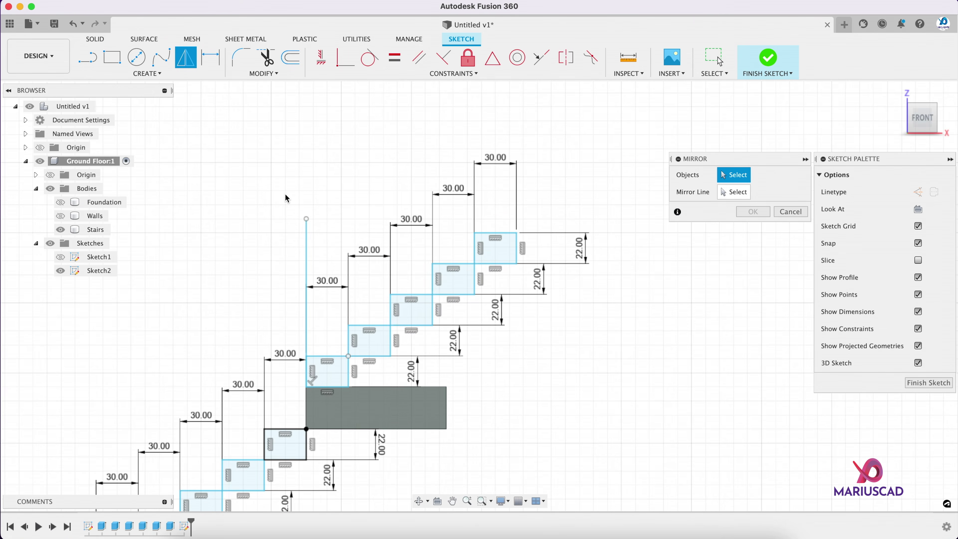
{"action": "mouse_move", "coordinate": [285, 193]}
{"action": "left_mouse_down"}
{"action": "mouse_move", "coordinate": [552, 380]}
{"action": "mouse_move", "coordinate": [556, 393]}
{"action": "left_mouse_up"}
{"action": "left_click", "coordinate": [308, 251]}
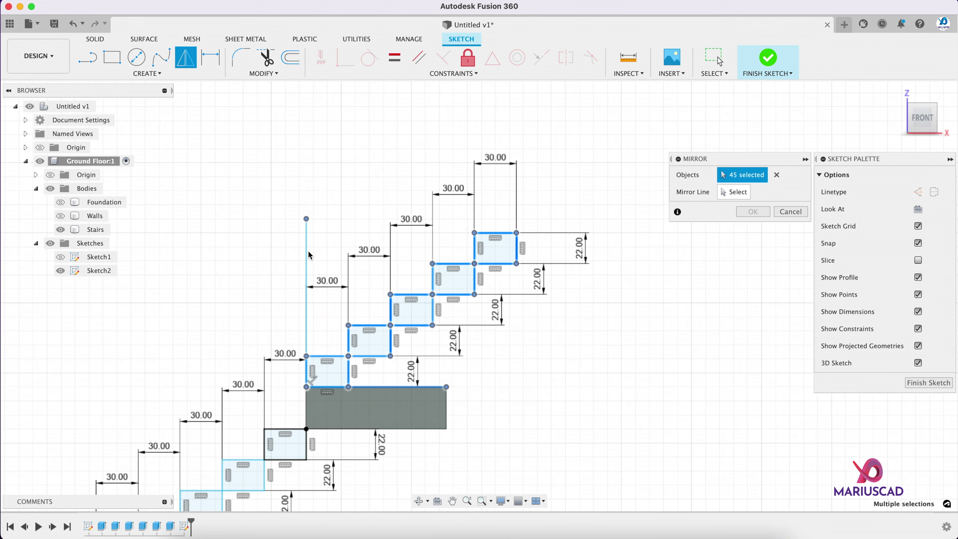
{"action": "left_click", "coordinate": [742, 193]}
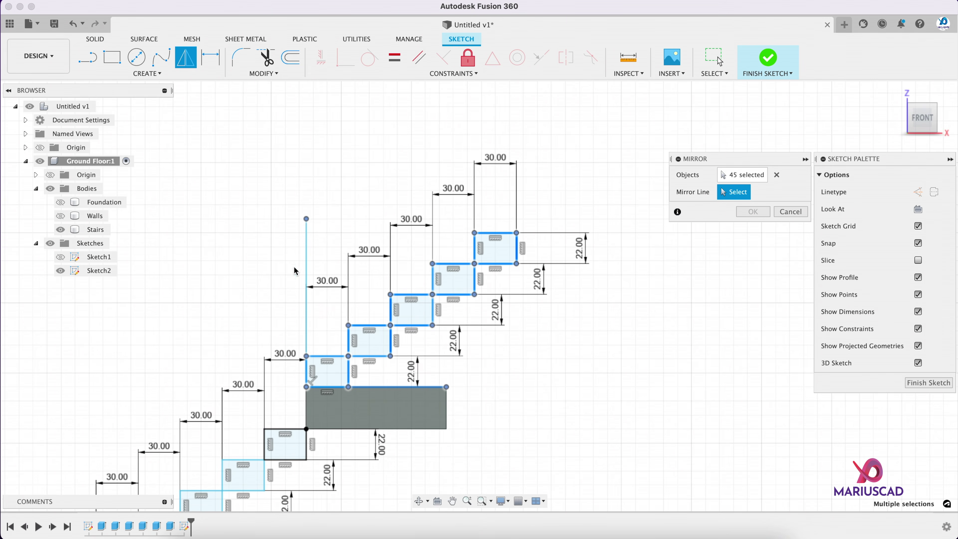
{"action": "left_click", "coordinate": [307, 262]}
{"action": "middle_click_drag", "start_coordinate": [317, 272], "coordinate": [432, 282]}
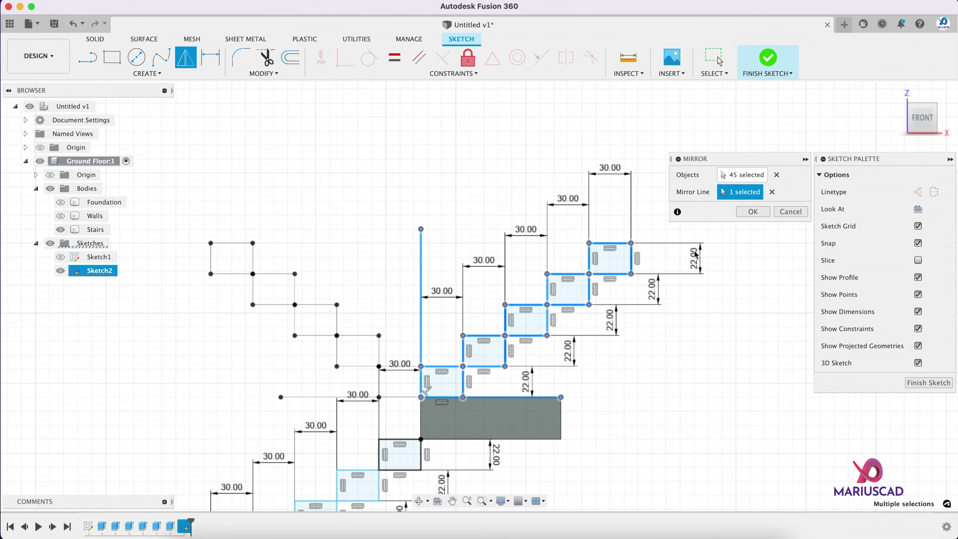
{"action": "left_click", "coordinate": [750, 214]}
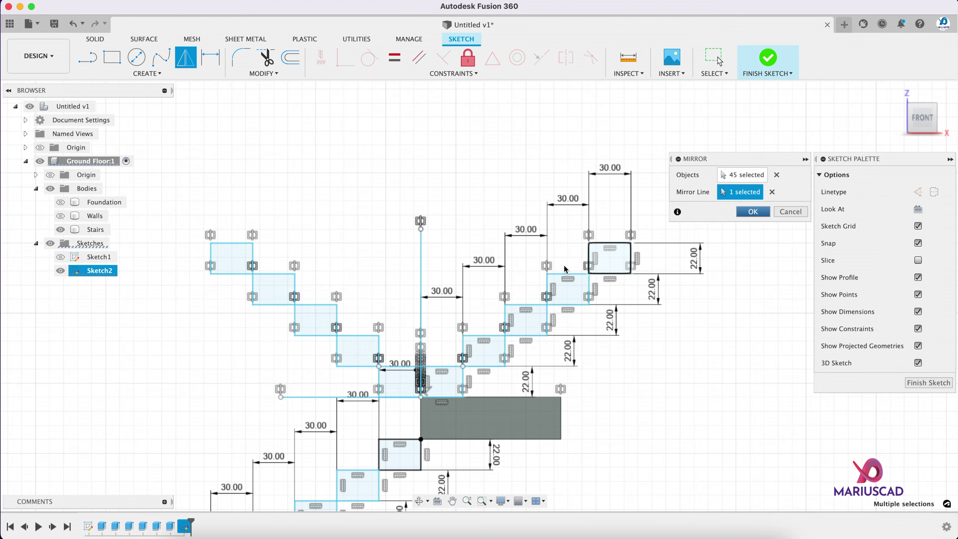
- Delete the vertical mirror line and the five original step rectangles above the slab, including their dimensions
{"action": "right_click", "coordinate": [424, 263]}
{"action": "left_click", "coordinate": [367, 242]}
{"action": "scroll", "coordinate": [443, 302], "scroll_direction": "down", "scroll_amount": 2}
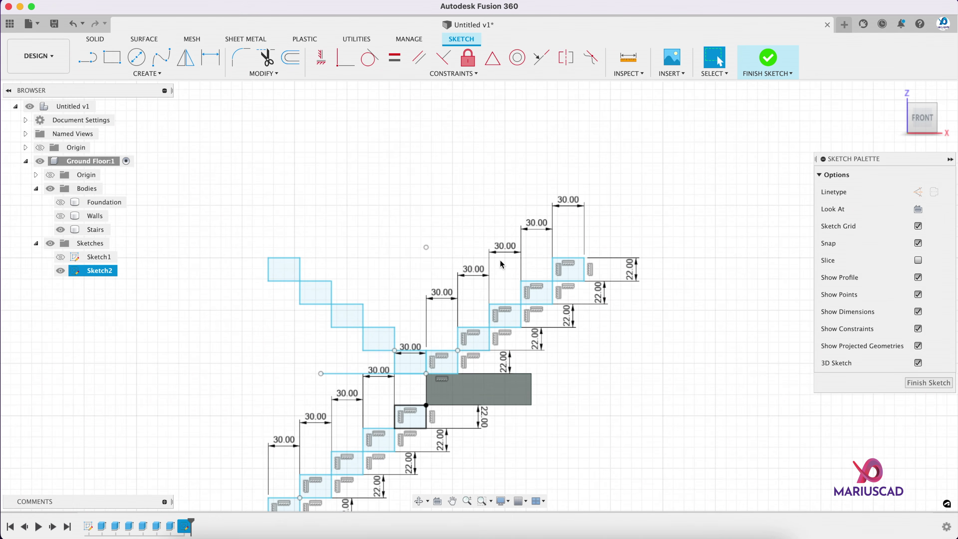
{"action": "scroll", "coordinate": [444, 317], "scroll_direction": "up", "scroll_amount": 2}
{"action": "left_click_drag", "start_coordinate": [628, 355], "coordinate": [423, 188]}
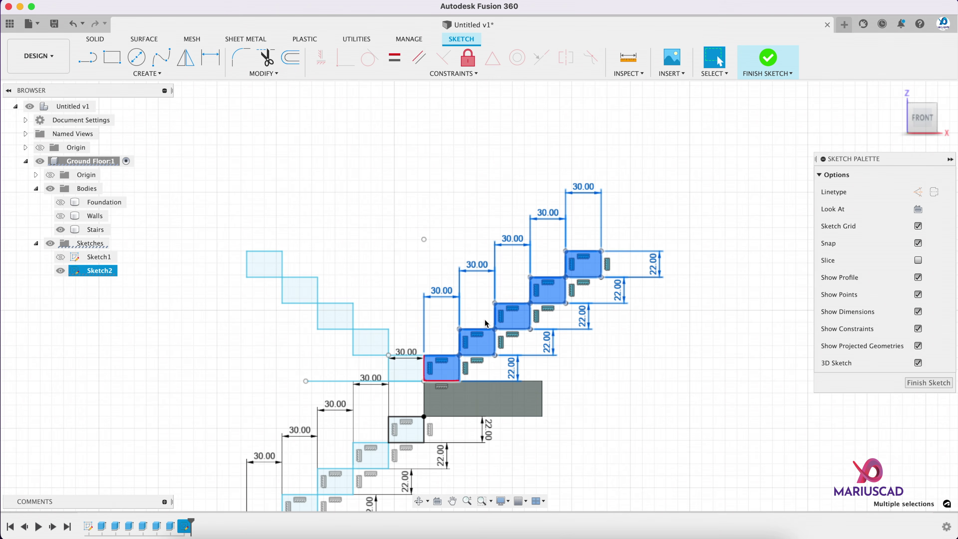
{"action": "right_click", "coordinate": [498, 338]}
{"action": "left_click", "coordinate": [464, 320]}
- Delete the leftover horizontal lines along the slab's top edge and left of its upper-left corner, and finish the sketch
{"action": "scroll", "coordinate": [487, 389], "scroll_direction": "up", "scroll_amount": 5}
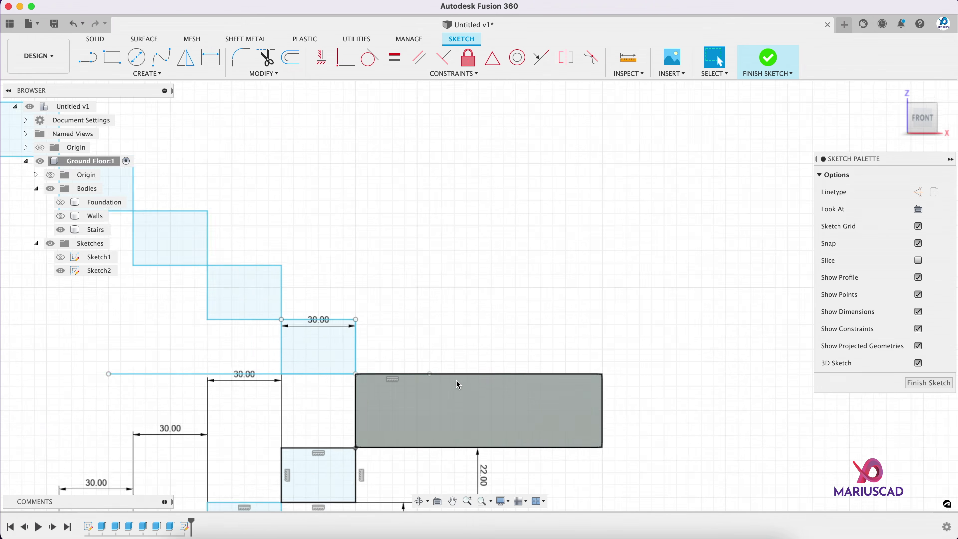
{"action": "right_click", "coordinate": [408, 376]}
{"action": "left_click", "coordinate": [364, 355]}
{"action": "scroll", "coordinate": [389, 353], "scroll_direction": "down", "scroll_amount": 3}
{"action": "scroll", "coordinate": [388, 354], "scroll_direction": "down", "scroll_amount": 2}
{"action": "middle_click_drag", "start_coordinate": [389, 354], "coordinate": [462, 317]}
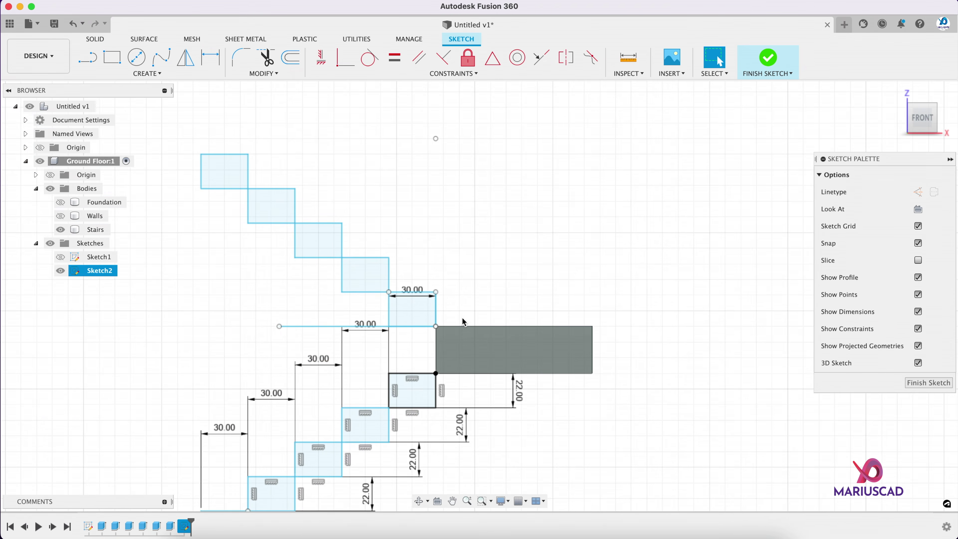
{"action": "left_click", "coordinate": [327, 329]}
{"action": "right_click", "coordinate": [327, 328]}
{"action": "left_click", "coordinate": [296, 313]}
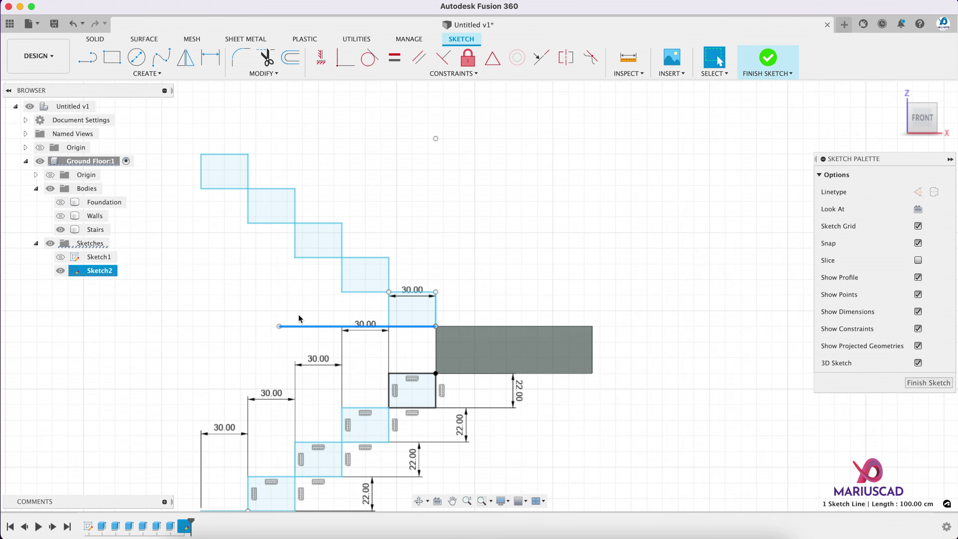
{"action": "scroll", "coordinate": [338, 177], "scroll_direction": "down", "scroll_amount": 2}
{"action": "left_click", "coordinate": [768, 59]}
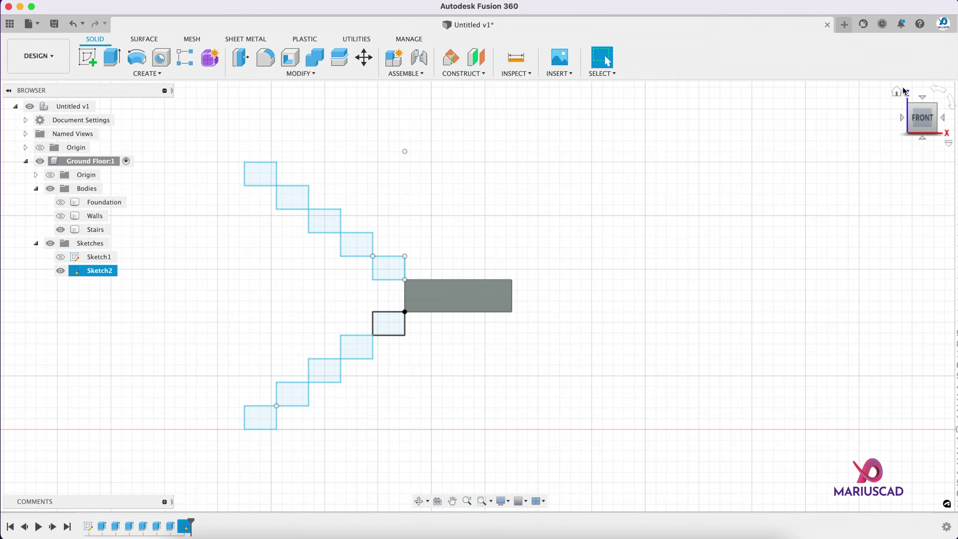
- Extrude the five lower step profiles by -200 cm and join them to the stairs' landing slab
{"action": "left_click", "coordinate": [897, 92]}
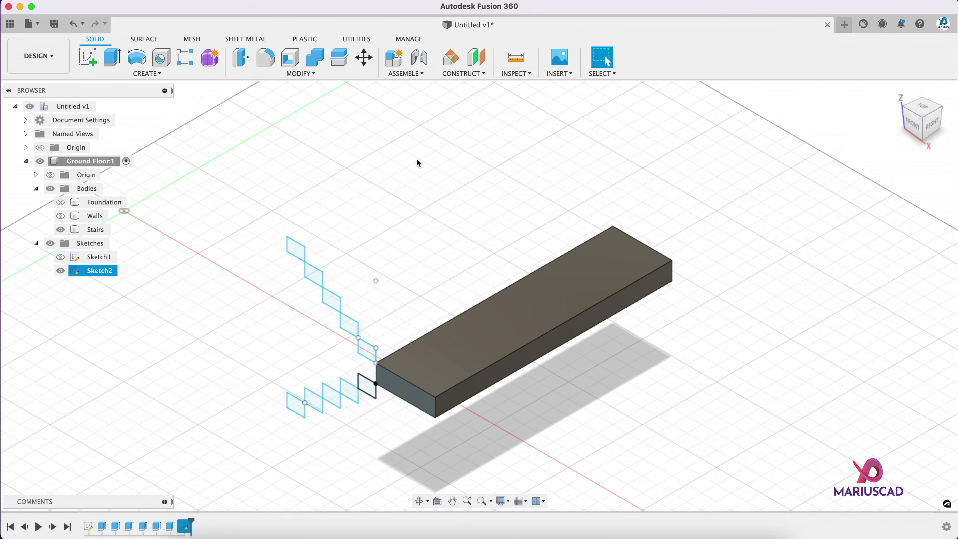
{"action": "key", "text": "e"}
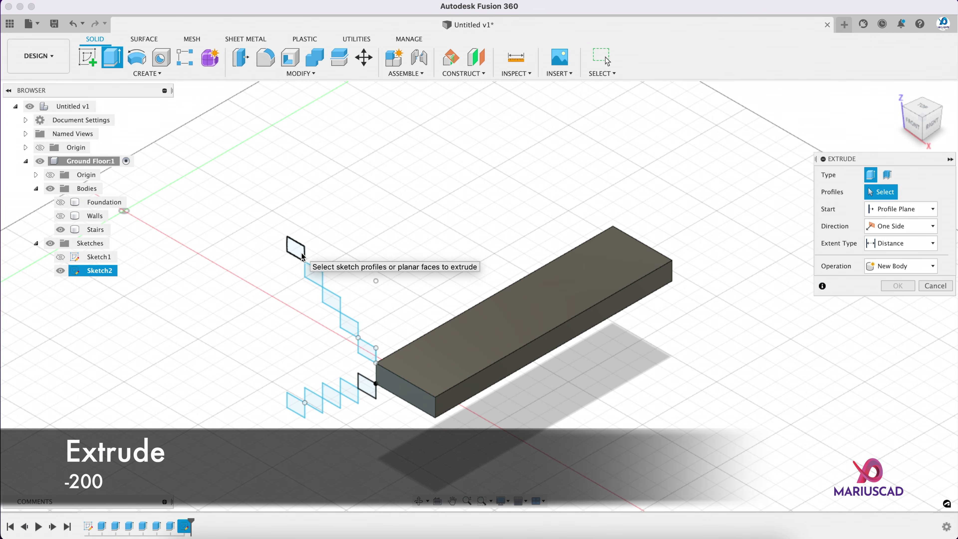
{"action": "left_click", "coordinate": [294, 404]}
{"action": "left_click", "coordinate": [313, 399]}
{"action": "left_click", "coordinate": [334, 396]}
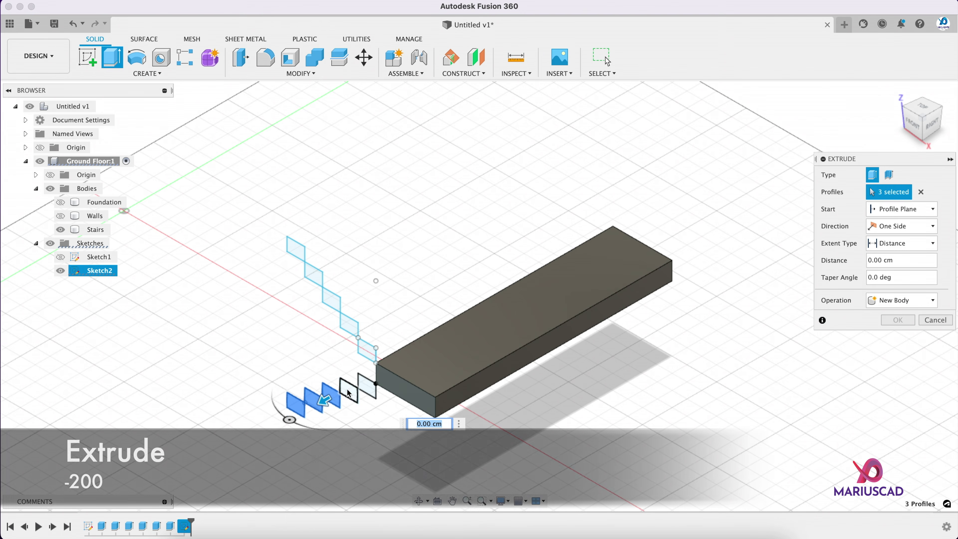
{"action": "left_click", "coordinate": [349, 390]}
{"action": "left_click", "coordinate": [366, 385]}
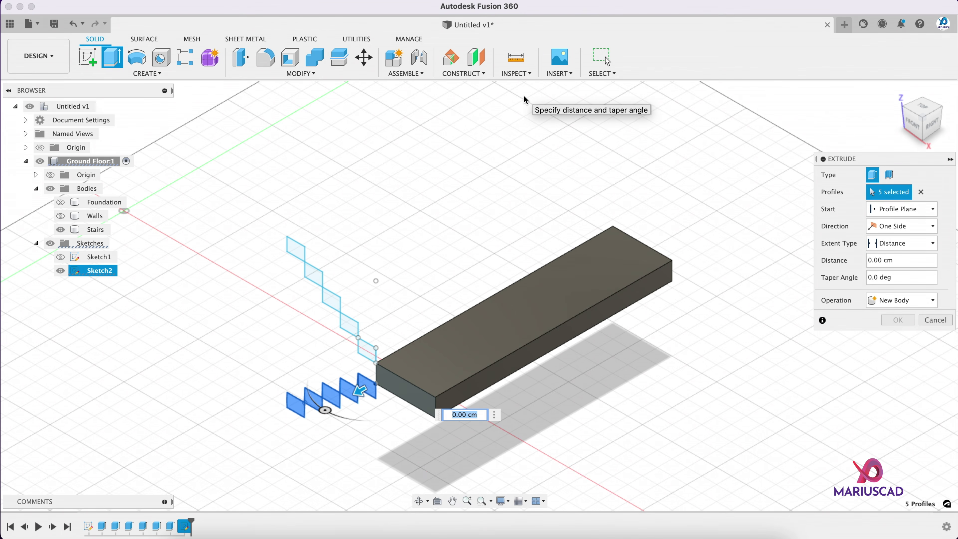
{"action": "type", "text": "-200"}
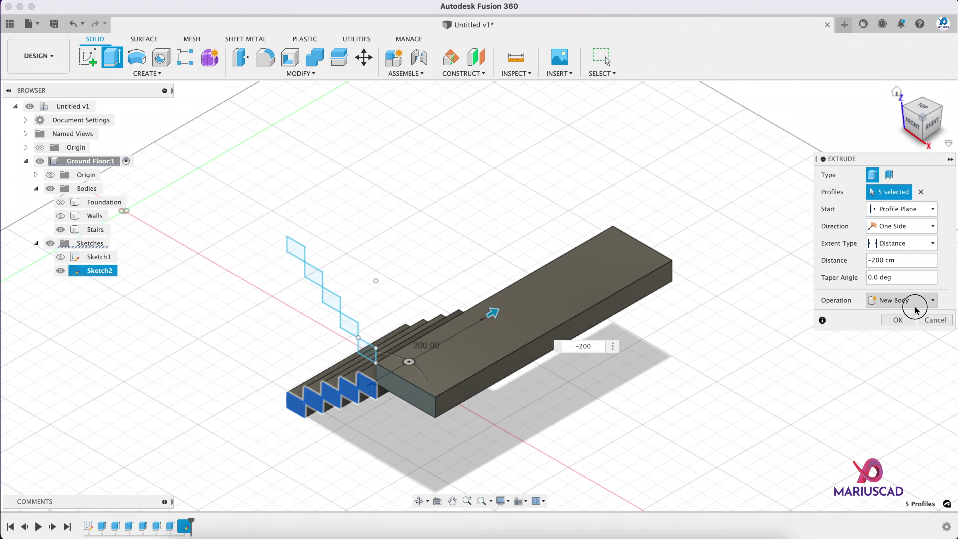
{"action": "left_click", "coordinate": [916, 308]}
{"action": "left_click", "coordinate": [904, 318]}
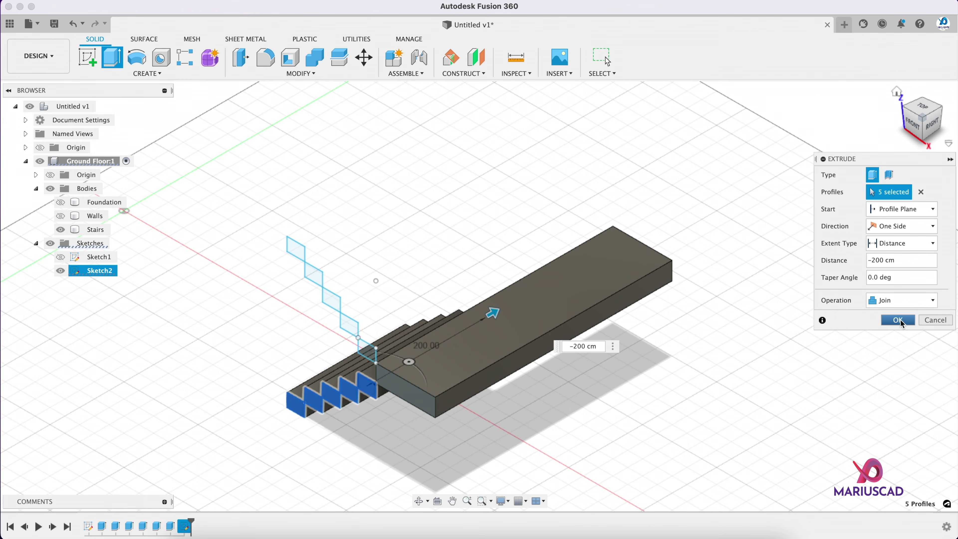
{"action": "left_click", "coordinate": [900, 319]}
- Show Sketch2 again and set up an extrusion of the five upper step profiles starting at an offset of -200 cm
{"action": "middle_click_drag", "start_coordinate": [624, 385], "coordinate": [716, 368], "text": "shift"}
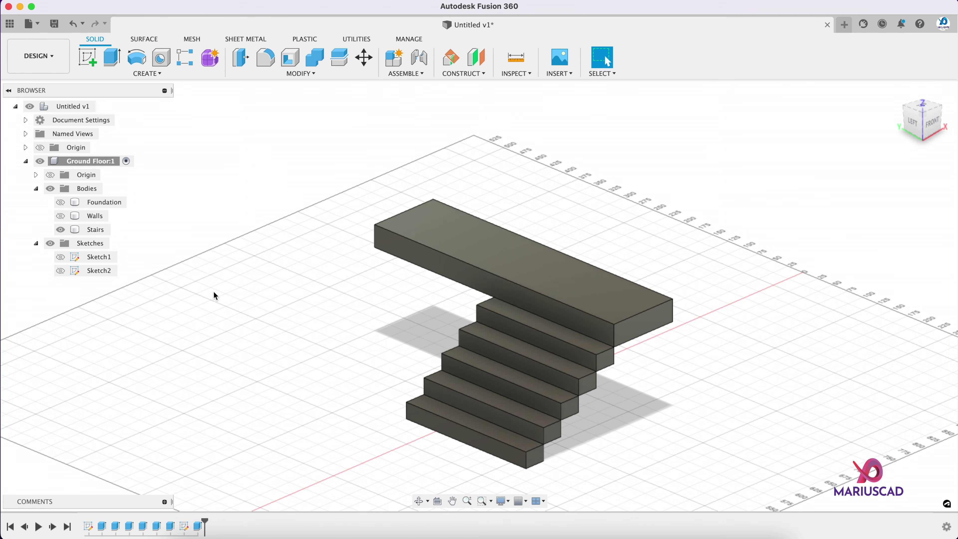
{"action": "left_click", "coordinate": [59, 271]}
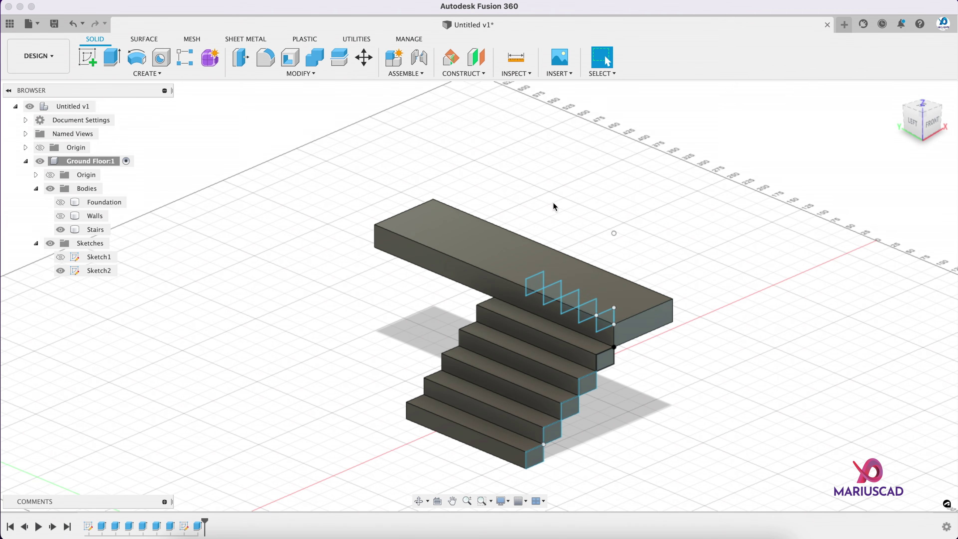
{"action": "key", "text": "e"}
{"action": "left_click", "coordinate": [608, 320]}
{"action": "left_click", "coordinate": [587, 310]}
{"action": "left_click", "coordinate": [569, 302]}
{"action": "left_click", "coordinate": [551, 290]}
{"action": "left_click", "coordinate": [534, 283]}
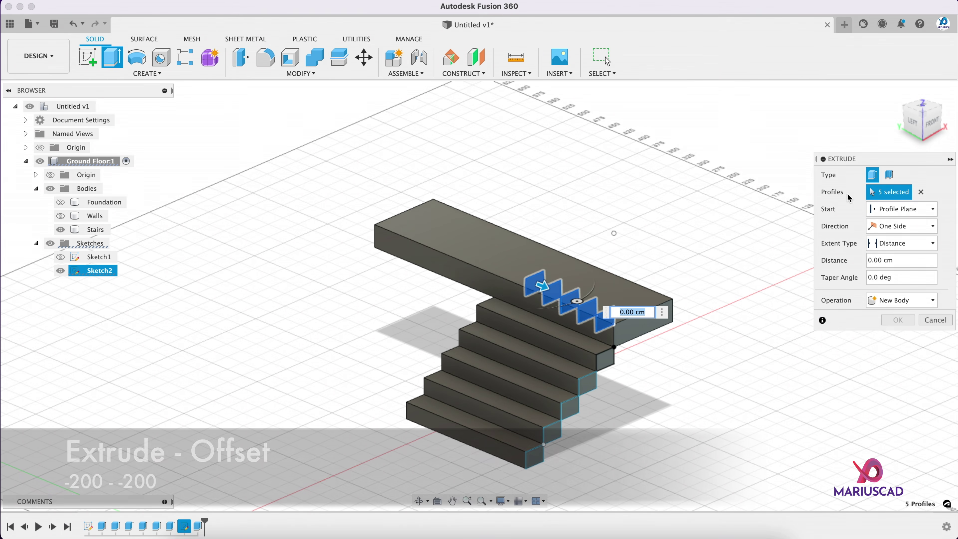
{"action": "left_click", "coordinate": [898, 215]}
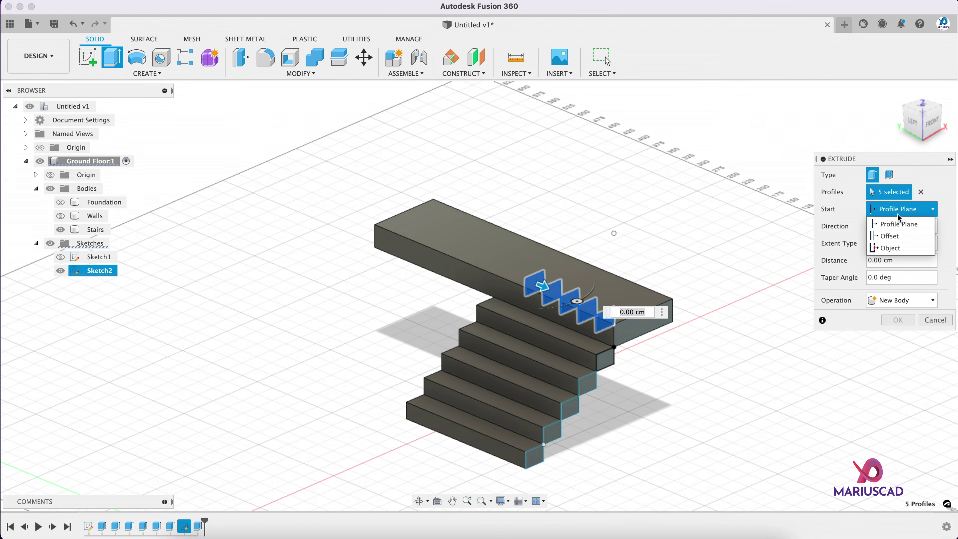
{"action": "left_click", "coordinate": [906, 241]}
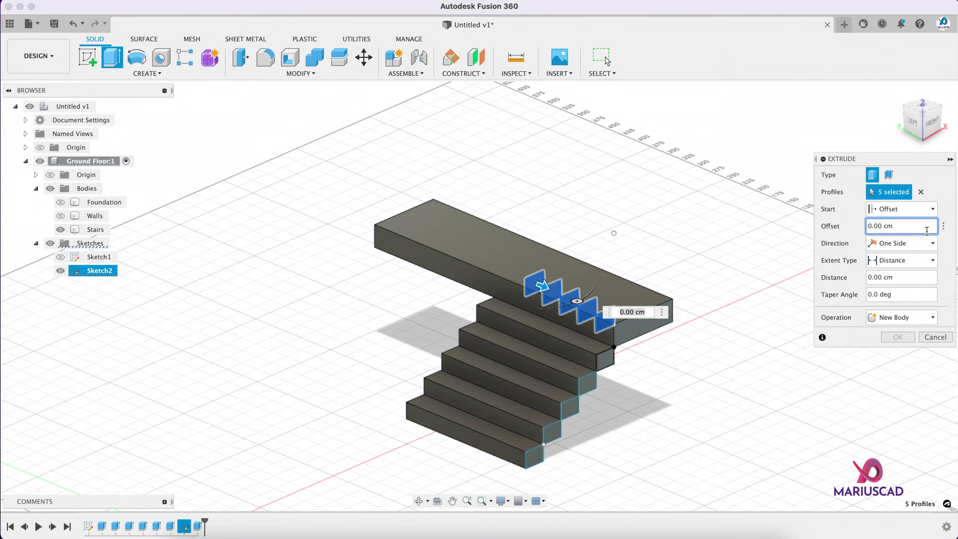
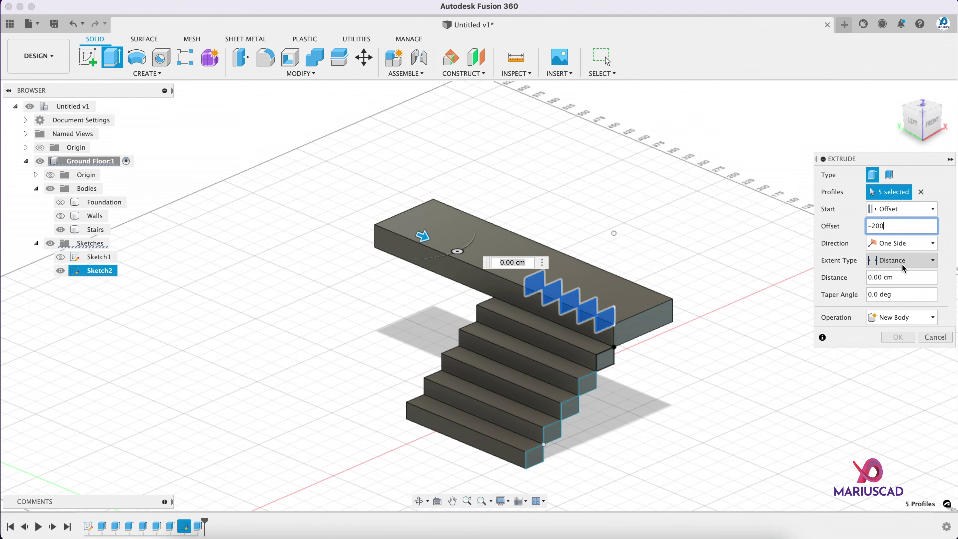
- Set the upper steps' extrusion distance to -200 cm and join them to the stairs
{"action": "left_click", "coordinate": [883, 278]}
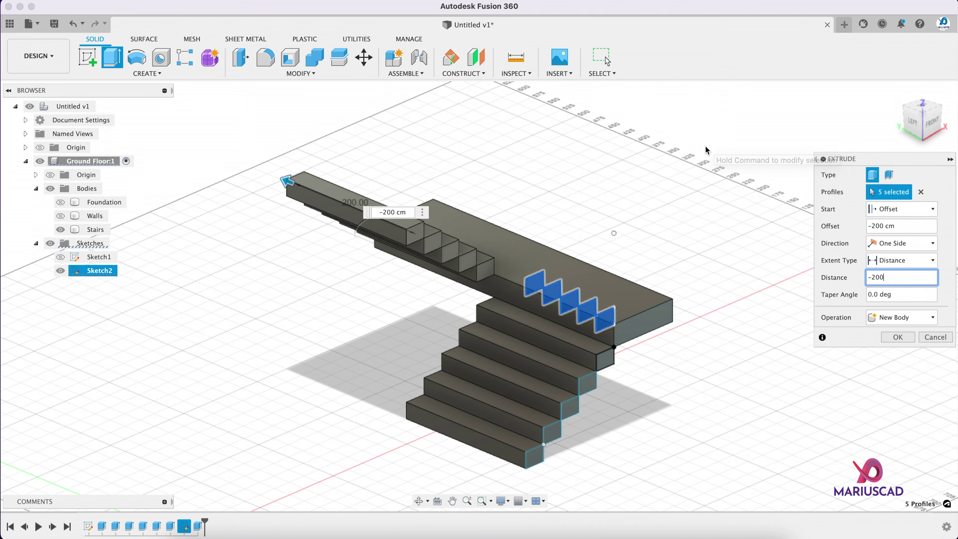
{"action": "middle_click_drag", "start_coordinate": [646, 284], "coordinate": [569, 275], "text": "shift"}
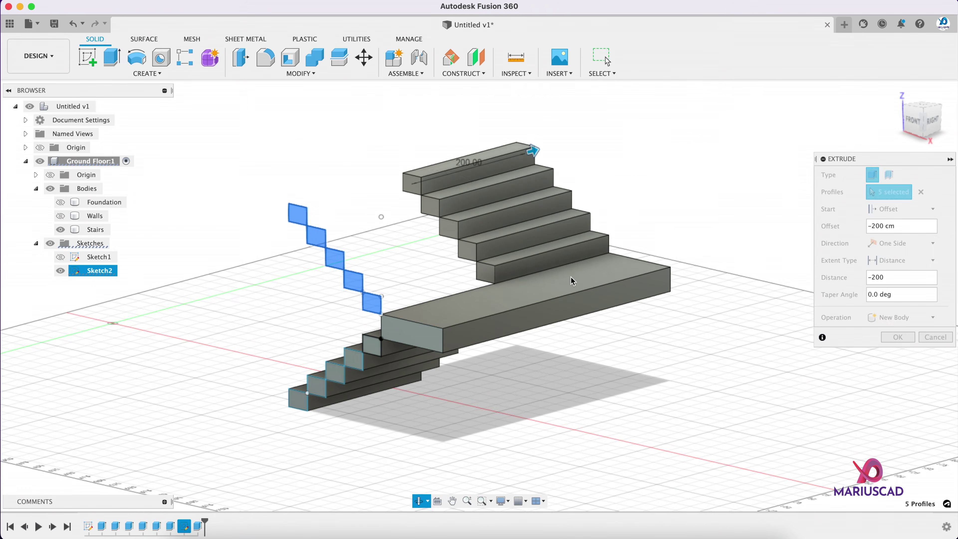
{"action": "left_click", "coordinate": [901, 317]}
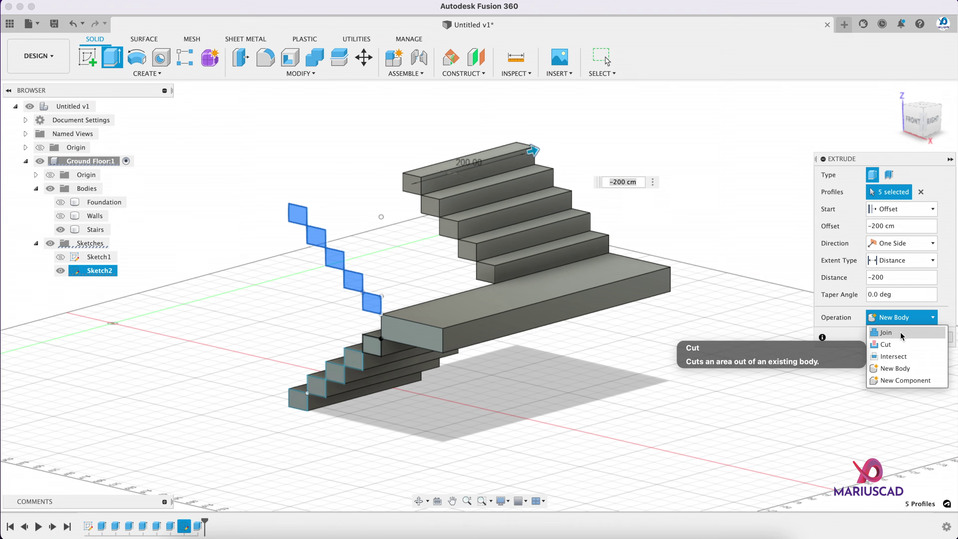
{"action": "left_click", "coordinate": [884, 329]}
{"action": "middle_click_drag", "start_coordinate": [657, 406], "coordinate": [736, 381], "text": "shift"}
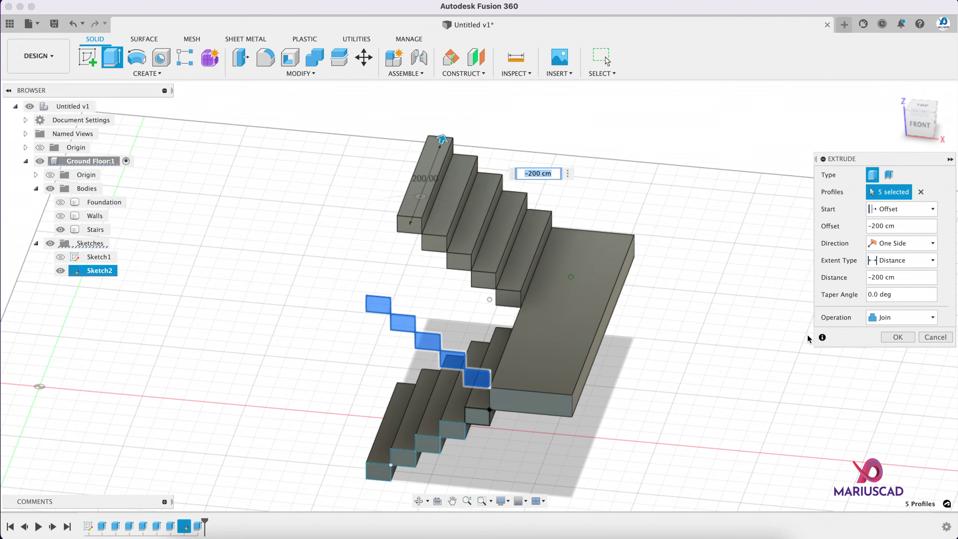
{"action": "left_click", "coordinate": [898, 337]}
{"action": "middle_click_drag", "start_coordinate": [645, 381], "coordinate": [673, 375], "text": "shift"}
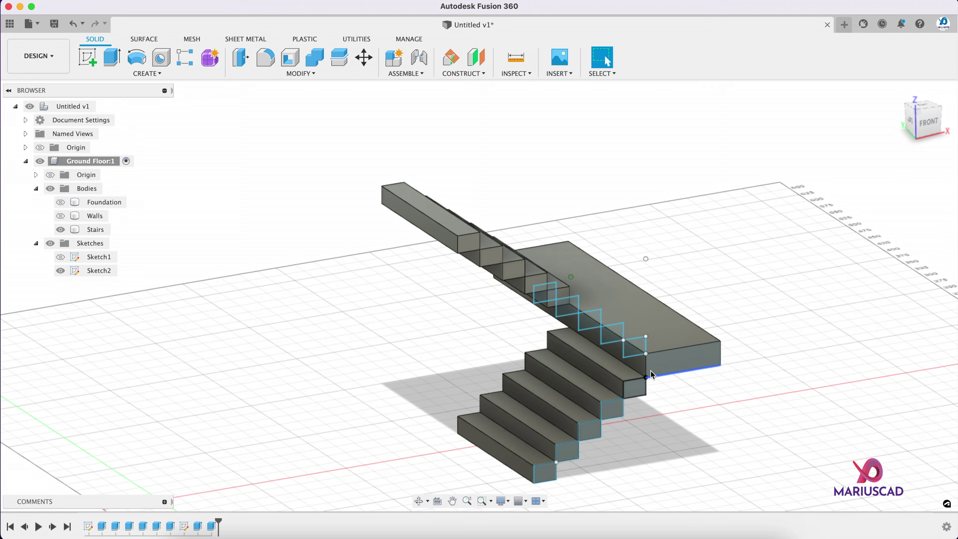
- Hide Sketch2, show the Foundation and Walls bodies, and inspect the stairs inside the house
{"action": "left_click", "coordinate": [60, 271]}
{"action": "mouse_move", "coordinate": [638, 330]}
{"action": "middle_mouse_down", "text": "shift"}
{"action": "mouse_move", "coordinate": [815, 349]}
{"action": "mouse_move", "coordinate": [749, 261]}
{"action": "mouse_move", "coordinate": [742, 276]}
{"action": "mouse_move", "coordinate": [573, 293]}
{"action": "mouse_move", "coordinate": [148, 260]}
{"action": "middle_mouse_up", "text": "shift"}
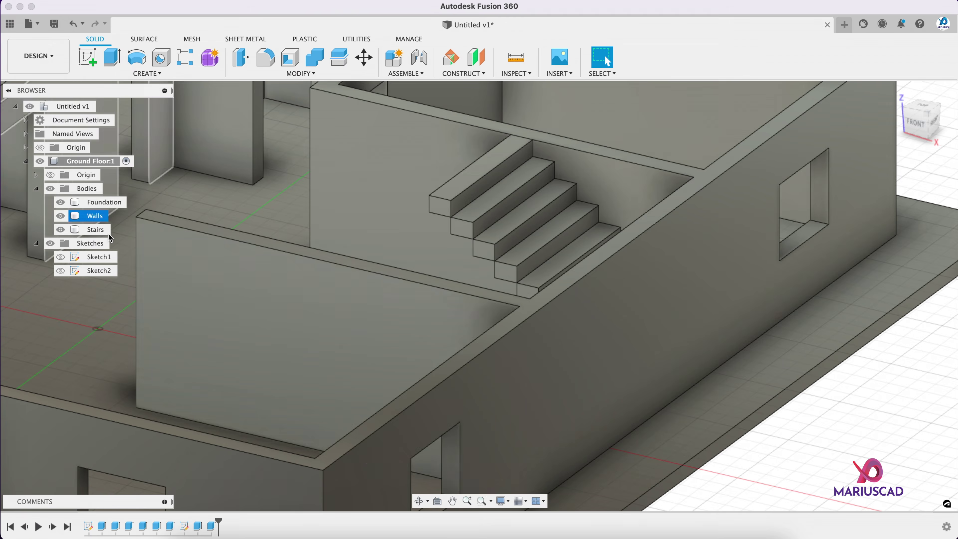
{"action": "middle_click_drag", "start_coordinate": [491, 340], "coordinate": [223, 313], "text": "shift"}
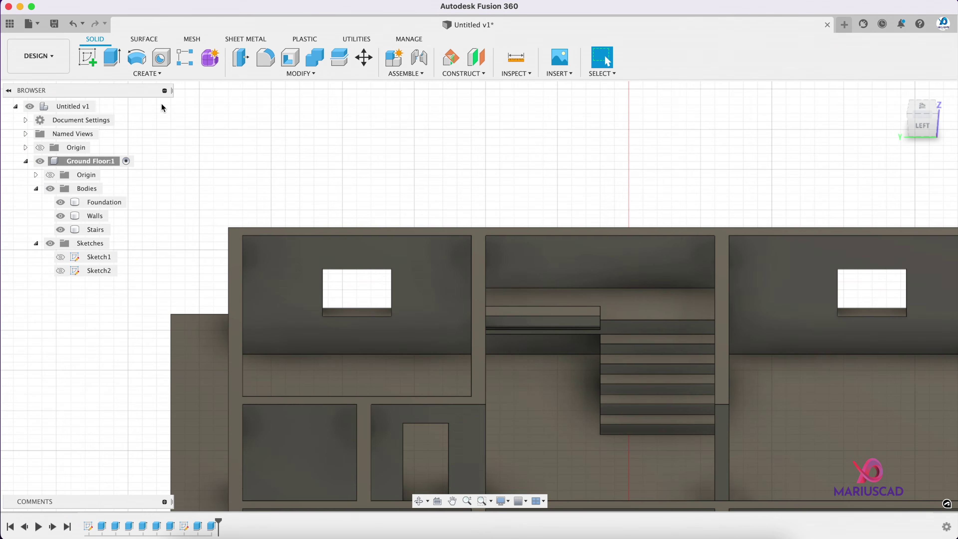
- Create and activate a standard internal component named First Floor with Ground Floor as its parent
{"action": "left_click", "coordinate": [26, 161]}
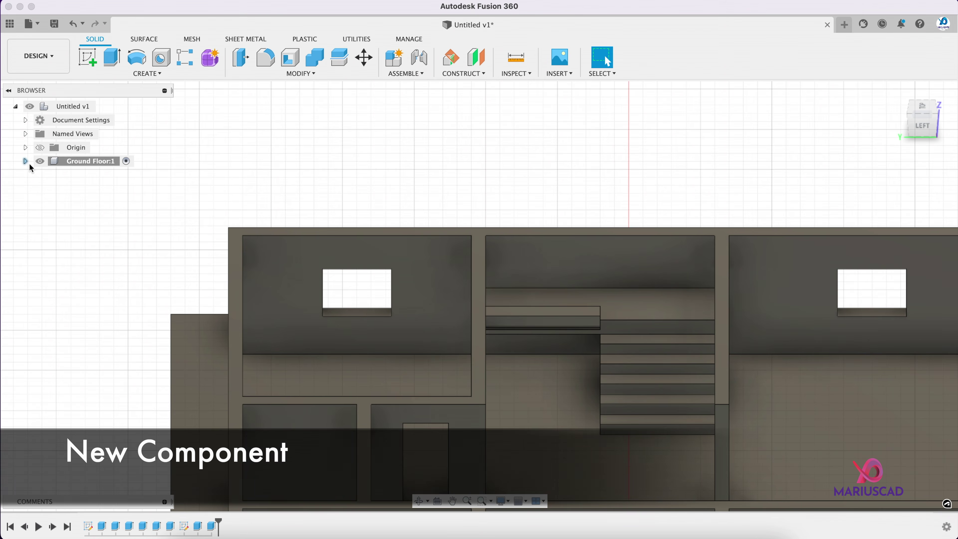
{"action": "left_click", "coordinate": [132, 74]}
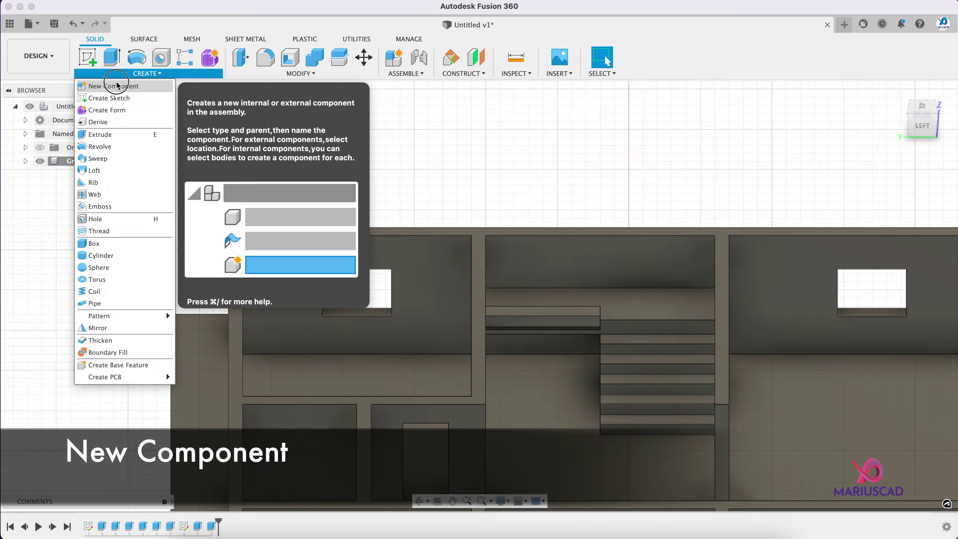
{"action": "left_click", "coordinate": [128, 85]}
{"action": "double_click", "coordinate": [843, 226]}
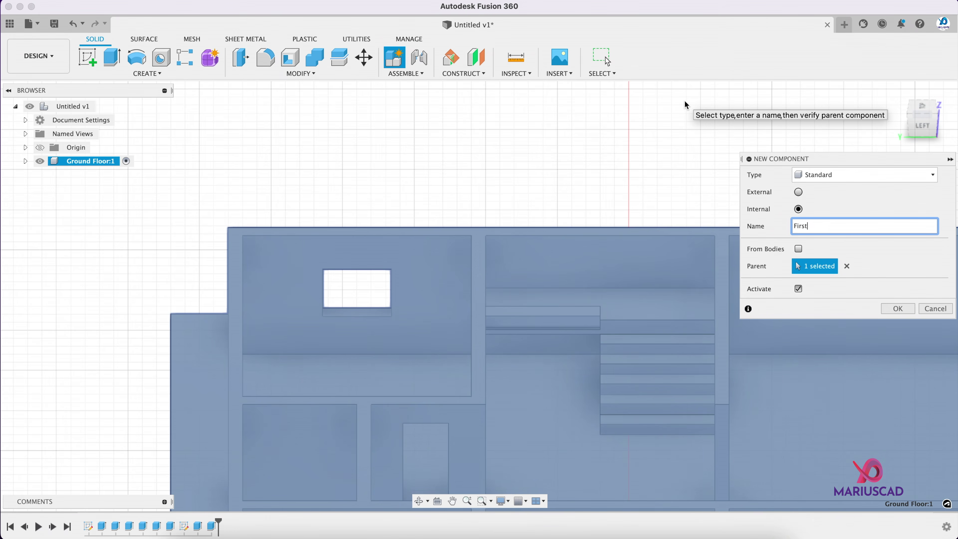
{"action": "key", "text": "Return"}
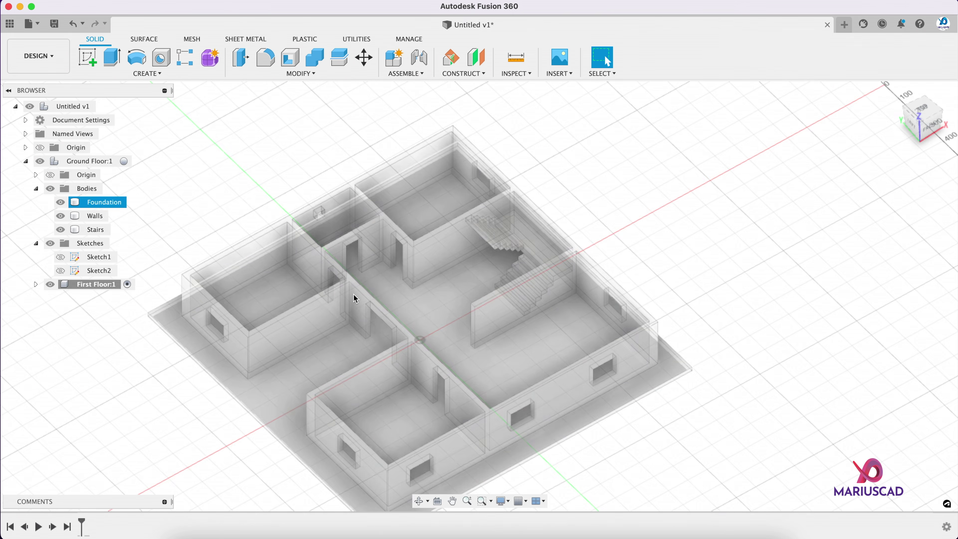
{"action": "left_click", "coordinate": [449, 188]}
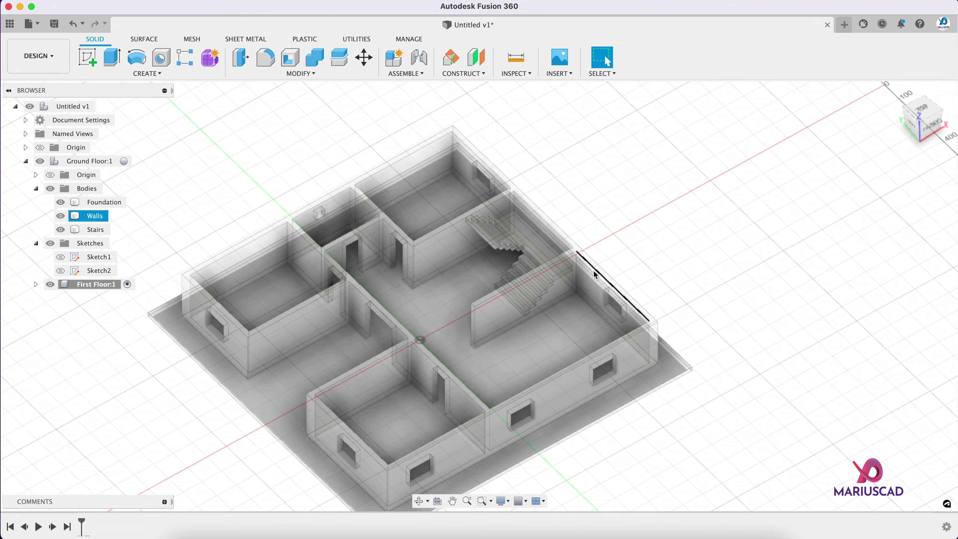
- Start a new sketch on the top face of the ground floor walls and view it from the top
{"action": "scroll", "coordinate": [596, 266], "scroll_direction": "up", "scroll_amount": 10}
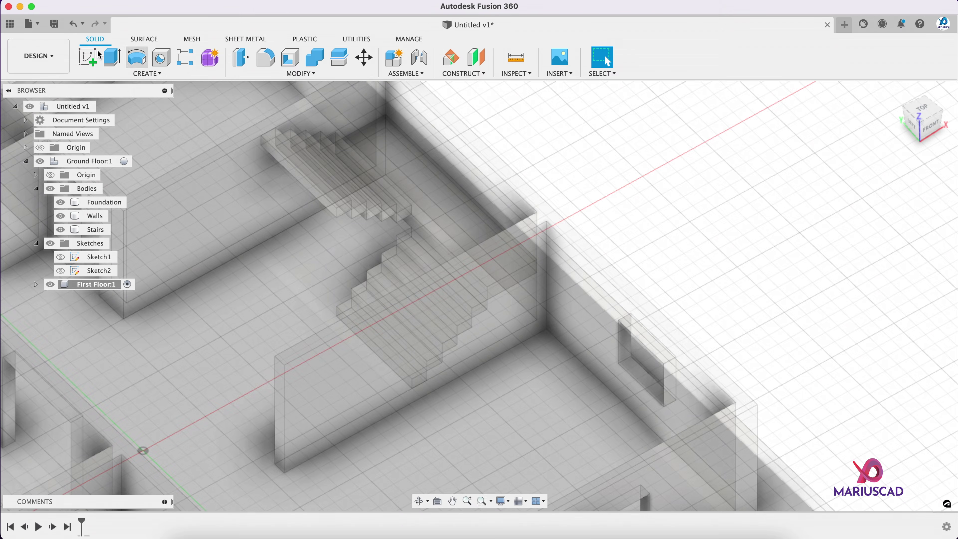
{"action": "left_click", "coordinate": [87, 58]}
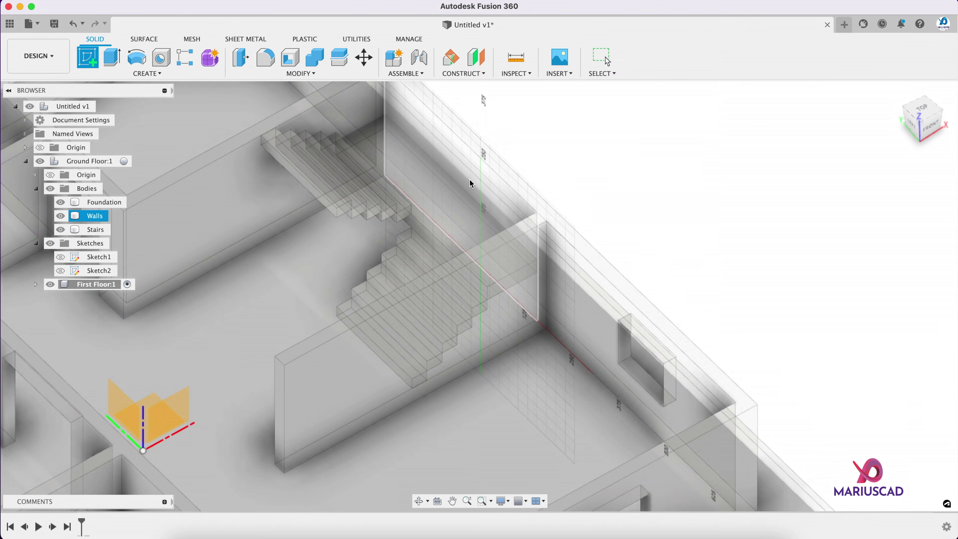
{"action": "left_click", "coordinate": [471, 183]}
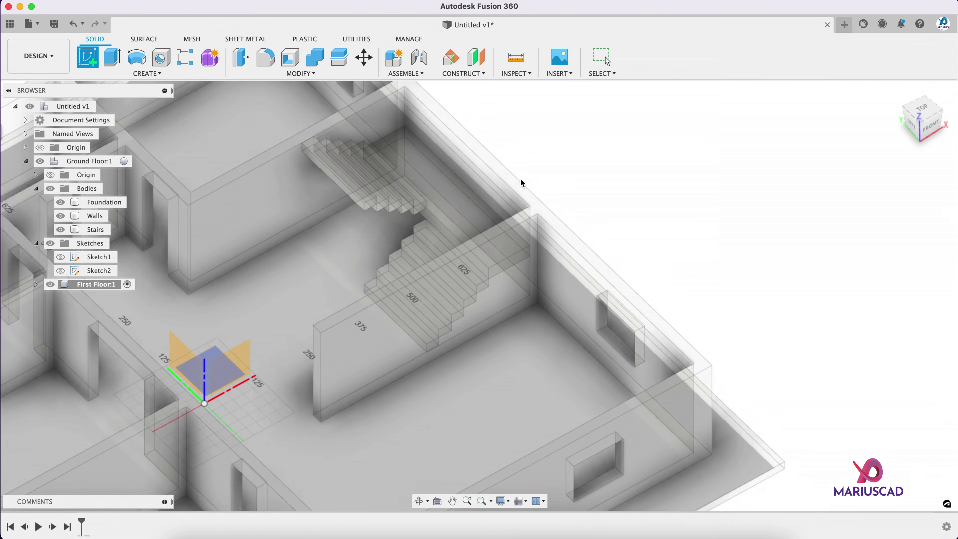
{"action": "scroll", "coordinate": [556, 269], "scroll_direction": "down", "scroll_amount": 10}
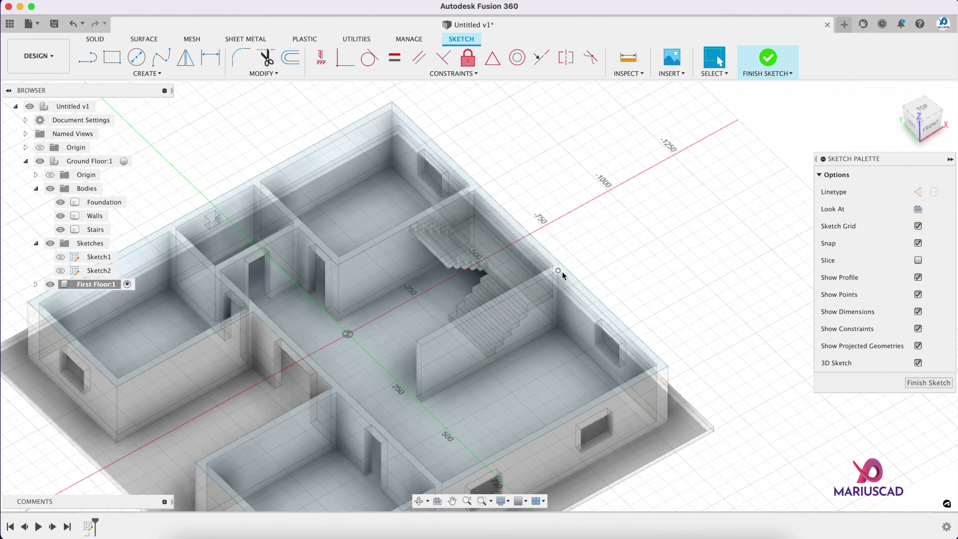
{"action": "left_click", "coordinate": [922, 108]}
{"action": "middle_click_drag", "start_coordinate": [566, 260], "coordinate": [596, 236]}
{"action": "scroll", "coordinate": [600, 236], "scroll_direction": "down", "scroll_amount": 2}
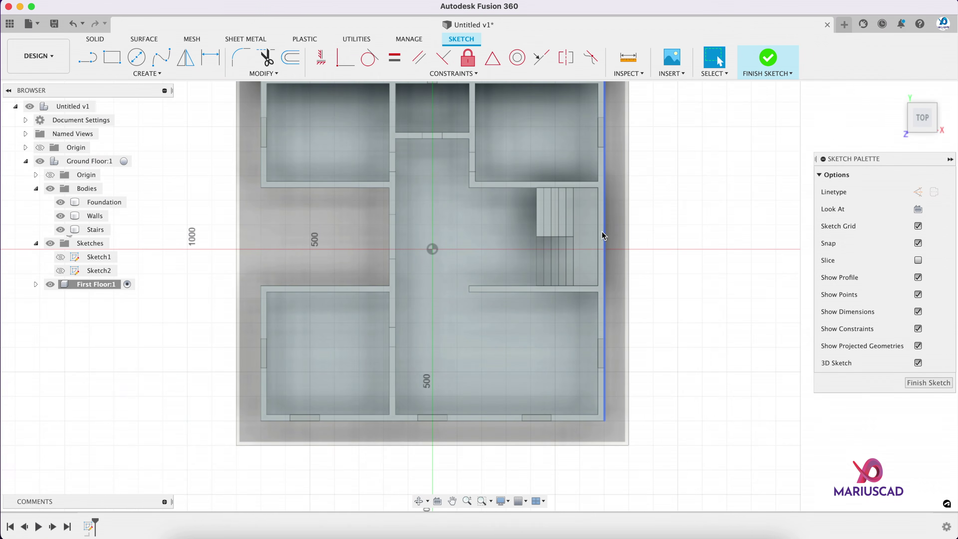
{"action": "scroll", "coordinate": [626, 205], "scroll_direction": "up", "scroll_amount": 3}
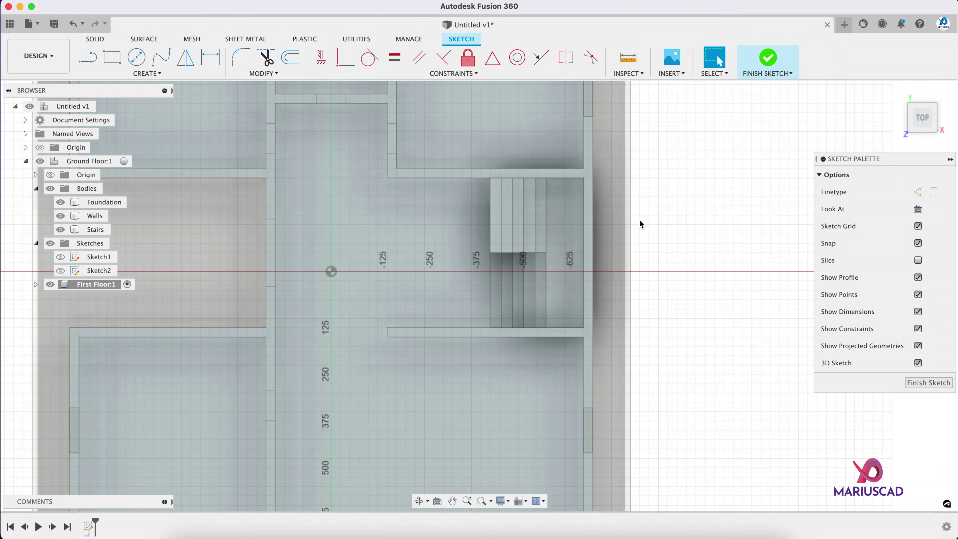
- Project the face of the last upper stair step and the top face of the walls into the sketch
{"action": "key", "text": "p"}
{"action": "left_click", "coordinate": [496, 215]}
{"action": "scroll", "coordinate": [496, 215], "scroll_direction": "down", "scroll_amount": 5}
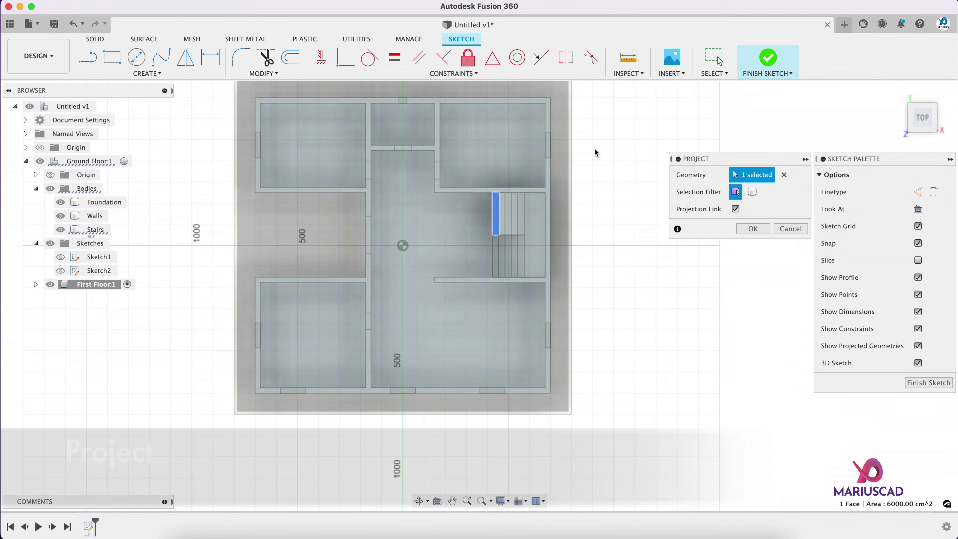
{"action": "scroll", "coordinate": [559, 169], "scroll_direction": "up", "scroll_amount": 2}
{"action": "left_click", "coordinate": [559, 169]}
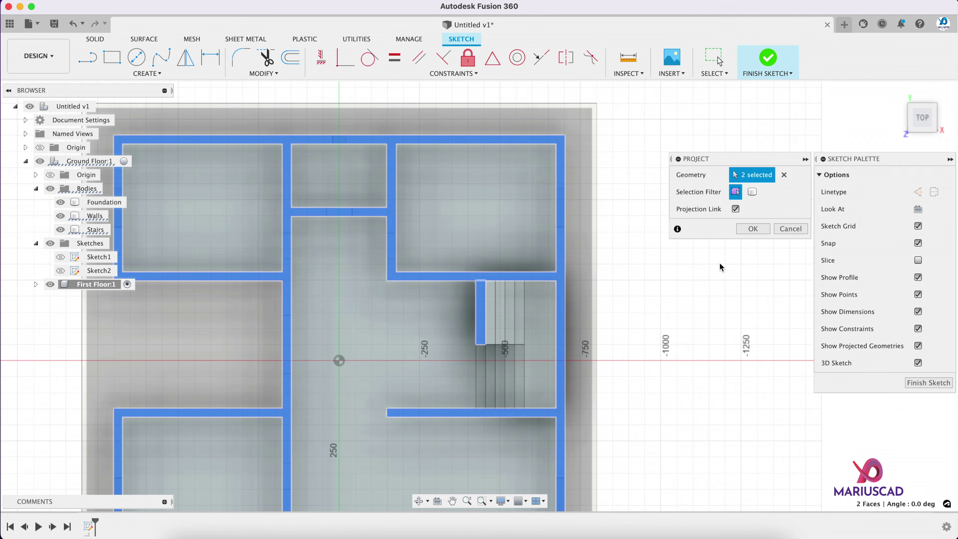
{"action": "left_click", "coordinate": [764, 231]}
- Draw a two-point rectangle for the stairwell opening, from the projected step's corner to the opposite inner wall corner beside the landing
{"action": "scroll", "coordinate": [496, 278], "scroll_direction": "down", "scroll_amount": 3}
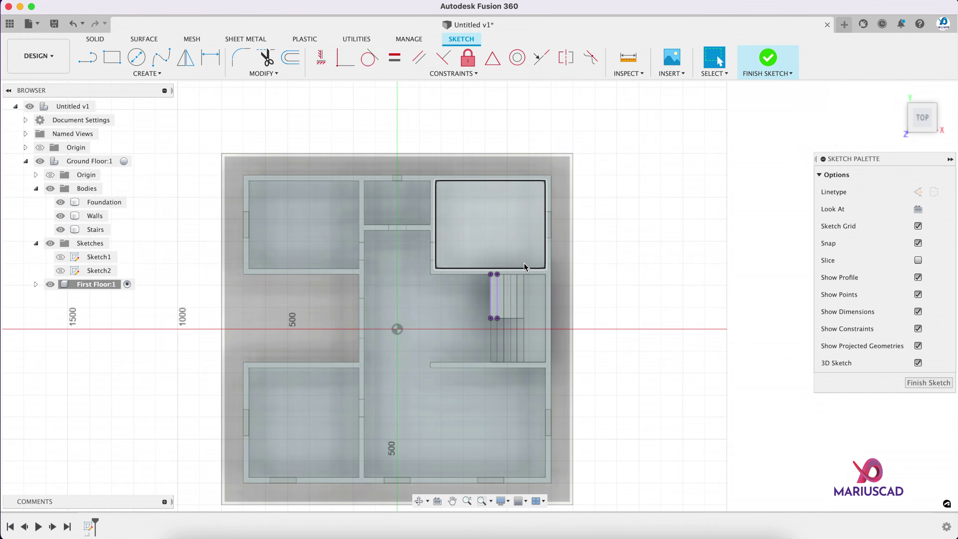
{"action": "middle_click_drag", "start_coordinate": [636, 351], "coordinate": [641, 337]}
{"action": "key", "text": "r"}
{"action": "scroll", "coordinate": [506, 302], "scroll_direction": "up", "scroll_amount": 4}
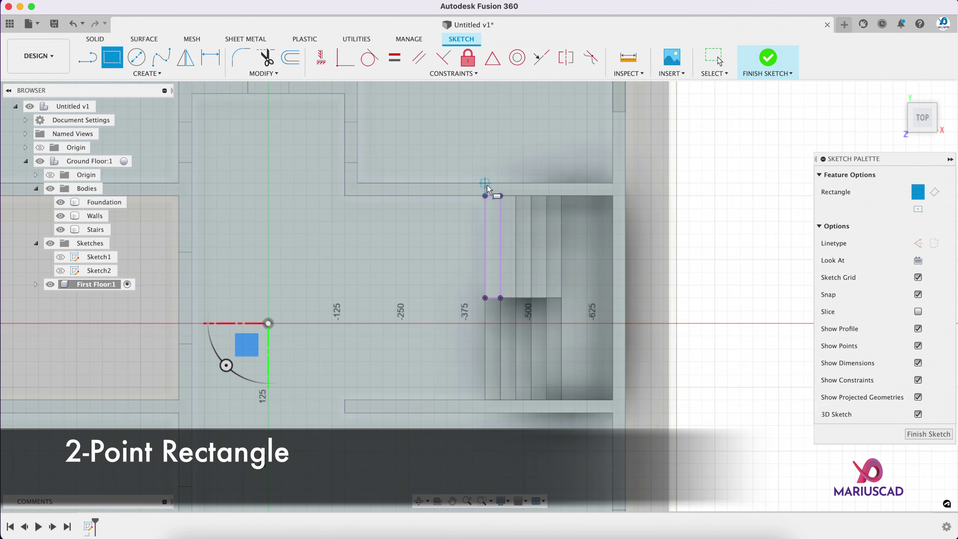
{"action": "left_click", "coordinate": [501, 196]}
{"action": "left_click", "coordinate": [613, 400]}
{"action": "key", "text": "Escape"}
{"action": "scroll", "coordinate": [638, 321], "scroll_direction": "down", "scroll_amount": 4}
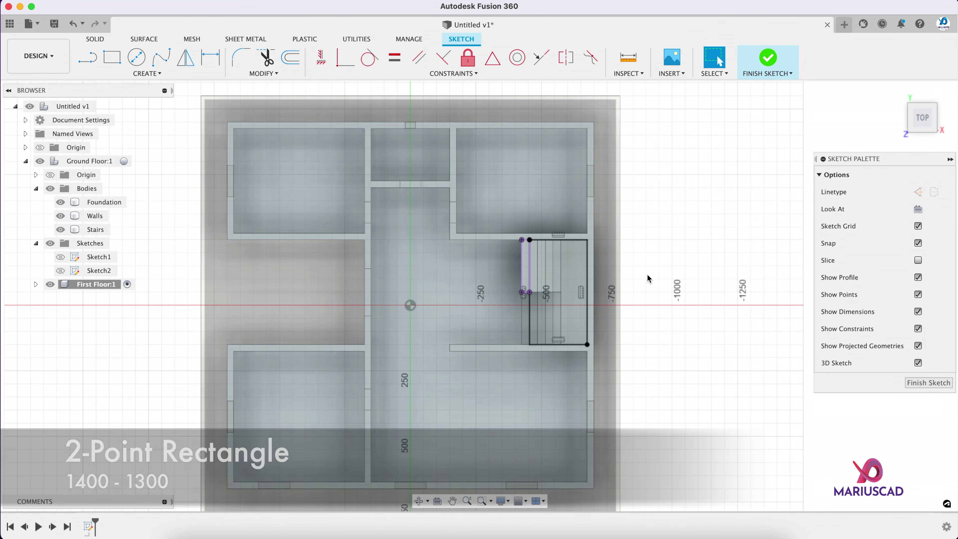
- Draw a 1300 by 1400 cm two-point rectangle for the first floor outline, starting at the outer wall corner on the stair side
{"action": "key", "text": "r"}
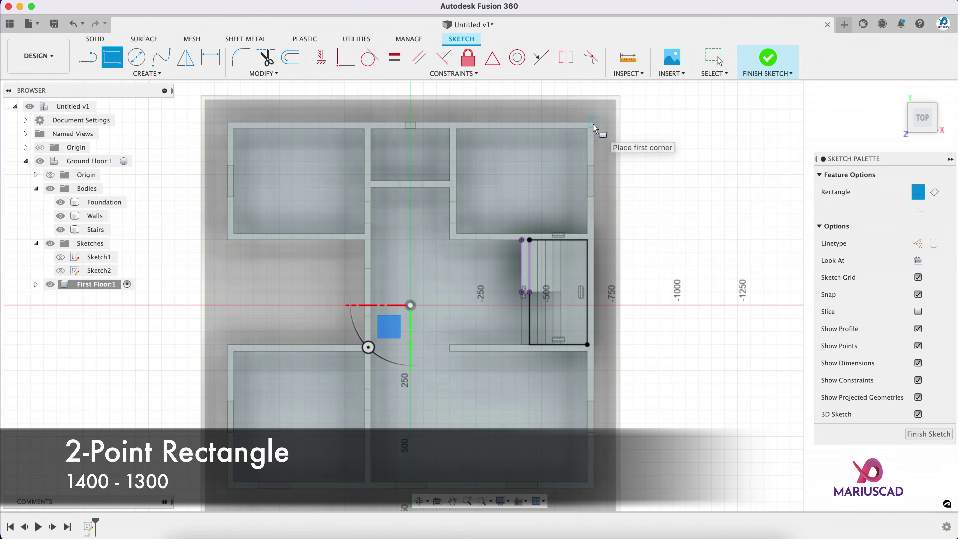
{"action": "left_click", "coordinate": [594, 123]}
{"action": "middle_click_drag", "start_coordinate": [392, 347], "coordinate": [427, 197]}
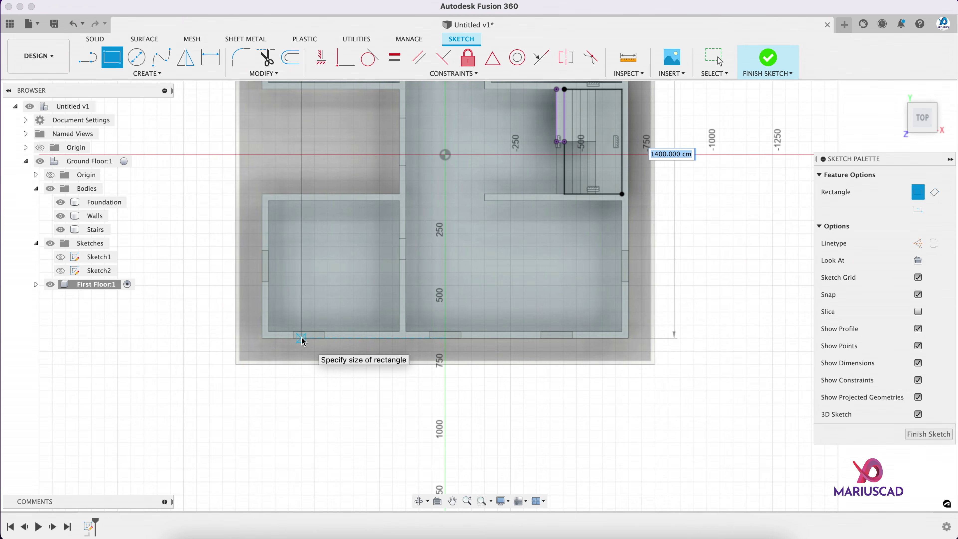
{"action": "middle_click_drag", "start_coordinate": [302, 338], "coordinate": [271, 490]}
{"action": "scroll", "coordinate": [272, 490], "scroll_direction": "down", "scroll_amount": 2}
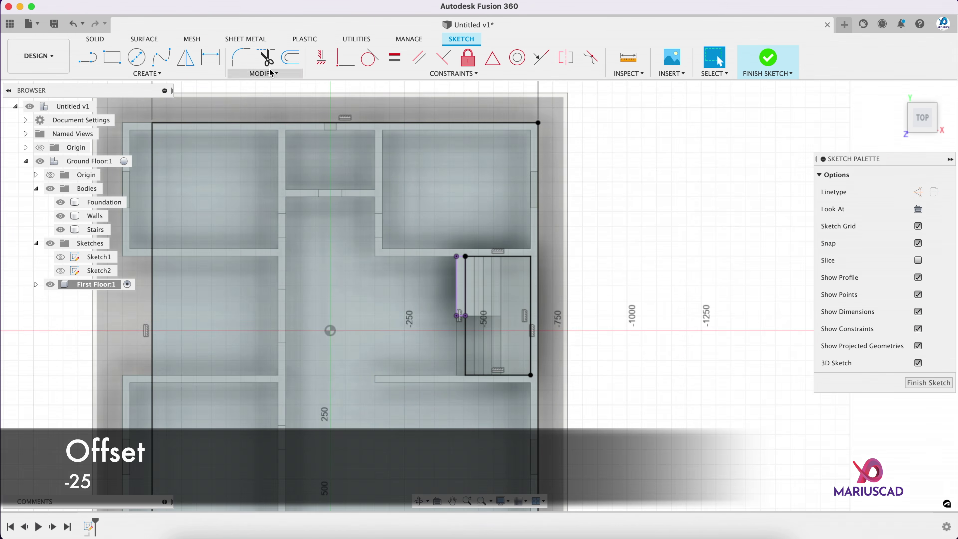
- Offset the outline rectangle inward by -25 cm to form the outer wall thickness
{"action": "left_click", "coordinate": [297, 61]}
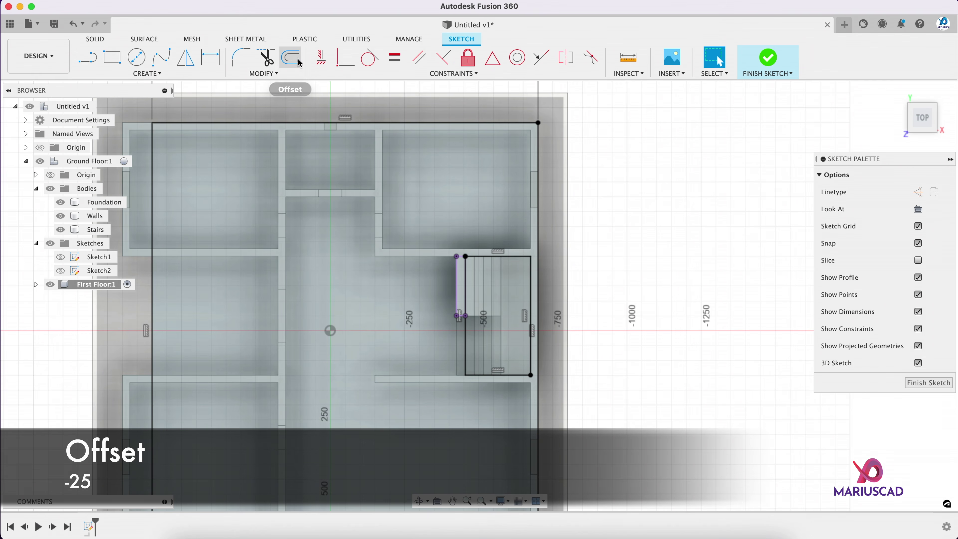
{"action": "left_click", "coordinate": [406, 123]}
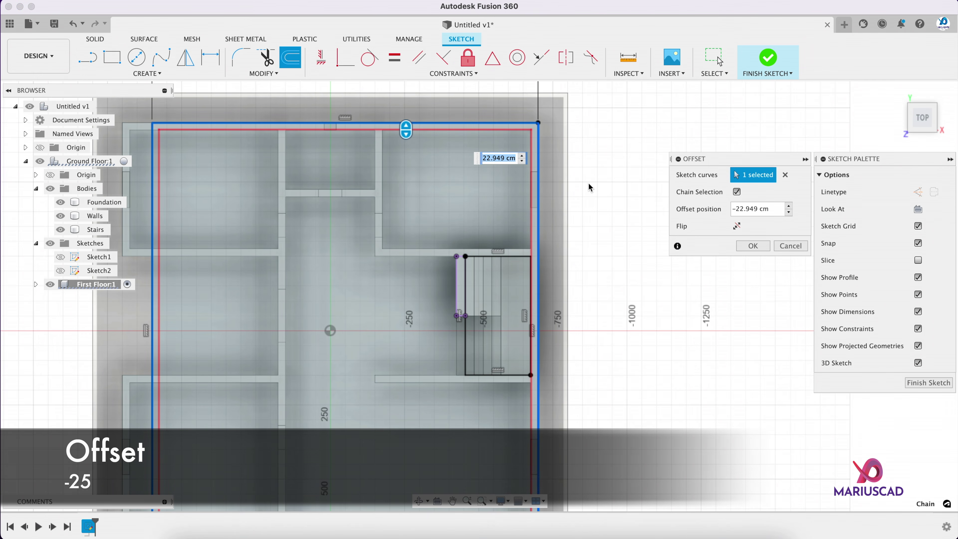
{"action": "type", "text": "-25"}
{"action": "key", "text": "Return"}
{"action": "scroll", "coordinate": [574, 201], "scroll_direction": "down", "scroll_amount": 3}
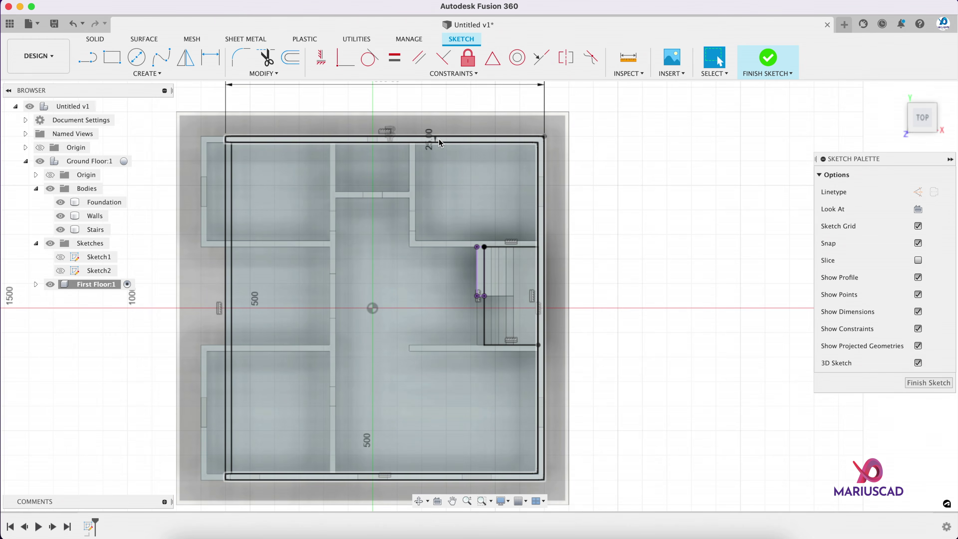
- Draw a 500 by 400 cm room rectangle from the upper-right inner corner of the outline, above the stairwell
{"action": "left_click", "coordinate": [569, 184]}
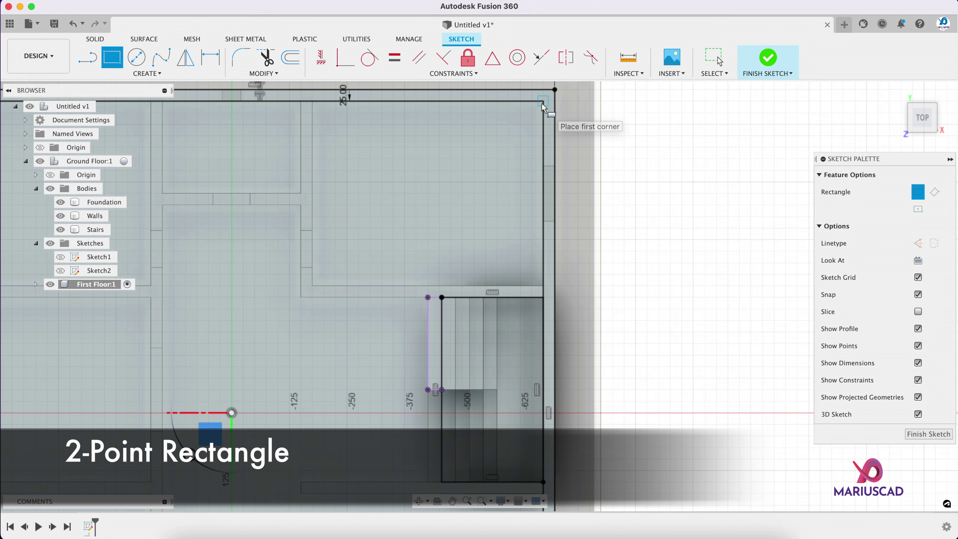
{"action": "left_click", "coordinate": [542, 103]}
{"action": "middle_click_drag", "start_coordinate": [316, 292], "coordinate": [331, 382]}
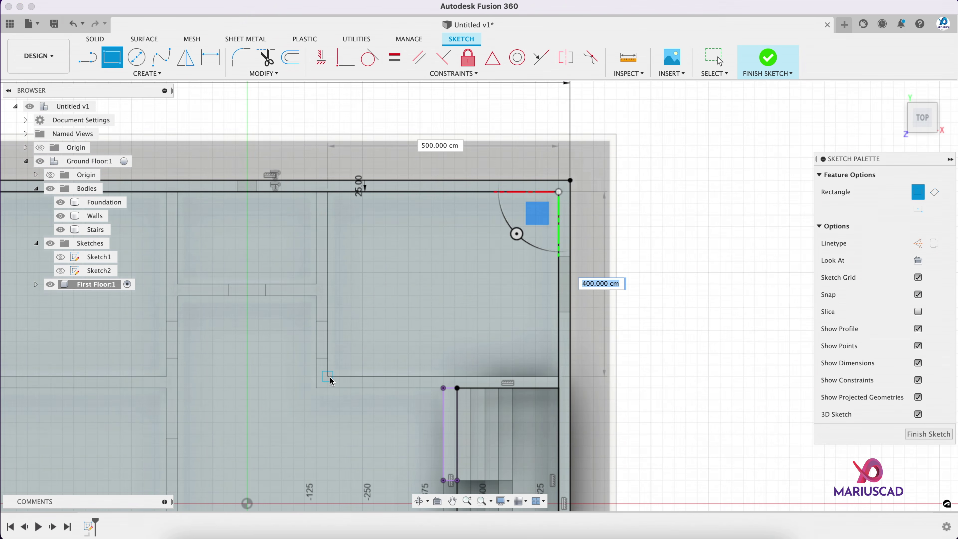
{"action": "left_click", "coordinate": [330, 378]}
- Draw a 500 by 500 cm room rectangle below the stairwell, reaching the lower inner edge of the outline
{"action": "scroll", "coordinate": [330, 378], "scroll_direction": "down", "scroll_amount": 3}
{"action": "middle_click_drag", "start_coordinate": [368, 447], "coordinate": [364, 206]}
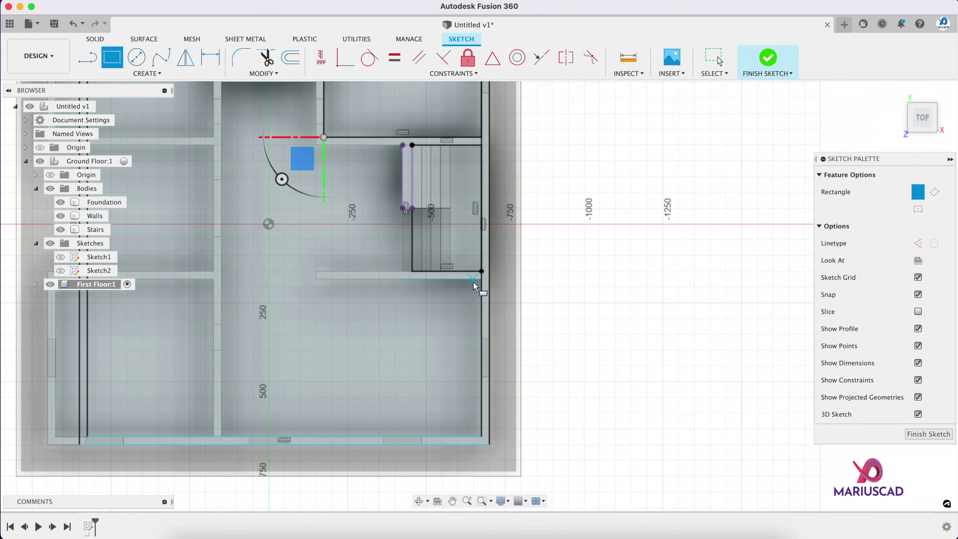
{"action": "left_click", "coordinate": [482, 280]}
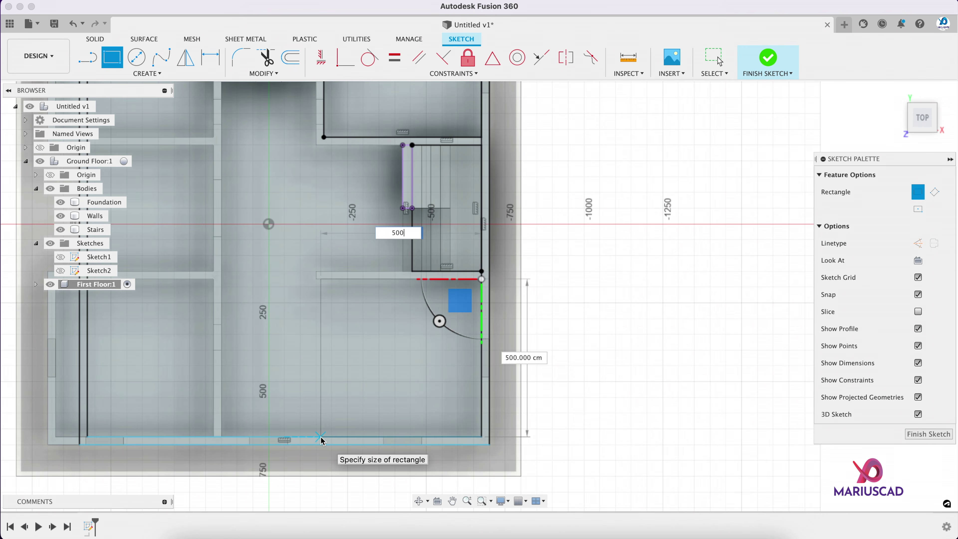
{"action": "key", "text": "Return"}
- Draw a rectangle for the small middle room at the upper inner edge, matching the ground floor room underneath
{"action": "middle_click_drag", "start_coordinate": [293, 238], "coordinate": [342, 395]}
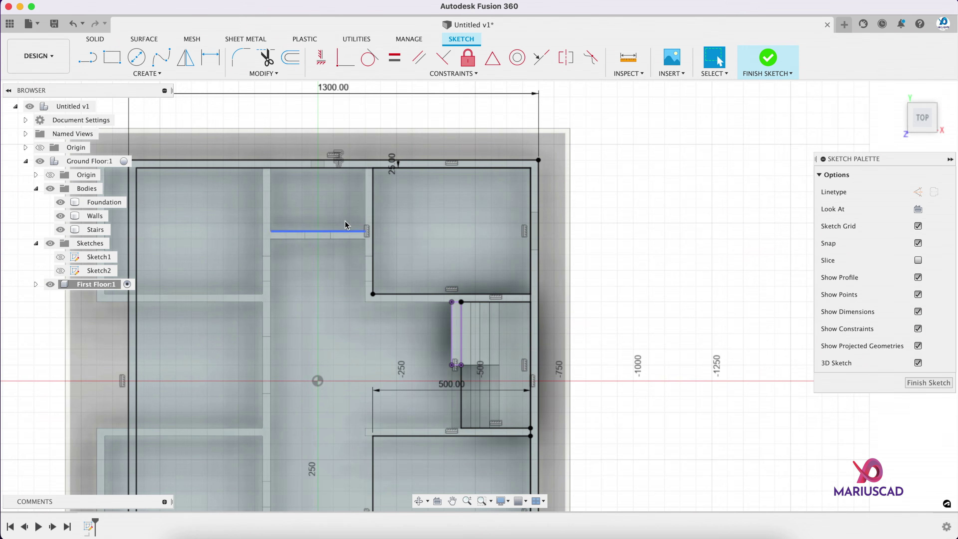
{"action": "key", "text": "r"}
{"action": "scroll", "coordinate": [363, 168], "scroll_direction": "up", "scroll_amount": 3}
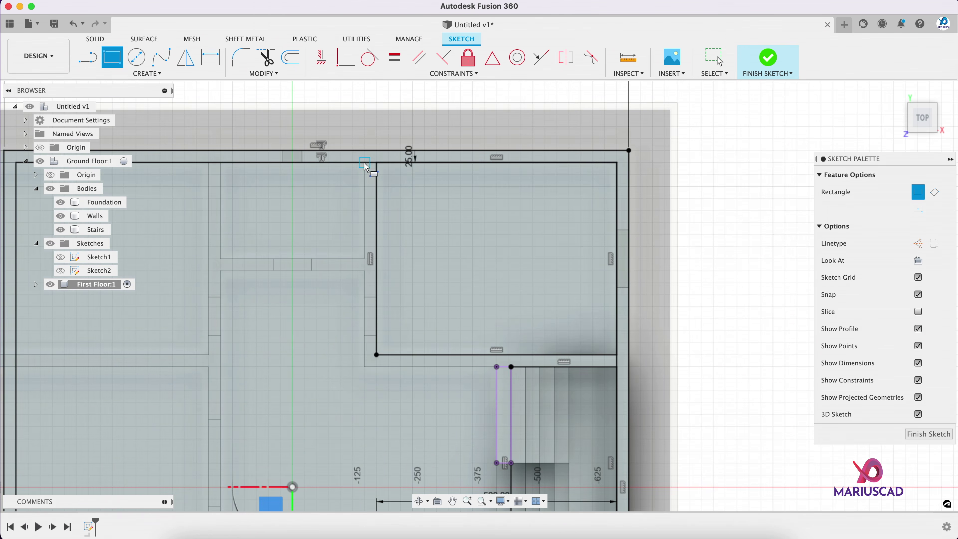
{"action": "left_click", "coordinate": [364, 165]}
{"action": "left_click", "coordinate": [224, 258]}
- Draw a 400 by 662.5 cm room rectangle from the upper-left inner corner of the outline
{"action": "middle_click_drag", "start_coordinate": [325, 377], "coordinate": [527, 410]}
{"action": "left_click", "coordinate": [219, 196]}
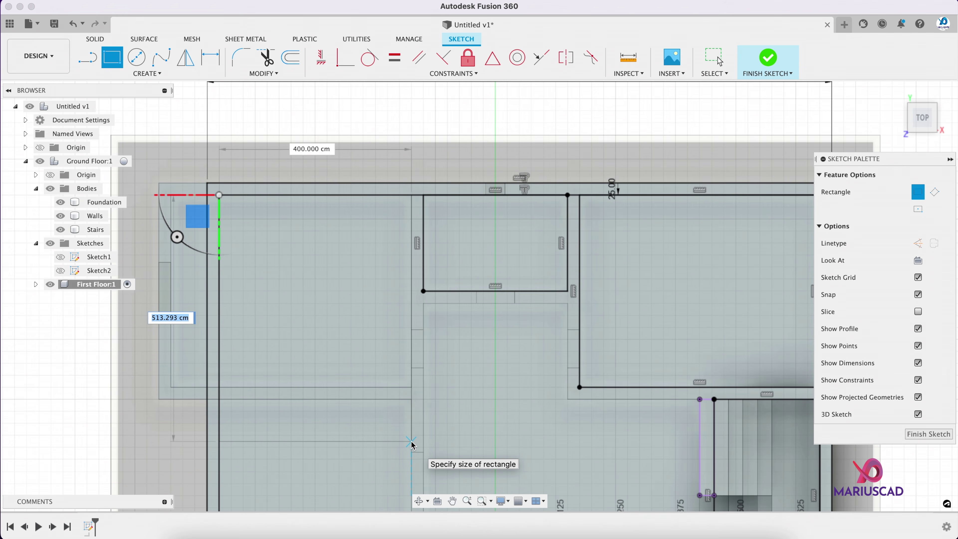
{"action": "type", "text": "62"}
{"action": "key", "text": "Tab"}
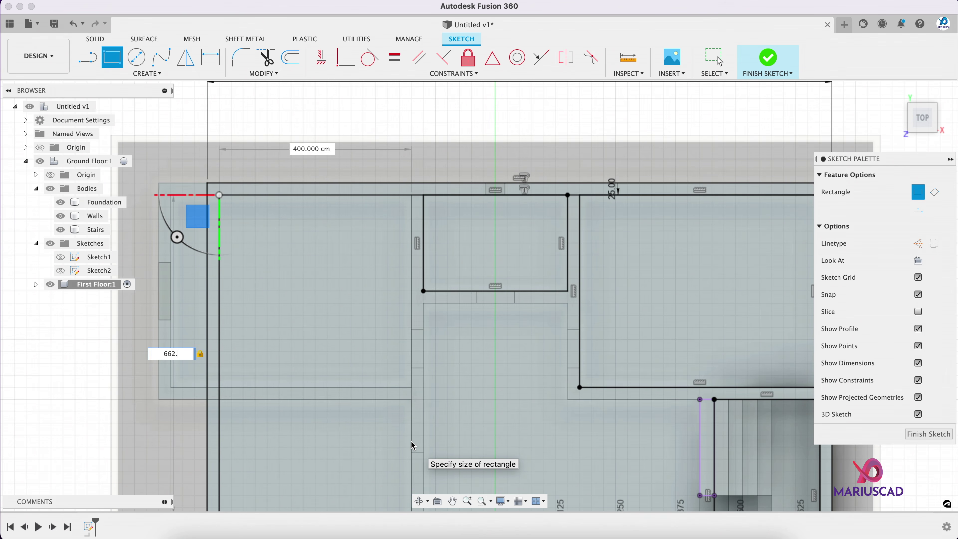
{"action": "key", "text": "Return"}
- Hide the Ground Floor bodies and draw a 400 by 662.5 cm room rectangle from the lower-left inner corner of the outline
{"action": "middle_click_drag", "start_coordinate": [413, 446], "coordinate": [398, 340]}
{"action": "scroll", "coordinate": [398, 340], "scroll_direction": "up", "scroll_amount": 3}
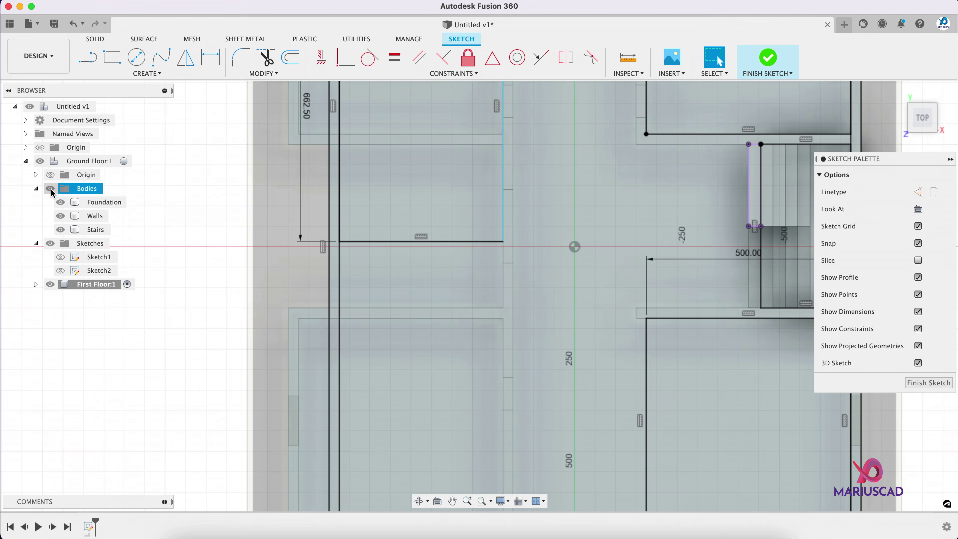
{"action": "left_click", "coordinate": [49, 191]}
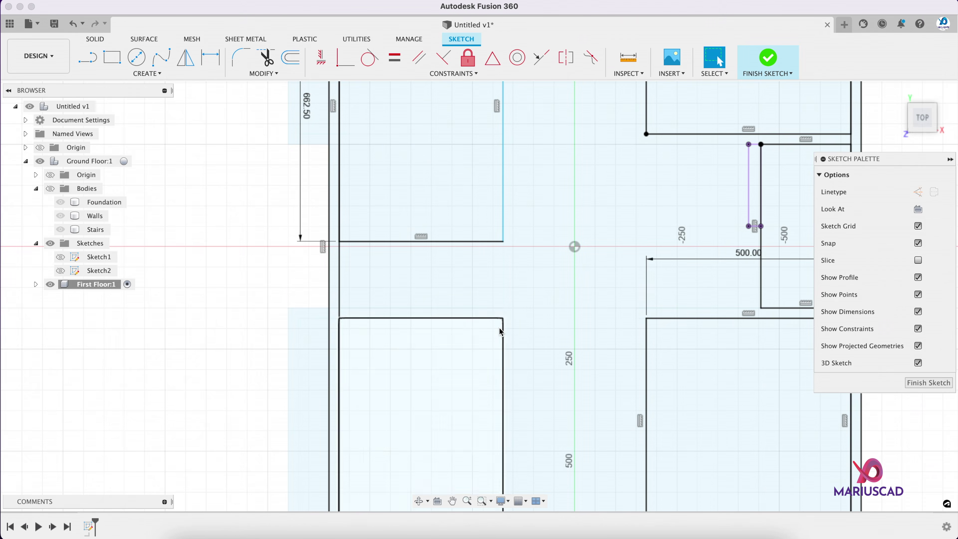
{"action": "scroll", "coordinate": [491, 325], "scroll_direction": "down", "scroll_amount": 3}
{"action": "middle_click_drag", "start_coordinate": [544, 285], "coordinate": [478, 360]}
{"action": "scroll", "coordinate": [467, 364], "scroll_direction": "up", "scroll_amount": 2}
{"action": "scroll", "coordinate": [417, 377], "scroll_direction": "up", "scroll_amount": 2}
{"action": "key", "text": "r"}
{"action": "left_click", "coordinate": [273, 460]}
{"action": "type", "text": "662.5"}
{"action": "key", "text": "Tab"}
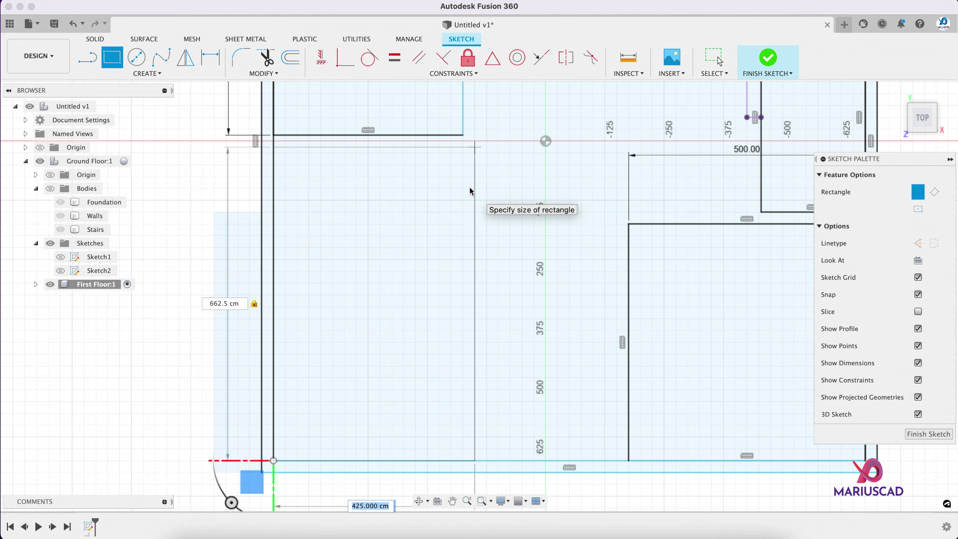
{"action": "type", "text": "400"}
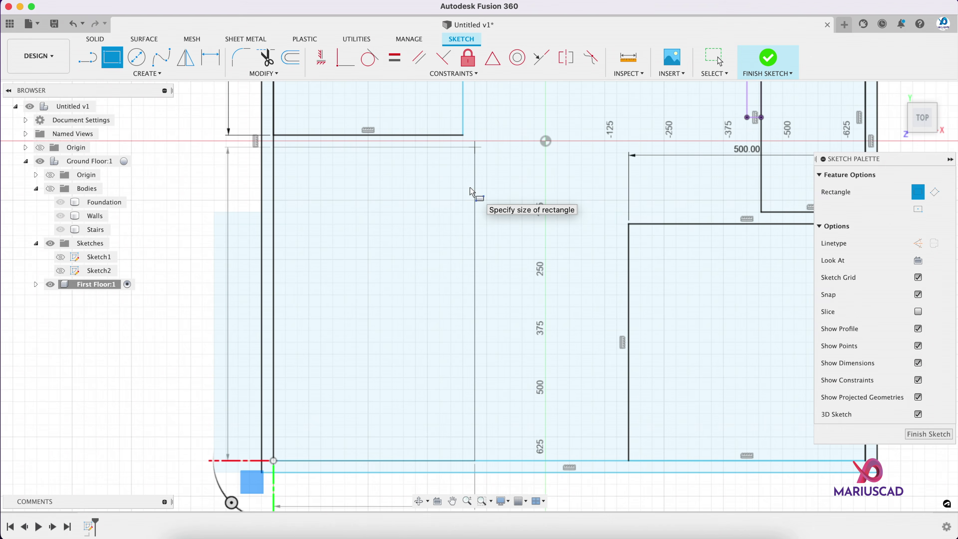
{"action": "key", "text": "Return"}
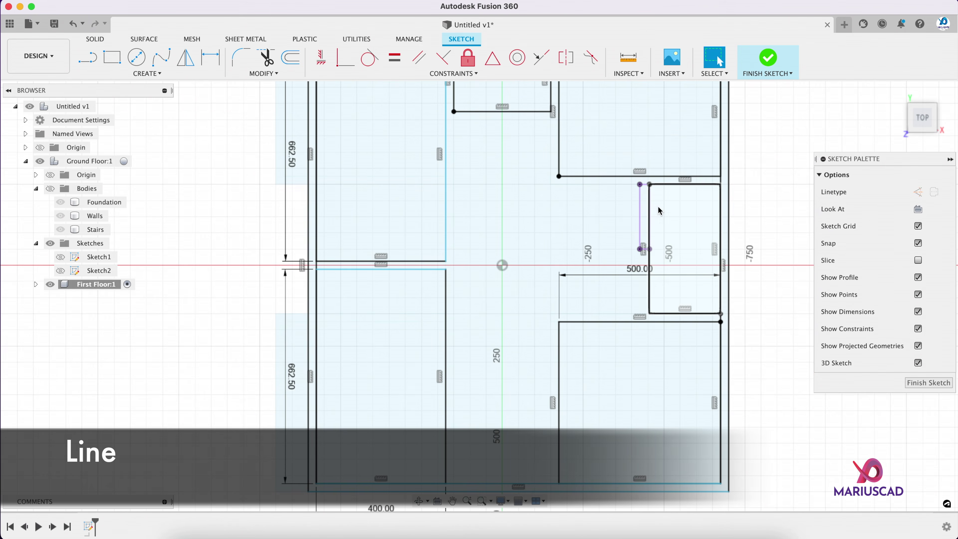
- Draw two lines from the small middle room's lower corners down to the lower inner edge to mark the hallway sides
{"action": "key", "text": "l"}
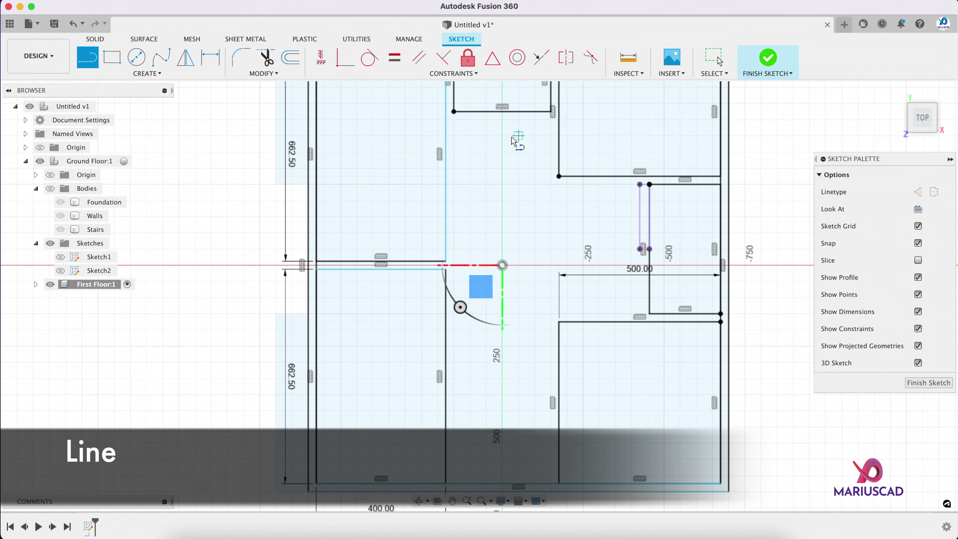
{"action": "left_click", "coordinate": [456, 114]}
{"action": "middle_click_drag", "start_coordinate": [464, 356], "coordinate": [395, 168]}
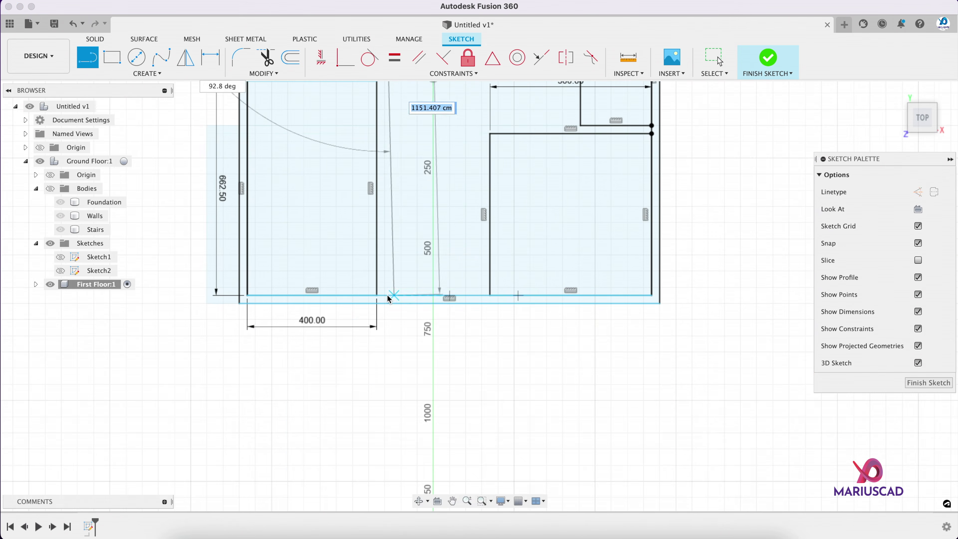
{"action": "left_click", "coordinate": [385, 296]}
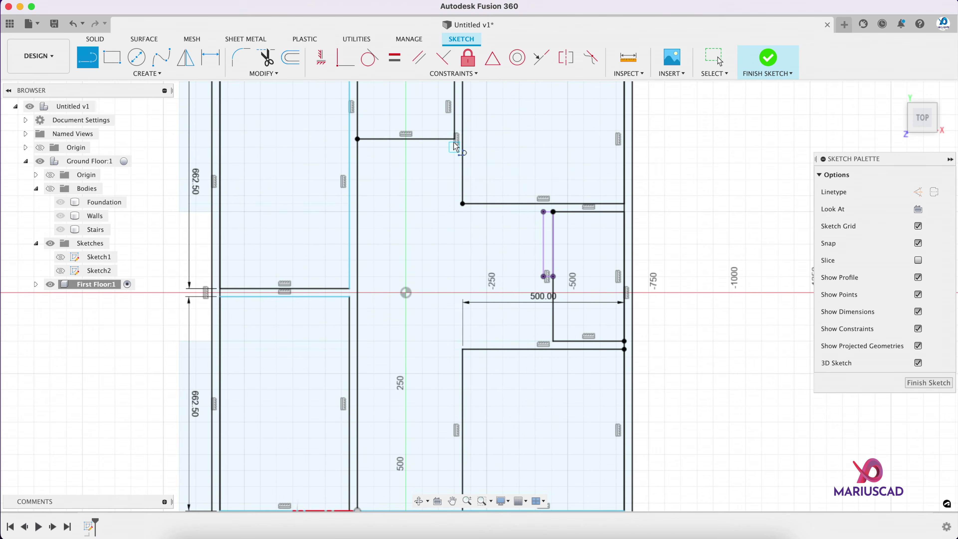
{"action": "left_click", "coordinate": [454, 139]}
{"action": "middle_click_drag", "start_coordinate": [453, 509], "coordinate": [434, 265]}
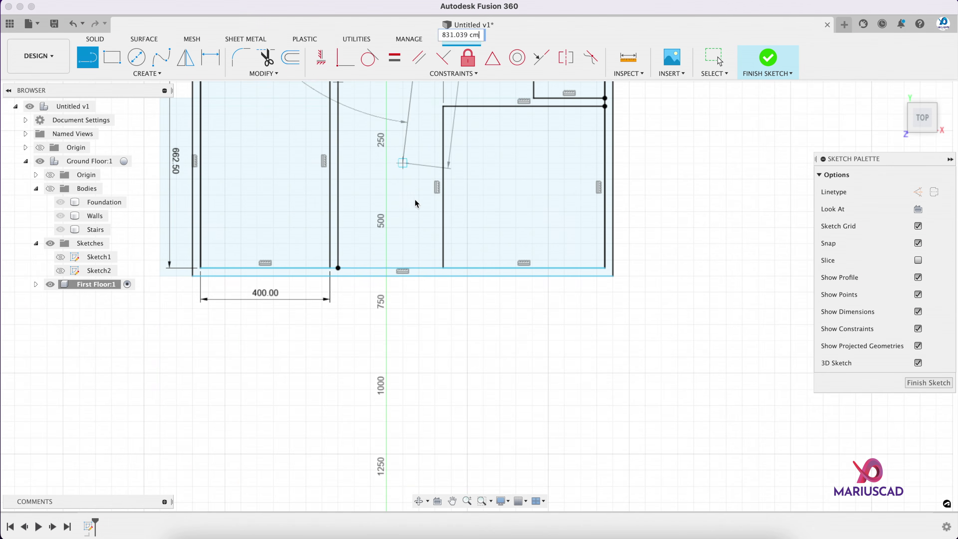
{"action": "left_click", "coordinate": [435, 267]}
{"action": "key", "text": "Escape"}
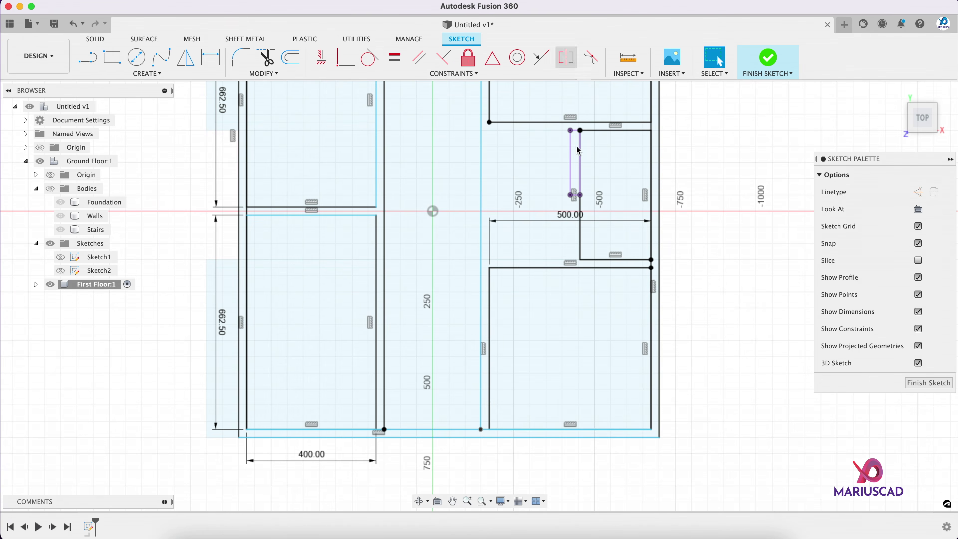
- Draw a horizontal line from the stair space's lower inner corner across to the nearer hallway side line
{"action": "key", "text": "l"}
{"action": "scroll", "coordinate": [594, 247], "scroll_direction": "up", "scroll_amount": 5}
{"action": "left_click", "coordinate": [570, 268]}
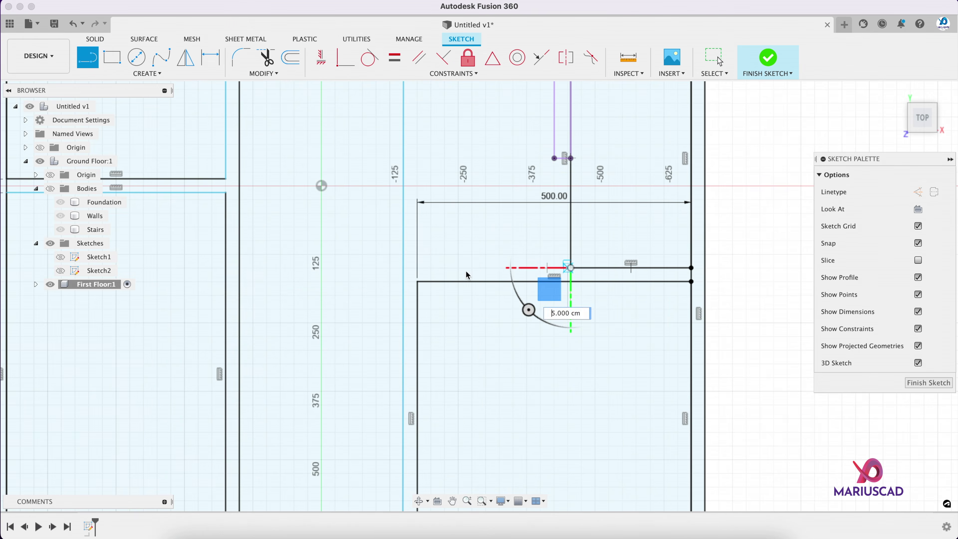
{"action": "left_click", "coordinate": [404, 267]}
{"action": "key", "text": "Escape"}
- Draw a horizontal line from the stair space's upper inner corner across to the same hallway side line
{"action": "middle_click_drag", "start_coordinate": [451, 182], "coordinate": [442, 385]}
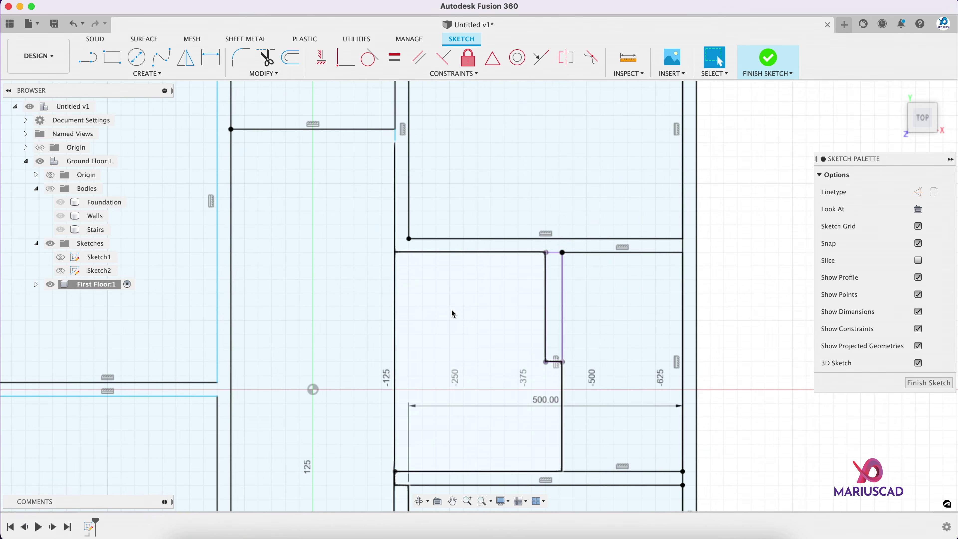
{"action": "key", "text": "l"}
{"action": "scroll", "coordinate": [547, 256], "scroll_direction": "up", "scroll_amount": 2}
{"action": "left_click", "coordinate": [557, 251]}
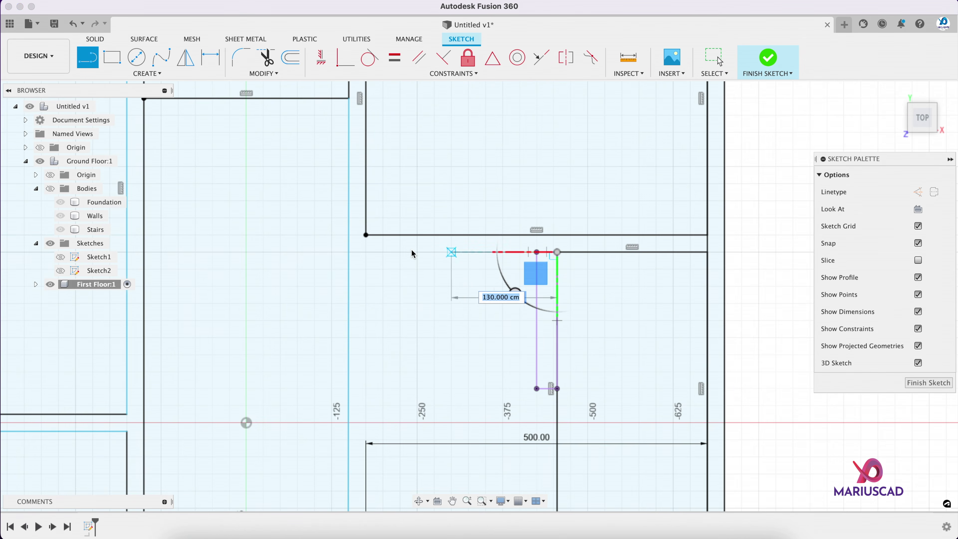
{"action": "left_click", "coordinate": [348, 252]}
{"action": "key", "text": "Escape"}
- Trim the hallway side line where it crosses the opening to the stair space
{"action": "key", "text": "t"}
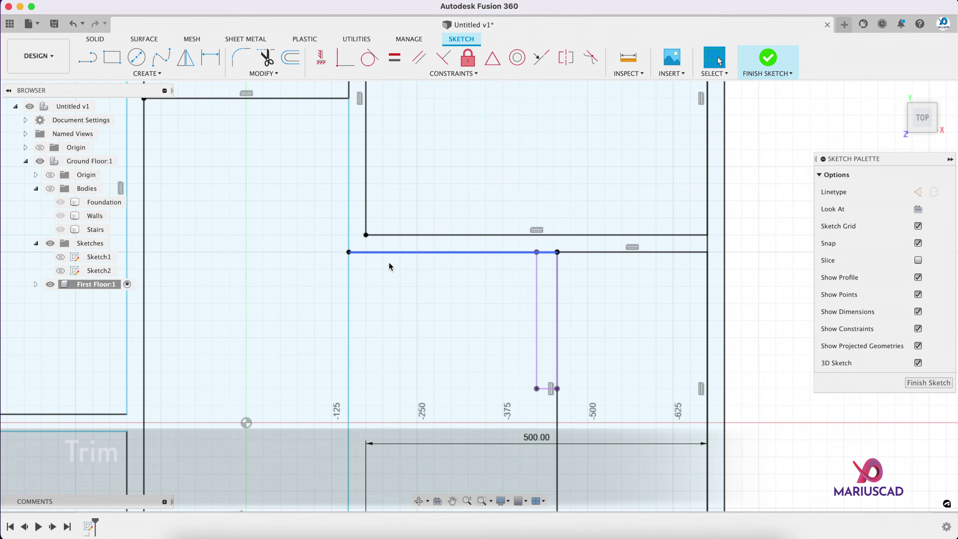
{"action": "left_click", "coordinate": [350, 301]}
{"action": "scroll", "coordinate": [350, 298], "scroll_direction": "down", "scroll_amount": 2}
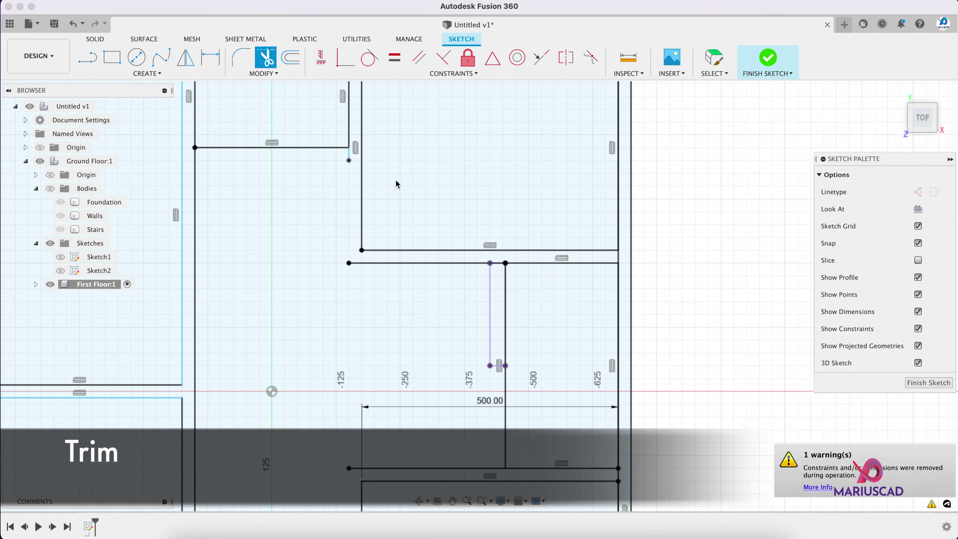
- Extend the remaining upper stub of the hallway side line down to the stair space's upper horizontal line
{"action": "left_click", "coordinate": [263, 73]}
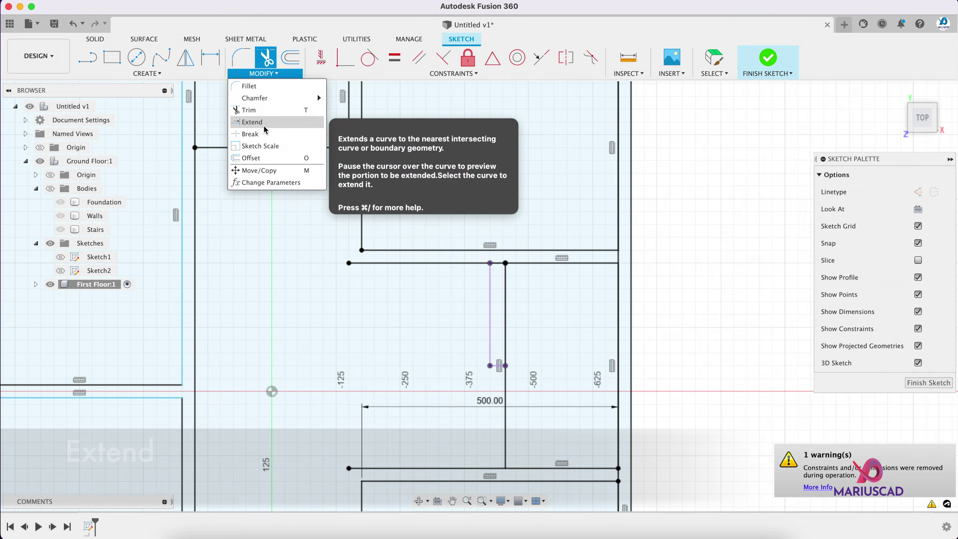
{"action": "left_click", "coordinate": [252, 122]}
{"action": "left_click", "coordinate": [349, 166]}
{"action": "left_click", "coordinate": [349, 189]}
{"action": "left_click", "coordinate": [350, 203]}
- Draw a horizontal line across the hallway 25 cm below the small middle room's lower edge
{"action": "middle_click_drag", "start_coordinate": [259, 208], "coordinate": [315, 248]}
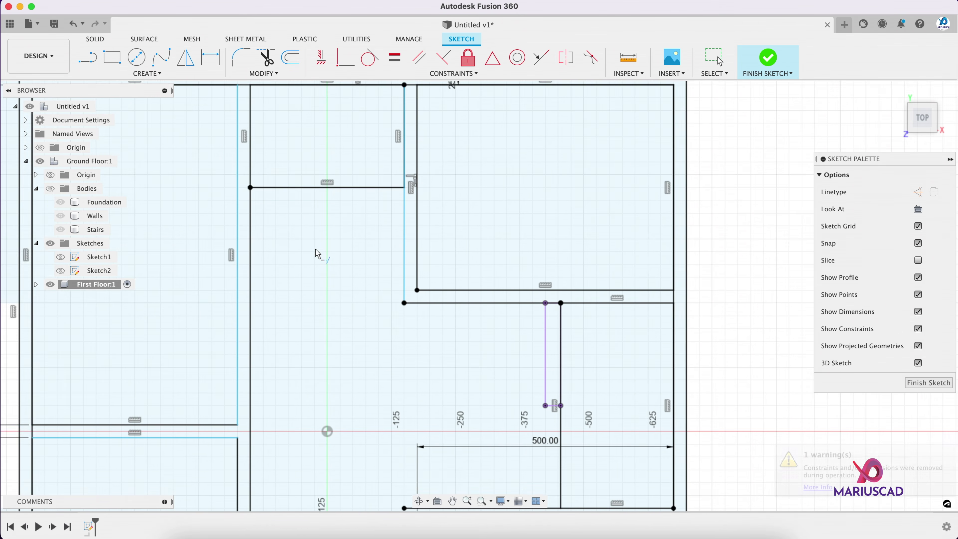
{"action": "scroll", "coordinate": [328, 204], "scroll_direction": "up", "scroll_amount": 2}
{"action": "key", "text": "l"}
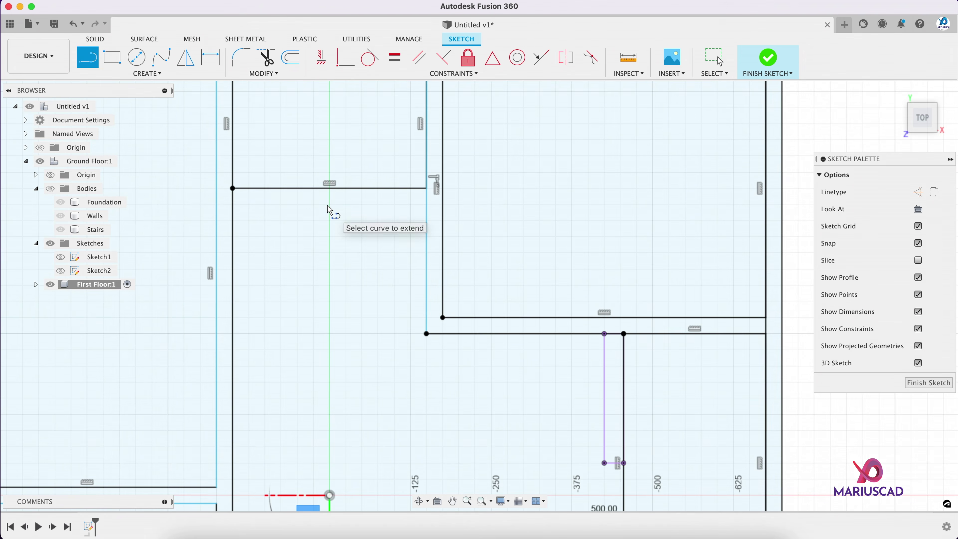
{"action": "left_click", "coordinate": [233, 204]}
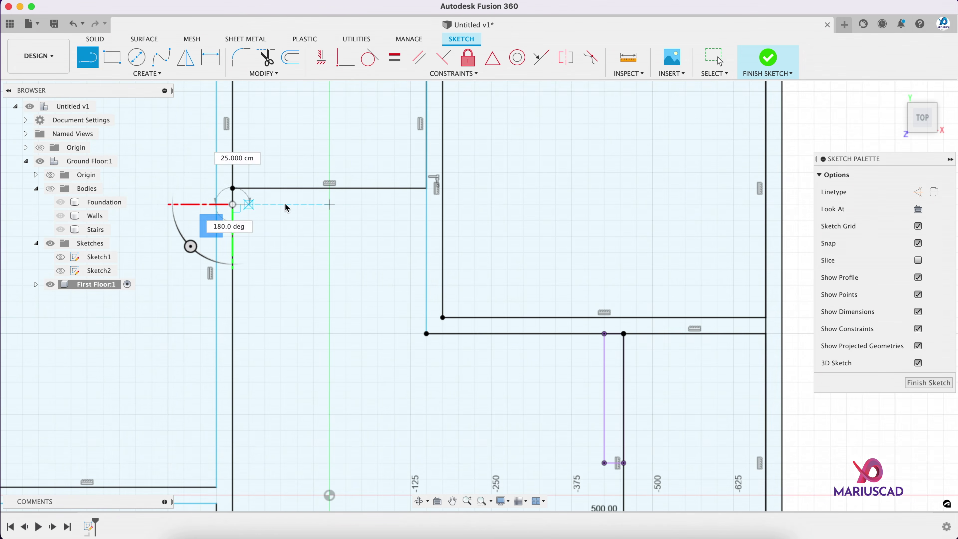
{"action": "left_click", "coordinate": [427, 204]}
- Add a driven dimension for the wall thickness between the small middle room's lower edge and the parallel hallway line
{"action": "key", "text": "d"}
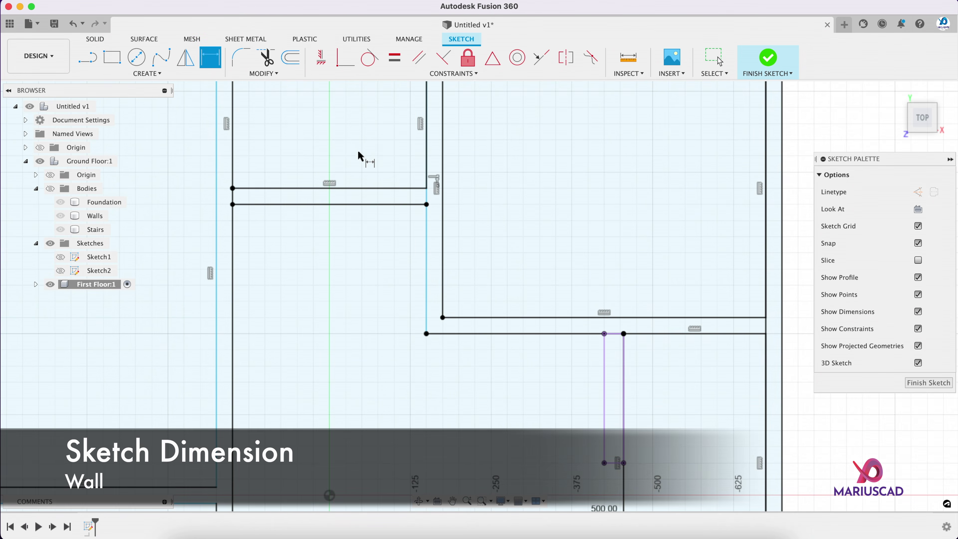
{"action": "left_click", "coordinate": [371, 205]}
{"action": "left_click", "coordinate": [370, 188]}
{"action": "left_click", "coordinate": [371, 196]}
{"action": "left_click", "coordinate": [595, 282]}
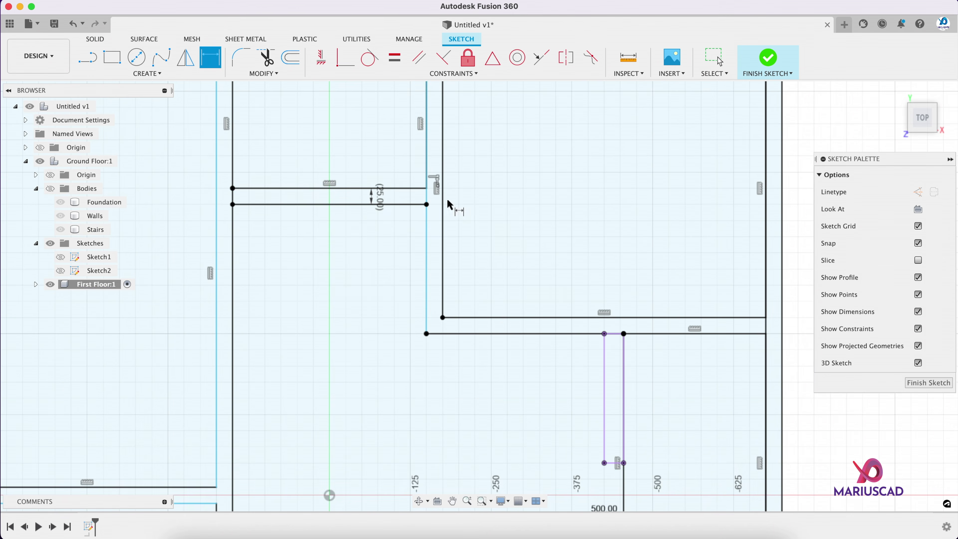
- Trim the short vertical segments at both ends of the wall below the small middle room
{"action": "scroll", "coordinate": [417, 207], "scroll_direction": "up", "scroll_amount": 2}
{"action": "scroll", "coordinate": [389, 214], "scroll_direction": "down", "scroll_amount": 3}
{"action": "key", "text": "t"}
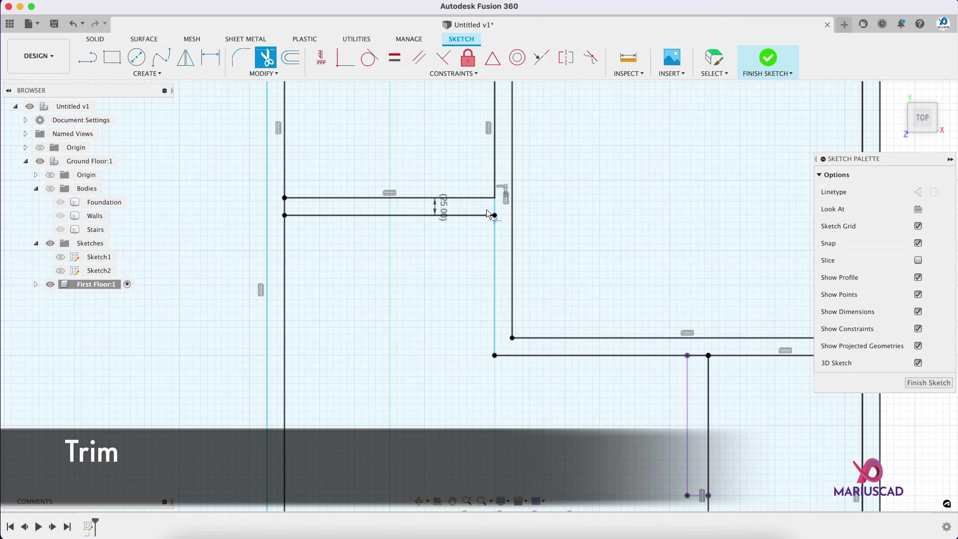
{"action": "left_click", "coordinate": [494, 206]}
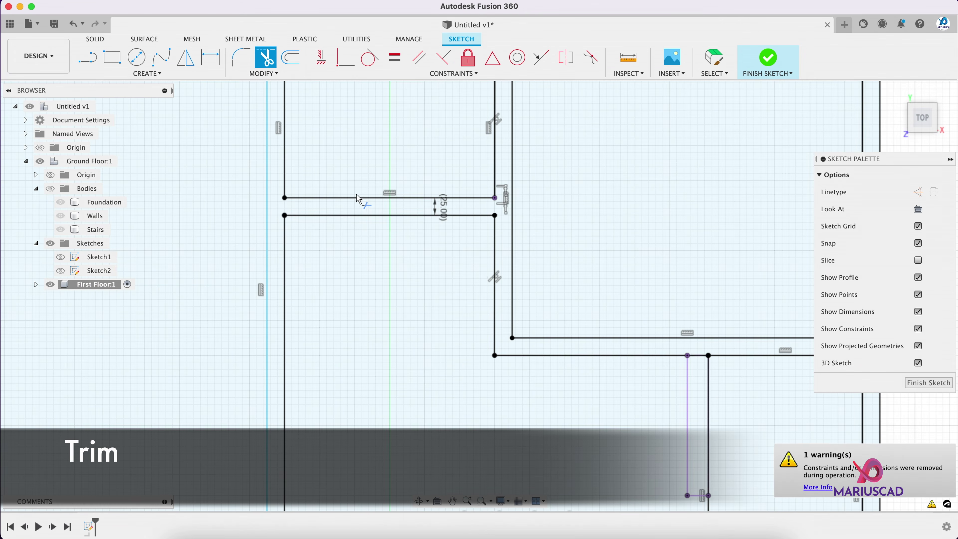
{"action": "scroll", "coordinate": [358, 200], "scroll_direction": "down", "scroll_amount": 3}
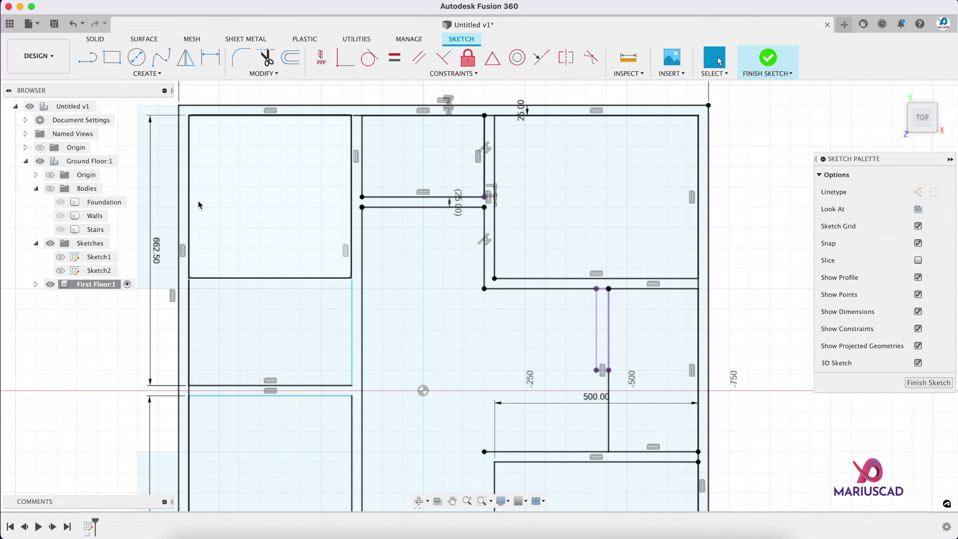
- Trim the inner face of the left outer wall across the partition between the two left-hand rooms
{"action": "middle_click_drag", "start_coordinate": [177, 217], "coordinate": [310, 217]}
{"action": "scroll", "coordinate": [312, 238], "scroll_direction": "up", "scroll_amount": 3}
{"action": "scroll", "coordinate": [406, 208], "scroll_direction": "down", "scroll_amount": 2}
{"action": "scroll", "coordinate": [399, 406], "scroll_direction": "up", "scroll_amount": 4}
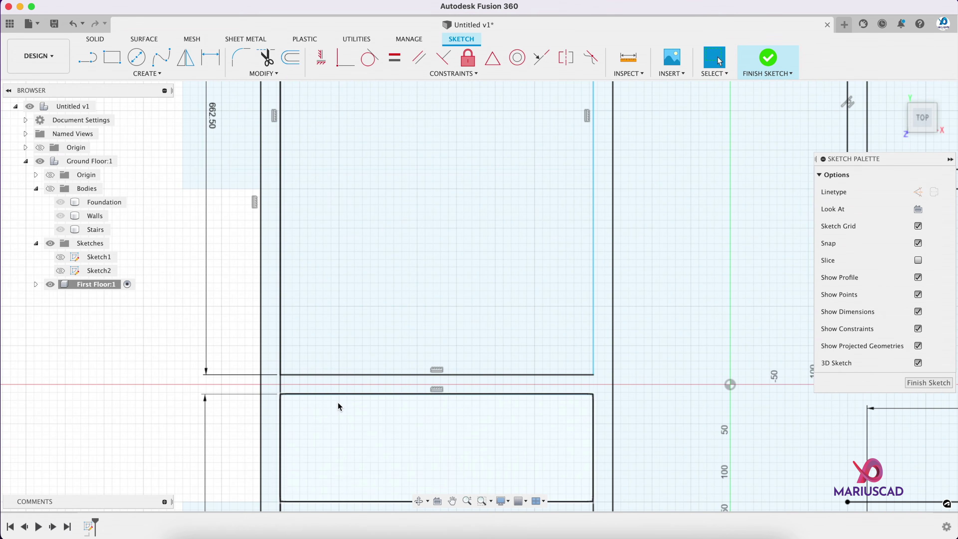
{"action": "key", "text": "t"}
{"action": "left_click", "coordinate": [281, 388]}
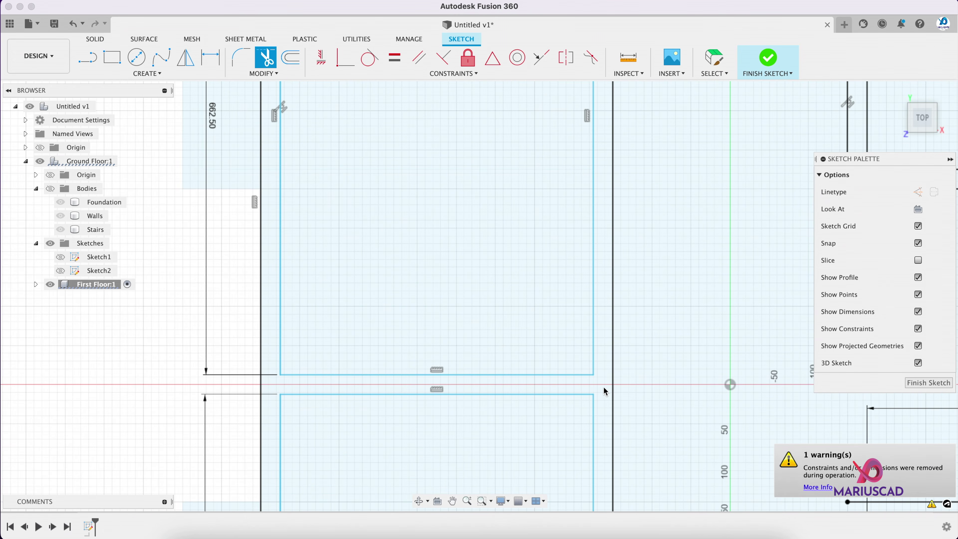
- Trim the bottom wall's inner line across the end of the partition between the lower-left room and the hallway
{"action": "scroll", "coordinate": [598, 386], "scroll_direction": "down", "scroll_amount": 5}
{"action": "mouse_move", "coordinate": [482, 389]}
{"action": "middle_mouse_down"}
{"action": "mouse_move", "coordinate": [477, 302]}
{"action": "mouse_move", "coordinate": [441, 146]}
{"action": "middle_mouse_up"}
{"action": "scroll", "coordinate": [354, 477], "scroll_direction": "up", "scroll_amount": 2}
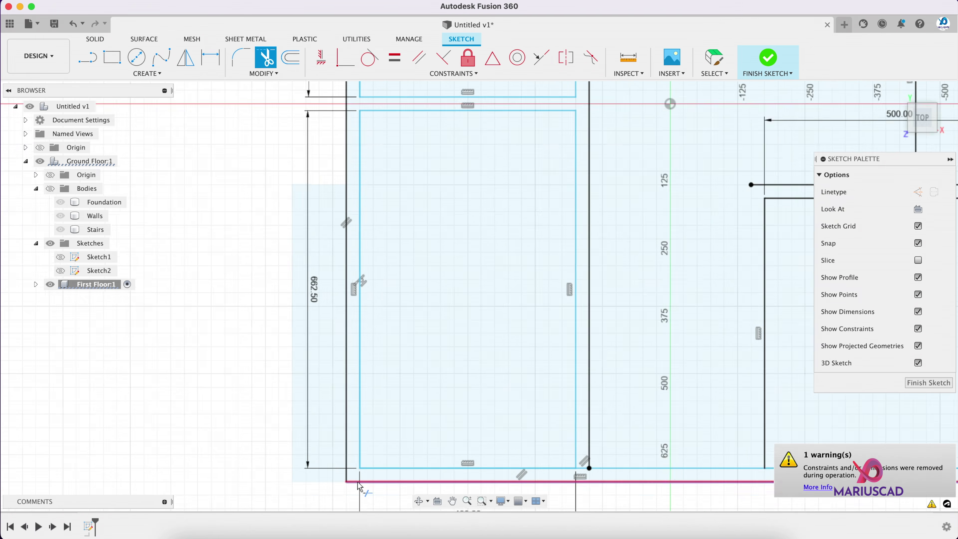
{"action": "scroll", "coordinate": [359, 487], "scroll_direction": "up", "scroll_amount": 1}
{"action": "left_click", "coordinate": [609, 467]}
- Trim the top wall's inner line across the end of the partition between the upper-left and upper-middle rooms
{"action": "middle_click_drag", "start_coordinate": [648, 265], "coordinate": [433, 410]}
{"action": "middle_click_drag", "start_coordinate": [438, 210], "coordinate": [403, 423]}
{"action": "middle_click_drag", "start_coordinate": [382, 181], "coordinate": [384, 317]}
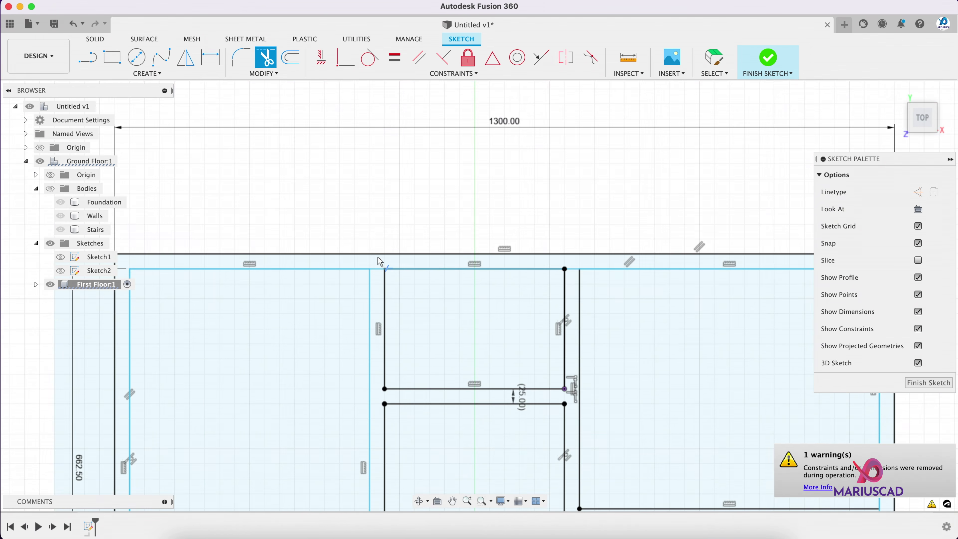
{"action": "left_click", "coordinate": [378, 268]}
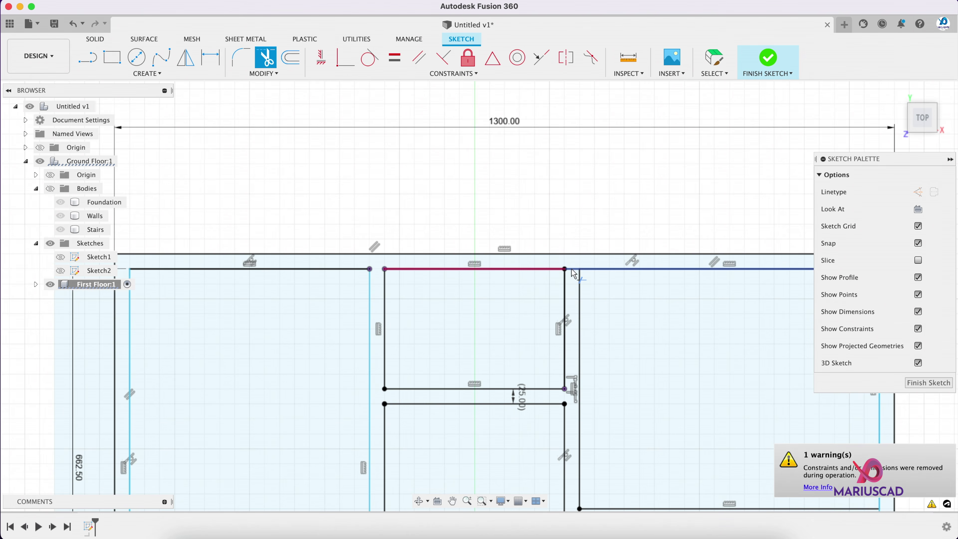
- Trim the right outer wall's inner line across the ends of the upper and lower horizontal partitions
{"action": "scroll", "coordinate": [503, 300], "scroll_direction": "down", "scroll_amount": 2}
{"action": "middle_click_drag", "start_coordinate": [558, 322], "coordinate": [328, 239]}
{"action": "left_click", "coordinate": [586, 405]}
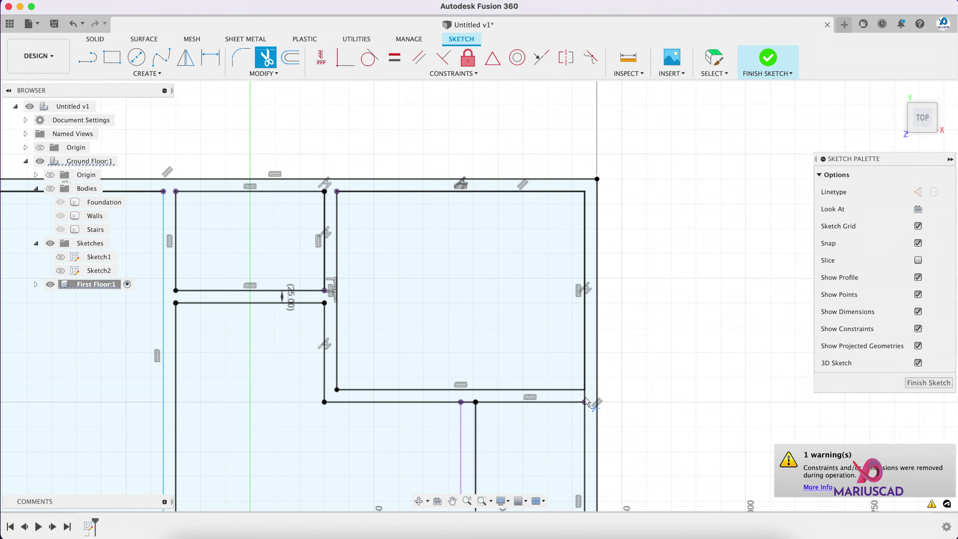
{"action": "middle_click_drag", "start_coordinate": [613, 432], "coordinate": [550, 217]}
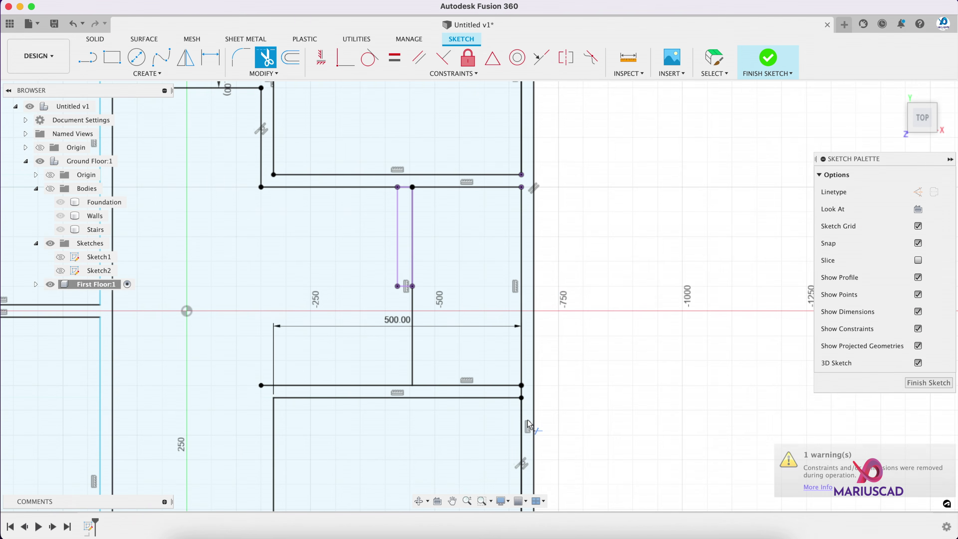
{"action": "left_click", "coordinate": [523, 393]}
{"action": "scroll", "coordinate": [524, 403], "scroll_direction": "up", "scroll_amount": 4}
{"action": "scroll", "coordinate": [533, 395], "scroll_direction": "down", "scroll_amount": 5}
{"action": "middle_click_drag", "start_coordinate": [526, 370], "coordinate": [519, 355]}
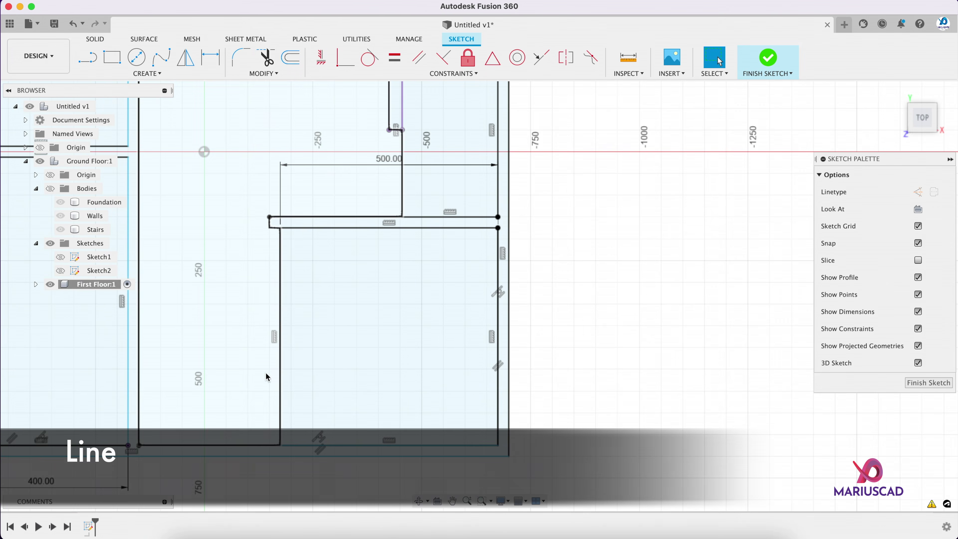
- Draw a vertical line 525 cm long from the free end of the lower-right partition down to the bottom wall's inner line
{"action": "middle_click_drag", "start_coordinate": [289, 263], "coordinate": [371, 396]}
{"action": "key", "text": "l"}
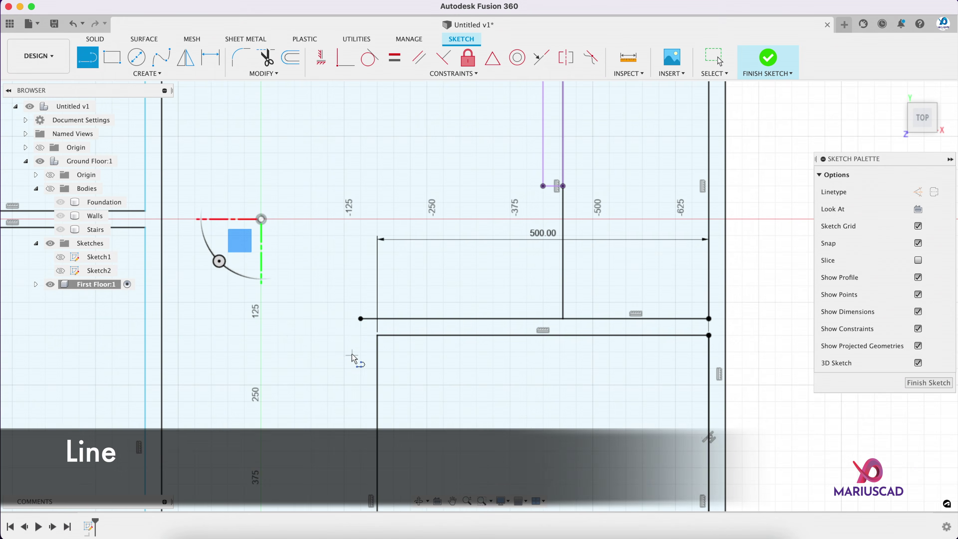
{"action": "left_click", "coordinate": [360, 318]}
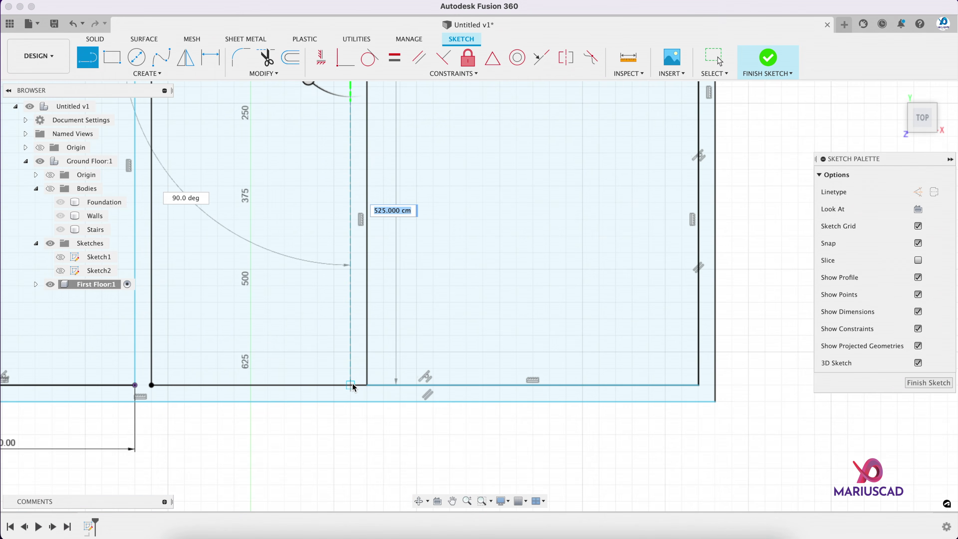
{"action": "left_click", "coordinate": [351, 385]}
- Trim the bottom wall's inner line between the two faces of the lower-right room's partition
{"action": "key", "text": "t"}
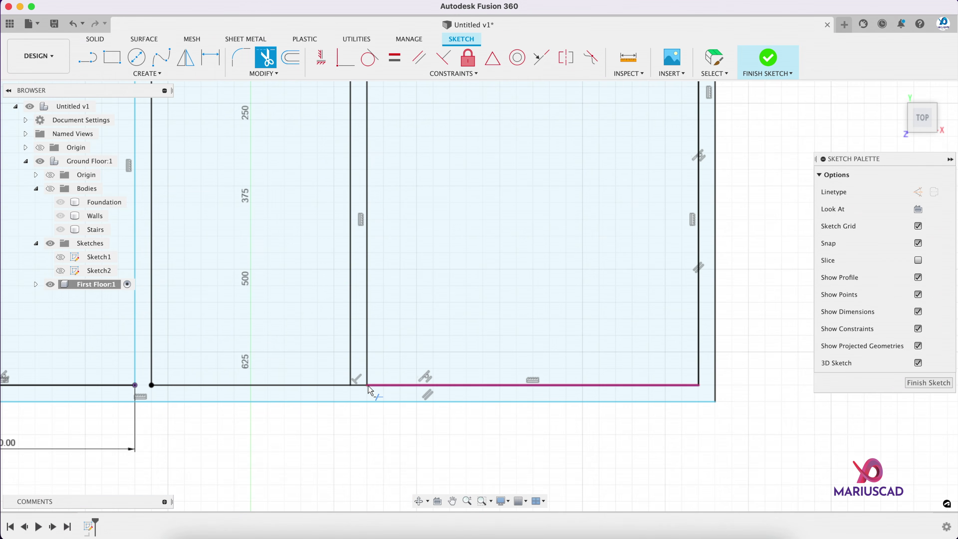
{"action": "left_click", "coordinate": [363, 385]}
{"action": "middle_click_drag", "start_coordinate": [406, 216], "coordinate": [410, 385]}
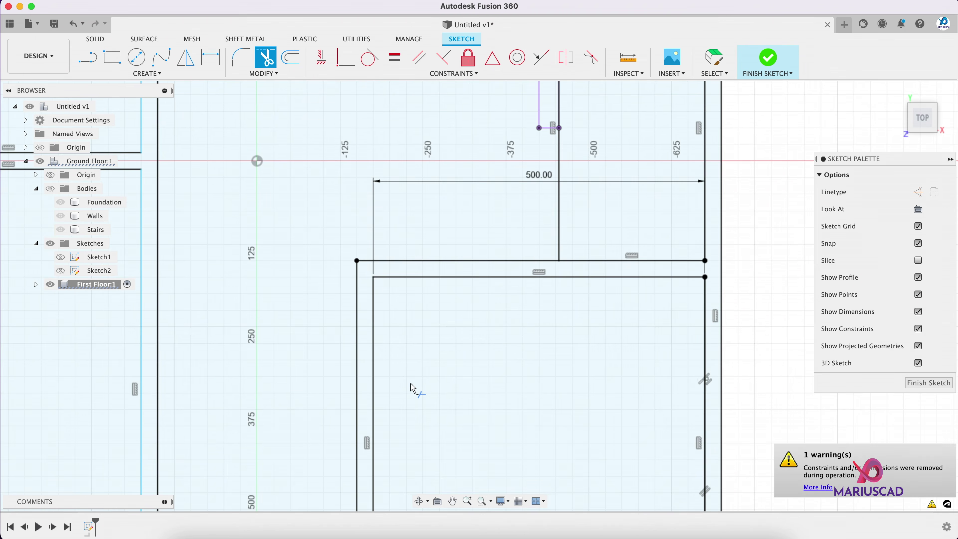
{"action": "scroll", "coordinate": [408, 389], "scroll_direction": "down", "scroll_amount": 5}
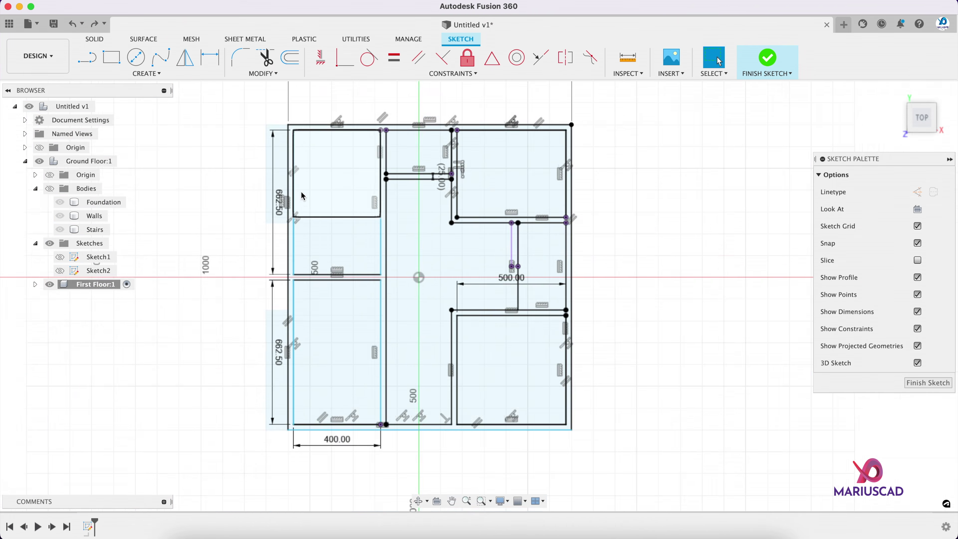
- Draw a horizontal line about 125 cm long from the midpoint of the upper-left slab projection's outer edge to the room's inner wall line
{"action": "scroll", "coordinate": [302, 191], "scroll_direction": "up", "scroll_amount": 6}
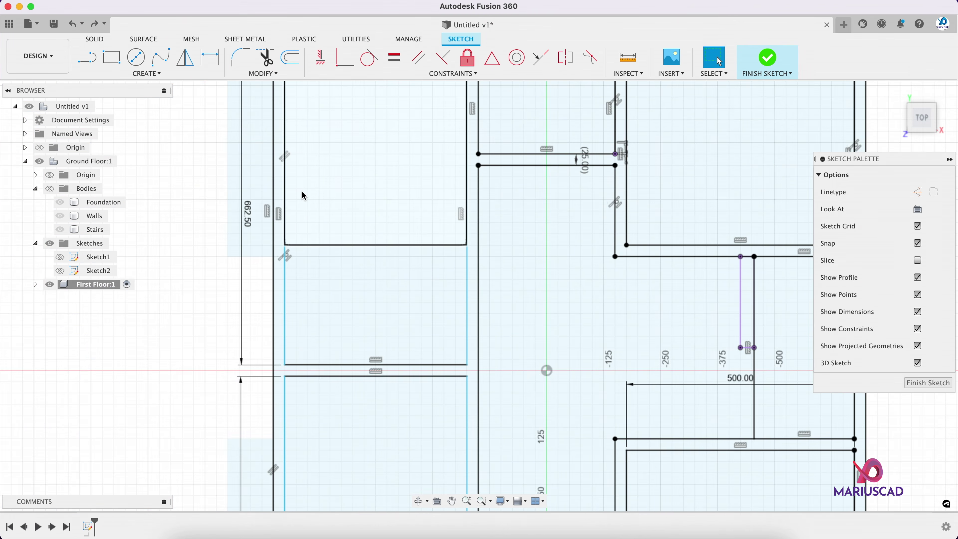
{"action": "middle_click_drag", "start_coordinate": [305, 187], "coordinate": [357, 262]}
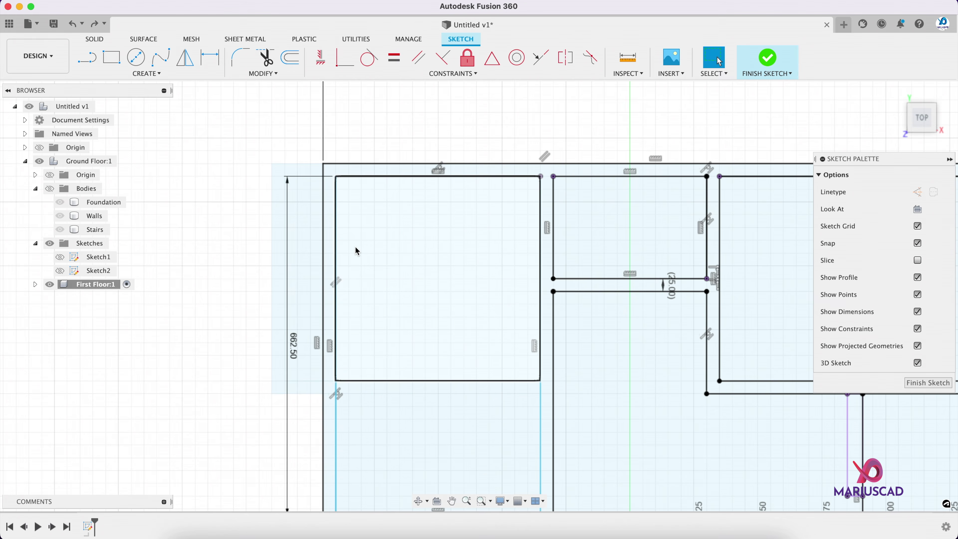
{"action": "key", "text": "l"}
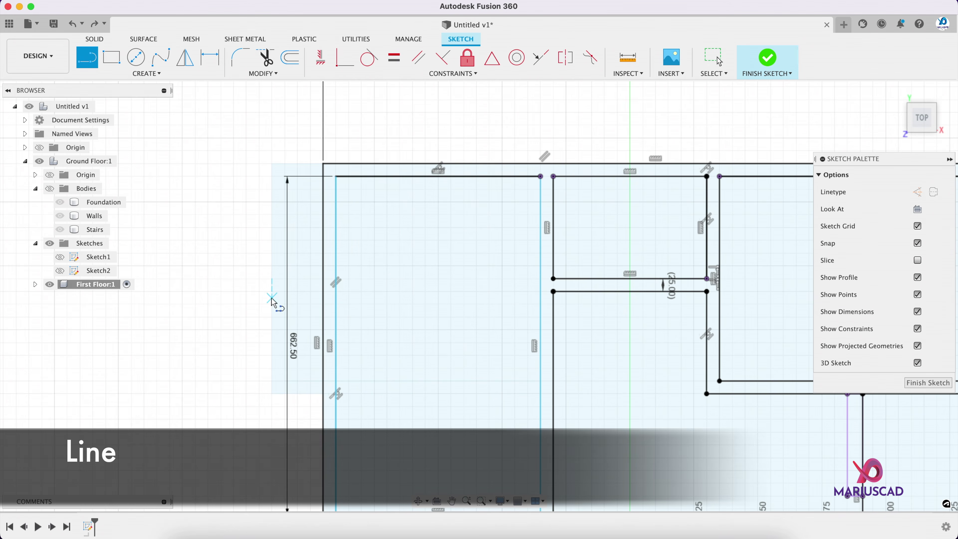
{"action": "left_click", "coordinate": [272, 278]}
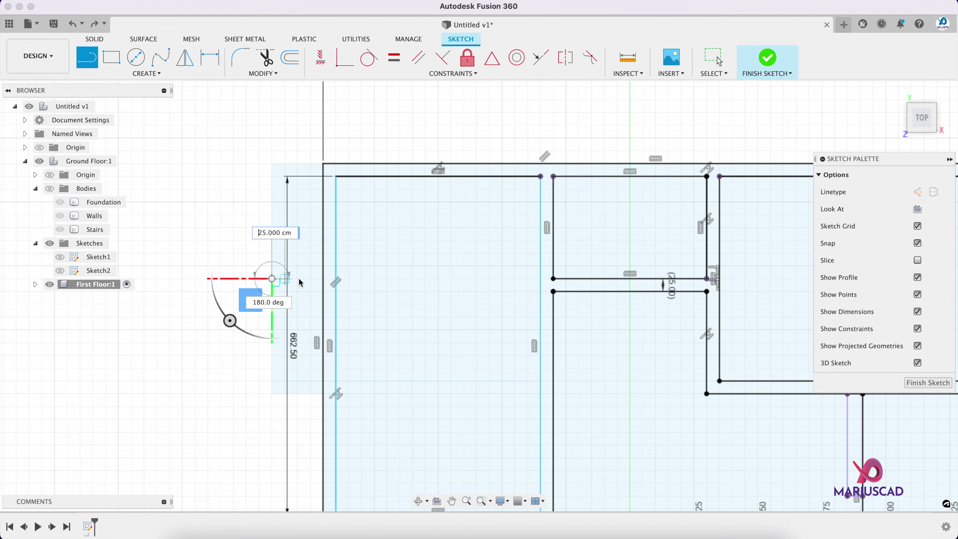
{"action": "left_click", "coordinate": [336, 279]}
{"action": "scroll", "coordinate": [348, 277], "scroll_direction": "up", "scroll_amount": 3}
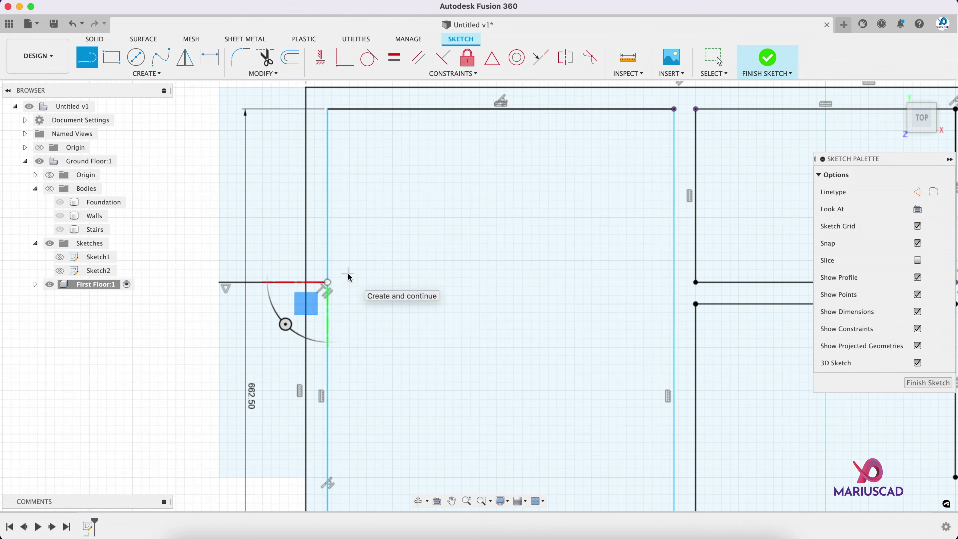
{"action": "key", "text": "Escape"}
{"action": "scroll", "coordinate": [362, 275], "scroll_direction": "down", "scroll_amount": 3}
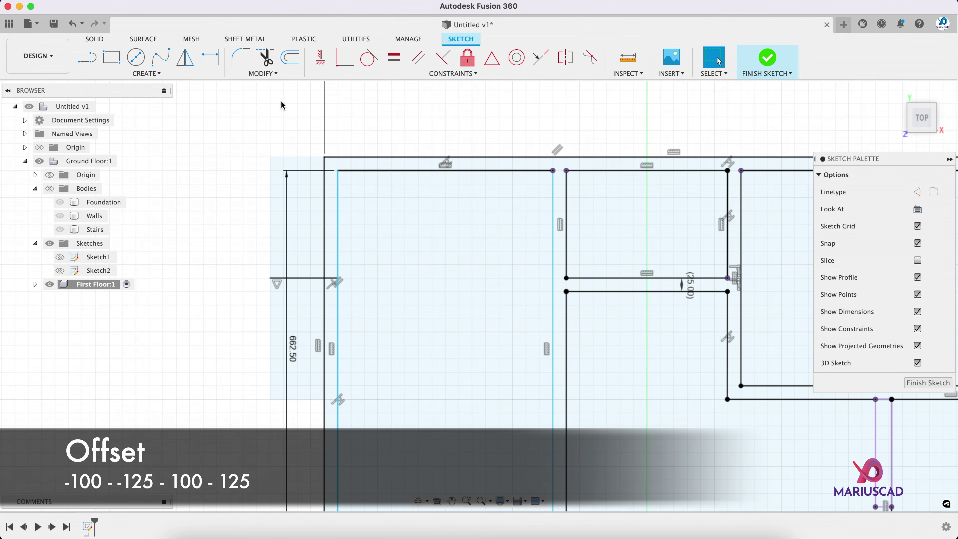
- Offset the projection's horizontal midline upward by -100 cm
{"action": "left_click", "coordinate": [298, 56]}
{"action": "left_click", "coordinate": [306, 278]}
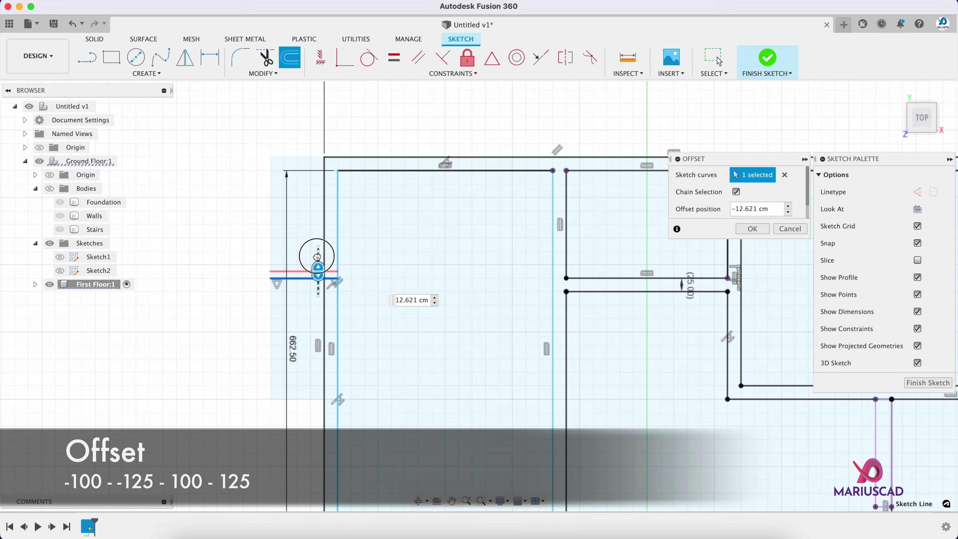
{"action": "type", "text": "-1"}
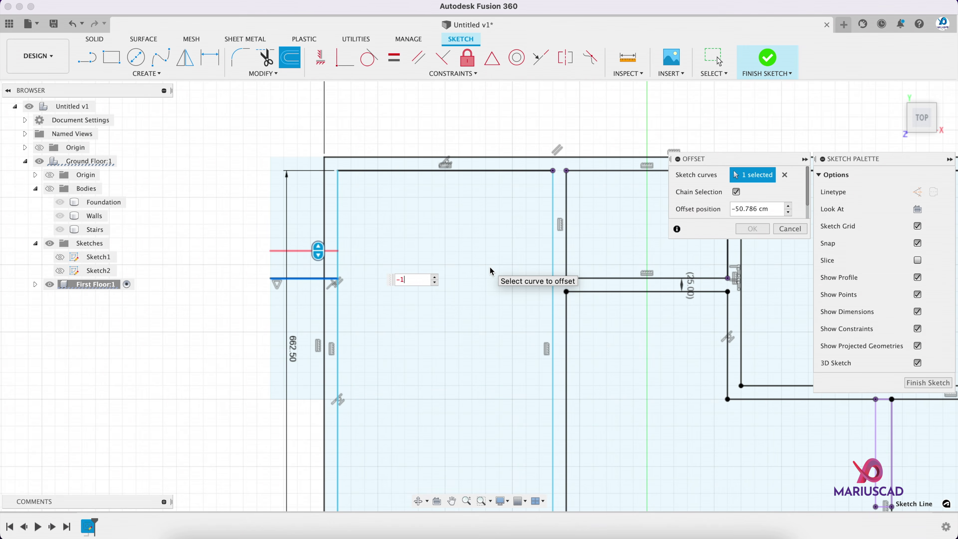
{"action": "type", "text": "2"}
{"action": "type", "text": "00"}
{"action": "key", "text": "Return"}
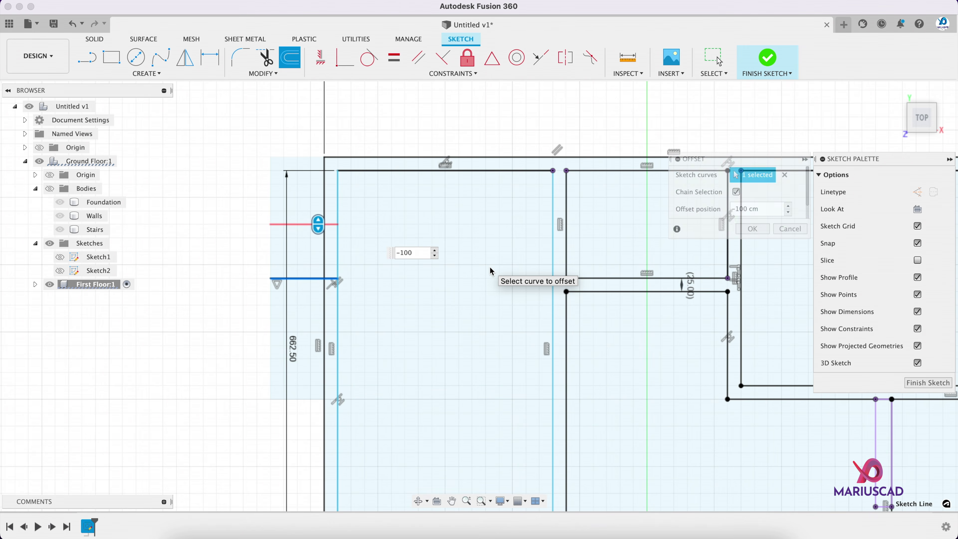
- Offset the same horizontal midline upward by -125 cm
{"action": "key", "text": "o"}
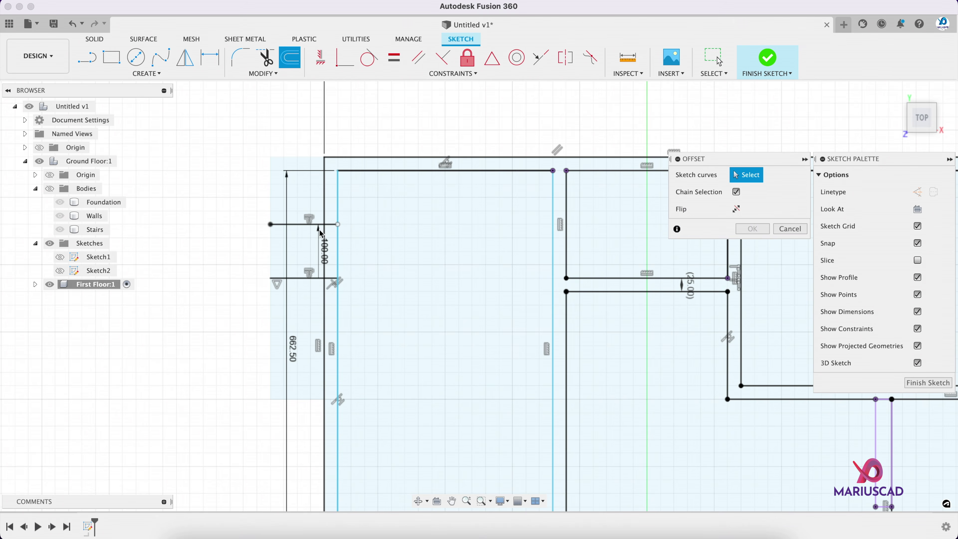
{"action": "left_click", "coordinate": [300, 279]}
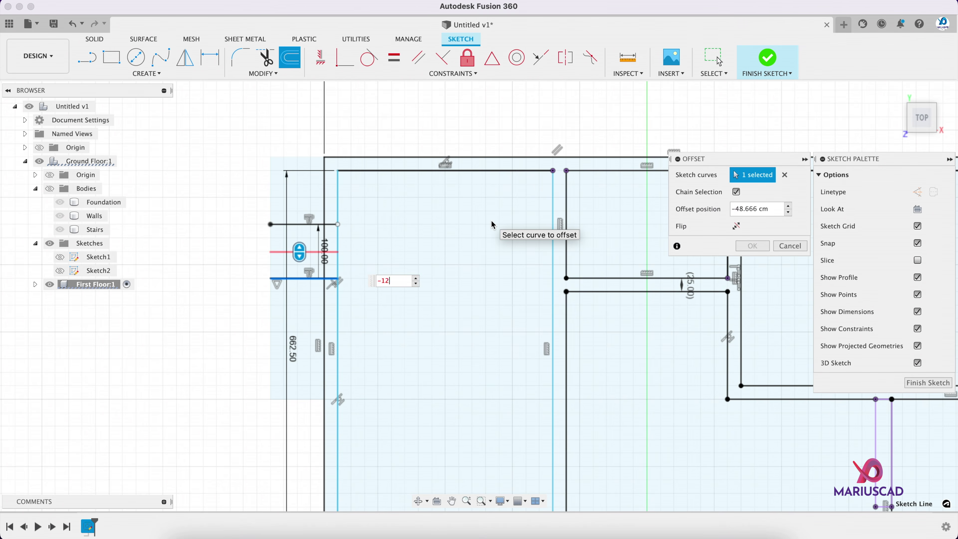
{"action": "key", "text": "Return"}
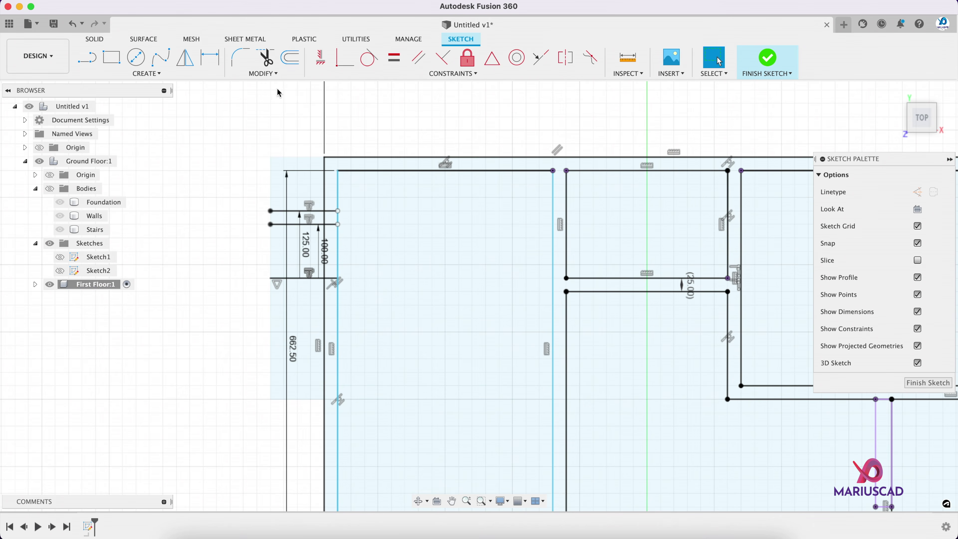
- Offset the horizontal midline downward by 100 cm
{"action": "left_click", "coordinate": [290, 58]}
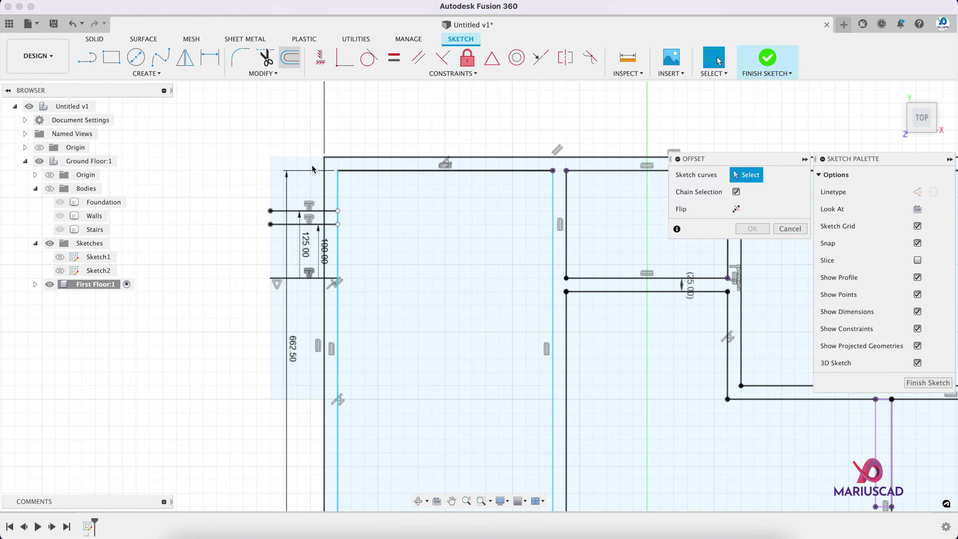
{"action": "left_click", "coordinate": [308, 280]}
{"action": "type", "text": "100"}
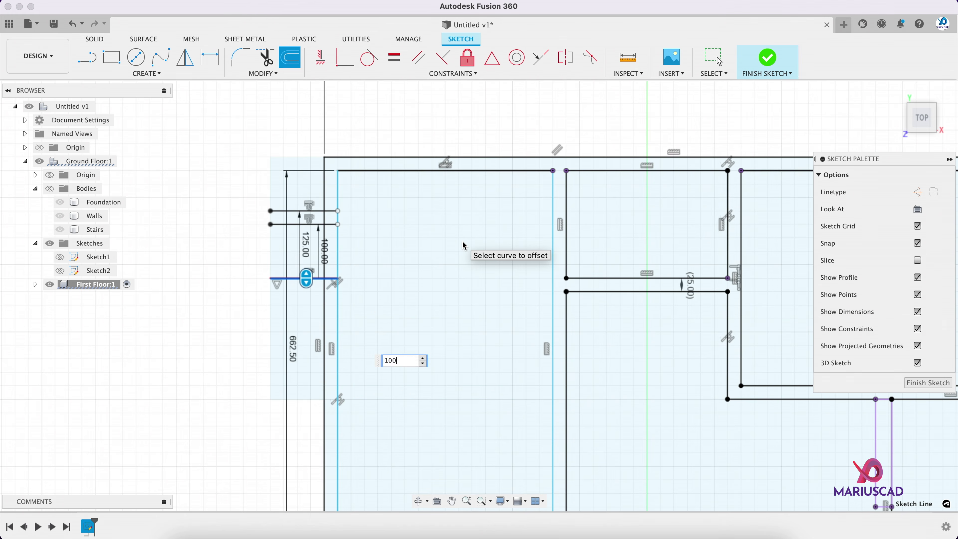
{"action": "key", "text": "Return"}
- Offset the horizontal midline downward by 125 cm
{"action": "left_click", "coordinate": [291, 57]}
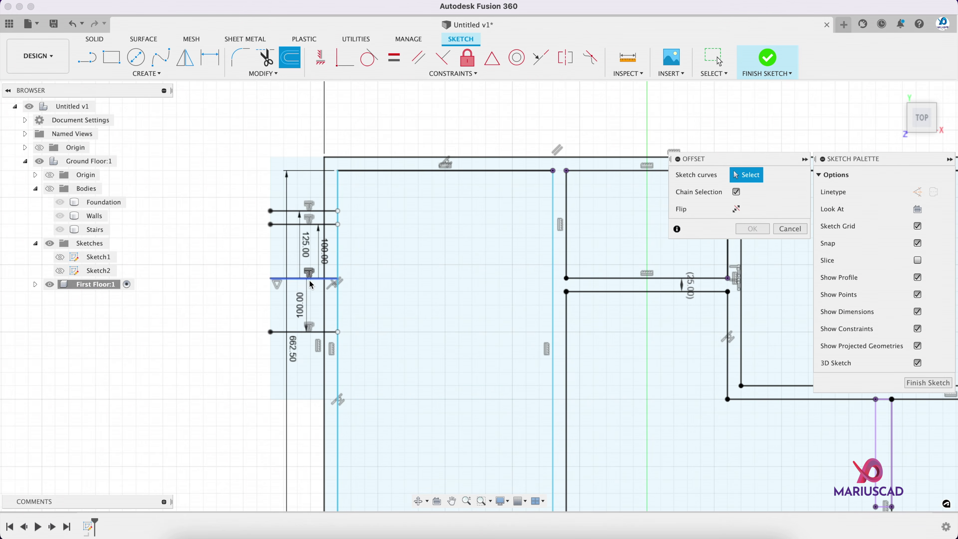
{"action": "left_click", "coordinate": [311, 281]}
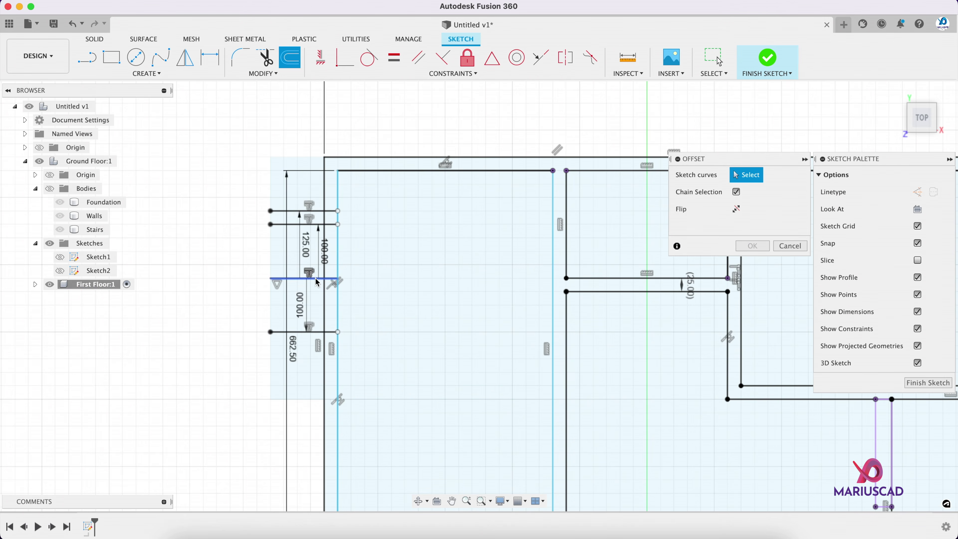
{"action": "left_click", "coordinate": [317, 282]}
{"action": "type", "text": "125"}
{"action": "key", "text": "Return"}
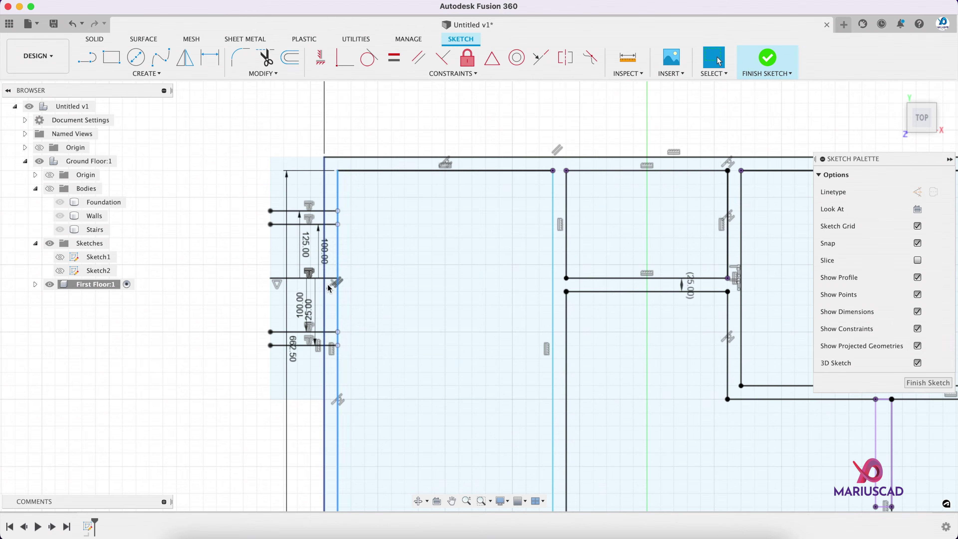
- Delete the original horizontal midline between the offset lines
{"action": "left_click", "coordinate": [317, 278]}
{"action": "right_click", "coordinate": [317, 278]}
{"action": "left_click", "coordinate": [288, 267]}
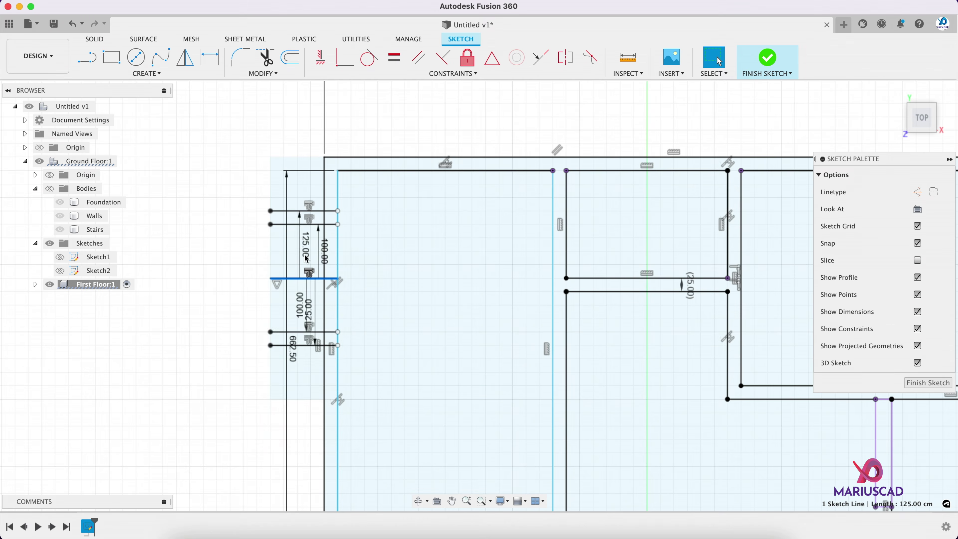
- Draw a 250 cm vertical line along the projection's outer edge, joining the outer ends of the outermost offset lines
{"action": "scroll", "coordinate": [302, 246], "scroll_direction": "up", "scroll_amount": 3}
{"action": "key", "text": "l"}
{"action": "left_click", "coordinate": [251, 195]}
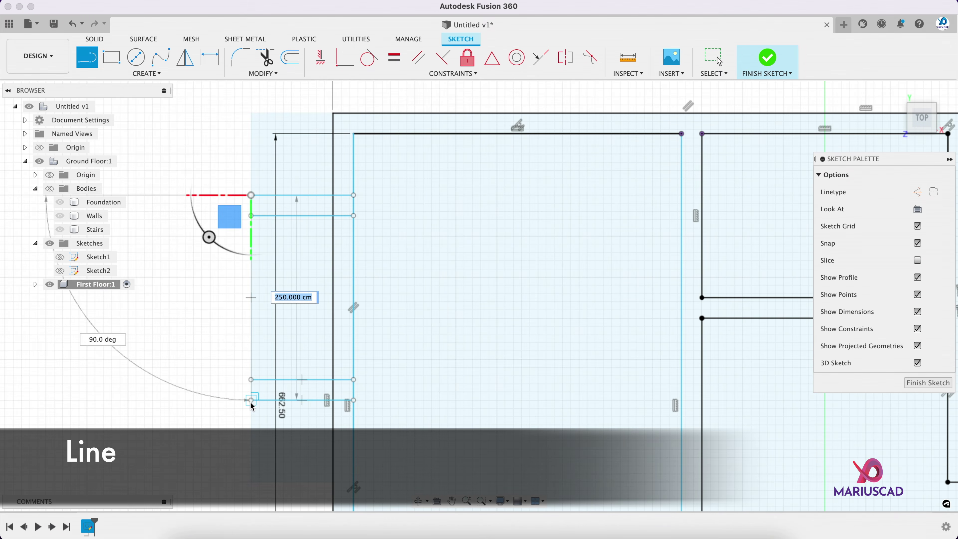
{"action": "left_click", "coordinate": [251, 400]}
{"action": "key", "text": "Escape"}
- Draw a vertical line between the two inner offset lines, slightly inward from the projection's outer edge
{"action": "scroll", "coordinate": [267, 214], "scroll_direction": "up", "scroll_amount": 3}
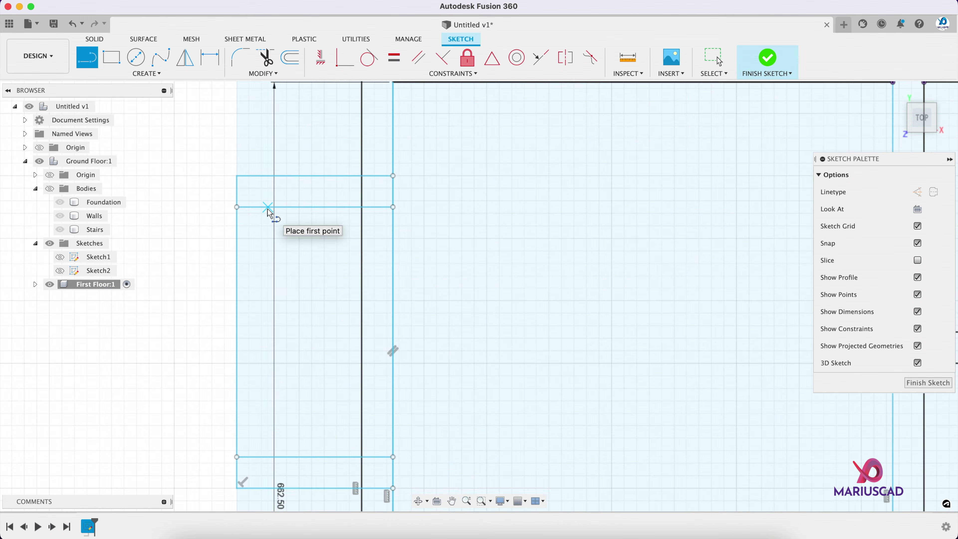
{"action": "scroll", "coordinate": [273, 211], "scroll_direction": "down", "scroll_amount": 1}
{"action": "left_click", "coordinate": [273, 206]}
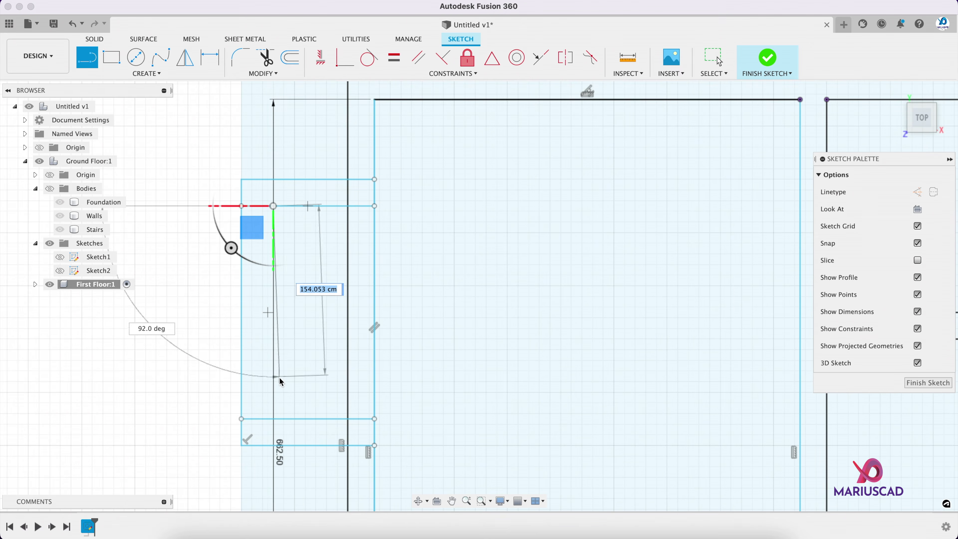
{"action": "left_click", "coordinate": [274, 420]}
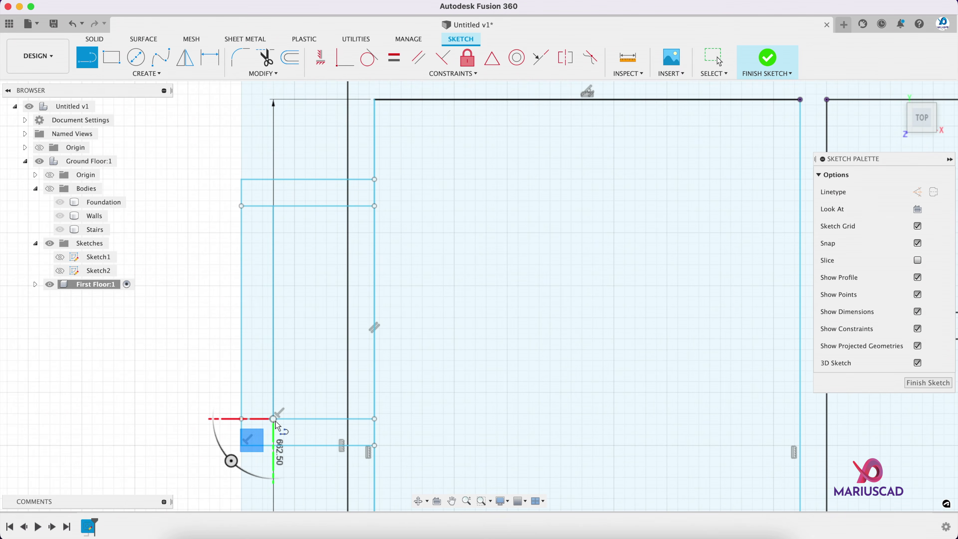
- Dimension the distance between the projection's outer and inner vertical lines with the wall parameter
{"action": "key", "text": "d"}
{"action": "left_click", "coordinate": [274, 319]}
{"action": "left_click", "coordinate": [247, 312]}
{"action": "left_click", "coordinate": [254, 309]}
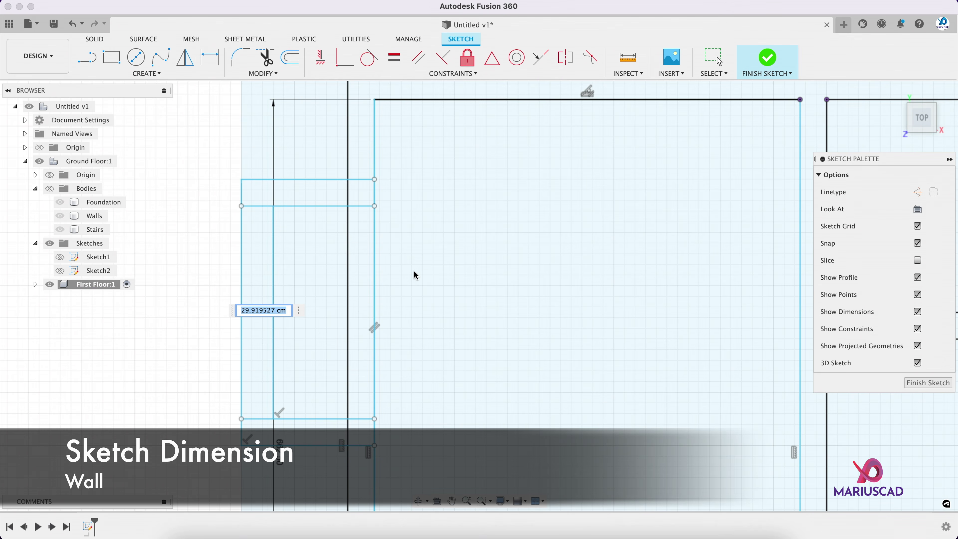
{"action": "type", "text": "wall"}
{"action": "key", "text": "Return"}
{"action": "key", "text": "Return"}
- Trim the inner and outer lines of the room's exterior wall where they cross the projection's opening
{"action": "key", "text": "t"}
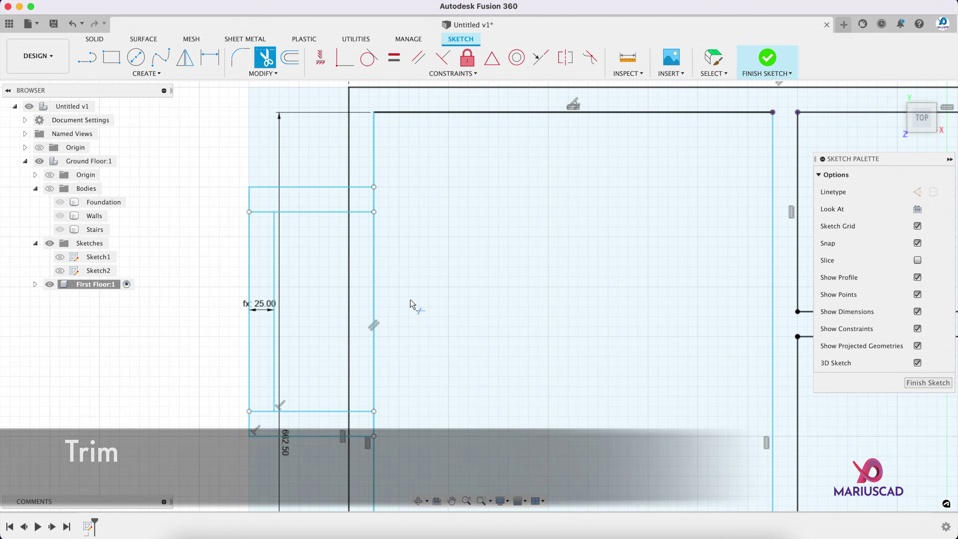
{"action": "left_click", "coordinate": [373, 306]}
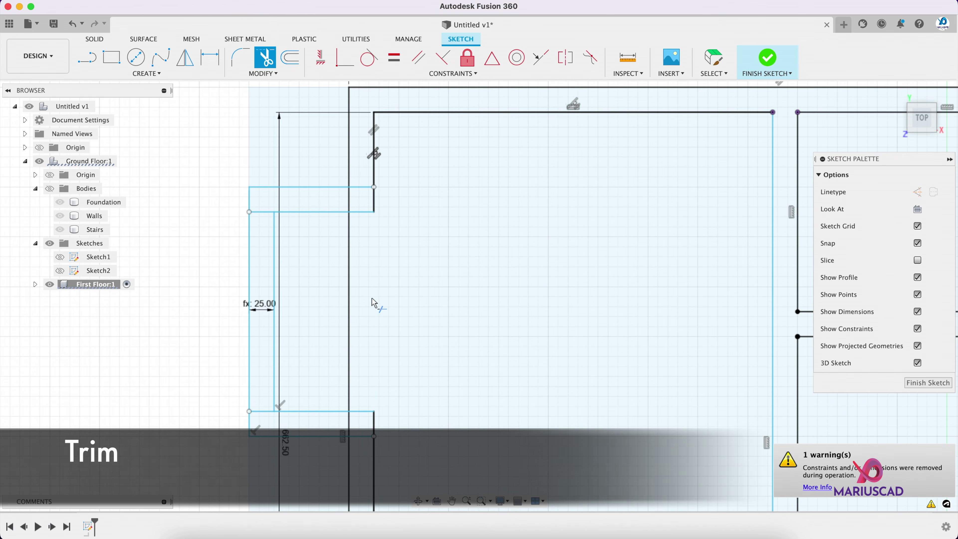
{"action": "left_click", "coordinate": [349, 301]}
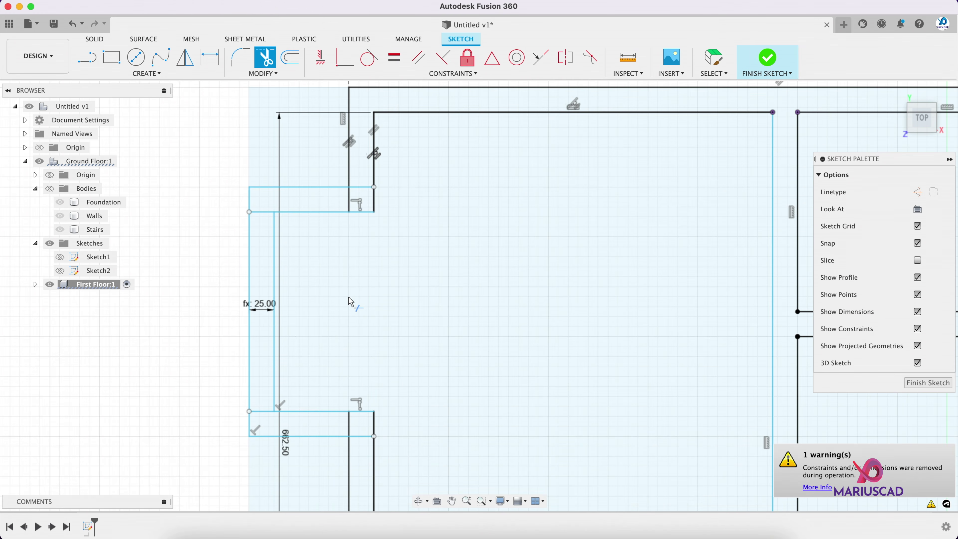
- Trim the leftover wall segments at the junction between the projection's upper wall and the exterior wall
{"action": "left_click", "coordinate": [349, 203]}
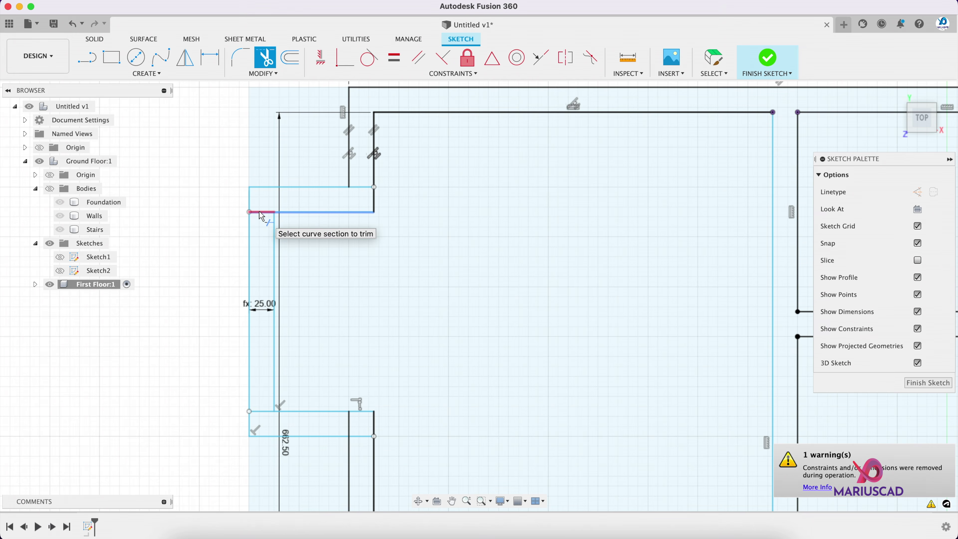
{"action": "scroll", "coordinate": [262, 216], "scroll_direction": "up", "scroll_amount": 3}
{"action": "left_click", "coordinate": [440, 172]}
{"action": "scroll", "coordinate": [402, 229], "scroll_direction": "down", "scroll_amount": 2}
- Trim the excess corner and wall segments along the projection's lower wall
{"action": "middle_click_drag", "start_coordinate": [302, 466], "coordinate": [264, 316]}
{"action": "left_click", "coordinate": [266, 320]}
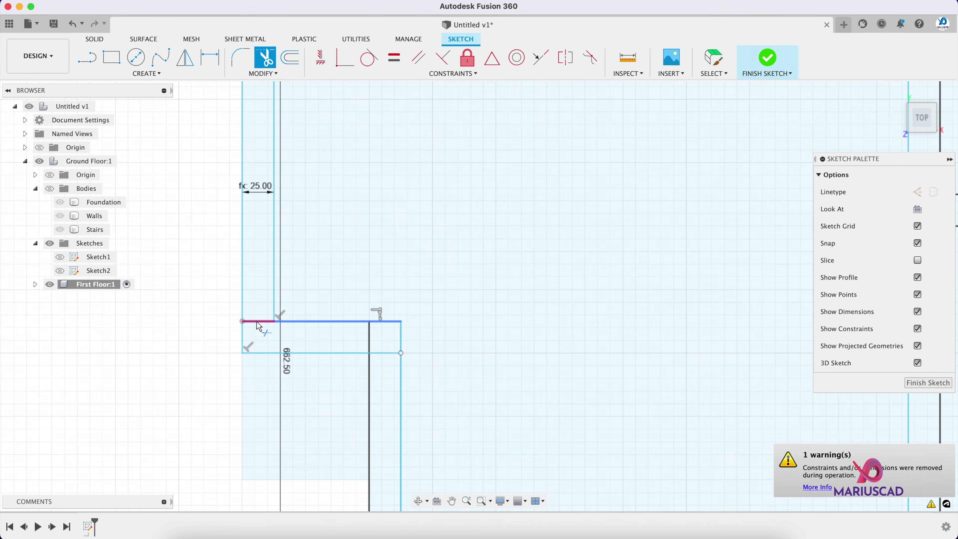
{"action": "left_click", "coordinate": [370, 345]}
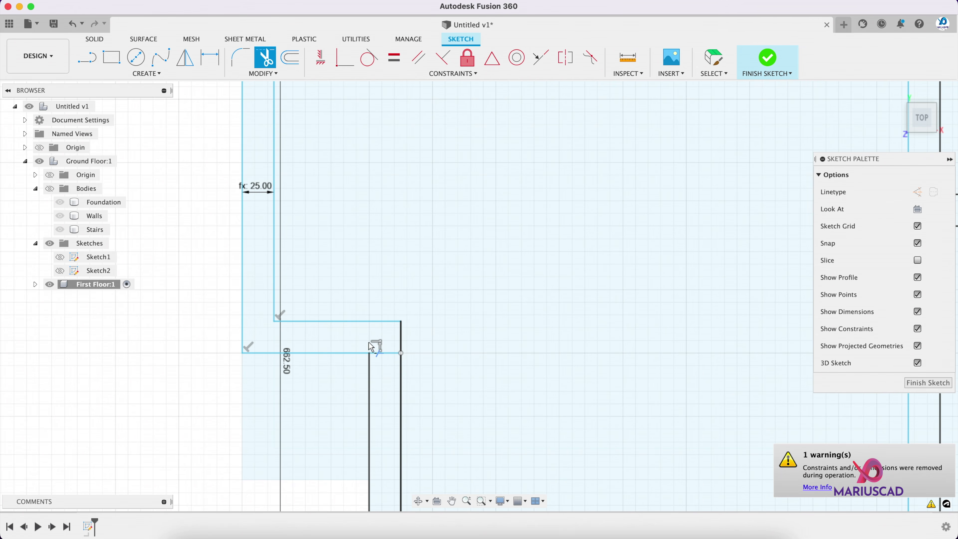
{"action": "left_click", "coordinate": [386, 354]}
{"action": "scroll", "coordinate": [419, 295], "scroll_direction": "down", "scroll_amount": 4}
{"action": "key", "text": "Escape"}
{"action": "scroll", "coordinate": [488, 227], "scroll_direction": "down", "scroll_amount": 3}
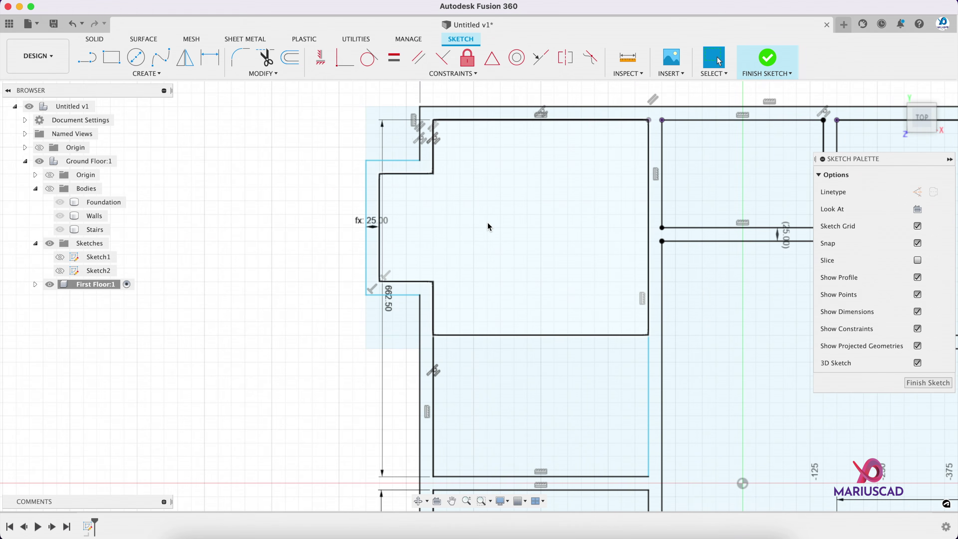
- Draw a 120 by 25 cm window rectangle across the thickness of the projection's outer vertical wall
{"action": "scroll", "coordinate": [376, 221], "scroll_direction": "up", "scroll_amount": 3}
{"action": "key", "text": "r"}
{"action": "scroll", "coordinate": [345, 196], "scroll_direction": "up", "scroll_amount": 3}
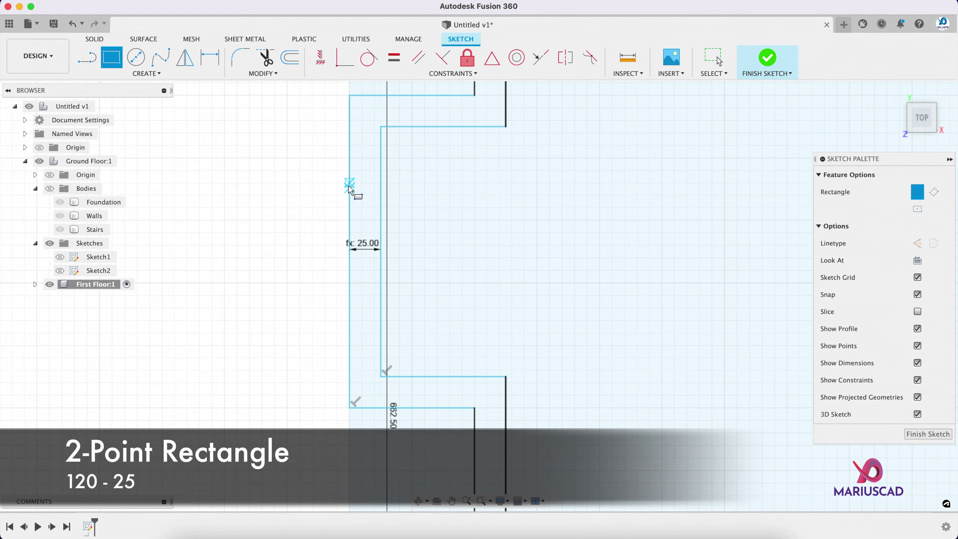
{"action": "left_click", "coordinate": [350, 182]}
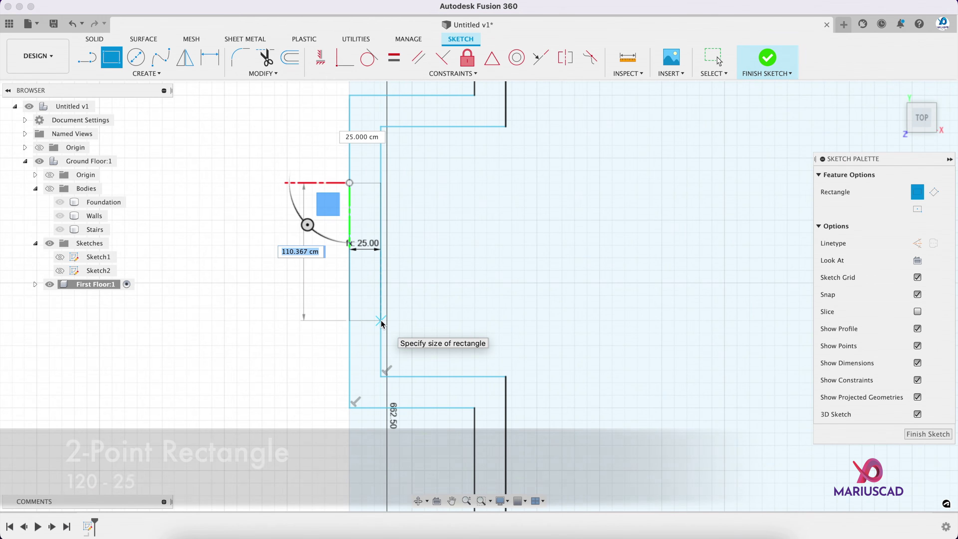
{"action": "type", "text": "120"}
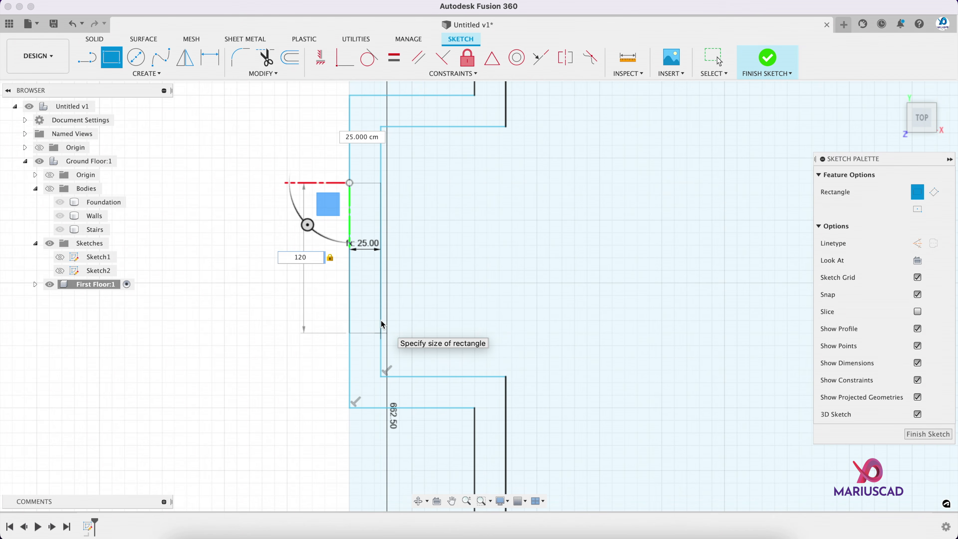
{"action": "key", "text": "Return"}
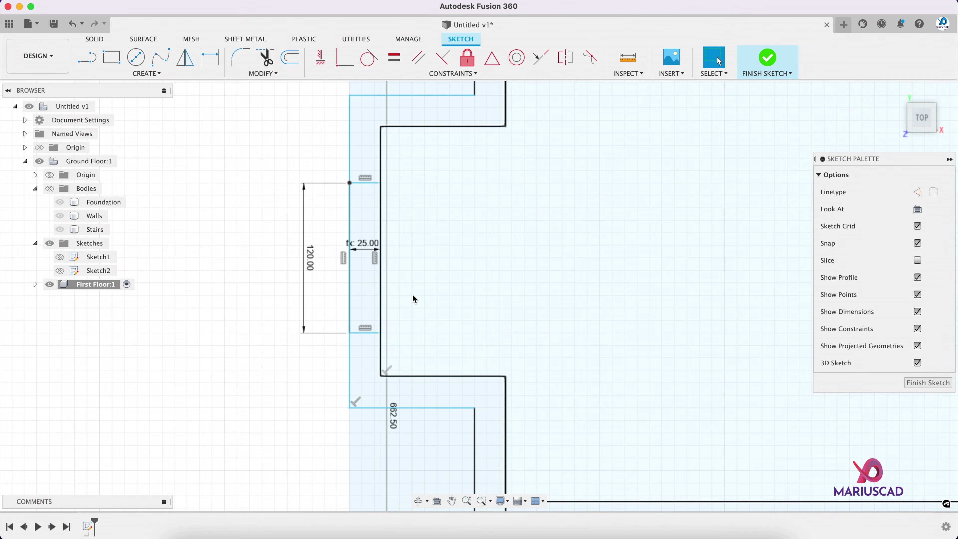
- Dimension the gap between the window rectangle's upper edge and the projection's upper inner line as (200-120)/2
{"action": "key", "text": "d"}
{"action": "scroll", "coordinate": [413, 295], "scroll_direction": "down", "scroll_amount": 2}
{"action": "left_click", "coordinate": [376, 207]}
{"action": "left_click", "coordinate": [414, 164]}
{"action": "left_click", "coordinate": [423, 184]}
{"action": "type", "text": "("}
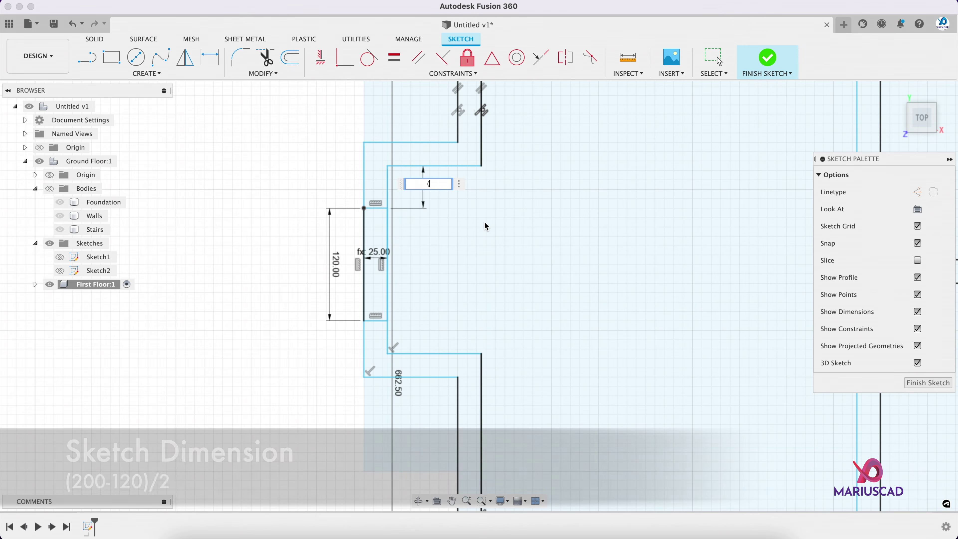
{"action": "type", "text": "200-120)/2"}
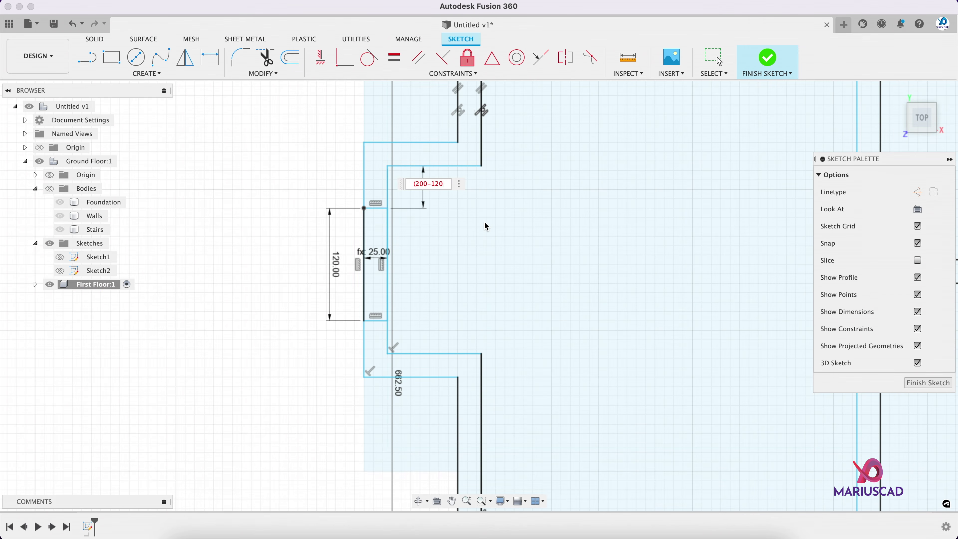
{"action": "key", "text": "Return"}
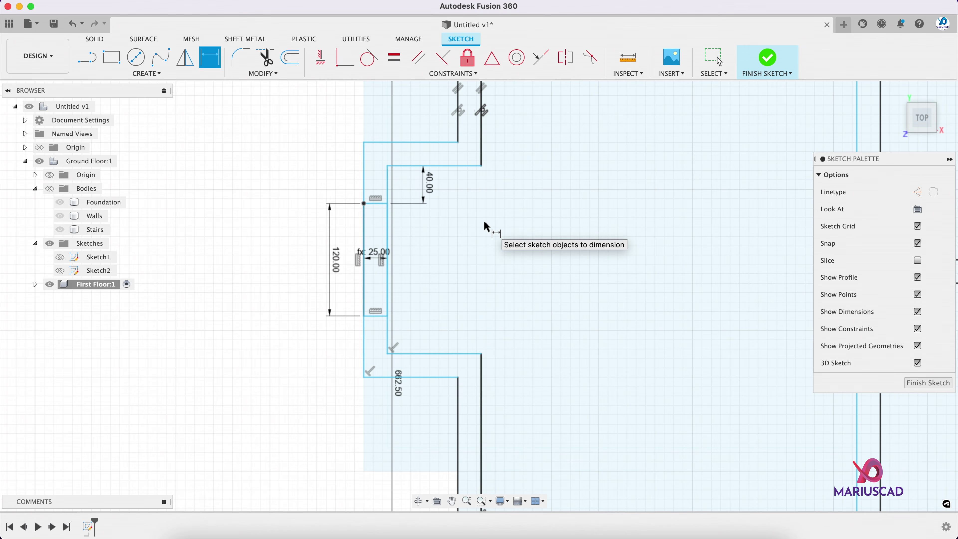
- Draw a horizontal helper line about 315 cm long outward from the exterior wall along the origin axis
{"action": "scroll", "coordinate": [484, 234], "scroll_direction": "down", "scroll_amount": 5}
{"action": "scroll", "coordinate": [481, 252], "scroll_direction": "down", "scroll_amount": 2}
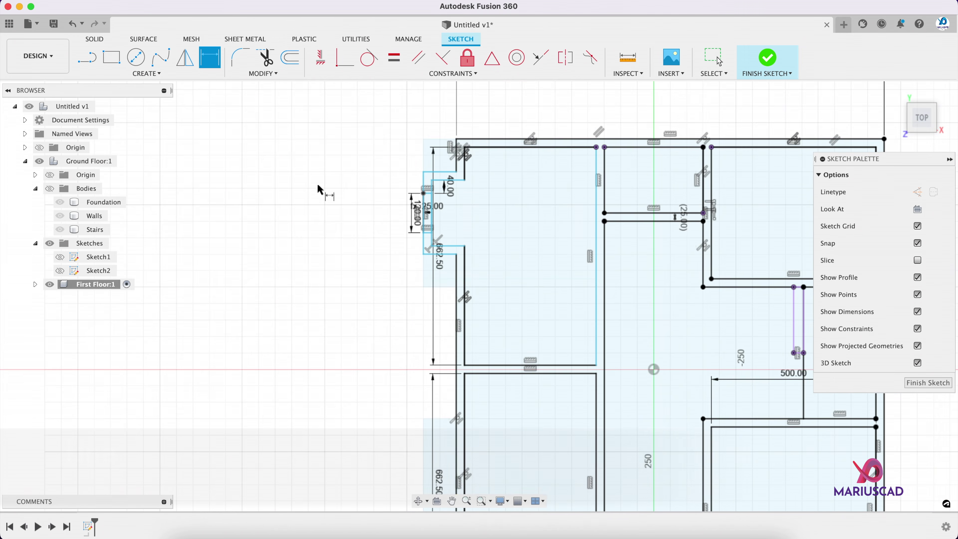
{"action": "left_click", "coordinate": [147, 73]}
{"action": "left_click", "coordinate": [90, 88]}
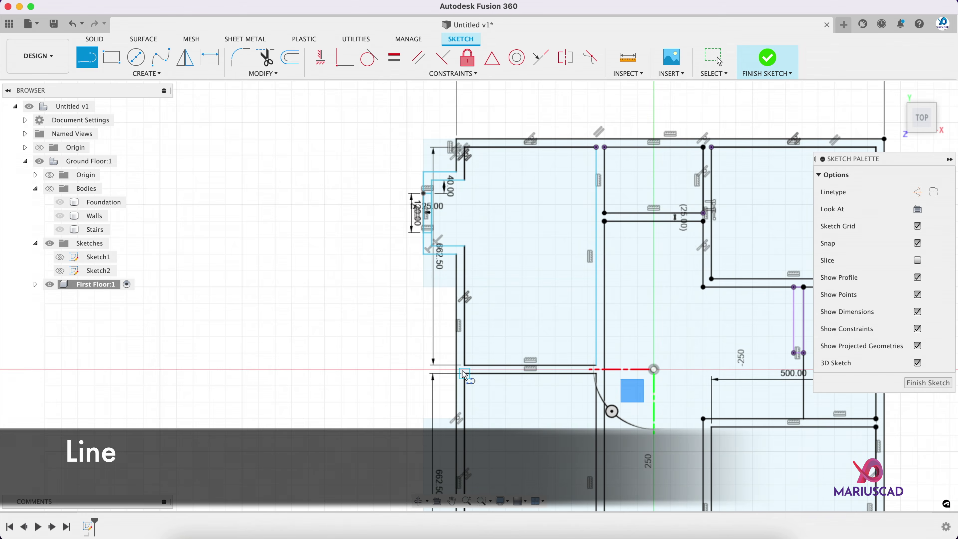
{"action": "scroll", "coordinate": [461, 370], "scroll_direction": "up", "scroll_amount": 3}
{"action": "left_click", "coordinate": [453, 368]}
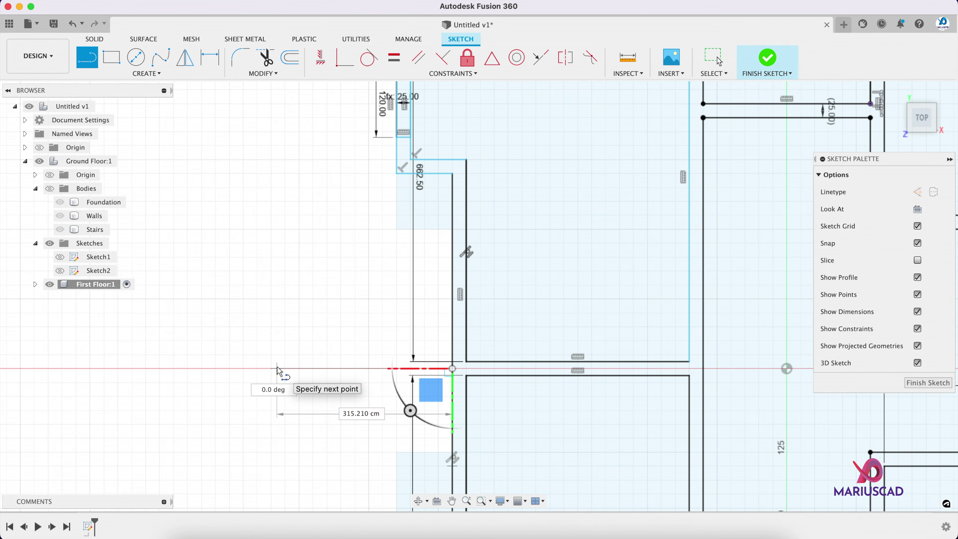
{"action": "left_click", "coordinate": [277, 369]}
{"action": "key", "text": "Escape"}
- Mirror the projection and its window rectangle about the horizontal helper line, then delete the helper line
{"action": "left_click", "coordinate": [146, 73]}
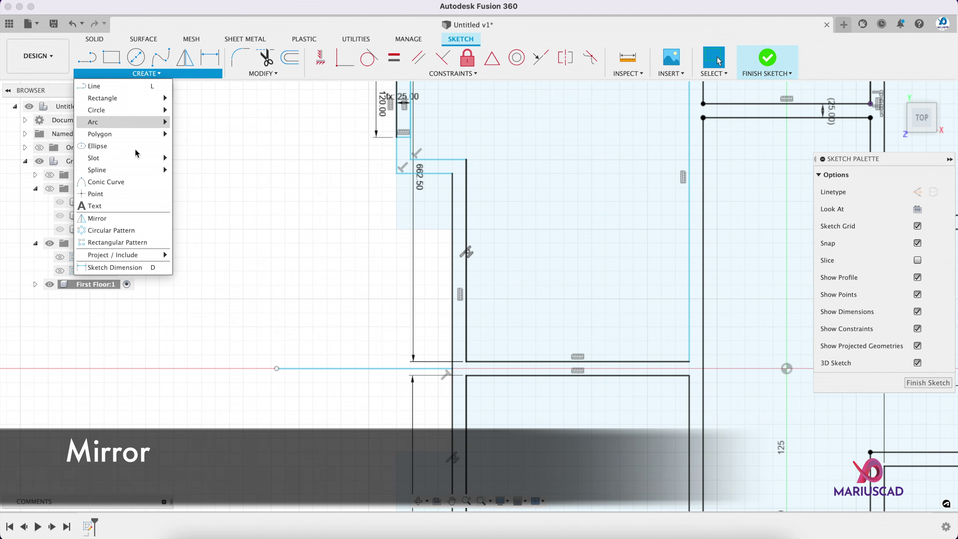
{"action": "left_click", "coordinate": [96, 217]}
{"action": "scroll", "coordinate": [487, 165], "scroll_direction": "down", "scroll_amount": 2}
{"action": "scroll", "coordinate": [486, 166], "scroll_direction": "down", "scroll_amount": 2}
{"action": "left_click_drag", "start_coordinate": [361, 215], "coordinate": [456, 335]}
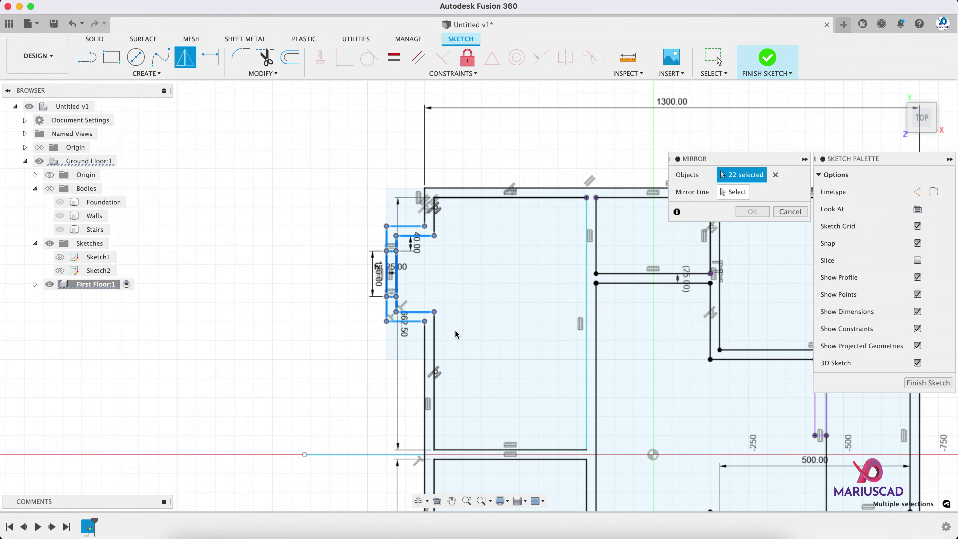
{"action": "left_click", "coordinate": [734, 193]}
{"action": "scroll", "coordinate": [457, 450], "scroll_direction": "down", "scroll_amount": 5}
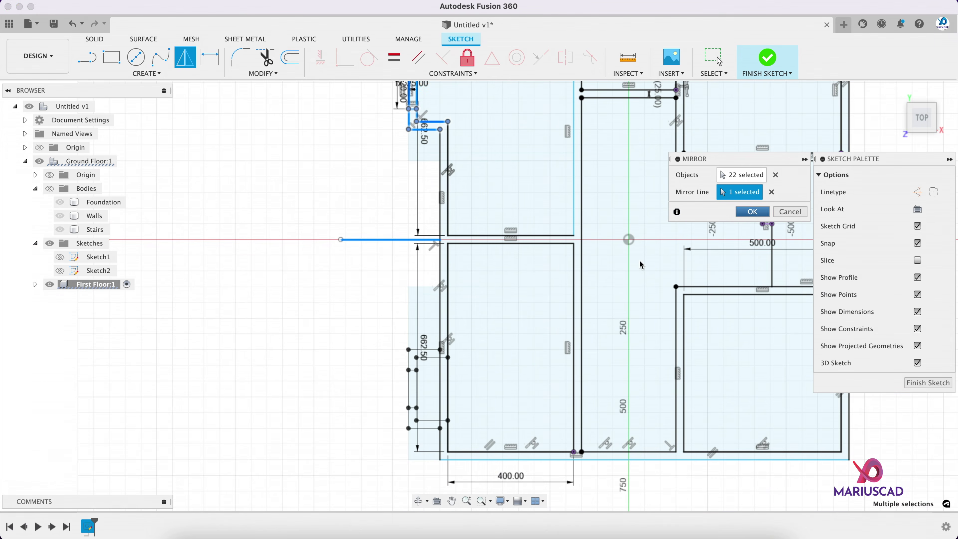
{"action": "key", "text": "Return"}
{"action": "right_click", "coordinate": [377, 243]}
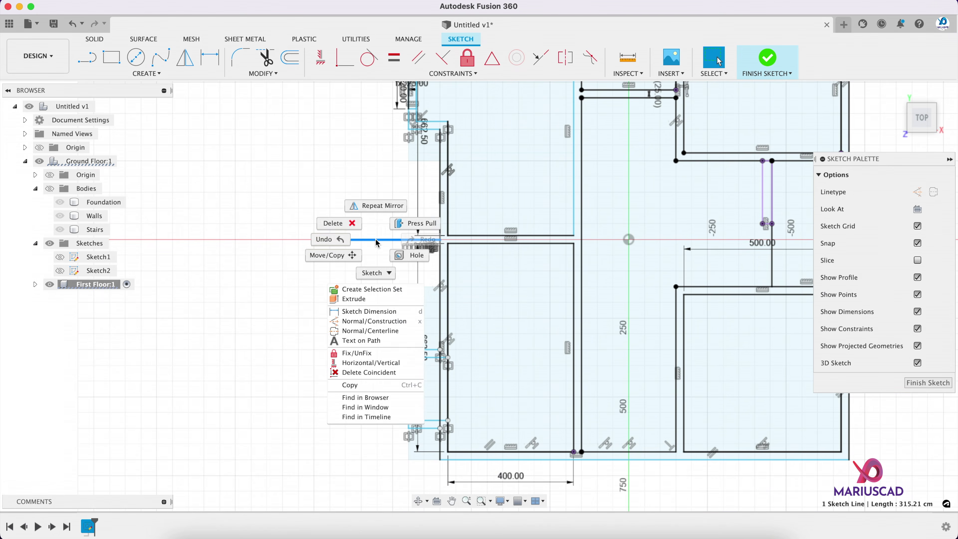
{"action": "left_click", "coordinate": [331, 221]}
- Trim the lower-left room's inner and outer exterior wall lines across the mirrored projection's opening
{"action": "key", "text": "t"}
{"action": "scroll", "coordinate": [451, 357], "scroll_direction": "up", "scroll_amount": 5}
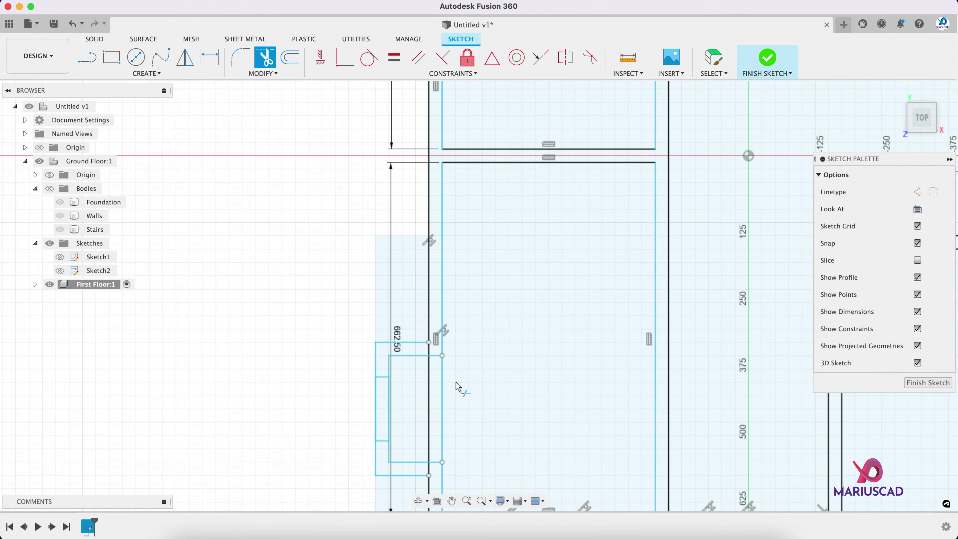
{"action": "left_click", "coordinate": [438, 405]}
{"action": "left_click", "coordinate": [425, 400]}
{"action": "left_click", "coordinate": [440, 409]}
- Trim the leftover outer wall segments at the mirrored projection's upper and lower junctions
{"action": "scroll", "coordinate": [423, 339], "scroll_direction": "up", "scroll_amount": 3}
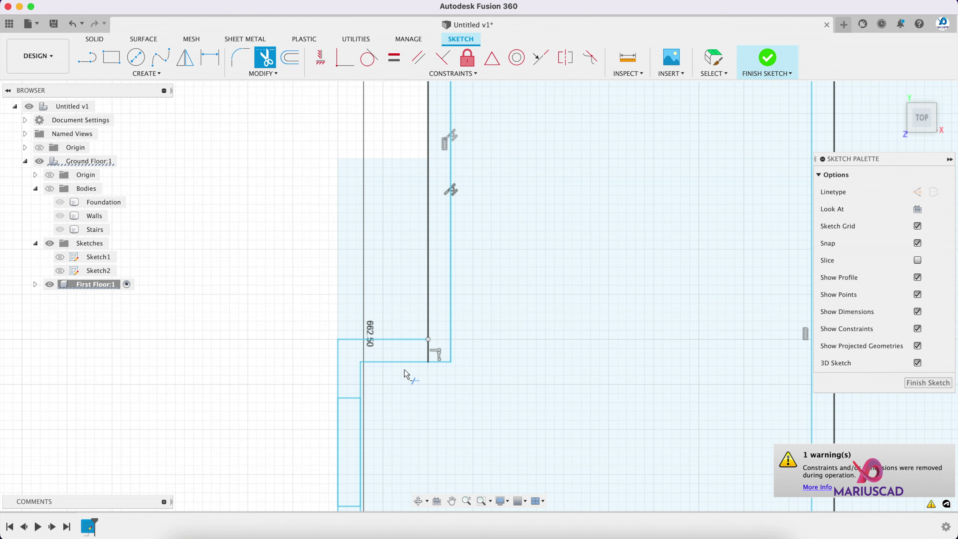
{"action": "left_click", "coordinate": [433, 355]}
{"action": "middle_click_drag", "start_coordinate": [364, 350], "coordinate": [348, 176]}
{"action": "scroll", "coordinate": [411, 382], "scroll_direction": "up", "scroll_amount": 2}
{"action": "left_click", "coordinate": [410, 380]}
{"action": "scroll", "coordinate": [531, 308], "scroll_direction": "down", "scroll_amount": 3}
{"action": "key", "text": "Escape"}
- Draw a 25 by 80 cm door rectangle in the wall between the lower-left room and the hallway
{"action": "scroll", "coordinate": [531, 308], "scroll_direction": "down", "scroll_amount": 3}
{"action": "mouse_move", "coordinate": [553, 243]}
{"action": "middle_mouse_down"}
{"action": "mouse_move", "coordinate": [551, 267]}
{"action": "mouse_move", "coordinate": [473, 413]}
{"action": "middle_mouse_up"}
{"action": "scroll", "coordinate": [497, 374], "scroll_direction": "down", "scroll_amount": 3}
{"action": "scroll", "coordinate": [266, 261], "scroll_direction": "down", "scroll_amount": 2}
{"action": "middle_click_drag", "start_coordinate": [567, 231], "coordinate": [519, 169]}
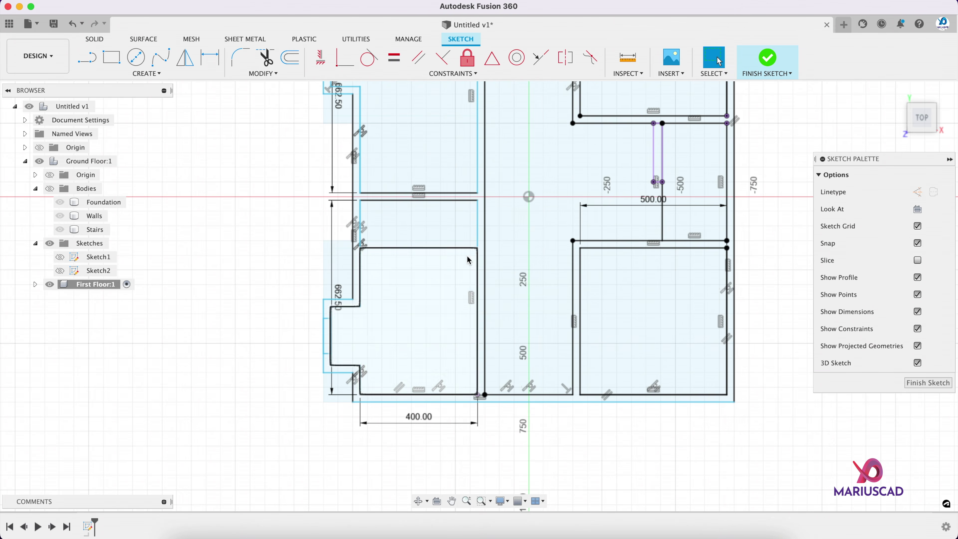
{"action": "key", "text": "r"}
{"action": "left_click", "coordinate": [478, 263]}
{"action": "type", "text": "25"}
{"action": "key", "text": "Tab"}
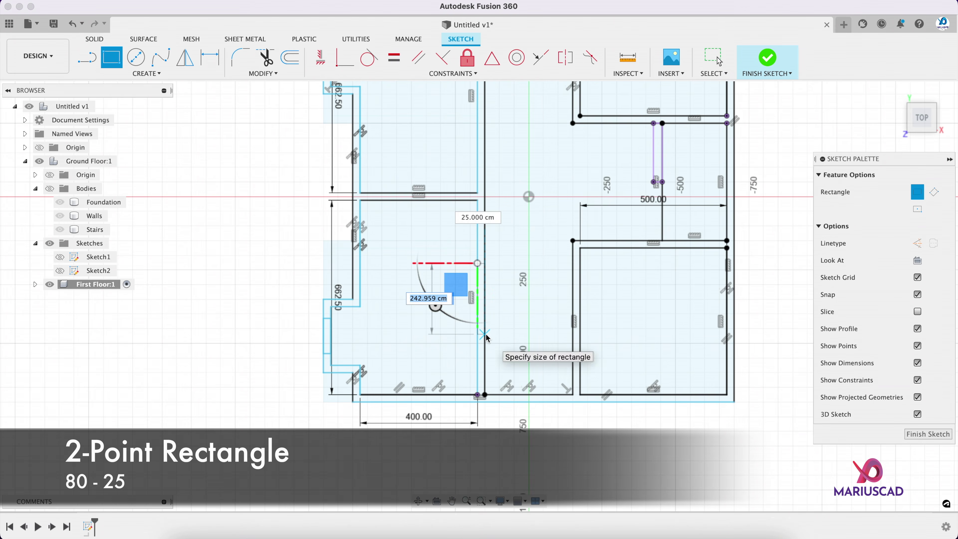
{"action": "type", "text": "80"}
{"action": "key", "text": "Tab"}
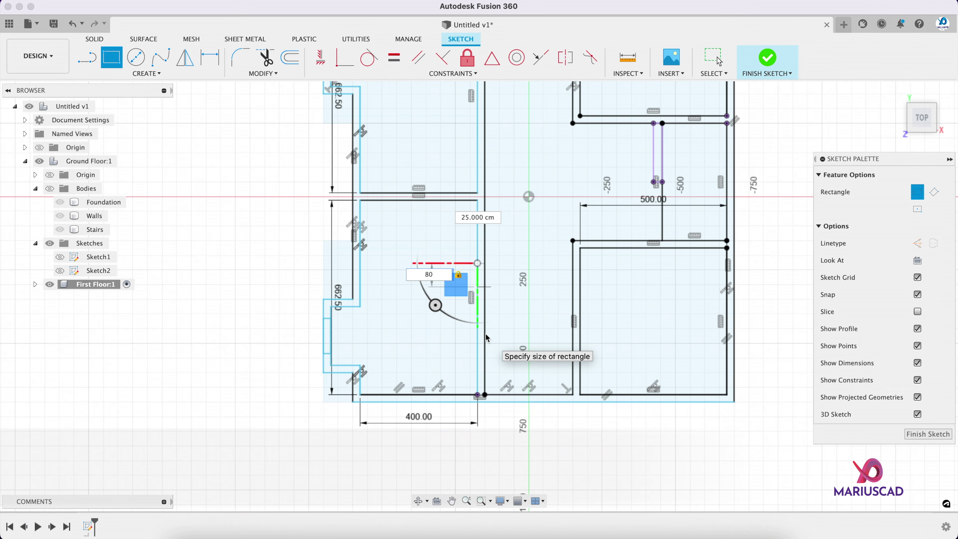
{"action": "key", "text": "Return"}
{"action": "key", "text": "Escape"}
- Draw an 80 by 25 cm door rectangle in the lower-right room's wall facing the hallway
{"action": "scroll", "coordinate": [638, 264], "scroll_direction": "up", "scroll_amount": 3}
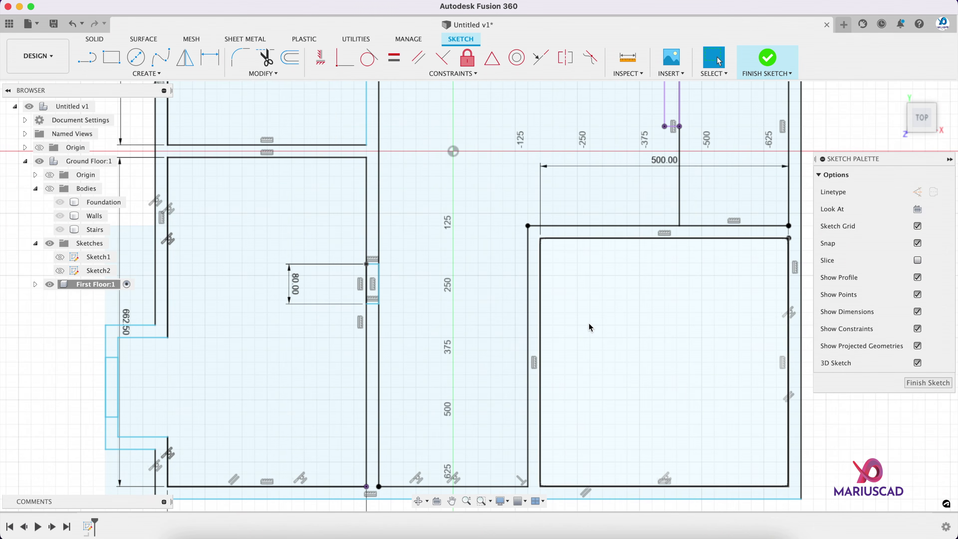
{"action": "key", "text": "r"}
{"action": "left_click", "coordinate": [528, 288]}
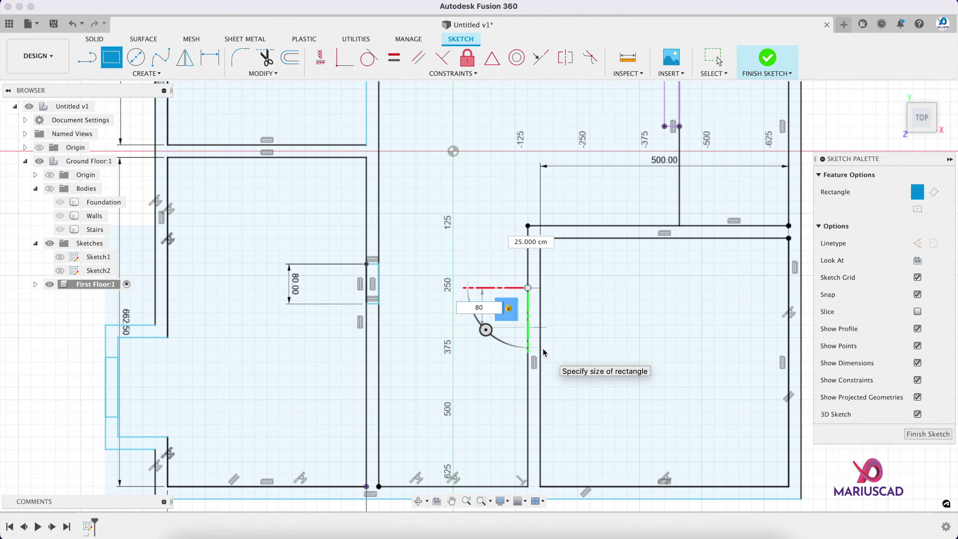
{"action": "key", "text": "Return"}
- Draw an 80 by 25 cm door rectangle in the upper-right room's hallway wall, just below the horizontal partition
{"action": "key", "text": "r"}
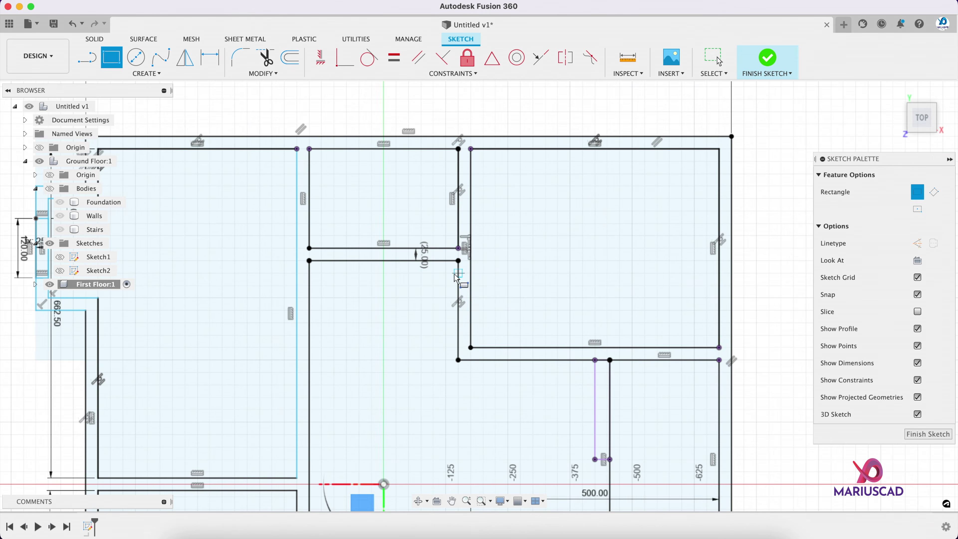
{"action": "left_click", "coordinate": [459, 274]}
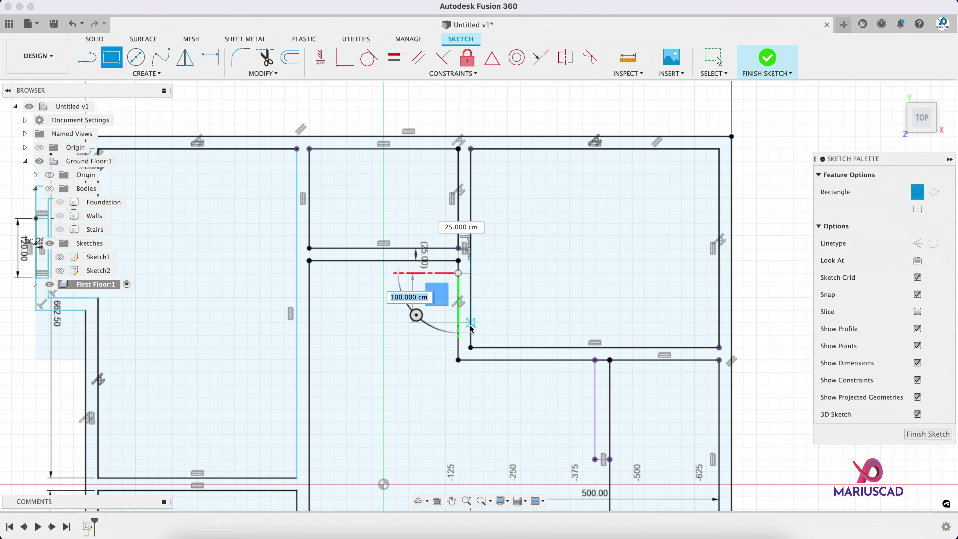
{"action": "type", "text": "80"}
{"action": "key", "text": "Return"}
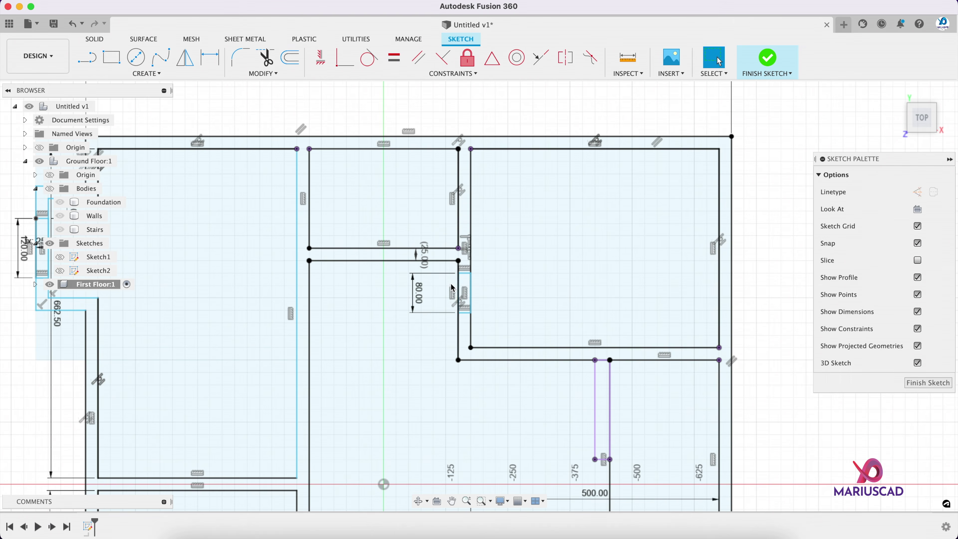
- Draw an 80 by 25 cm door rectangle in the horizontal partition below the small upper-middle room
{"action": "left_click", "coordinate": [363, 250]}
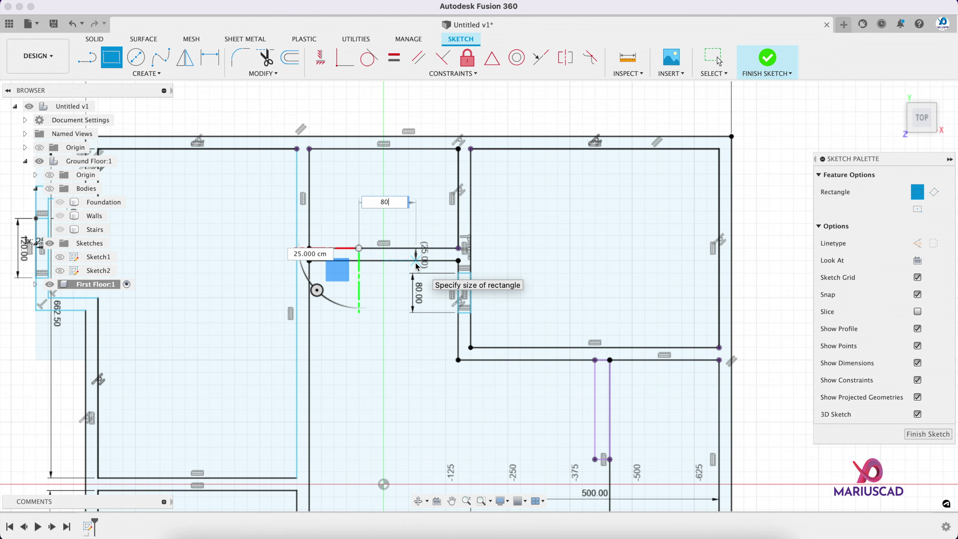
{"action": "type", "text": "80"}
{"action": "key", "text": "Return"}
- Draw an 80 by 25 cm door rectangle in the wall between the upper-left room and the hallway
{"action": "left_click", "coordinate": [297, 323]}
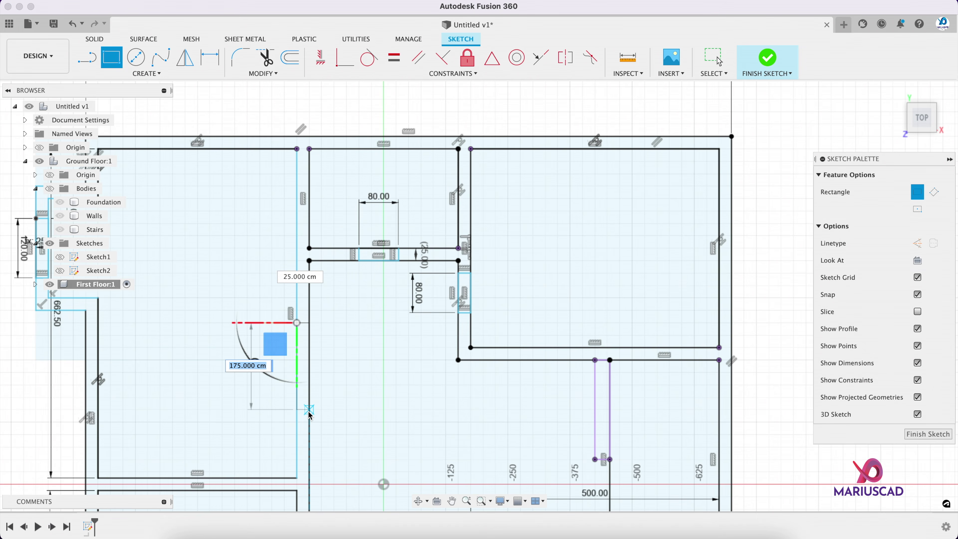
{"action": "type", "text": "80"}
{"action": "key", "text": "Return"}
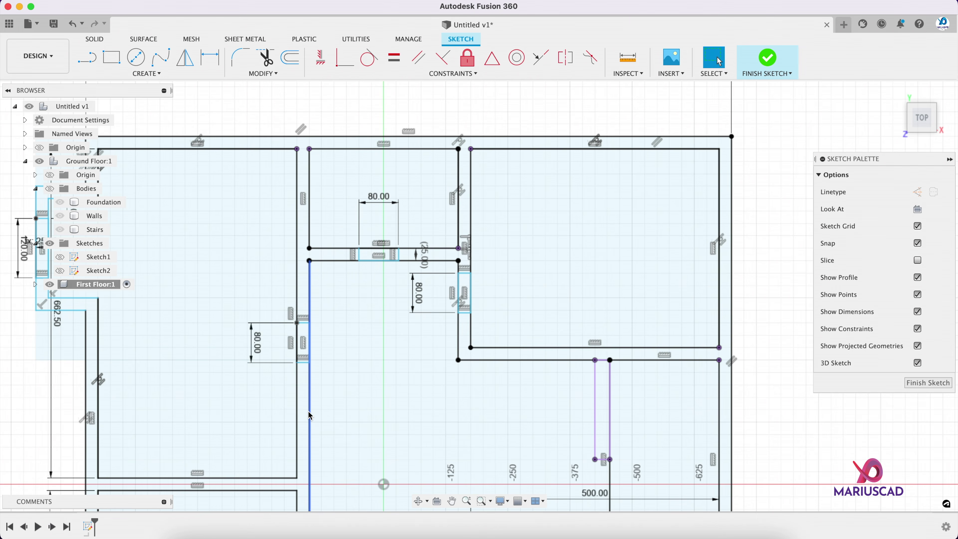
- Draw a 40 by 25 cm window rectangle in the outer wall above the small upper-middle room
{"action": "scroll", "coordinate": [407, 160], "scroll_direction": "up", "scroll_amount": 3}
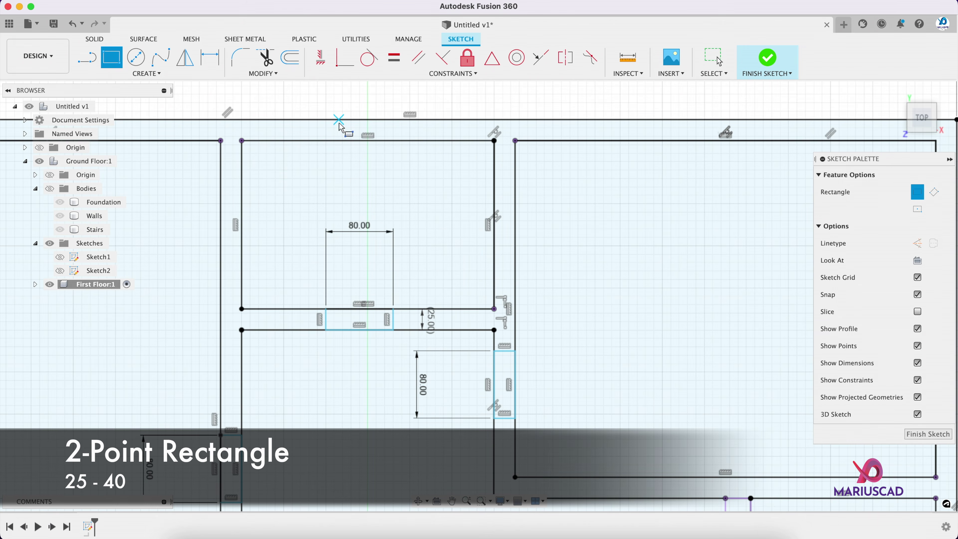
{"action": "left_click", "coordinate": [333, 119]}
{"action": "key", "text": "Tab"}
{"action": "type", "text": "40"}
{"action": "key", "text": "Return"}
{"action": "key", "text": "Escape"}
- Draw a 120 by 25 cm window rectangle in the upper-right room's outer side wall
{"action": "scroll", "coordinate": [552, 296], "scroll_direction": "down", "scroll_amount": 3}
{"action": "middle_click_drag", "start_coordinate": [654, 313], "coordinate": [542, 294]}
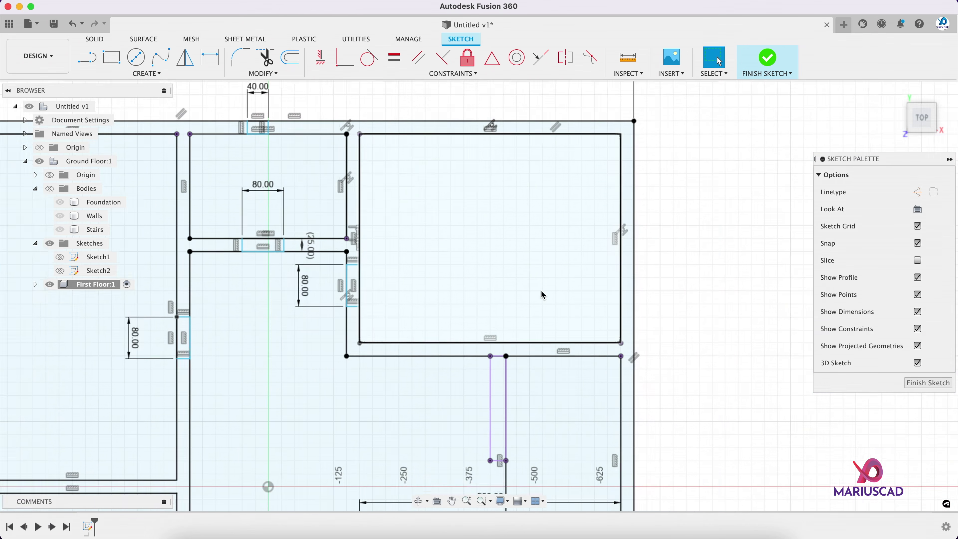
{"action": "key", "text": "r"}
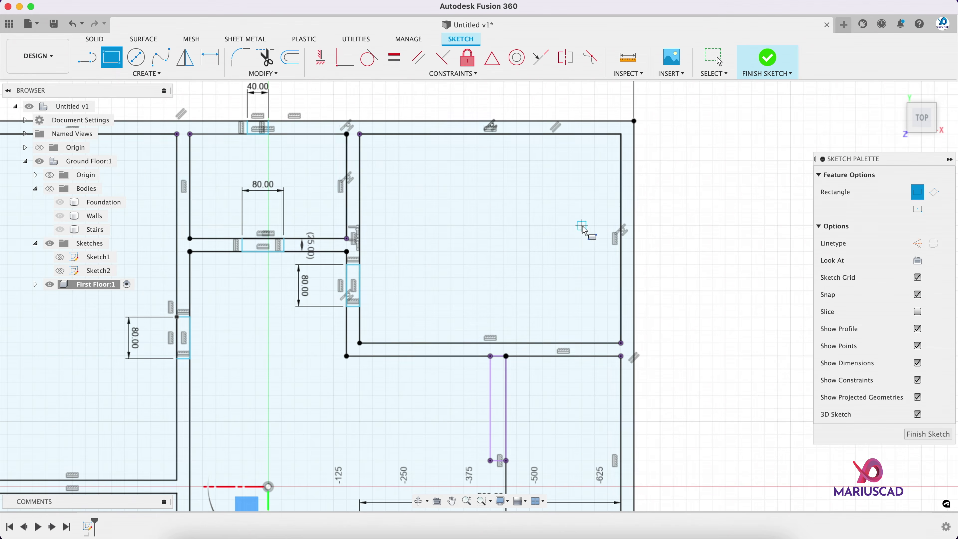
{"action": "left_click", "coordinate": [620, 162]}
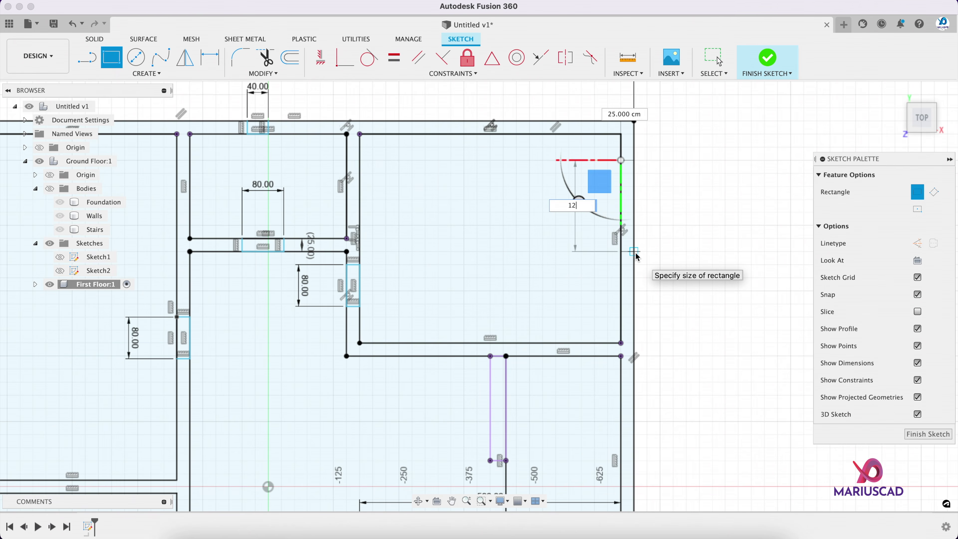
{"action": "key", "text": "Return"}
- Draw a 120 by 25 cm window rectangle in the lower-right room's outer side wall
{"action": "key", "text": "r"}
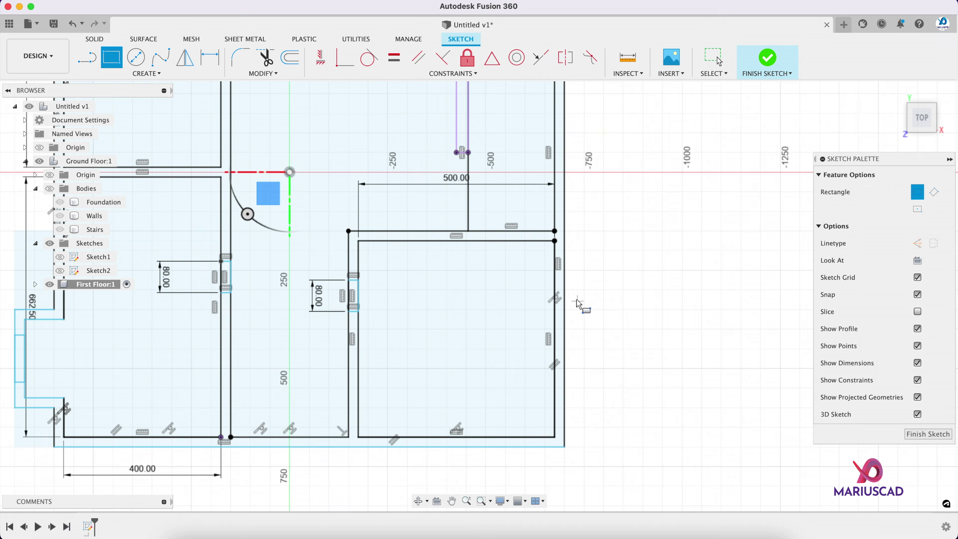
{"action": "scroll", "coordinate": [558, 289], "scroll_direction": "up", "scroll_amount": 2}
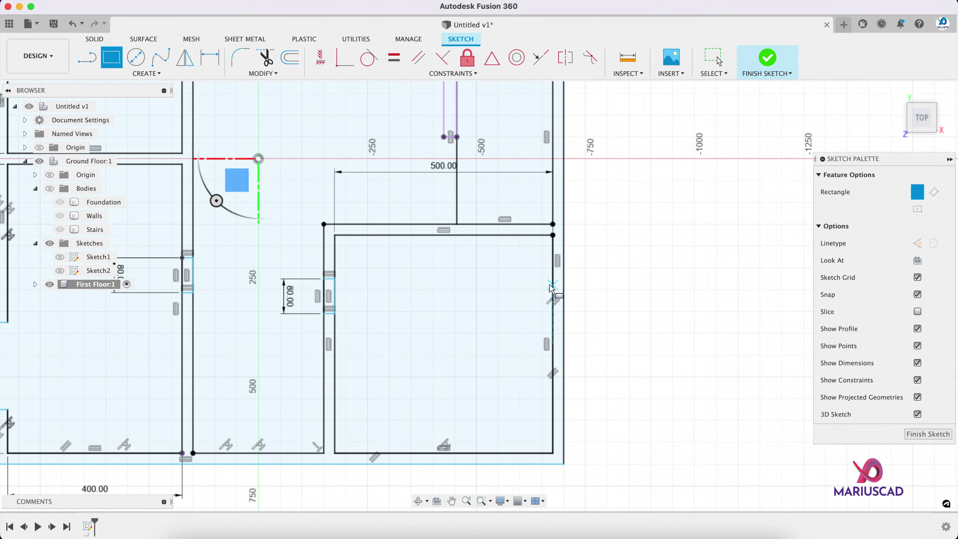
{"action": "left_click", "coordinate": [553, 285]}
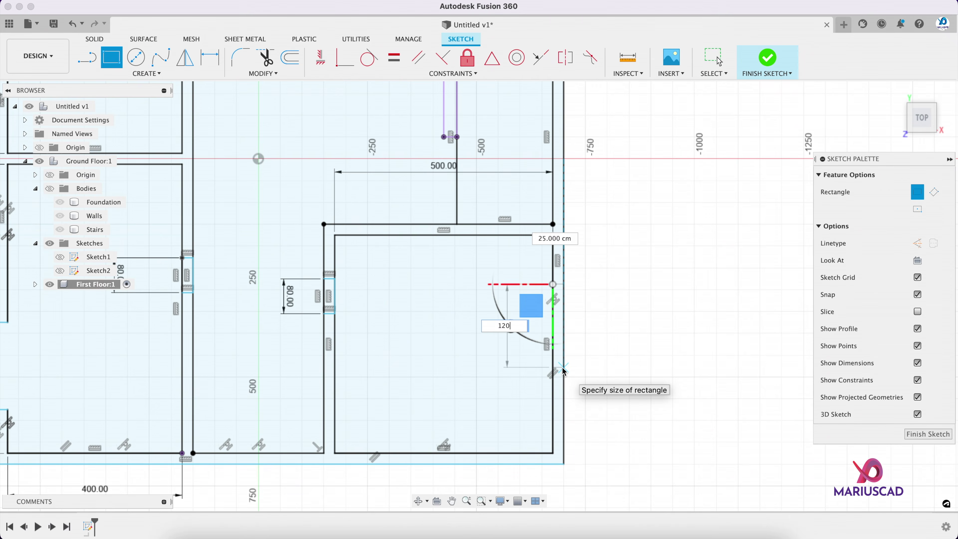
{"action": "key", "text": "Return"}
- Draw a 120 by 25 cm window rectangle in the outer wall at the lower end of the hallway
{"action": "key", "text": "r"}
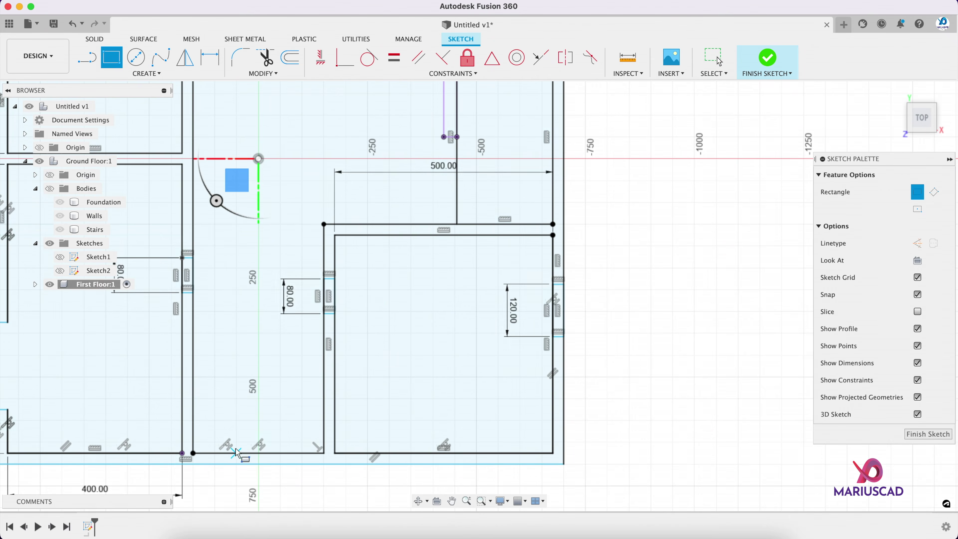
{"action": "left_click", "coordinate": [225, 453]}
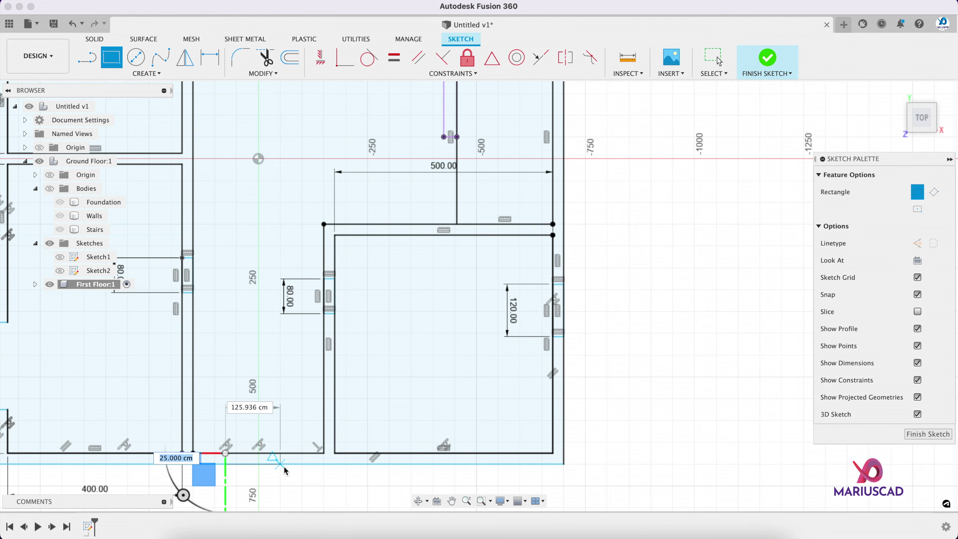
{"action": "key", "text": "Tab"}
{"action": "type", "text": "12"}
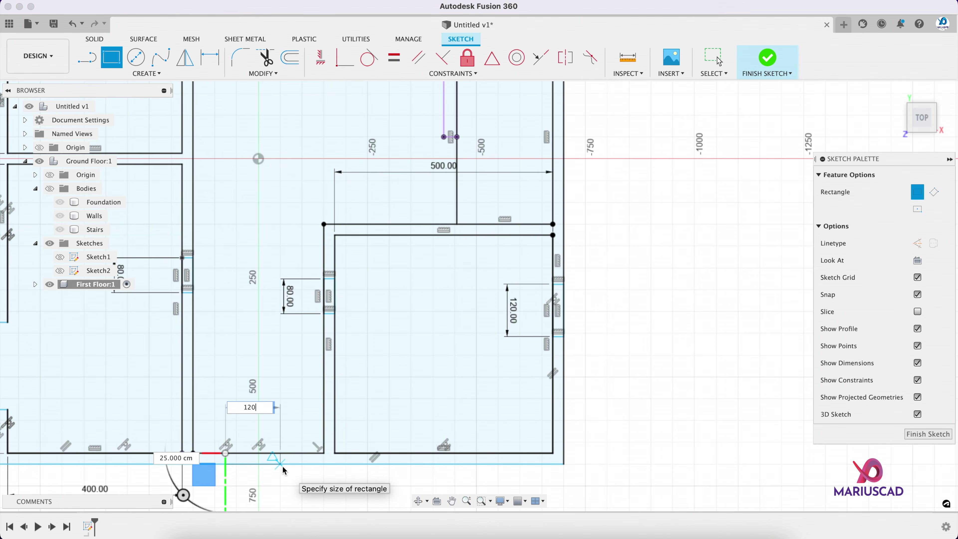
{"action": "key", "text": "Return"}
- Dimension the upper-right room's door opening 40 cm from that room's lower wall
{"action": "scroll", "coordinate": [403, 480], "scroll_direction": "down", "scroll_amount": 3}
{"action": "mouse_move", "coordinate": [321, 353]}
{"action": "middle_mouse_down"}
{"action": "mouse_move", "coordinate": [364, 368]}
{"action": "mouse_move", "coordinate": [435, 367]}
{"action": "middle_mouse_up"}
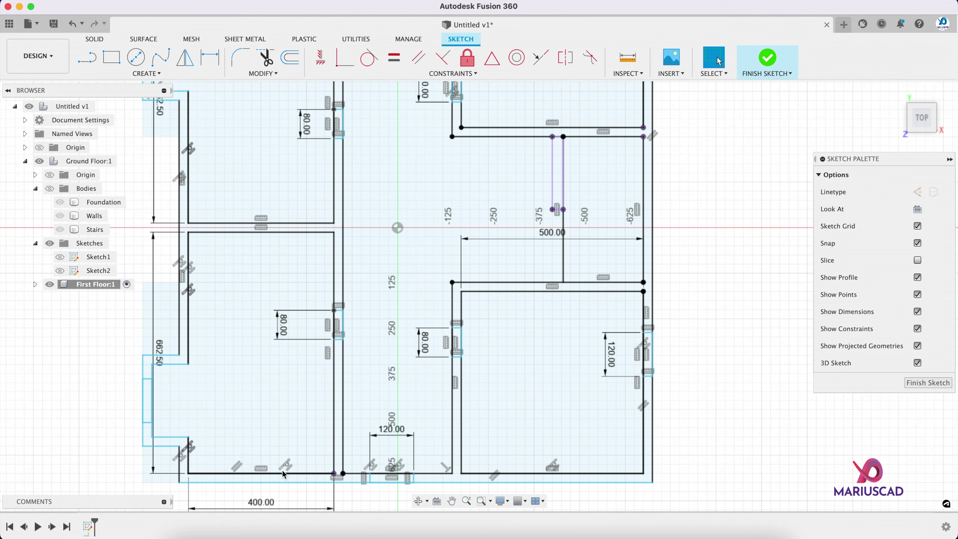
{"action": "mouse_move", "coordinate": [395, 204]}
{"action": "middle_mouse_down"}
{"action": "mouse_move", "coordinate": [350, 344]}
{"action": "mouse_move", "coordinate": [370, 356]}
{"action": "middle_mouse_up"}
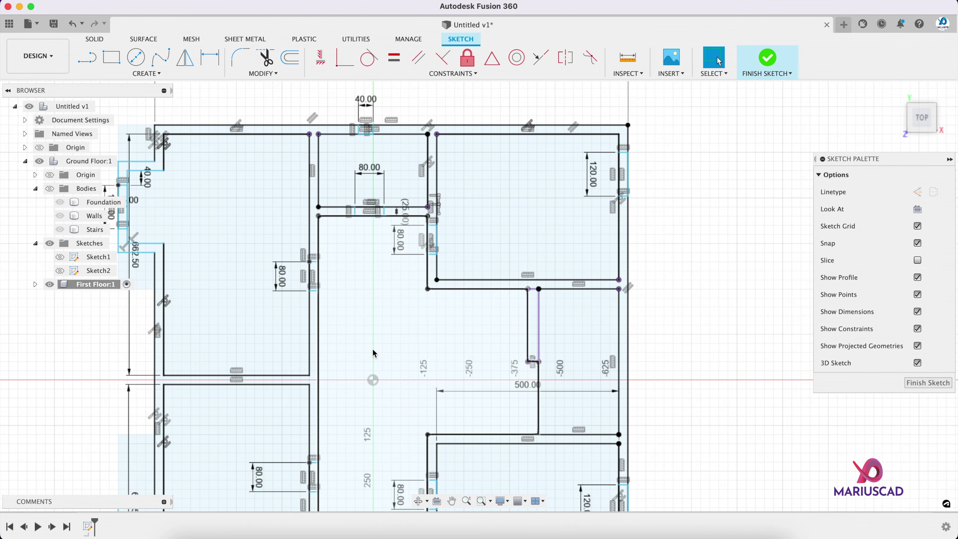
{"action": "key", "text": "d"}
{"action": "scroll", "coordinate": [405, 238], "scroll_direction": "up", "scroll_amount": 5}
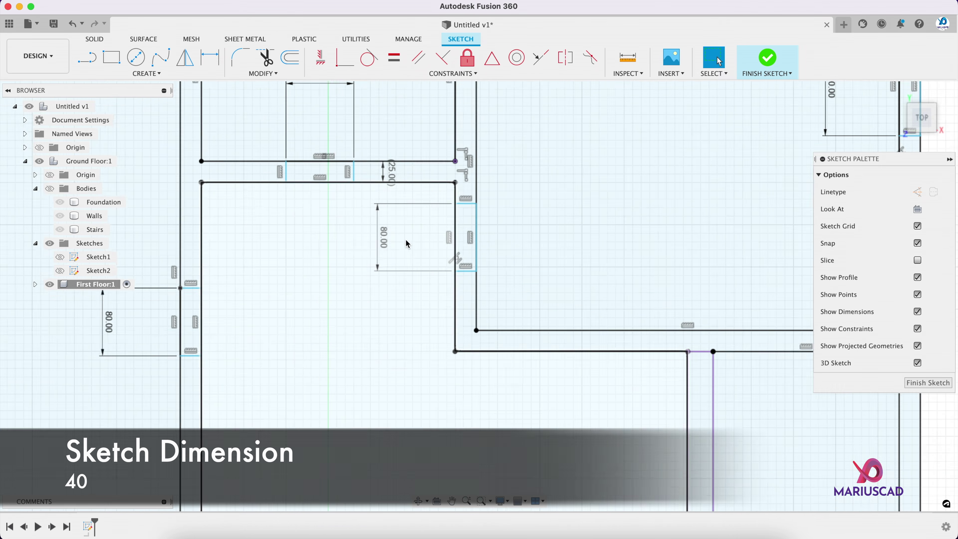
{"action": "left_click", "coordinate": [487, 322]}
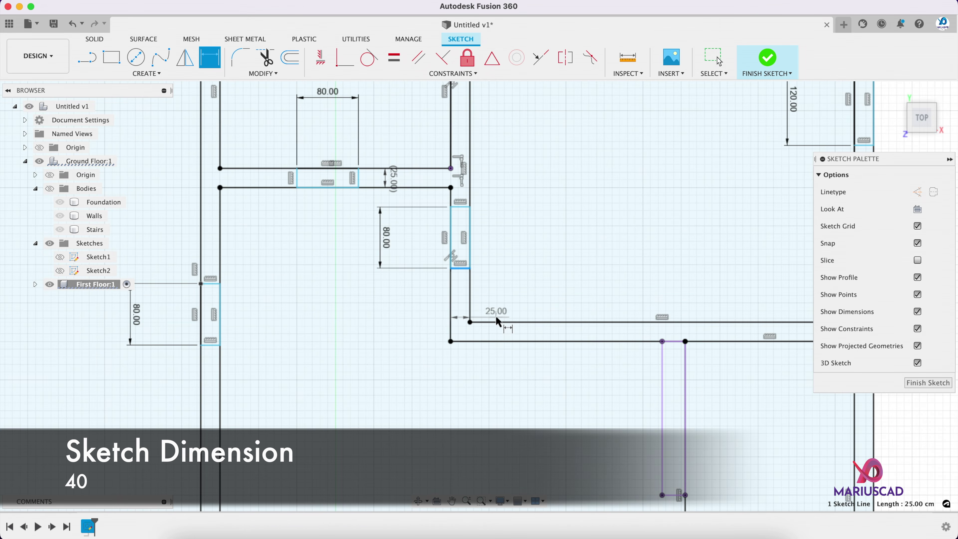
{"action": "left_click", "coordinate": [500, 271]}
{"action": "type", "text": "40"}
{"action": "key", "text": "Return"}
- Centre the door below the small upper-middle room by dimensioning it (300-80)/2 cm from that room's right-hand wall
{"action": "middle_click_drag", "start_coordinate": [391, 190], "coordinate": [407, 241]}
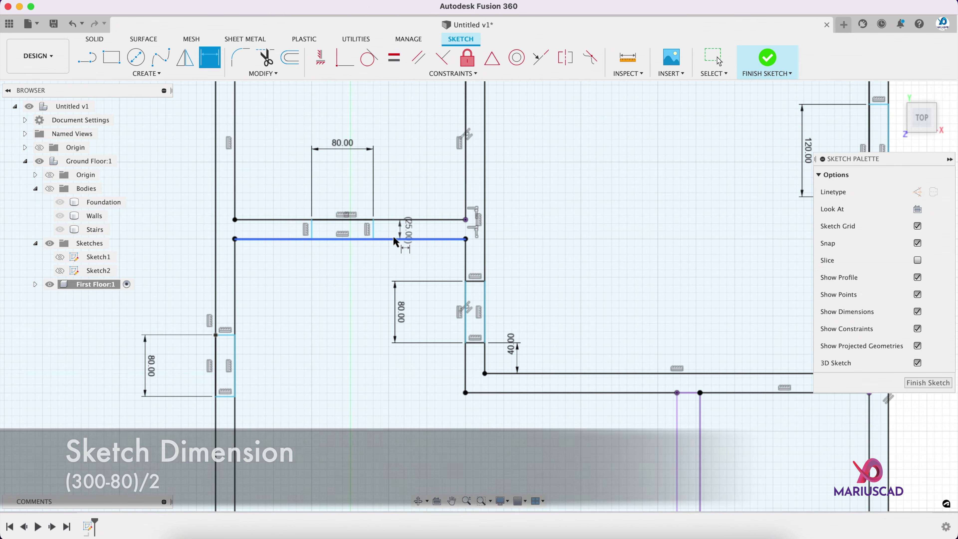
{"action": "left_click", "coordinate": [375, 231]}
{"action": "left_click", "coordinate": [467, 198]}
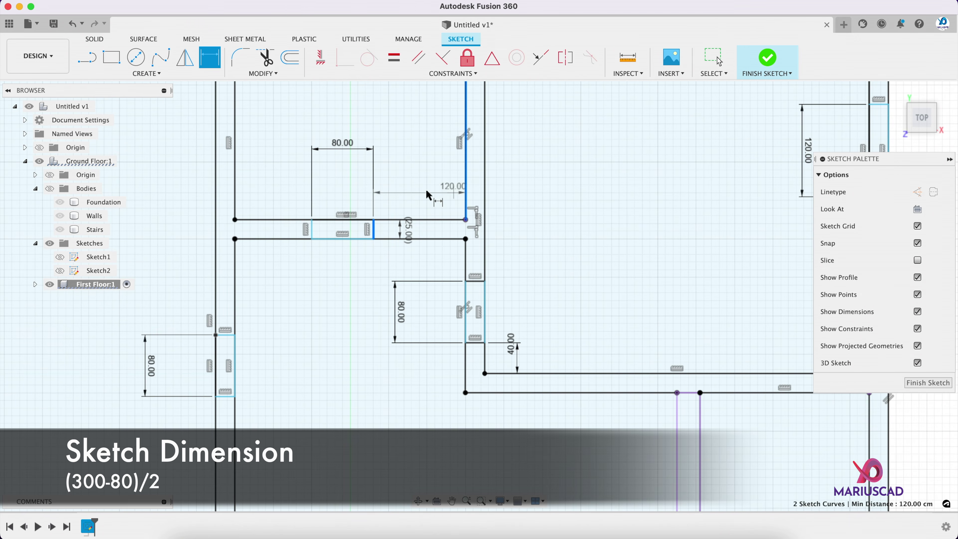
{"action": "left_click", "coordinate": [540, 203]}
{"action": "scroll", "coordinate": [545, 202], "scroll_direction": "down", "scroll_amount": 3}
{"action": "type", "text": "(300-80)/2"}
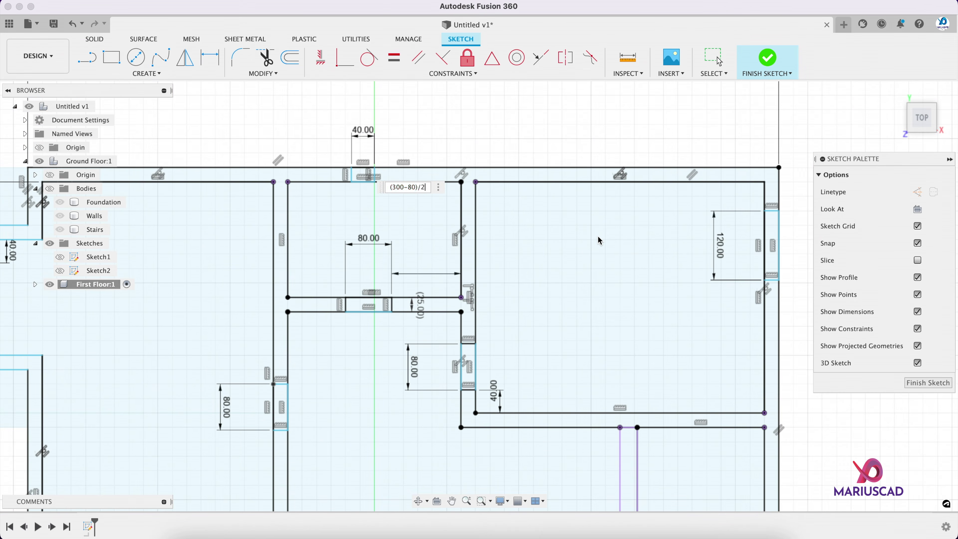
{"action": "key", "text": "Return"}
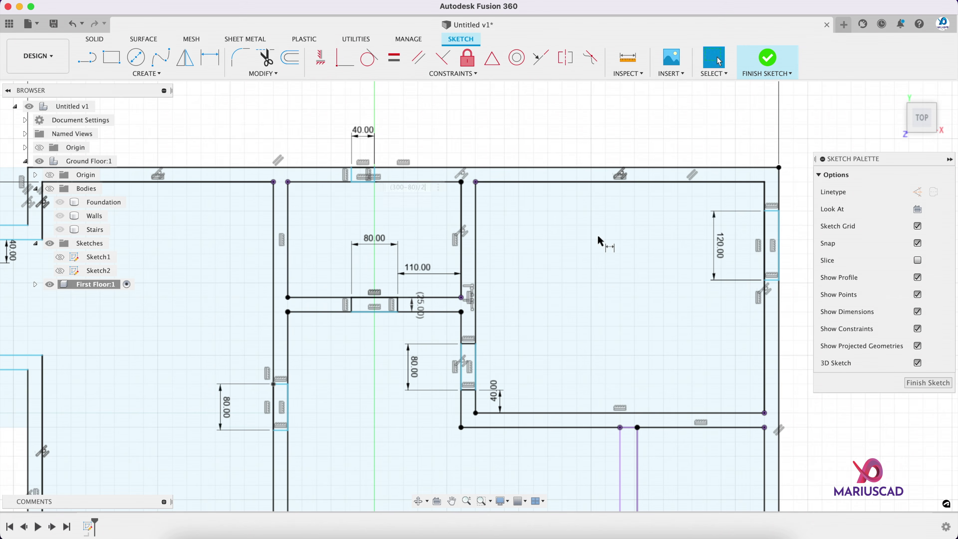
- Centre the upper-left room's door by dimensioning its lower edge (662.5-80)/2 cm from the partition between the two left rooms
{"action": "middle_click_drag", "start_coordinate": [351, 369], "coordinate": [476, 250]}
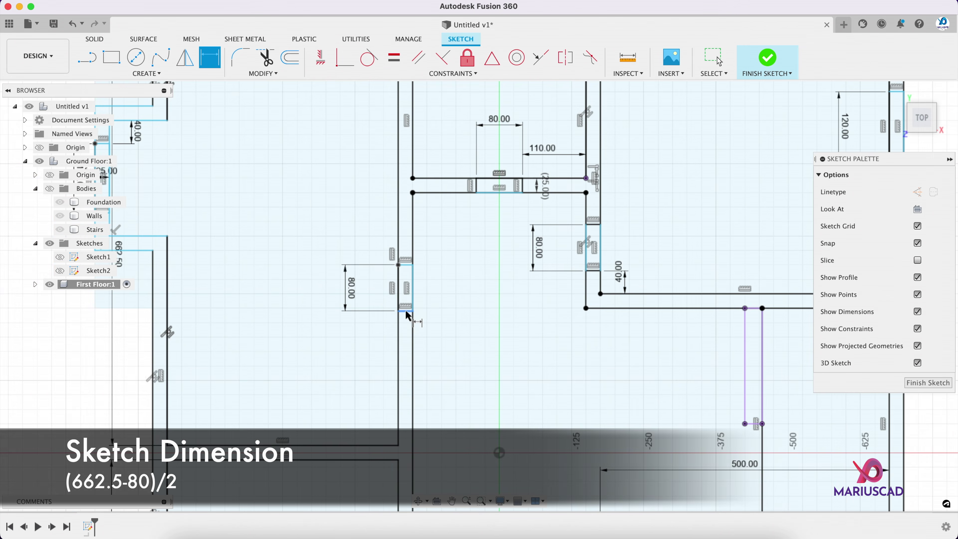
{"action": "left_click", "coordinate": [406, 310]}
{"action": "left_click", "coordinate": [362, 414]}
{"action": "type", "text": "("}
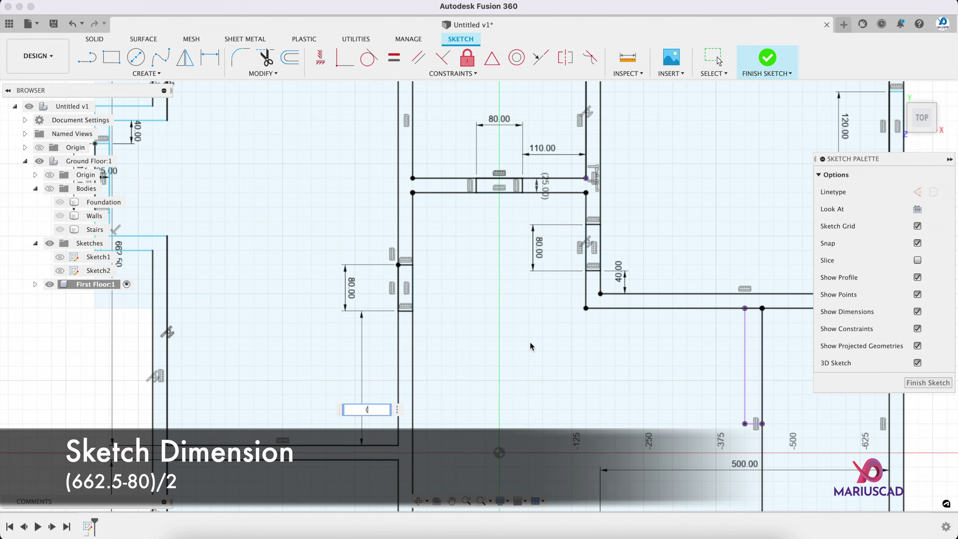
{"action": "type", "text": "662.5-80)/2"}
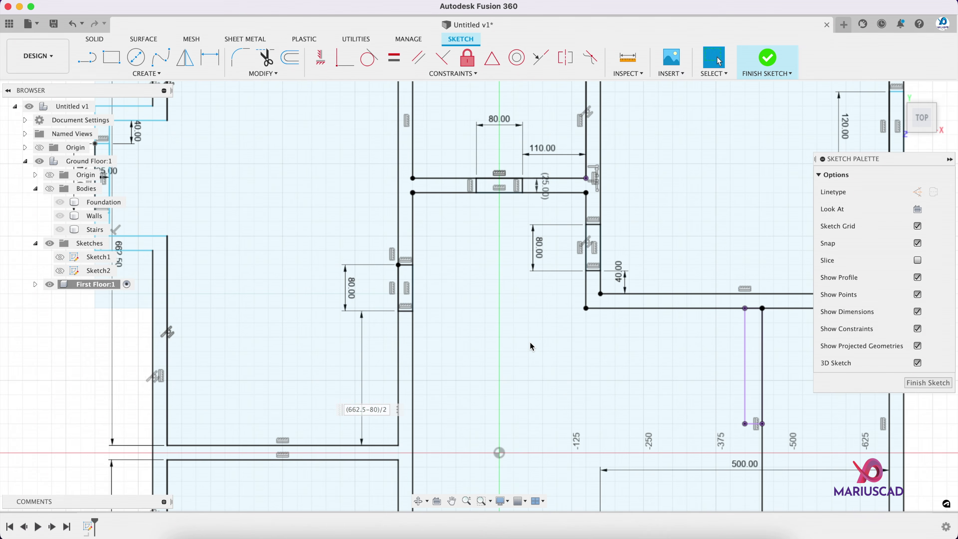
{"action": "key", "text": "Return"}
- Dimension the lower-left room's door opening 291.25 cm from the partition between the two left rooms
{"action": "scroll", "coordinate": [532, 342], "scroll_direction": "down", "scroll_amount": 2}
{"action": "scroll", "coordinate": [464, 249], "scroll_direction": "down", "scroll_amount": 5}
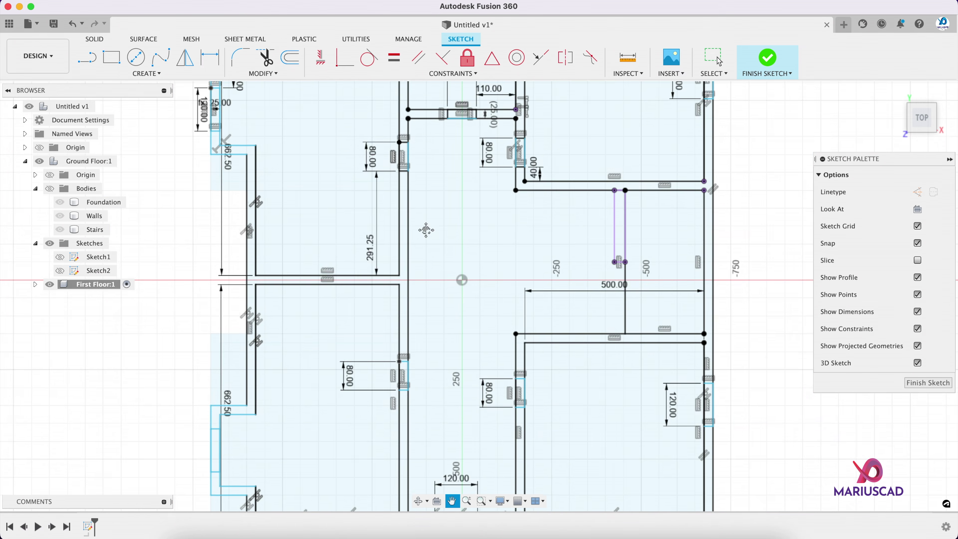
{"action": "scroll", "coordinate": [377, 385], "scroll_direction": "up", "scroll_amount": 2}
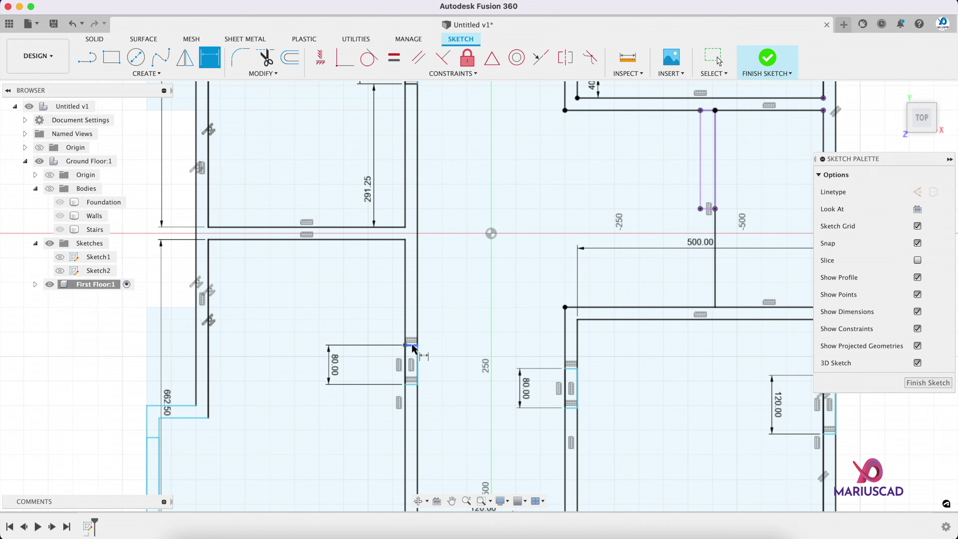
{"action": "left_click", "coordinate": [412, 345]}
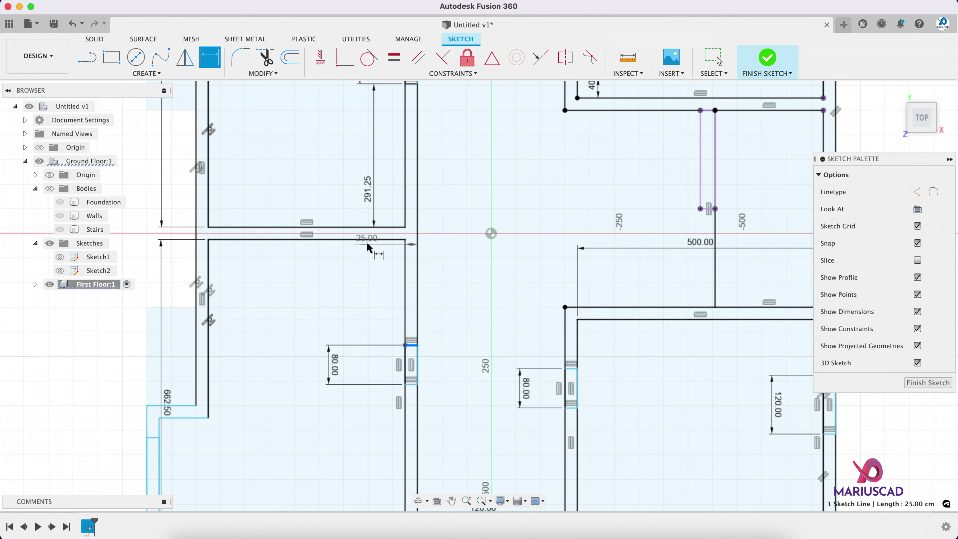
{"action": "left_click", "coordinate": [368, 240]}
{"action": "left_click", "coordinate": [373, 281]}
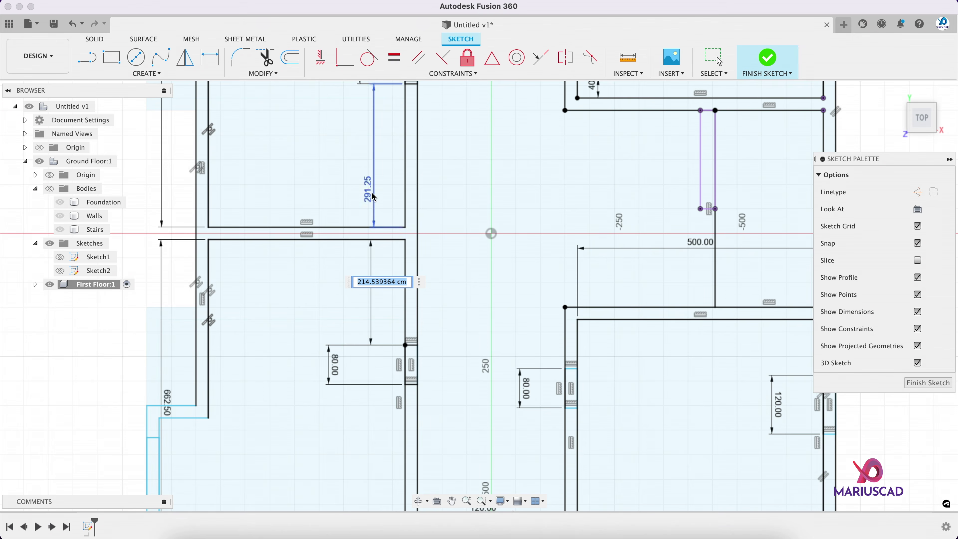
{"action": "type", "text": "291.25"}
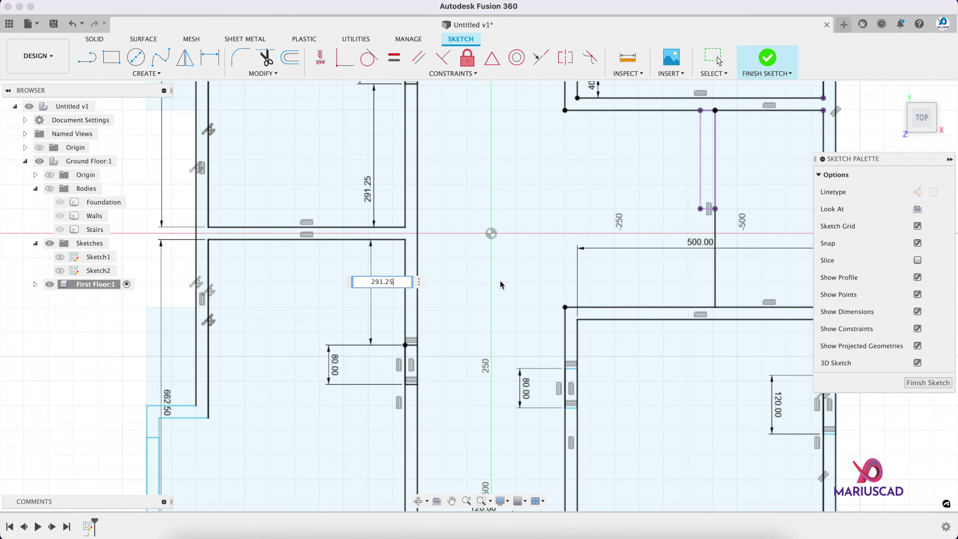
{"action": "key", "text": "Return"}
- Centre the lower-right room's door by dimensioning its lower edge (500-80)/2 cm from the room's lower wall
{"action": "scroll", "coordinate": [500, 278], "scroll_direction": "down", "scroll_amount": 5}
{"action": "scroll", "coordinate": [438, 251], "scroll_direction": "up", "scroll_amount": 6}
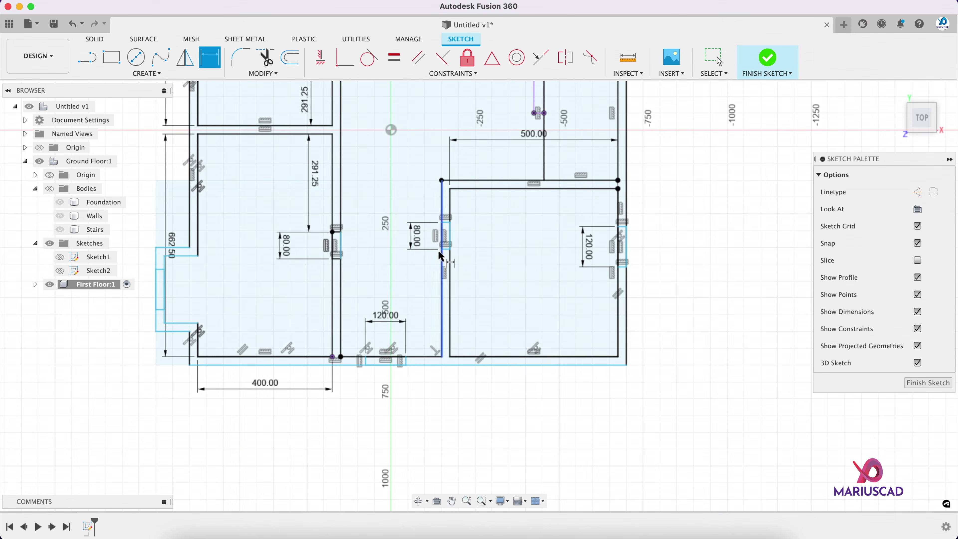
{"action": "left_click", "coordinate": [444, 246]}
{"action": "left_click", "coordinate": [500, 409]}
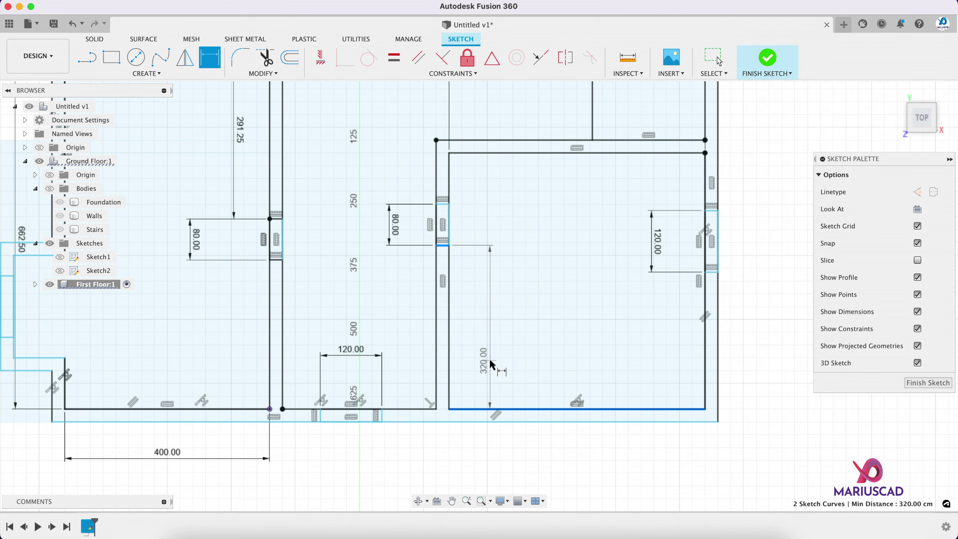
{"action": "left_click", "coordinate": [491, 363]}
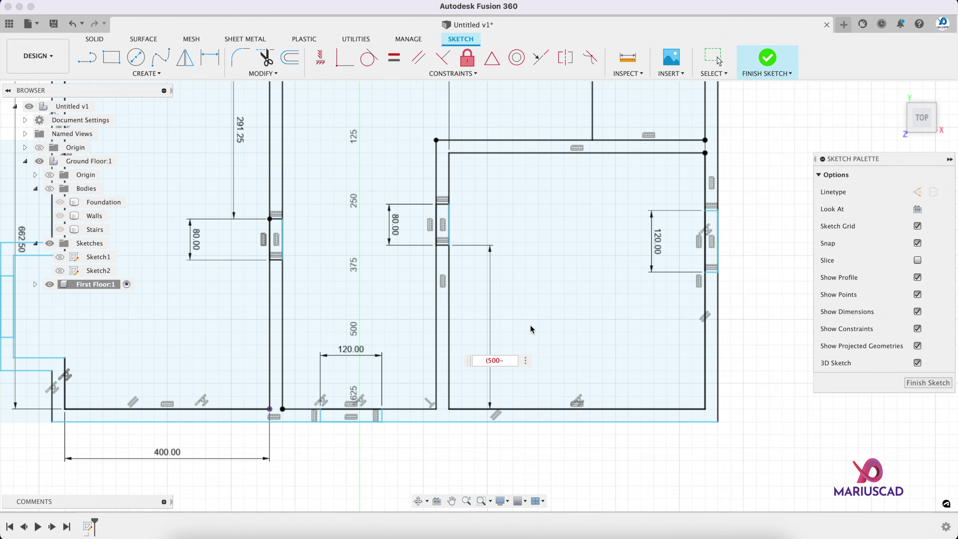
{"action": "key", "text": "Return"}
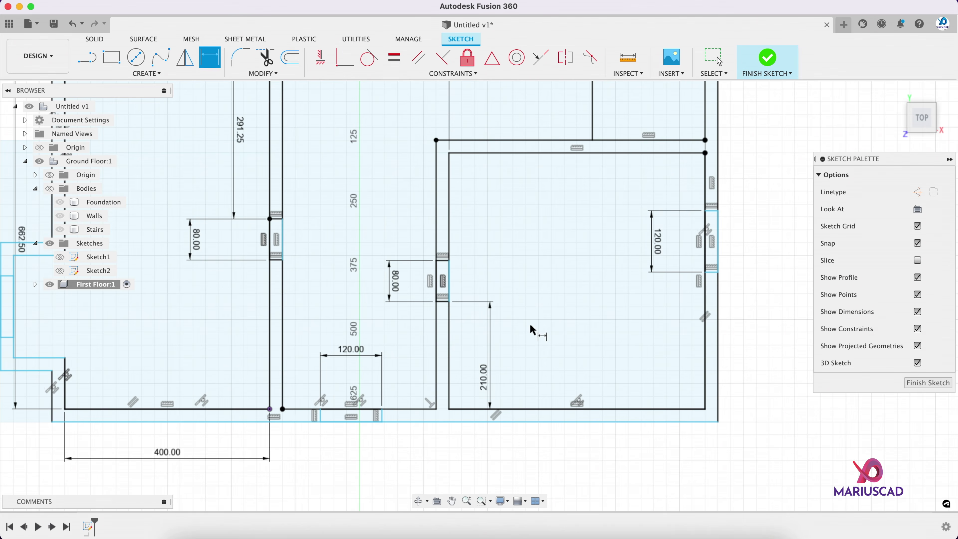
- Centre the lower-right room's side window by dimensioning its lower edge (500-120)/2 cm from the room's lower wall
{"action": "left_click", "coordinate": [712, 271]}
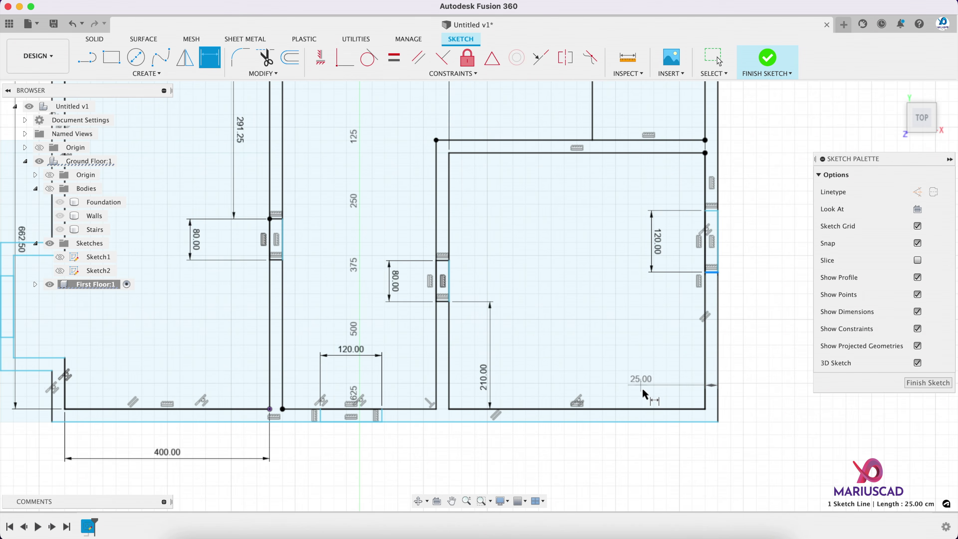
{"action": "left_click", "coordinate": [655, 375]}
{"action": "type", "text": "(500-120)/2"}
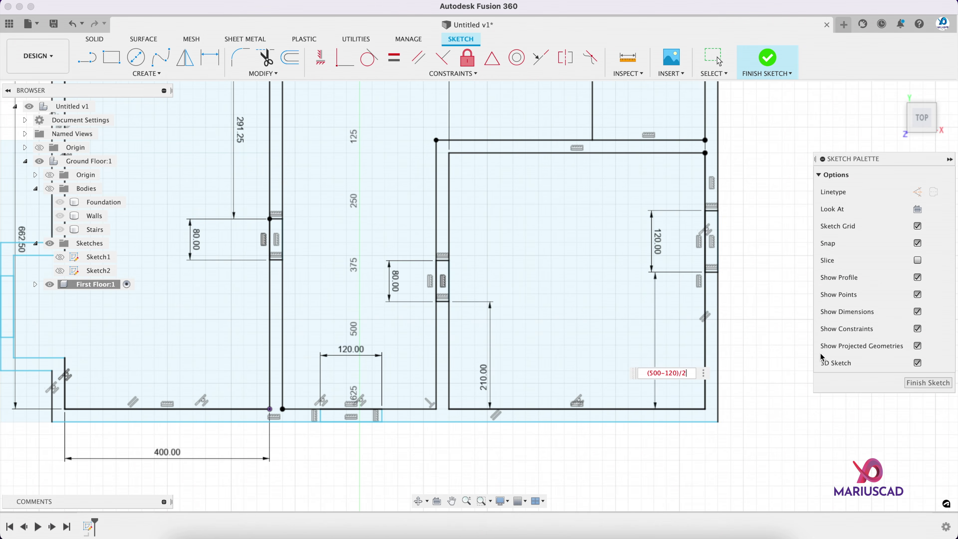
{"action": "key", "text": "Return"}
- Centre the lower wall's window by dimensioning its edge (300-120)/2 cm from the adjacent partition, and finish the sketch
{"action": "left_click", "coordinate": [321, 415]}
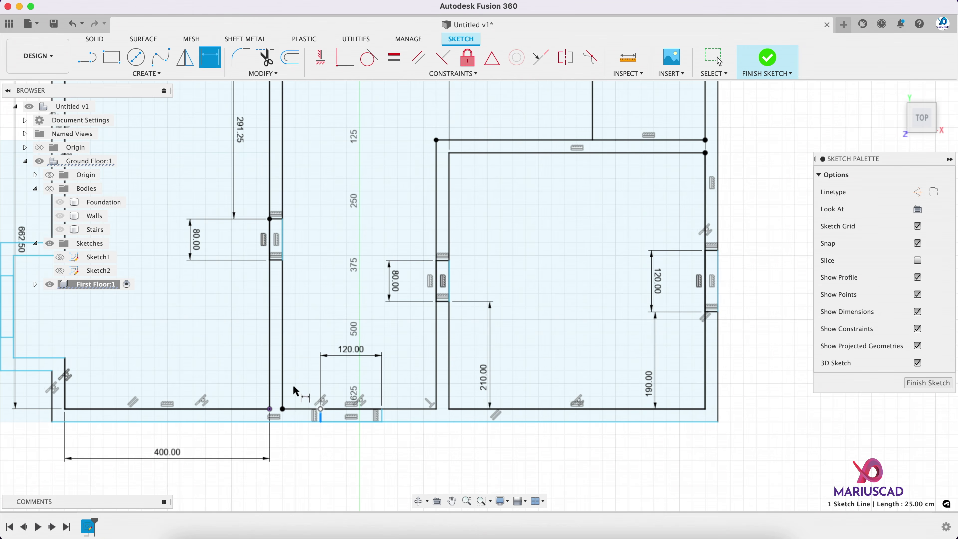
{"action": "left_click", "coordinate": [283, 381]}
{"action": "left_click", "coordinate": [298, 382]}
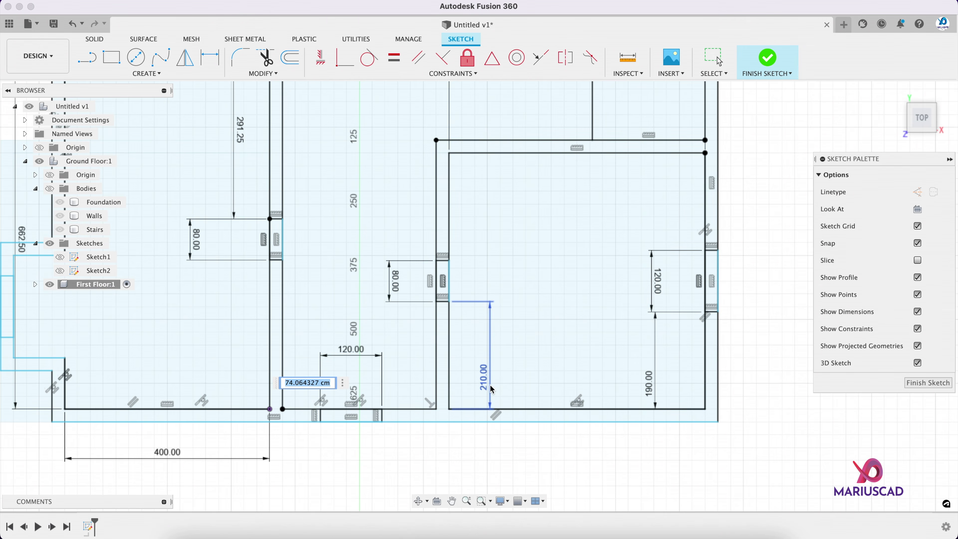
{"action": "type", "text": "(300-120)/2"}
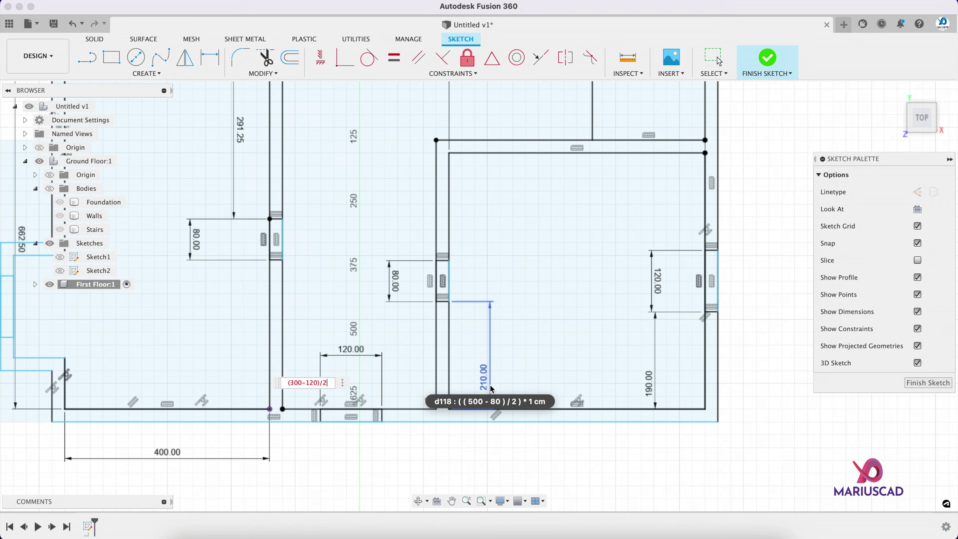
{"action": "key", "text": "Return"}
{"action": "scroll", "coordinate": [431, 240], "scroll_direction": "up", "scroll_amount": 3}
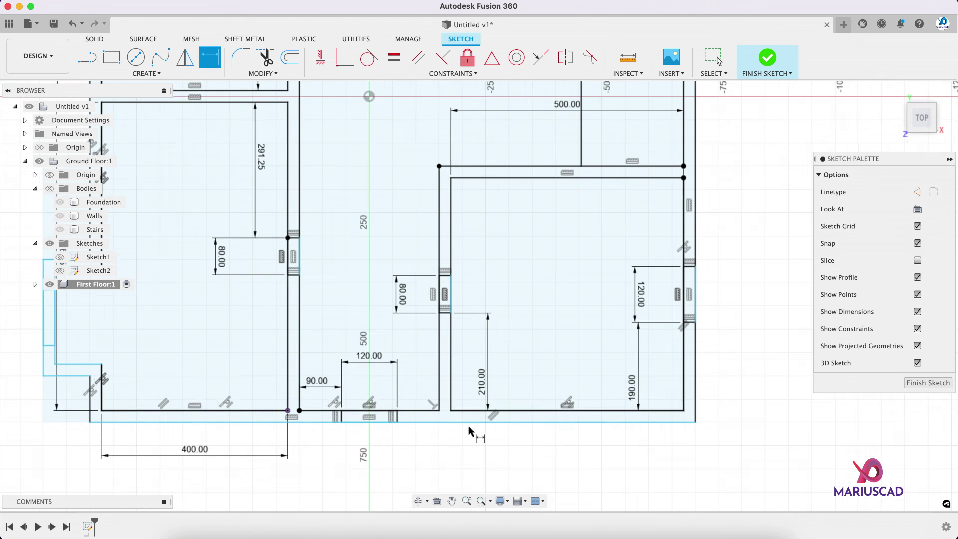
{"action": "scroll", "coordinate": [431, 240], "scroll_direction": "down", "scroll_amount": 5}
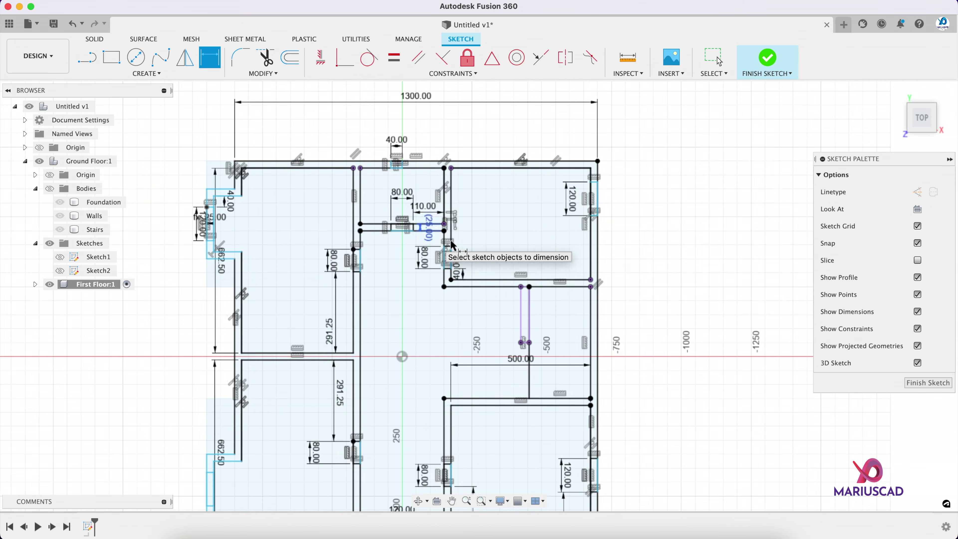
{"action": "left_click", "coordinate": [767, 58]}
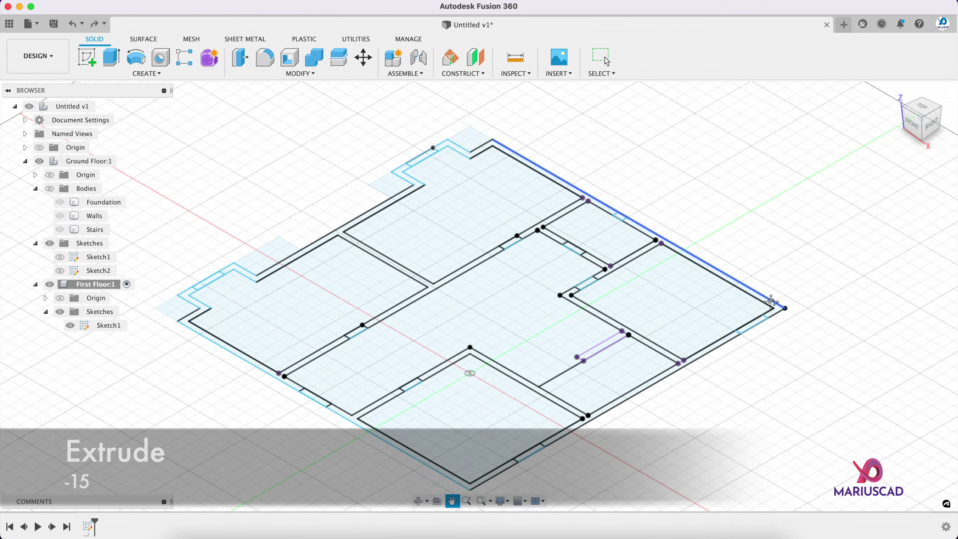
- Extrude all the plan's profiles except the stairwell opening by -15 cm as a floor slab
{"action": "key", "text": "e"}
{"action": "left_click_drag", "start_coordinate": [888, 506], "coordinate": [294, 163]}
{"action": "left_click", "coordinate": [652, 400]}
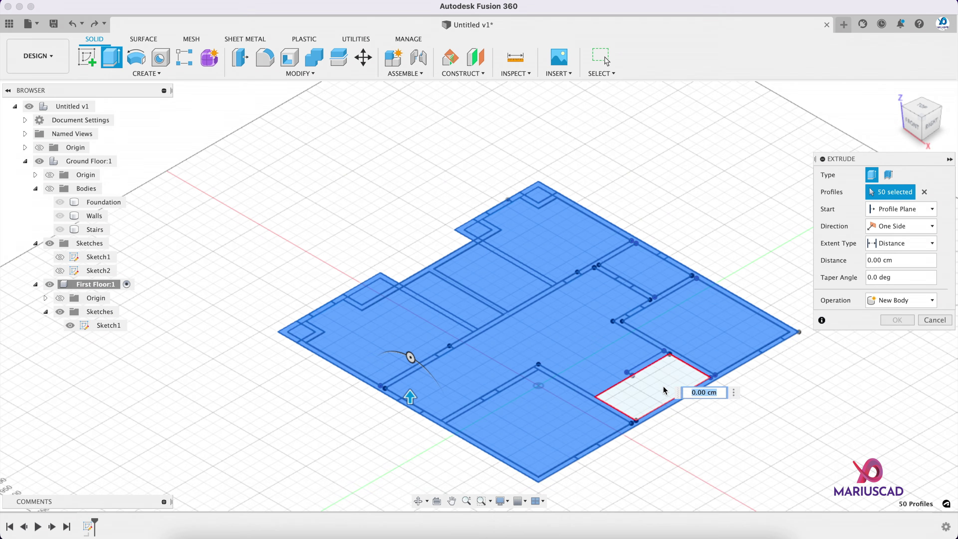
{"action": "scroll", "coordinate": [658, 389], "scroll_direction": "up", "scroll_amount": 5}
{"action": "scroll", "coordinate": [663, 381], "scroll_direction": "down", "scroll_amount": 5}
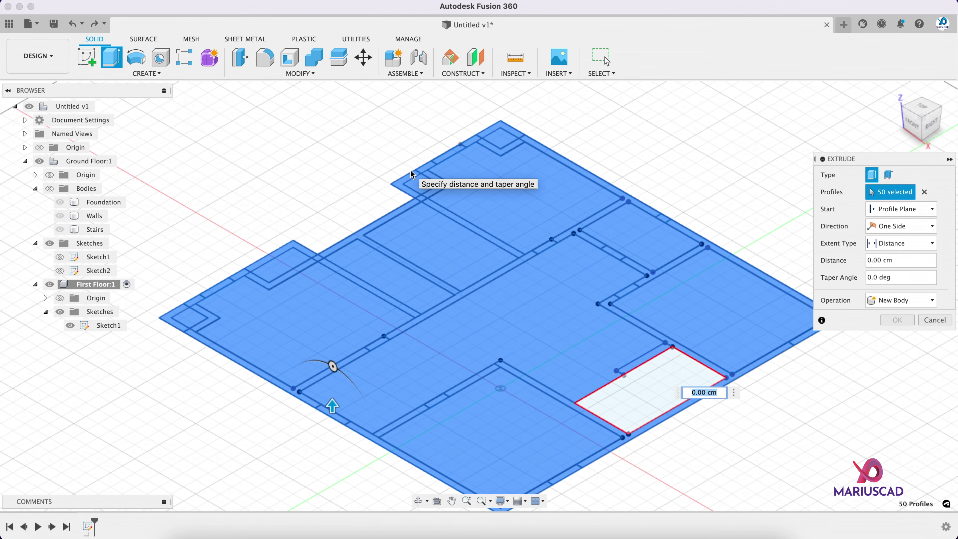
{"action": "key", "text": "Return"}
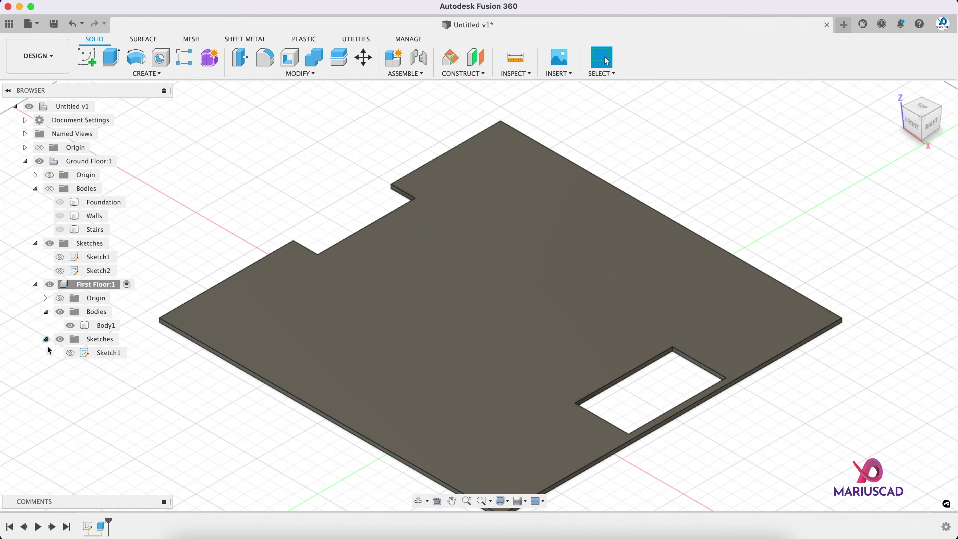
- Show the first-floor sketch and select for Extrude the far projecting section's wall profiles, the adjoining outer wall and the partition between the left rooms
{"action": "left_click", "coordinate": [70, 352]}
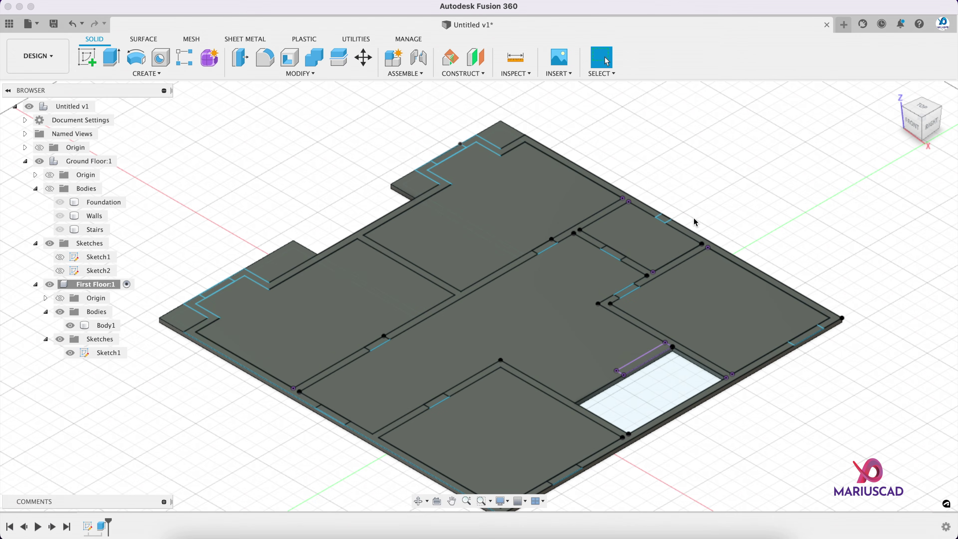
{"action": "key", "text": "e"}
{"action": "left_click", "coordinate": [511, 146]}
{"action": "left_click", "coordinate": [450, 156]}
{"action": "left_click", "coordinate": [448, 152]}
{"action": "left_click", "coordinate": [426, 166]}
{"action": "left_click", "coordinate": [434, 176]}
{"action": "left_click", "coordinate": [410, 206]}
{"action": "scroll", "coordinate": [416, 202], "scroll_direction": "up", "scroll_amount": 3}
{"action": "left_click", "coordinate": [422, 198]}
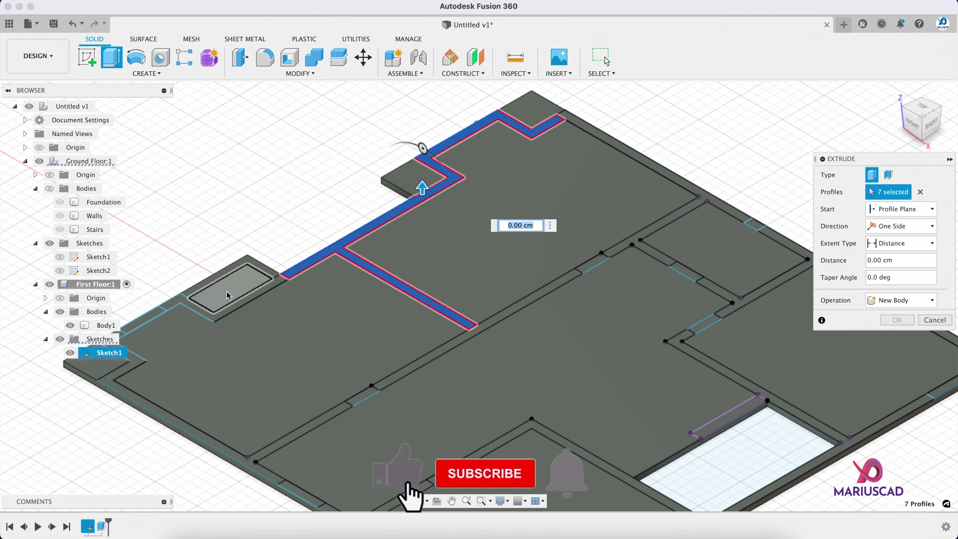
- Add the near projecting section's wall profiles, including its window, and the adjoining front wall to the extrusion
{"action": "left_click", "coordinate": [250, 295]}
{"action": "left_click", "coordinate": [281, 278]}
{"action": "scroll", "coordinate": [168, 321], "scroll_direction": "up", "scroll_amount": 3}
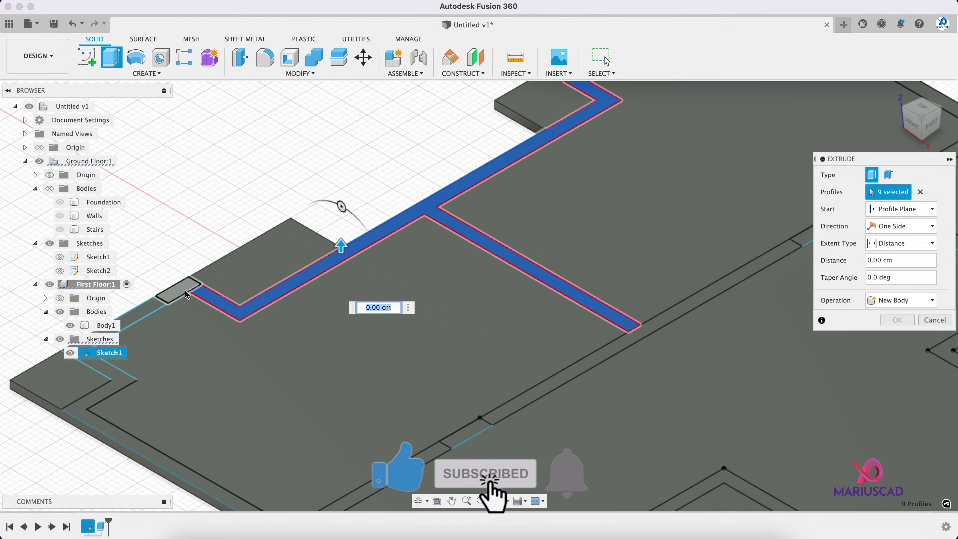
{"action": "left_click", "coordinate": [185, 289]}
{"action": "left_click", "coordinate": [152, 307]}
{"action": "middle_click_drag", "start_coordinate": [199, 385], "coordinate": [325, 251]}
{"action": "left_click", "coordinate": [253, 246]}
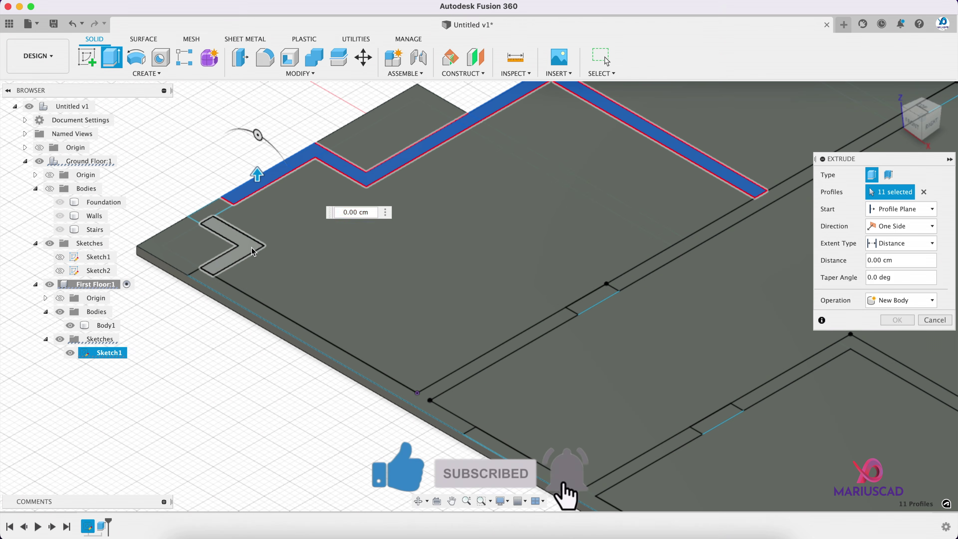
{"action": "left_click", "coordinate": [207, 213]}
{"action": "left_click", "coordinate": [223, 286]}
- Add the long hallway partition, the front wall with its window and the near corner room's door wall to the extrusion
{"action": "left_click", "coordinate": [604, 280]}
{"action": "left_click", "coordinate": [605, 293]}
{"action": "left_click", "coordinate": [641, 271]}
{"action": "left_click", "coordinate": [641, 249]}
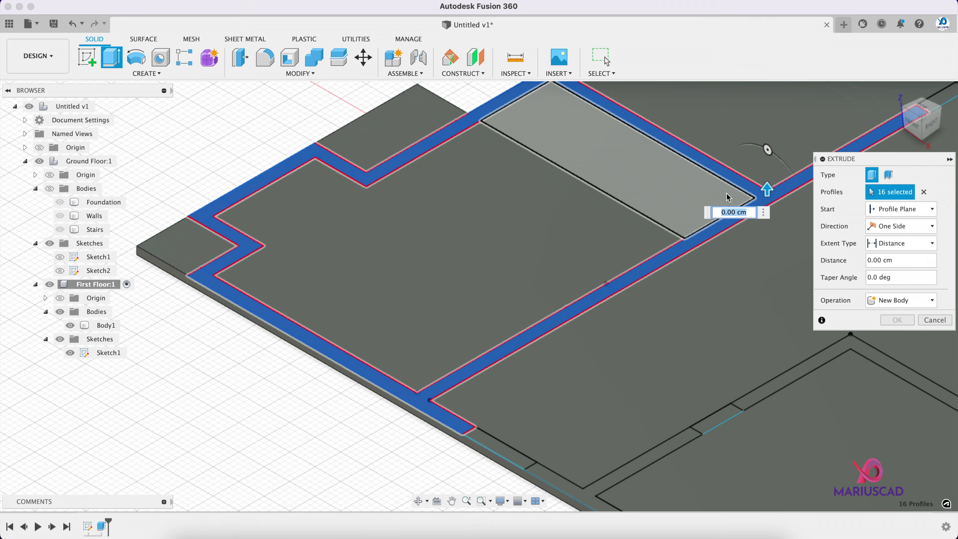
{"action": "left_click", "coordinate": [516, 457]}
{"action": "left_click", "coordinate": [559, 482]}
{"action": "left_click", "coordinate": [642, 463]}
{"action": "left_click", "coordinate": [716, 419]}
{"action": "left_click", "coordinate": [783, 381]}
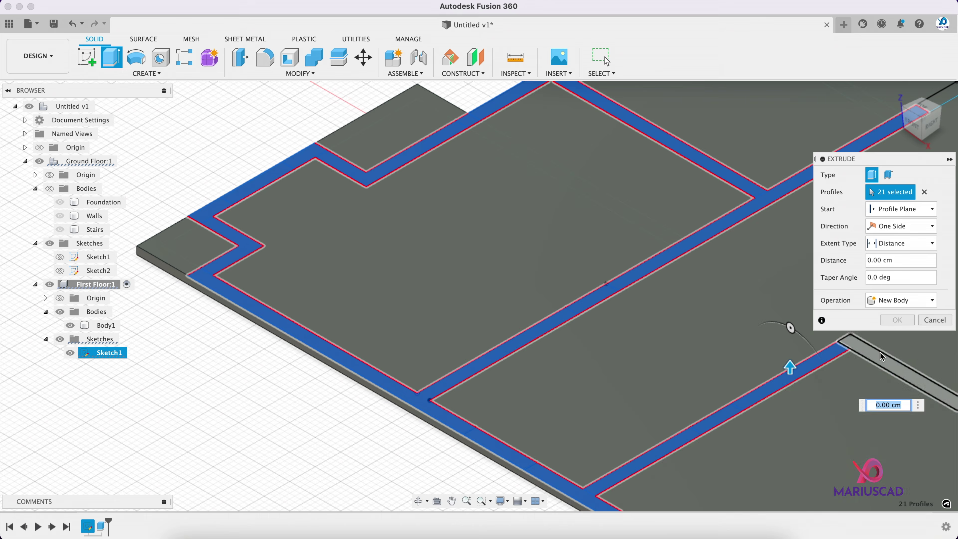
- Add the stairwell walls, the remaining outer walls and the far rooms' partitions, including their openings, to the extrusion
{"action": "left_click", "coordinate": [882, 360]}
{"action": "scroll", "coordinate": [882, 360], "scroll_direction": "down", "scroll_amount": 2}
{"action": "middle_click_drag", "start_coordinate": [835, 498], "coordinate": [540, 290]}
{"action": "left_click", "coordinate": [677, 324]}
{"action": "middle_click_drag", "start_coordinate": [759, 162], "coordinate": [500, 287]}
{"action": "middle_click_drag", "start_coordinate": [646, 305], "coordinate": [490, 400]}
{"action": "left_click", "coordinate": [709, 286]}
{"action": "left_click", "coordinate": [366, 228]}
{"action": "left_click", "coordinate": [343, 162]}
{"action": "left_click", "coordinate": [260, 133]}
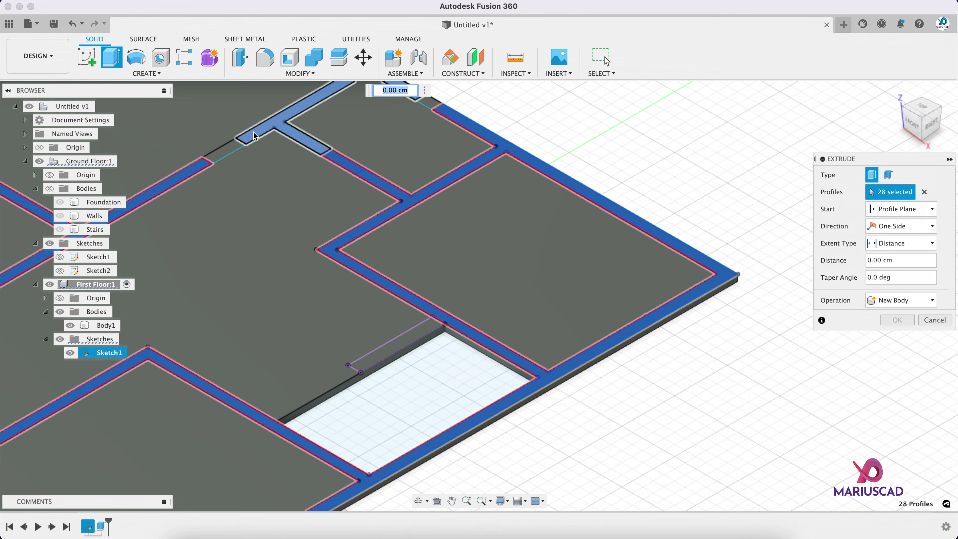
{"action": "left_click", "coordinate": [227, 150]}
{"action": "middle_click_drag", "start_coordinate": [405, 112], "coordinate": [426, 182]}
{"action": "left_click", "coordinate": [425, 181]}
{"action": "scroll", "coordinate": [415, 196], "scroll_direction": "down", "scroll_amount": 4}
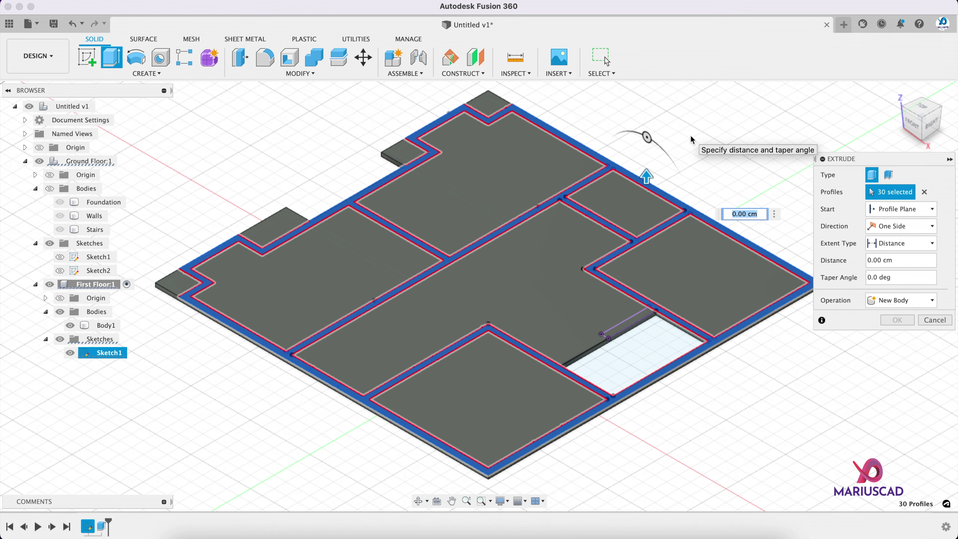
- Extrude the selected wall profiles 250 cm upward as a new body
{"action": "key", "text": "Return"}
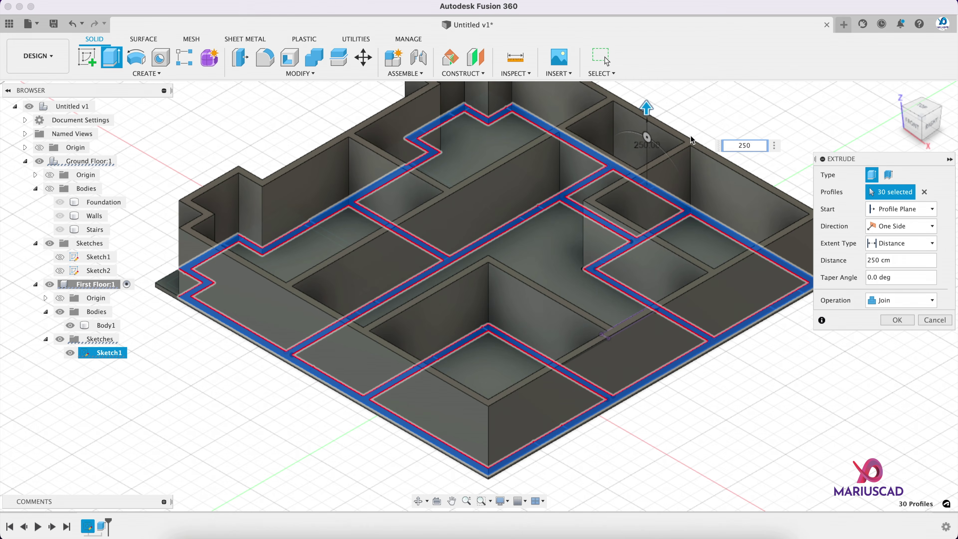
{"action": "left_click", "coordinate": [907, 301]}
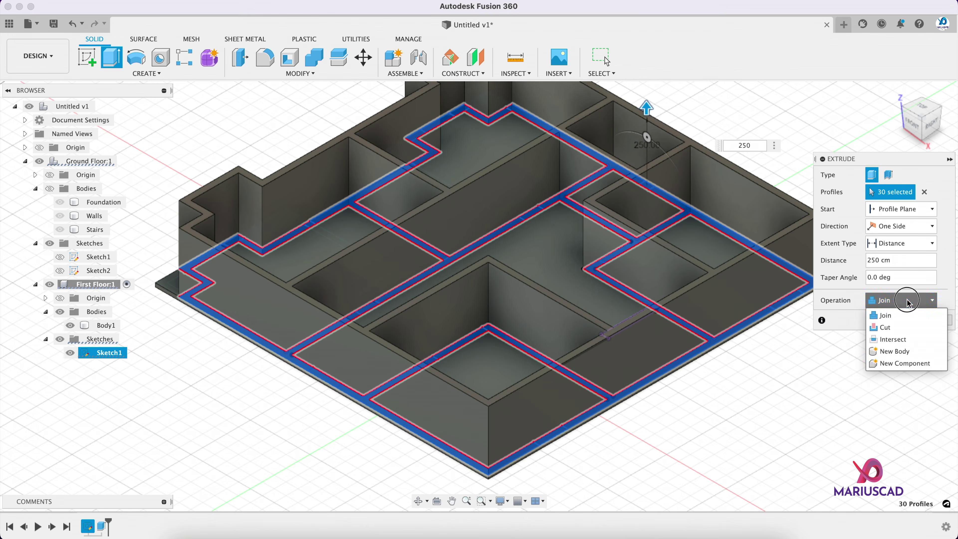
{"action": "left_click", "coordinate": [899, 351]}
{"action": "left_click", "coordinate": [898, 321]}
- Rename the first floor's slab body Floor and its wall body Walls
{"action": "left_click", "coordinate": [107, 326]}
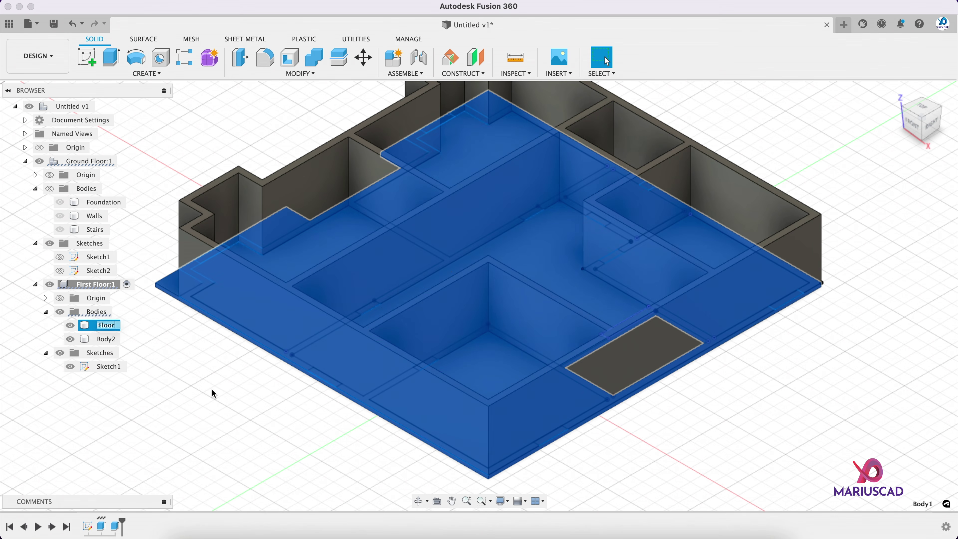
{"action": "left_click", "coordinate": [119, 337]}
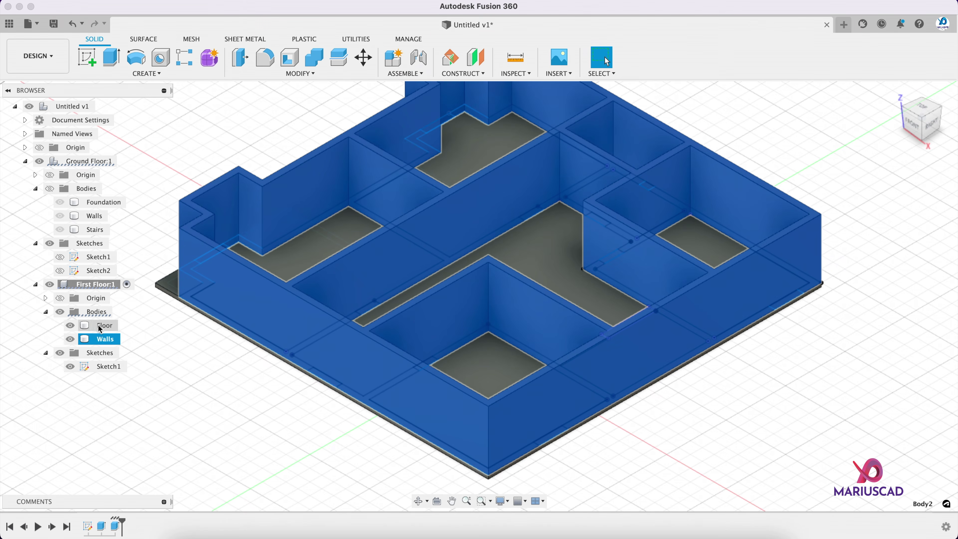
- Hide the first-floor walls and select the five 120 cm window profiles in the outer walls for a new extrusion
{"action": "left_click", "coordinate": [70, 339]}
{"action": "key", "text": "e"}
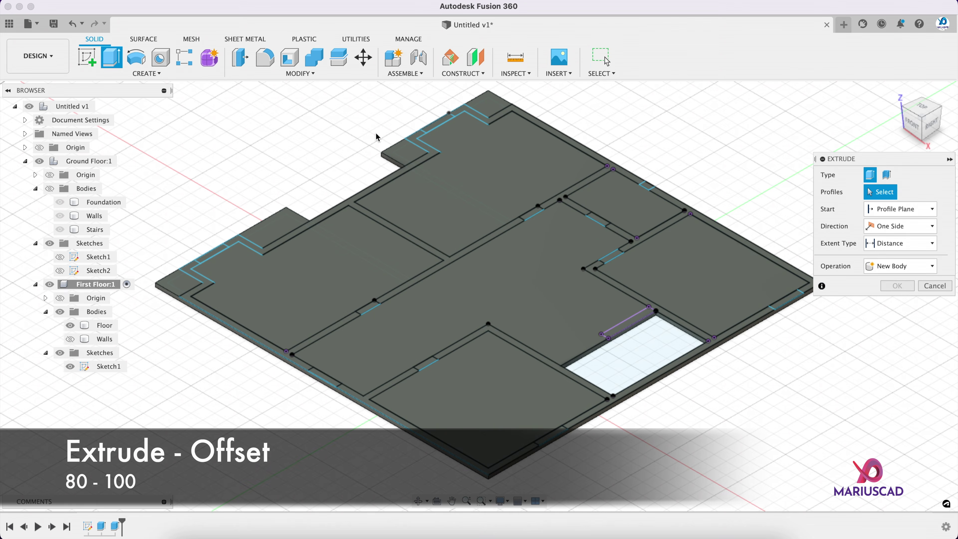
{"action": "left_click", "coordinate": [450, 127]}
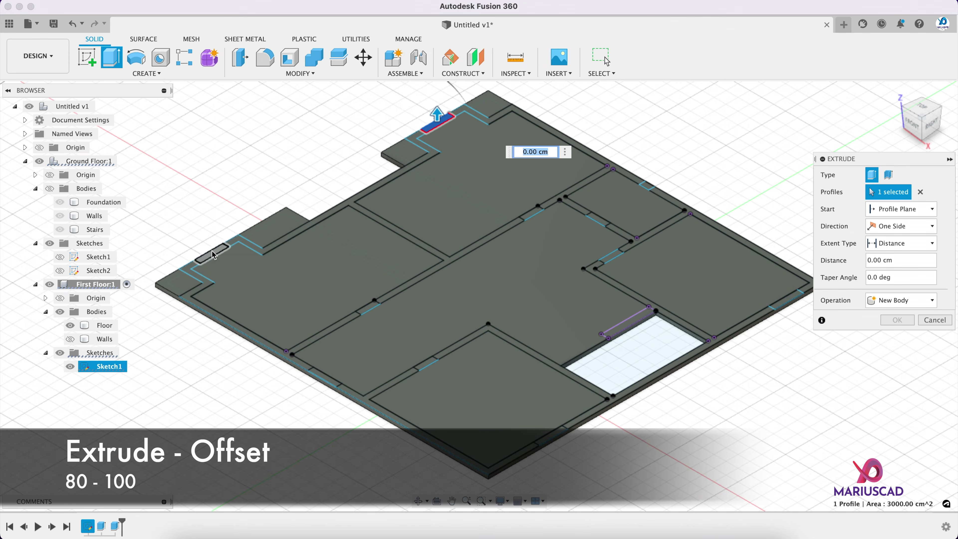
{"action": "left_click", "coordinate": [212, 253]}
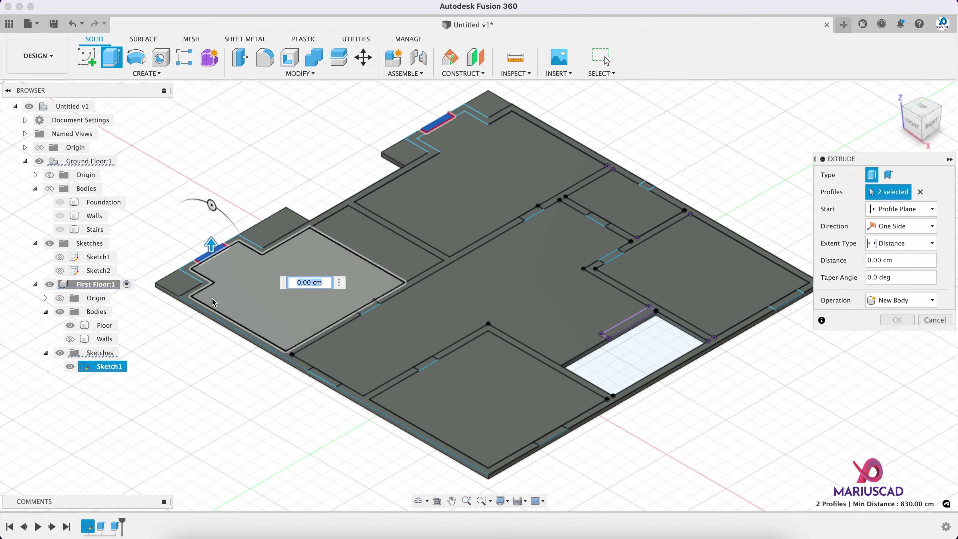
{"action": "left_click", "coordinate": [324, 378]}
{"action": "left_click", "coordinate": [545, 437]}
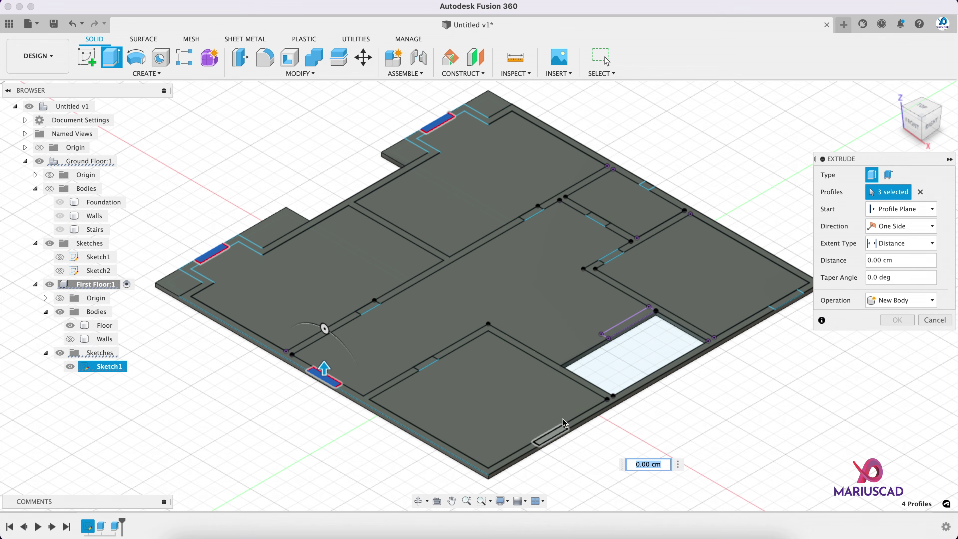
{"action": "left_click", "coordinate": [793, 302]}
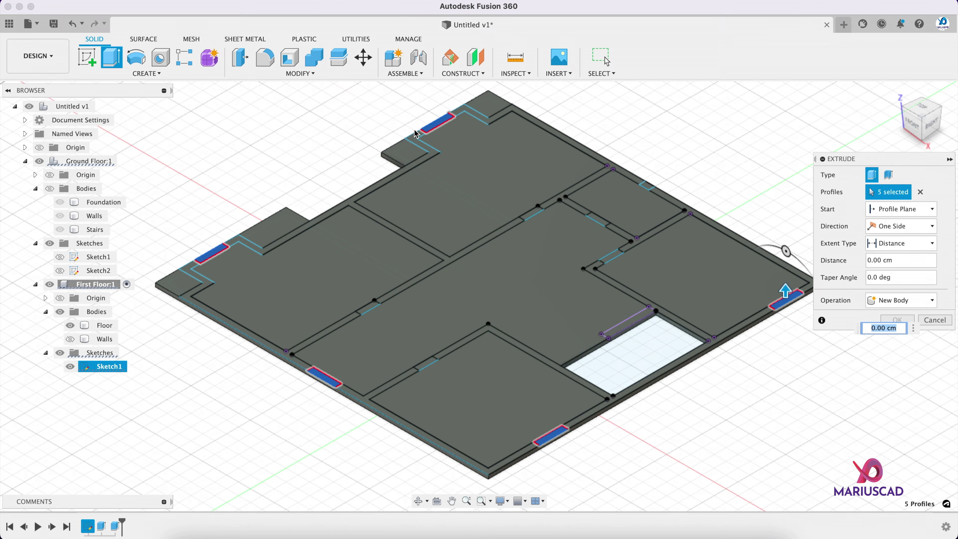
- Show the walls and cut the window openings through them with an 80 cm start offset and 100 cm distance
{"action": "left_click", "coordinate": [70, 339]}
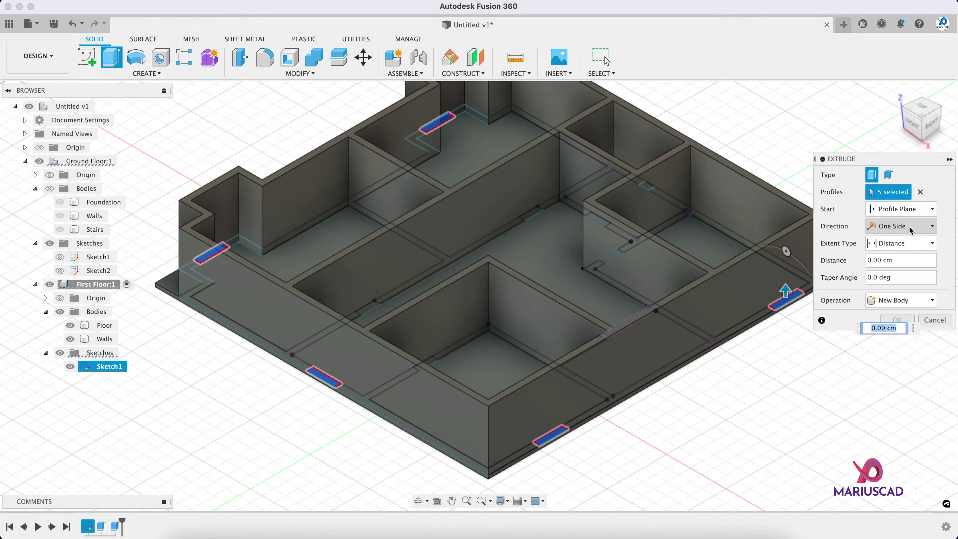
{"action": "left_click", "coordinate": [911, 210]}
{"action": "left_click", "coordinate": [889, 236]}
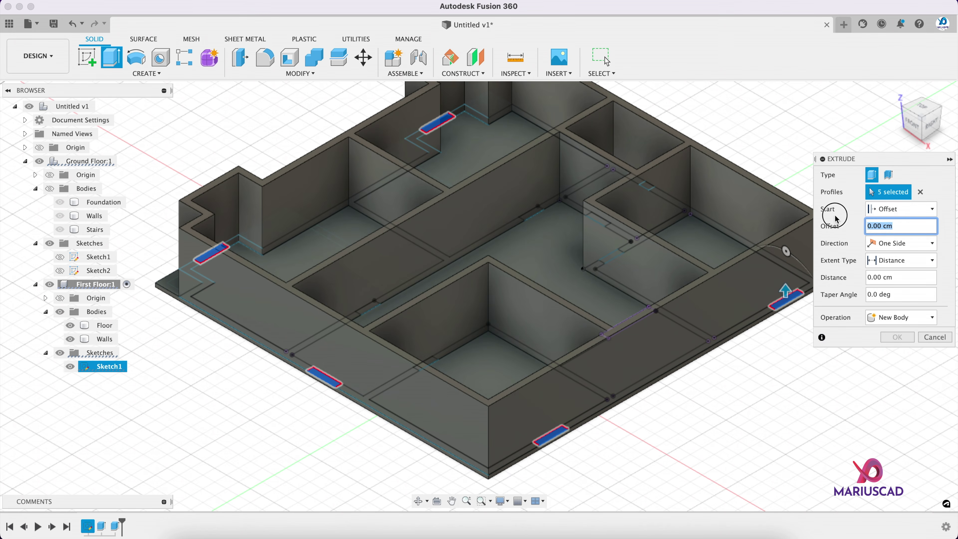
{"action": "key", "text": "Tab"}
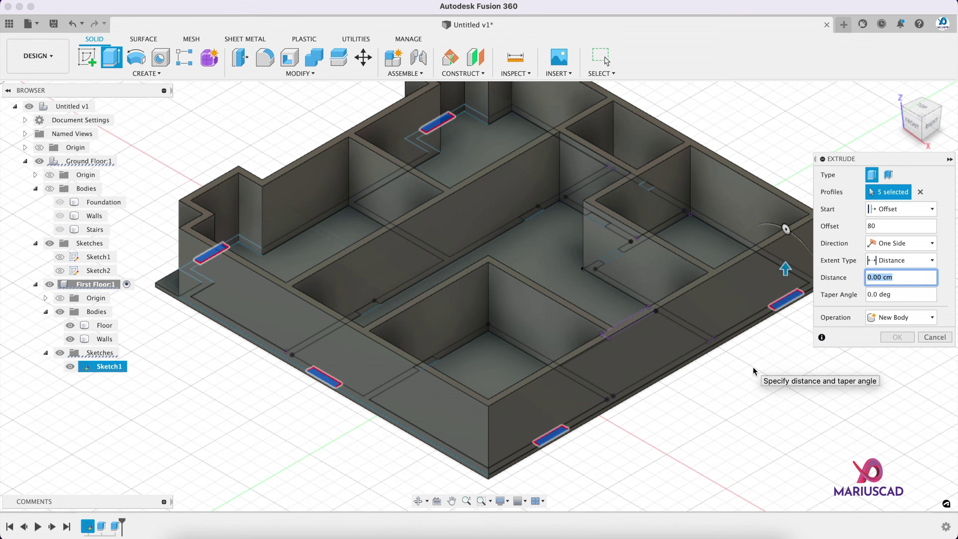
{"action": "type", "text": "100"}
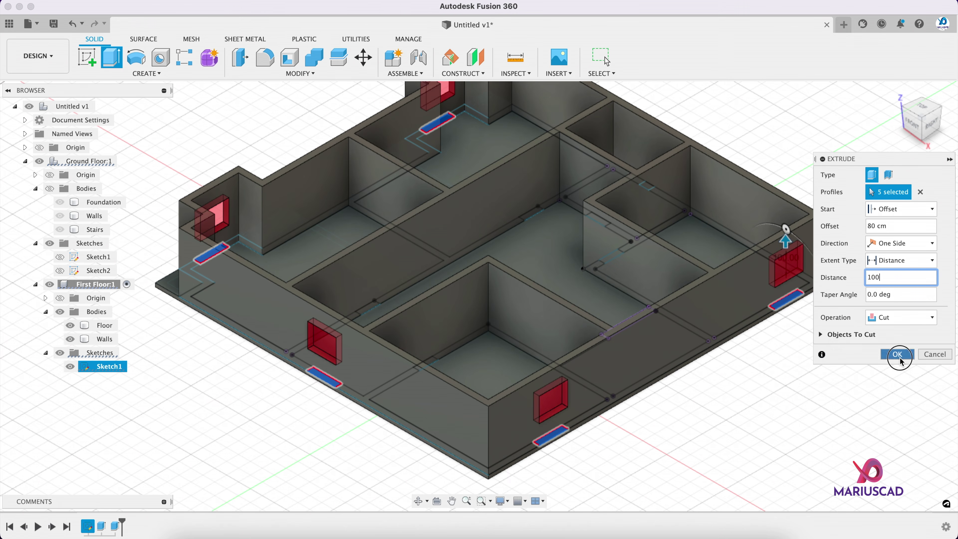
{"action": "left_click", "coordinate": [898, 355]}
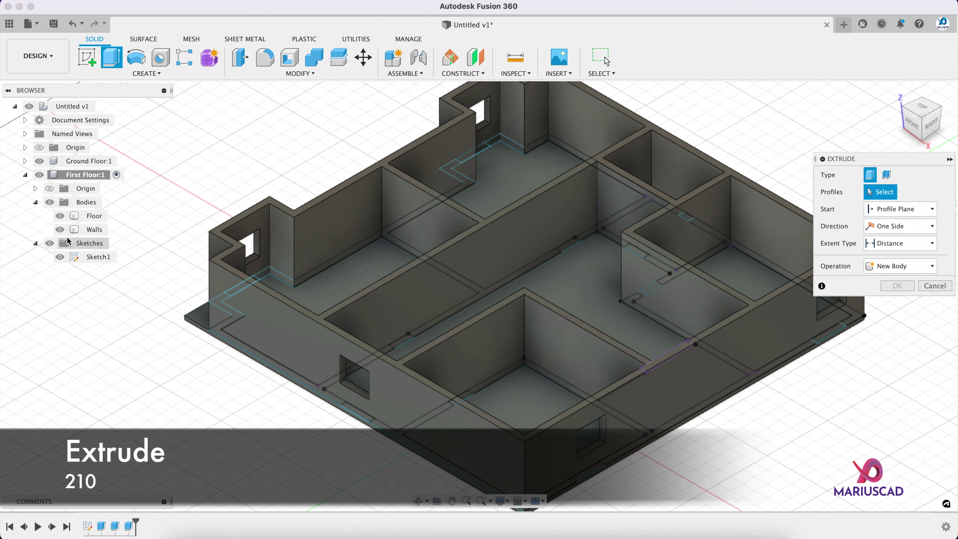
- Cut five door openings 210 cm high through the first floor's interior walls, hiding the walls to select their sketch profiles
{"action": "left_click", "coordinate": [60, 231]}
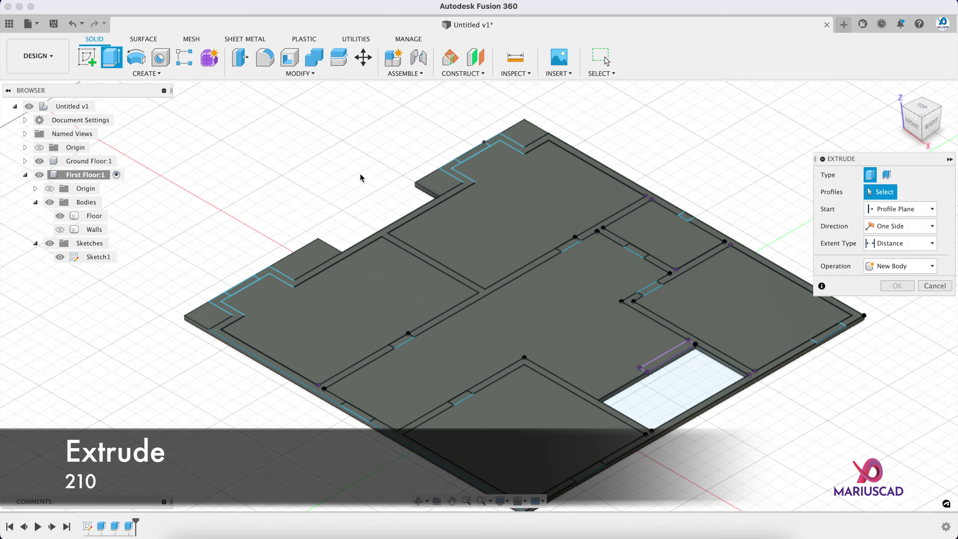
{"action": "left_click", "coordinate": [570, 243]}
{"action": "left_click", "coordinate": [637, 250]}
{"action": "left_click", "coordinate": [651, 289]}
{"action": "left_click", "coordinate": [402, 340]}
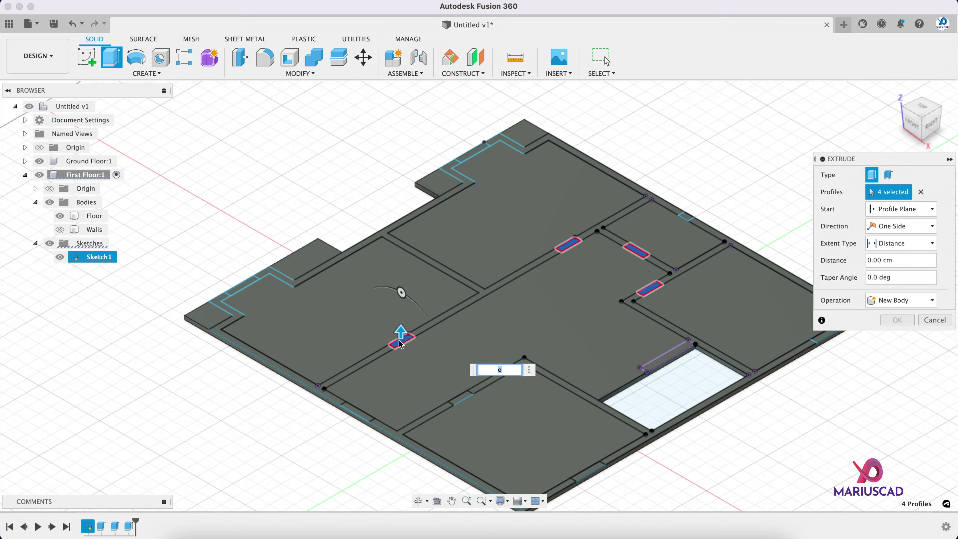
{"action": "left_click", "coordinate": [460, 395]}
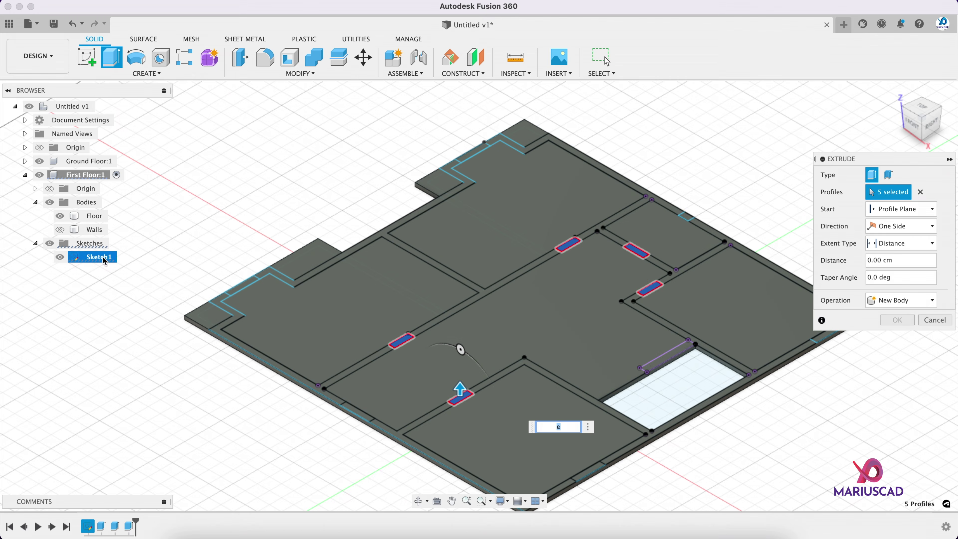
{"action": "left_click", "coordinate": [60, 229]}
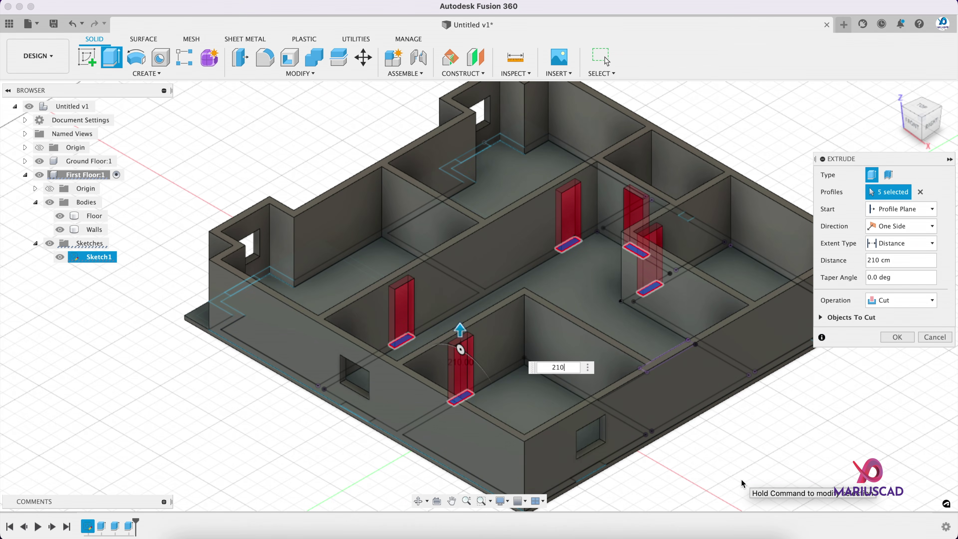
{"action": "key", "text": "Return"}
- Hide the walls again and select the small window profile in the smallest room's outer wall for a new extrusion
{"action": "middle_click_drag", "start_coordinate": [740, 285], "coordinate": [732, 252], "text": "shift"}
{"action": "left_click_drag", "start_coordinate": [841, 167], "coordinate": [758, 193], "text": "shift"}
{"action": "left_click", "coordinate": [61, 229]}
{"action": "key", "text": "e"}
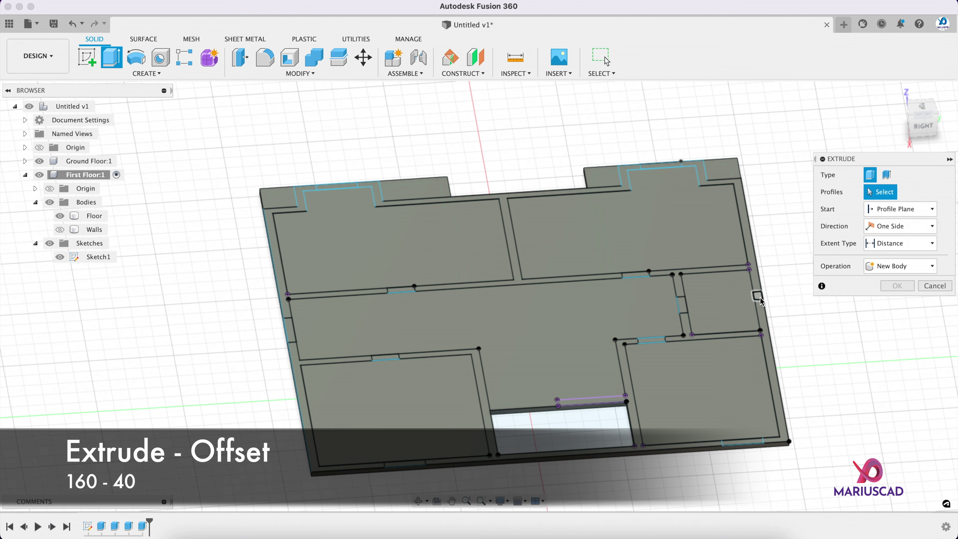
{"action": "left_click", "coordinate": [758, 296]}
- Show the walls and cut the small window with a 160 cm start offset and 40 cm distance
{"action": "left_click", "coordinate": [905, 209]}
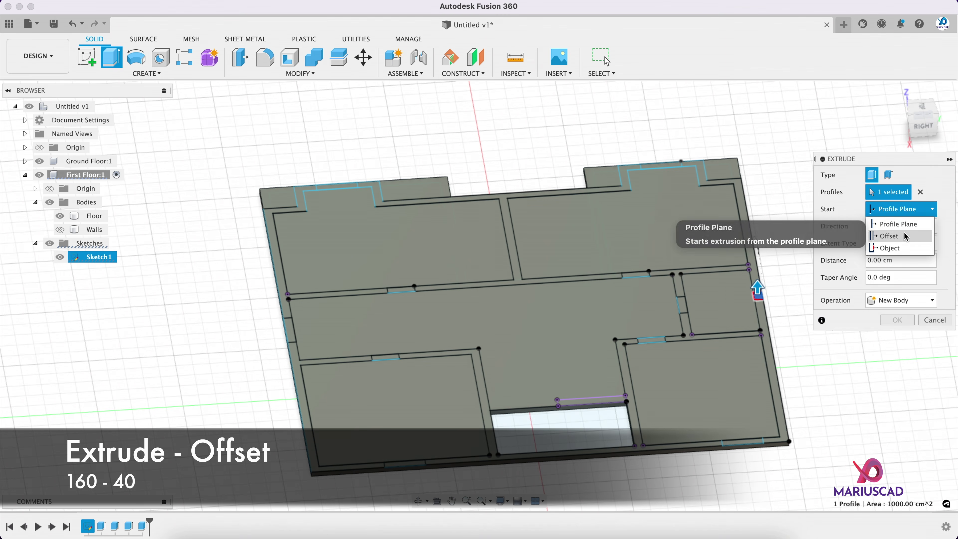
{"action": "left_click", "coordinate": [889, 236]}
{"action": "left_click", "coordinate": [912, 226]}
{"action": "type", "text": "160"}
{"action": "key", "text": "Tab"}
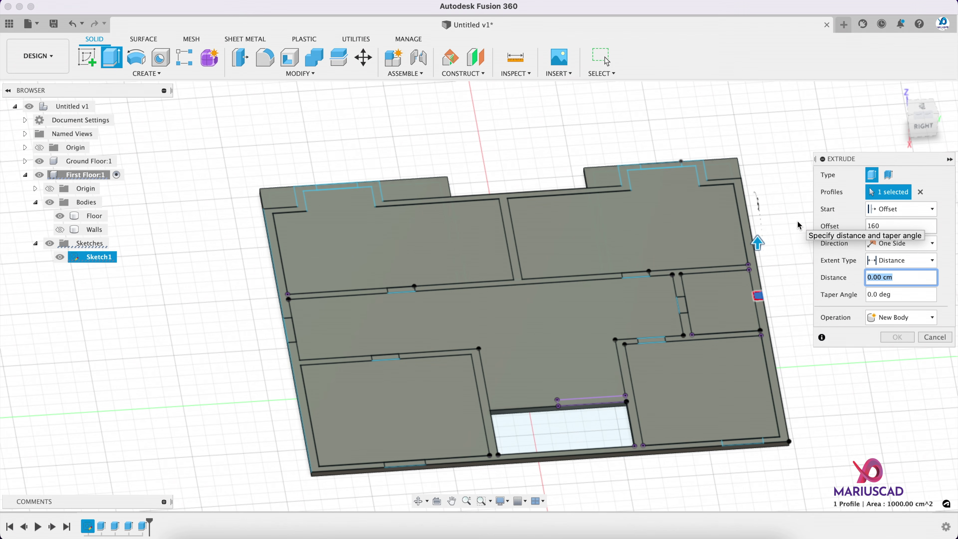
{"action": "type", "text": "40"}
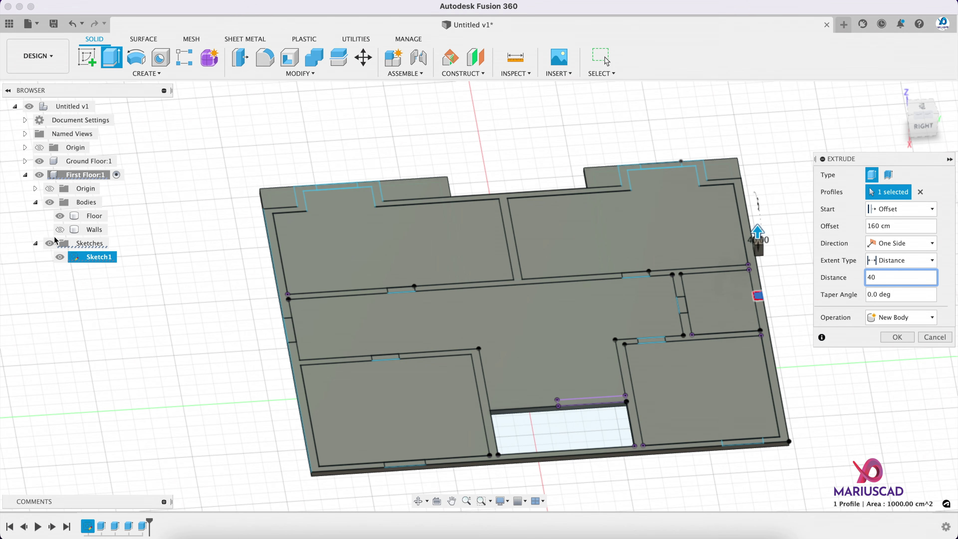
{"action": "left_click", "coordinate": [58, 231]}
{"action": "middle_click_drag", "start_coordinate": [472, 325], "coordinate": [672, 268], "text": "shift"}
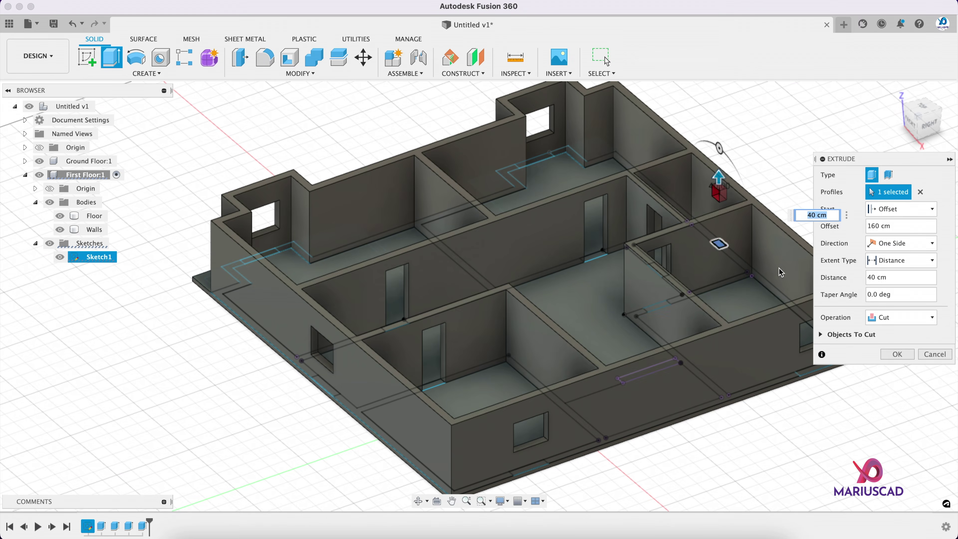
{"action": "left_click", "coordinate": [906, 354]}
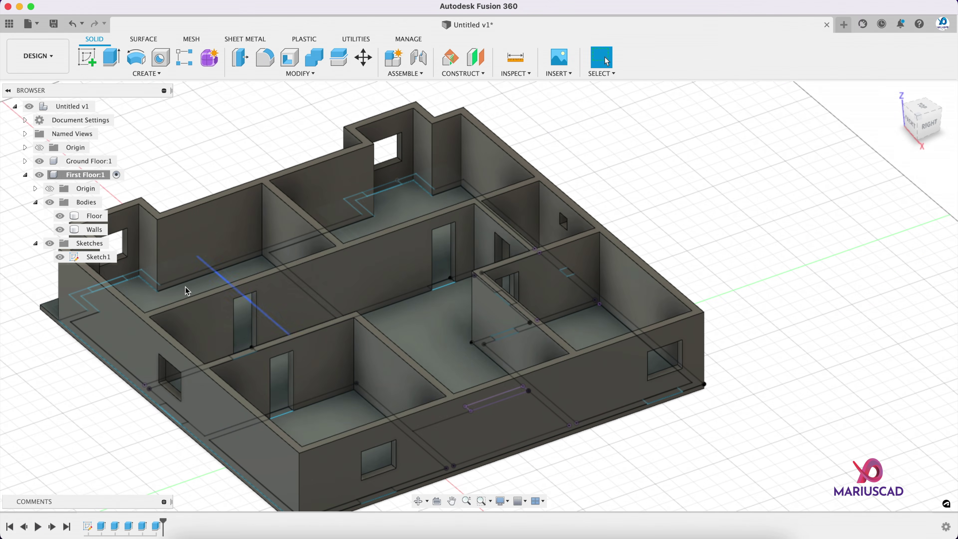
- Hide the first floor's plan sketch while keeping the walls shown
{"action": "left_click", "coordinate": [60, 230]}
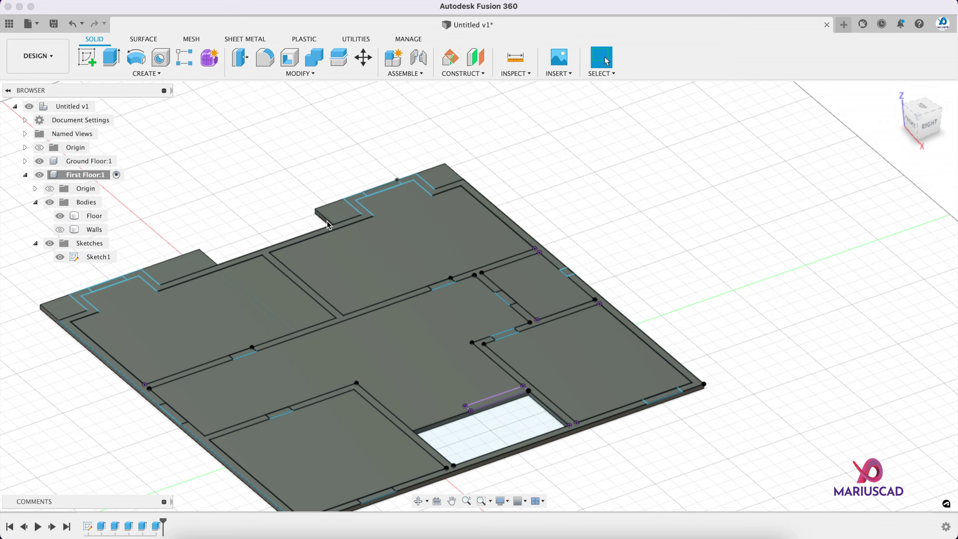
{"action": "left_click", "coordinate": [59, 229]}
{"action": "left_click", "coordinate": [59, 257]}
{"action": "mouse_move", "coordinate": [426, 354]}
{"action": "middle_mouse_down", "text": "shift"}
{"action": "mouse_move", "coordinate": [751, 293]}
{"action": "mouse_move", "coordinate": [811, 295]}
{"action": "mouse_move", "coordinate": [723, 317]}
{"action": "middle_mouse_up", "text": "shift"}
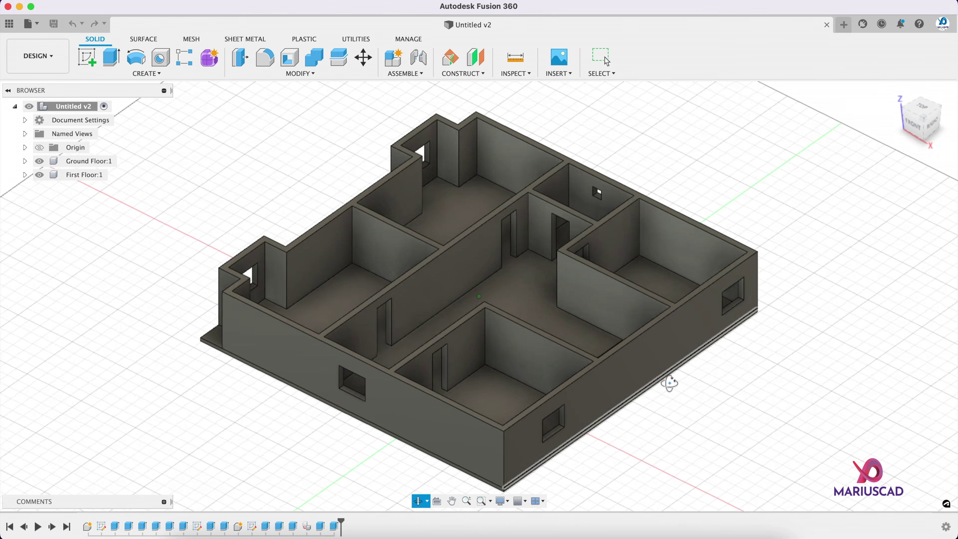
- Create a sketch on the outer window face of the projecting bay nearest the house corner, viewed straight on
{"action": "middle_click_drag", "start_coordinate": [667, 385], "coordinate": [759, 364], "text": "shift"}
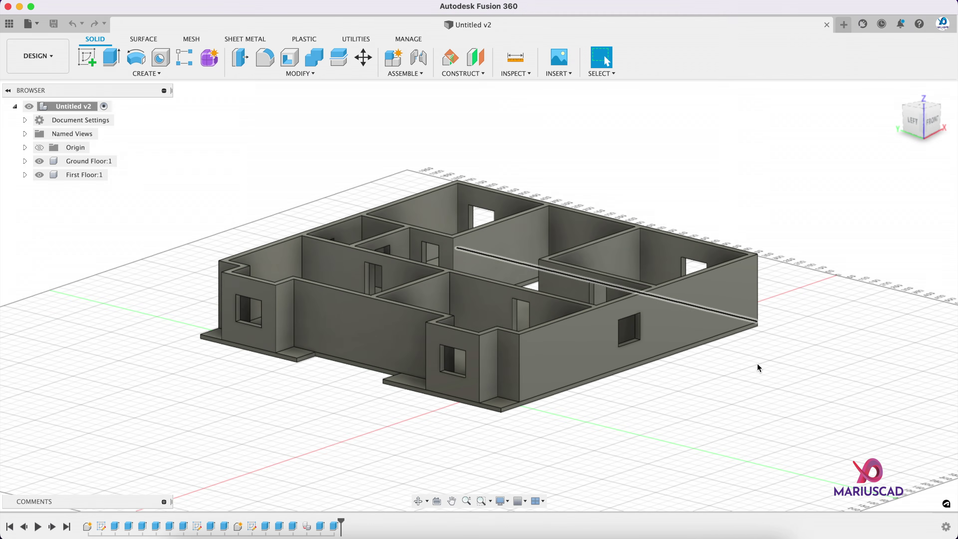
{"action": "right_click", "coordinate": [459, 346]}
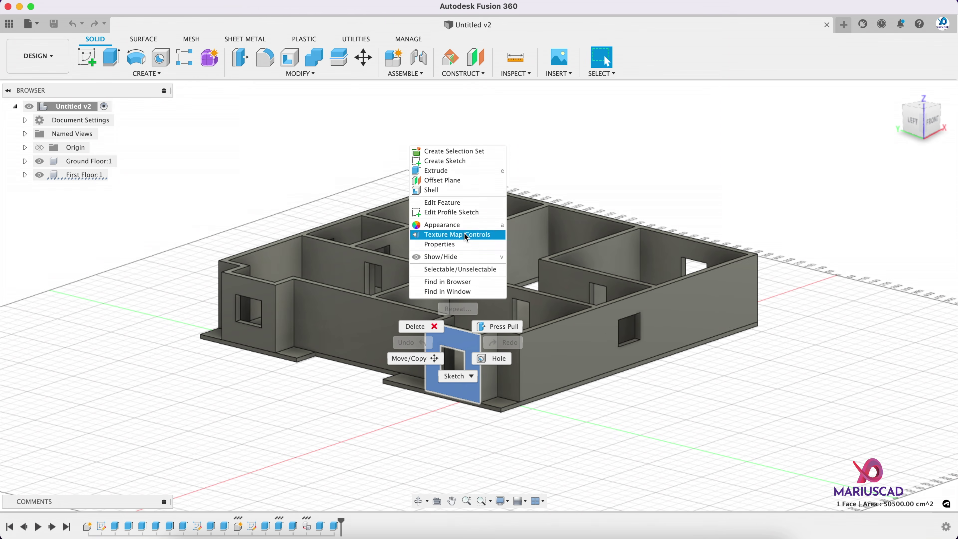
{"action": "left_click", "coordinate": [445, 161]}
{"action": "left_click", "coordinate": [917, 123]}
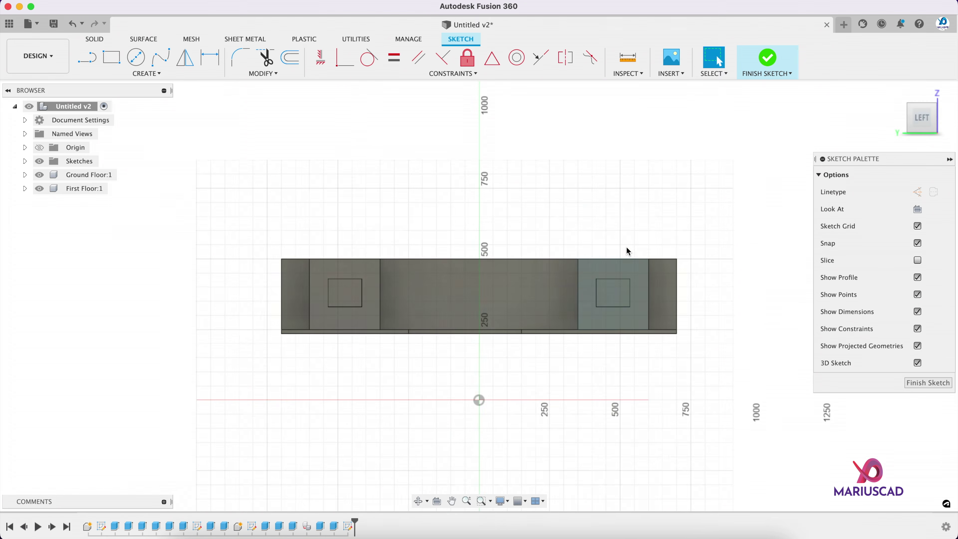
{"action": "scroll", "coordinate": [641, 244], "scroll_direction": "up", "scroll_amount": 5}
{"action": "middle_click_drag", "start_coordinate": [654, 240], "coordinate": [558, 296]}
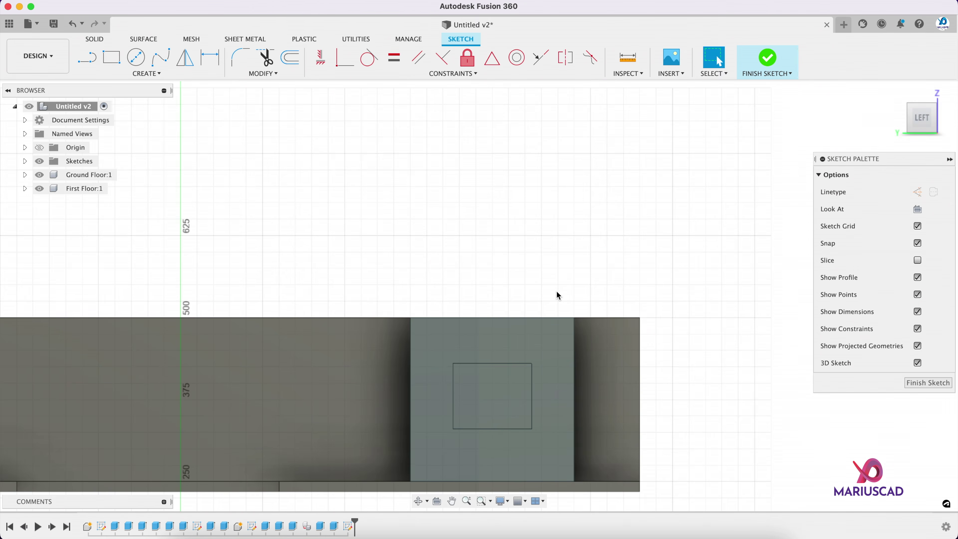
- Project the other bay's outer face and the recessed wall face between the two bays into the sketch
{"action": "key", "text": "p"}
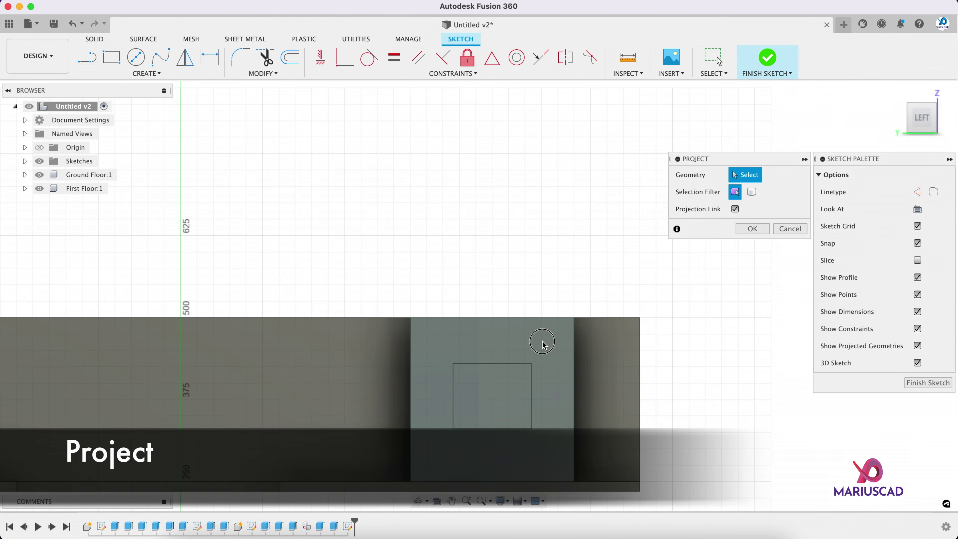
{"action": "scroll", "coordinate": [426, 355], "scroll_direction": "down", "scroll_amount": 3}
{"action": "scroll", "coordinate": [321, 366], "scroll_direction": "down", "scroll_amount": 1}
{"action": "middle_click_drag", "start_coordinate": [216, 376], "coordinate": [259, 371]}
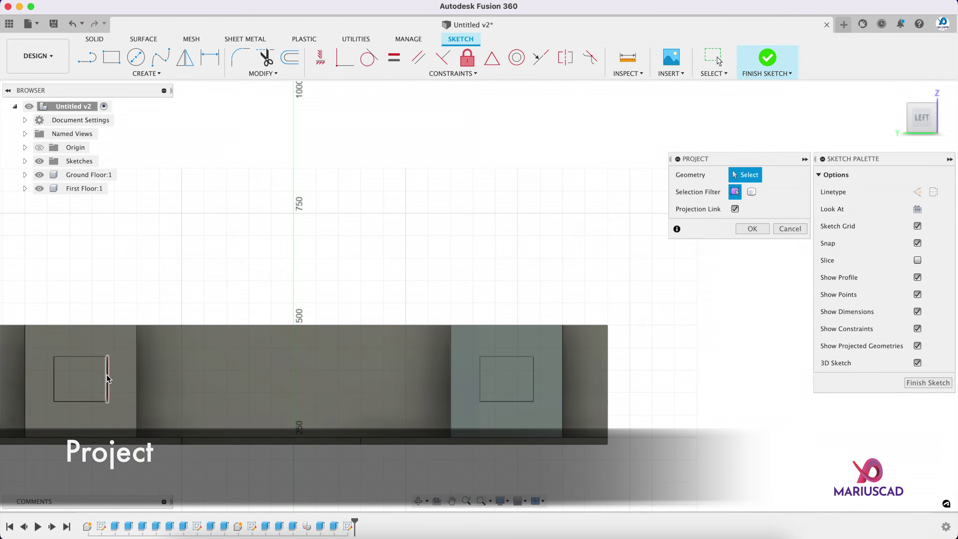
{"action": "left_click", "coordinate": [110, 344]}
{"action": "left_click", "coordinate": [188, 363]}
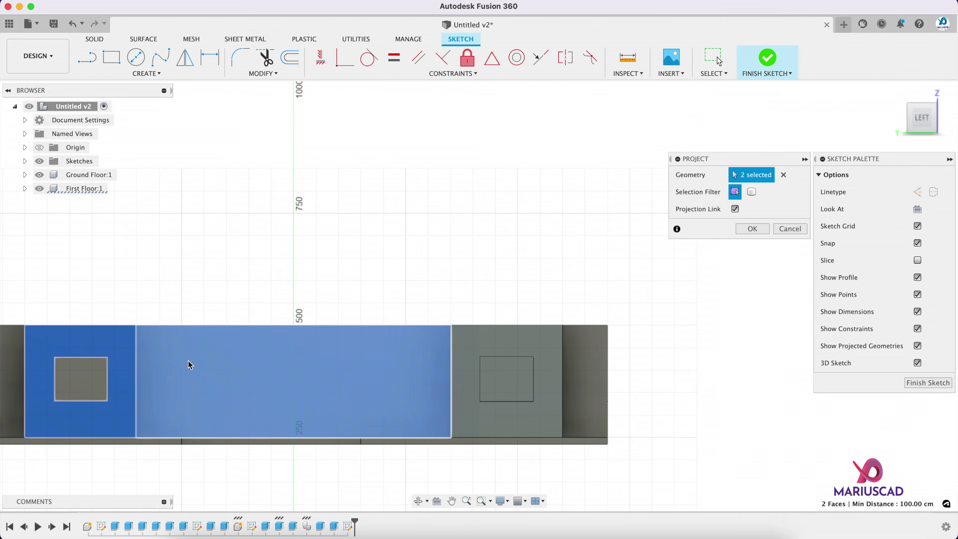
{"action": "left_click", "coordinate": [758, 229]}
- Draw a vertical 100 cm line upward from the midpoint of the bay face's top edge
{"action": "scroll", "coordinate": [576, 279], "scroll_direction": "up", "scroll_amount": 3}
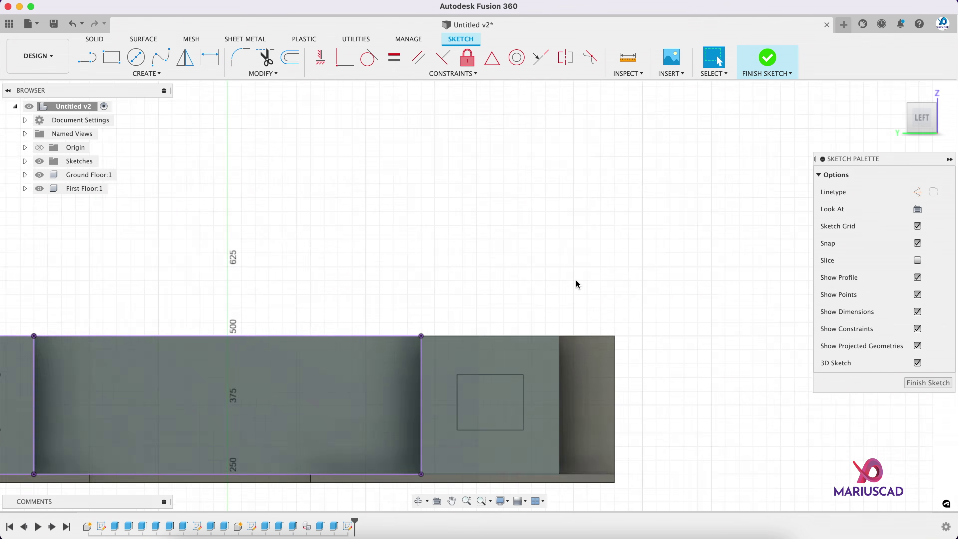
{"action": "key", "text": "l"}
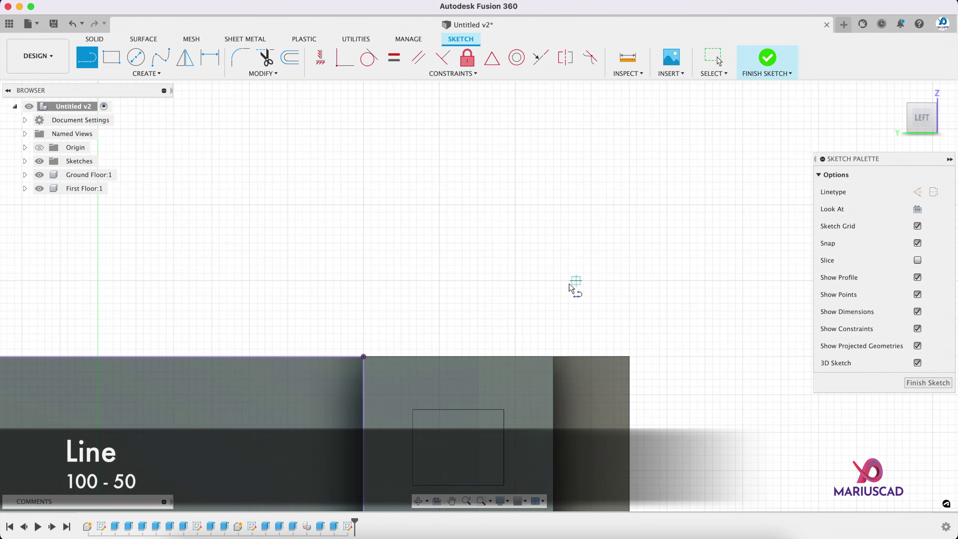
{"action": "left_click", "coordinate": [458, 356]}
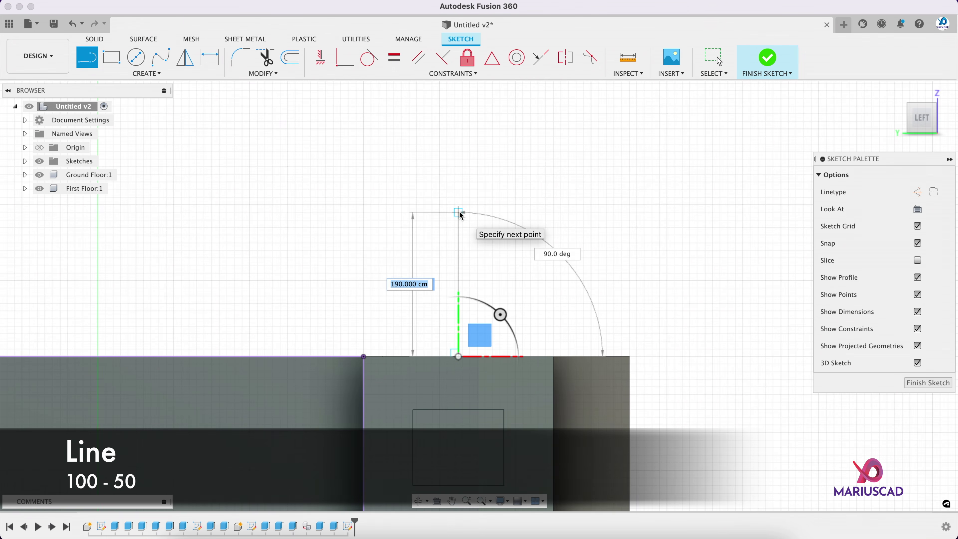
{"action": "type", "text": "100"}
{"action": "key", "text": "Return"}
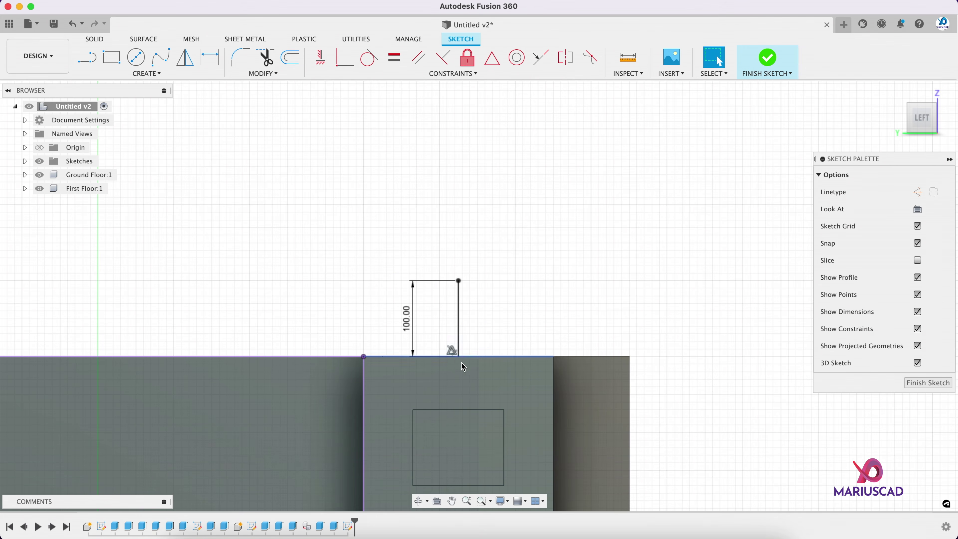
{"action": "key", "text": "Escape"}
- Draw a 50 cm line down from the same midpoint and a horizontal line about 255 cm long from its lower end towards the recessed wall
{"action": "key", "text": "l"}
{"action": "left_click", "coordinate": [459, 357]}
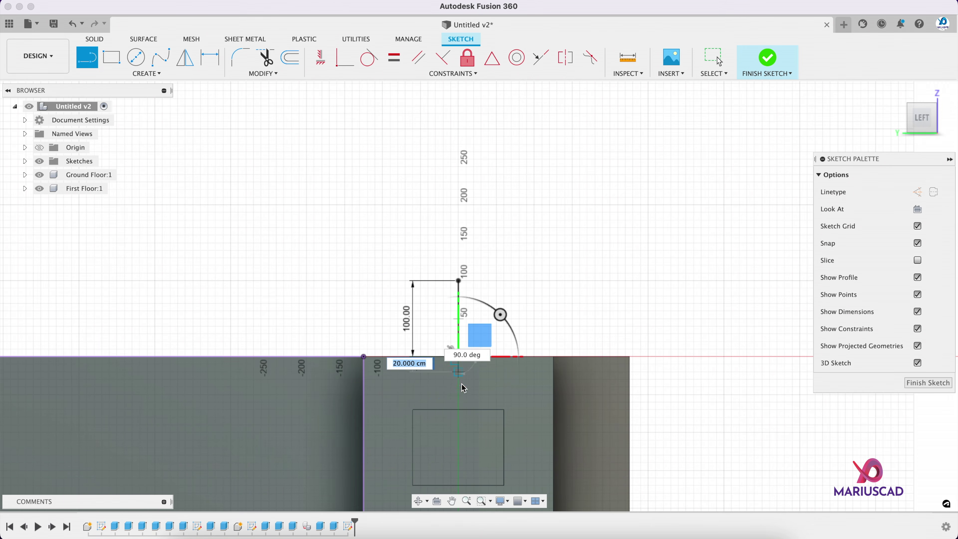
{"action": "key", "text": "Return"}
{"action": "key", "text": "Escape"}
{"action": "key", "text": "l"}
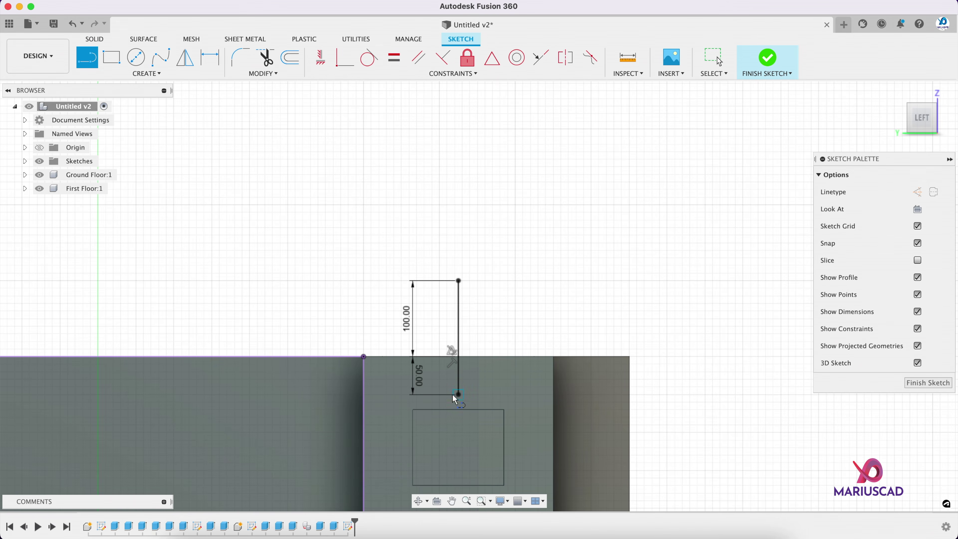
{"action": "left_click", "coordinate": [458, 396]}
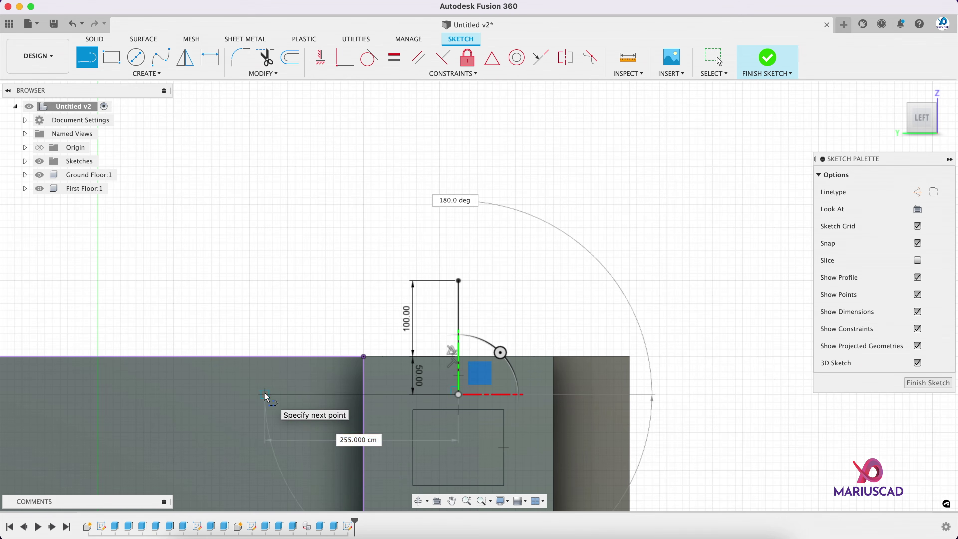
{"action": "left_click", "coordinate": [265, 395]}
{"action": "key", "text": "Escape"}
- Draw a sloped roof line from the bay face's upper corner beside the recessed wall to the top of the vertical line
{"action": "scroll", "coordinate": [553, 266], "scroll_direction": "up", "scroll_amount": 2}
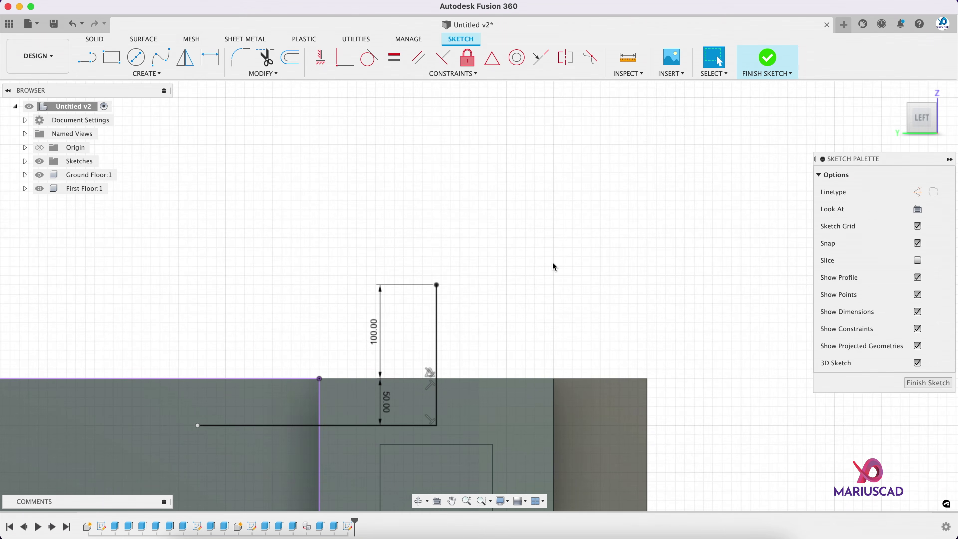
{"action": "key", "text": "l"}
{"action": "left_click", "coordinate": [319, 378]}
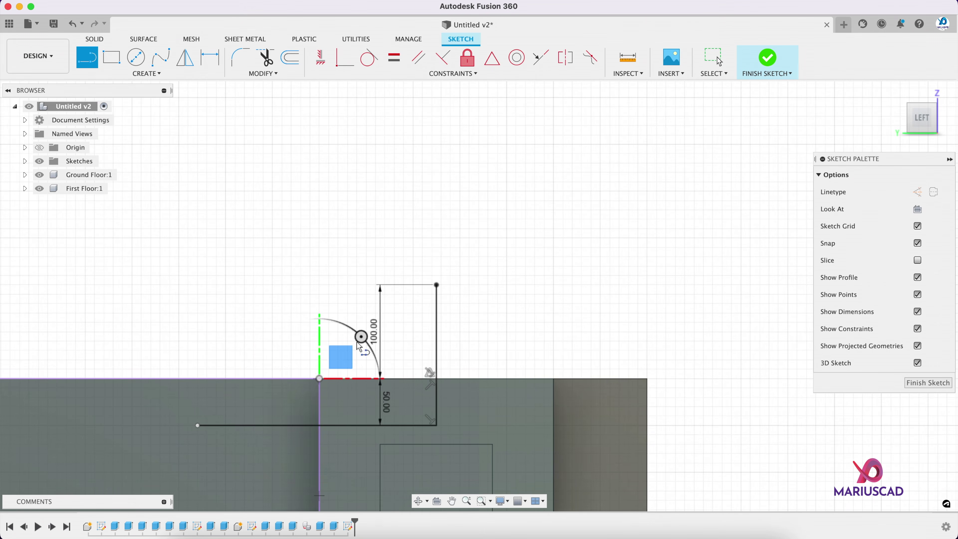
{"action": "left_click", "coordinate": [437, 285]}
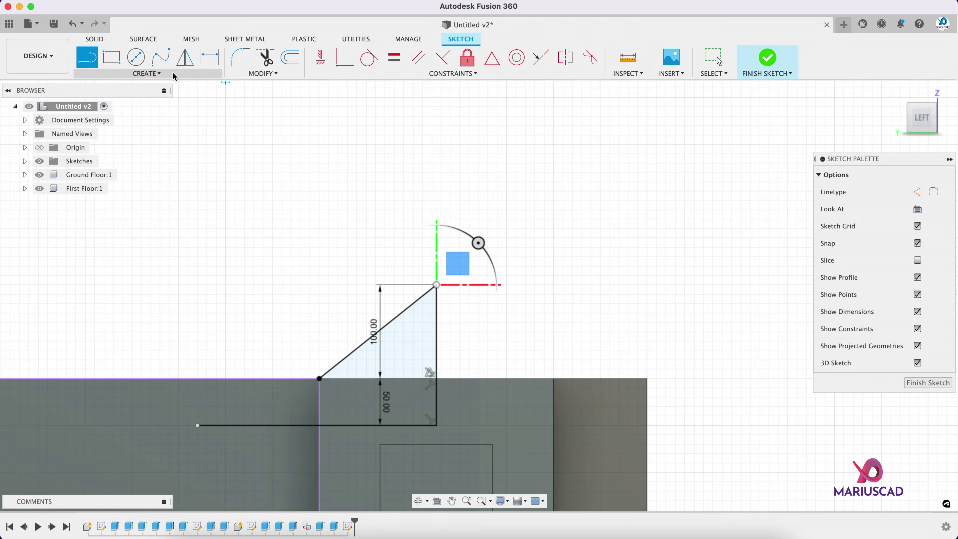
- Extend the sloped roof line down to the horizontal line
{"action": "left_click", "coordinate": [160, 73]}
{"action": "left_click", "coordinate": [260, 73]}
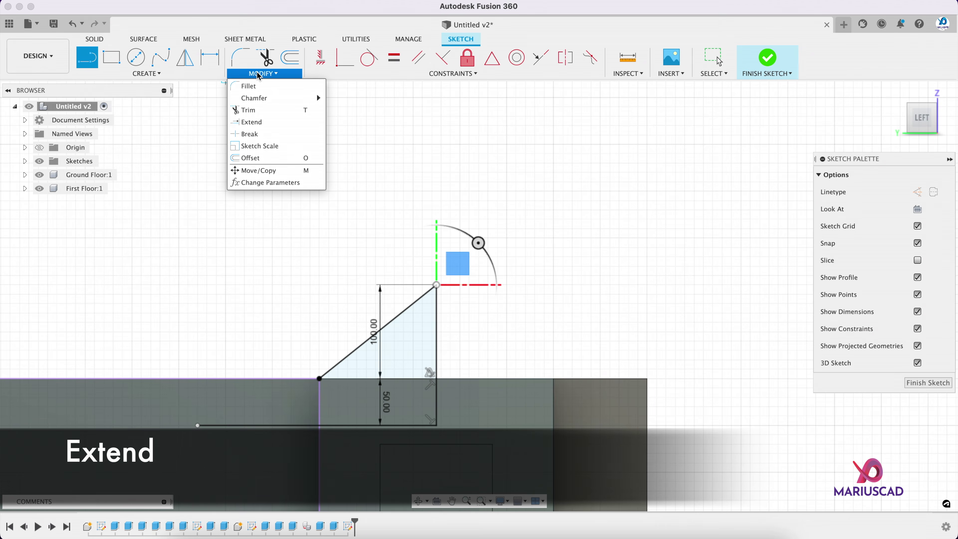
{"action": "left_click", "coordinate": [247, 122]}
{"action": "left_click", "coordinate": [337, 362]}
{"action": "key", "text": "Escape"}
- Offset the sloped roof line outward by -15 cm
{"action": "left_click", "coordinate": [336, 363]}
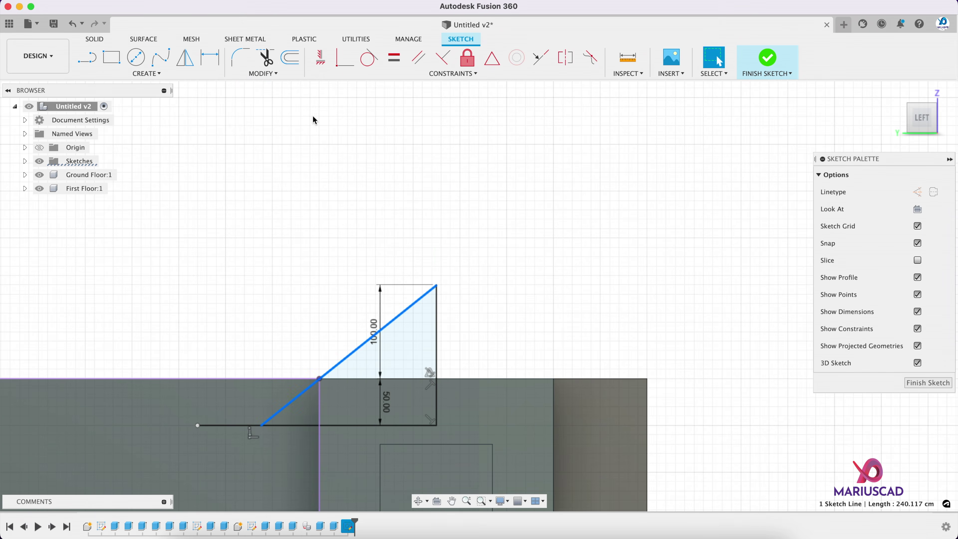
{"action": "left_click", "coordinate": [287, 57]}
{"action": "left_click_drag", "start_coordinate": [354, 346], "coordinate": [344, 332]}
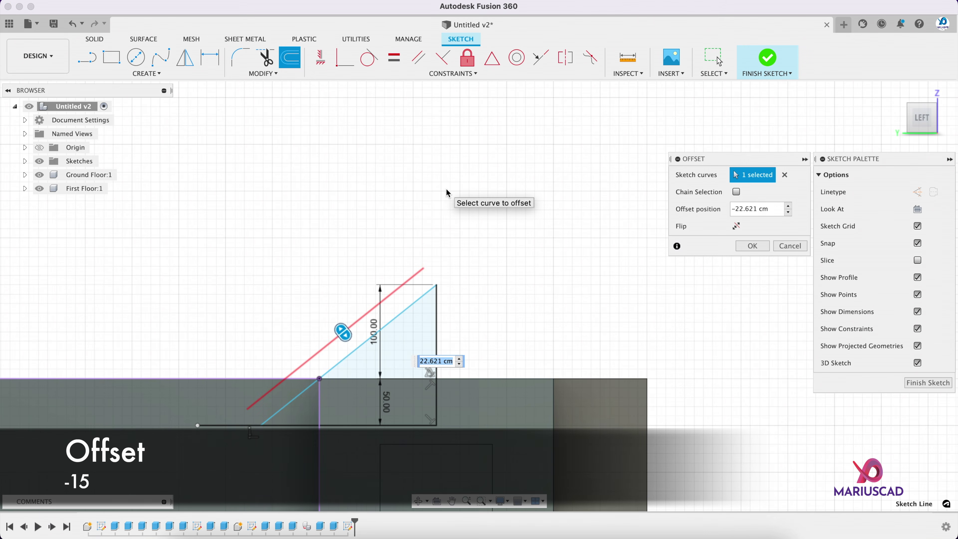
{"action": "type", "text": "-15"}
{"action": "key", "text": "Return"}
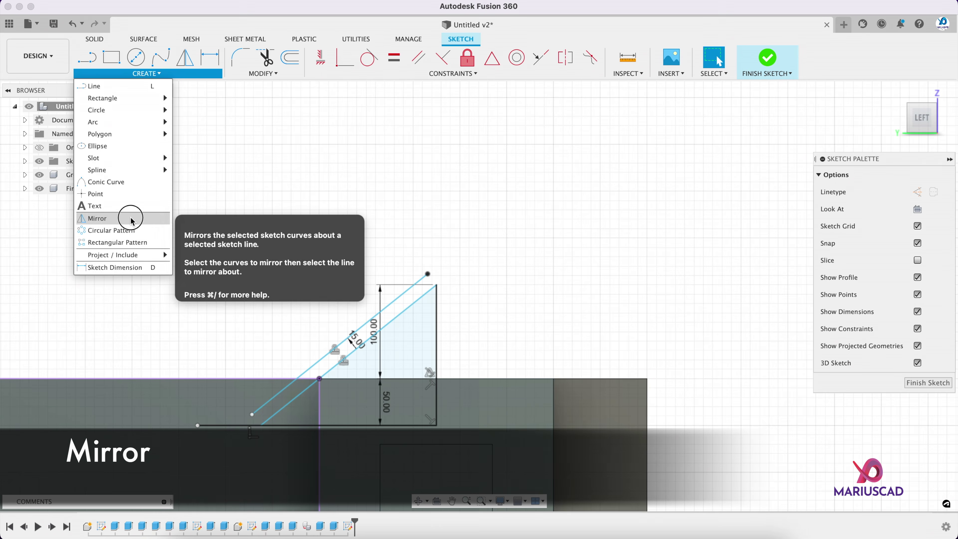
- Mirror the two parallel sloped roof lines about the vertical centre line of the bay
{"action": "left_click", "coordinate": [128, 218]}
{"action": "left_click", "coordinate": [379, 313]}
{"action": "left_click", "coordinate": [399, 315]}
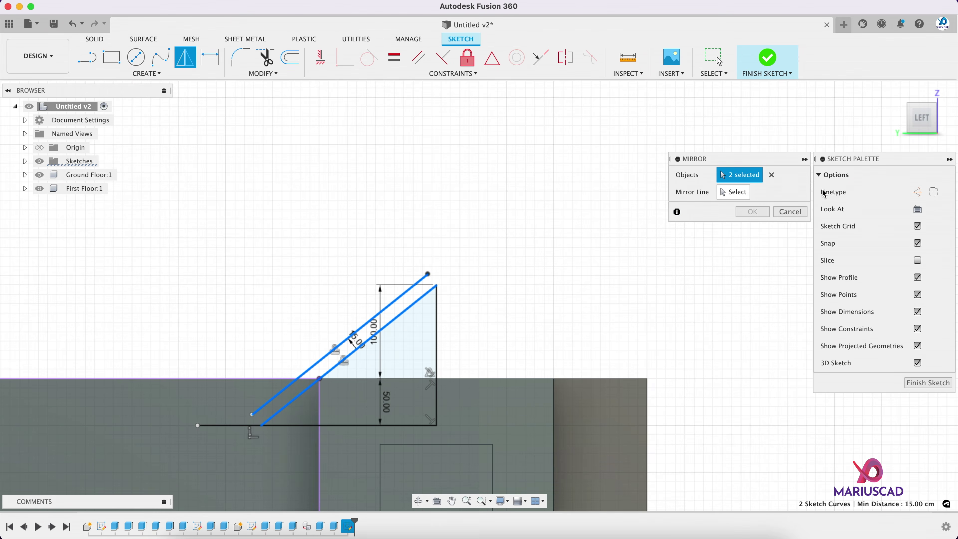
{"action": "left_click", "coordinate": [438, 334]}
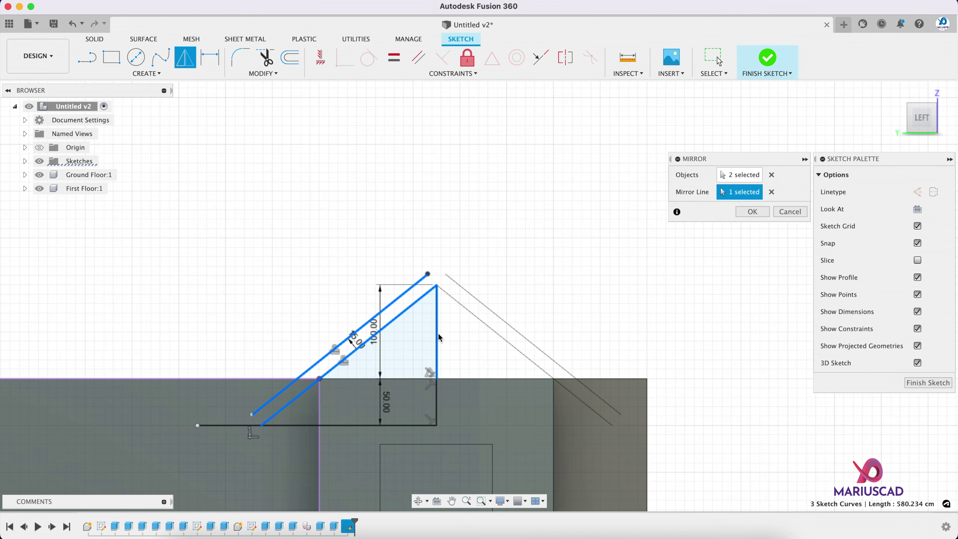
{"action": "left_click", "coordinate": [752, 212]}
- Extend the two outer sloped roof lines until they meet at the ridge
{"action": "scroll", "coordinate": [414, 400], "scroll_direction": "up", "scroll_amount": 3}
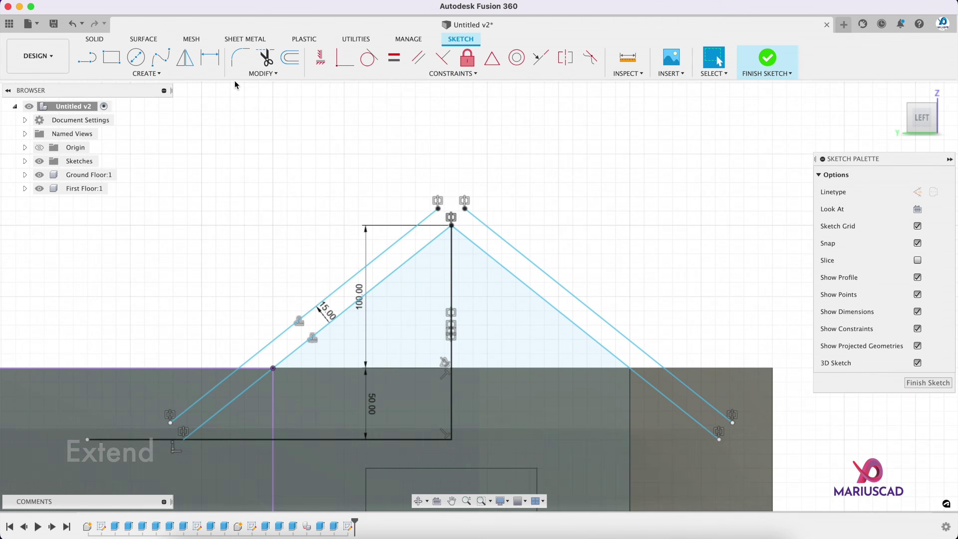
{"action": "left_click", "coordinate": [263, 73]}
{"action": "left_click", "coordinate": [264, 122]}
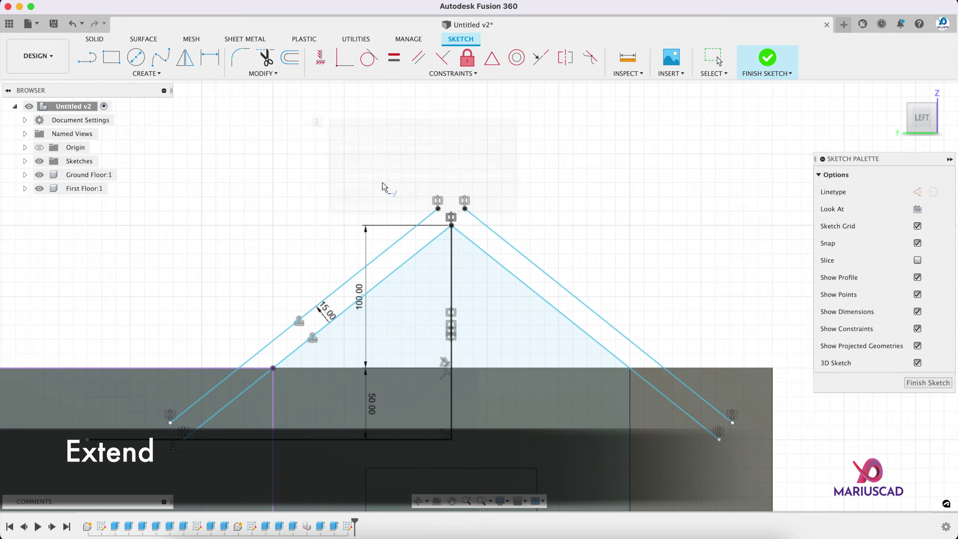
{"action": "left_click", "coordinate": [426, 221]}
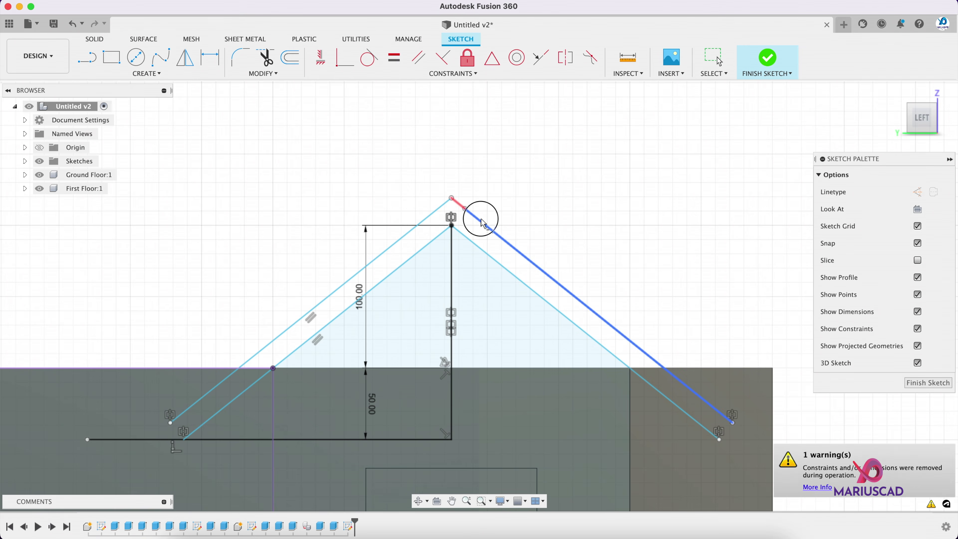
{"action": "left_click", "coordinate": [484, 223]}
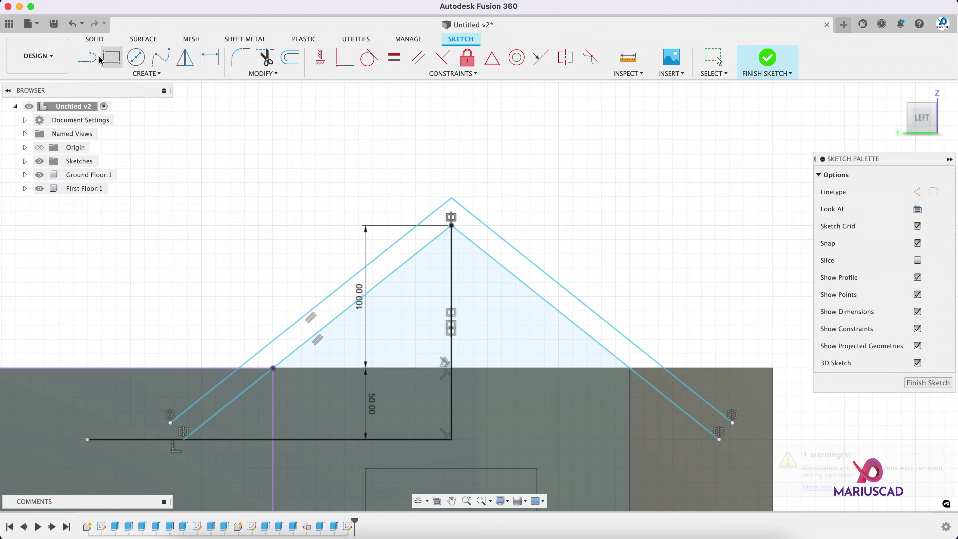
- Draw a vertical line at each eave from the inner sloped line's lower end up to the outer sloped line
{"action": "key", "text": "l"}
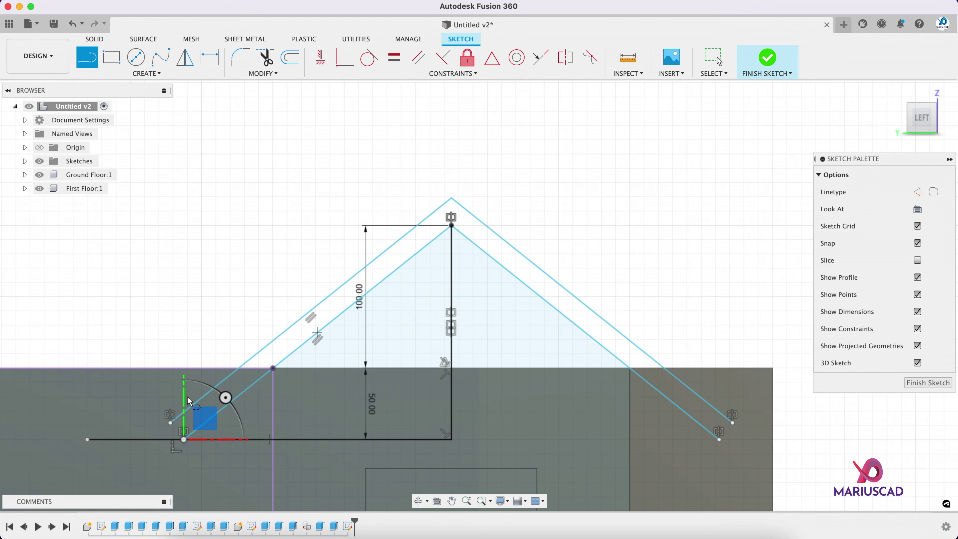
{"action": "scroll", "coordinate": [189, 402], "scroll_direction": "up", "scroll_amount": 3}
{"action": "left_click", "coordinate": [187, 440]}
{"action": "scroll", "coordinate": [370, 289], "scroll_direction": "down", "scroll_amount": 3}
{"action": "middle_click_drag", "start_coordinate": [817, 430], "coordinate": [524, 383]}
{"action": "key", "text": "Escape"}
{"action": "left_click", "coordinate": [97, 55]}
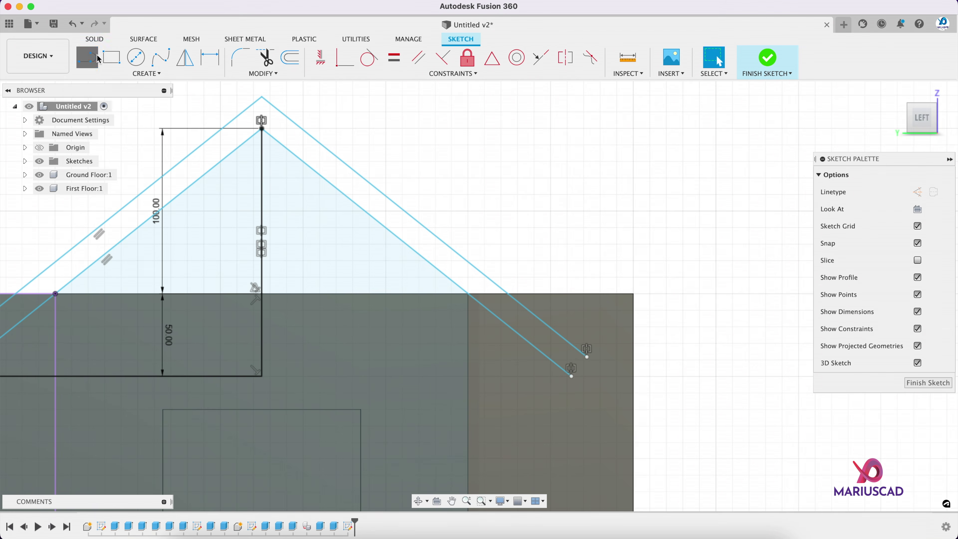
{"action": "left_click", "coordinate": [572, 345]}
{"action": "scroll", "coordinate": [571, 345], "scroll_direction": "up", "scroll_amount": 5}
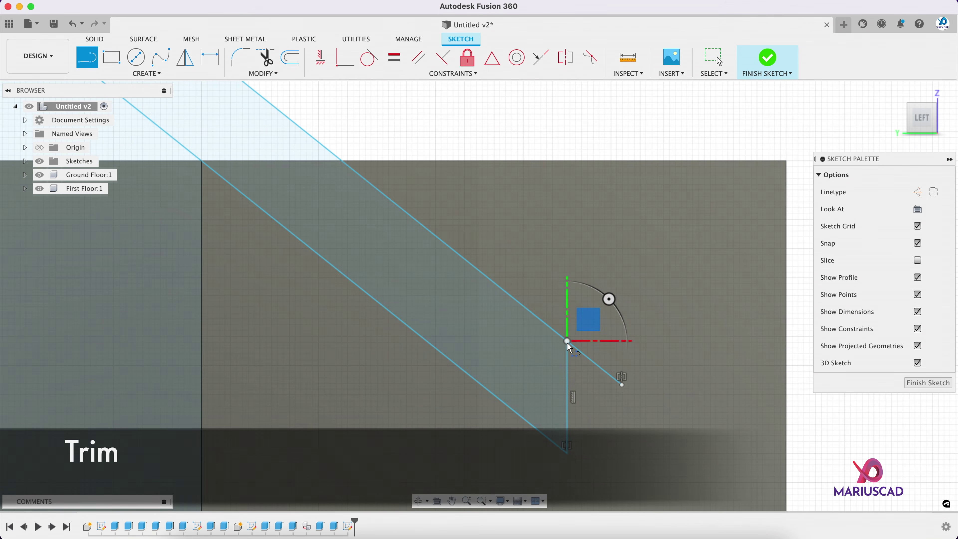
- Trim the outer sloped lines' overhanging ends beyond the vertical eave lines on both sides of the gable
{"action": "key", "text": "t"}
{"action": "left_click", "coordinate": [609, 375]}
{"action": "scroll", "coordinate": [605, 375], "scroll_direction": "down", "scroll_amount": 2}
{"action": "scroll", "coordinate": [602, 371], "scroll_direction": "down", "scroll_amount": 3}
{"action": "middle_click_drag", "start_coordinate": [189, 355], "coordinate": [507, 294]}
{"action": "scroll", "coordinate": [320, 292], "scroll_direction": "down", "scroll_amount": 1}
{"action": "left_click", "coordinate": [97, 310]}
{"action": "scroll", "coordinate": [327, 372], "scroll_direction": "down", "scroll_amount": 3}
{"action": "key", "text": "Escape"}
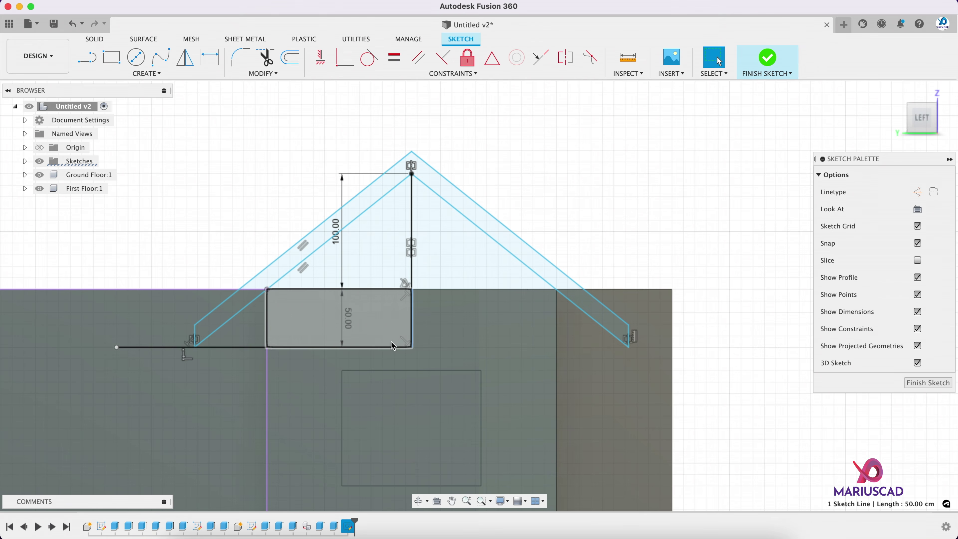
- Delete the horizontal helper line and the 50 cm and 100 cm vertical helper lines from the gable sketch
{"action": "left_click", "coordinate": [391, 347], "text": "shift"}
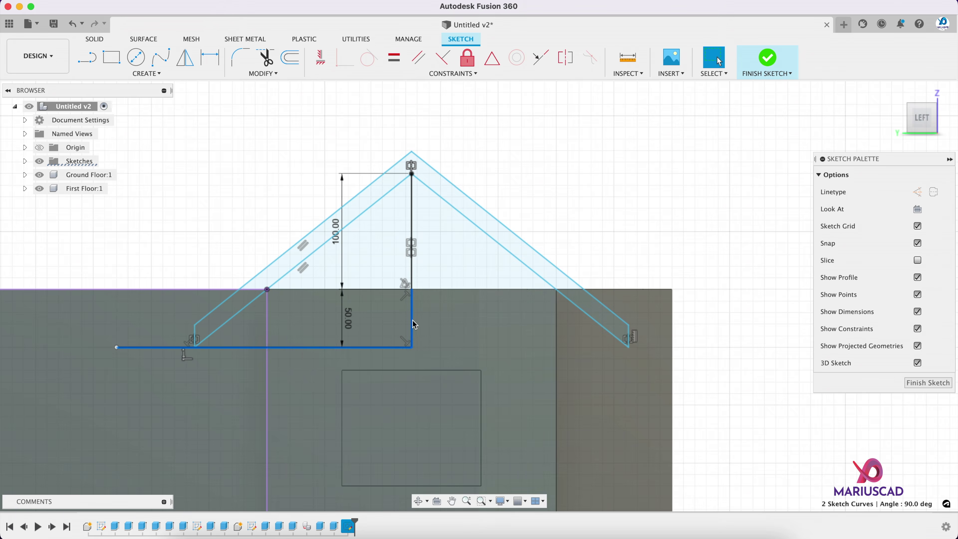
{"action": "right_click", "coordinate": [412, 321]}
{"action": "left_click", "coordinate": [362, 311]}
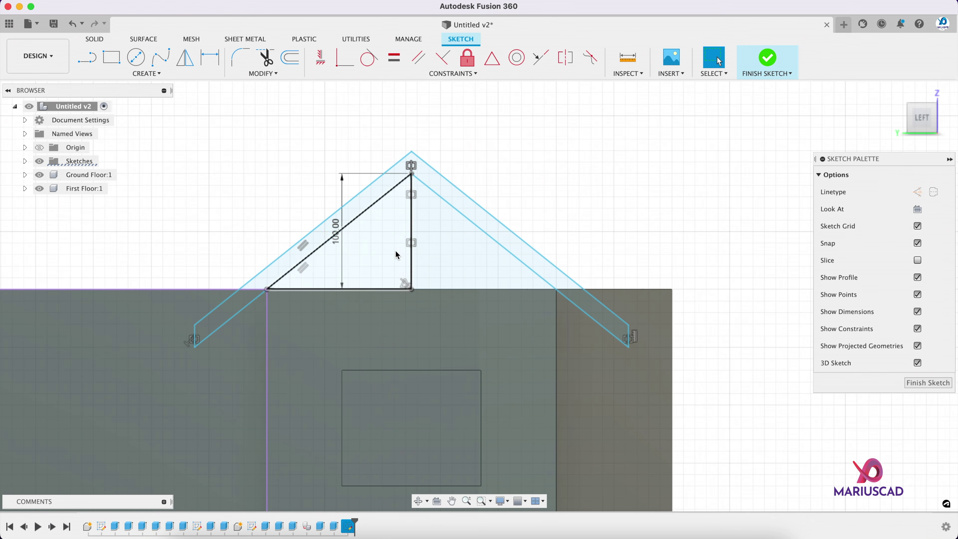
{"action": "left_click", "coordinate": [412, 229]}
{"action": "right_click", "coordinate": [412, 229]}
{"action": "key", "text": "Escape"}
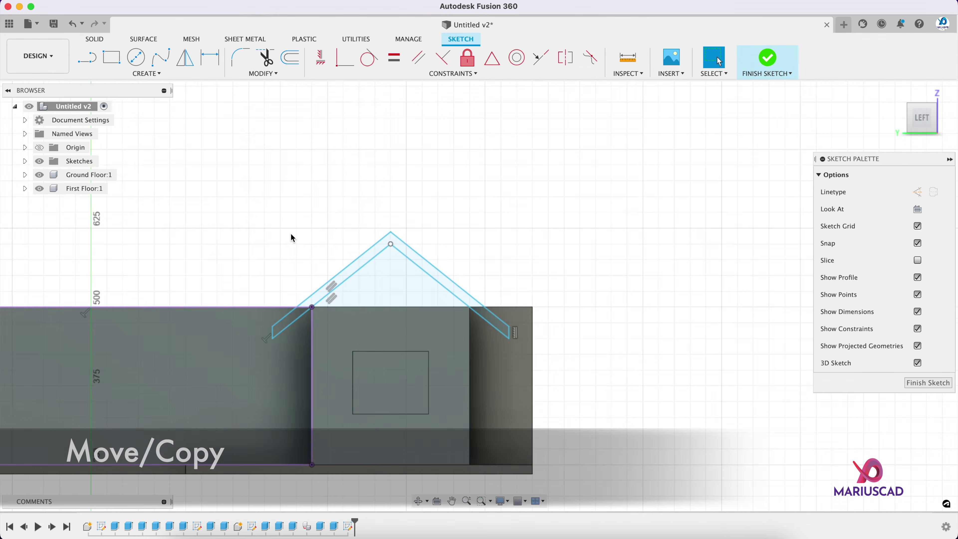
- Copy the six gable profile lines point to point, from this bay's upper corner to the matching upper corner of the other bay
{"action": "left_click", "coordinate": [390, 268]}
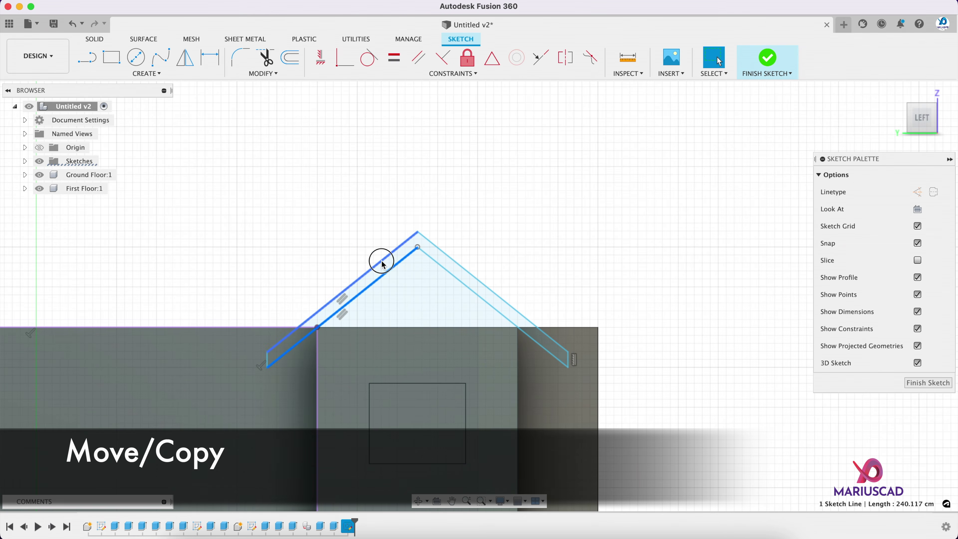
{"action": "left_click", "coordinate": [447, 255], "text": "shift"}
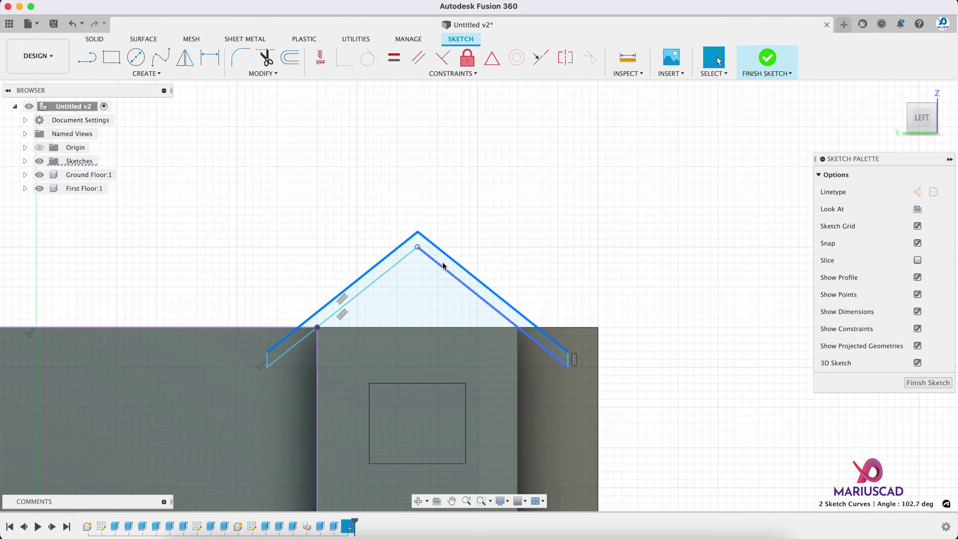
{"action": "scroll", "coordinate": [269, 366], "scroll_direction": "up", "scroll_amount": 3}
{"action": "left_click", "coordinate": [271, 365], "text": "shift"}
{"action": "middle_click_drag", "start_coordinate": [524, 306], "coordinate": [380, 308]}
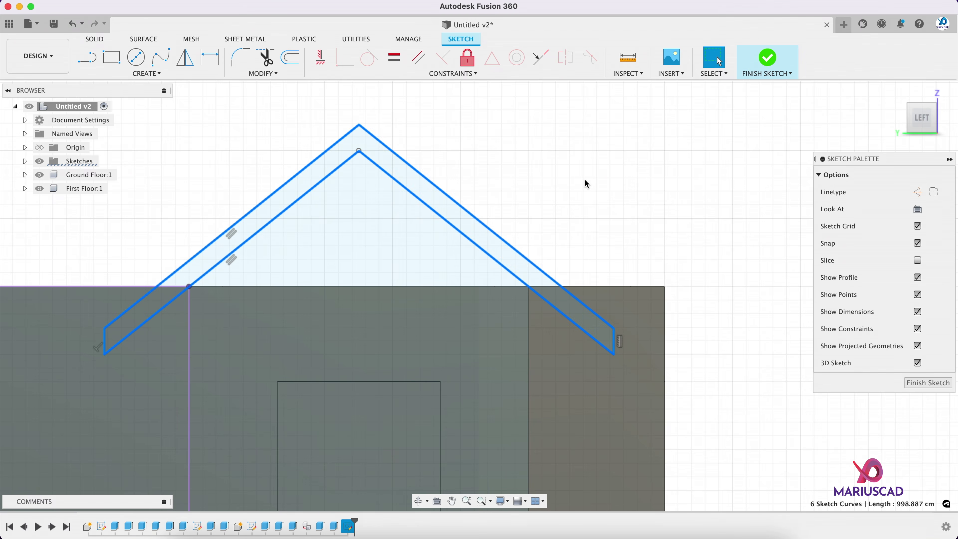
{"action": "scroll", "coordinate": [585, 184], "scroll_direction": "down", "scroll_amount": 3}
{"action": "key", "text": "m"}
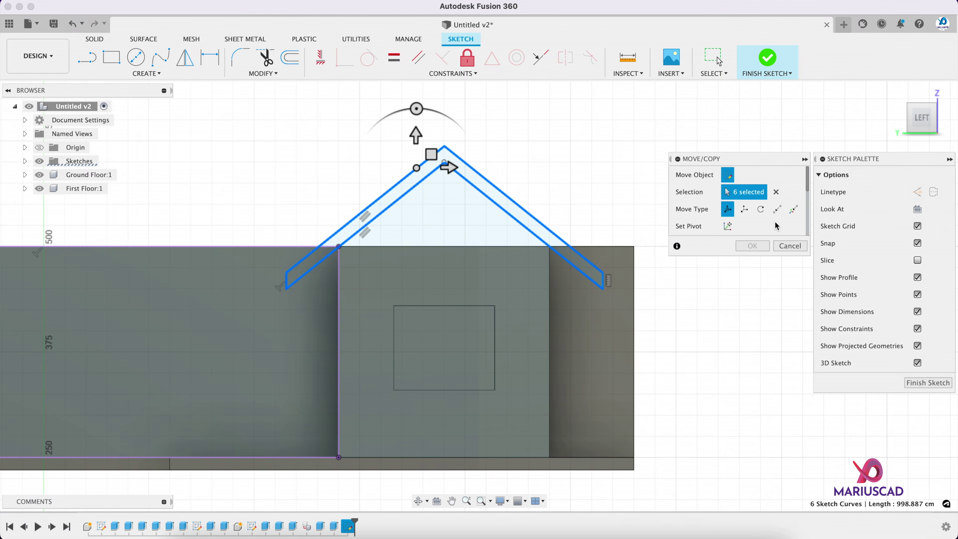
{"action": "left_click", "coordinate": [776, 209]}
{"action": "left_click_drag", "start_coordinate": [806, 192], "coordinate": [809, 214]}
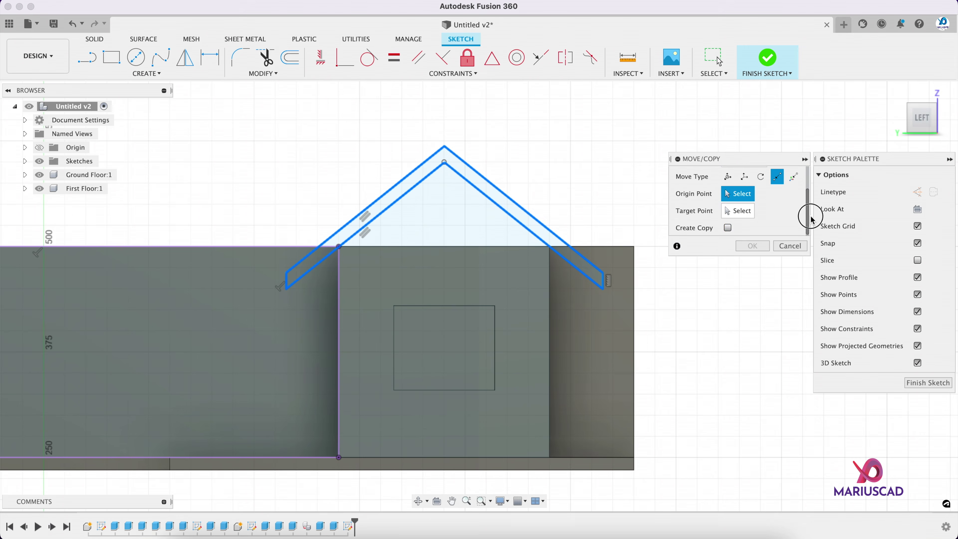
{"action": "left_click", "coordinate": [727, 226]}
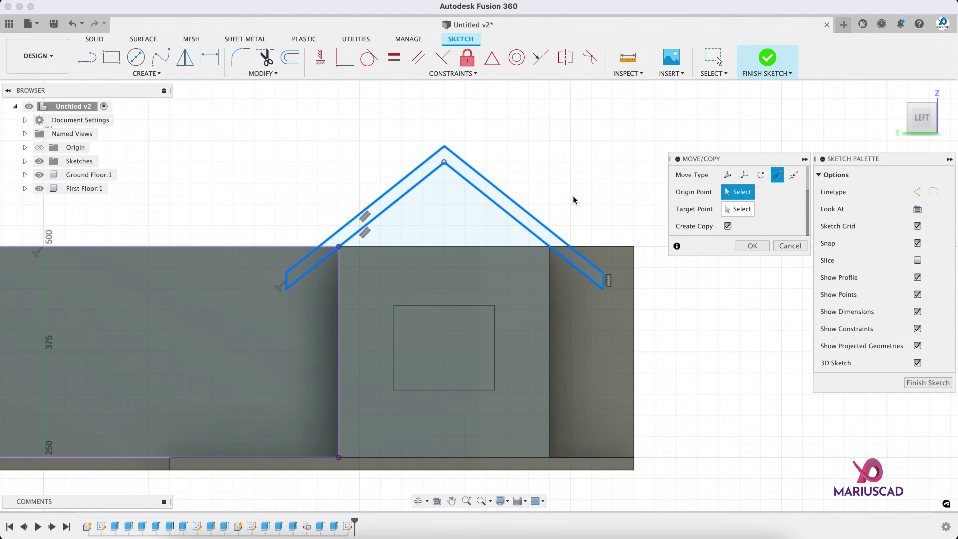
{"action": "left_click", "coordinate": [550, 246]}
{"action": "scroll", "coordinate": [439, 260], "scroll_direction": "down", "scroll_amount": 3}
{"action": "middle_click_drag", "start_coordinate": [435, 260], "coordinate": [637, 256]}
{"action": "left_click", "coordinate": [164, 246]}
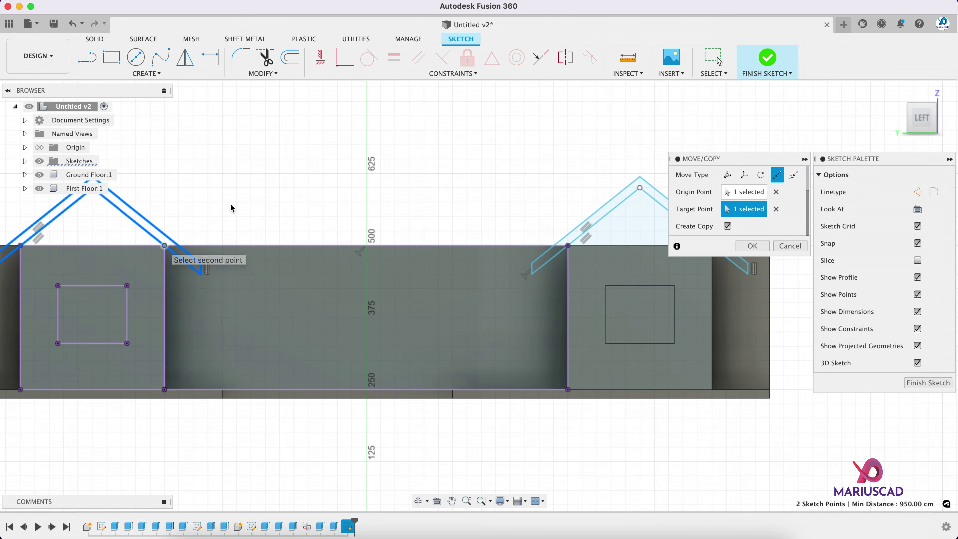
{"action": "middle_click_drag", "start_coordinate": [247, 202], "coordinate": [355, 216]}
{"action": "left_click", "coordinate": [752, 246]}
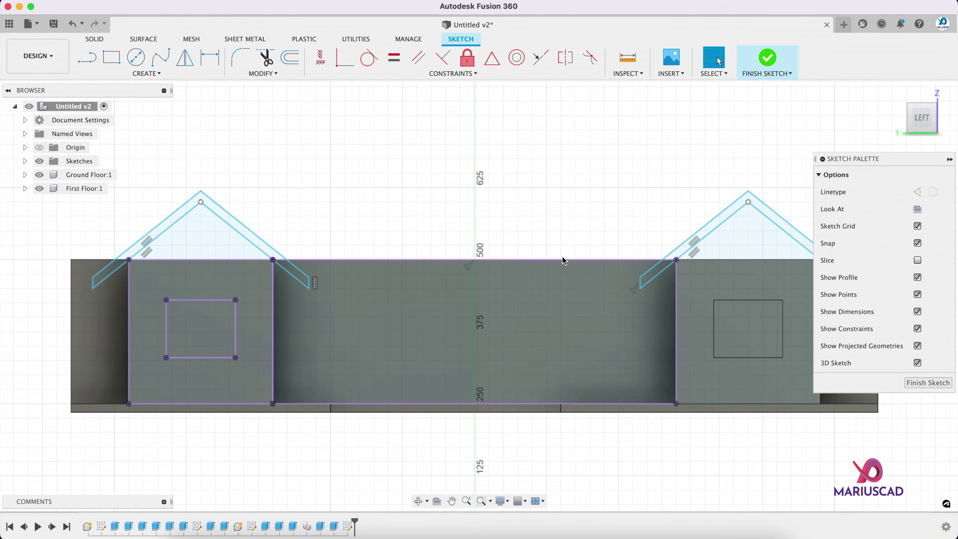
- Finish the sketch with the two gable profiles and return to the home view
{"action": "scroll", "coordinate": [603, 217], "scroll_direction": "down", "scroll_amount": 2}
{"action": "middle_click_drag", "start_coordinate": [603, 216], "coordinate": [490, 279]}
{"action": "left_click", "coordinate": [753, 63]}
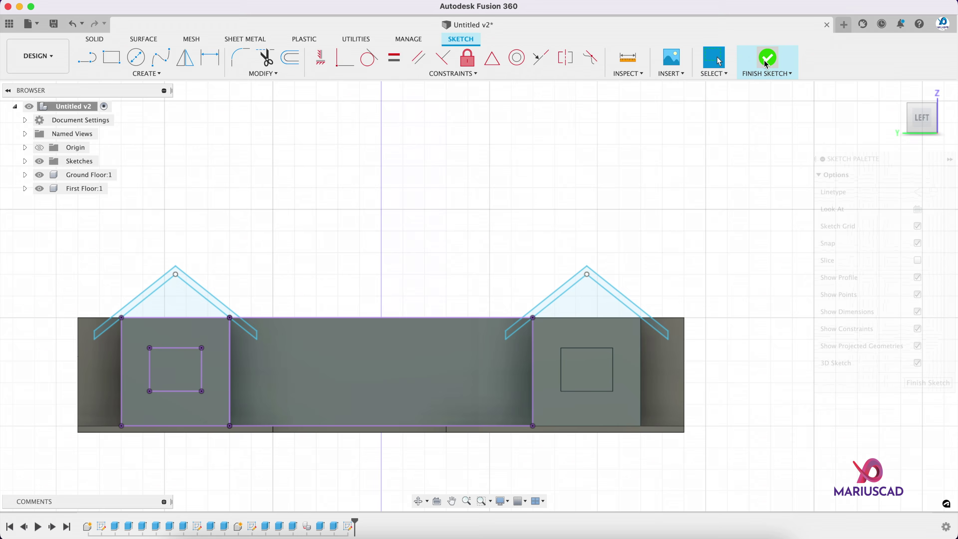
{"action": "left_click", "coordinate": [897, 94]}
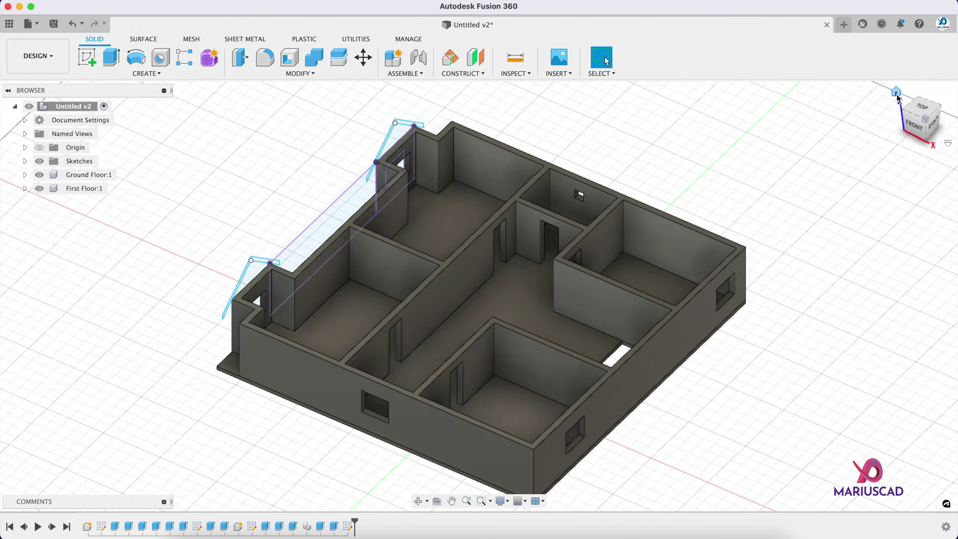
- Activate the First Floor component and show the bodies of the Ground Floor component
{"action": "left_click", "coordinate": [905, 111]}
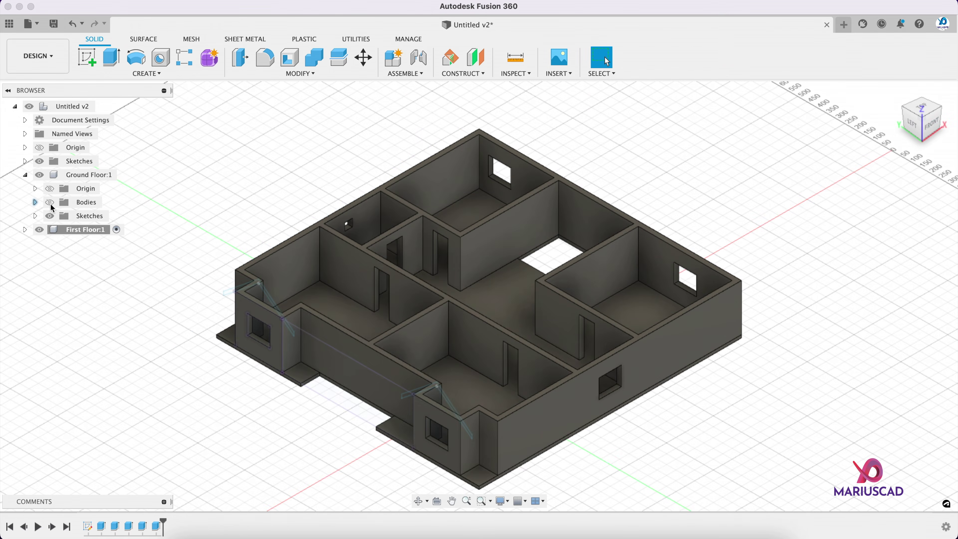
{"action": "left_click", "coordinate": [54, 203]}
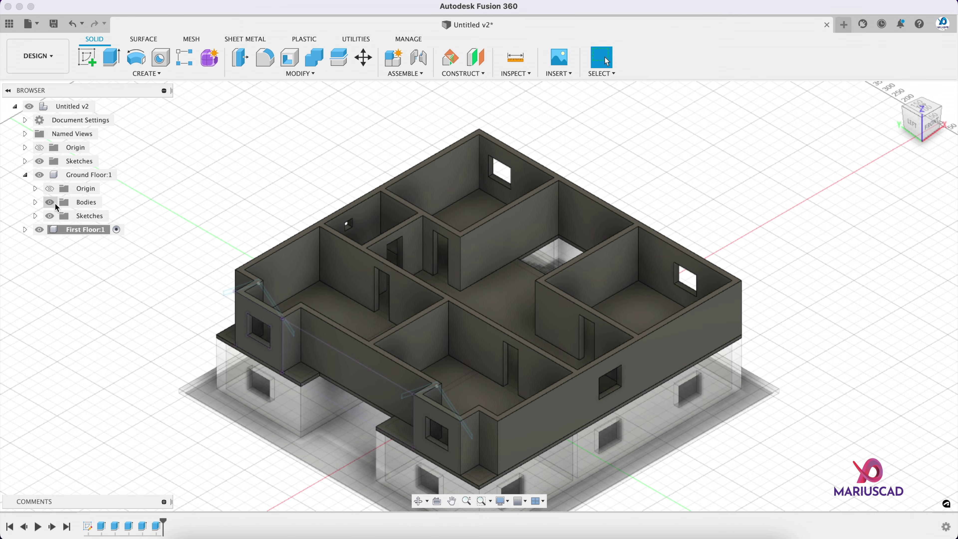
{"action": "middle_click_drag", "start_coordinate": [860, 323], "coordinate": [827, 263]}
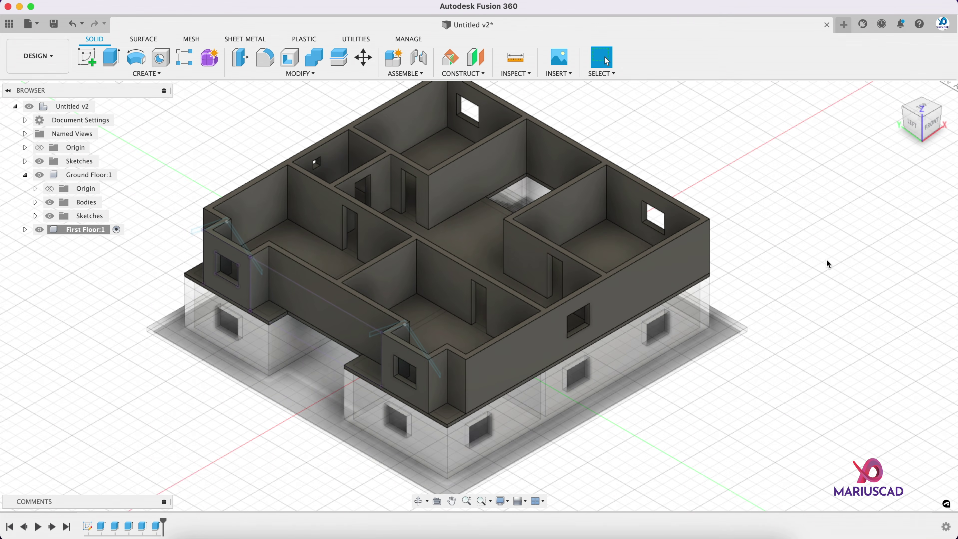
- Create a sketch on the first floor's long front outer wall face and look at it from the front
{"action": "middle_click_drag", "start_coordinate": [740, 312], "coordinate": [710, 305], "text": "shift"}
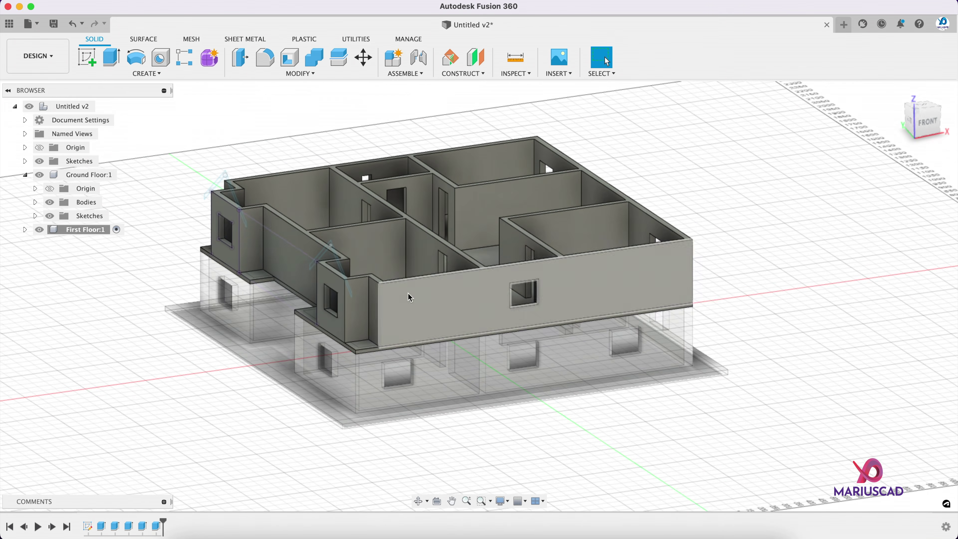
{"action": "right_click", "coordinate": [428, 299]}
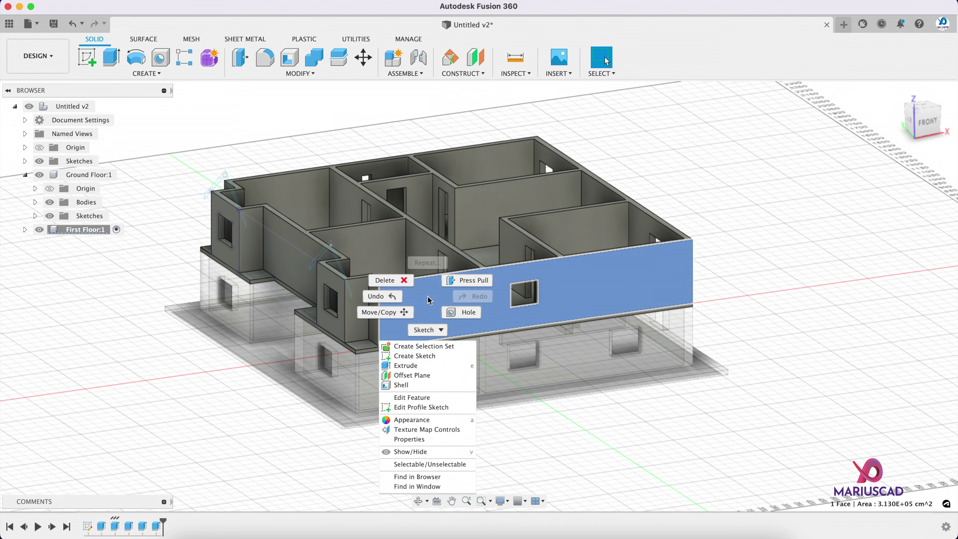
{"action": "left_click", "coordinate": [422, 356]}
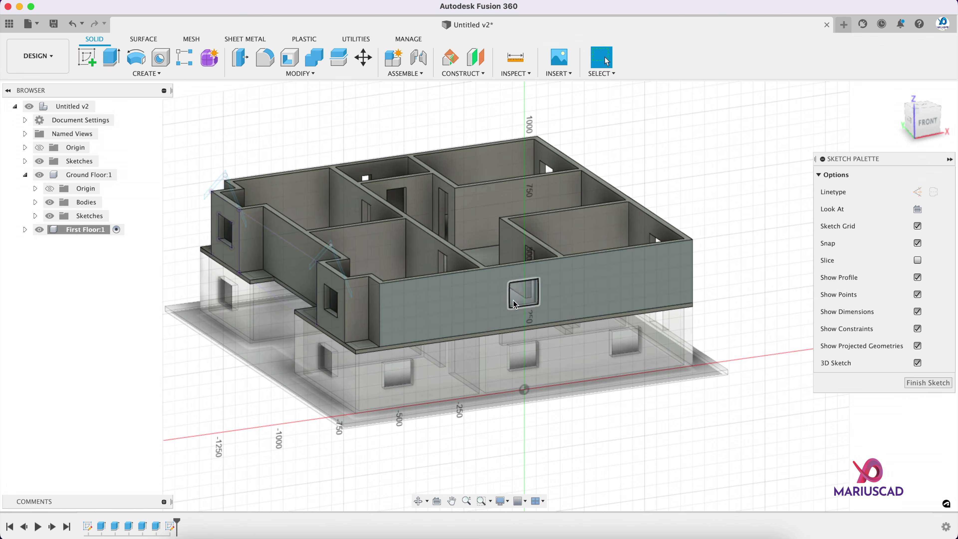
{"action": "left_click", "coordinate": [929, 130]}
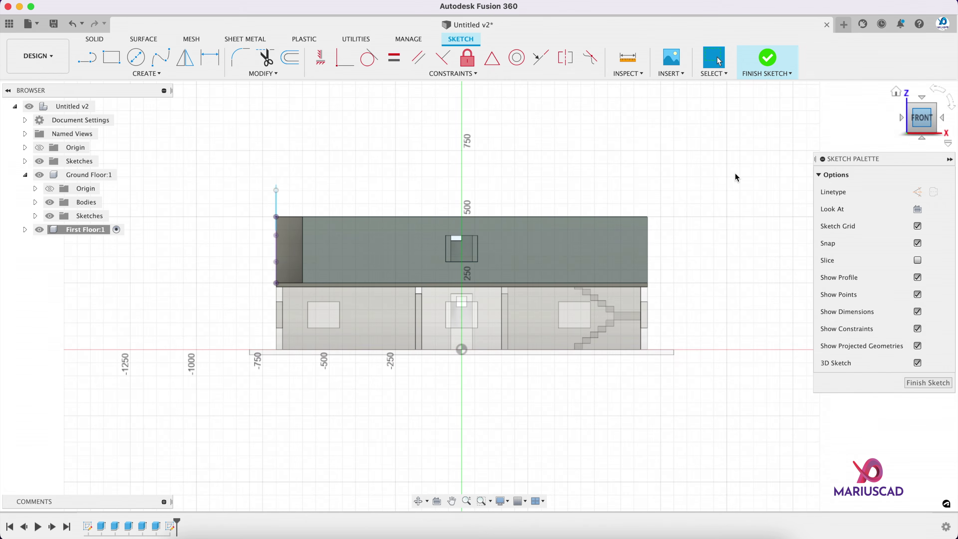
- Draw a 250 cm vertical line up from the midpoint of the front wall's upper edge
{"action": "scroll", "coordinate": [614, 184], "scroll_direction": "up", "scroll_amount": 5}
{"action": "mouse_move", "coordinate": [472, 230]}
{"action": "middle_mouse_down"}
{"action": "mouse_move", "coordinate": [490, 237]}
{"action": "mouse_move", "coordinate": [536, 303]}
{"action": "middle_mouse_up"}
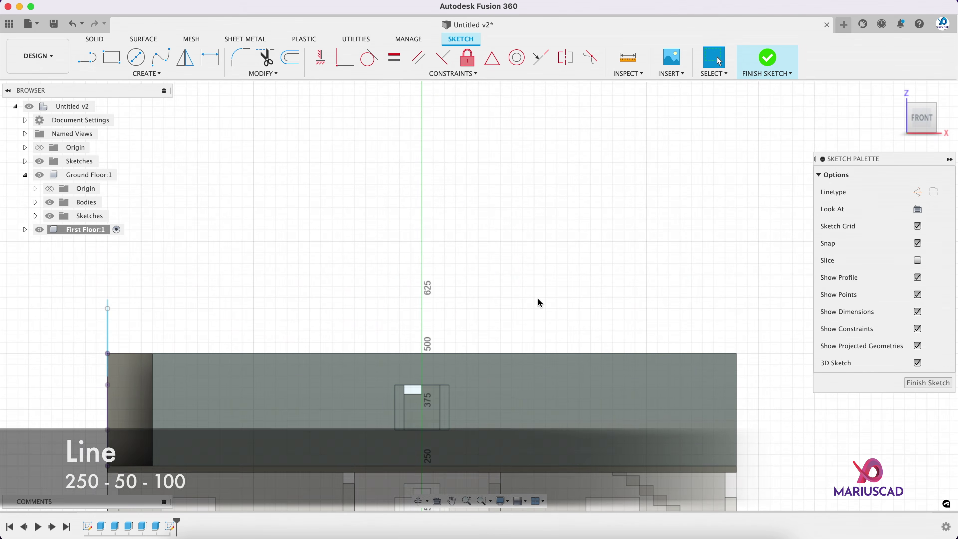
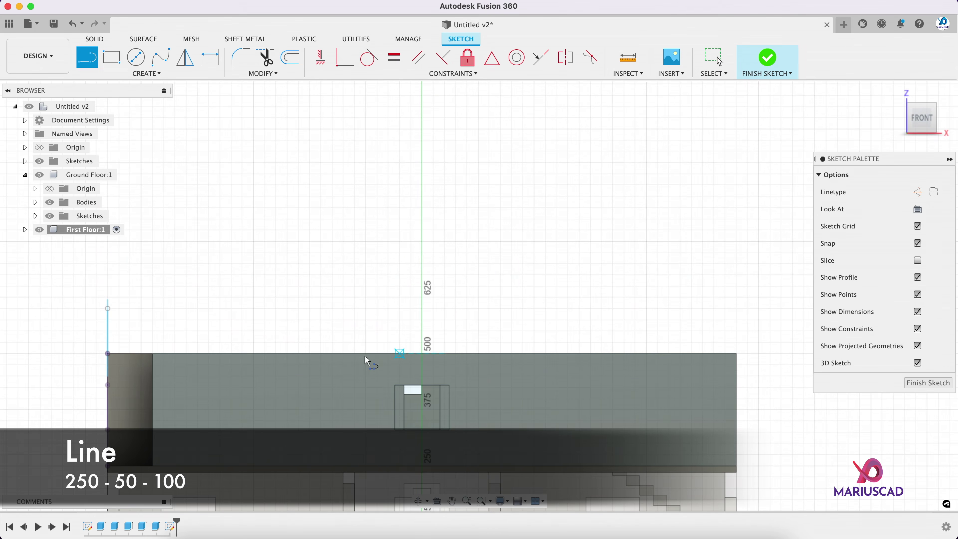
{"action": "left_click", "coordinate": [421, 353]}
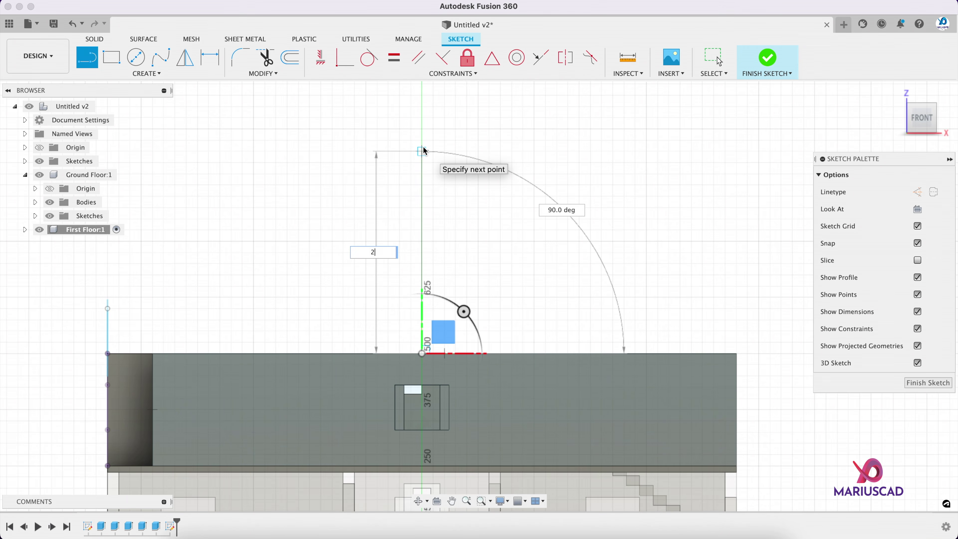
{"action": "type", "text": "250"}
{"action": "key", "text": "Return"}
{"action": "key", "text": "Escape"}
- Draw a 50 cm vertical line down the front wall's edge from its upper right-hand corner
{"action": "left_click", "coordinate": [88, 59]}
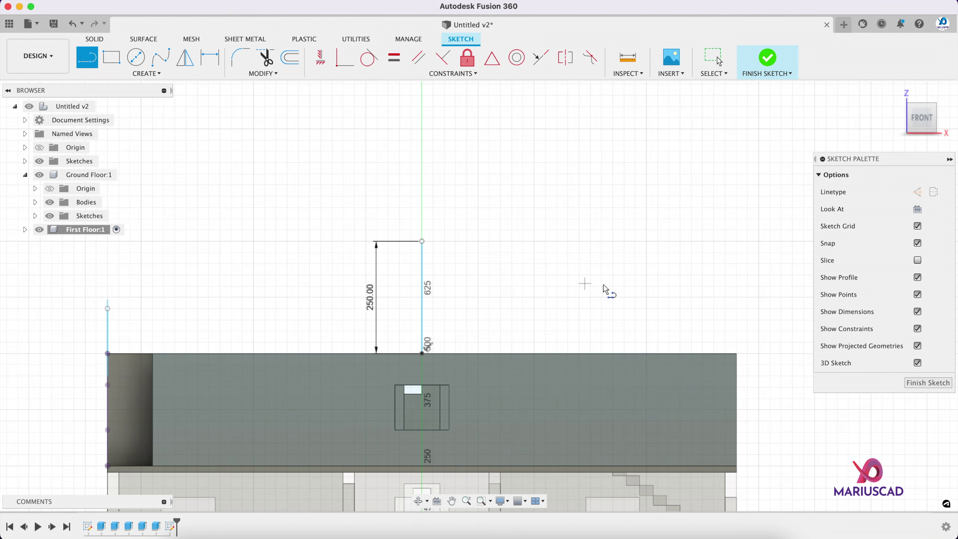
{"action": "middle_click_drag", "start_coordinate": [689, 366], "coordinate": [509, 325]}
{"action": "left_click", "coordinate": [555, 313]}
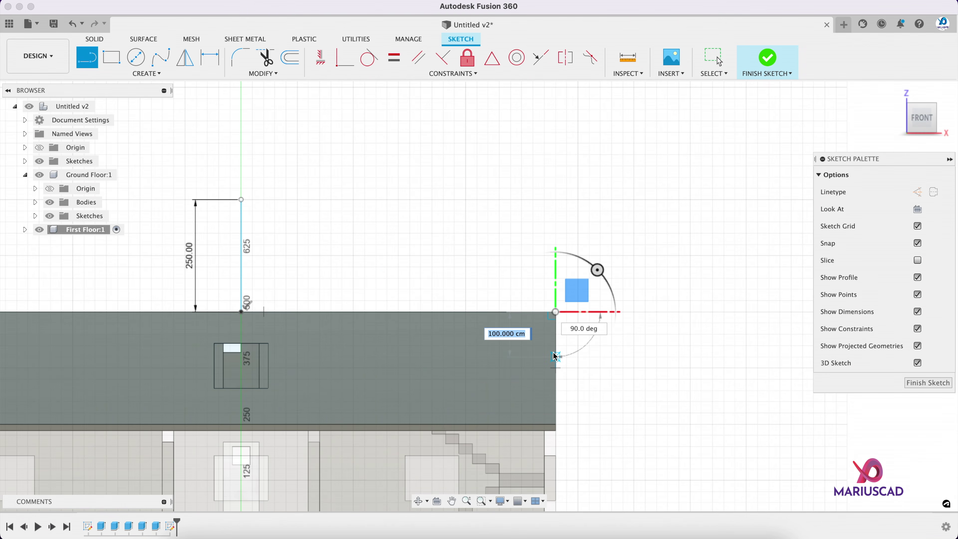
{"action": "type", "text": "50"}
{"action": "key", "text": "Return"}
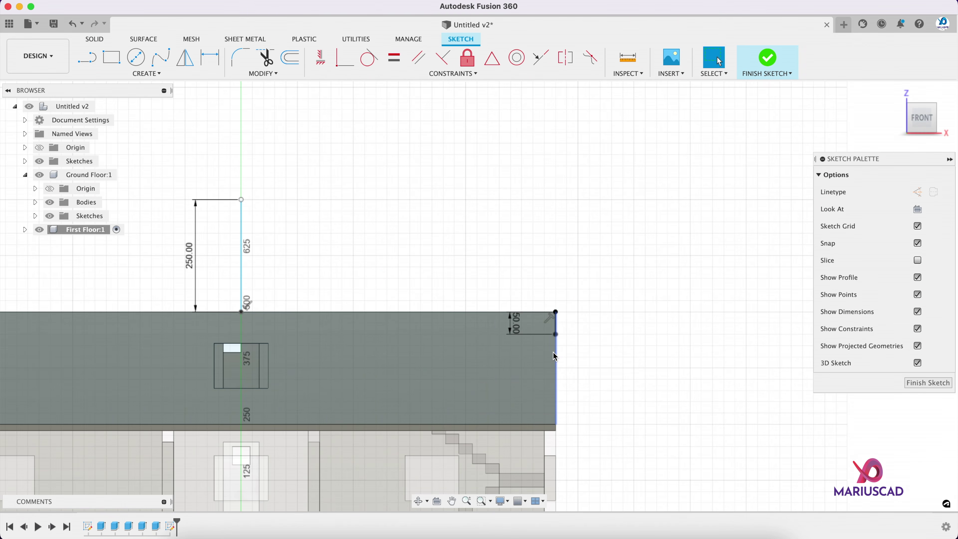
{"action": "key", "text": "Escape"}
- Draw a 100 cm horizontal line outward from the lower end of the 50 cm line
{"action": "key", "text": "l"}
{"action": "scroll", "coordinate": [555, 346], "scroll_direction": "up", "scroll_amount": 2}
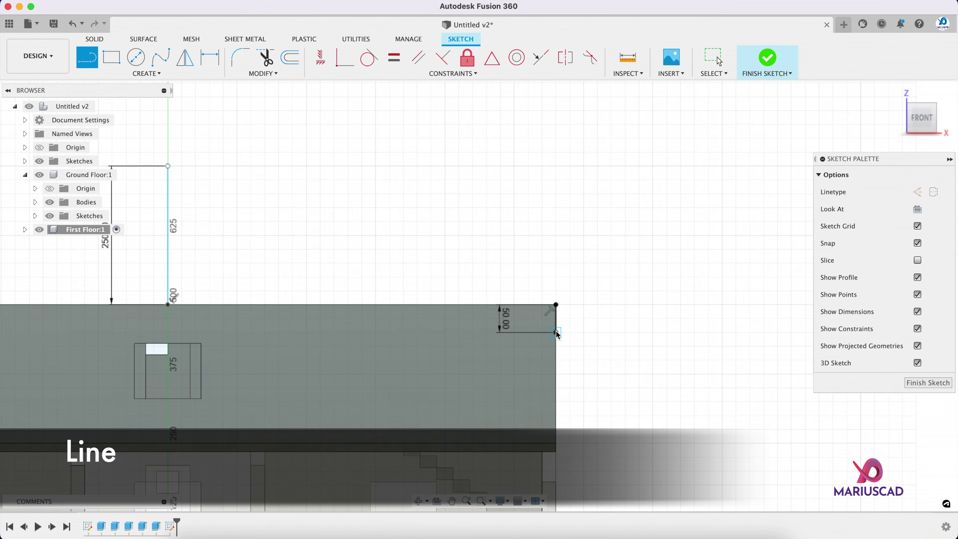
{"action": "type", "text": "100"}
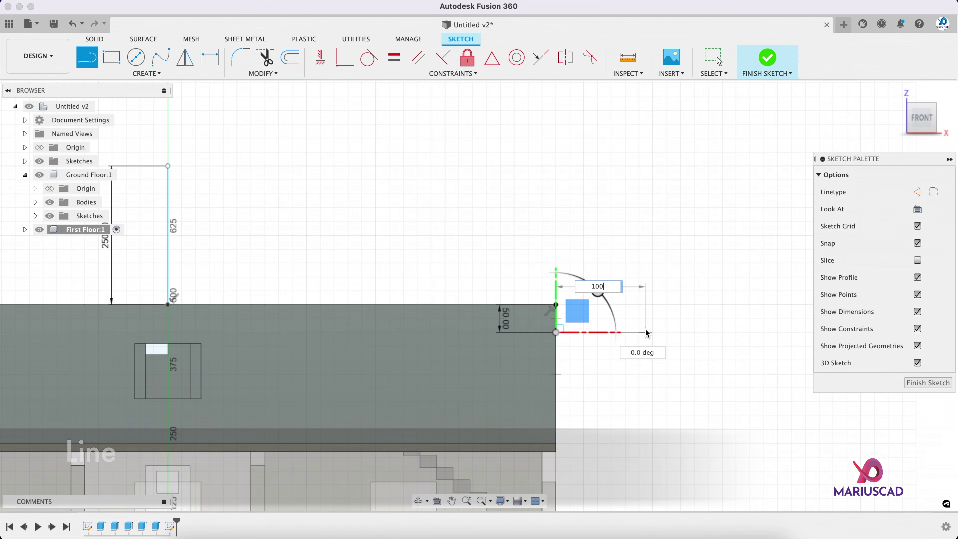
{"action": "key", "text": "Return"}
{"action": "key", "text": "Escape"}
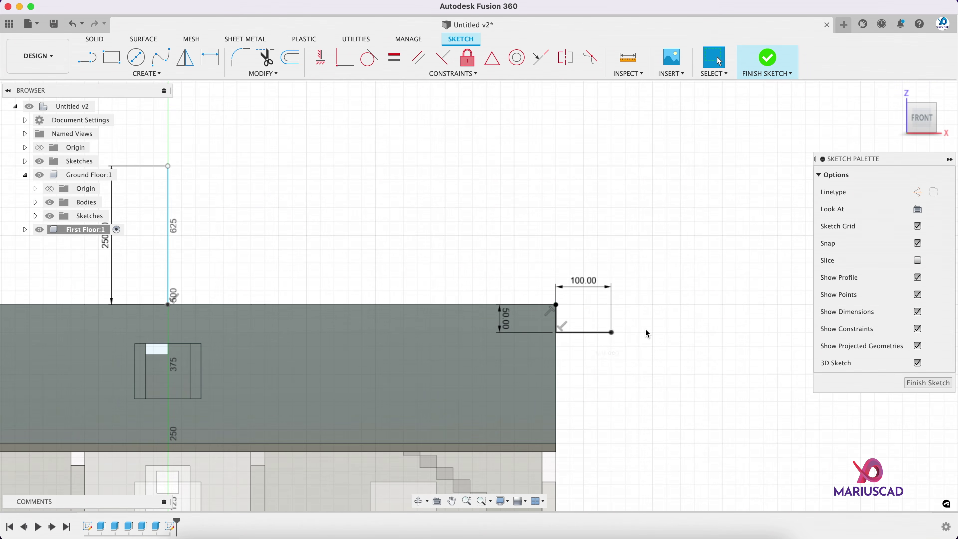
- Draw the sloping roof line from the top of the 250 cm line to the wall's upper right-hand corner
{"action": "left_click", "coordinate": [94, 59]}
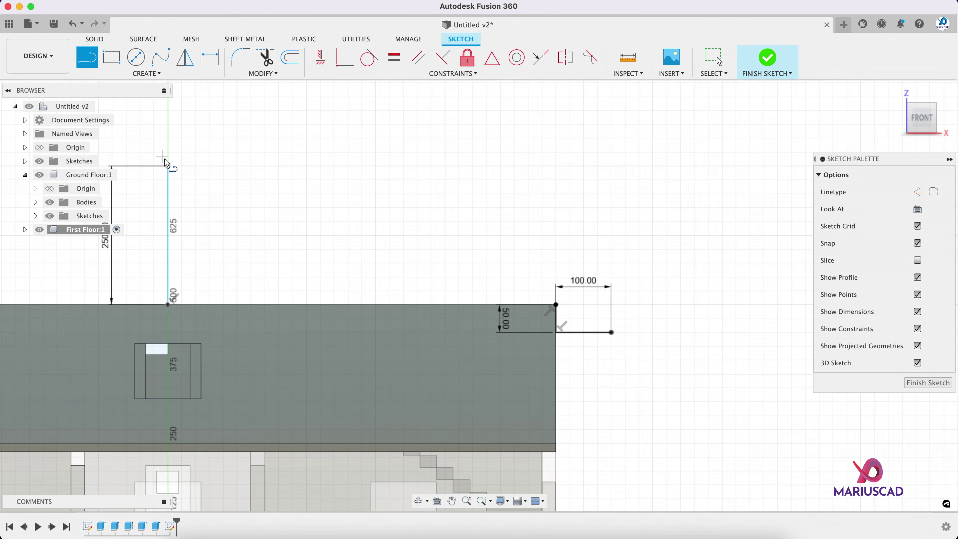
{"action": "left_click", "coordinate": [556, 305]}
{"action": "key", "text": "Escape"}
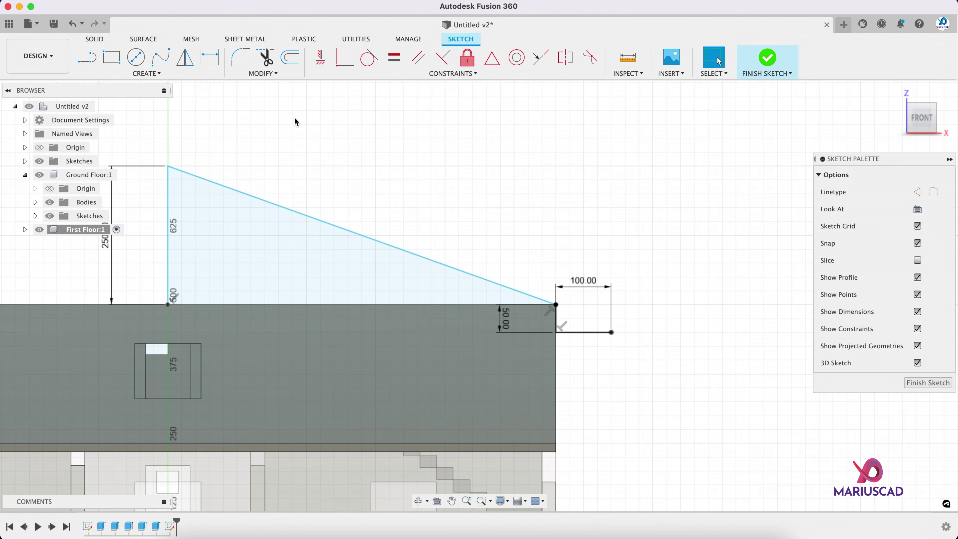
- Extend the sloping roof line beyond the wall corner and the horizontal guide line outward so that they meet
{"action": "left_click", "coordinate": [168, 76]}
{"action": "left_click", "coordinate": [263, 73]}
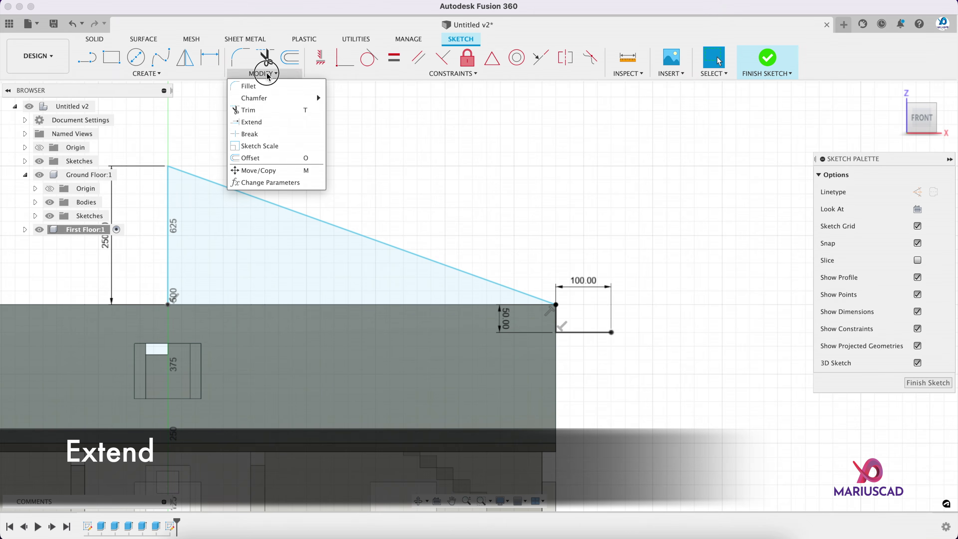
{"action": "left_click", "coordinate": [268, 125]}
{"action": "left_click", "coordinate": [543, 301]}
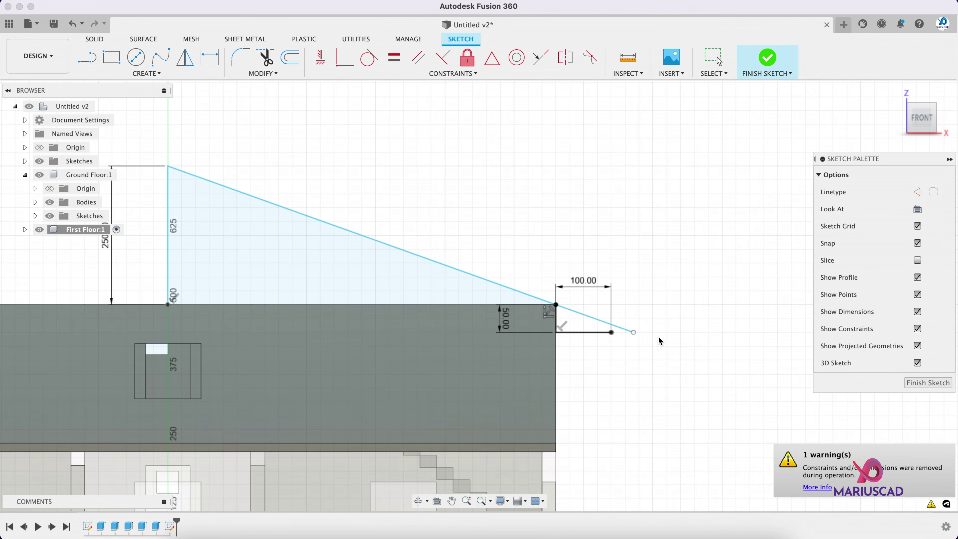
{"action": "scroll", "coordinate": [669, 344], "scroll_direction": "right", "scroll_amount": 6}
{"action": "scroll", "coordinate": [669, 345], "scroll_direction": "down", "scroll_amount": 2}
{"action": "left_click", "coordinate": [427, 316]}
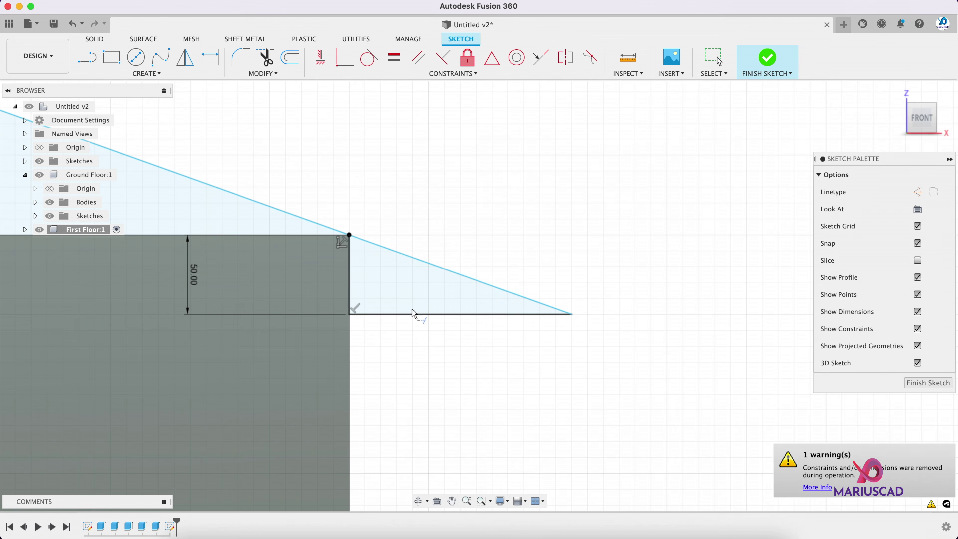
- Delete the vertical and horizontal guide lines below the wall's upper right-hand corner
{"action": "left_click", "coordinate": [350, 283]}
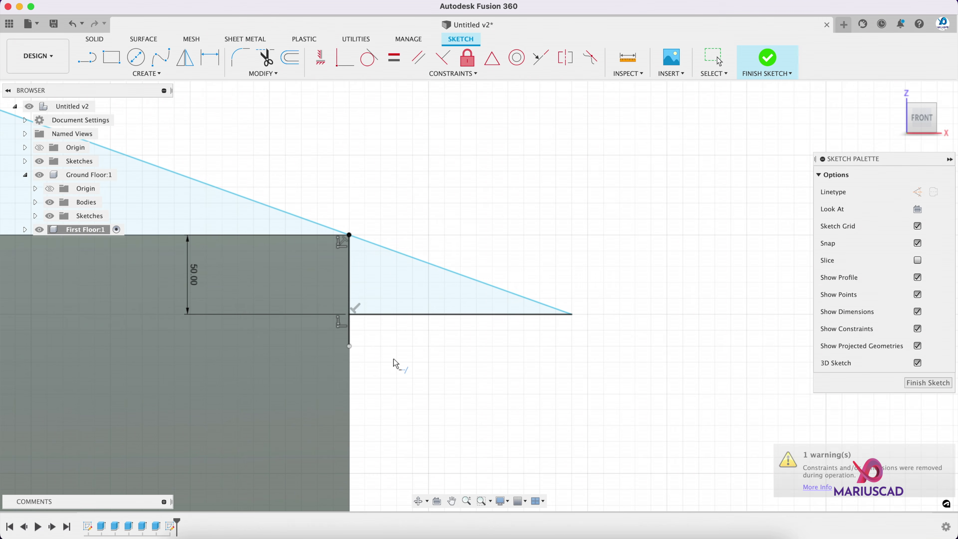
{"action": "key", "text": "Escape"}
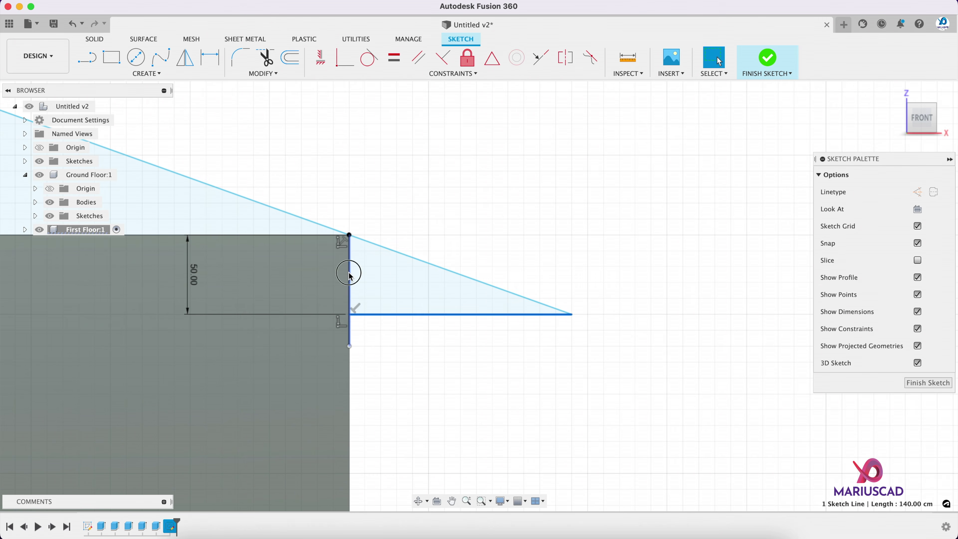
{"action": "right_click", "coordinate": [349, 277]}
{"action": "key", "text": "Escape"}
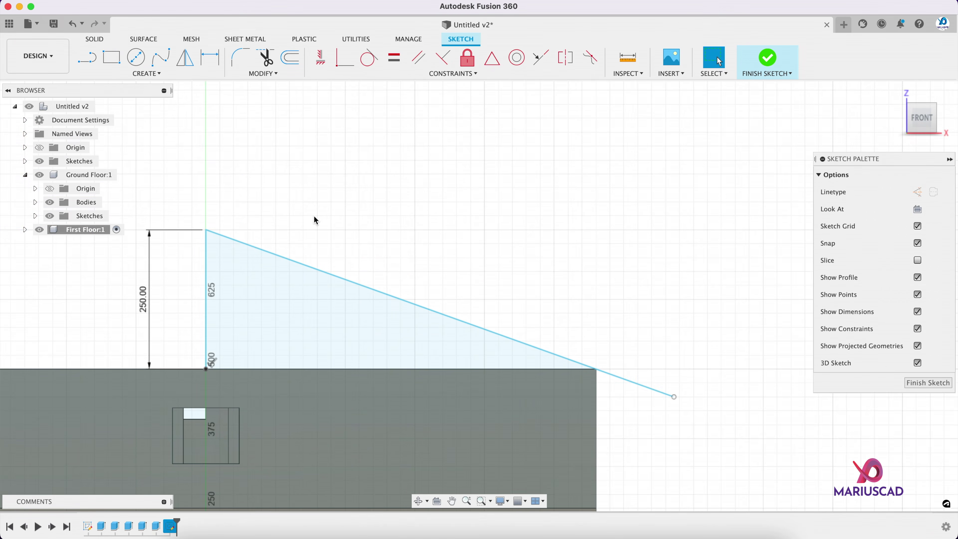
- Offset the sloping roof line 15 cm upward, using an offset position of -15 cm
{"action": "left_click", "coordinate": [315, 270]}
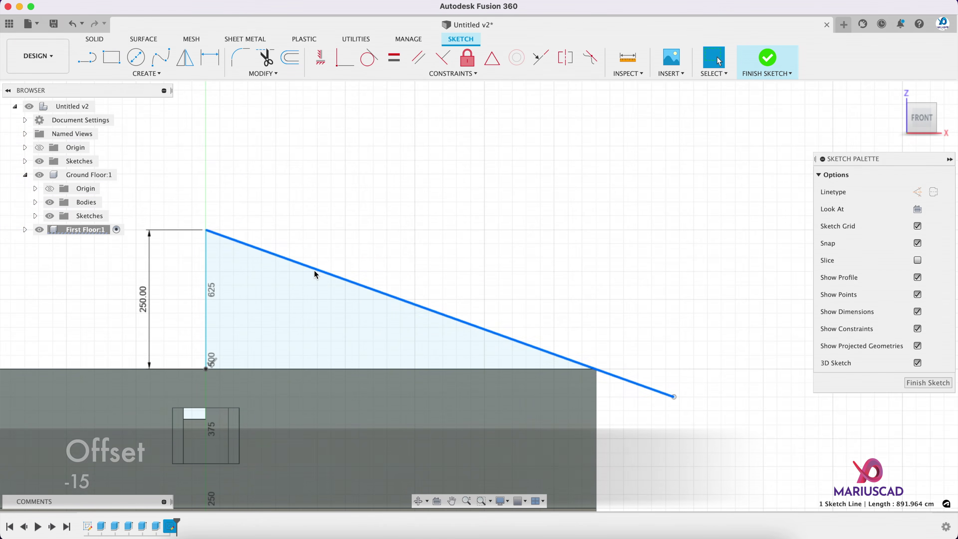
{"action": "left_click", "coordinate": [291, 58]}
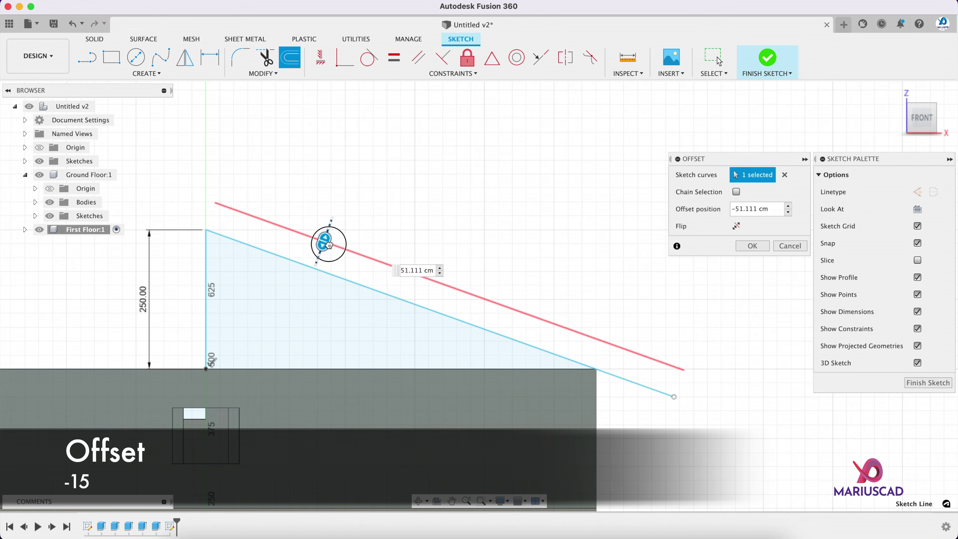
{"action": "type", "text": "-15"}
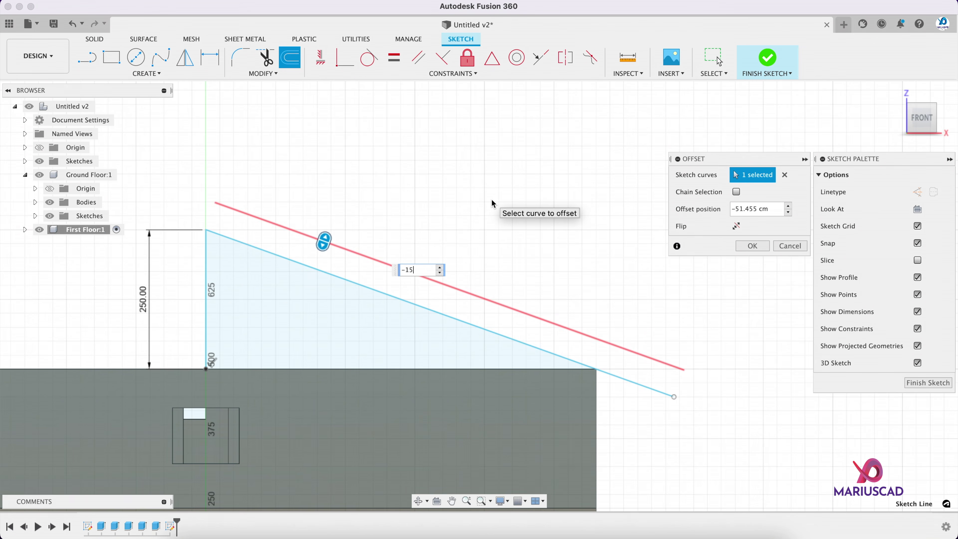
{"action": "key", "text": "Return"}
- Draw a vertical line up from the lower roof line's eave end and trim the excess beyond the closed eave
{"action": "key", "text": "l"}
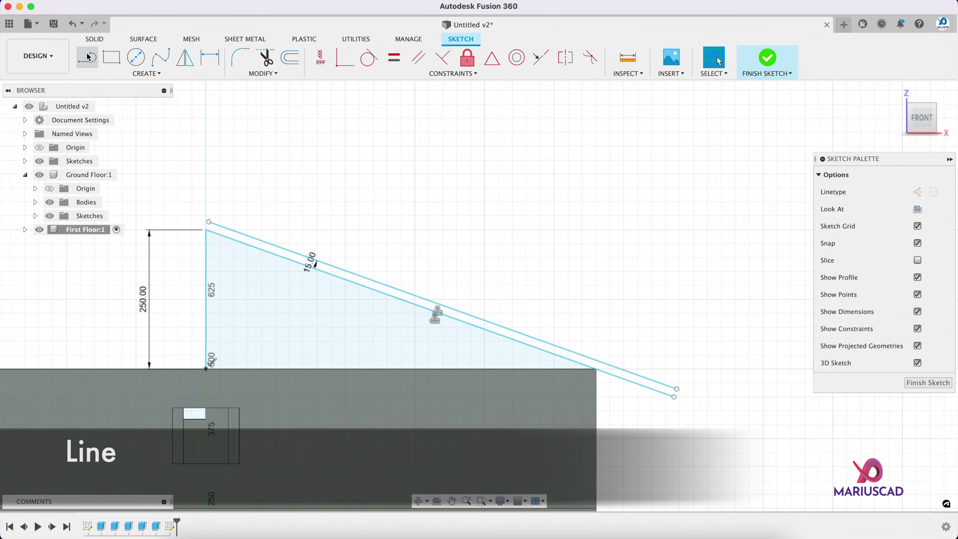
{"action": "scroll", "coordinate": [759, 434], "scroll_direction": "up", "scroll_amount": 3}
{"action": "left_click", "coordinate": [620, 366]}
{"action": "scroll", "coordinate": [622, 362], "scroll_direction": "up", "scroll_amount": 2}
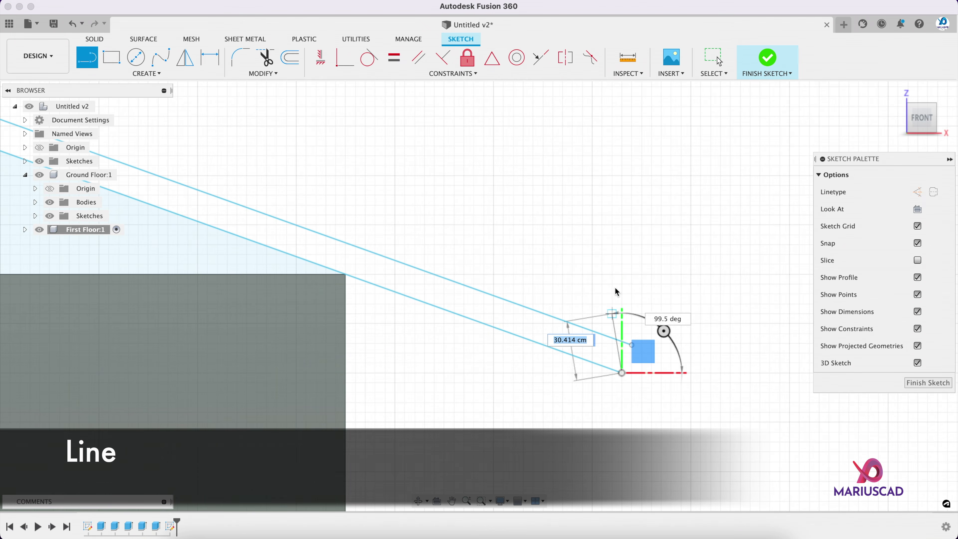
{"action": "left_click", "coordinate": [623, 266]}
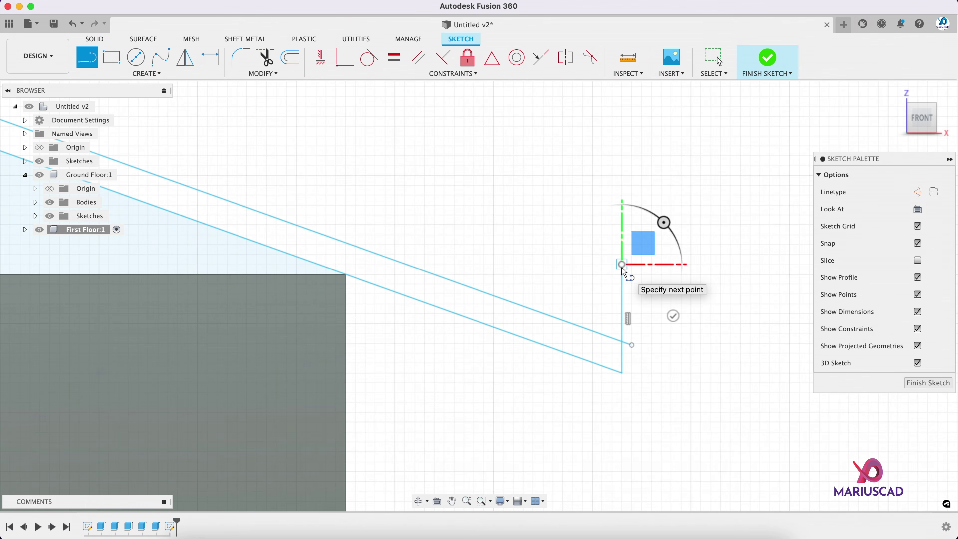
{"action": "key", "text": "t"}
{"action": "left_click", "coordinate": [630, 342]}
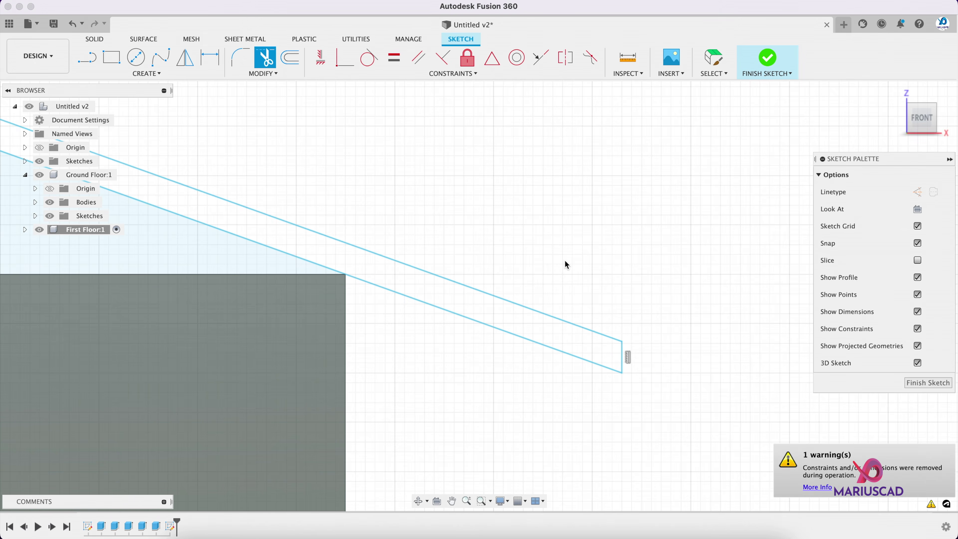
- Mirror the two sloping roof lines about the 250 cm vertical centre line
{"action": "scroll", "coordinate": [564, 260], "scroll_direction": "down", "scroll_amount": 3}
{"action": "middle_click_drag", "start_coordinate": [449, 299], "coordinate": [868, 377]}
{"action": "scroll", "coordinate": [540, 281], "scroll_direction": "down", "scroll_amount": 2}
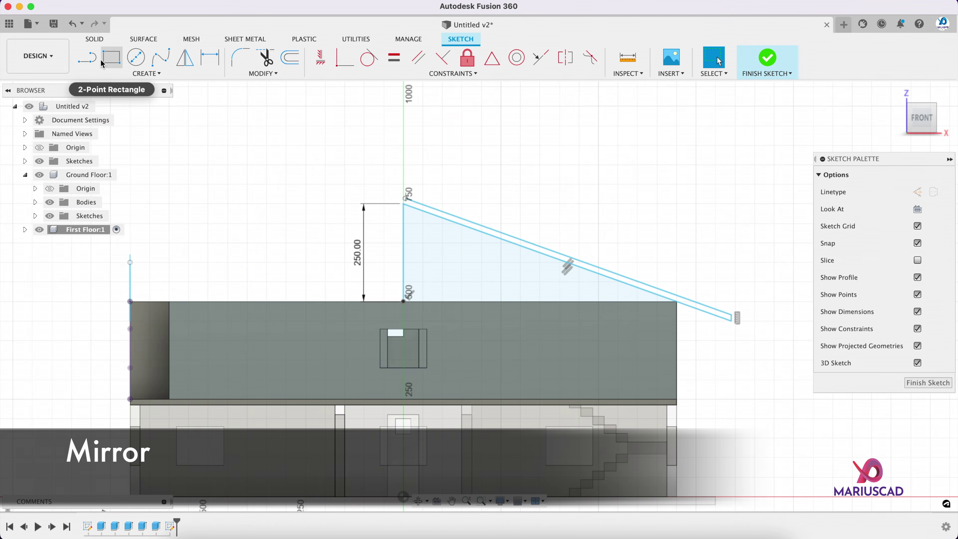
{"action": "left_click", "coordinate": [146, 73]}
{"action": "left_click", "coordinate": [98, 218]}
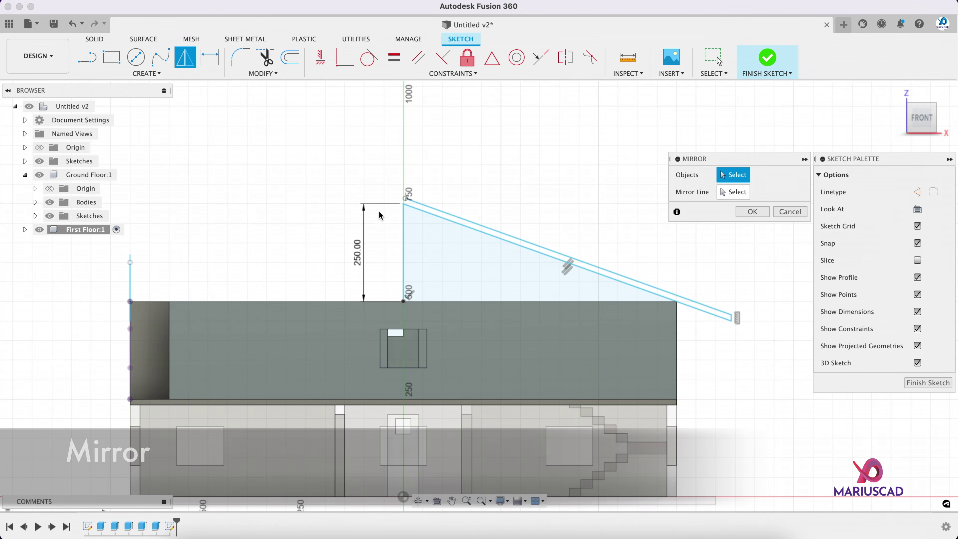
{"action": "left_click", "coordinate": [440, 218]}
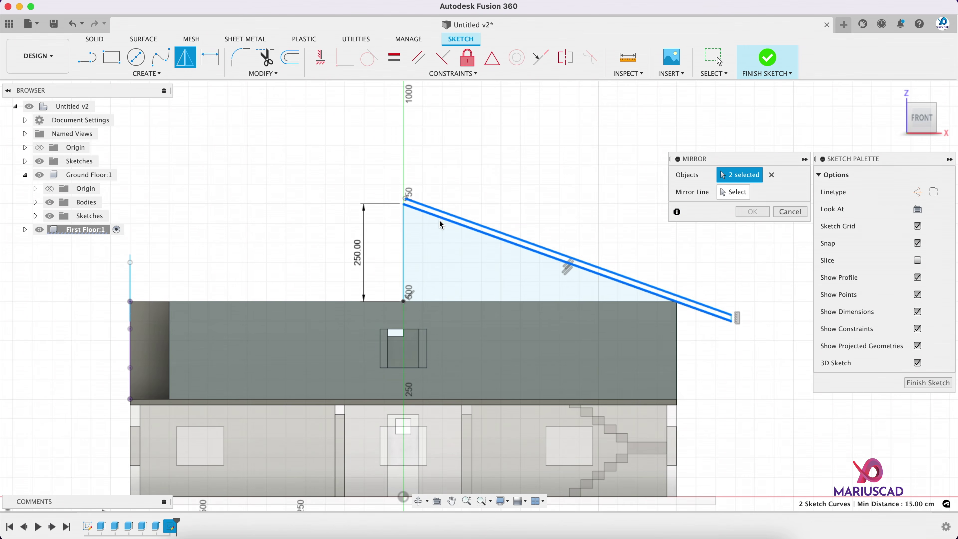
{"action": "left_click", "coordinate": [404, 236]}
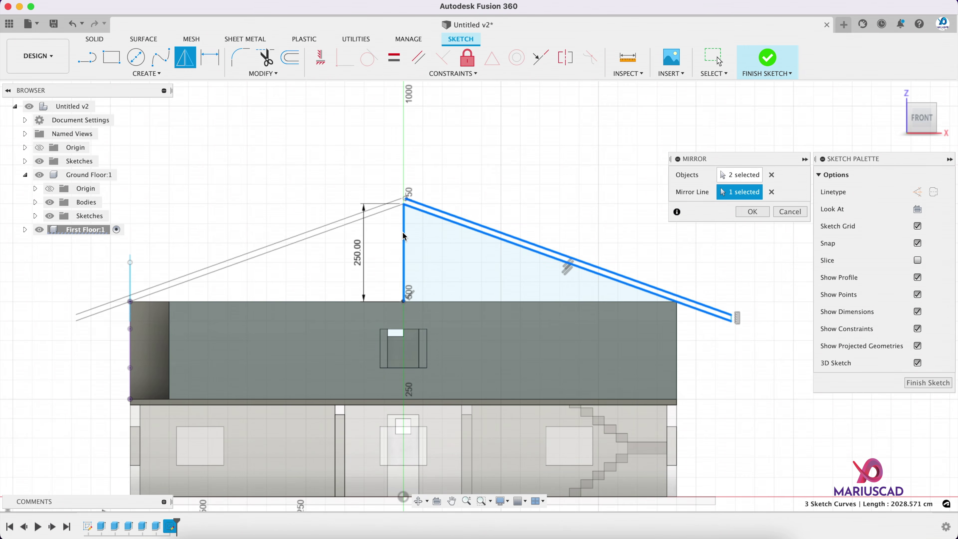
{"action": "left_click", "coordinate": [759, 217]}
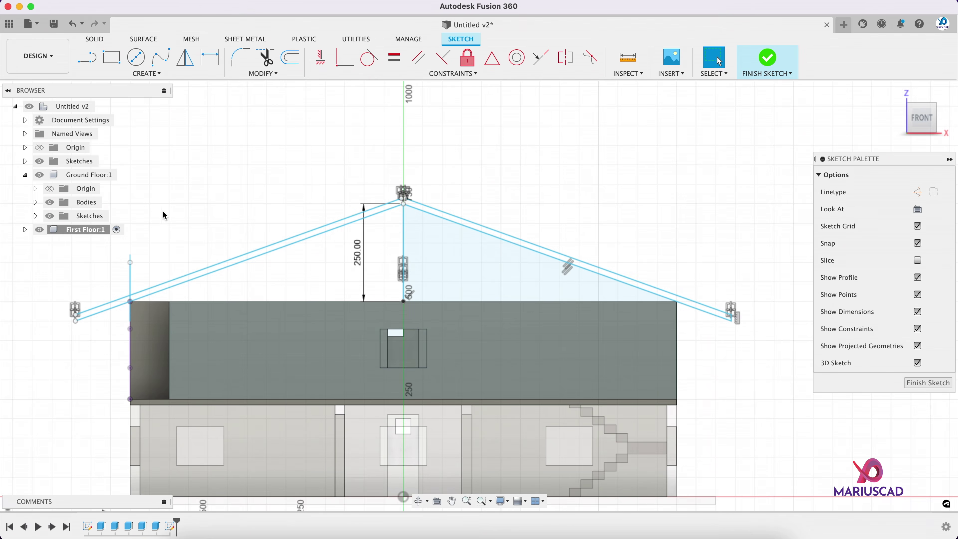
- Draw a short vertical line between the mirrored roof lines at the left-hand wall corner and trim off their overhanging ends
{"action": "scroll", "coordinate": [227, 287], "scroll_direction": "up", "scroll_amount": 10}
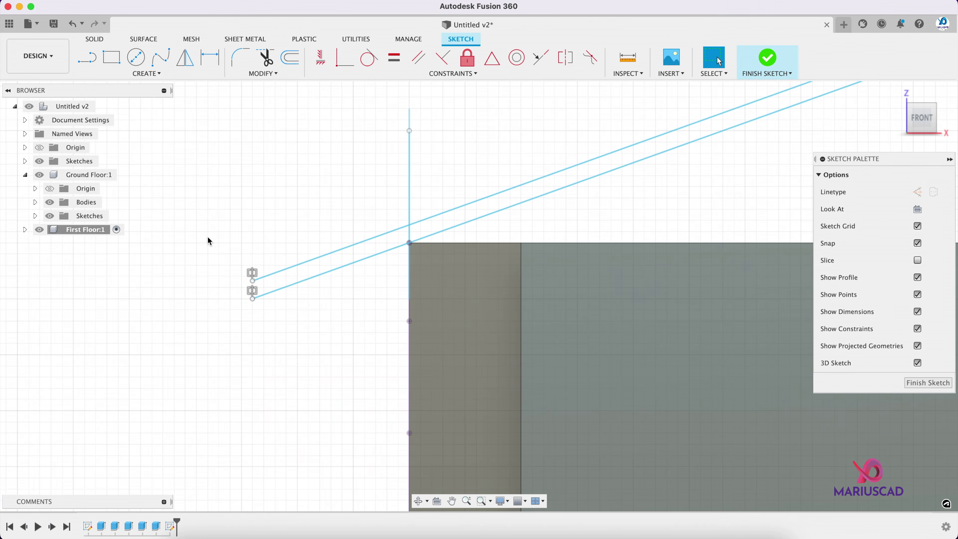
{"action": "left_click", "coordinate": [85, 61]}
{"action": "scroll", "coordinate": [342, 204], "scroll_direction": "up", "scroll_amount": 4}
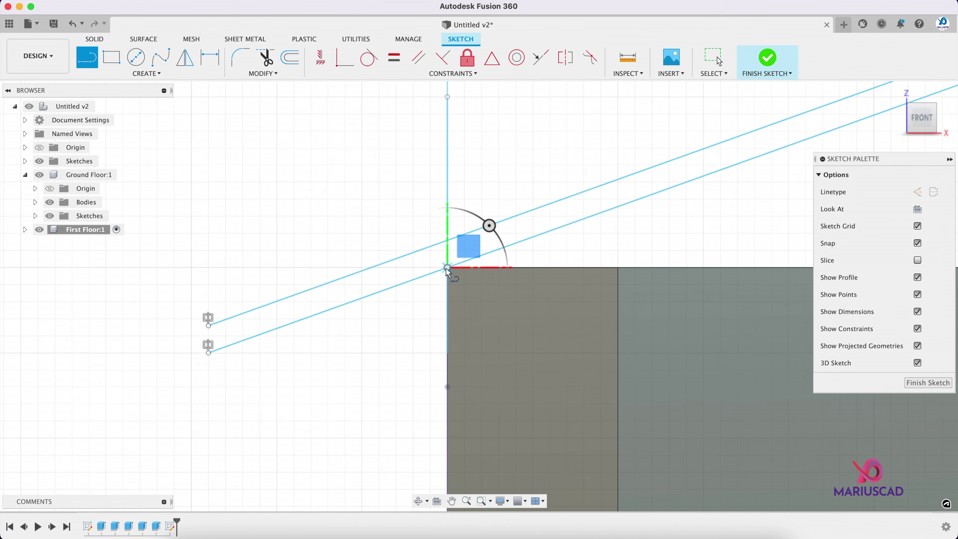
{"action": "scroll", "coordinate": [450, 243], "scroll_direction": "up", "scroll_amount": 3}
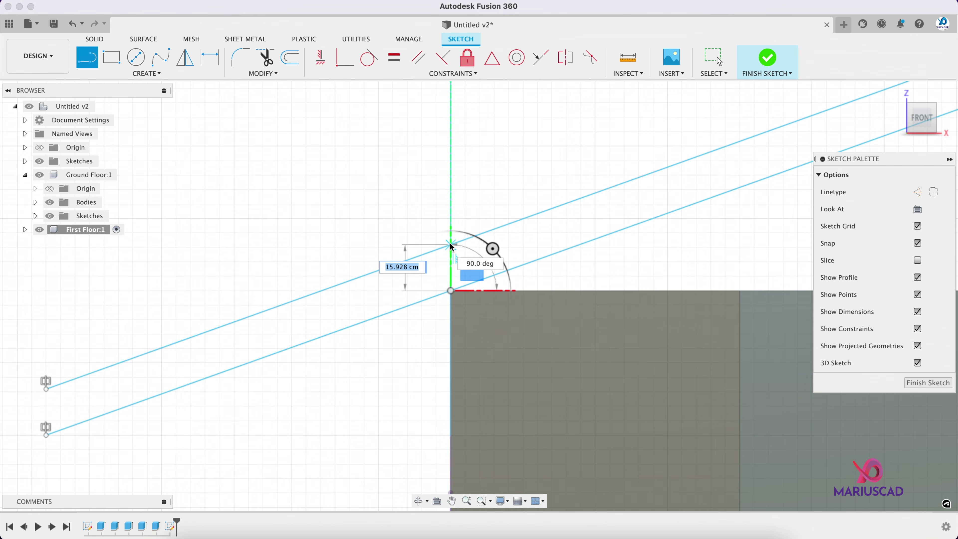
{"action": "scroll", "coordinate": [362, 249], "scroll_direction": "down", "scroll_amount": 2}
{"action": "key", "text": "t"}
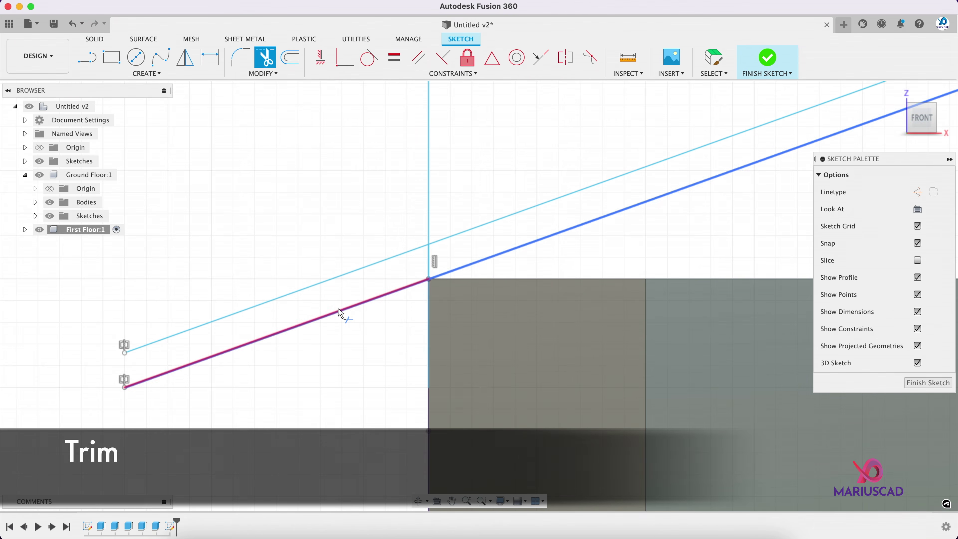
{"action": "left_click", "coordinate": [341, 310]}
{"action": "left_click", "coordinate": [331, 290]}
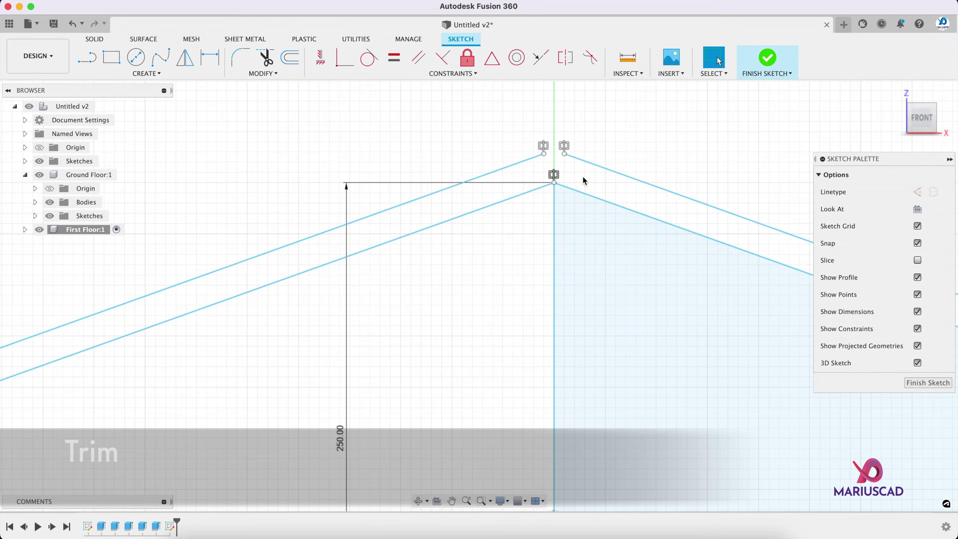
- Extend the upper roof lines on both sides until they meet at the ridge
{"action": "left_click", "coordinate": [268, 74]}
{"action": "left_click", "coordinate": [275, 125]}
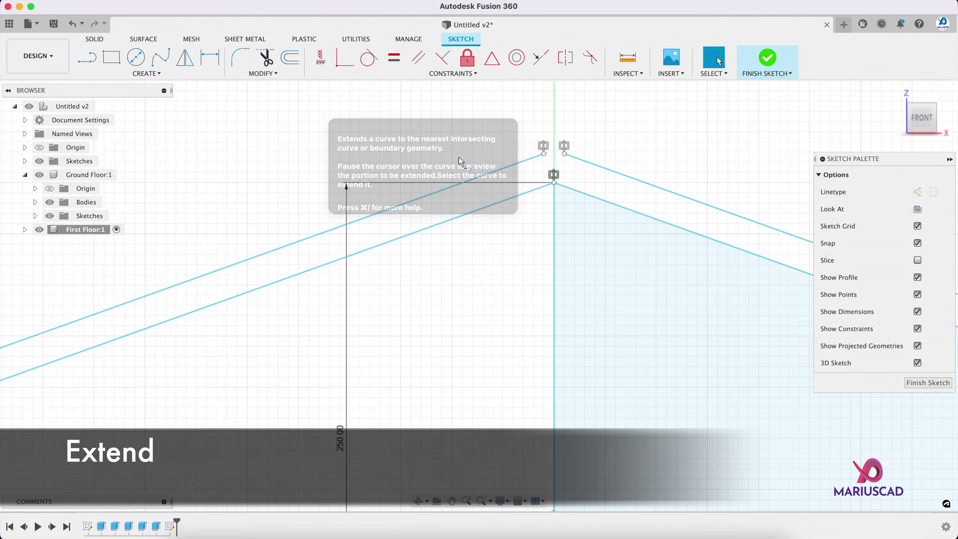
{"action": "left_click", "coordinate": [513, 167]}
{"action": "left_click", "coordinate": [601, 170]}
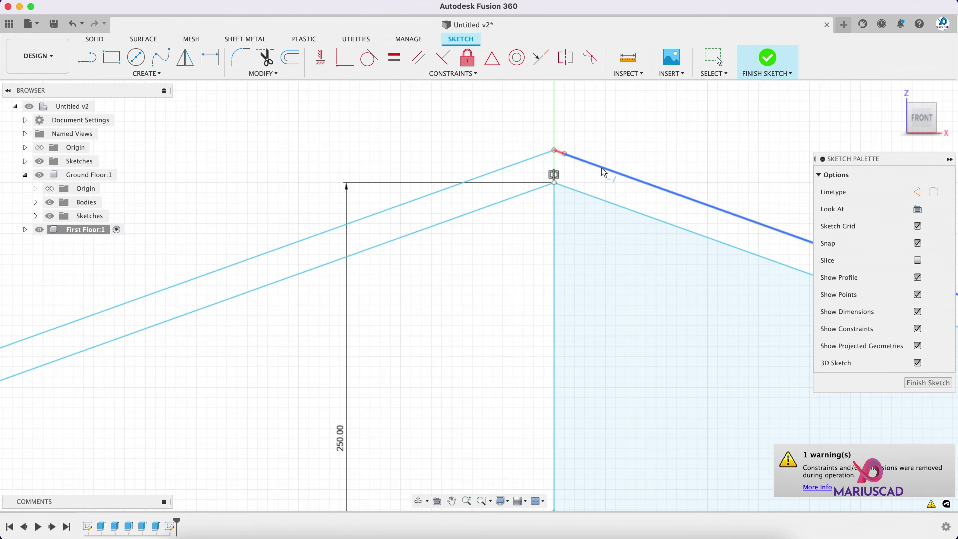
{"action": "scroll", "coordinate": [462, 230], "scroll_direction": "down", "scroll_amount": 8}
{"action": "key", "text": "Escape"}
- Draw a horizontal line along the wall top from the vertical centre line's base to the left-hand wall corner
{"action": "left_click", "coordinate": [94, 57]}
{"action": "scroll", "coordinate": [351, 315], "scroll_direction": "up", "scroll_amount": 4}
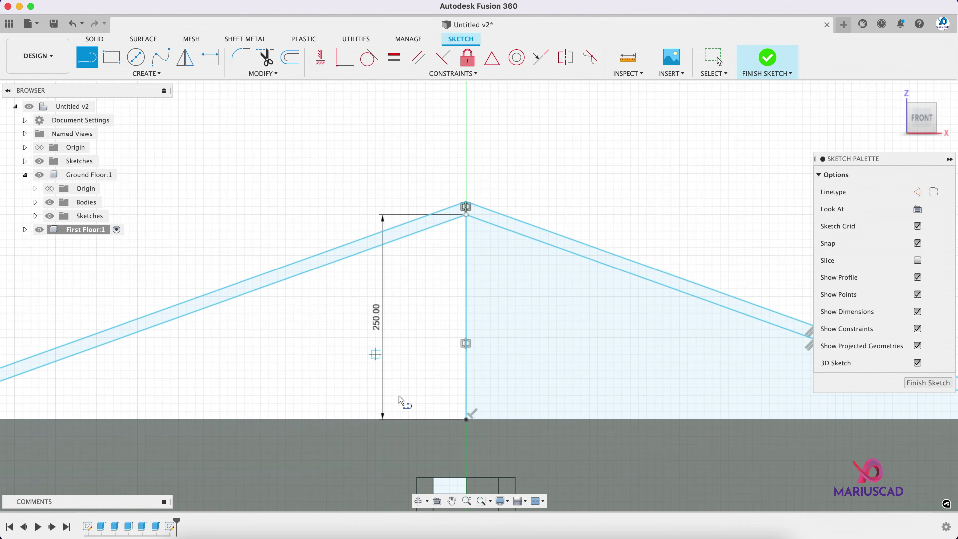
{"action": "left_click", "coordinate": [466, 419]}
{"action": "middle_click_drag", "start_coordinate": [466, 419], "coordinate": [648, 318]}
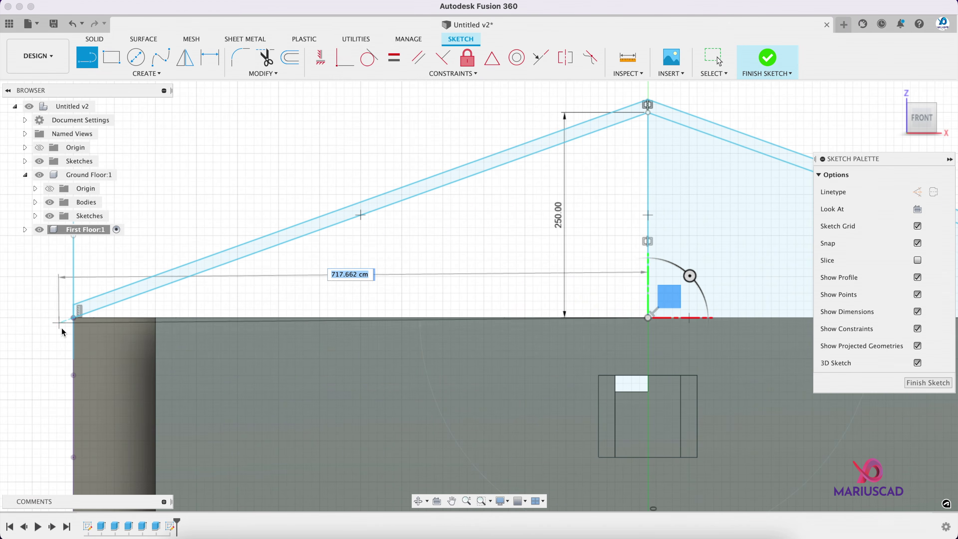
{"action": "left_click", "coordinate": [74, 319]}
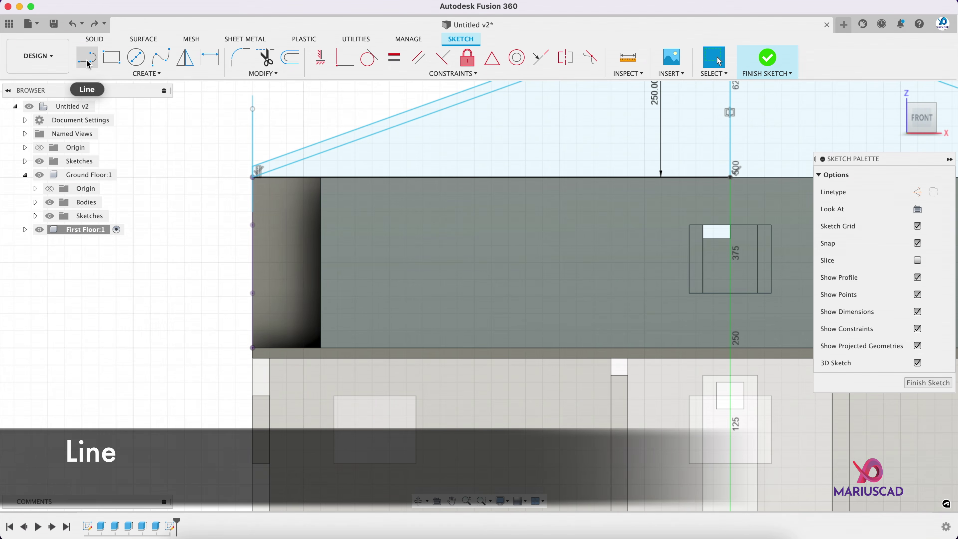
- Draw a short sloping line from the first-floor wall's lower left corner up to the front wall's inner vertical edge
{"action": "left_click", "coordinate": [87, 63]}
{"action": "left_click", "coordinate": [252, 347]}
{"action": "left_click", "coordinate": [321, 322]}
{"action": "key", "text": "Escape"}
- Draw a vertical line upward from the left end of the base slab to above the first-floor level
{"action": "scroll", "coordinate": [177, 330], "scroll_direction": "down", "scroll_amount": 3}
{"action": "middle_click_drag", "start_coordinate": [177, 329], "coordinate": [264, 204]}
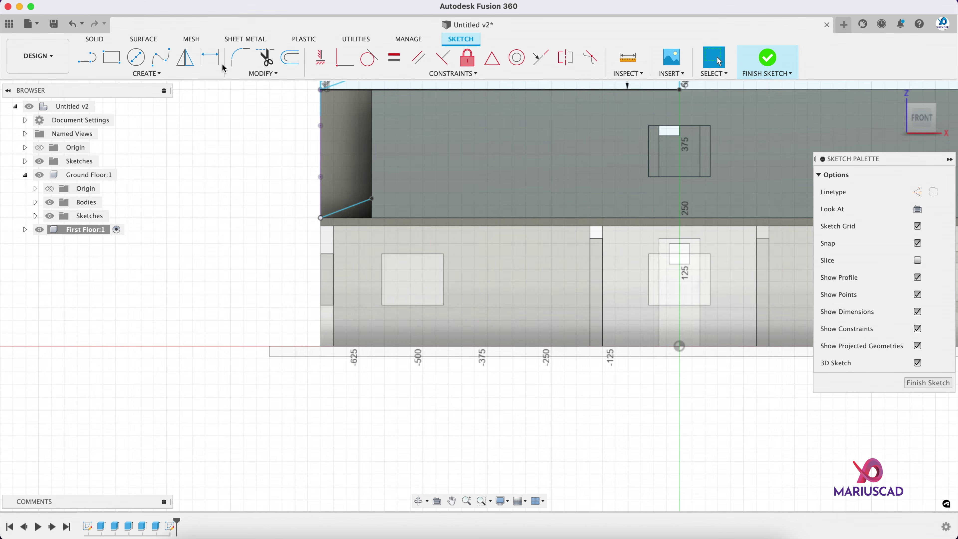
{"action": "left_click", "coordinate": [88, 62]}
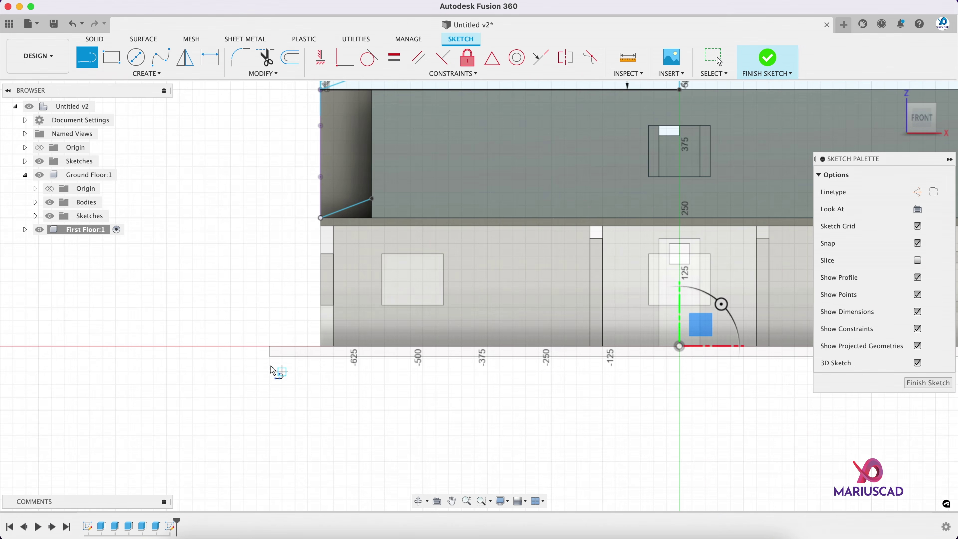
{"action": "left_click", "coordinate": [269, 346]}
{"action": "left_click", "coordinate": [269, 180]}
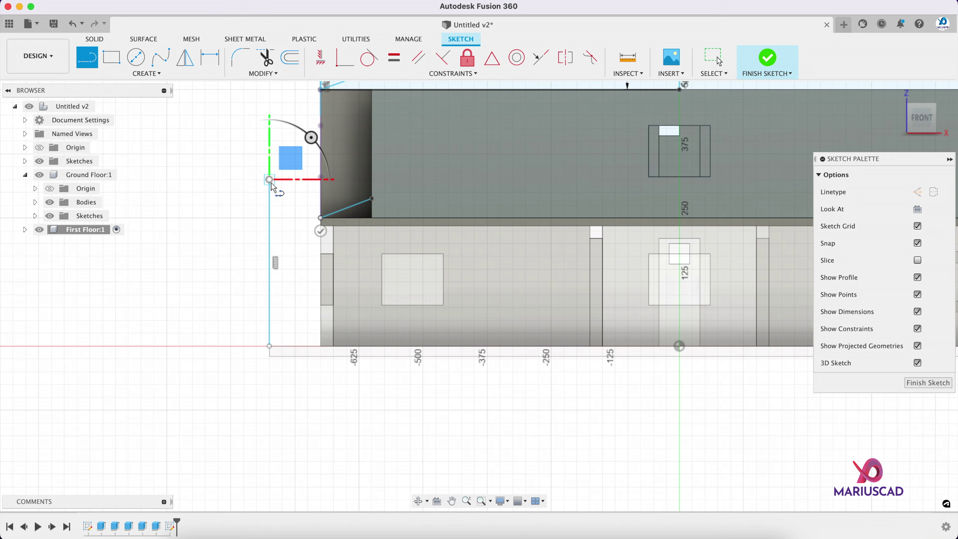
{"action": "key", "text": "Escape"}
{"action": "scroll", "coordinate": [284, 206], "scroll_direction": "up", "scroll_amount": 3}
- Extend the short sloping line outward to the vertical line left of the house
{"action": "left_click", "coordinate": [263, 73]}
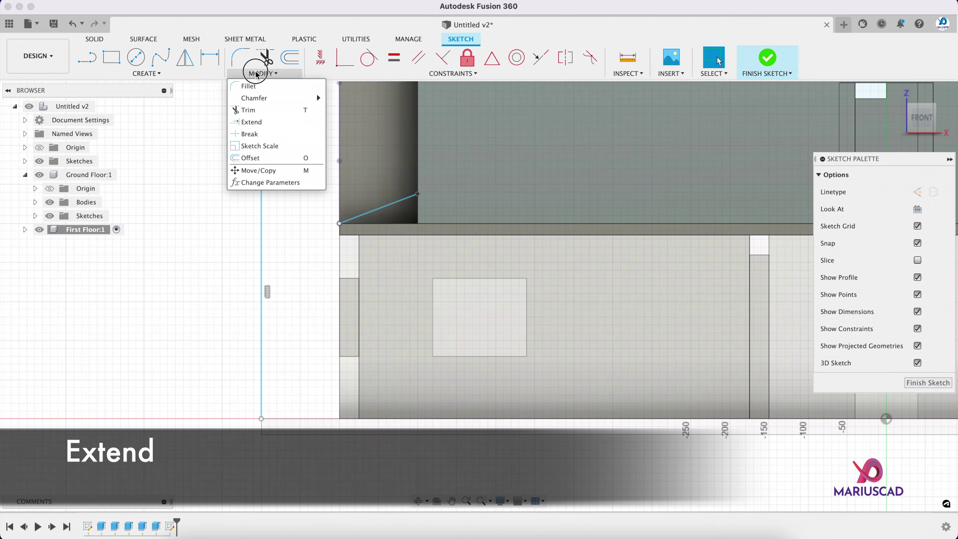
{"action": "left_click", "coordinate": [273, 128]}
{"action": "left_click", "coordinate": [349, 218]}
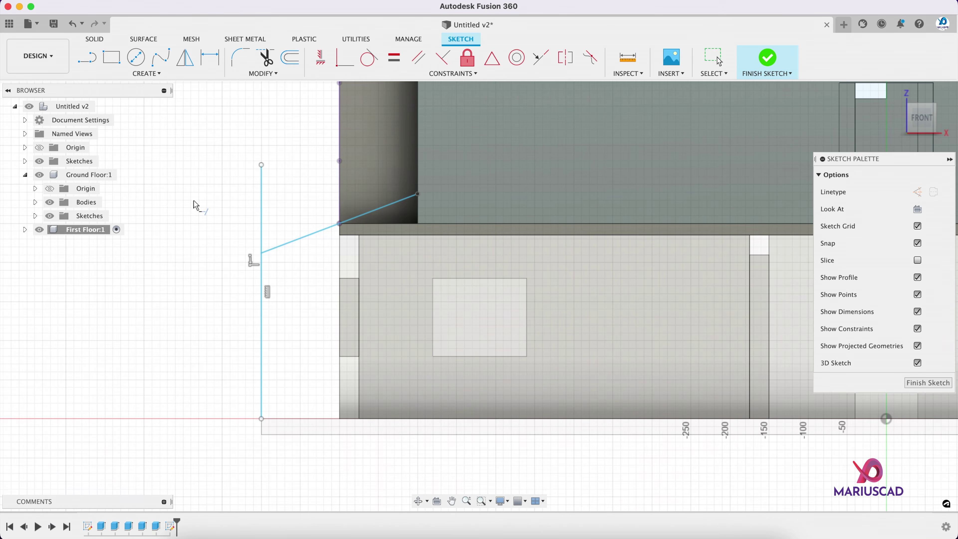
{"action": "key", "text": "Escape"}
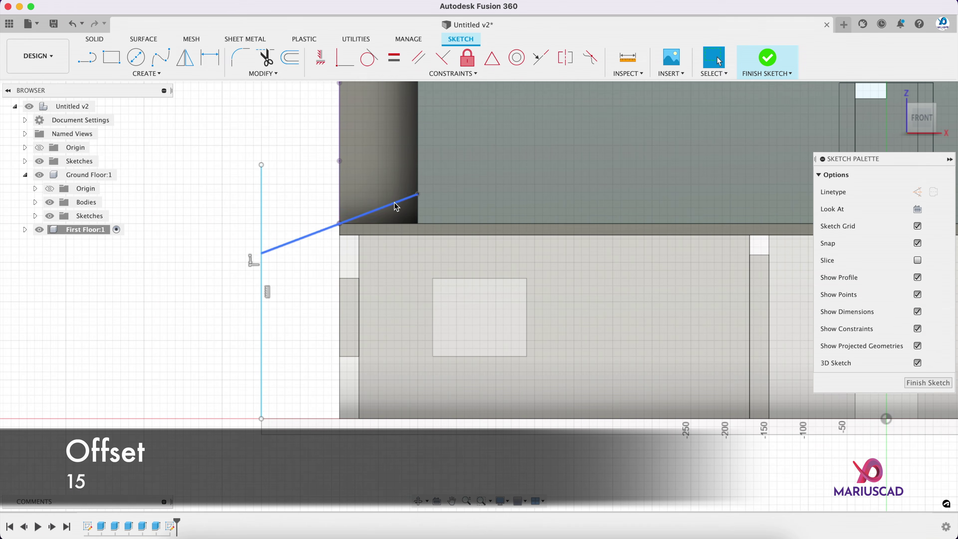
- Offset the short sloping line 15 cm downward
{"action": "left_click", "coordinate": [290, 57]}
{"action": "left_click_drag", "start_coordinate": [396, 204], "coordinate": [424, 217]}
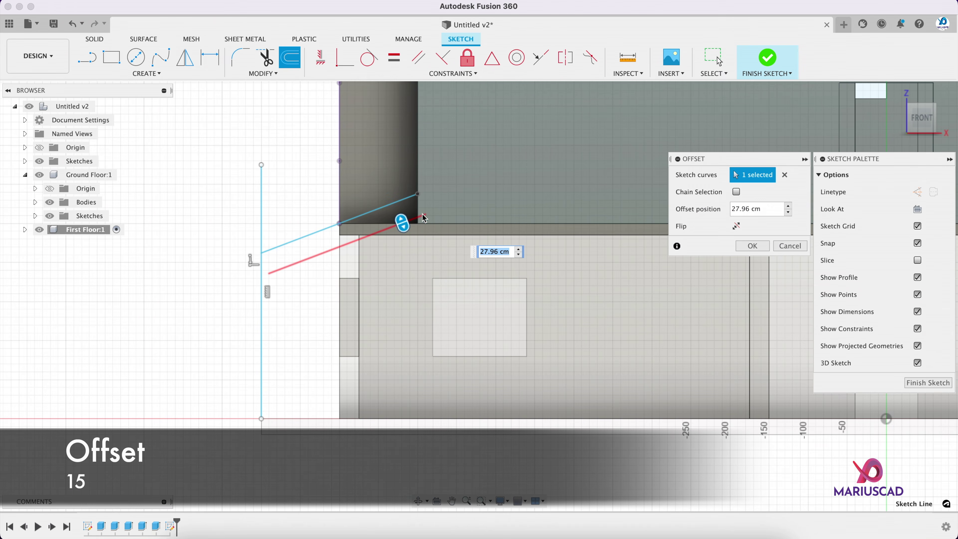
{"action": "type", "text": "15"}
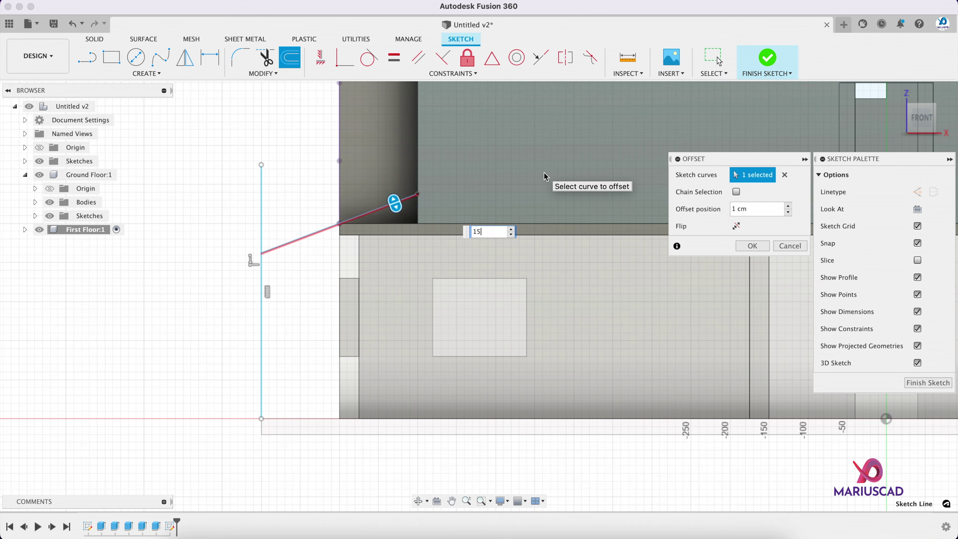
{"action": "key", "text": "Return"}
- Draw a short vertical line between the two sloping lines along the front wall's inner edge
{"action": "scroll", "coordinate": [368, 209], "scroll_direction": "up", "scroll_amount": 3}
{"action": "left_click", "coordinate": [87, 58]}
{"action": "scroll", "coordinate": [460, 204], "scroll_direction": "up", "scroll_amount": 3}
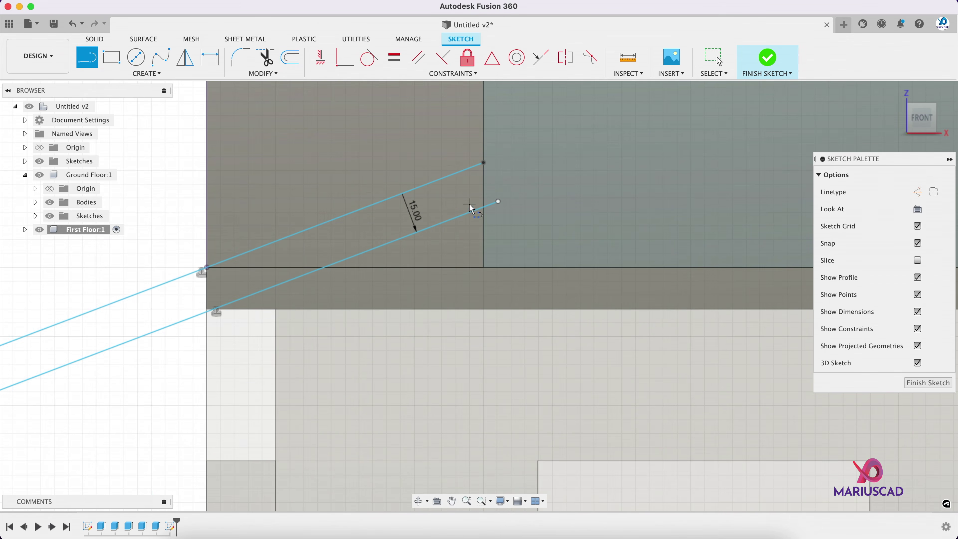
{"action": "left_click", "coordinate": [484, 163]}
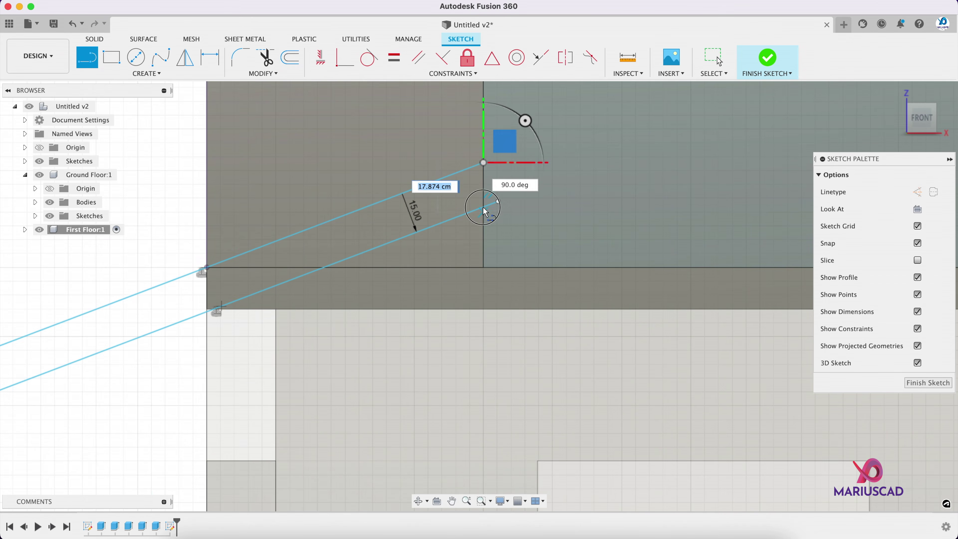
{"action": "left_click", "coordinate": [484, 212]}
- Extend the lower sloping line outward to the vertical line at the eave
{"action": "middle_click_drag", "start_coordinate": [160, 337], "coordinate": [337, 233]}
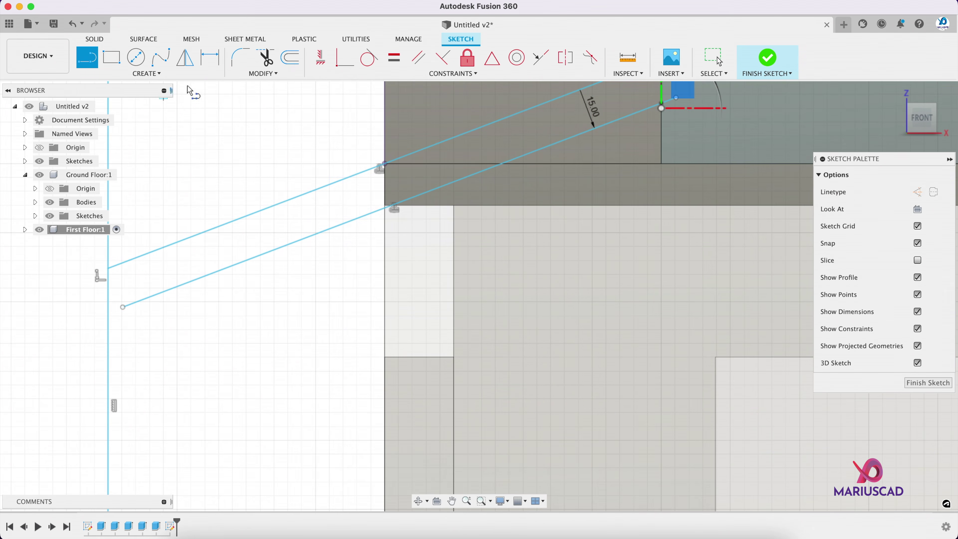
{"action": "left_click", "coordinate": [255, 74]}
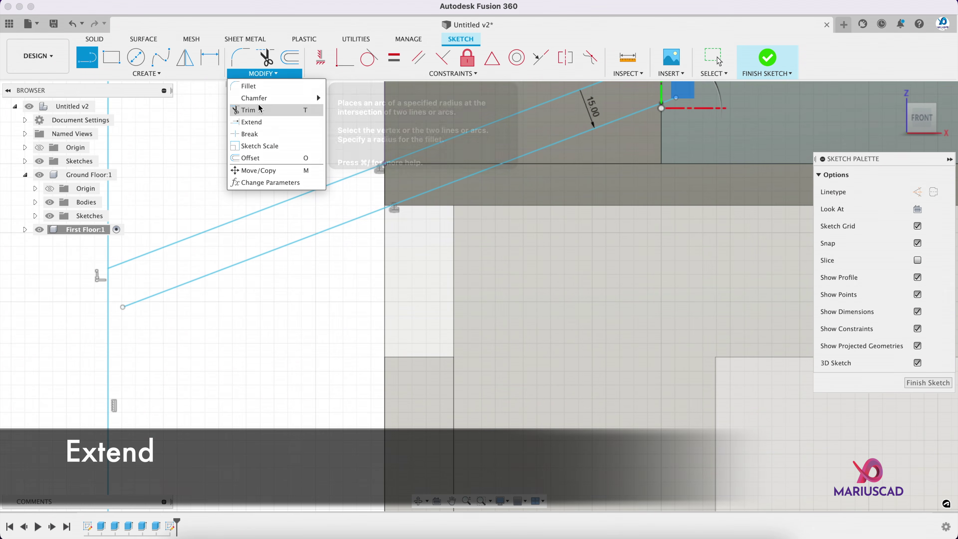
{"action": "left_click", "coordinate": [251, 122]}
{"action": "left_click", "coordinate": [140, 306]}
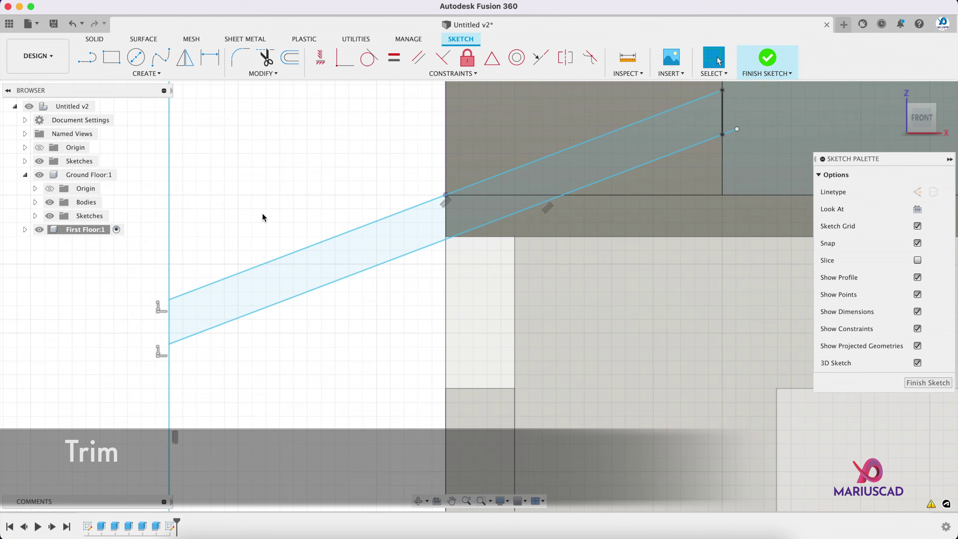
- Trim the eave's vertical line above and below the small roof profile, and the lower sloping line's overhang at the wall
{"action": "scroll", "coordinate": [262, 214], "scroll_direction": "down", "scroll_amount": 2}
{"action": "key", "text": "t"}
{"action": "left_click", "coordinate": [192, 193]}
{"action": "left_click", "coordinate": [192, 379]}
{"action": "scroll", "coordinate": [206, 363], "scroll_direction": "down", "scroll_amount": 2}
{"action": "scroll", "coordinate": [205, 363], "scroll_direction": "down", "scroll_amount": 2}
{"action": "middle_click_drag", "start_coordinate": [227, 354], "coordinate": [206, 328]}
{"action": "scroll", "coordinate": [433, 194], "scroll_direction": "up", "scroll_amount": 6}
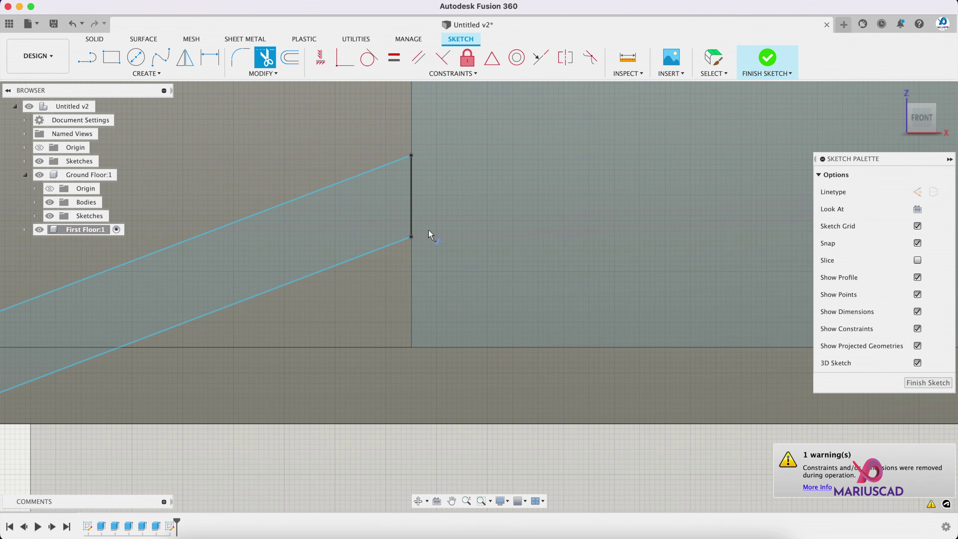
- Draw lines from the lower sloping line's inner end down to the floor and along it to the slope, then finish the sketch
{"action": "scroll", "coordinate": [431, 235], "scroll_direction": "down", "scroll_amount": 5}
{"action": "key", "text": "l"}
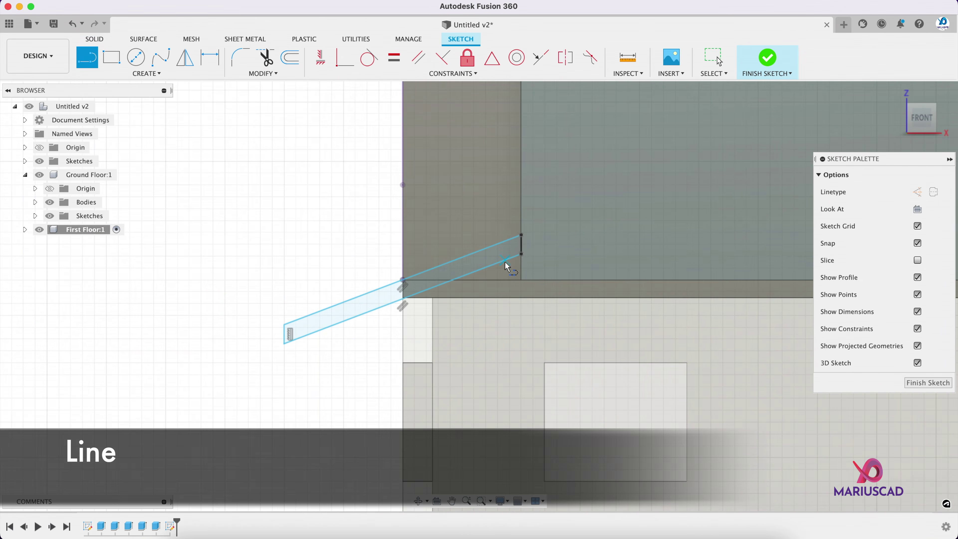
{"action": "scroll", "coordinate": [509, 262], "scroll_direction": "up", "scroll_amount": 3}
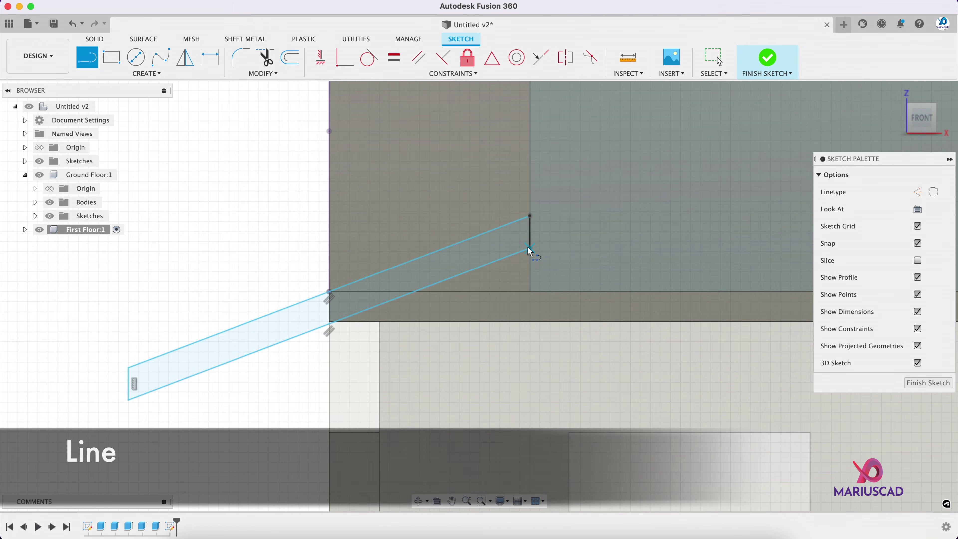
{"action": "left_click", "coordinate": [521, 254]}
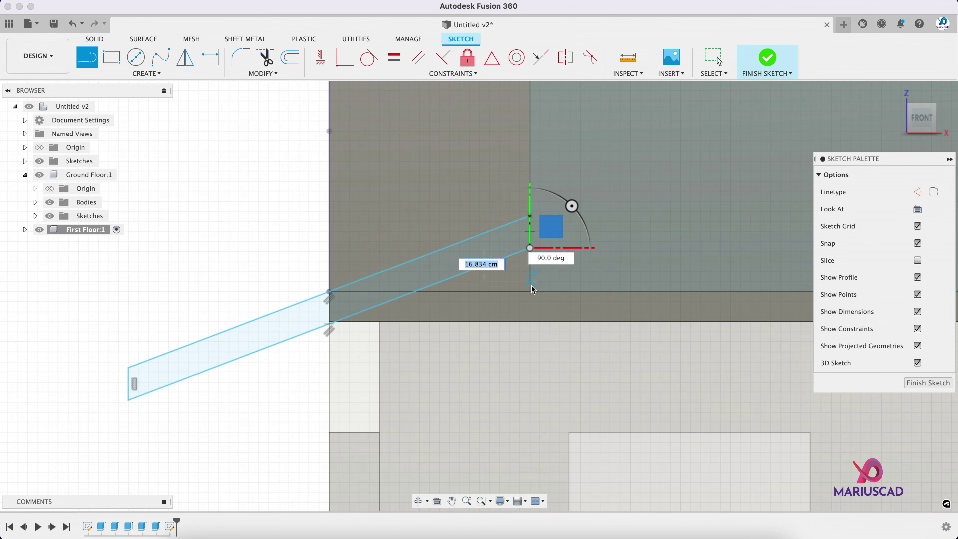
{"action": "left_click", "coordinate": [458, 300]}
{"action": "left_click", "coordinate": [415, 291]}
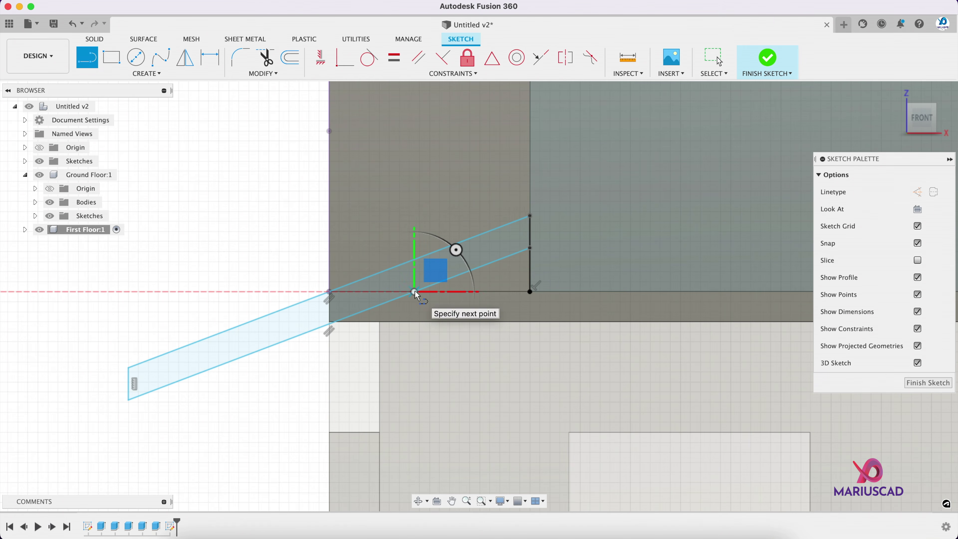
{"action": "left_click", "coordinate": [530, 292]}
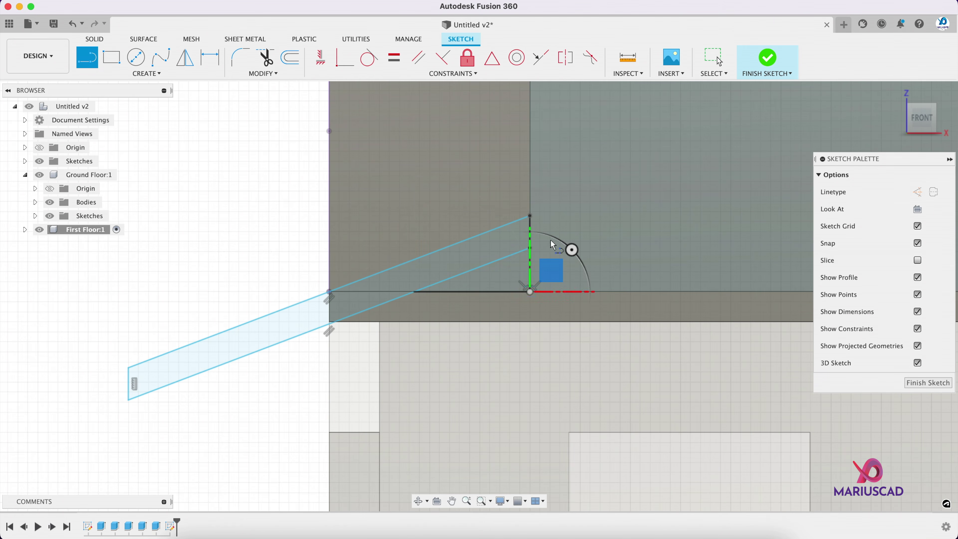
{"action": "key", "text": "Escape"}
{"action": "scroll", "coordinate": [606, 169], "scroll_direction": "down", "scroll_amount": 5}
{"action": "left_click", "coordinate": [775, 59]}
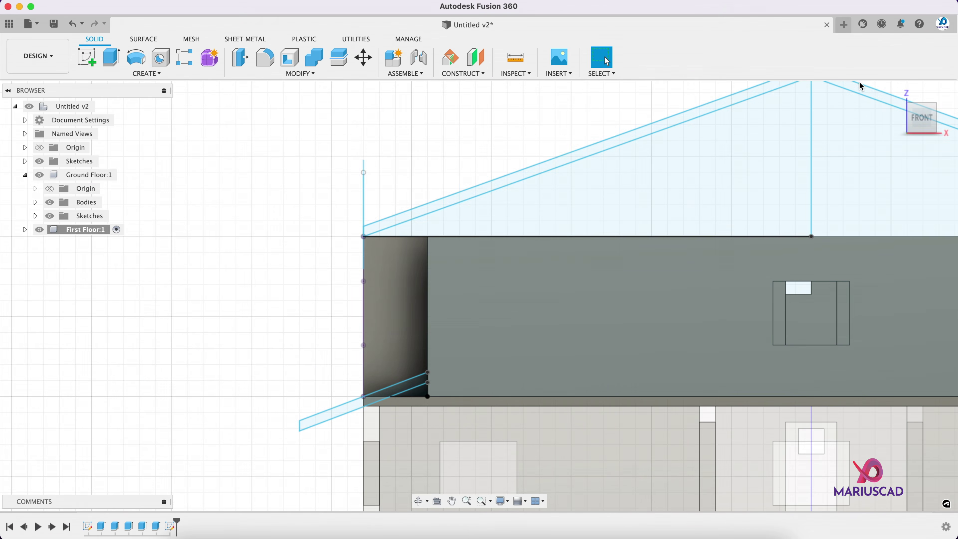
- Extrude the main pitched roof profile by -1400 cm as a new body across the house
{"action": "left_click", "coordinate": [895, 92]}
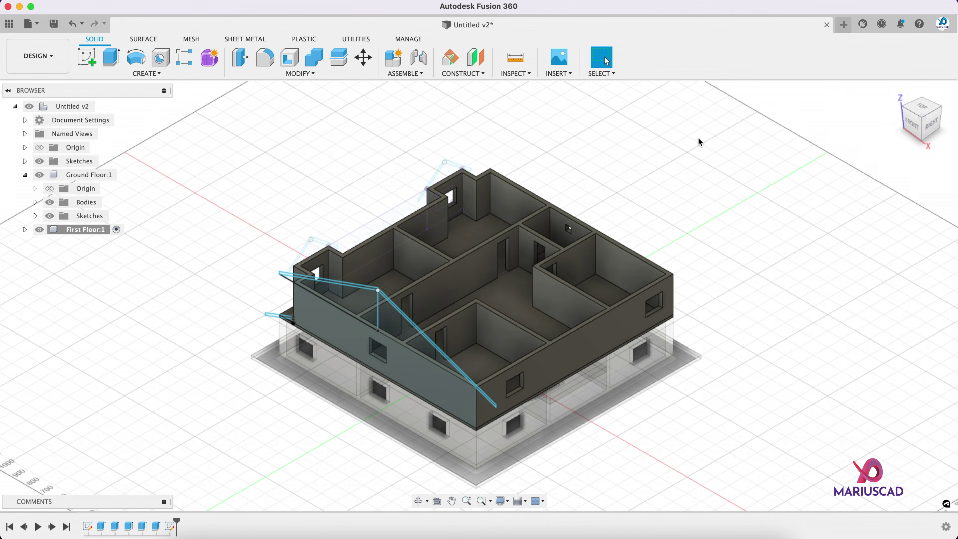
{"action": "scroll", "coordinate": [420, 332], "scroll_direction": "up", "scroll_amount": 5}
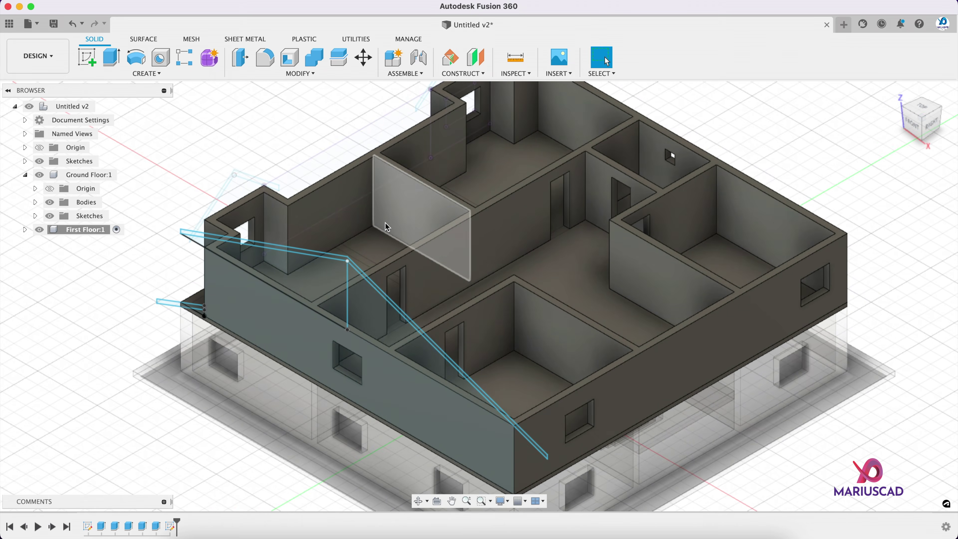
{"action": "key", "text": "e"}
{"action": "left_click", "coordinate": [333, 260]}
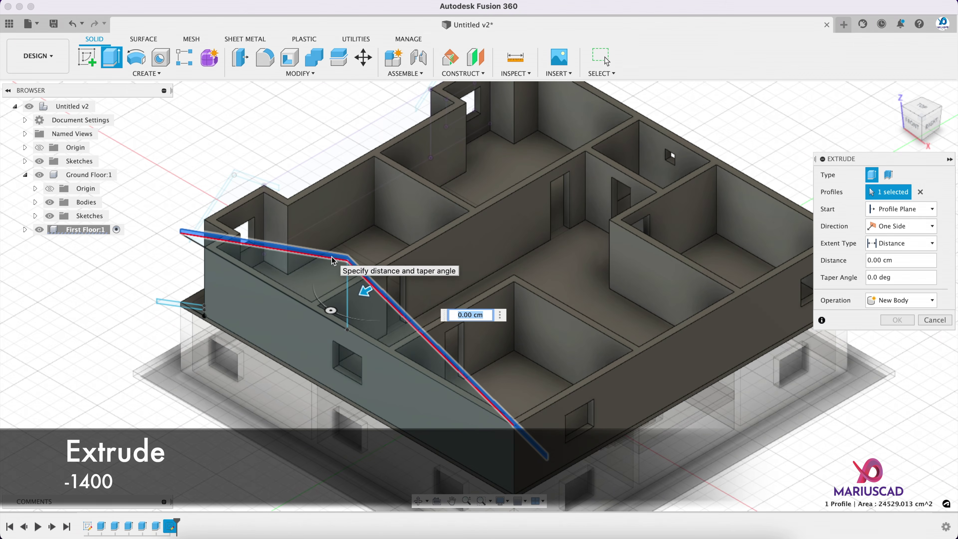
{"action": "type", "text": "-"}
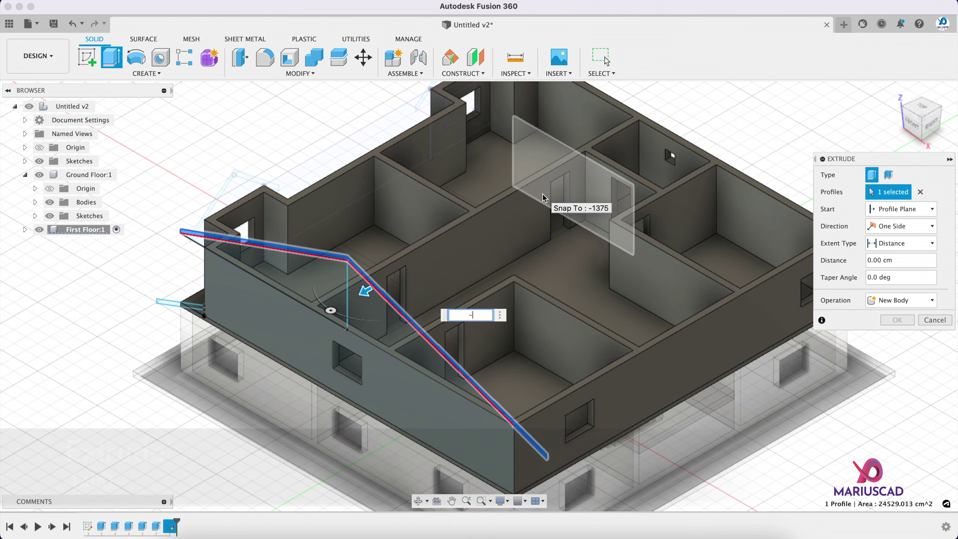
{"action": "type", "text": "1400"}
{"action": "key", "text": "Return"}
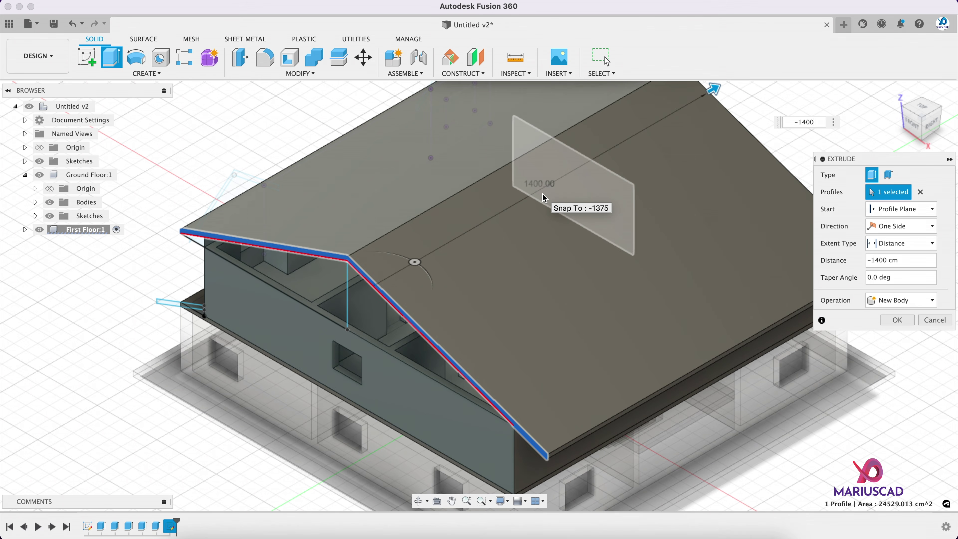
{"action": "key", "text": "Return"}
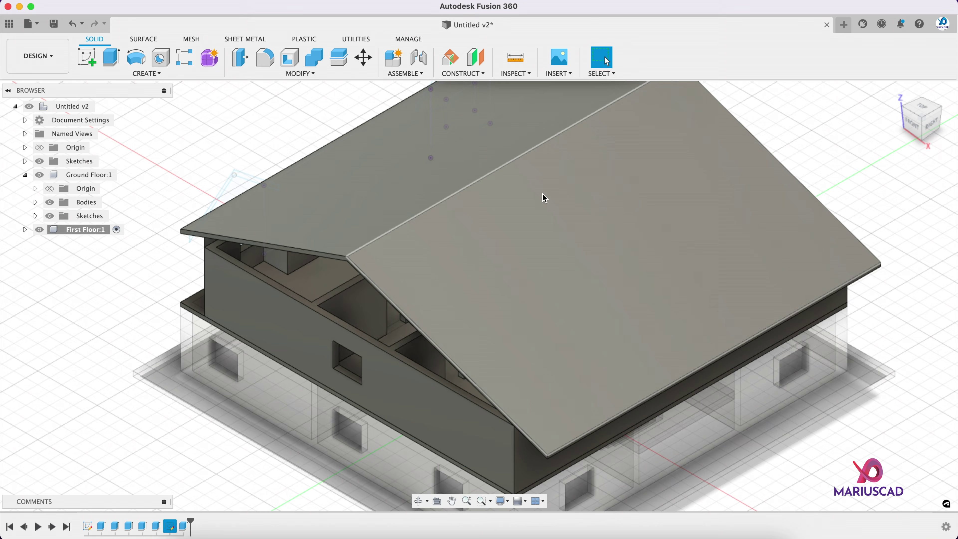
- Review the main roof extrusion's settings and accept them
{"action": "middle_click_drag", "start_coordinate": [534, 252], "coordinate": [606, 230], "text": "shift"}
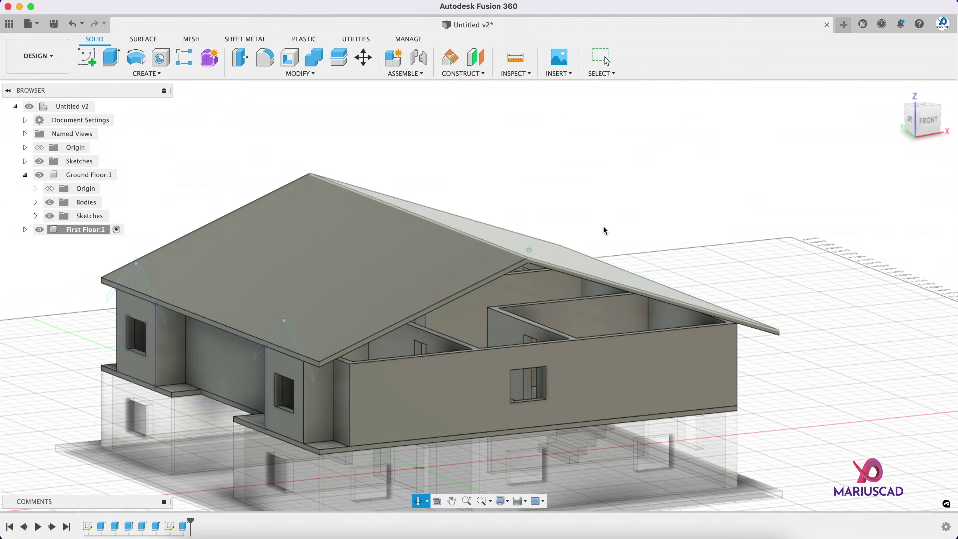
{"action": "double_click", "coordinate": [189, 529]}
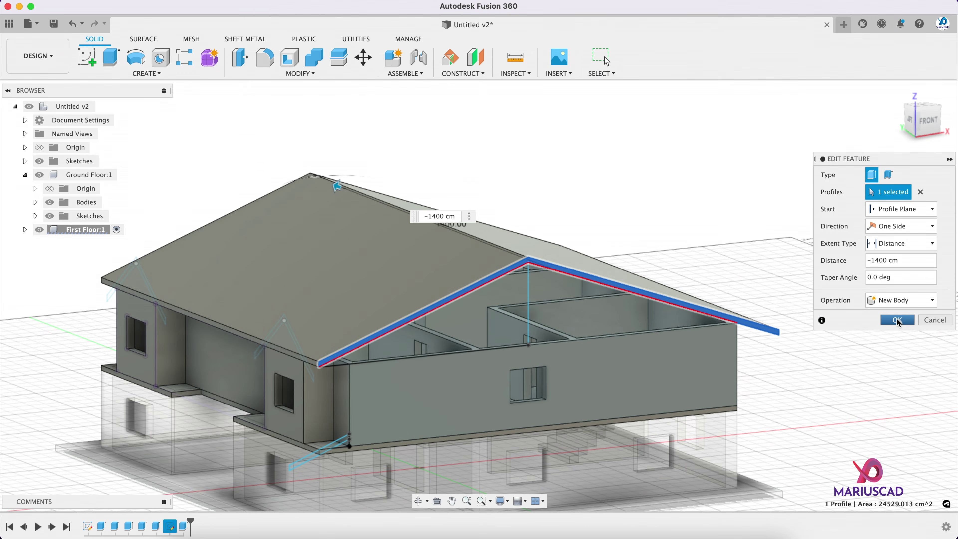
{"action": "left_click", "coordinate": [897, 320]}
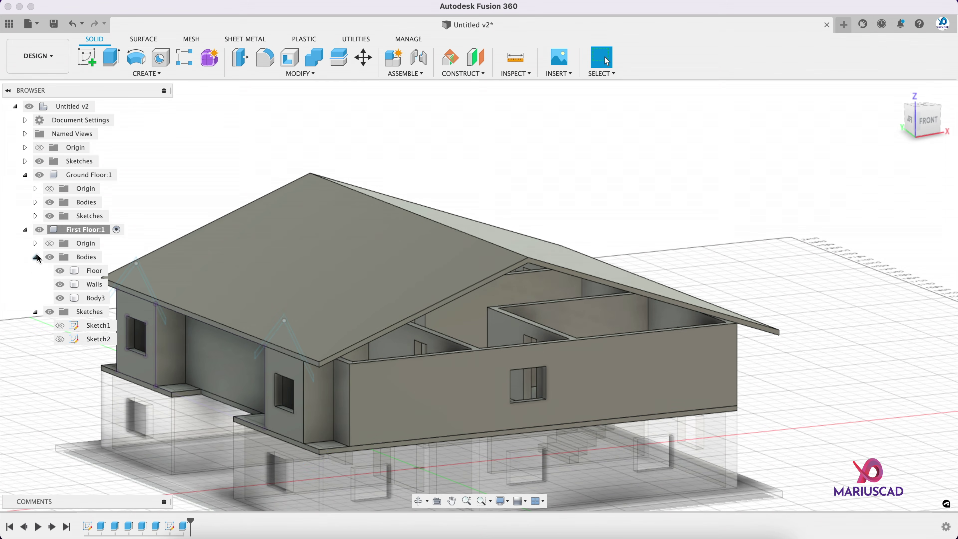
- Rename the new roof body in the First Floor component as Roof 1
{"action": "left_click", "coordinate": [96, 298]}
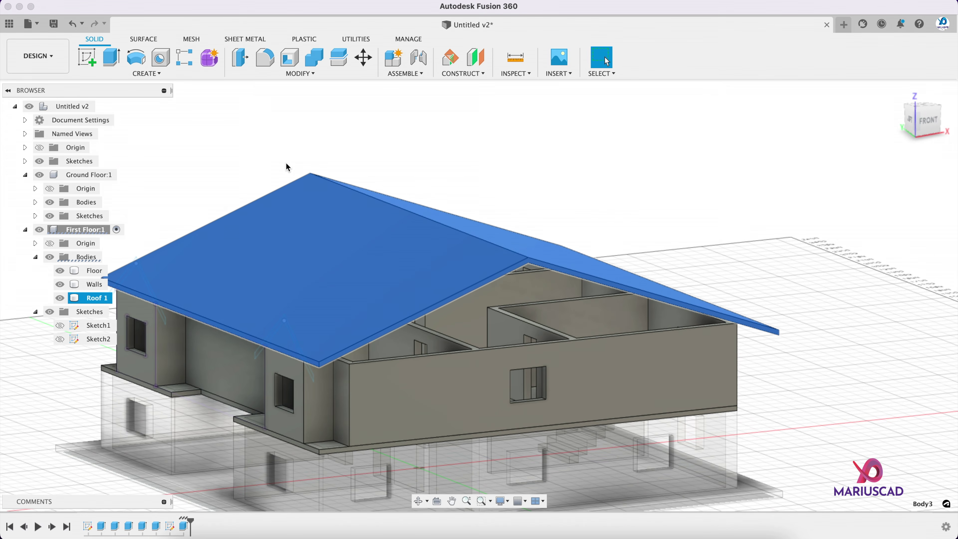
{"action": "left_click", "coordinate": [285, 163]}
- Extrude the top face of the first-floor walls up to the underside of Roof 1 as a new body
{"action": "middle_click_drag", "start_coordinate": [797, 256], "coordinate": [732, 247], "text": "shift"}
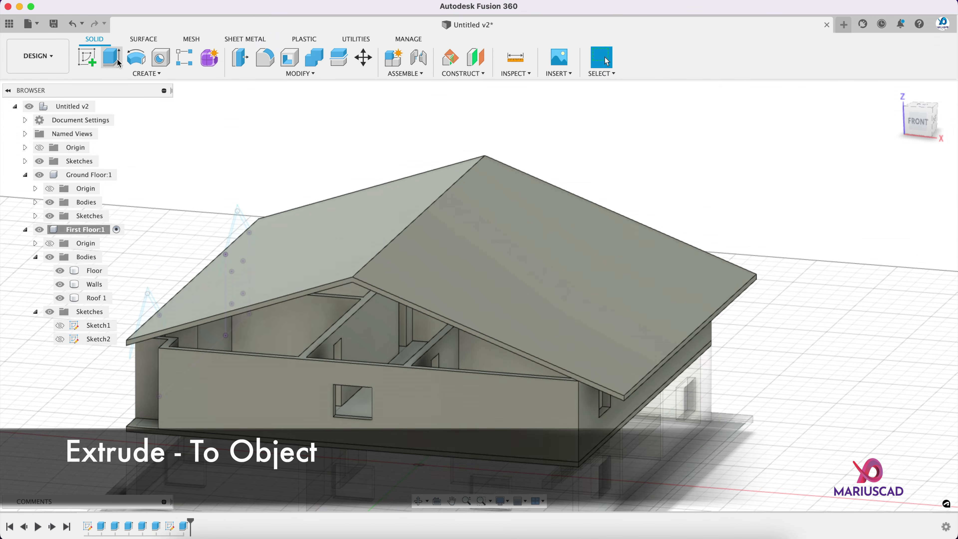
{"action": "left_click", "coordinate": [107, 64]}
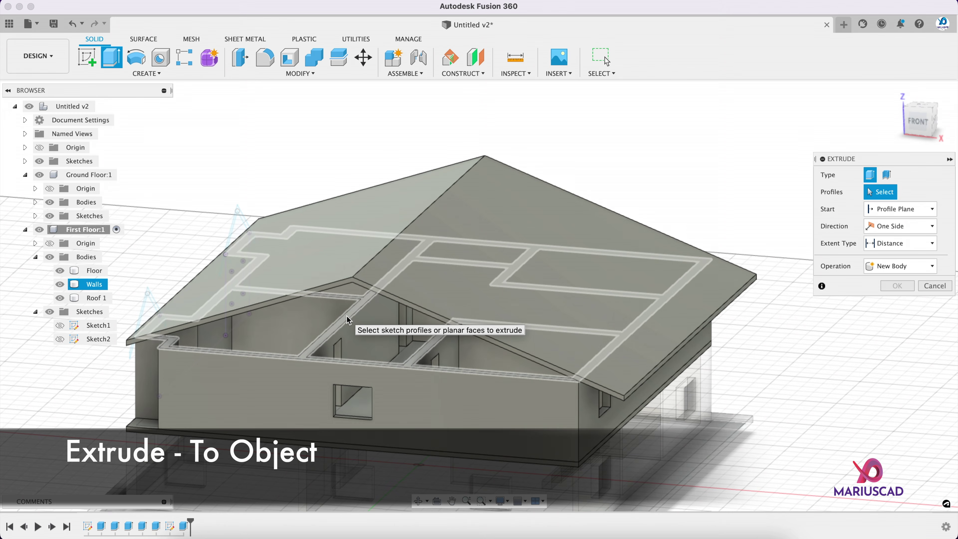
{"action": "left_click", "coordinate": [348, 319]}
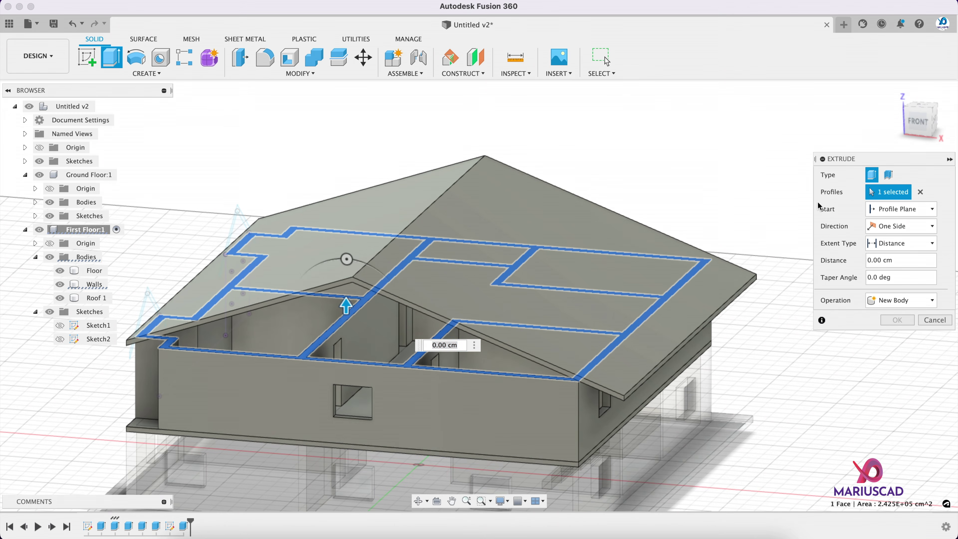
{"action": "left_click", "coordinate": [906, 243]}
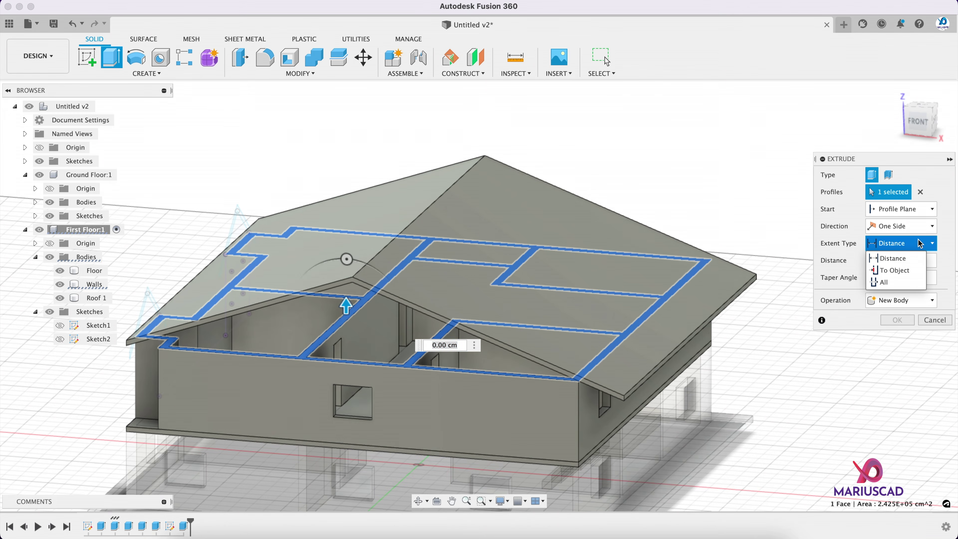
{"action": "left_click", "coordinate": [911, 270]}
{"action": "middle_click_drag", "start_coordinate": [578, 266], "coordinate": [588, 229], "text": "shift"}
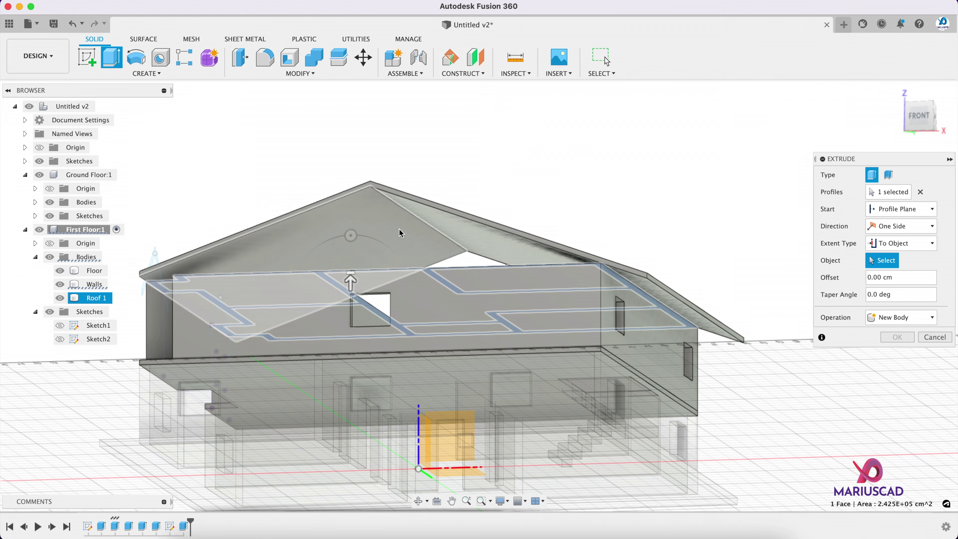
{"action": "left_click", "coordinate": [416, 222]}
{"action": "middle_click_drag", "start_coordinate": [377, 252], "coordinate": [432, 271], "text": "shift"}
{"action": "middle_click_drag", "start_coordinate": [733, 335], "coordinate": [744, 333], "text": "shift"}
{"action": "left_click", "coordinate": [922, 335]}
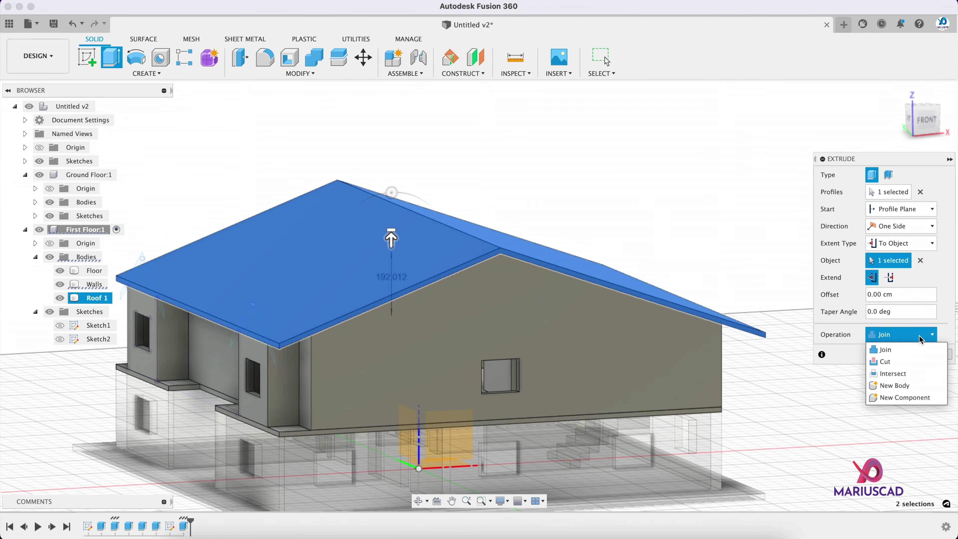
{"action": "left_click", "coordinate": [905, 385]}
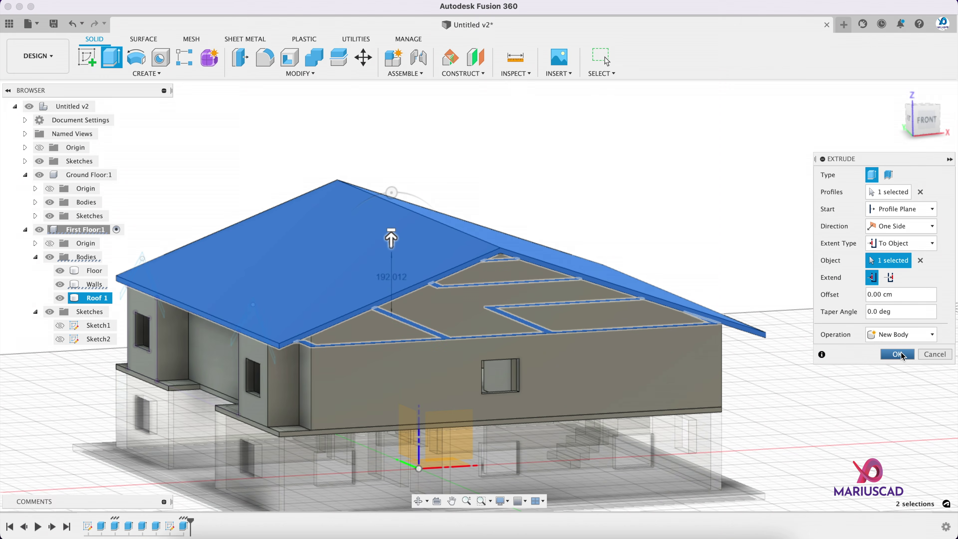
{"action": "left_click", "coordinate": [898, 354]}
- Hide Roof 1 to inspect the walls, rename the new wall body Extension, and show the roof again
{"action": "left_click", "coordinate": [62, 299]}
{"action": "middle_click_drag", "start_coordinate": [530, 249], "coordinate": [469, 261], "text": "shift"}
{"action": "left_click", "coordinate": [91, 312]}
{"action": "middle_click_drag", "start_coordinate": [717, 319], "coordinate": [622, 269], "text": "shift"}
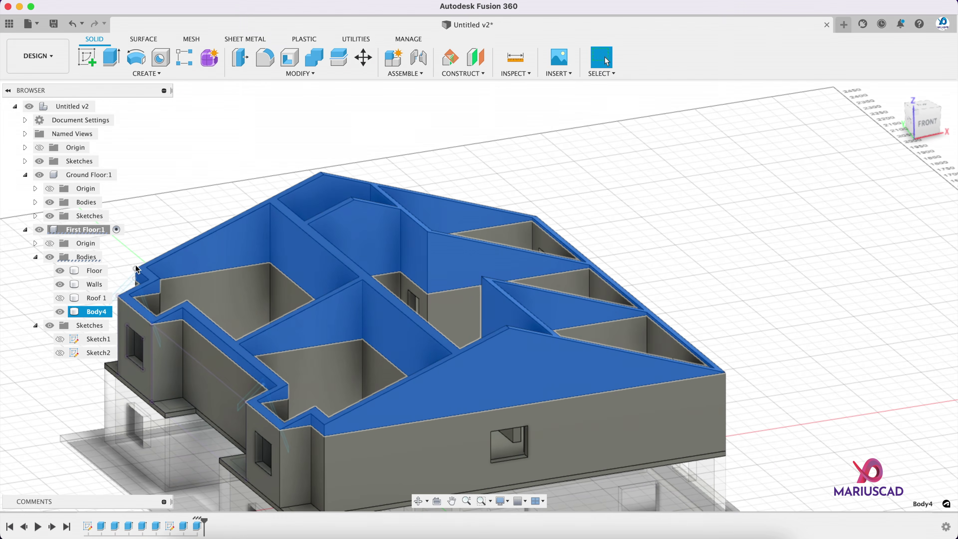
{"action": "double_click", "coordinate": [104, 312]}
{"action": "type", "text": "Extens"}
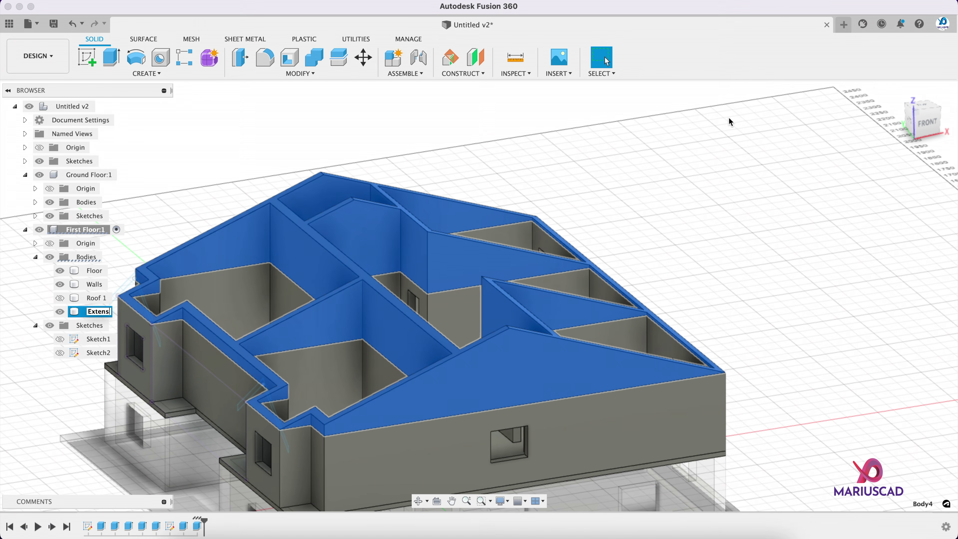
{"action": "key", "text": "Return"}
{"action": "mouse_move", "coordinate": [713, 298]}
{"action": "middle_mouse_down", "text": "shift"}
{"action": "mouse_move", "coordinate": [635, 265]}
{"action": "mouse_move", "coordinate": [738, 278]}
{"action": "mouse_move", "coordinate": [719, 281]}
{"action": "middle_mouse_up", "text": "shift"}
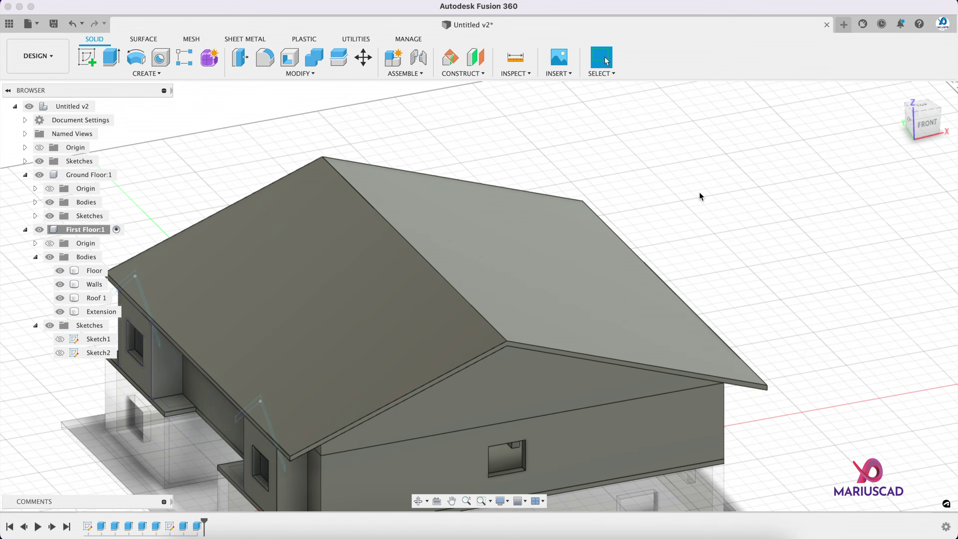
- Show Sketch2 of the First Floor component with the lower roof profile in view
{"action": "middle_click_drag", "start_coordinate": [701, 196], "coordinate": [652, 199], "text": "shift"}
{"action": "left_click", "coordinate": [54, 355]}
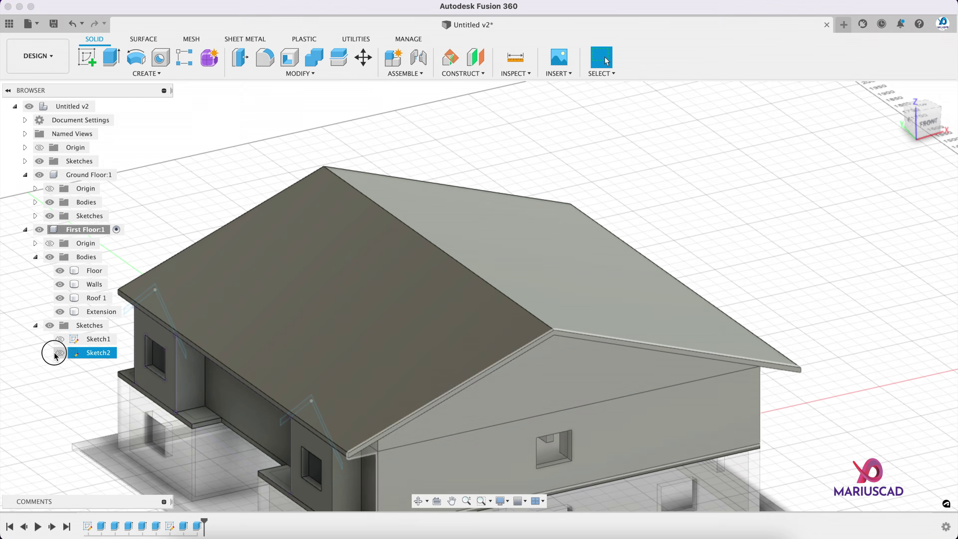
{"action": "middle_click_drag", "start_coordinate": [457, 295], "coordinate": [451, 216]}
{"action": "scroll", "coordinate": [358, 346], "scroll_direction": "up", "scroll_amount": 3}
{"action": "mouse_move", "coordinate": [398, 360]}
{"action": "middle_mouse_down", "text": "shift"}
{"action": "mouse_move", "coordinate": [377, 334]}
{"action": "mouse_move", "coordinate": [388, 332]}
{"action": "middle_mouse_up", "text": "shift"}
- Extrude the two lower sloping roof profiles at floor level by -1400 cm as a new body
{"action": "left_click", "coordinate": [117, 65]}
{"action": "middle_click_drag", "start_coordinate": [380, 399], "coordinate": [359, 287]}
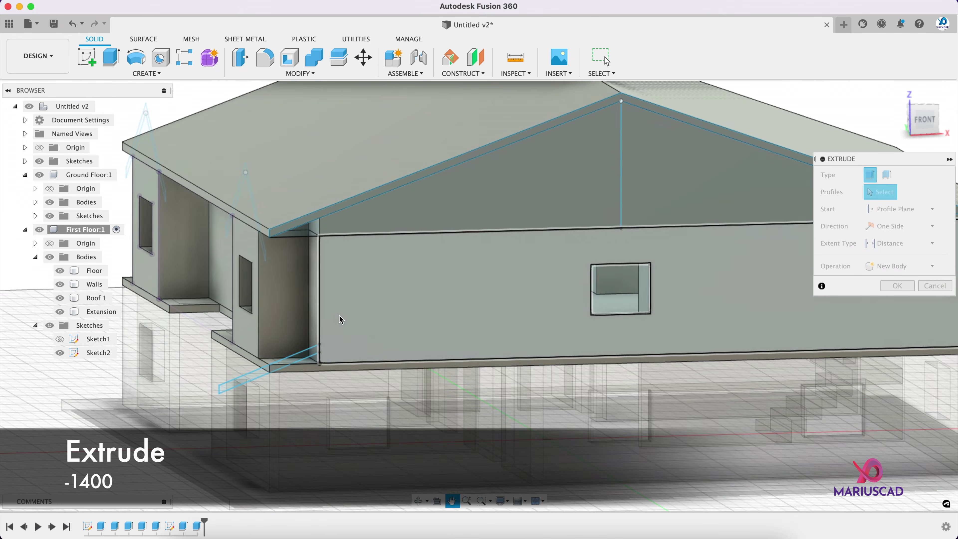
{"action": "left_click", "coordinate": [288, 363]}
{"action": "scroll", "coordinate": [326, 363], "scroll_direction": "up", "scroll_amount": 4}
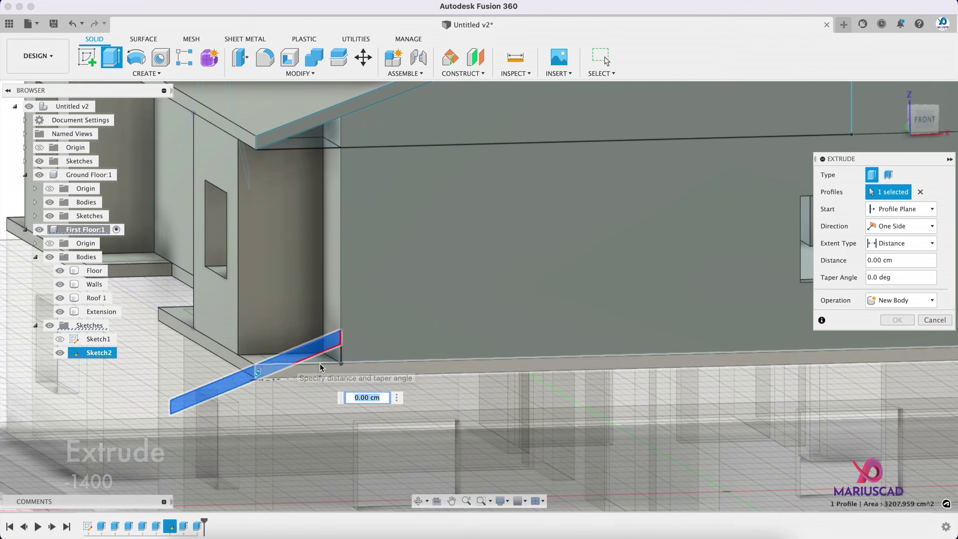
{"action": "scroll", "coordinate": [325, 362], "scroll_direction": "down", "scroll_amount": 3}
{"action": "middle_click_drag", "start_coordinate": [284, 374], "coordinate": [417, 407], "text": "shift"}
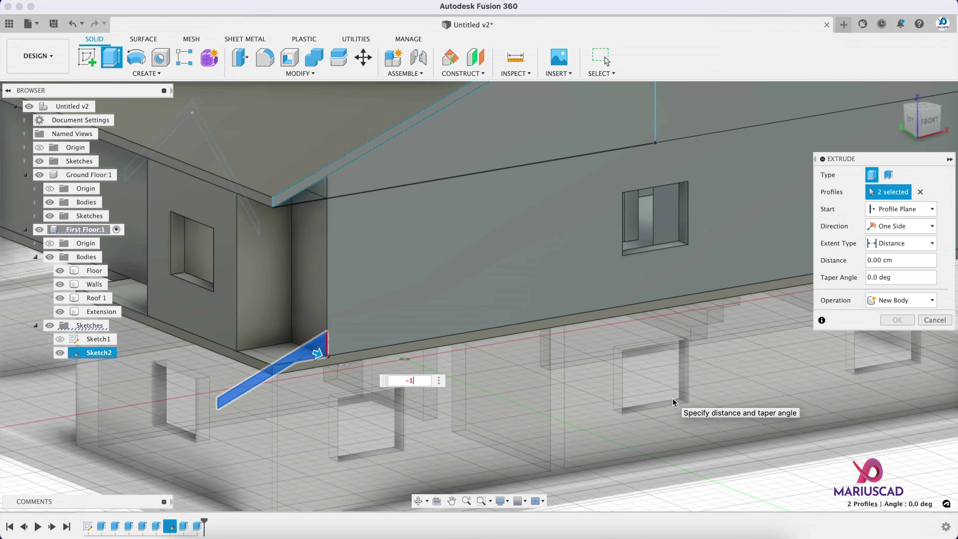
{"action": "key", "text": "Return"}
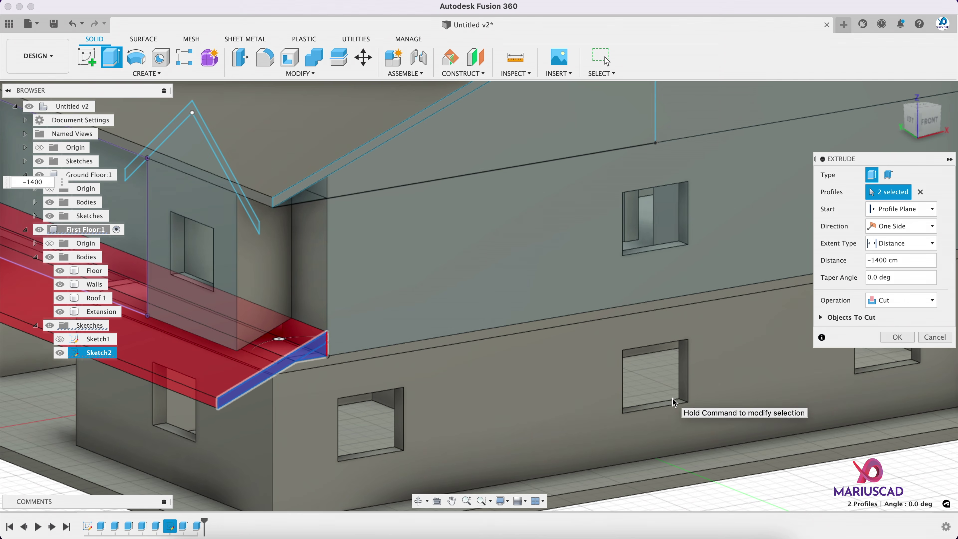
{"action": "left_click", "coordinate": [901, 300]}
{"action": "left_click", "coordinate": [882, 349]}
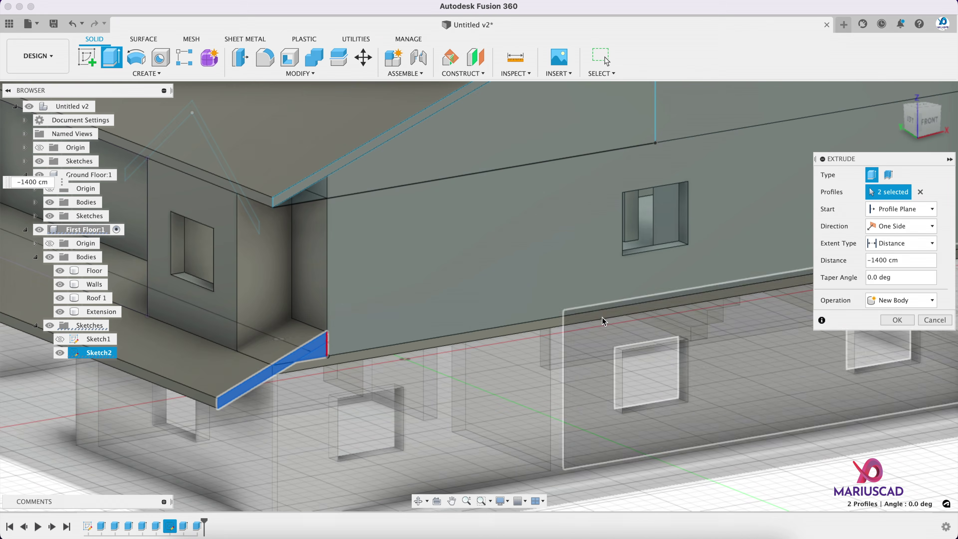
{"action": "middle_click_drag", "start_coordinate": [422, 295], "coordinate": [716, 303], "text": "shift"}
{"action": "left_click", "coordinate": [900, 321]}
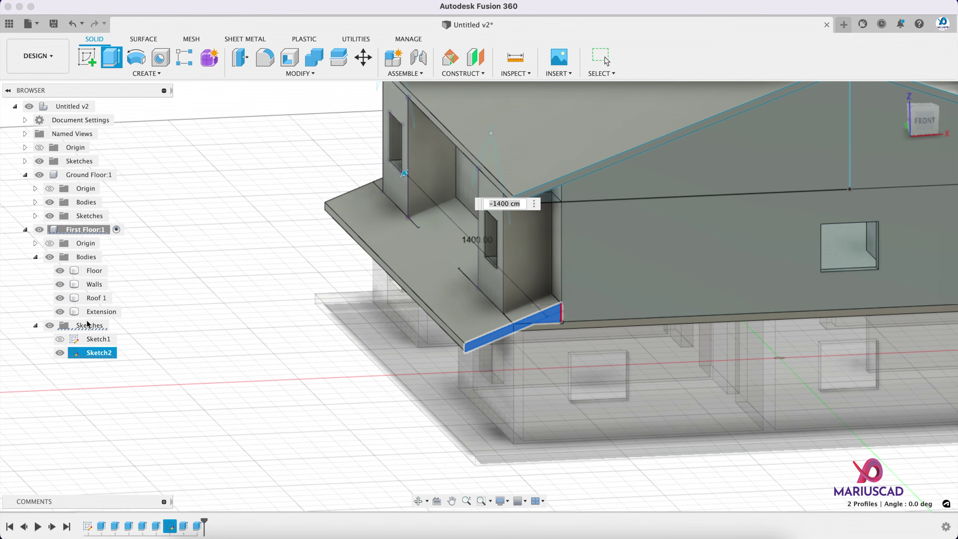
- Rename the new lower roof body in the First Floor component as Roof 2
{"action": "left_click", "coordinate": [92, 325]}
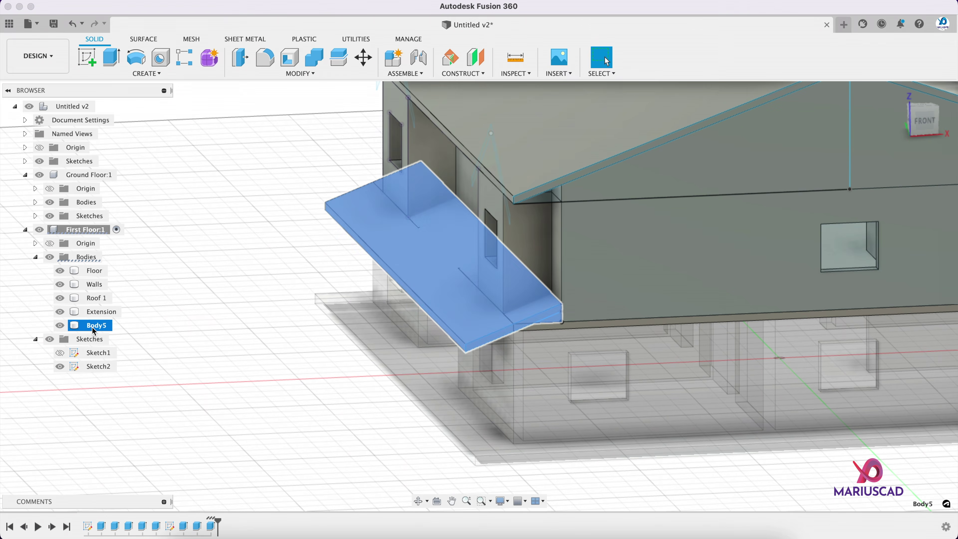
{"action": "type", "text": "Roof 2"}
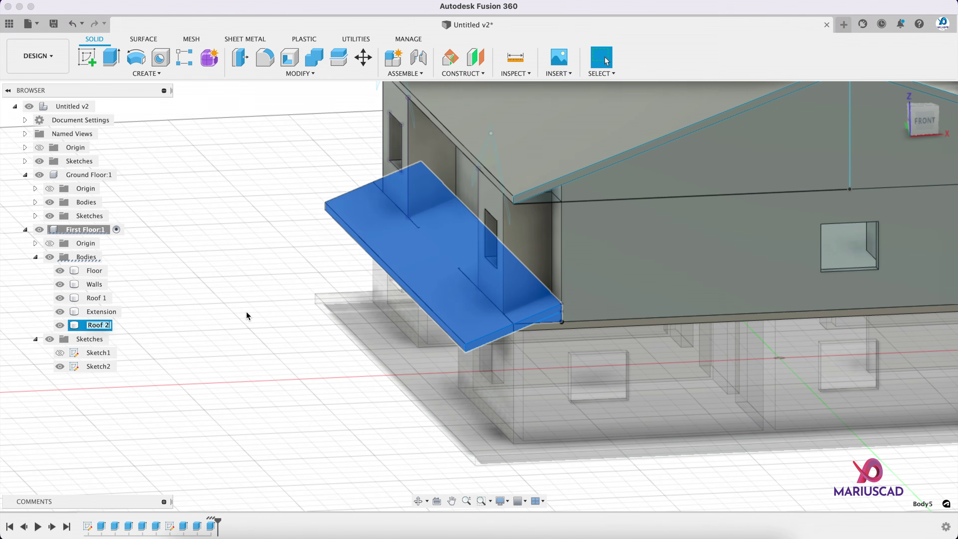
{"action": "key", "text": "Return"}
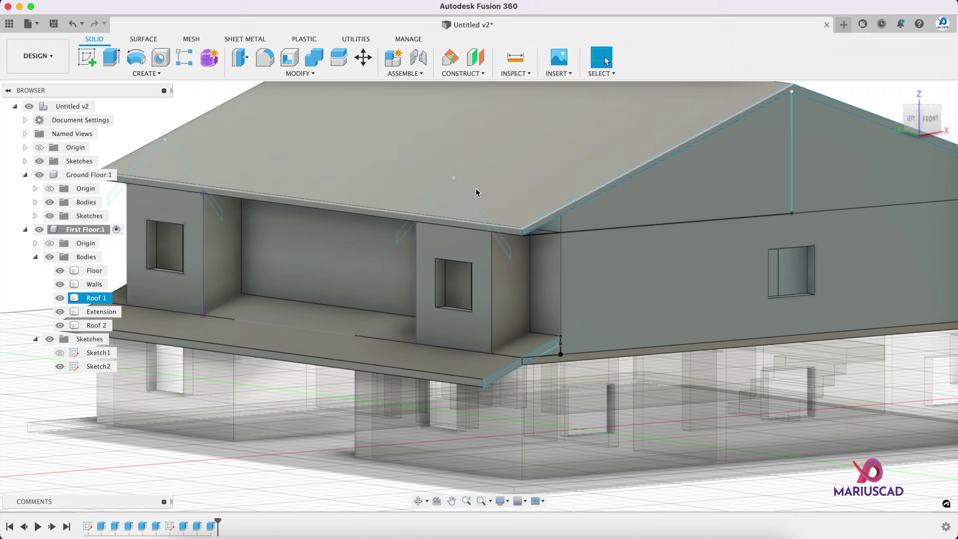
- Extrude both small gable roof profiles above the projecting window walls by 30 cm as new bodies
{"action": "left_click", "coordinate": [116, 65]}
{"action": "scroll", "coordinate": [474, 207], "scroll_direction": "up", "scroll_amount": 4}
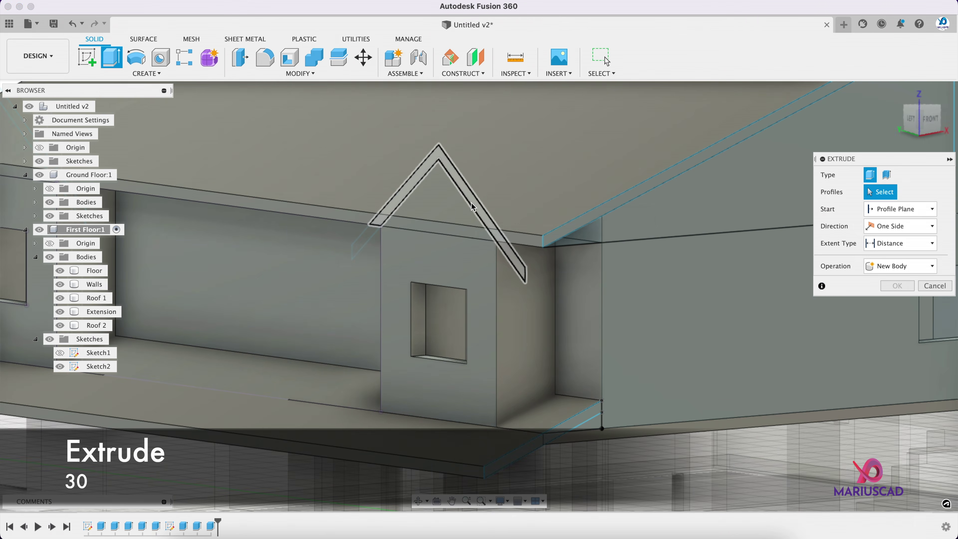
{"action": "left_click", "coordinate": [474, 207]}
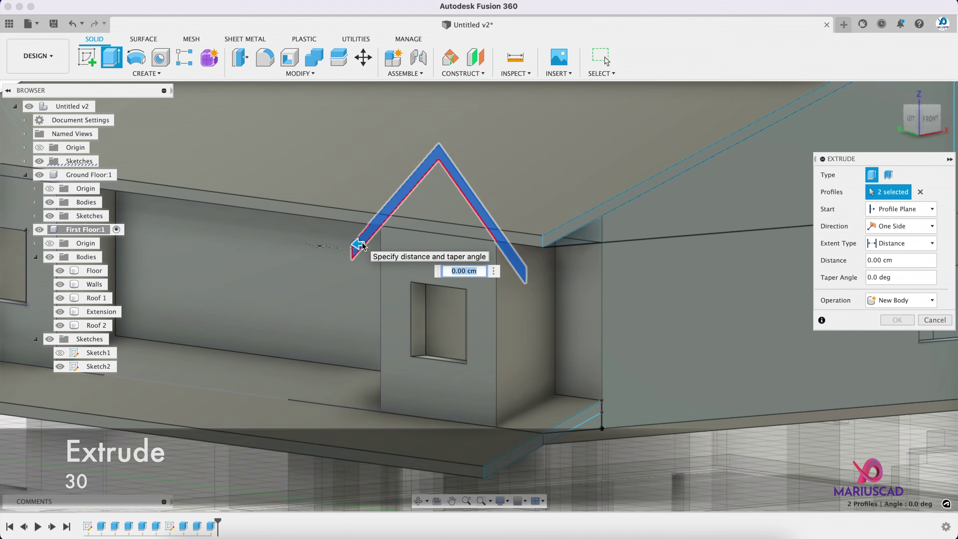
{"action": "scroll", "coordinate": [358, 248], "scroll_direction": "down", "scroll_amount": 3}
{"action": "middle_click_drag", "start_coordinate": [279, 273], "coordinate": [450, 323]}
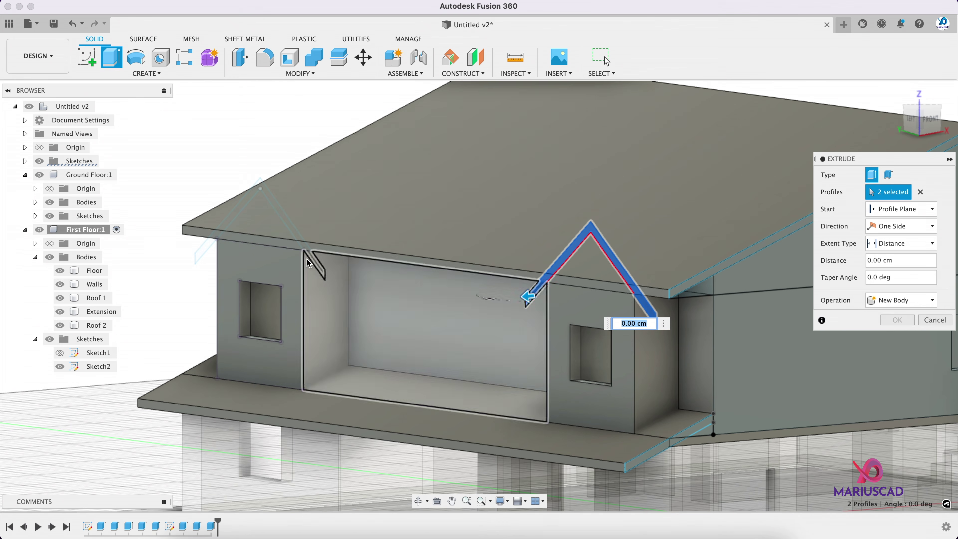
{"action": "left_click", "coordinate": [316, 263]}
{"action": "left_click", "coordinate": [296, 231]}
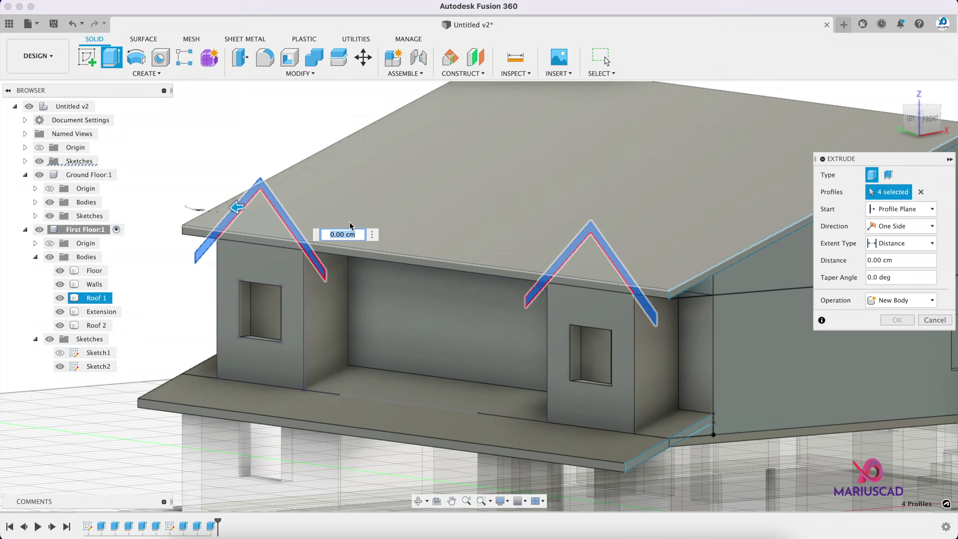
{"action": "middle_click_drag", "start_coordinate": [479, 205], "coordinate": [468, 214], "text": "shift"}
{"action": "key", "text": "Return"}
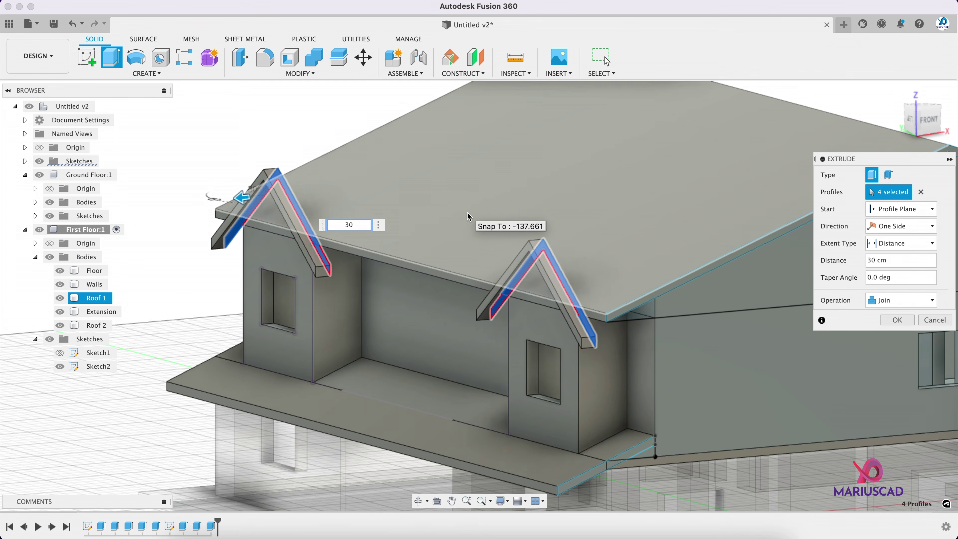
{"action": "left_click", "coordinate": [917, 300]}
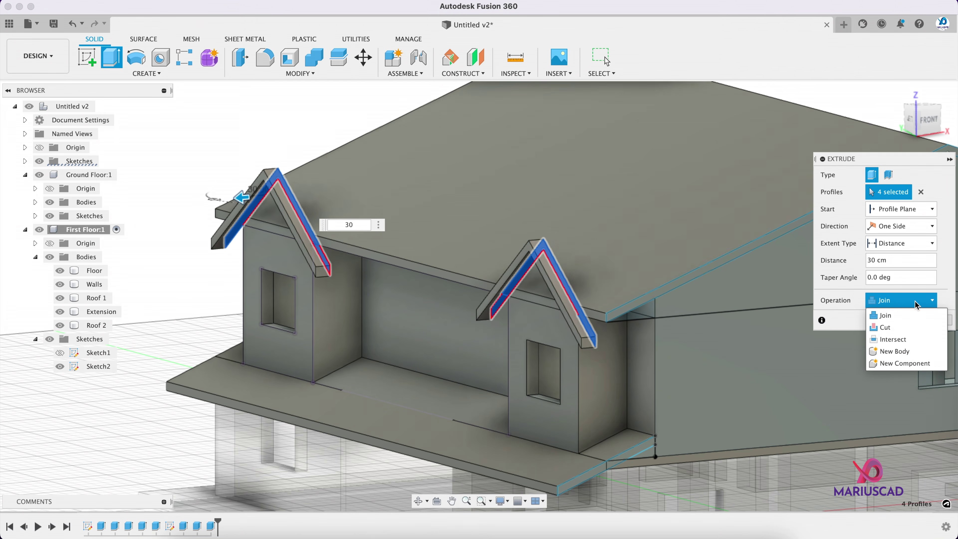
{"action": "left_click", "coordinate": [916, 355]}
{"action": "left_click", "coordinate": [897, 323]}
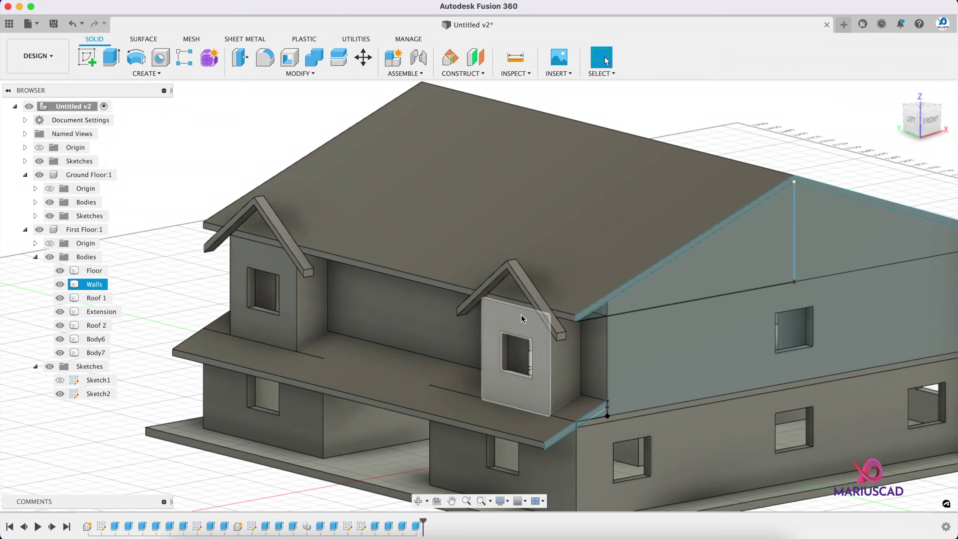
- Create a sketch on the rear face of the small gable roof nearest the main roof's gable end
{"action": "middle_click_drag", "start_coordinate": [634, 242], "coordinate": [537, 241], "text": "shift"}
{"action": "scroll", "coordinate": [300, 227], "scroll_direction": "up", "scroll_amount": 5}
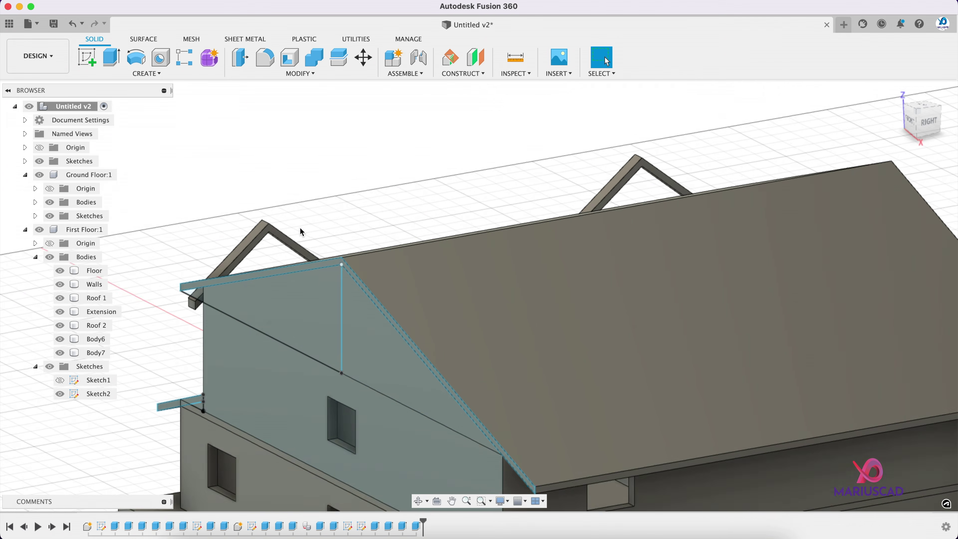
{"action": "scroll", "coordinate": [279, 241], "scroll_direction": "up", "scroll_amount": 2}
{"action": "right_click", "coordinate": [287, 241]}
{"action": "left_click", "coordinate": [288, 305]}
{"action": "middle_click_drag", "start_coordinate": [453, 217], "coordinate": [495, 226], "text": "shift"}
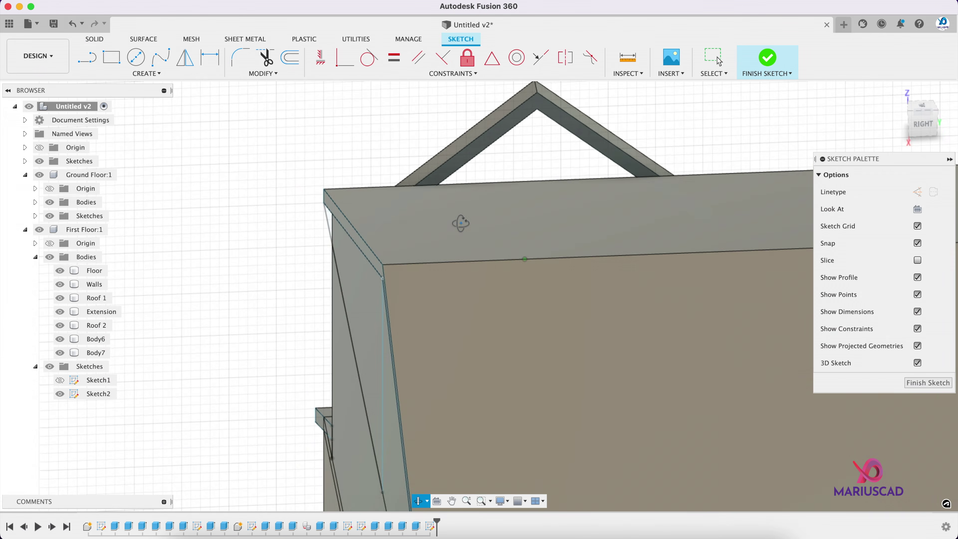
- Project the sloping top face of Roof 1 into the small gable roof's sketch
{"action": "scroll", "coordinate": [166, 205], "scroll_direction": "up", "scroll_amount": 5}
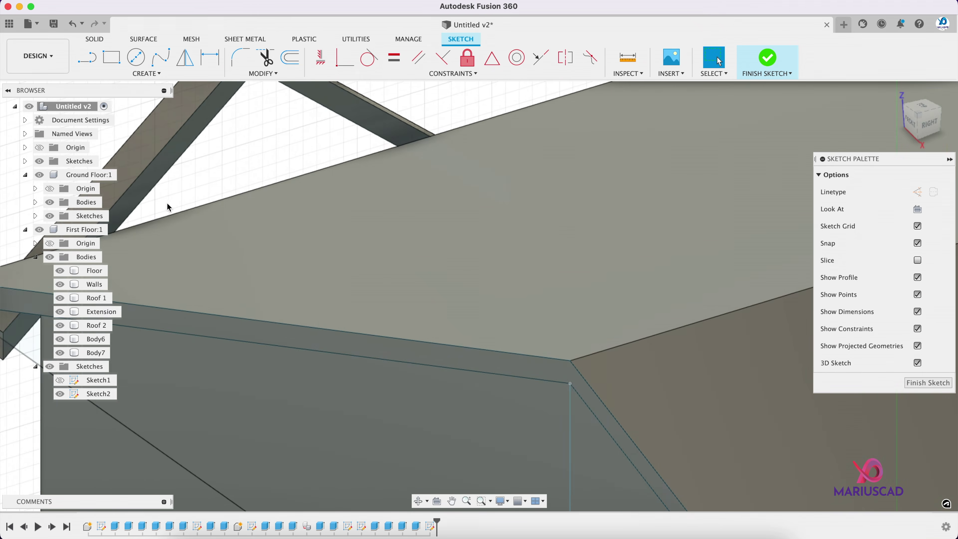
{"action": "middle_click_drag", "start_coordinate": [169, 207], "coordinate": [293, 262]}
{"action": "left_click", "coordinate": [369, 306]}
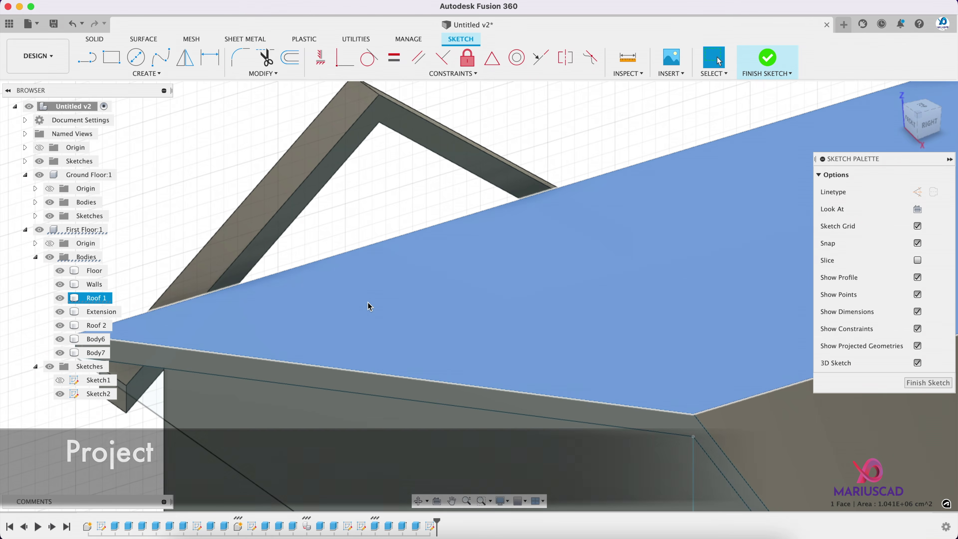
{"action": "key", "text": "p"}
{"action": "left_click", "coordinate": [741, 229]}
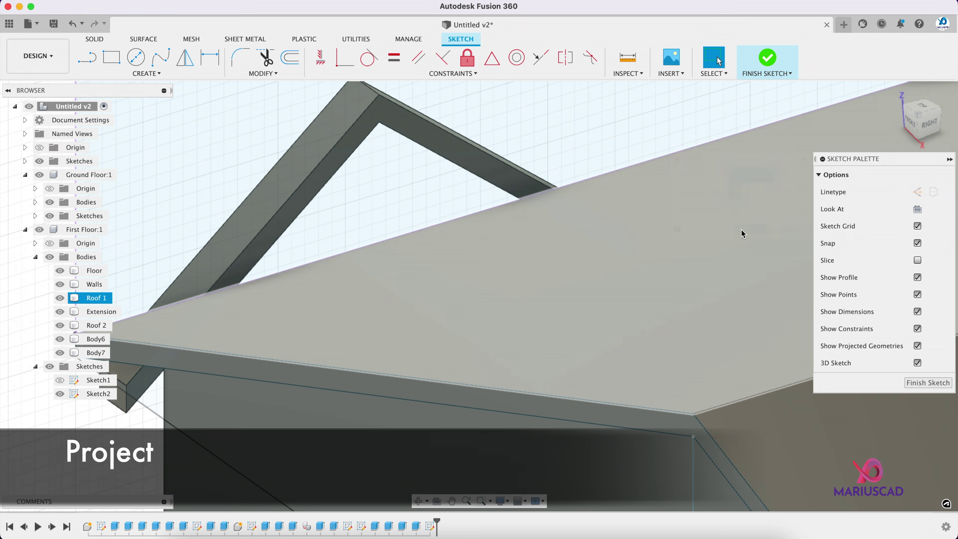
- Draw a line about 258 cm long on the projected roof edge between the small gable roof's two outer edges
{"action": "mouse_move", "coordinate": [387, 282]}
{"action": "middle_mouse_down", "text": "shift"}
{"action": "mouse_move", "coordinate": [381, 291]}
{"action": "mouse_move", "coordinate": [460, 274]}
{"action": "mouse_move", "coordinate": [379, 291]}
{"action": "middle_mouse_up", "text": "shift"}
{"action": "key", "text": "l"}
{"action": "scroll", "coordinate": [196, 318], "scroll_direction": "up", "scroll_amount": 5}
{"action": "left_click", "coordinate": [171, 344]}
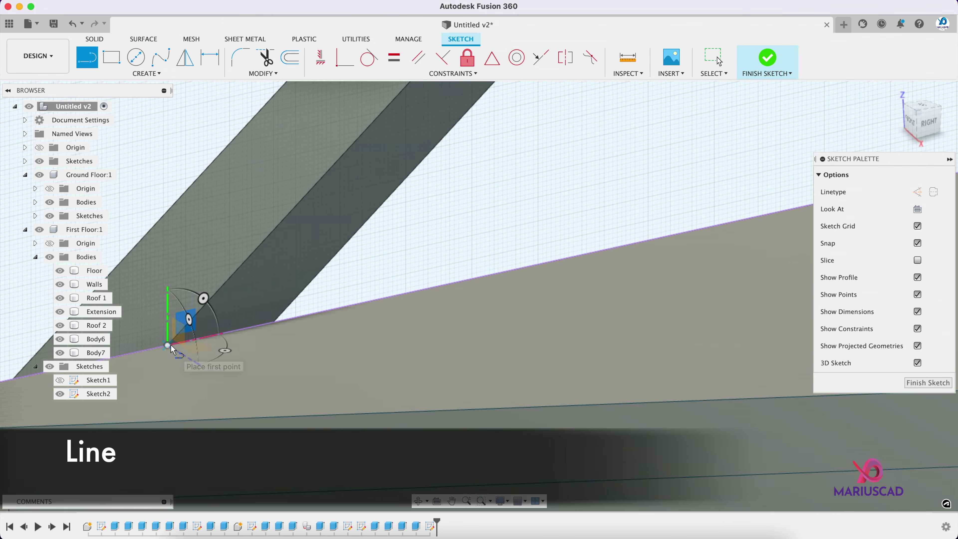
{"action": "middle_click_drag", "start_coordinate": [679, 180], "coordinate": [485, 284]}
{"action": "scroll", "coordinate": [649, 304], "scroll_direction": "up", "scroll_amount": 3}
{"action": "scroll", "coordinate": [649, 308], "scroll_direction": "up", "scroll_amount": 1}
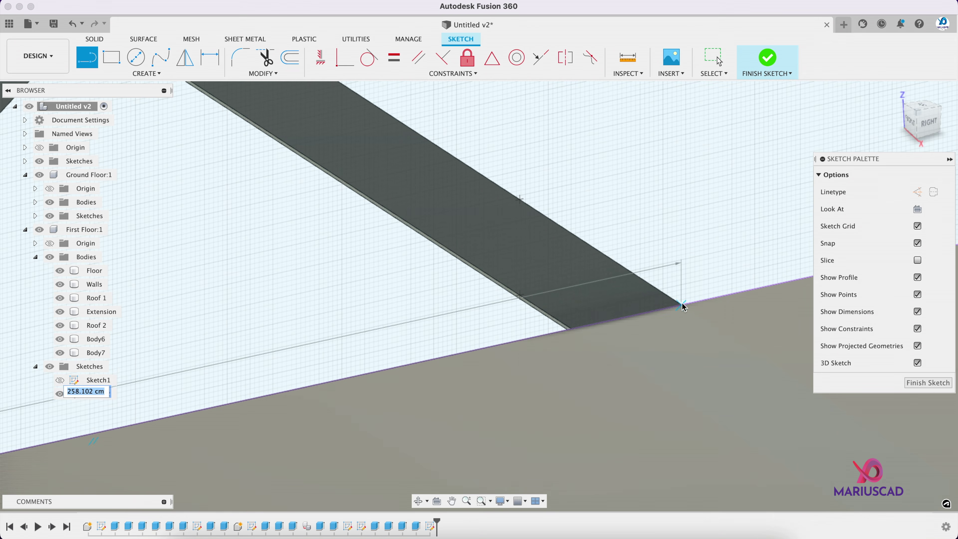
{"action": "left_click", "coordinate": [682, 305]}
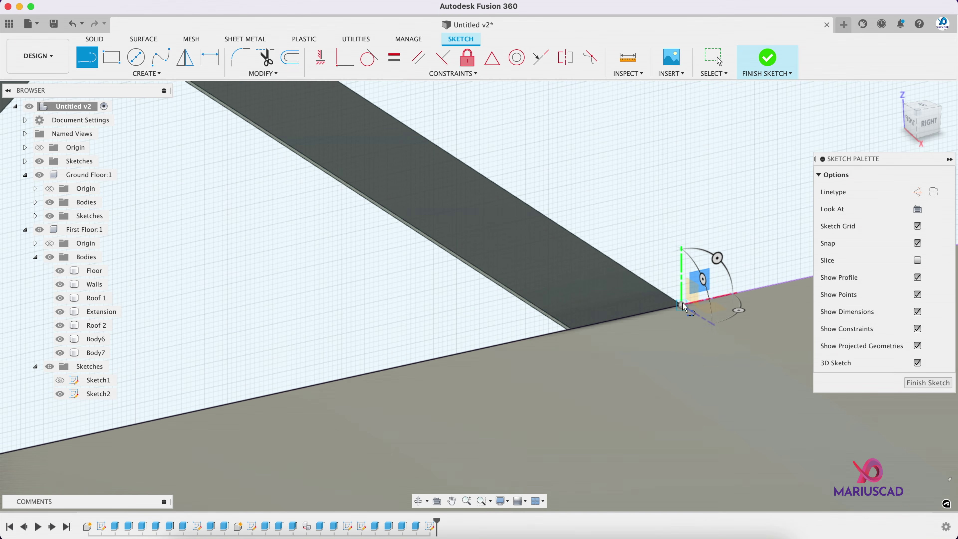
- Trace both outer slopes of the small gable roof nearest the gable end with lines meeting at its apex
{"action": "scroll", "coordinate": [438, 165], "scroll_direction": "down", "scroll_amount": 5}
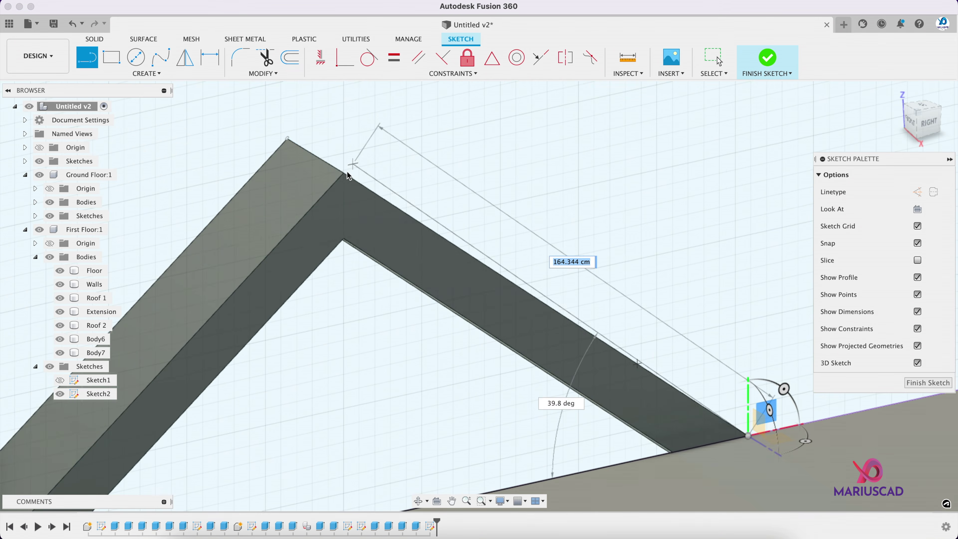
{"action": "left_click", "coordinate": [349, 176]}
{"action": "scroll", "coordinate": [202, 341], "scroll_direction": "up", "scroll_amount": 5}
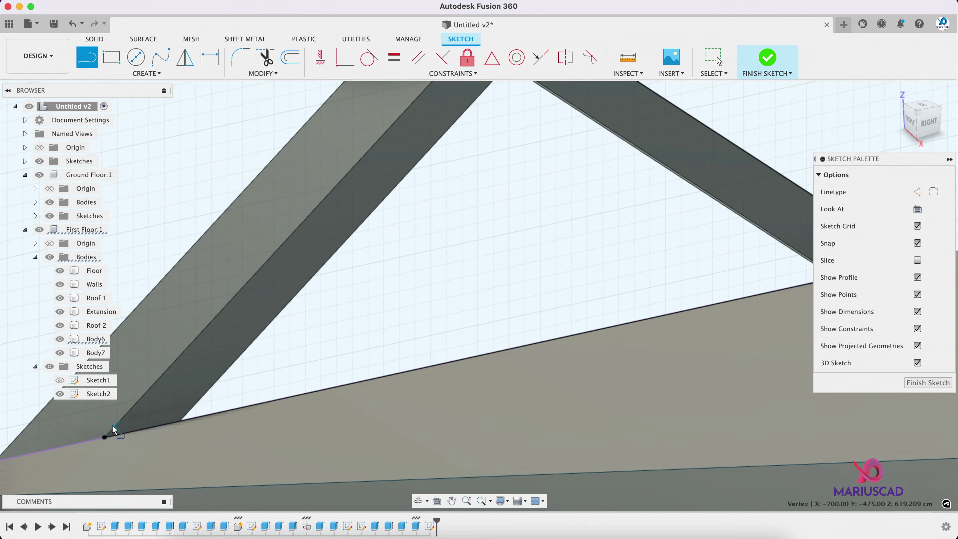
{"action": "scroll", "coordinate": [107, 439], "scroll_direction": "down", "scroll_amount": 5}
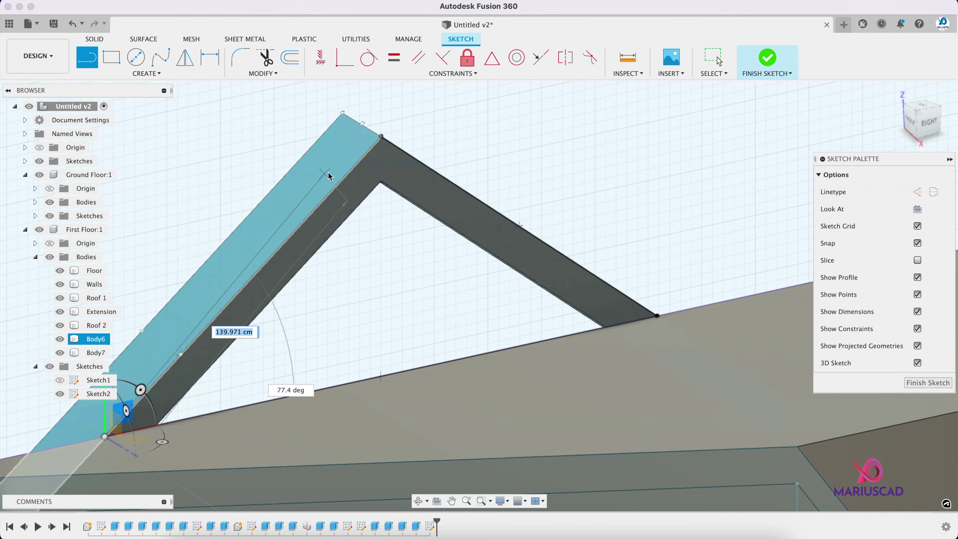
{"action": "left_click", "coordinate": [381, 137]}
{"action": "scroll", "coordinate": [547, 260], "scroll_direction": "down", "scroll_amount": 3}
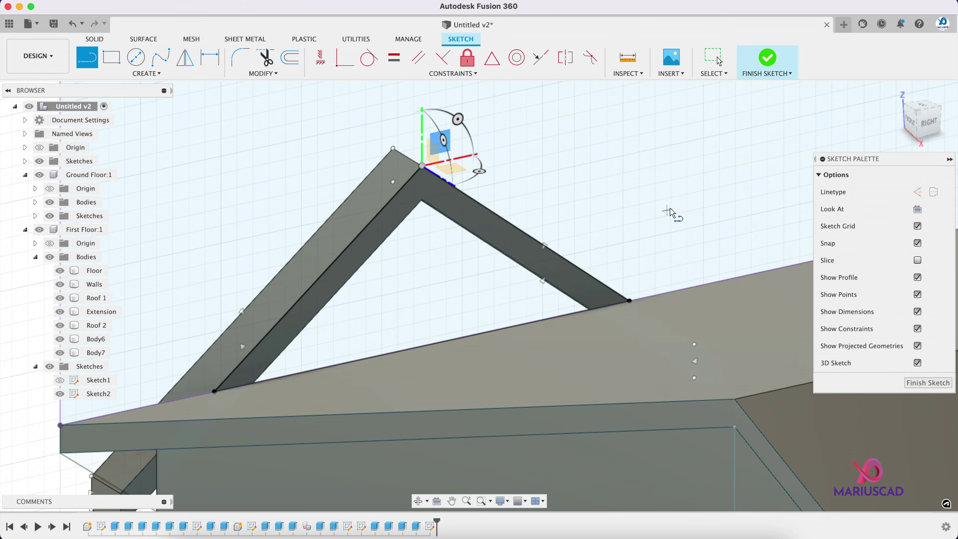
- Draw a line along the projected roof edge between the outer edges of the second small gable roof
{"action": "scroll", "coordinate": [727, 199], "scroll_direction": "up", "scroll_amount": 10}
{"action": "scroll", "coordinate": [622, 298], "scroll_direction": "down", "scroll_amount": 8}
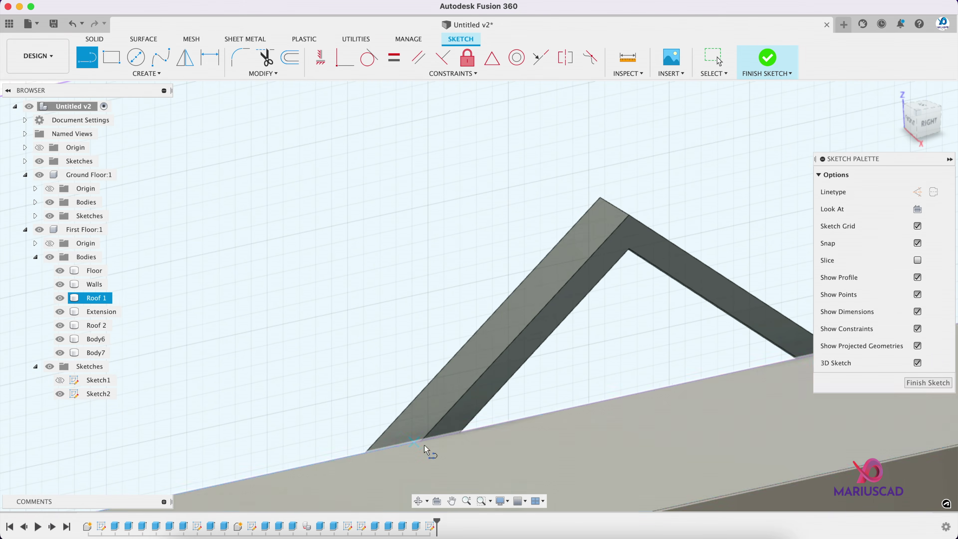
{"action": "scroll", "coordinate": [428, 451], "scroll_direction": "up", "scroll_amount": 4}
{"action": "left_click", "coordinate": [415, 439]}
{"action": "middle_click_drag", "start_coordinate": [561, 371], "coordinate": [191, 424]}
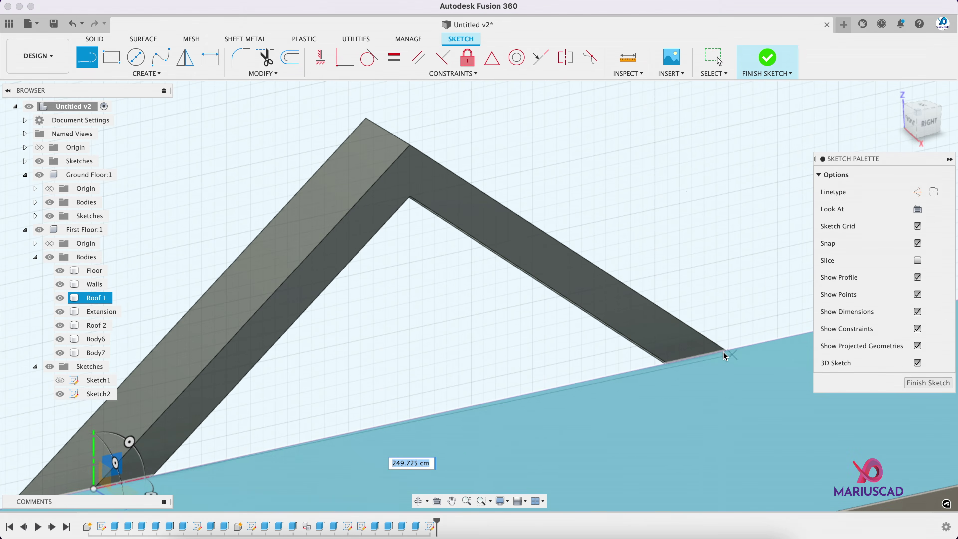
{"action": "scroll", "coordinate": [729, 352], "scroll_direction": "up", "scroll_amount": 5}
{"action": "left_click", "coordinate": [728, 350]}
- Draw a line from the end of the second gable's base line up its outer slope to the apex
{"action": "scroll", "coordinate": [583, 292], "scroll_direction": "down", "scroll_amount": 3}
{"action": "middle_click_drag", "start_coordinate": [328, 192], "coordinate": [568, 321]}
{"action": "scroll", "coordinate": [442, 247], "scroll_direction": "down", "scroll_amount": 3}
{"action": "middle_click_drag", "start_coordinate": [241, 110], "coordinate": [374, 281]}
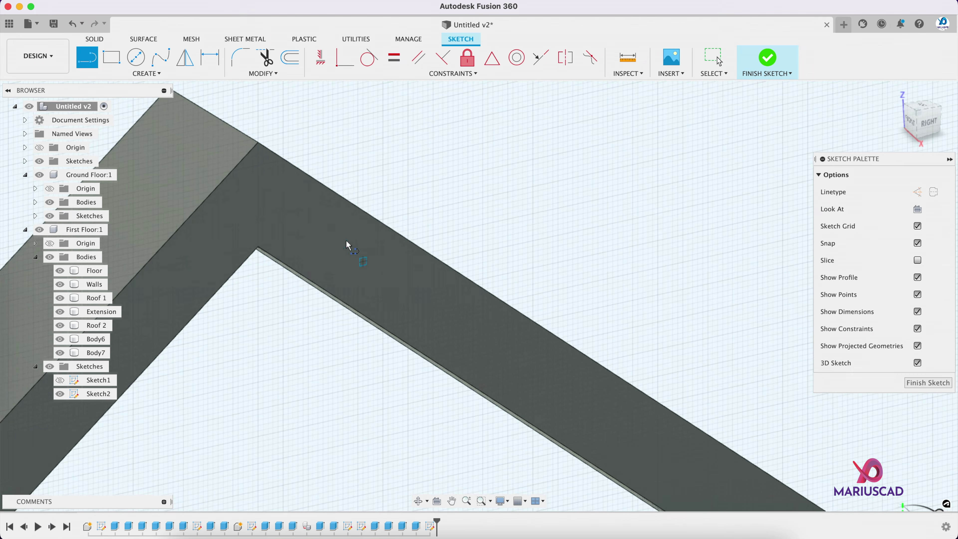
{"action": "scroll", "coordinate": [351, 249], "scroll_direction": "down", "scroll_amount": 1}
{"action": "left_click", "coordinate": [806, 506]}
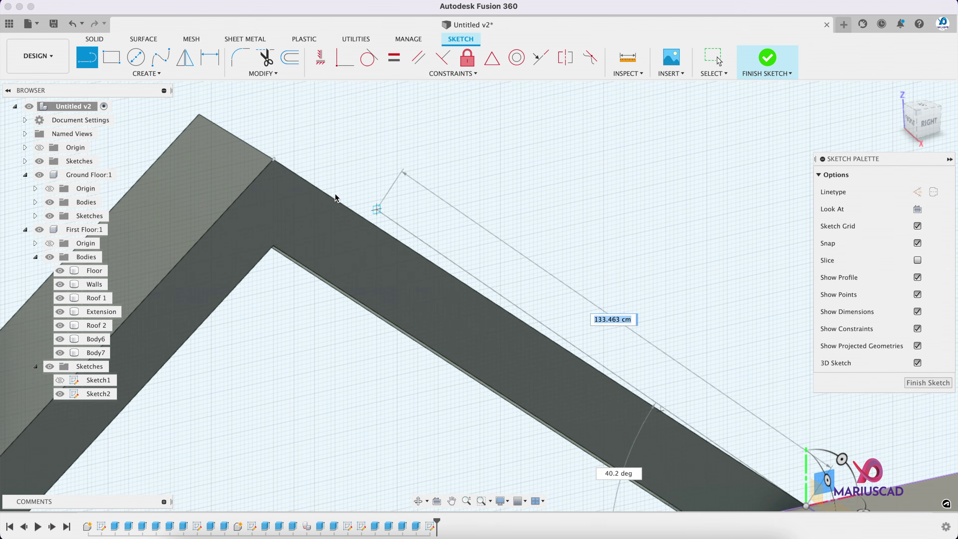
{"action": "left_click", "coordinate": [274, 160]}
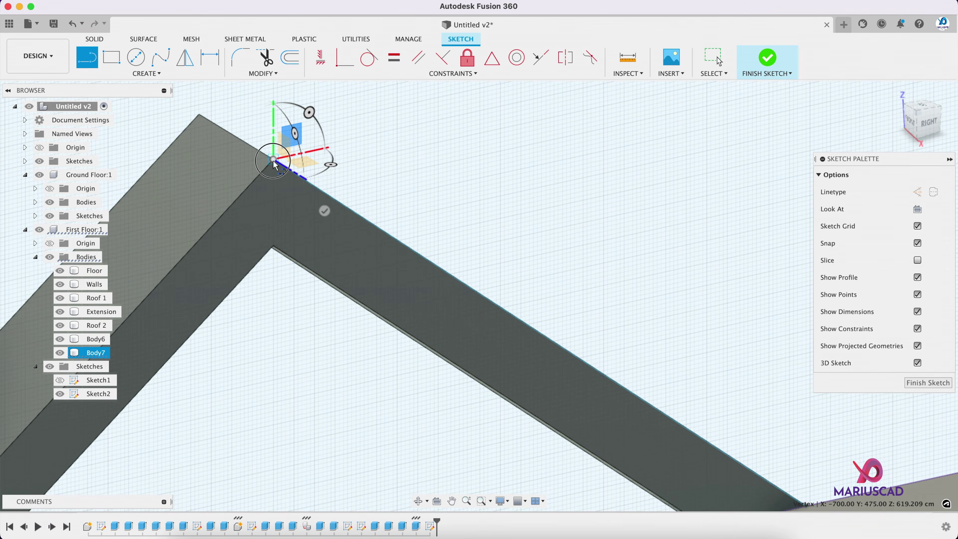
- Close the second gable's triangle with a line down its other slope to the roof edge and finish the sketch
{"action": "middle_click_drag", "start_coordinate": [230, 302], "coordinate": [494, 120]}
{"action": "scroll", "coordinate": [340, 256], "scroll_direction": "down", "scroll_amount": 3}
{"action": "middle_click_drag", "start_coordinate": [137, 438], "coordinate": [333, 313]}
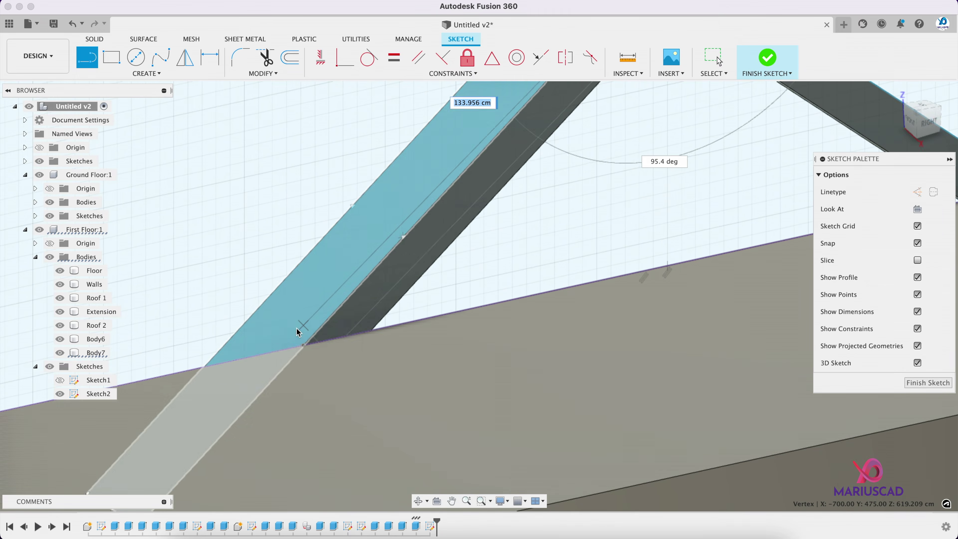
{"action": "scroll", "coordinate": [297, 329], "scroll_direction": "up", "scroll_amount": 2}
{"action": "left_click", "coordinate": [306, 350]}
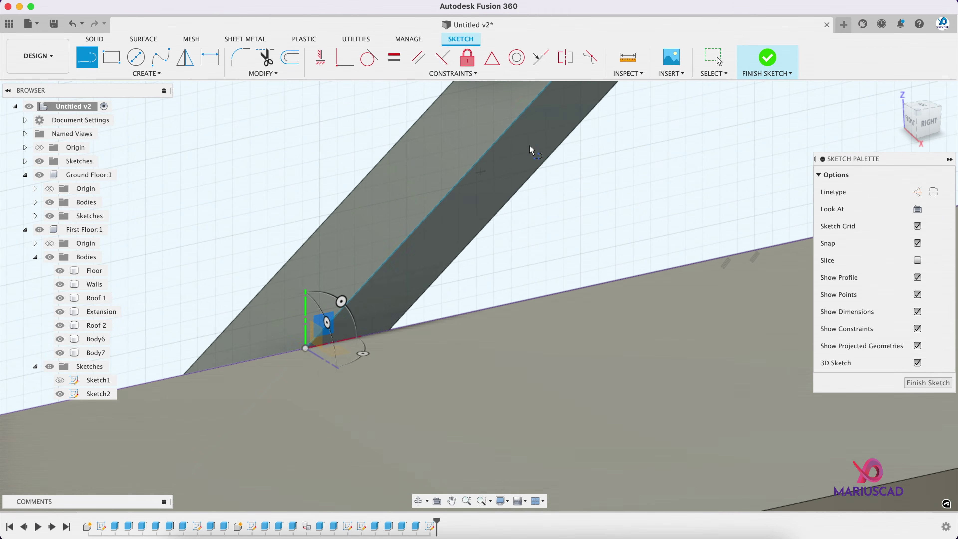
{"action": "scroll", "coordinate": [654, 192], "scroll_direction": "down", "scroll_amount": 5}
{"action": "left_click", "coordinate": [768, 60]}
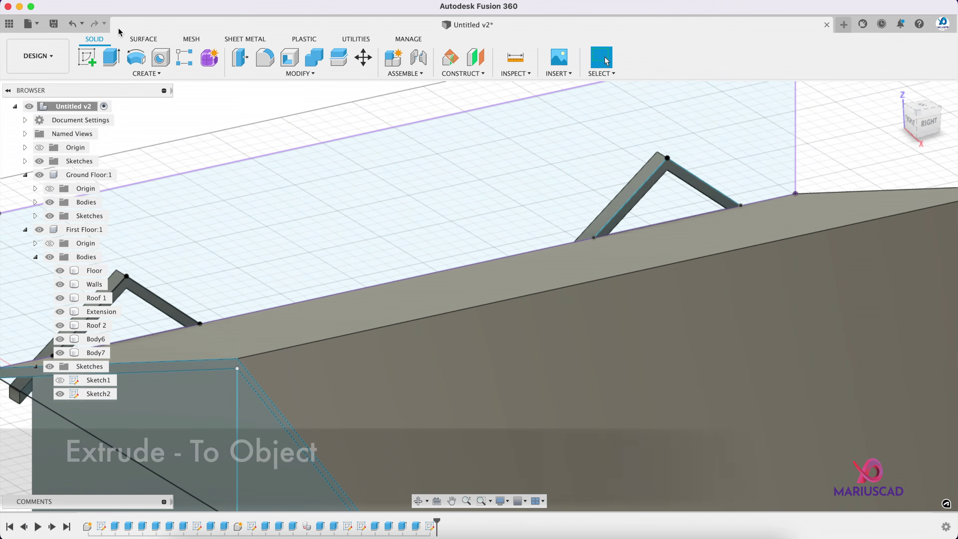
- Extrude the sketched triangular profiles of both small gables to the sloping face of Roof 1 as new bodies
{"action": "left_click", "coordinate": [111, 57]}
{"action": "left_click", "coordinate": [682, 203]}
{"action": "middle_click_drag", "start_coordinate": [469, 270], "coordinate": [648, 220]}
{"action": "left_click", "coordinate": [329, 262]}
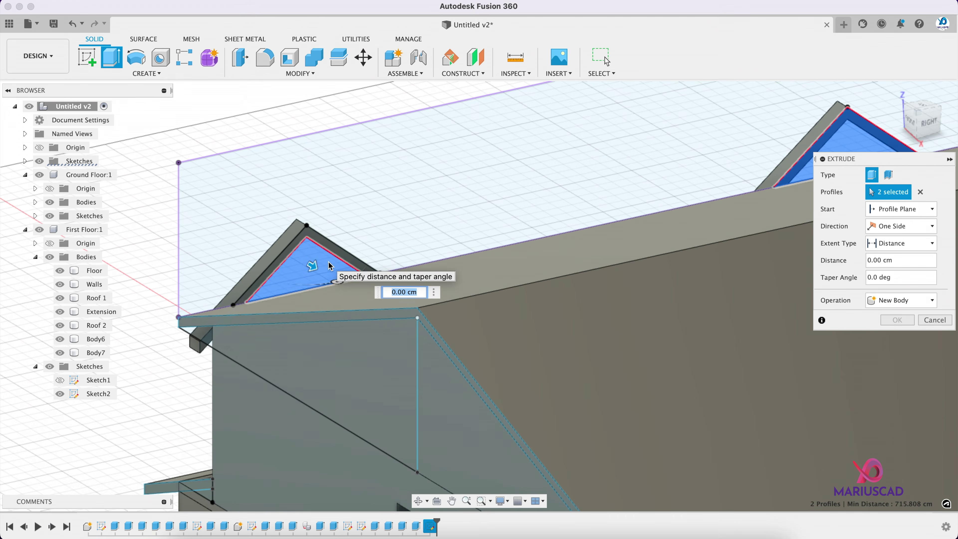
{"action": "left_click", "coordinate": [334, 255]}
{"action": "scroll", "coordinate": [740, 135], "scroll_direction": "down", "scroll_amount": 2}
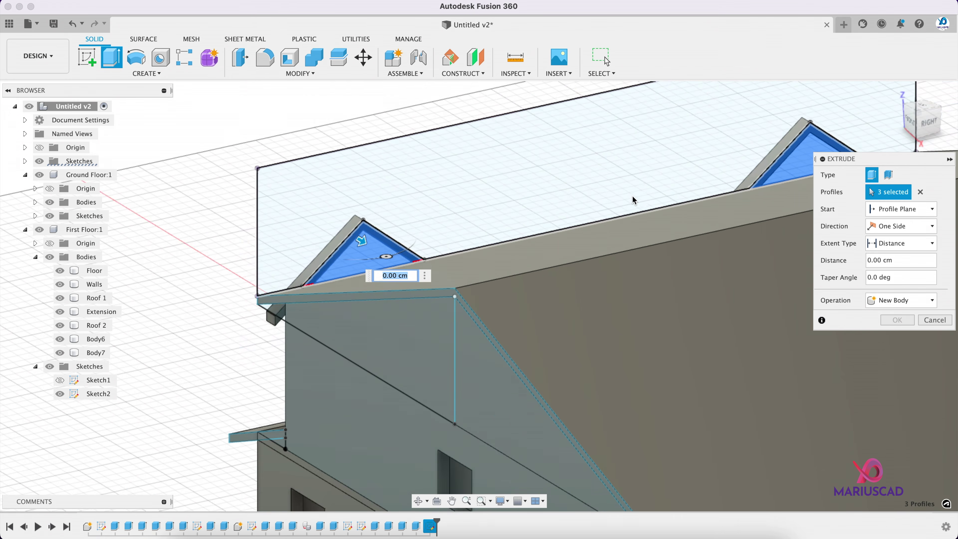
{"action": "left_click", "coordinate": [908, 272]}
{"action": "scroll", "coordinate": [524, 296], "scroll_direction": "down", "scroll_amount": 2}
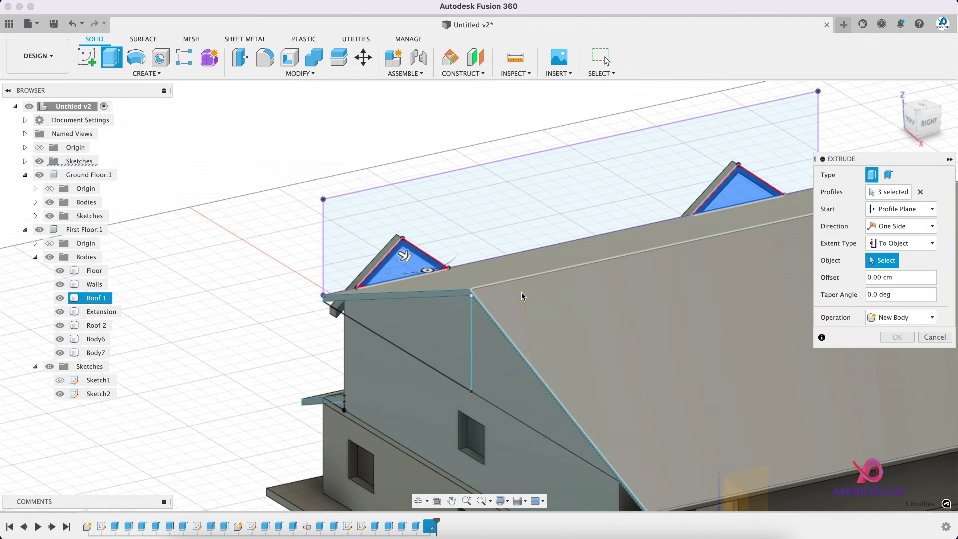
{"action": "middle_click_drag", "start_coordinate": [468, 283], "coordinate": [536, 270], "text": "shift"}
{"action": "left_click", "coordinate": [390, 259]}
{"action": "middle_click_drag", "start_coordinate": [332, 295], "coordinate": [376, 288], "text": "shift"}
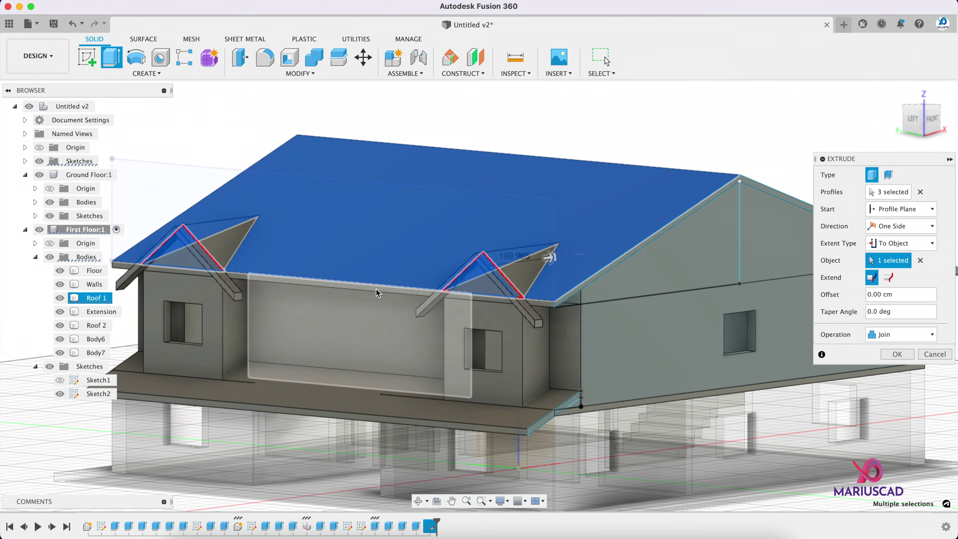
{"action": "left_click", "coordinate": [892, 330]}
{"action": "left_click", "coordinate": [885, 381]}
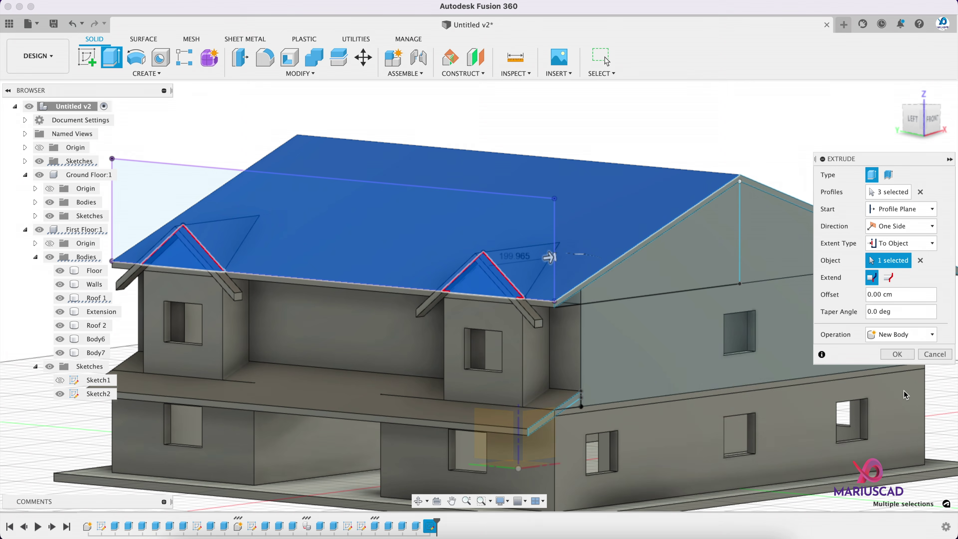
{"action": "left_click", "coordinate": [898, 355]}
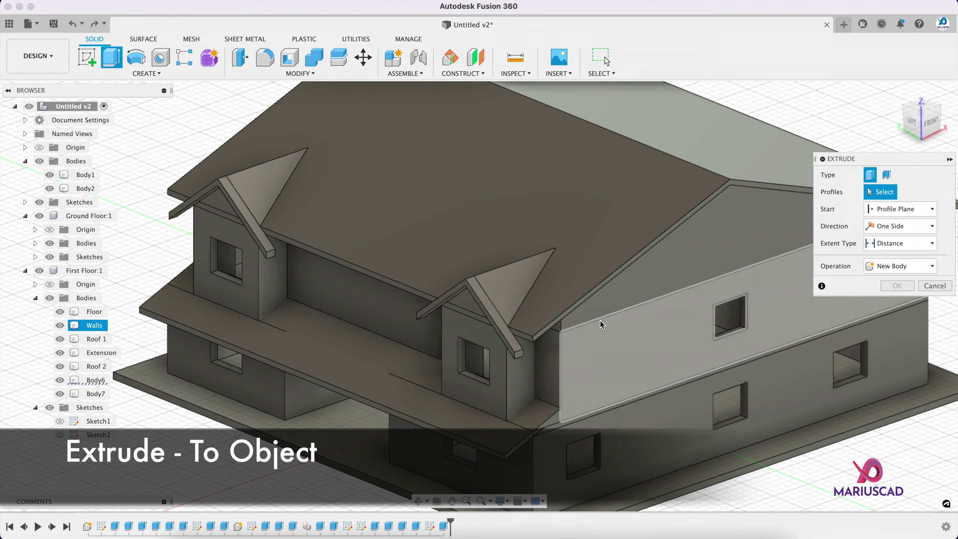
- Extrude the rear faces of both small gable roofs to the recessed first-floor wall beside the projecting window walls
{"action": "middle_click_drag", "start_coordinate": [601, 325], "coordinate": [541, 239], "text": "shift"}
{"action": "left_click", "coordinate": [467, 208]}
{"action": "middle_click_drag", "start_coordinate": [453, 233], "coordinate": [685, 324], "text": "shift"}
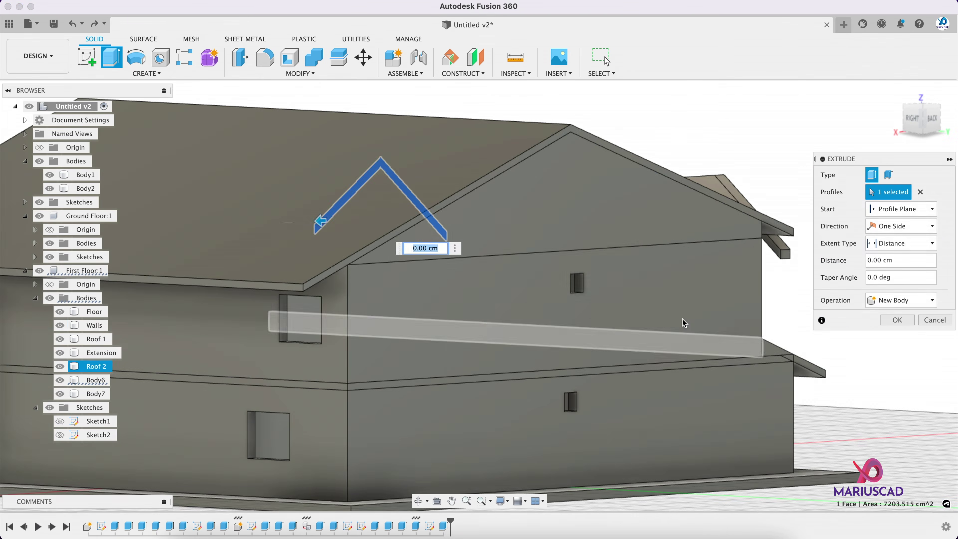
{"action": "left_click", "coordinate": [777, 254]}
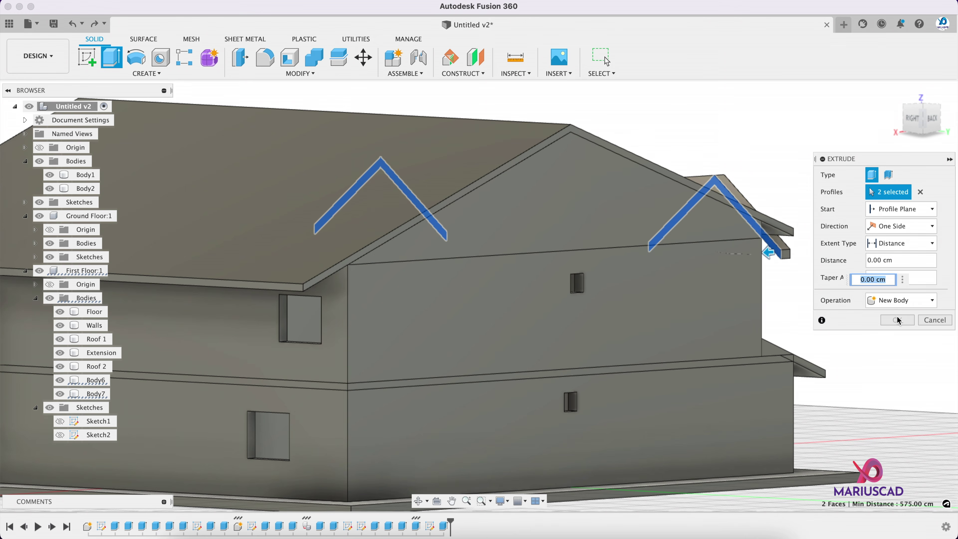
{"action": "left_click", "coordinate": [882, 244]}
{"action": "left_click", "coordinate": [890, 287]}
{"action": "middle_click_drag", "start_coordinate": [589, 339], "coordinate": [500, 384], "text": "shift"}
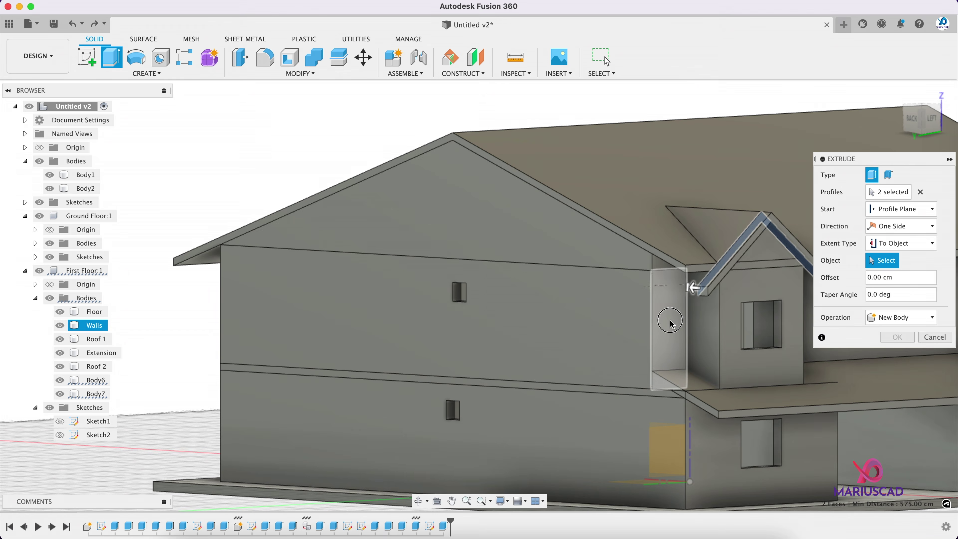
{"action": "left_click", "coordinate": [672, 323]}
{"action": "left_click", "coordinate": [896, 354]}
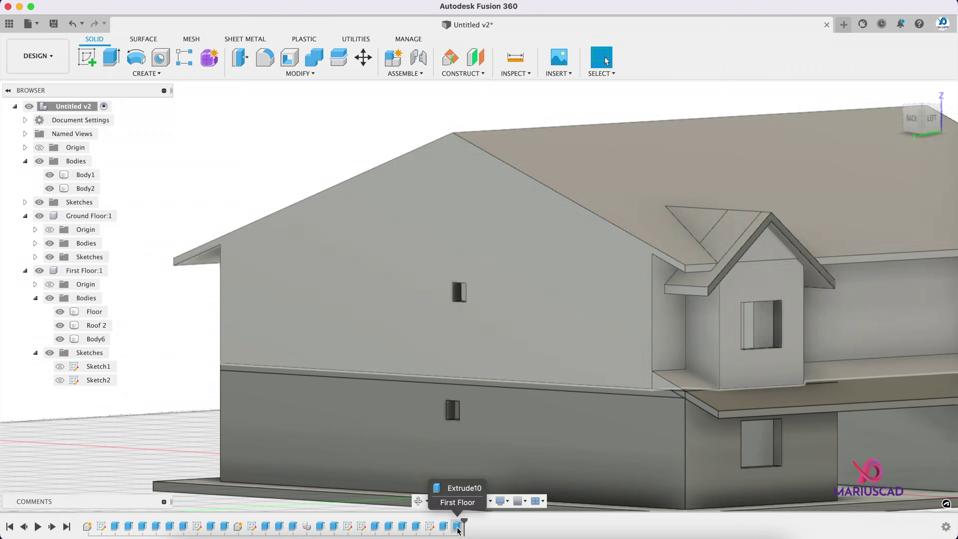
- Edit the last extrusion and change its operation to New Body
{"action": "double_click", "coordinate": [457, 525]}
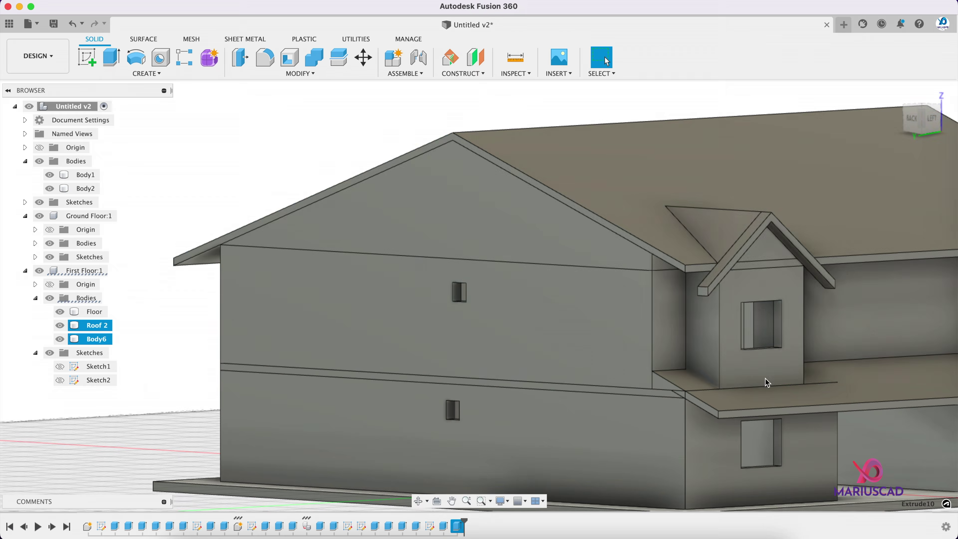
{"action": "left_click", "coordinate": [907, 333]}
{"action": "left_click", "coordinate": [897, 385]}
{"action": "left_click", "coordinate": [898, 354]}
{"action": "middle_click_drag", "start_coordinate": [868, 348], "coordinate": [737, 319], "text": "shift"}
{"action": "middle_click_drag", "start_coordinate": [738, 319], "coordinate": [528, 426]}
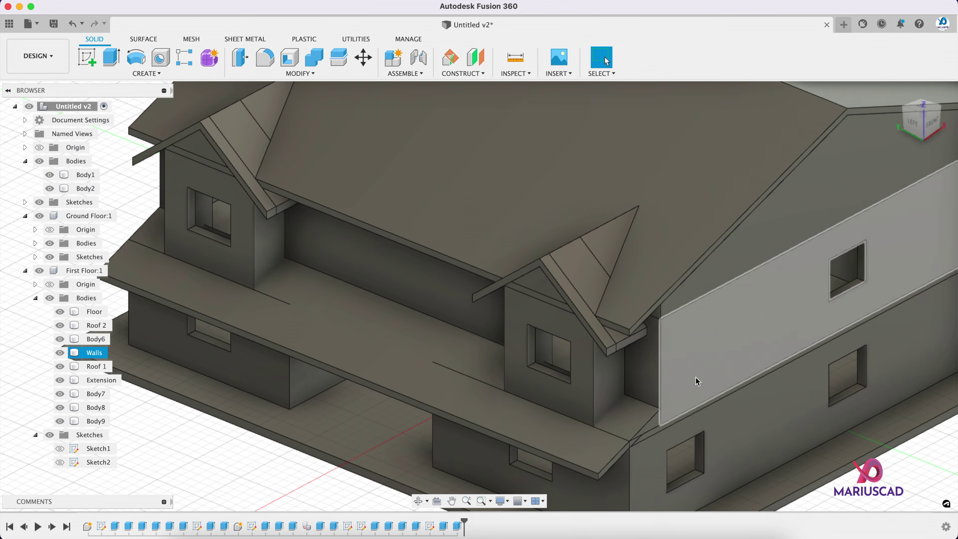
{"action": "scroll", "coordinate": [697, 381], "scroll_direction": "down", "scroll_amount": 5}
{"action": "middle_click_drag", "start_coordinate": [697, 381], "coordinate": [775, 393], "text": "shift"}
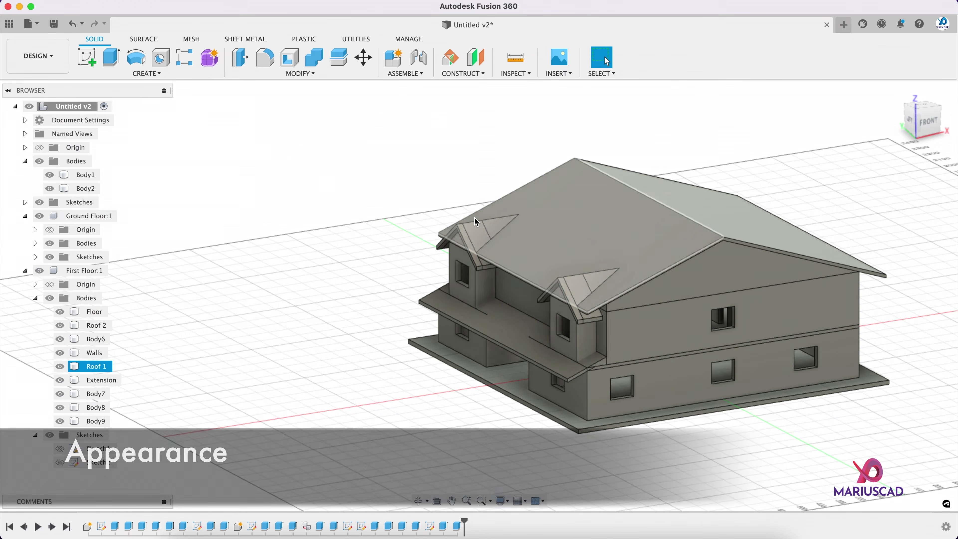
- Search the appearance library for "white" and apply Plastic - Matte (White) to the walls of both floors and the gable extension
{"action": "key", "text": "a"}
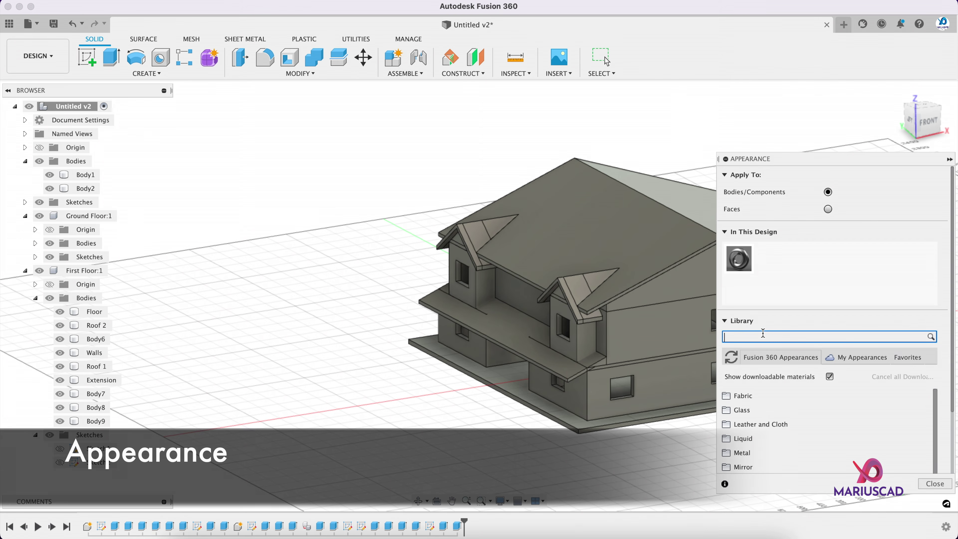
{"action": "type", "text": "white"}
{"action": "scroll", "coordinate": [820, 436], "scroll_direction": "down", "scroll_amount": 3}
{"action": "scroll", "coordinate": [819, 436], "scroll_direction": "down", "scroll_amount": 3}
{"action": "scroll", "coordinate": [820, 436], "scroll_direction": "up", "scroll_amount": 15}
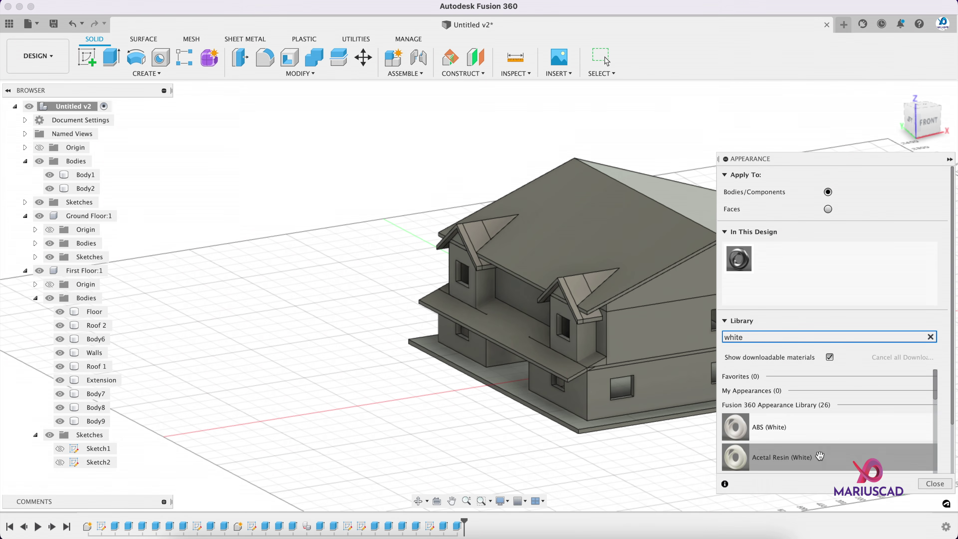
{"action": "scroll", "coordinate": [820, 456], "scroll_direction": "down", "scroll_amount": 3}
{"action": "scroll", "coordinate": [818, 442], "scroll_direction": "down", "scroll_amount": 3}
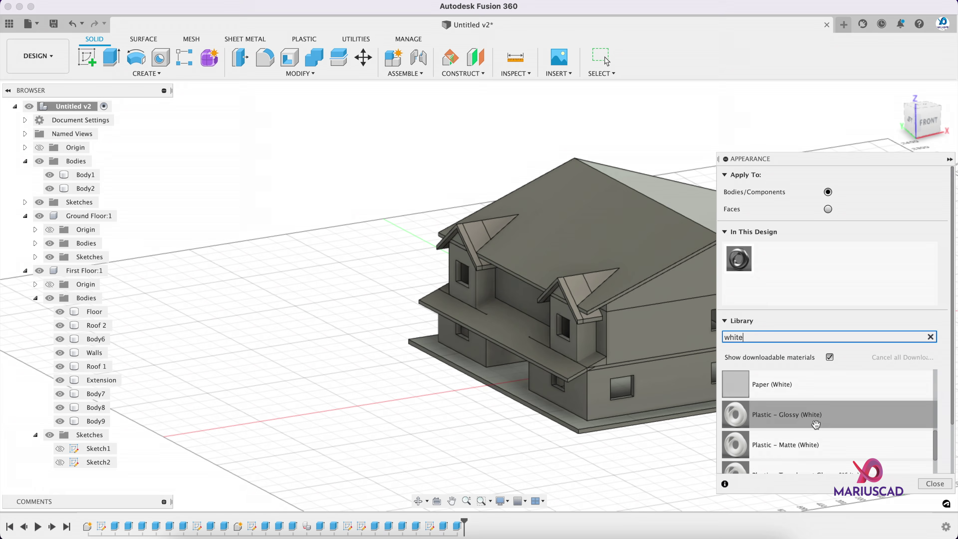
{"action": "left_click_drag", "start_coordinate": [802, 449], "coordinate": [655, 344]}
{"action": "key", "text": "F6"}
{"action": "left_click_drag", "start_coordinate": [783, 451], "coordinate": [474, 281]}
{"action": "left_click_drag", "start_coordinate": [749, 443], "coordinate": [428, 392]}
{"action": "left_click_drag", "start_coordinate": [790, 450], "coordinate": [432, 372]}
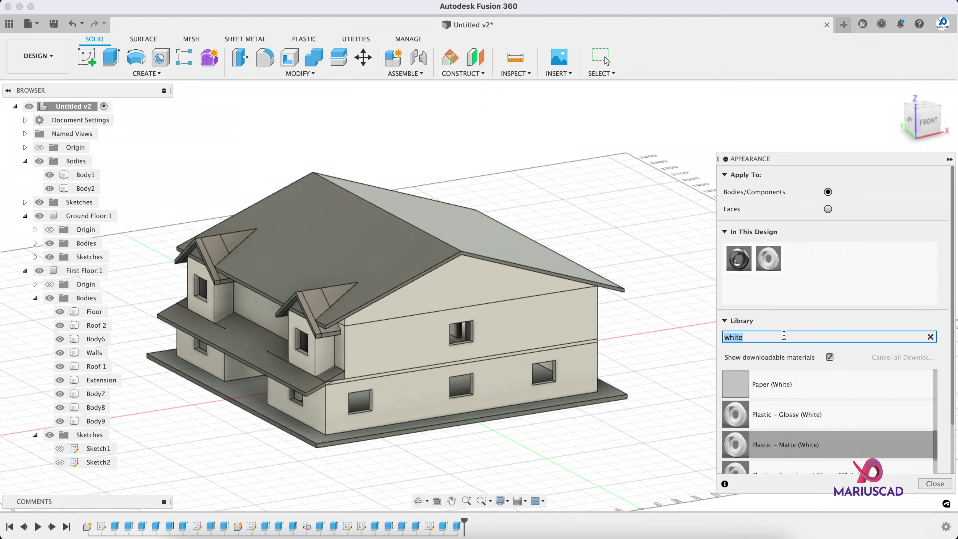
- Search appearances for "red" and apply Paint - Enamel Glossy (Red) to the main roof, lower roof and small gable connecting bodies
{"action": "scroll", "coordinate": [789, 446], "scroll_direction": "down", "scroll_amount": 5}
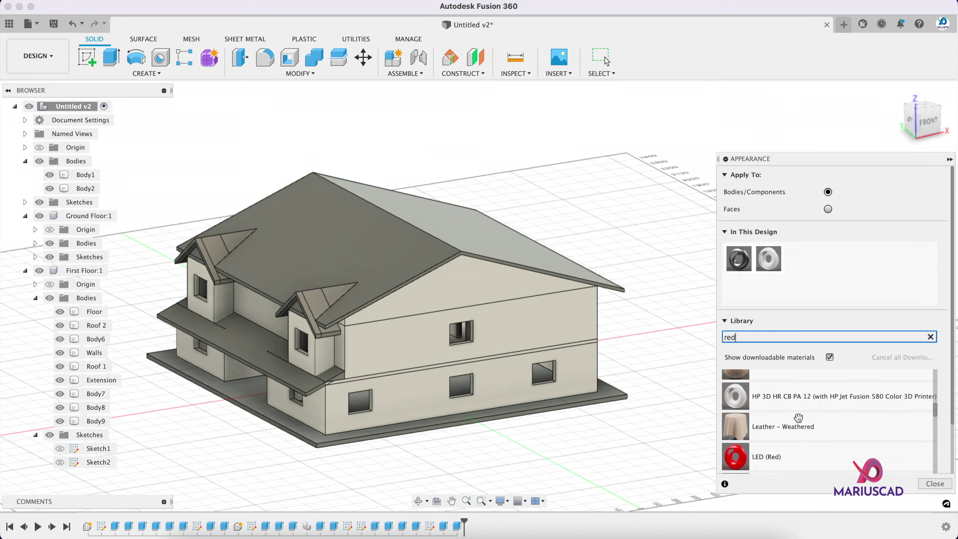
{"action": "left_click_drag", "start_coordinate": [791, 408], "coordinate": [418, 214]}
{"action": "mouse_move", "coordinate": [771, 410]}
{"action": "left_mouse_down"}
{"action": "mouse_move", "coordinate": [299, 274]}
{"action": "mouse_move", "coordinate": [337, 302]}
{"action": "left_mouse_up"}
{"action": "left_click_drag", "start_coordinate": [771, 408], "coordinate": [321, 309]}
{"action": "mouse_move", "coordinate": [760, 408]}
{"action": "left_mouse_down"}
{"action": "mouse_move", "coordinate": [265, 253]}
{"action": "mouse_move", "coordinate": [234, 249]}
{"action": "mouse_move", "coordinate": [204, 279]}
{"action": "mouse_move", "coordinate": [336, 362]}
{"action": "left_mouse_up"}
- Apply Paint - Enamel Glossy (Red) to the remaining parts of both small gable roofs and leave the appearance settings
{"action": "scroll", "coordinate": [321, 357], "scroll_direction": "up", "scroll_amount": 5}
{"action": "mouse_move", "coordinate": [318, 354]}
{"action": "middle_mouse_down", "text": "shift"}
{"action": "mouse_move", "coordinate": [319, 345]}
{"action": "mouse_move", "coordinate": [405, 350]}
{"action": "middle_mouse_up", "text": "shift"}
{"action": "mouse_move", "coordinate": [766, 412]}
{"action": "left_mouse_down"}
{"action": "mouse_move", "coordinate": [276, 425]}
{"action": "mouse_move", "coordinate": [266, 414]}
{"action": "left_mouse_up"}
{"action": "middle_click_drag", "start_coordinate": [290, 447], "coordinate": [493, 482]}
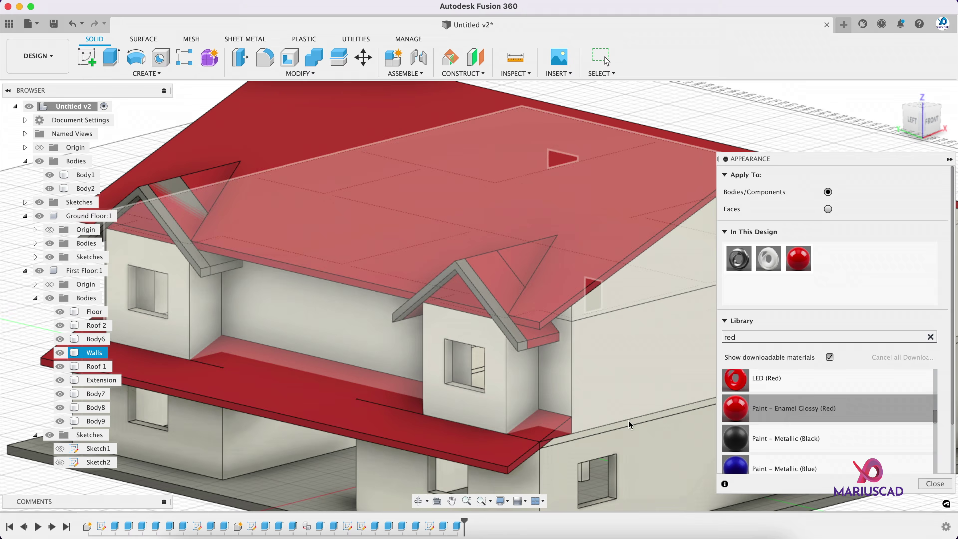
{"action": "mouse_move", "coordinate": [796, 411]}
{"action": "left_mouse_down"}
{"action": "mouse_move", "coordinate": [483, 321]}
{"action": "mouse_move", "coordinate": [476, 298]}
{"action": "left_mouse_up"}
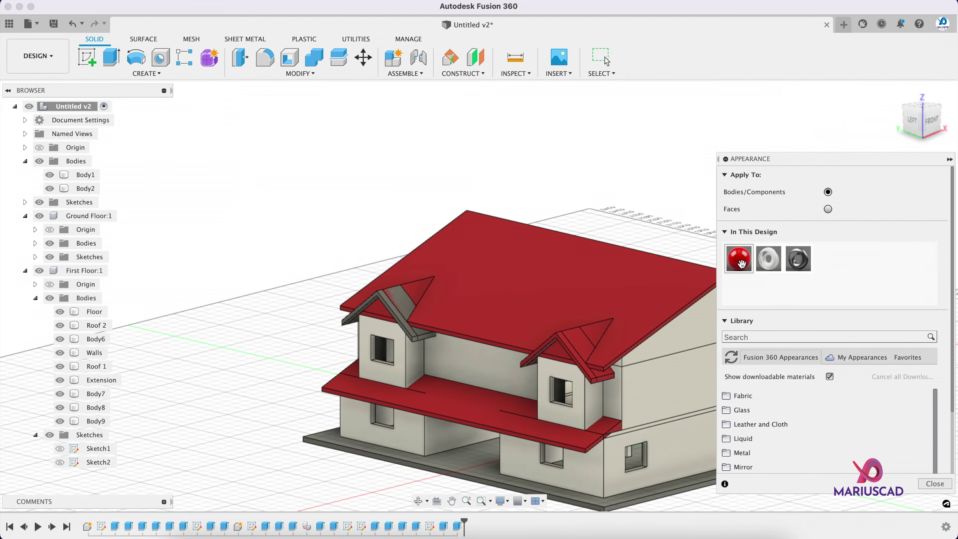
{"action": "left_click_drag", "start_coordinate": [742, 262], "coordinate": [403, 302]}
{"action": "scroll", "coordinate": [438, 293], "scroll_direction": "up", "scroll_amount": 3}
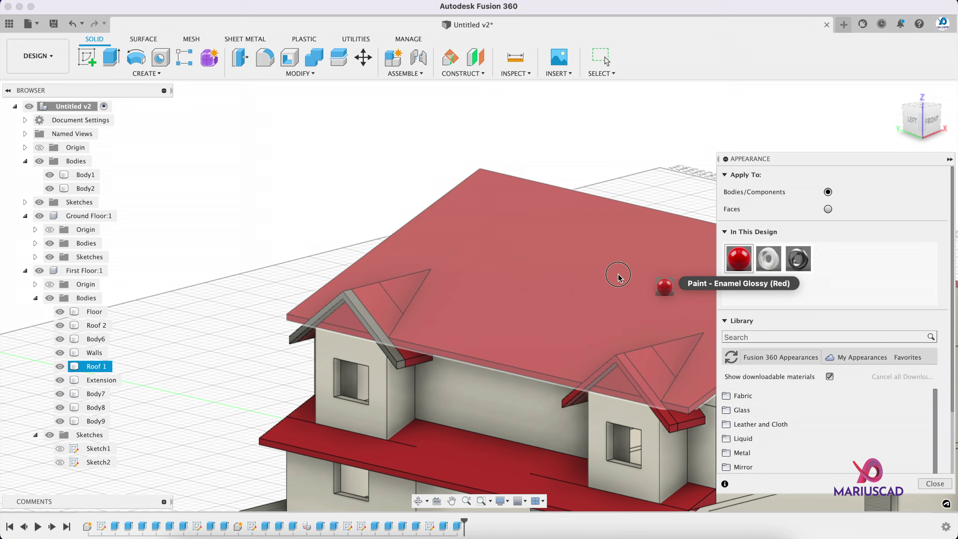
{"action": "scroll", "coordinate": [436, 344], "scroll_direction": "down", "scroll_amount": 5}
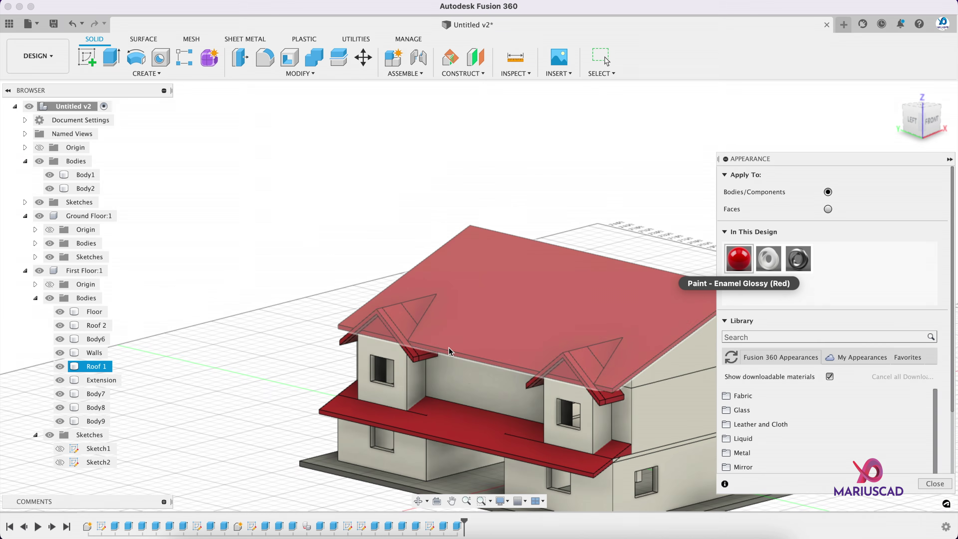
{"action": "key", "text": "Escape"}
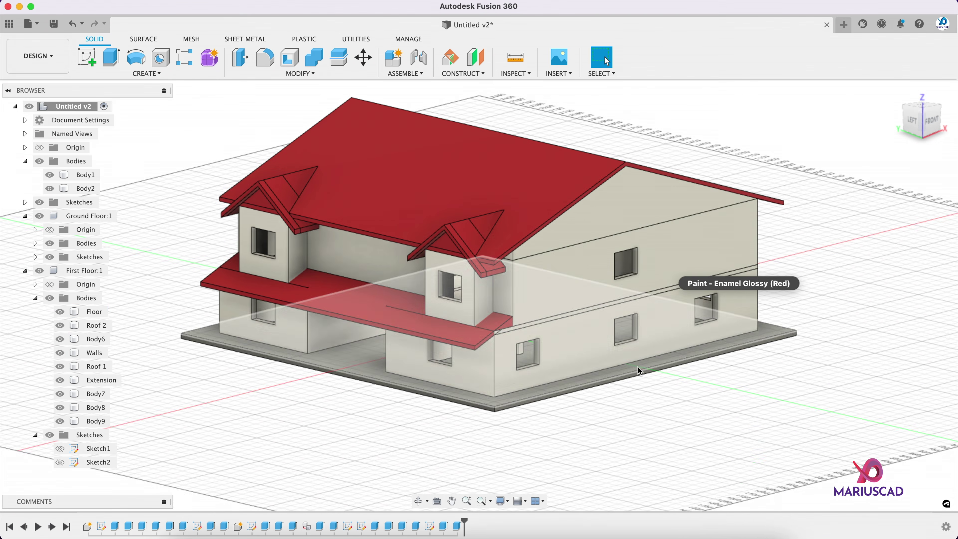
- Examine the house interior with a Section Analysis from the first floor's side wall face, moving the cutting plane through the building
{"action": "middle_click_drag", "start_coordinate": [640, 371], "coordinate": [695, 331], "text": "shift"}
{"action": "middle_click_drag", "start_coordinate": [571, 304], "coordinate": [434, 355]}
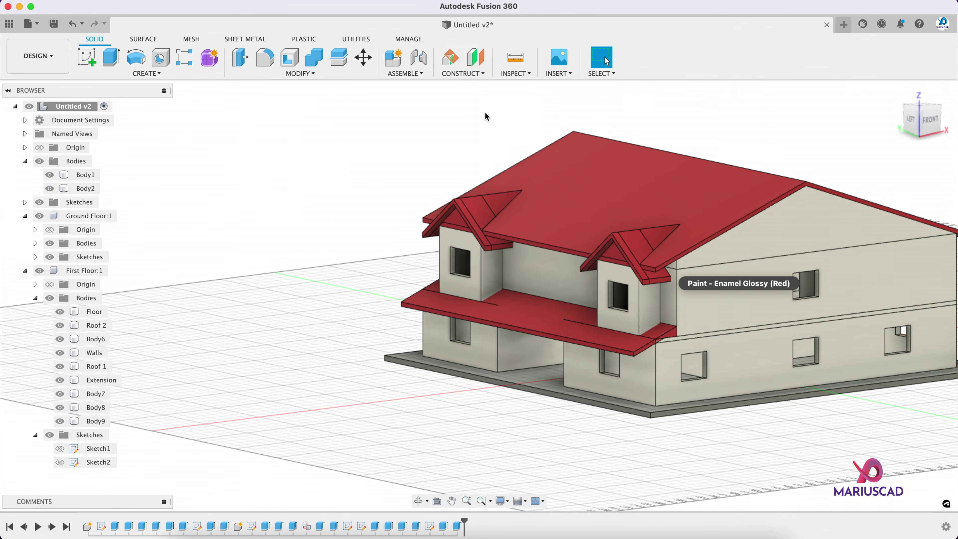
{"action": "left_click", "coordinate": [514, 74]}
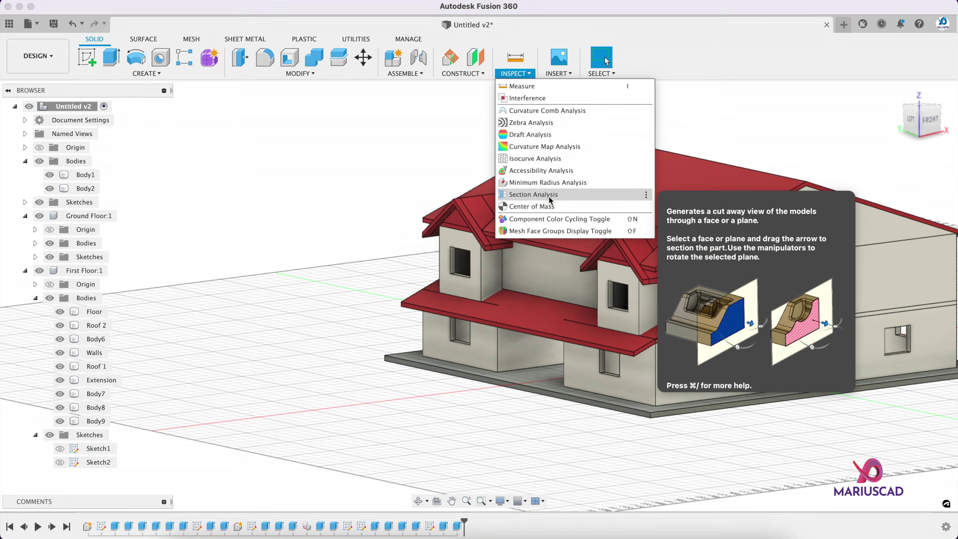
{"action": "left_click", "coordinate": [551, 195]}
{"action": "middle_click_drag", "start_coordinate": [744, 294], "coordinate": [606, 334]}
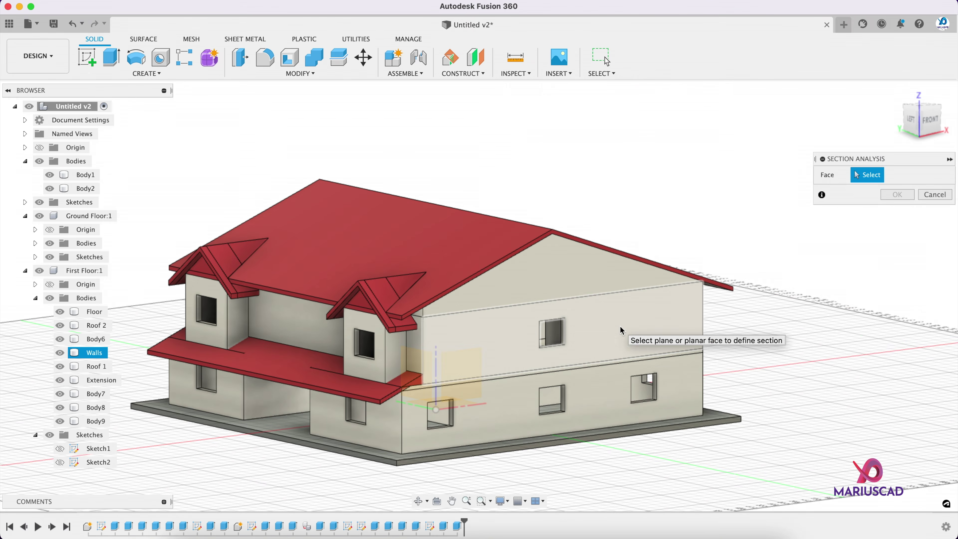
{"action": "left_click", "coordinate": [626, 315]}
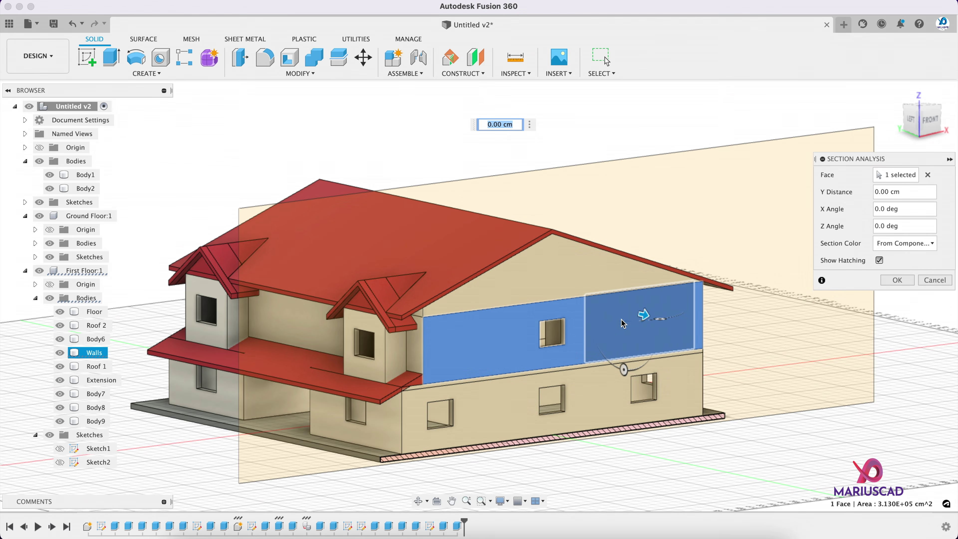
{"action": "left_click_drag", "start_coordinate": [645, 318], "coordinate": [511, 308]}
{"action": "mouse_move", "coordinate": [618, 341]}
{"action": "middle_mouse_down", "text": "shift"}
{"action": "mouse_move", "coordinate": [535, 324]}
{"action": "mouse_move", "coordinate": [633, 351]}
{"action": "middle_mouse_up", "text": "shift"}
{"action": "left_click_drag", "start_coordinate": [502, 271], "coordinate": [641, 304]}
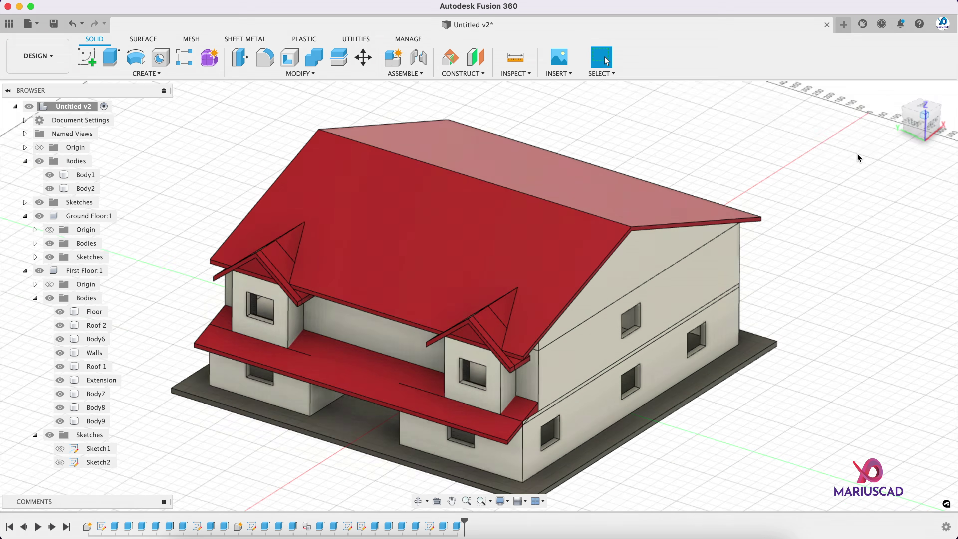
{"action": "scroll", "coordinate": [707, 343], "scroll_direction": "up", "scroll_amount": 3}
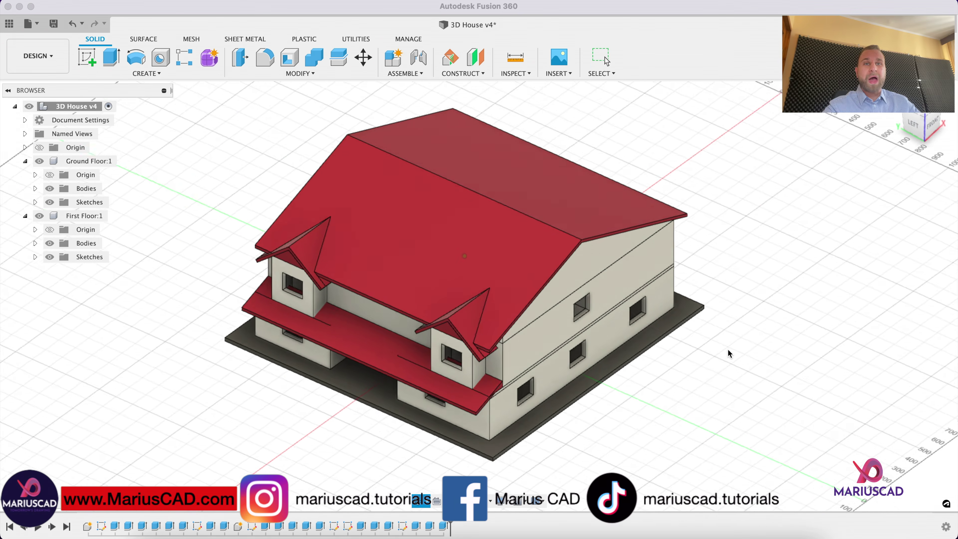
{"action": "middle_click_drag", "start_coordinate": [736, 364], "coordinate": [692, 342], "text": "shift"}
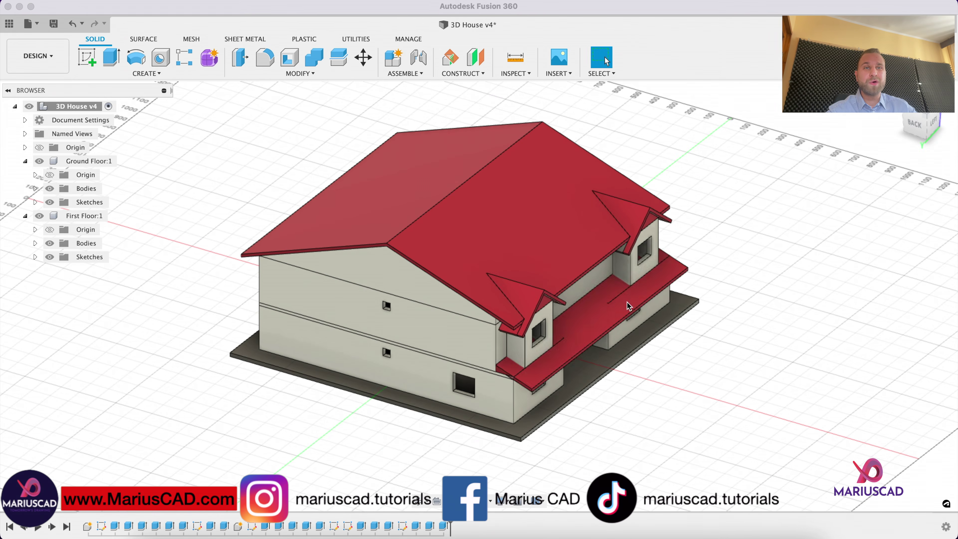